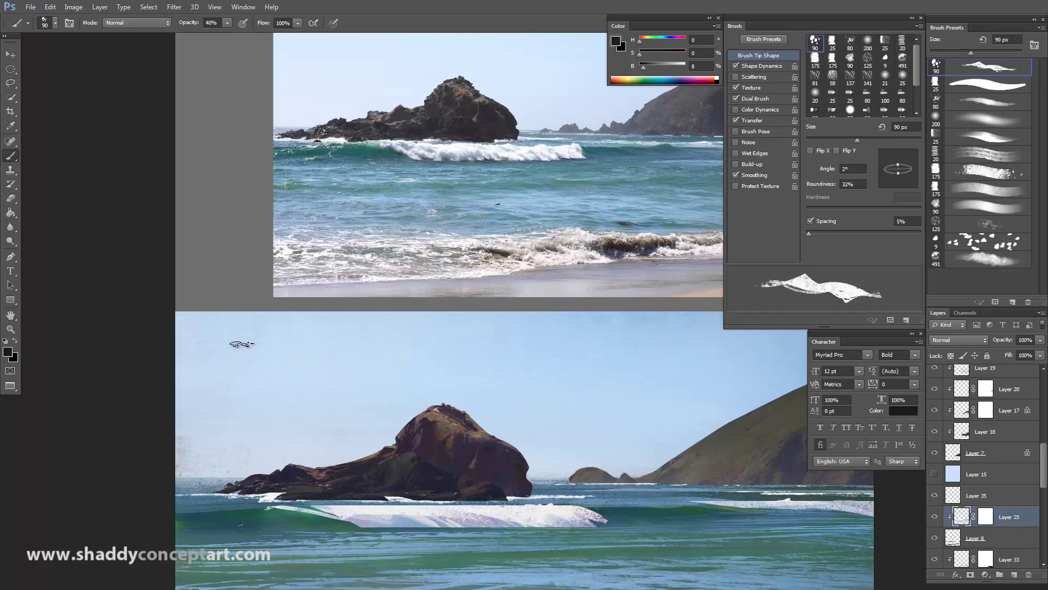
{"action": "key", "text": "ctrl+minus"}
{"action": "left_click_drag", "start_coordinate": [398, 481], "coordinate": [316, 386]}
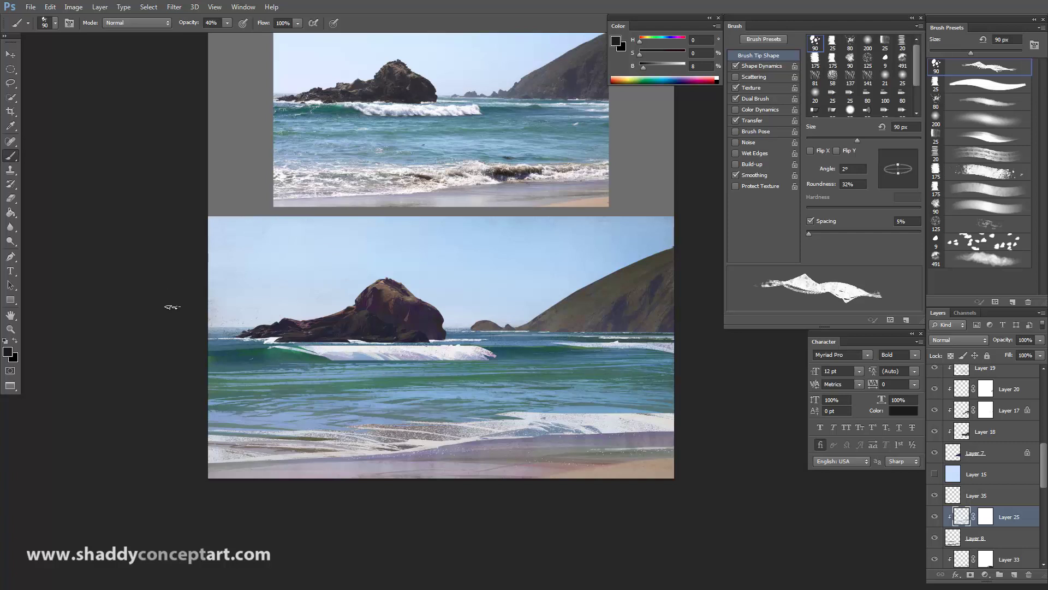
{"action": "mouse_move", "coordinate": [238, 328]}
{"action": "left_mouse_down"}
{"action": "mouse_move", "coordinate": [252, 432]}
{"action": "mouse_move", "coordinate": [317, 456]}
{"action": "mouse_move", "coordinate": [304, 533]}
{"action": "mouse_move", "coordinate": [308, 521]}
{"action": "left_mouse_up"}
{"action": "key", "text": "ctrl+plus"}
{"action": "key", "text": "ctrl+plus"}
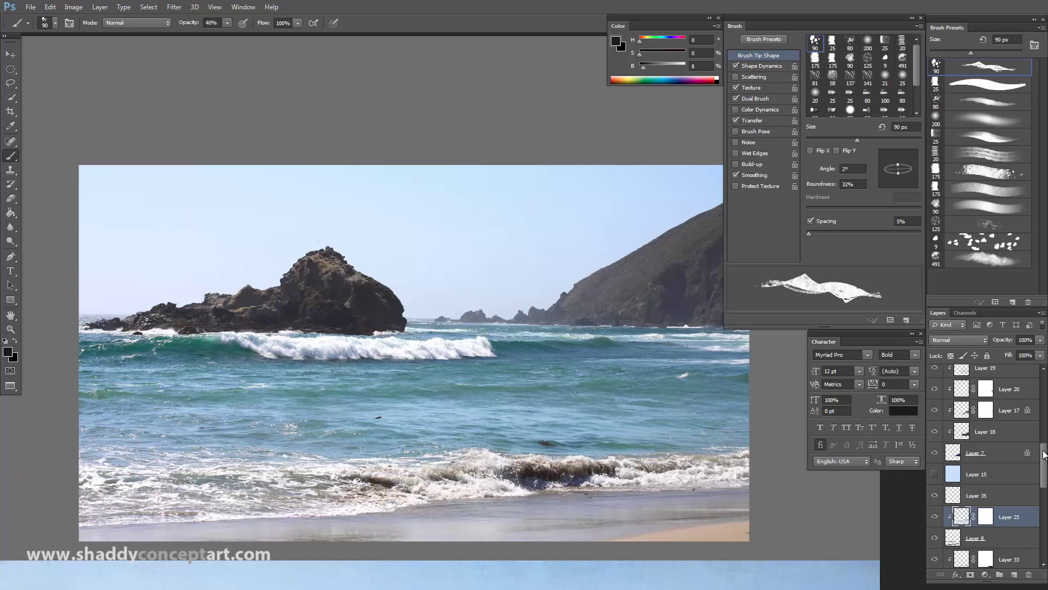
Expand Group 1 and show the red overlay on Layer 38 with its mask enabled, exposing the focal areas of the painting.
{"action": "left_click_drag", "start_coordinate": [1044, 455], "coordinate": [980, 304]}
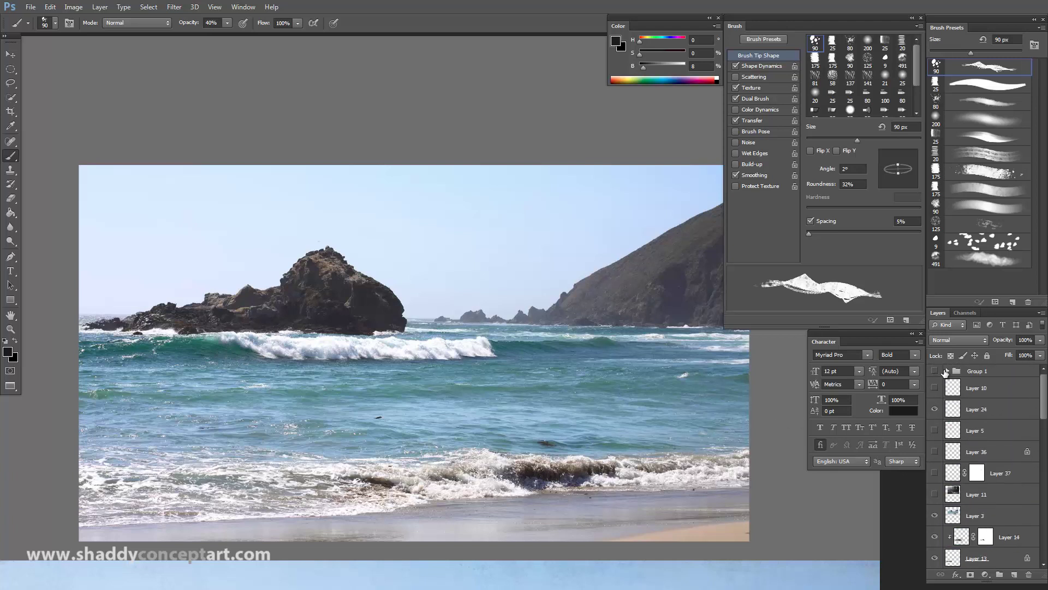
{"action": "left_click", "coordinate": [943, 371]}
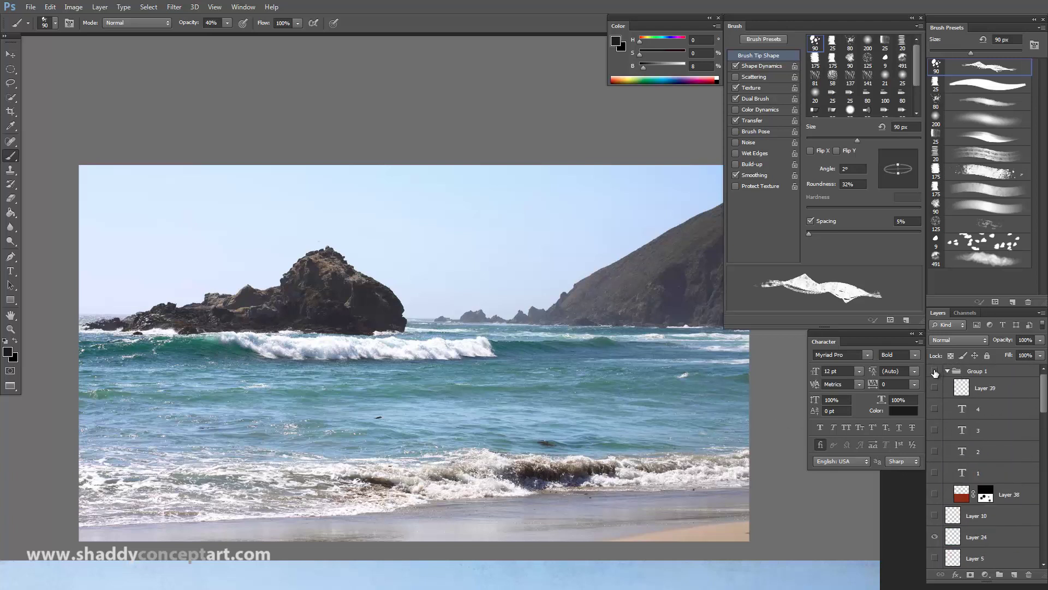
{"action": "left_click", "coordinate": [986, 497], "text": "shift"}
{"action": "left_click", "coordinate": [935, 495]}
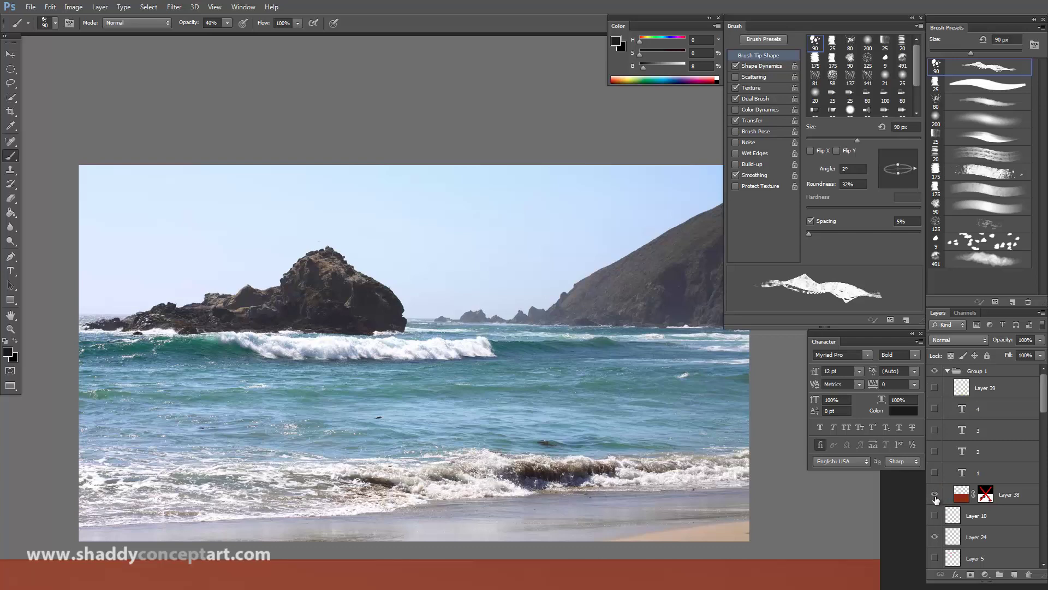
{"action": "key", "text": "ctrl+minus"}
{"action": "key", "text": "ctrl+minus"}
{"action": "left_click_drag", "start_coordinate": [300, 494], "coordinate": [173, 386]}
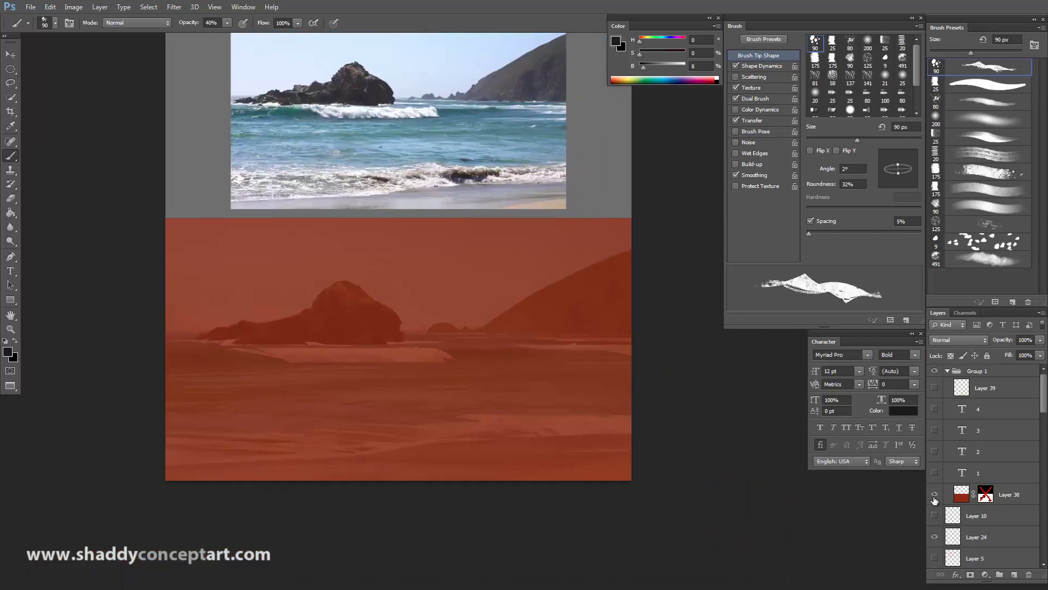
{"action": "left_click", "coordinate": [985, 496], "text": "shift"}
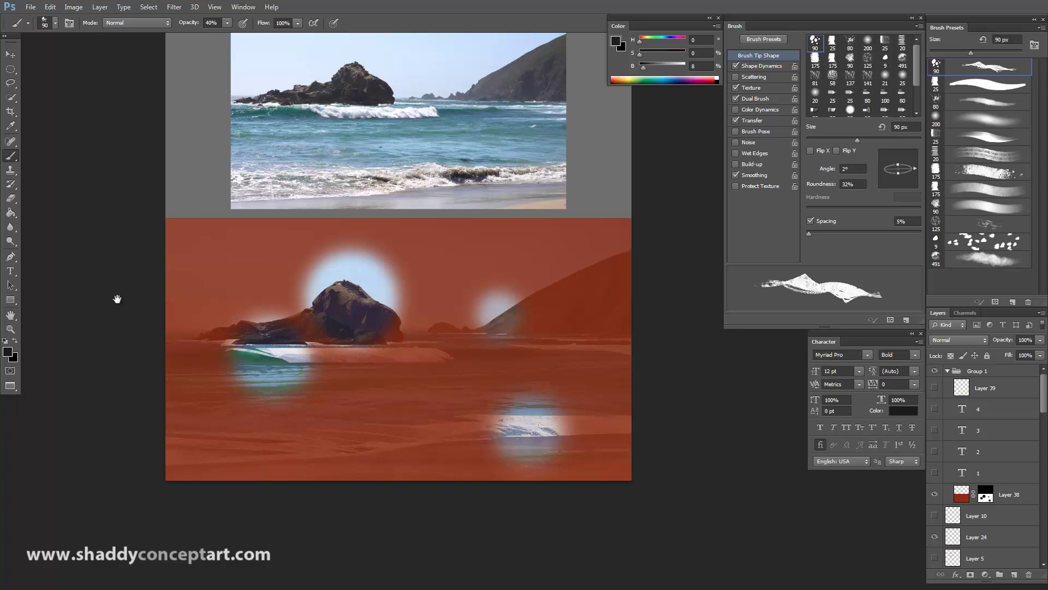
{"action": "left_click_drag", "start_coordinate": [118, 300], "coordinate": [134, 323]}
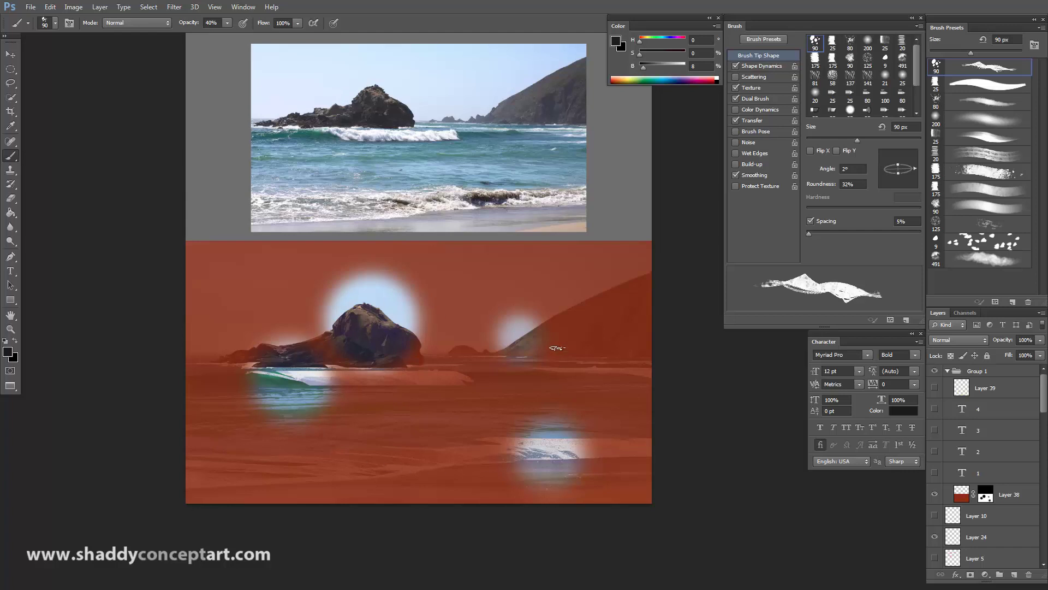
Preview number labels 1 to 4 and the arrow on Layer 39, and hide them together with the red overlay.
{"action": "left_click_drag", "start_coordinate": [936, 473], "coordinate": [940, 393]}
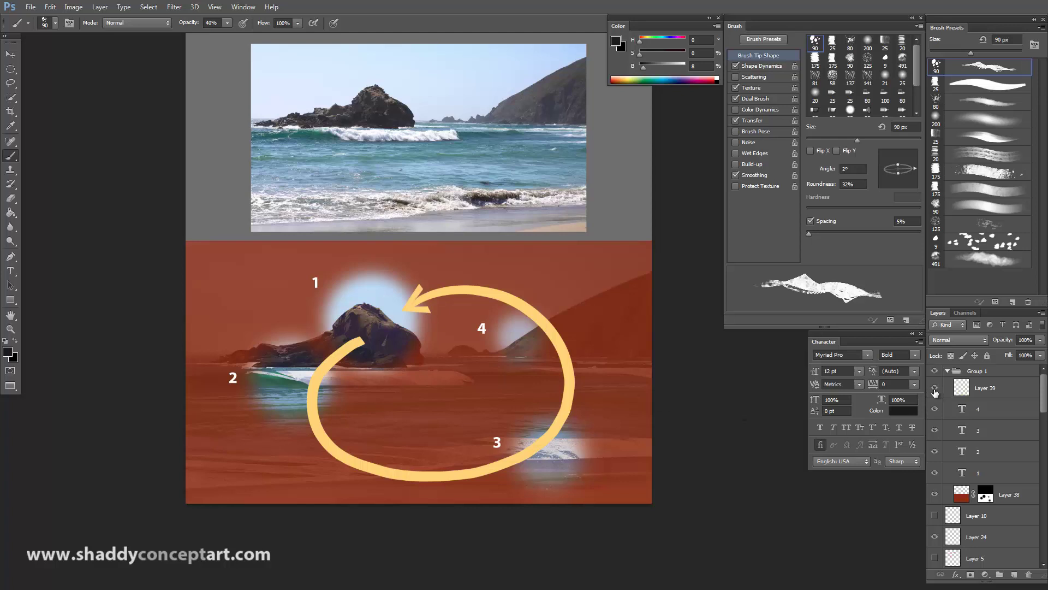
{"action": "left_click", "coordinate": [935, 389]}
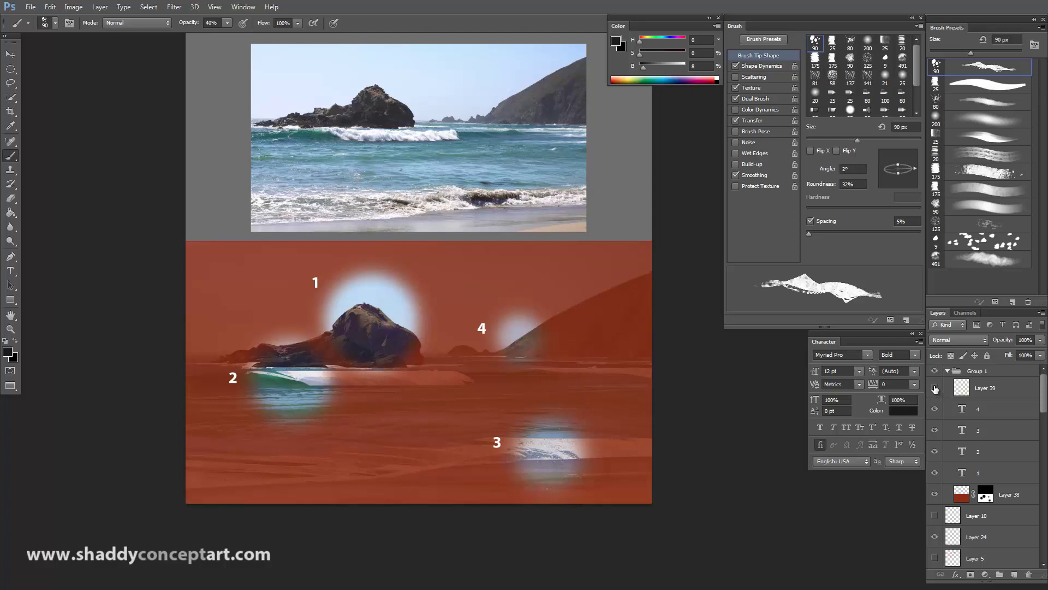
{"action": "left_click_drag", "start_coordinate": [935, 479], "coordinate": [935, 410]}
{"action": "left_click", "coordinate": [935, 495]}
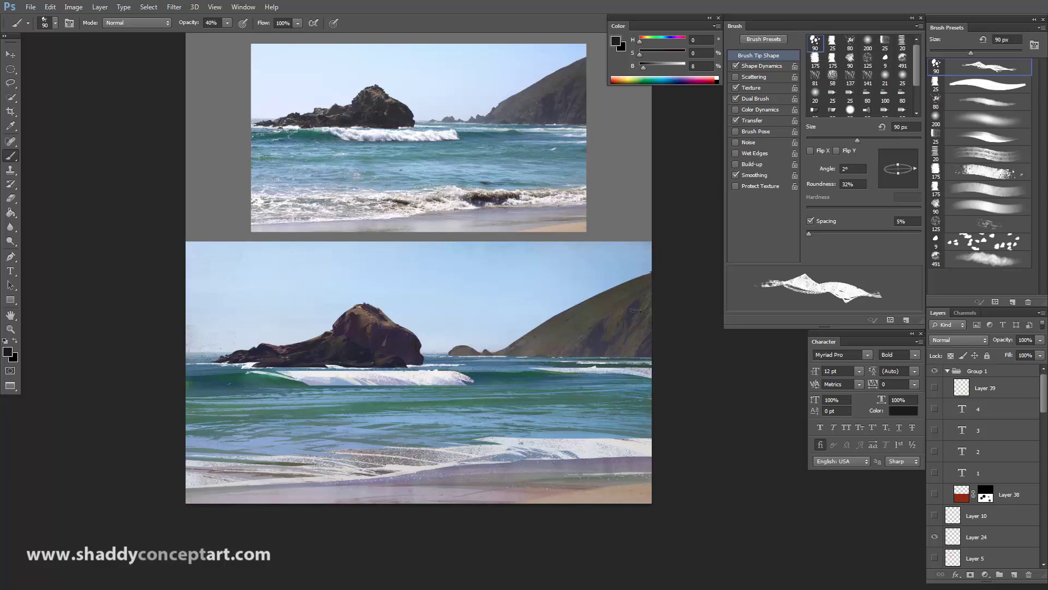
Compare the arrow on Layer 39 with and without the number labels and red overlay, leaving all of them hidden.
{"action": "left_click", "coordinate": [935, 389]}
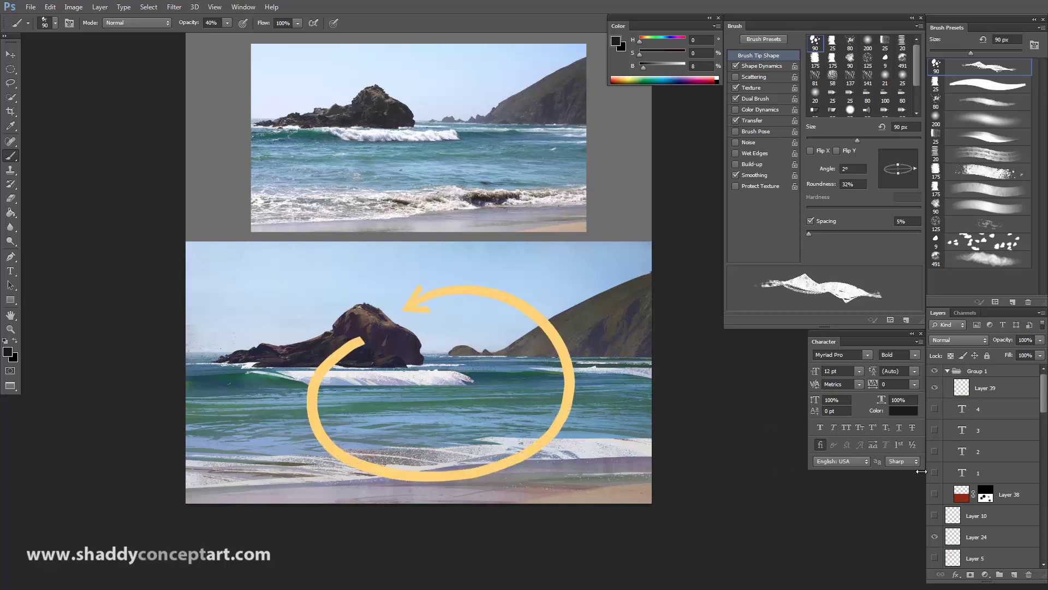
{"action": "left_click_drag", "start_coordinate": [935, 409], "coordinate": [936, 494]}
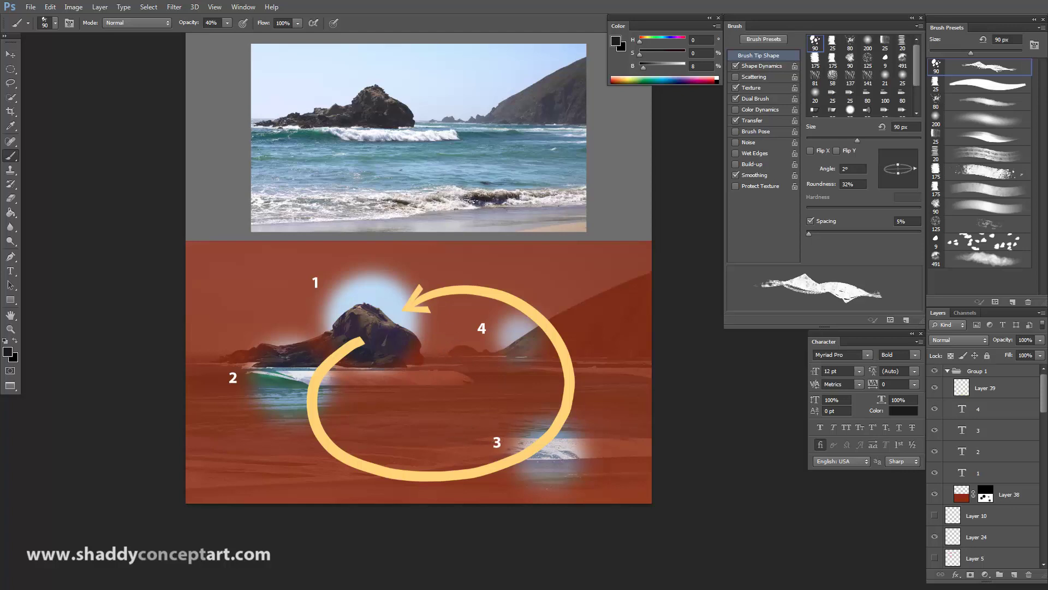
{"action": "left_click_drag", "start_coordinate": [935, 410], "coordinate": [936, 494]}
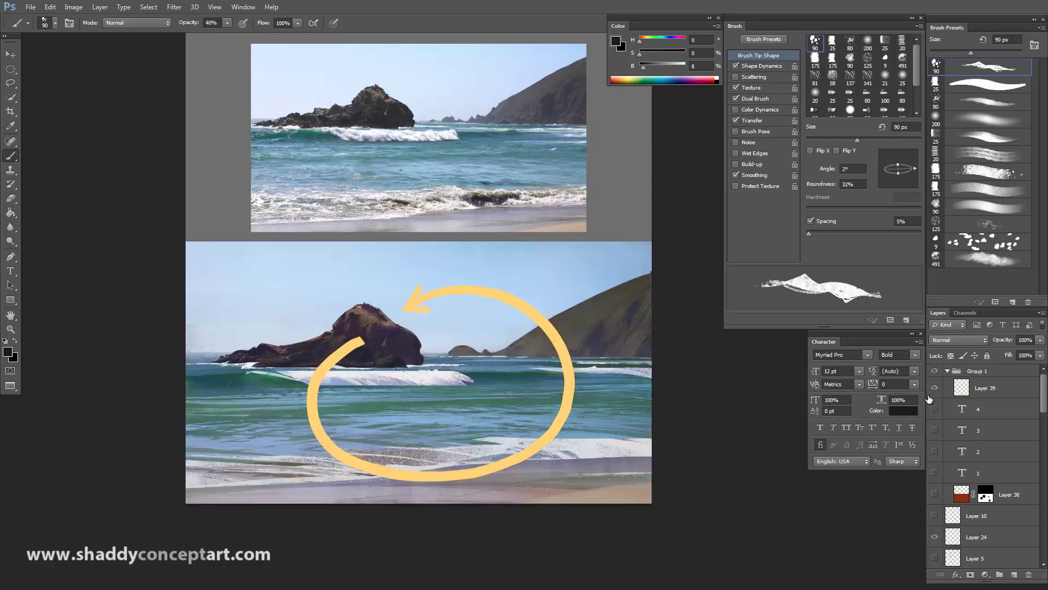
{"action": "left_click", "coordinate": [932, 389]}
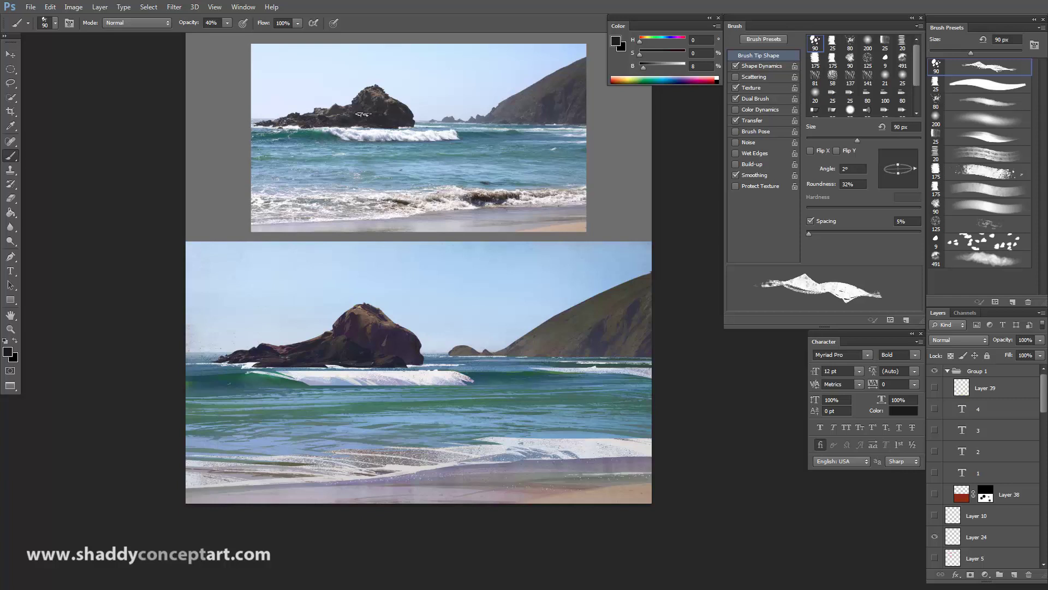
Show the red overlay with labels 1 to 4, swap the positions of labels 2 and 3, and check them against the arrow.
{"action": "left_click_drag", "start_coordinate": [934, 495], "coordinate": [935, 409]}
{"action": "left_click", "coordinate": [10, 54]}
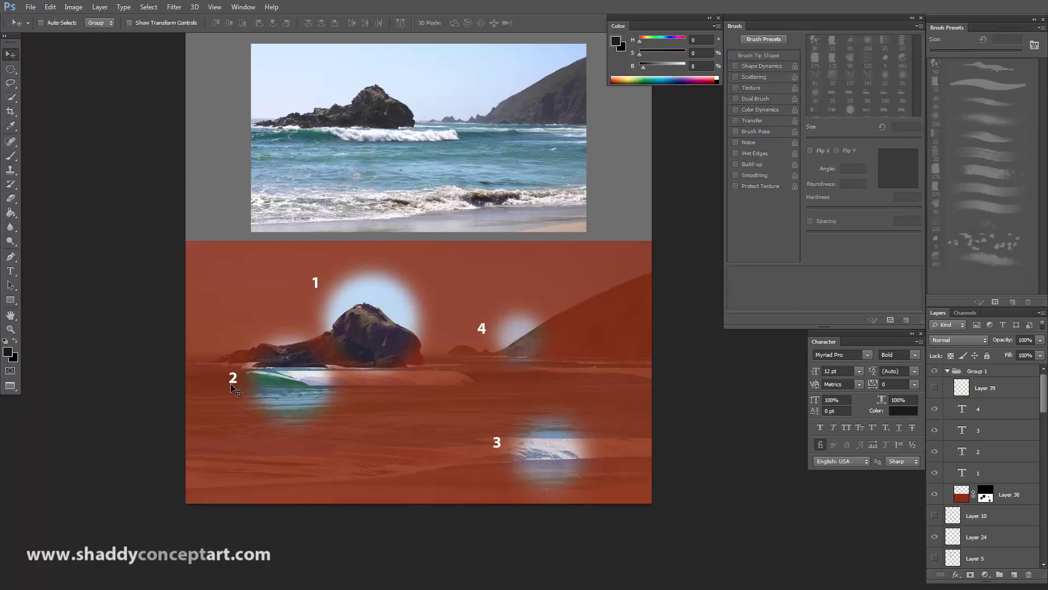
{"action": "left_click", "coordinate": [971, 458]}
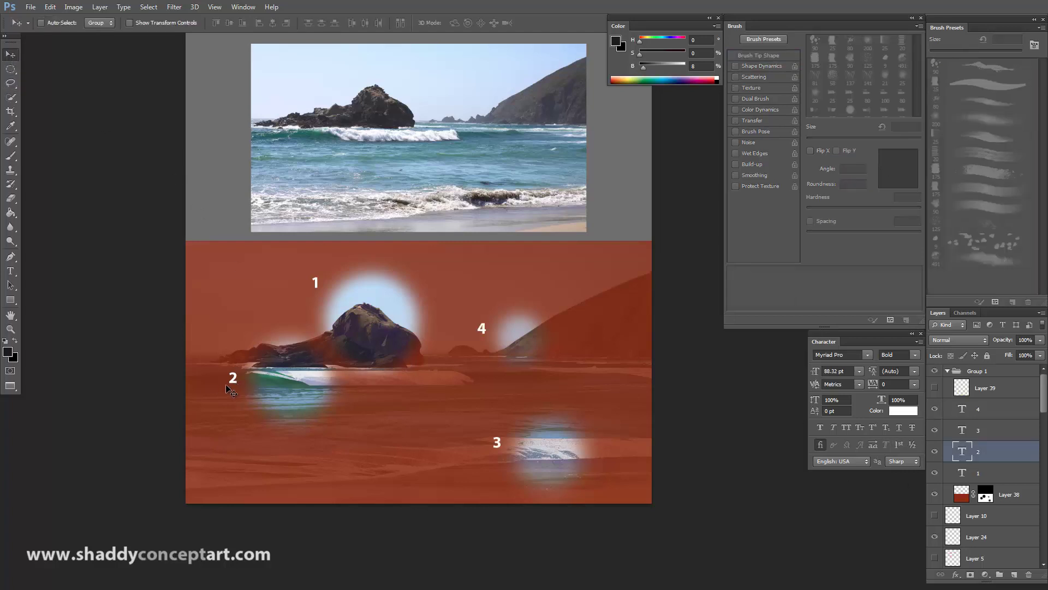
{"action": "left_click_drag", "start_coordinate": [227, 388], "coordinate": [491, 442]}
{"action": "left_click", "coordinate": [974, 432]}
{"action": "left_click_drag", "start_coordinate": [405, 436], "coordinate": [163, 365]}
{"action": "left_click", "coordinate": [934, 388]}
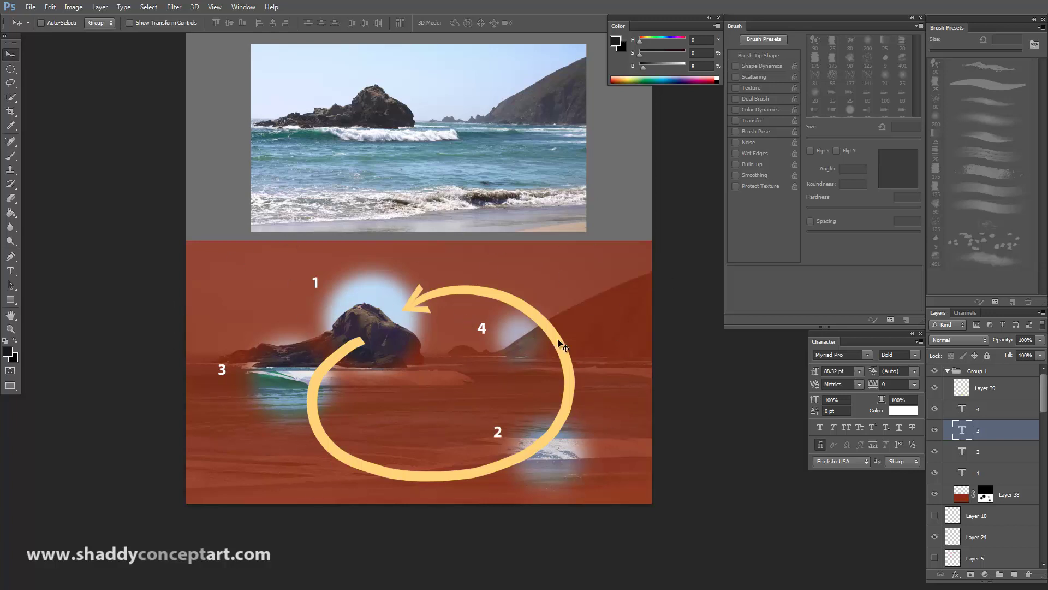
{"action": "left_click", "coordinate": [935, 388]}
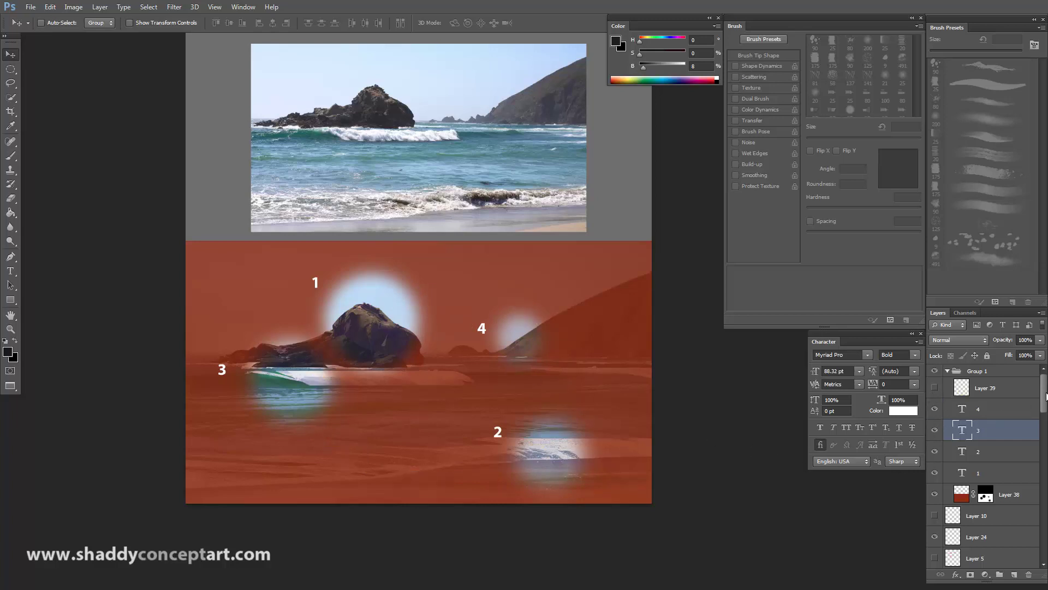
Show the dark sea-creature painting on Layer 11 and examine its composition up close.
{"action": "left_click_drag", "start_coordinate": [1044, 395], "coordinate": [1042, 422]}
{"action": "left_click", "coordinate": [934, 460]}
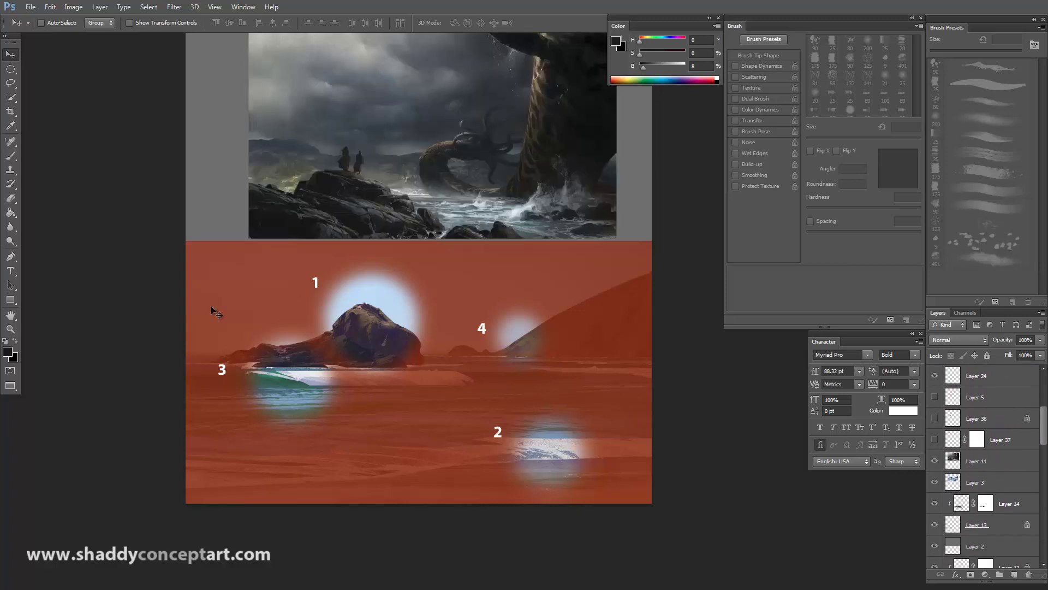
{"action": "scroll", "coordinate": [142, 295], "scroll_direction": "down", "scroll_amount": 1}
{"action": "scroll", "coordinate": [308, 329], "scroll_direction": "up", "scroll_amount": 2}
{"action": "scroll", "coordinate": [308, 329], "scroll_direction": "up", "scroll_amount": 5}
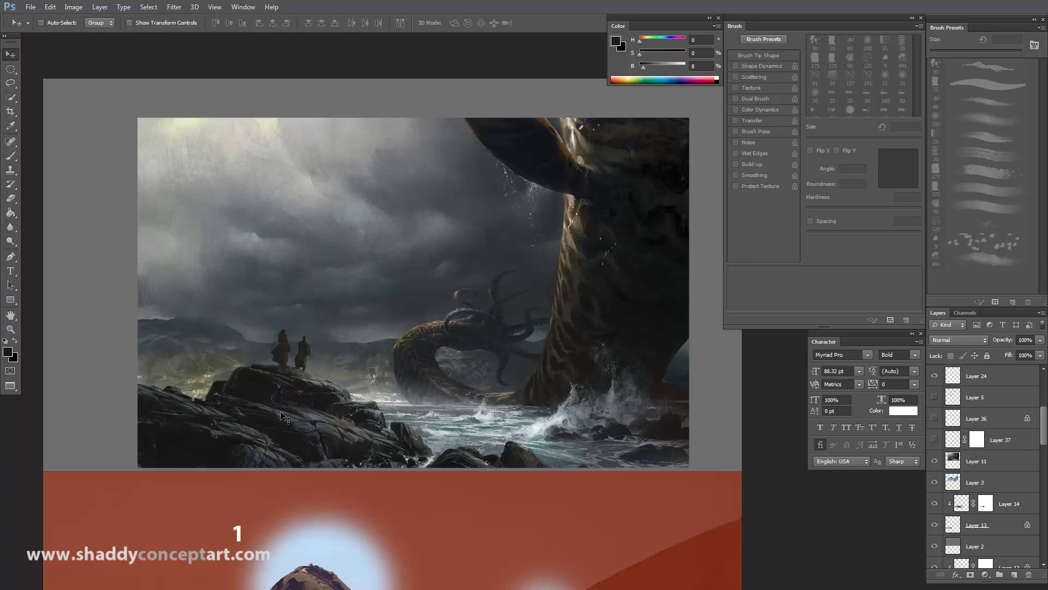
{"action": "key", "text": "ctrl+minus"}
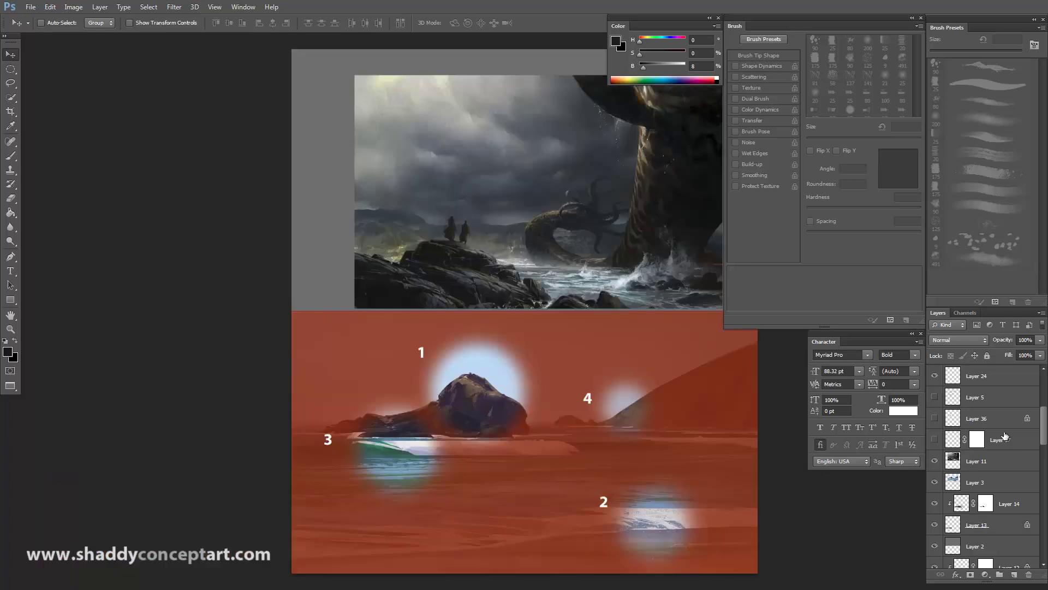
Hide number labels 1 to 4, the red overlay on Layer 38 and the dark painting on Layer 11.
{"action": "left_click_drag", "start_coordinate": [1041, 426], "coordinate": [998, 329]}
{"action": "left_click_drag", "start_coordinate": [935, 419], "coordinate": [933, 499]}
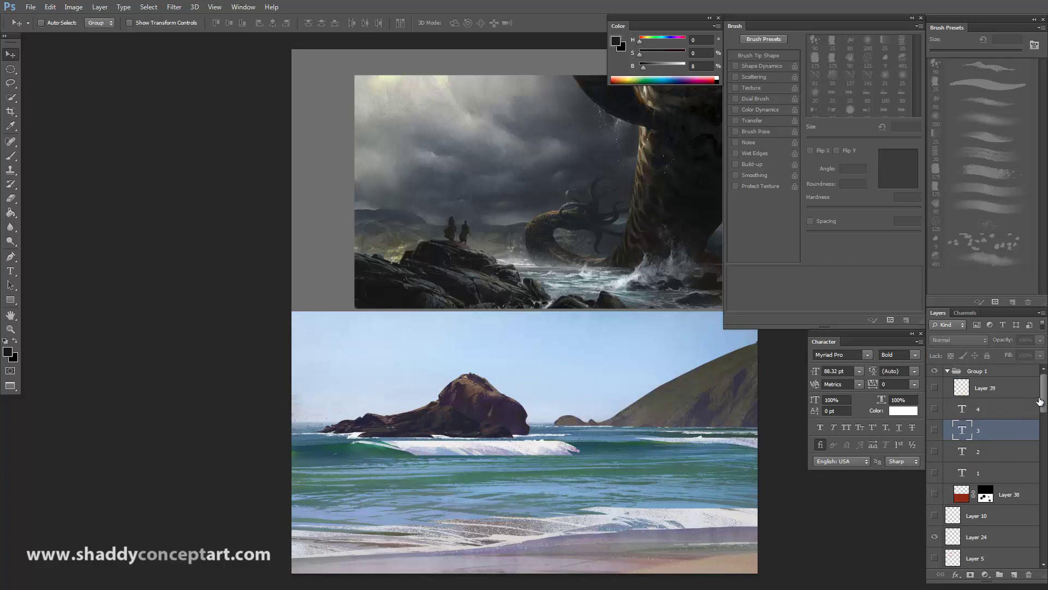
{"action": "scroll", "coordinate": [939, 509], "scroll_direction": "down", "scroll_amount": 3}
{"action": "left_click", "coordinate": [935, 513]}
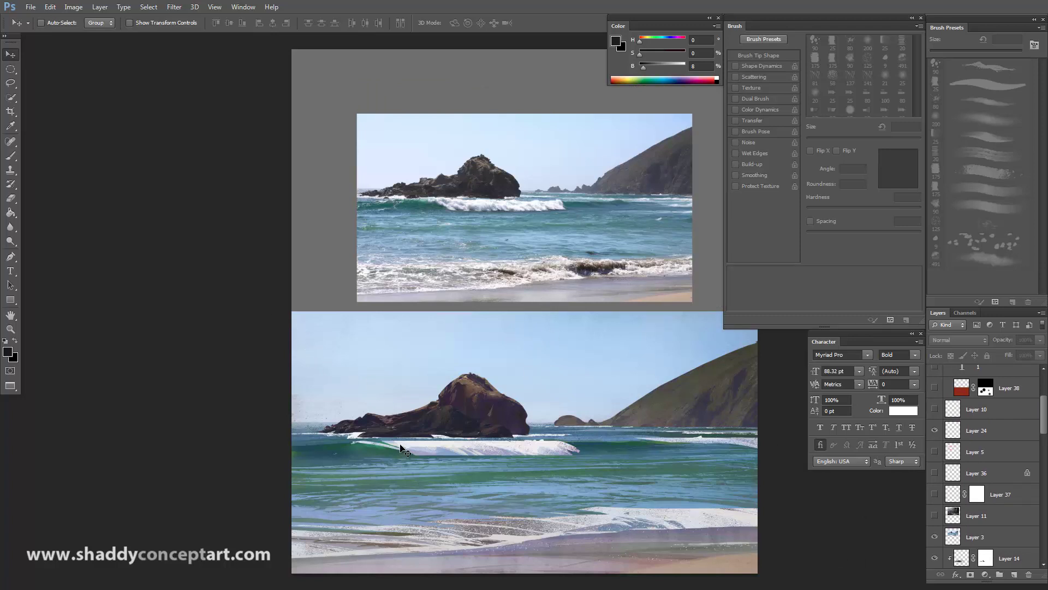
Check what Layer 35 and Layer 25 contain by turning each off and on, and select Layer 25.
{"action": "left_click_drag", "start_coordinate": [1041, 413], "coordinate": [1032, 478]}
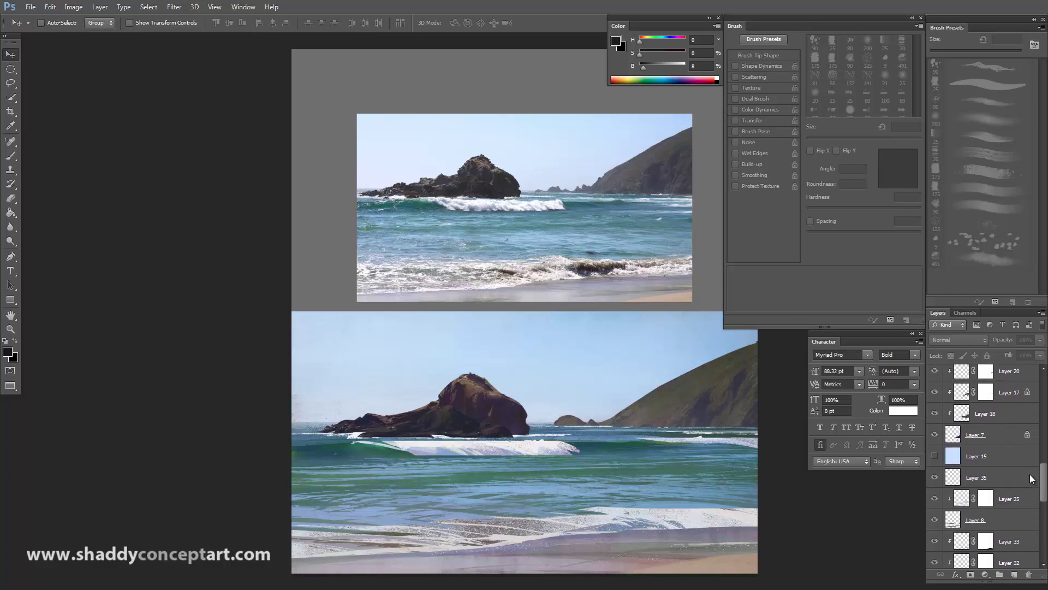
{"action": "left_click", "coordinate": [936, 477]}
{"action": "left_click", "coordinate": [936, 477]}
{"action": "left_click", "coordinate": [961, 498]}
{"action": "left_click", "coordinate": [934, 499]}
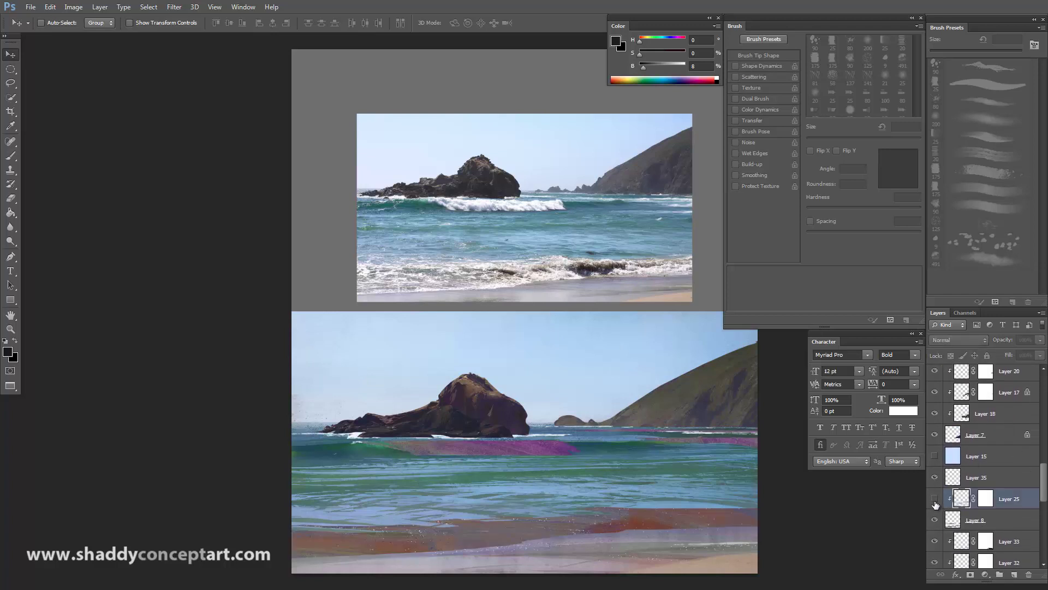
{"action": "left_click", "coordinate": [936, 499]}
With the Brush tool, sample a light blue (H 214, S 35, B 80) from the painted breaking wave on Layer 25.
{"action": "key", "text": "ctrl+plus"}
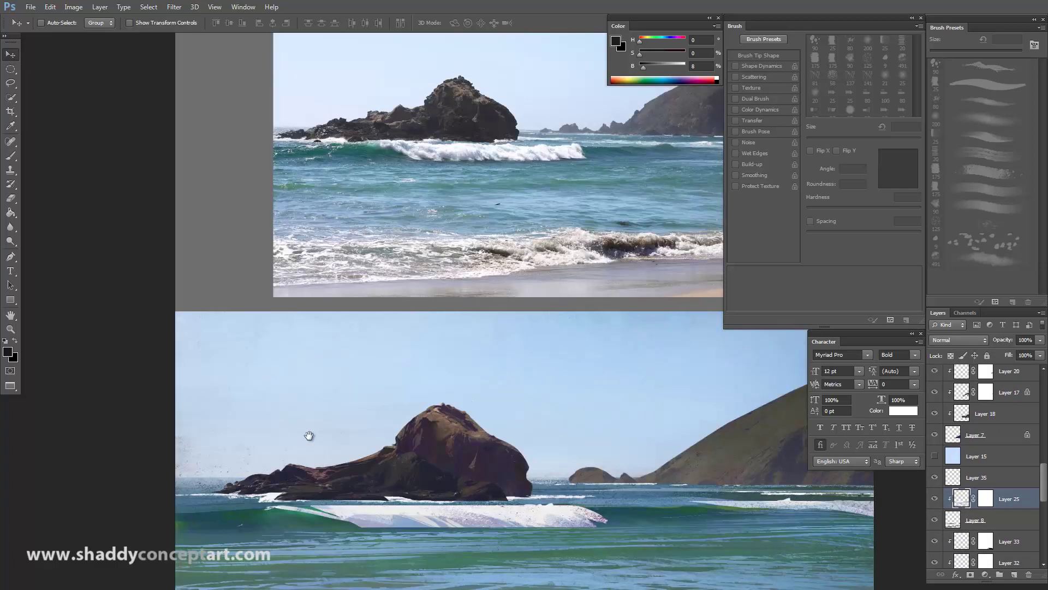
{"action": "left_click_drag", "start_coordinate": [309, 436], "coordinate": [289, 307]}
{"action": "key", "text": "ctrl+minus"}
{"action": "left_click_drag", "start_coordinate": [401, 436], "coordinate": [375, 390]}
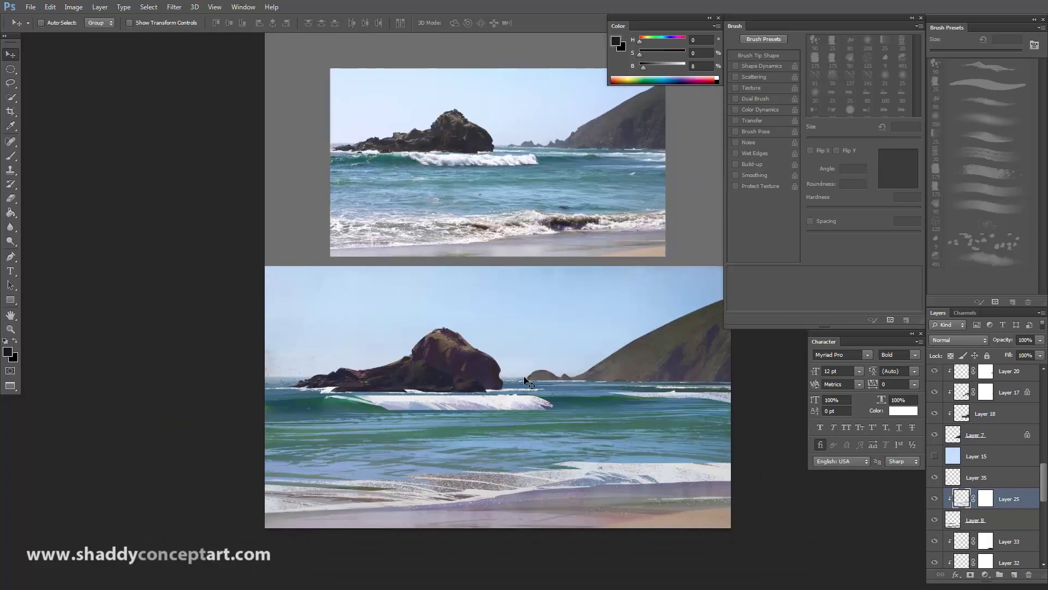
{"action": "key", "text": "b"}
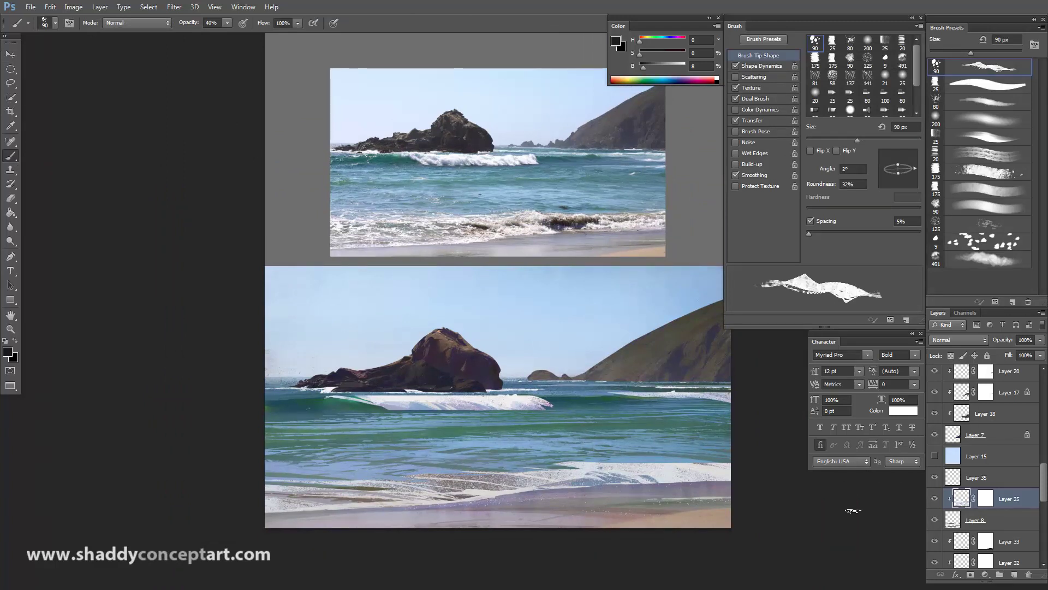
{"action": "left_click", "coordinate": [936, 500]}
{"action": "left_click", "coordinate": [936, 500]}
{"action": "left_click", "coordinate": [422, 406], "text": "alt"}
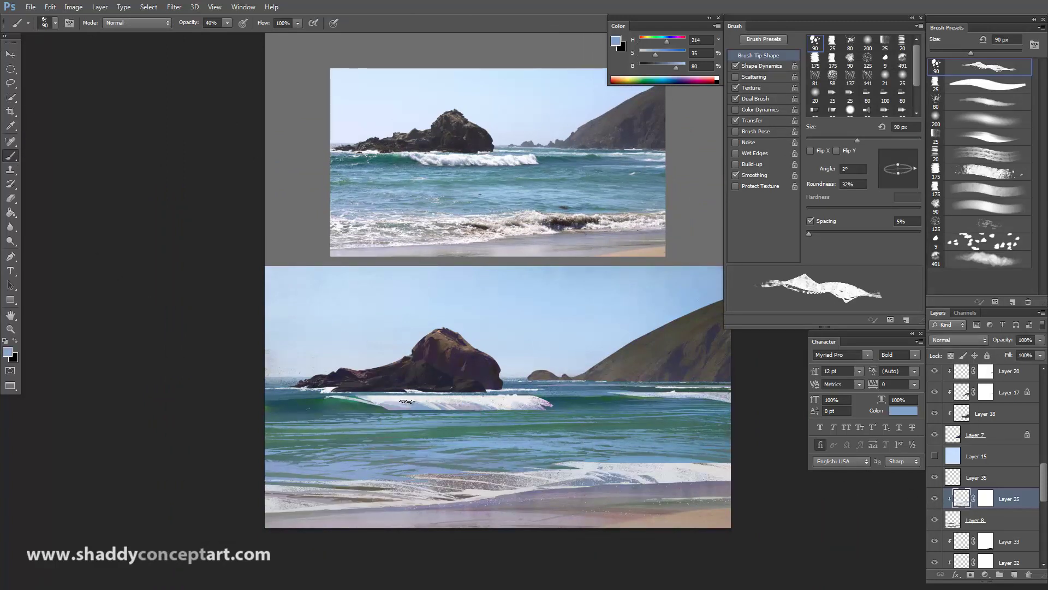
Examine the breaking wave and its foam in the reference photo up close.
{"action": "left_click_drag", "start_coordinate": [200, 396], "coordinate": [196, 342]}
{"action": "key", "text": "ctrl+plus"}
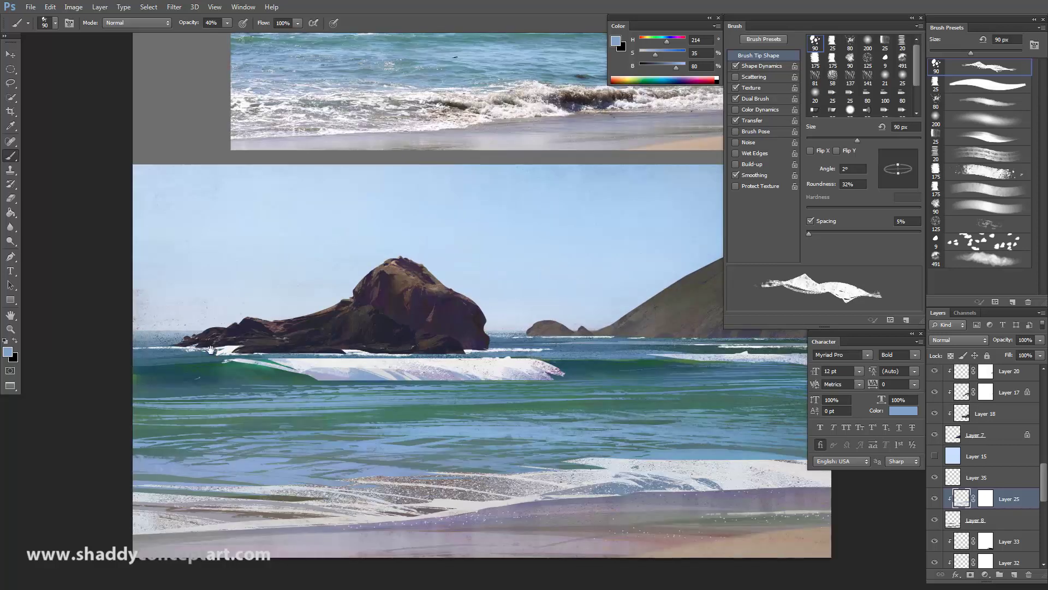
{"action": "mouse_move", "coordinate": [272, 439]}
{"action": "left_mouse_down"}
{"action": "mouse_move", "coordinate": [298, 534]}
{"action": "mouse_move", "coordinate": [297, 514]}
{"action": "left_mouse_up"}
{"action": "key", "text": "ctrl+plus"}
{"action": "left_click_drag", "start_coordinate": [368, 123], "coordinate": [367, 390]}
{"action": "key", "text": "ctrl+plus"}
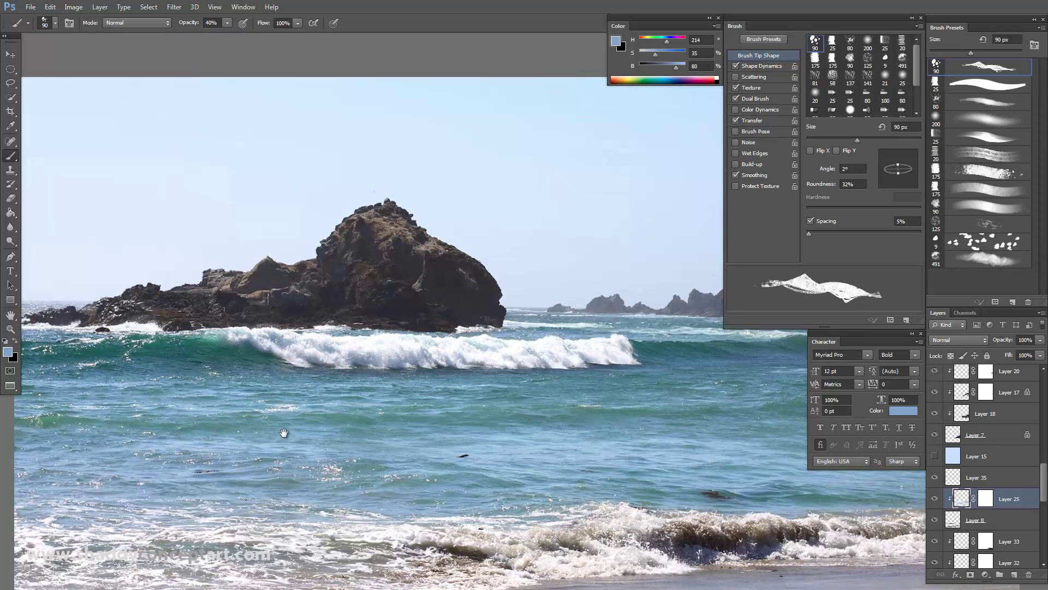
{"action": "left_click_drag", "start_coordinate": [259, 397], "coordinate": [290, 408]}
{"action": "key", "text": "ctrl+plus"}
{"action": "left_click_drag", "start_coordinate": [215, 464], "coordinate": [372, 432]}
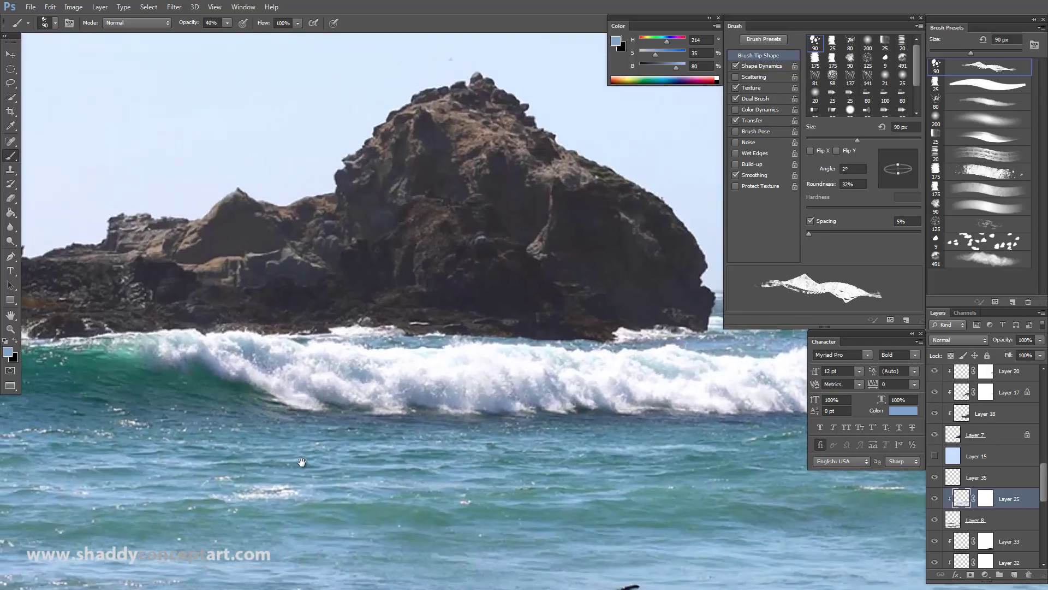
{"action": "left_click_drag", "start_coordinate": [267, 415], "coordinate": [289, 414]}
Reduce the brush size to 50 px over the enlarged foam of the reference wave.
{"action": "key", "text": "bracketleft"}
{"action": "key", "text": "bracketleft"}
{"action": "key", "text": "bracketleft"}
{"action": "key", "text": "bracketleft"}
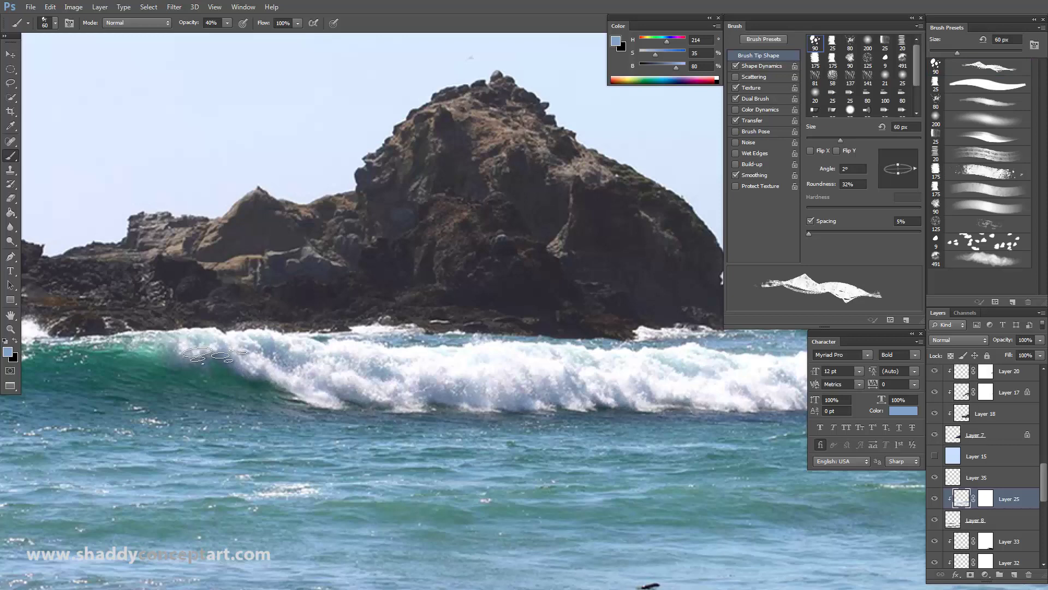
{"action": "key", "text": "ctrl+plus"}
{"action": "left_click_drag", "start_coordinate": [120, 455], "coordinate": [362, 417]}
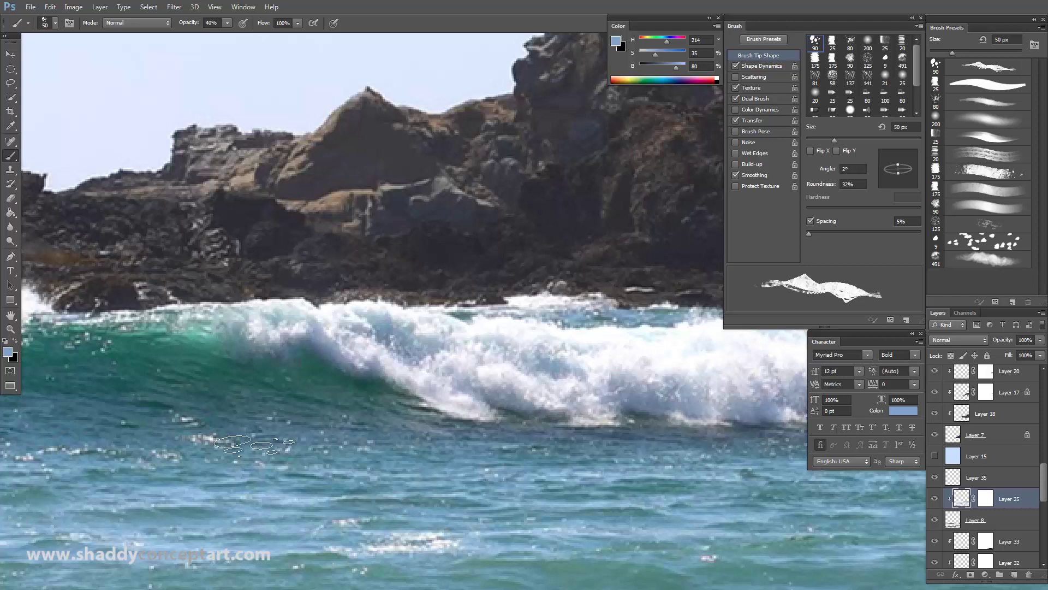
Reduce the brush size to 10 px and create a new layer above Layer 25.
{"action": "key", "text": "bracketleft"}
{"action": "key", "text": "bracketleft"}
{"action": "key", "text": "bracketleft"}
{"action": "key", "text": "bracketleft"}
{"action": "key", "text": "bracketleft"}
{"action": "key", "text": "bracketleft"}
{"action": "key", "text": "bracketleft"}
{"action": "key", "text": "bracketleft"}
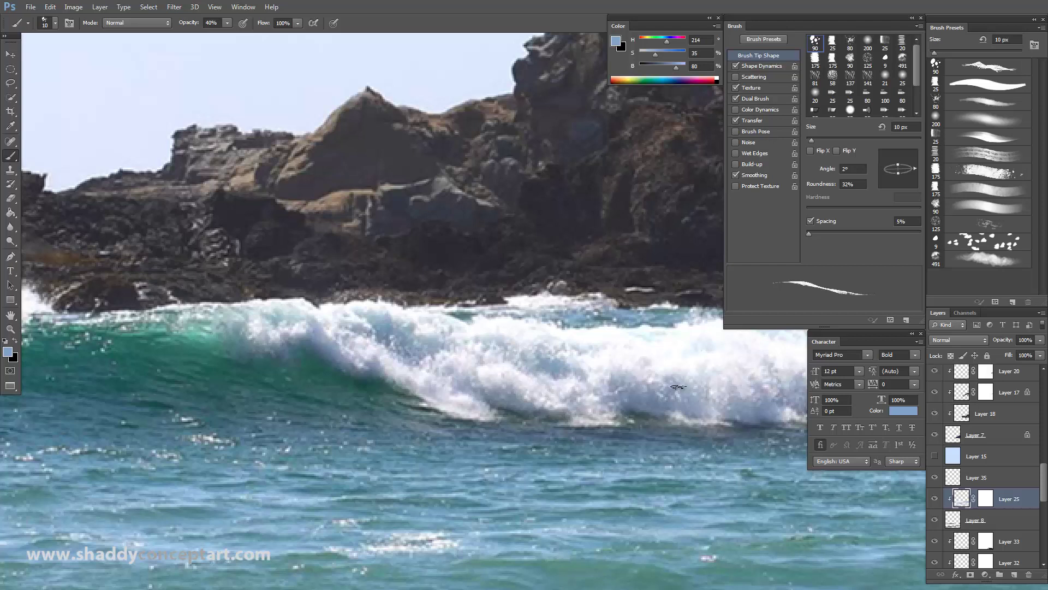
{"action": "left_click", "coordinate": [1013, 575]}
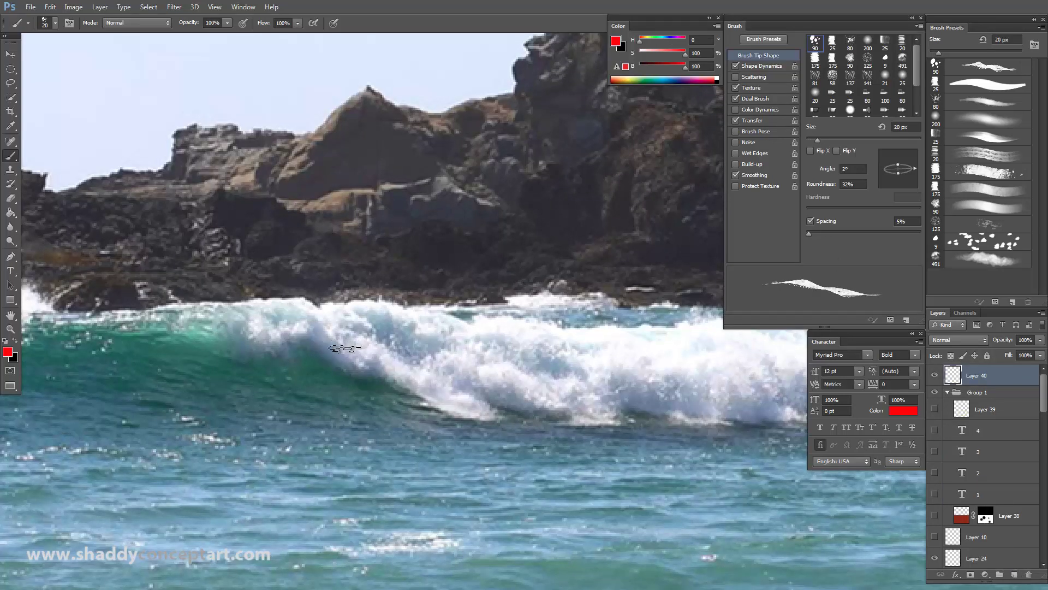
On the new layer at the top of the stack, mark the foam clumps of the reference wave in red with a 15 px brush at 100% opacity.
{"action": "mouse_move", "coordinate": [376, 327]}
{"action": "left_mouse_down"}
{"action": "mouse_move", "coordinate": [352, 353]}
{"action": "mouse_move", "coordinate": [390, 331]}
{"action": "mouse_move", "coordinate": [377, 356]}
{"action": "mouse_move", "coordinate": [397, 349]}
{"action": "mouse_move", "coordinate": [403, 374]}
{"action": "left_mouse_up"}
{"action": "key", "text": "bracketleft"}
{"action": "mouse_move", "coordinate": [464, 350]}
{"action": "left_mouse_down"}
{"action": "mouse_move", "coordinate": [449, 368]}
{"action": "mouse_move", "coordinate": [565, 392]}
{"action": "mouse_move", "coordinate": [646, 368]}
{"action": "left_mouse_up"}
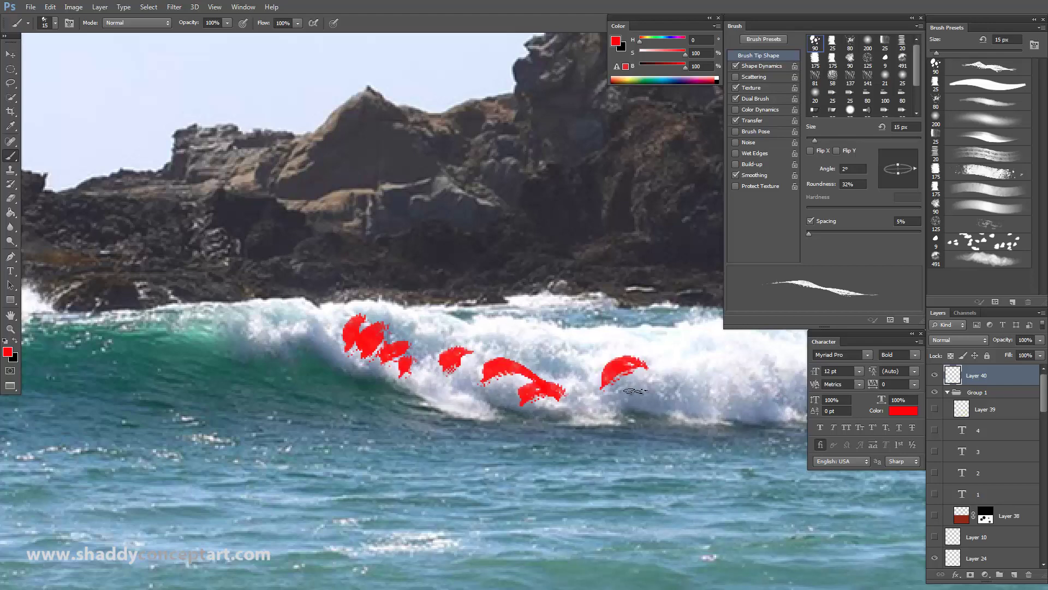
Draw a long red curve along the crest of the breaking wave in the reference photo.
{"action": "key", "text": "ctrl+minus"}
{"action": "key", "text": "ctrl+minus"}
{"action": "key", "text": "ctrl+minus"}
{"action": "key", "text": "ctrl+minus"}
{"action": "left_click_drag", "start_coordinate": [472, 461], "coordinate": [285, 464]}
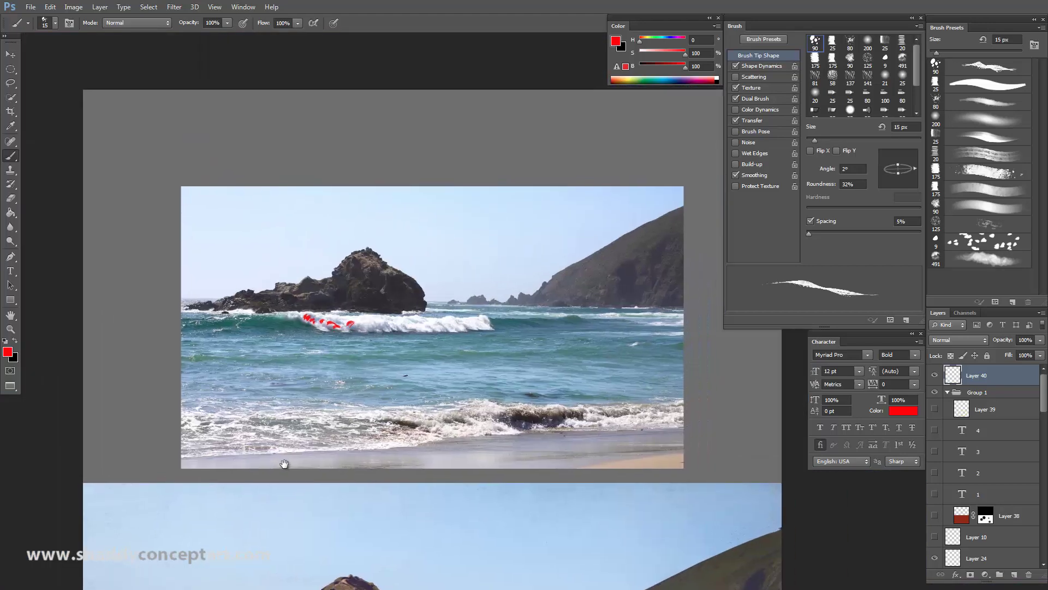
{"action": "left_click_drag", "start_coordinate": [262, 326], "coordinate": [615, 317]}
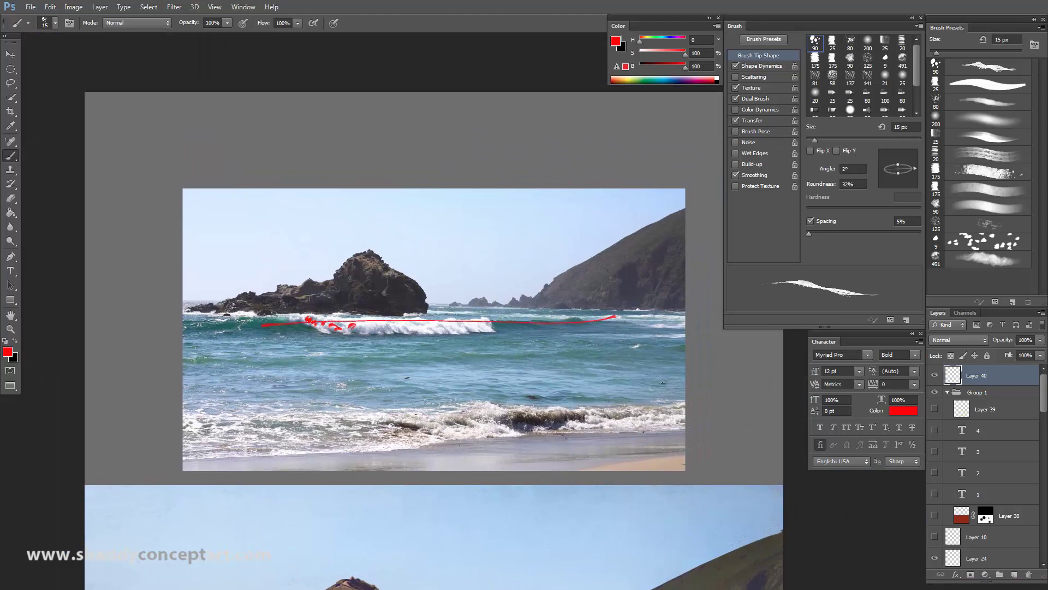
{"action": "key", "text": "ctrl+z"}
{"action": "left_click_drag", "start_coordinate": [283, 318], "coordinate": [558, 327]}
Reinforce the red crest line and mark large rounded foam clumps in the middle of the reference wave with a brush up to 35 px.
{"action": "key", "text": "ctrl+plus"}
{"action": "key", "text": "ctrl+plus"}
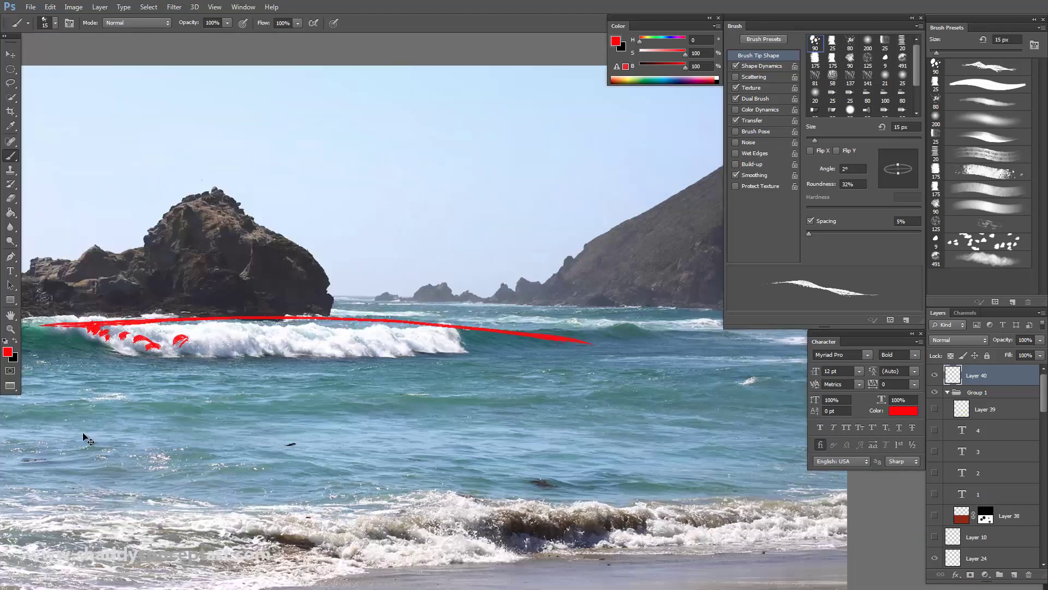
{"action": "key", "text": "ctrl+plus"}
{"action": "left_click_drag", "start_coordinate": [381, 432], "coordinate": [611, 421]}
{"action": "left_click_drag", "start_coordinate": [357, 407], "coordinate": [473, 399]}
{"action": "key", "text": "bracketright"}
{"action": "mouse_move", "coordinate": [541, 365]}
{"action": "left_mouse_down"}
{"action": "mouse_move", "coordinate": [579, 364]}
{"action": "mouse_move", "coordinate": [551, 357]}
{"action": "mouse_move", "coordinate": [593, 348]}
{"action": "mouse_move", "coordinate": [601, 371]}
{"action": "mouse_move", "coordinate": [558, 359]}
{"action": "mouse_move", "coordinate": [579, 371]}
{"action": "left_mouse_up"}
{"action": "key", "text": "bracketright"}
{"action": "key", "text": "bracketright"}
{"action": "key", "text": "bracketright"}
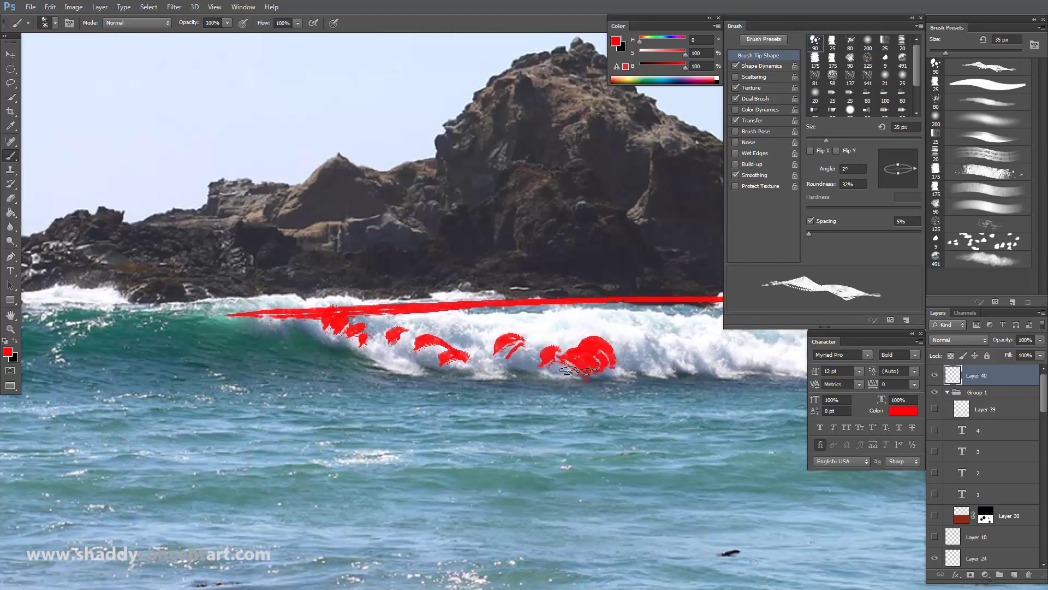
With a 20 px brush, mark further red foam clumps across the middle and right part of the reference wave.
{"action": "key", "text": "bracketleft"}
{"action": "key", "text": "bracketleft"}
{"action": "key", "text": "bracketleft"}
{"action": "left_click_drag", "start_coordinate": [456, 353], "coordinate": [482, 341]}
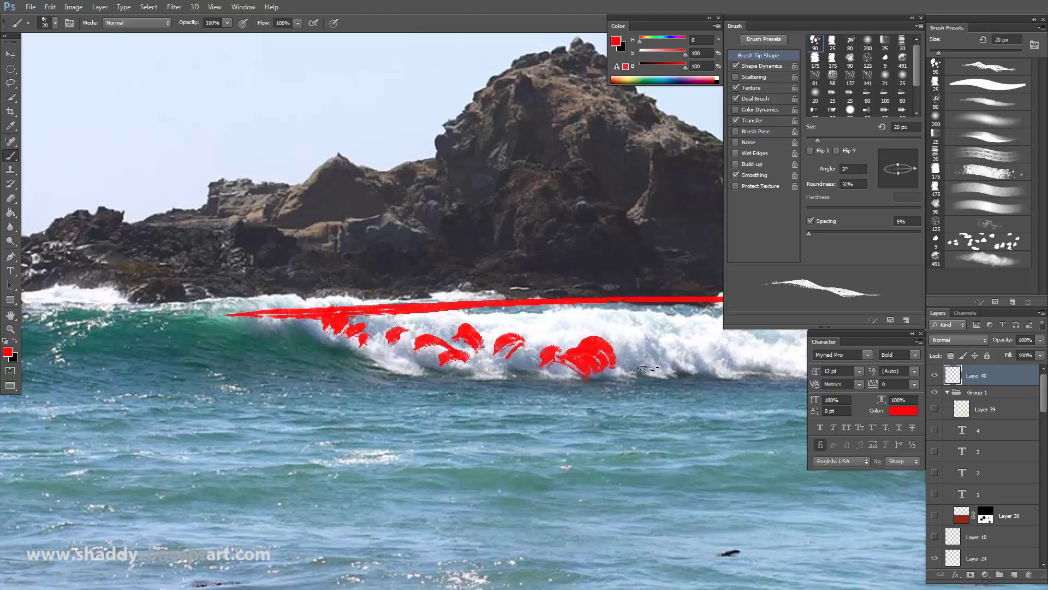
{"action": "mouse_move", "coordinate": [626, 347]}
{"action": "left_mouse_down"}
{"action": "mouse_move", "coordinate": [653, 346]}
{"action": "mouse_move", "coordinate": [635, 346]}
{"action": "mouse_move", "coordinate": [664, 352]}
{"action": "mouse_move", "coordinate": [640, 352]}
{"action": "mouse_move", "coordinate": [659, 359]}
{"action": "mouse_move", "coordinate": [672, 348]}
{"action": "mouse_move", "coordinate": [693, 365]}
{"action": "mouse_move", "coordinate": [736, 365]}
{"action": "mouse_move", "coordinate": [735, 350]}
{"action": "mouse_move", "coordinate": [773, 363]}
{"action": "left_mouse_up"}
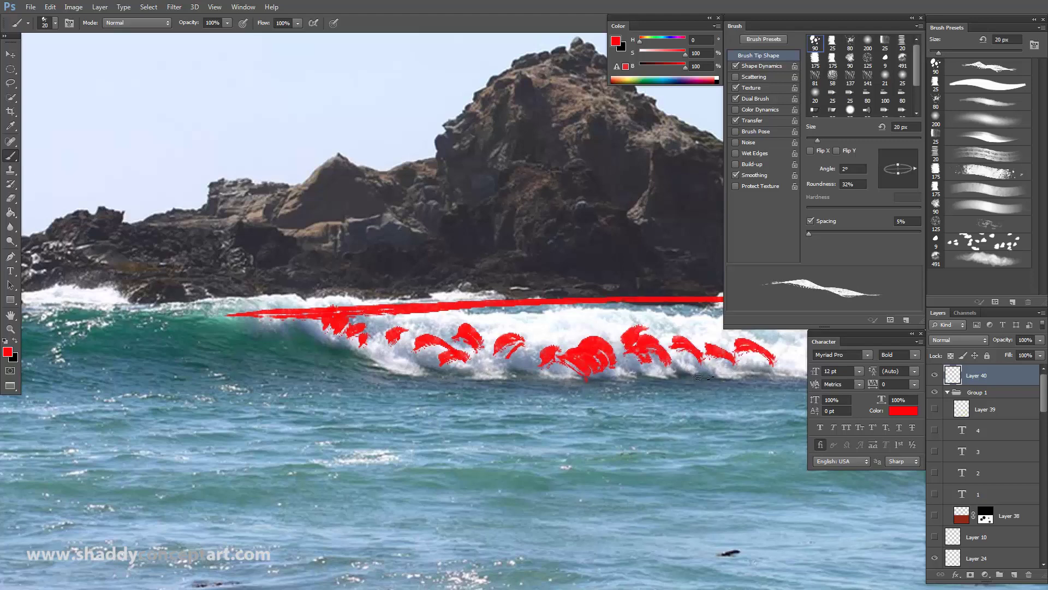
{"action": "mouse_move", "coordinate": [590, 361]}
{"action": "left_mouse_down"}
{"action": "mouse_move", "coordinate": [654, 364]}
{"action": "mouse_move", "coordinate": [683, 377]}
{"action": "left_mouse_up"}
Trace the wave's base in red along the waterline and up its left side, reducing the brush to 8 px.
{"action": "key", "text": "bracketleft"}
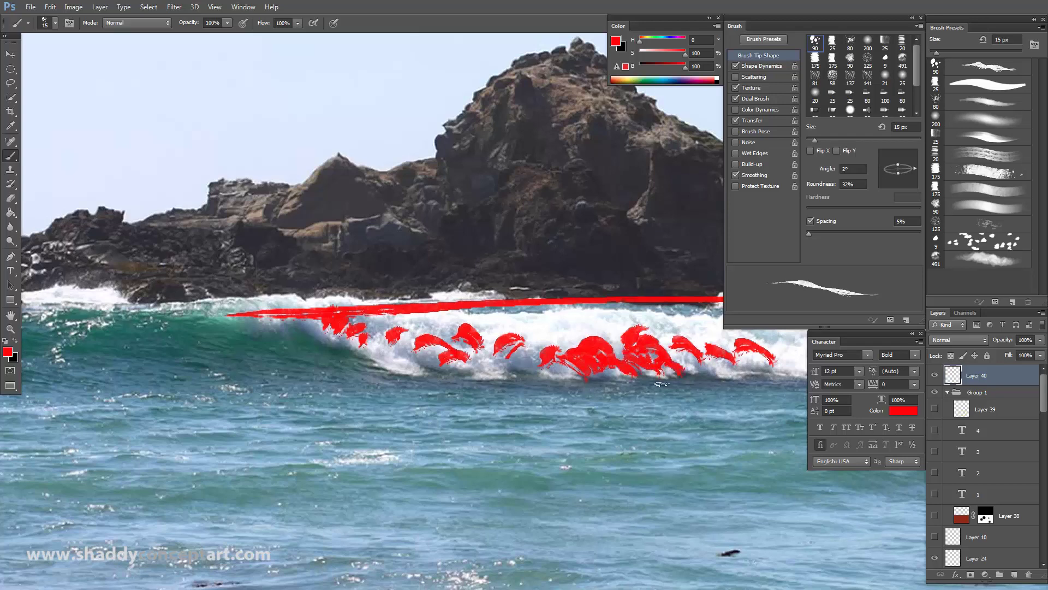
{"action": "left_click_drag", "start_coordinate": [587, 377], "coordinate": [701, 390]}
{"action": "key", "text": "bracketleft"}
{"action": "key", "text": "bracketleft"}
{"action": "key", "text": "bracketleft"}
{"action": "left_click_drag", "start_coordinate": [517, 374], "coordinate": [633, 381]}
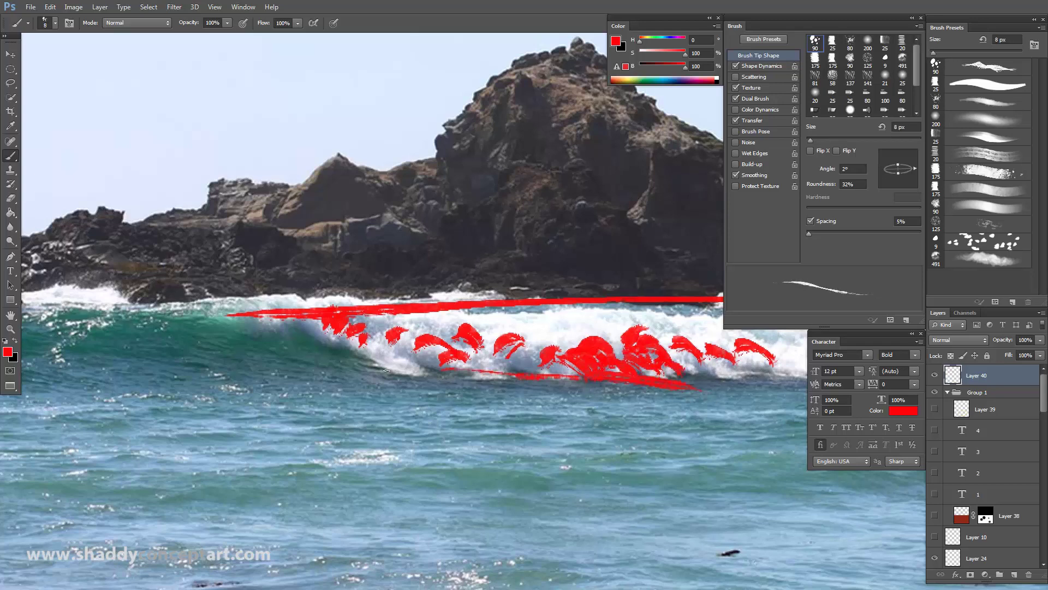
{"action": "left_click_drag", "start_coordinate": [454, 381], "coordinate": [379, 365]}
With a 7 px brush, draw thin red contour lines over the curling crest at the wave's left end.
{"action": "key", "text": "bracketleft"}
{"action": "key", "text": "bracketleft"}
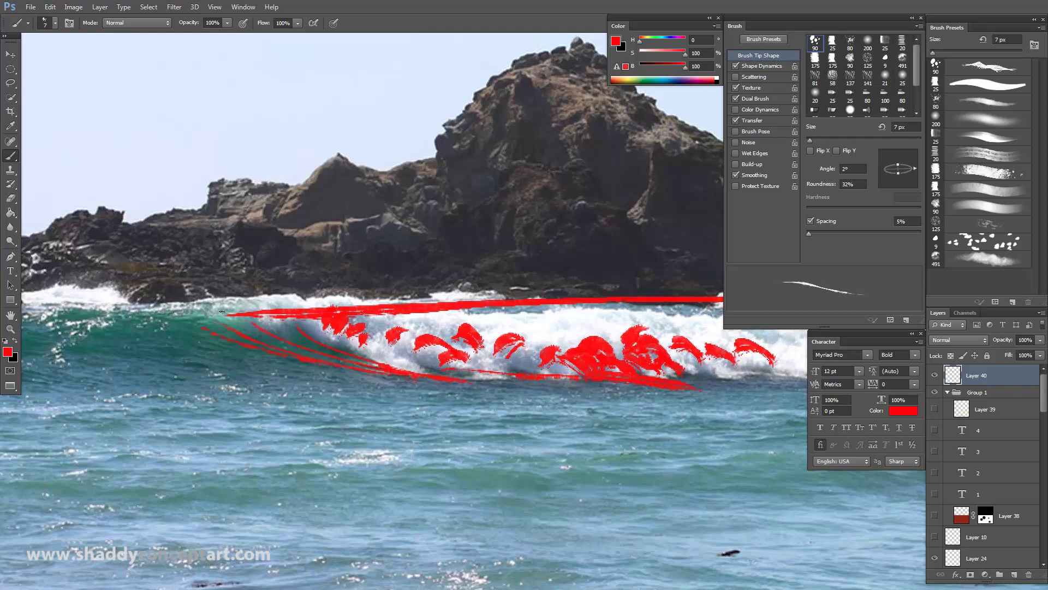
{"action": "left_click_drag", "start_coordinate": [280, 294], "coordinate": [228, 299]}
Draw thin curved red flow lines down the foam and swell at the right end of the reference wave.
{"action": "left_click_drag", "start_coordinate": [373, 490], "coordinate": [247, 511]}
{"action": "key", "text": "ctrl+minus"}
{"action": "left_click_drag", "start_coordinate": [587, 461], "coordinate": [282, 453]}
{"action": "key", "text": "ctrl+plus"}
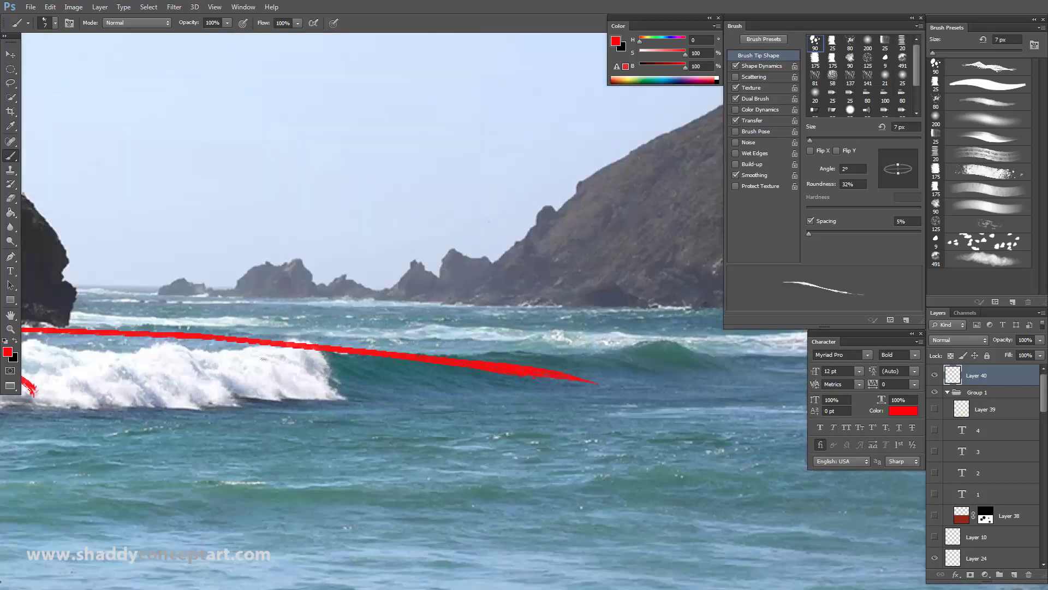
{"action": "mouse_move", "coordinate": [210, 357]}
{"action": "left_mouse_down"}
{"action": "mouse_move", "coordinate": [279, 390]}
{"action": "mouse_move", "coordinate": [240, 396]}
{"action": "left_mouse_up"}
{"action": "mouse_move", "coordinate": [231, 358]}
{"action": "left_mouse_down"}
{"action": "mouse_move", "coordinate": [348, 418]}
{"action": "mouse_move", "coordinate": [319, 379]}
{"action": "left_mouse_up"}
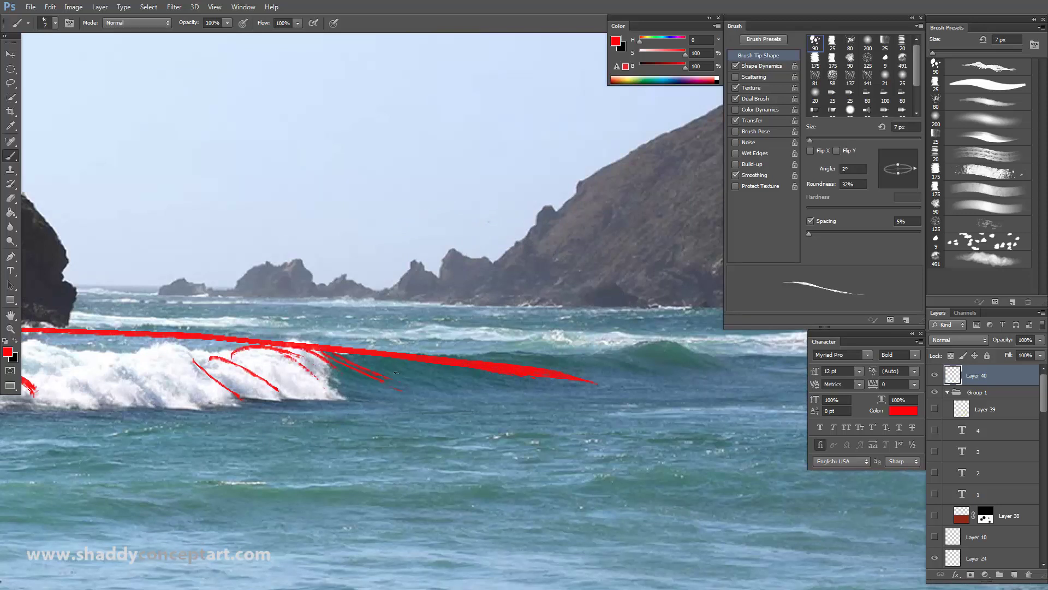
Hide Layer 40 with the red annotations and bring the reference photo and the painting into view together.
{"action": "left_click", "coordinate": [935, 376]}
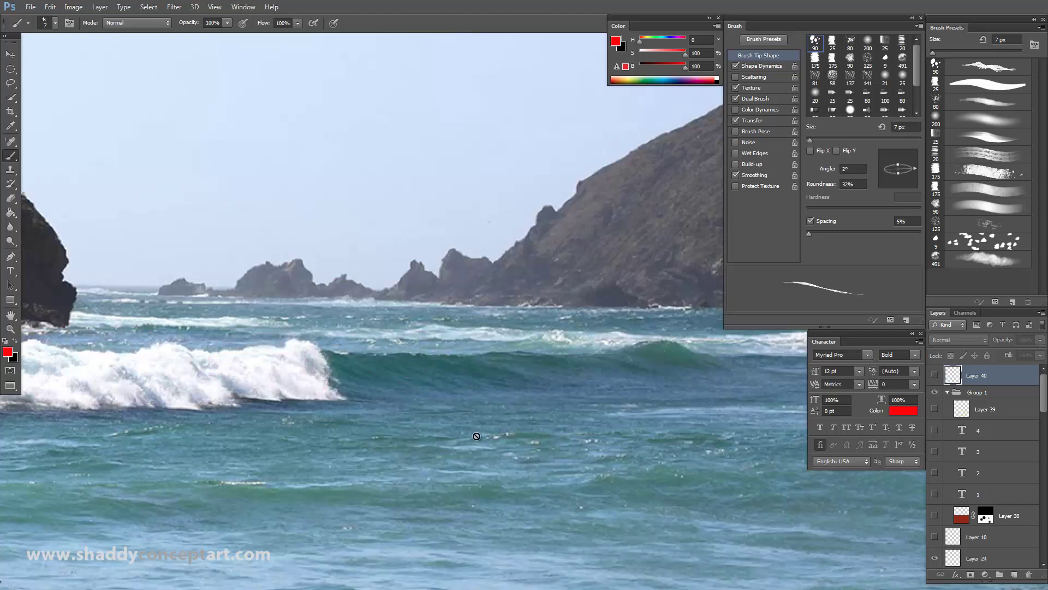
{"action": "key", "text": "ctrl+minus"}
{"action": "key", "text": "ctrl+minus"}
{"action": "key", "text": "ctrl+minus"}
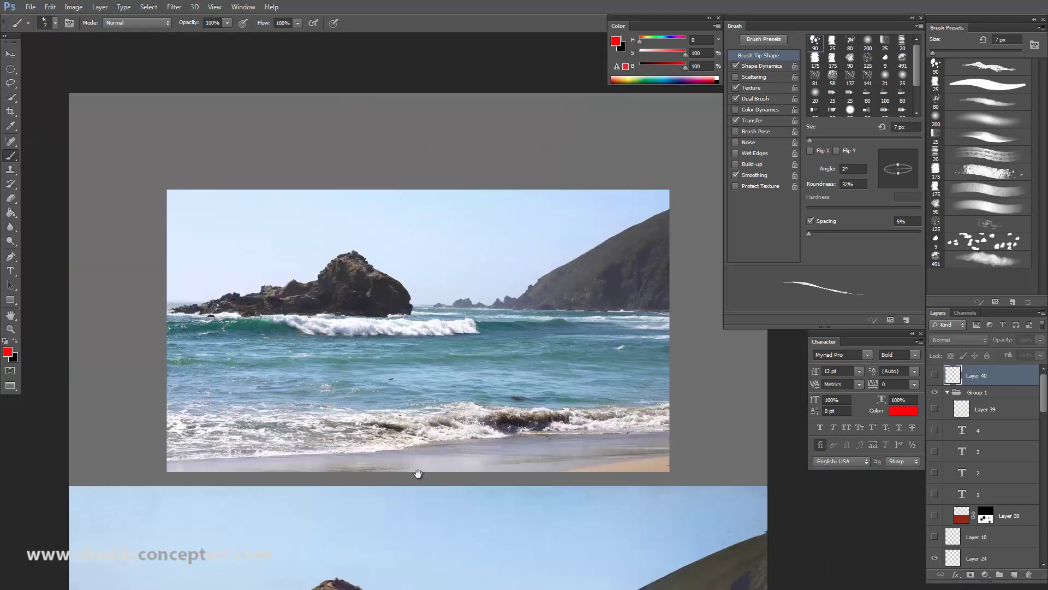
{"action": "left_click_drag", "start_coordinate": [407, 519], "coordinate": [430, 333]}
{"action": "key", "text": "ctrl+minus"}
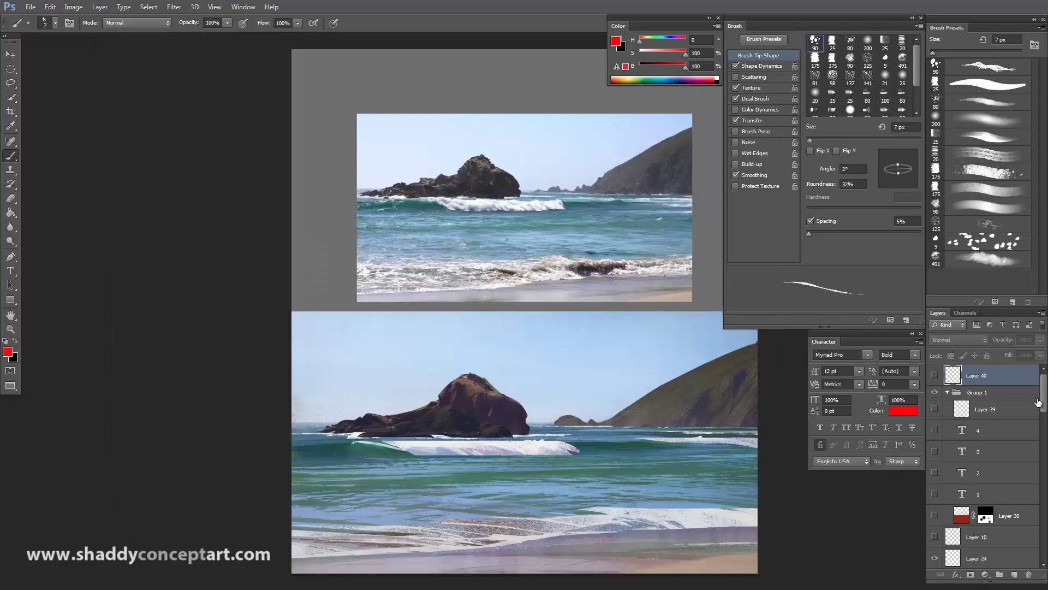
Examine the unmarked breaking wave in the reference photo up close for its foam shapes and shading.
{"action": "scroll", "coordinate": [1038, 402], "scroll_direction": "down", "scroll_amount": 6}
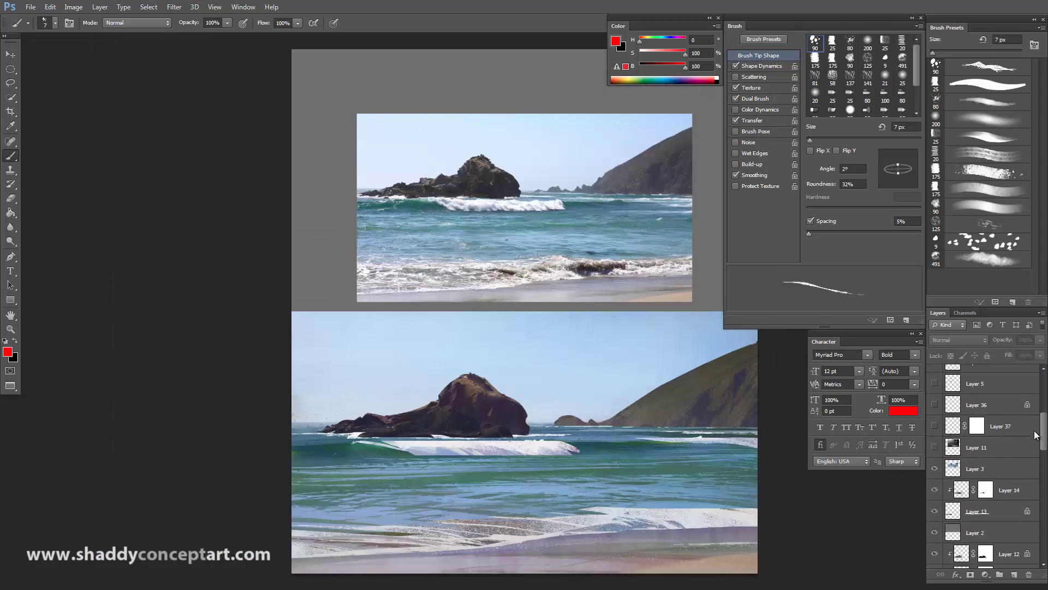
{"action": "scroll", "coordinate": [291, 279], "scroll_direction": "up", "scroll_amount": 5}
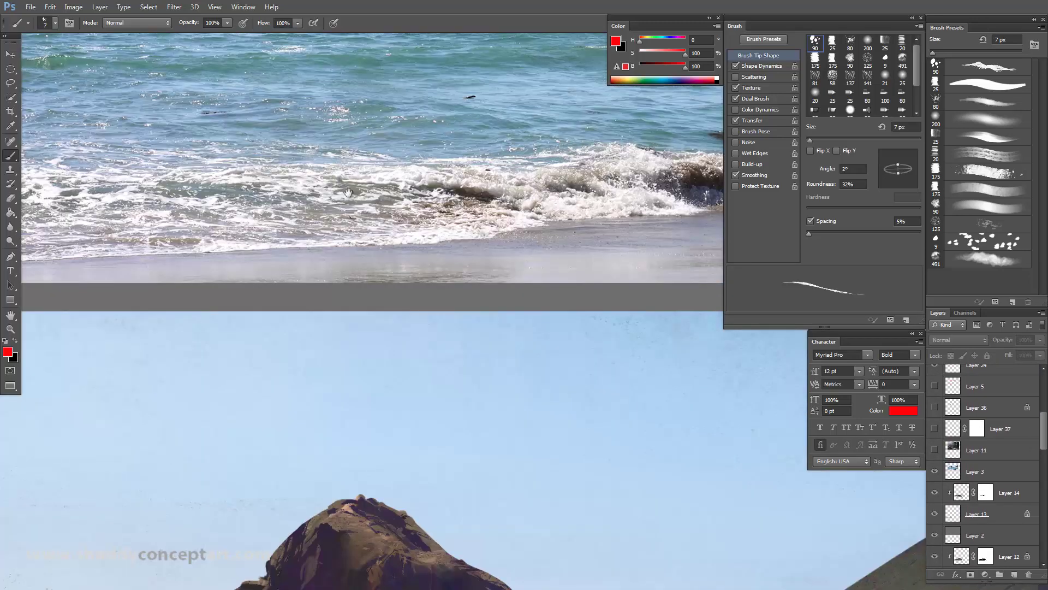
{"action": "left_click_drag", "start_coordinate": [348, 192], "coordinate": [385, 438]}
{"action": "key", "text": "ctrl+plus"}
{"action": "left_click_drag", "start_coordinate": [248, 470], "coordinate": [224, 395]}
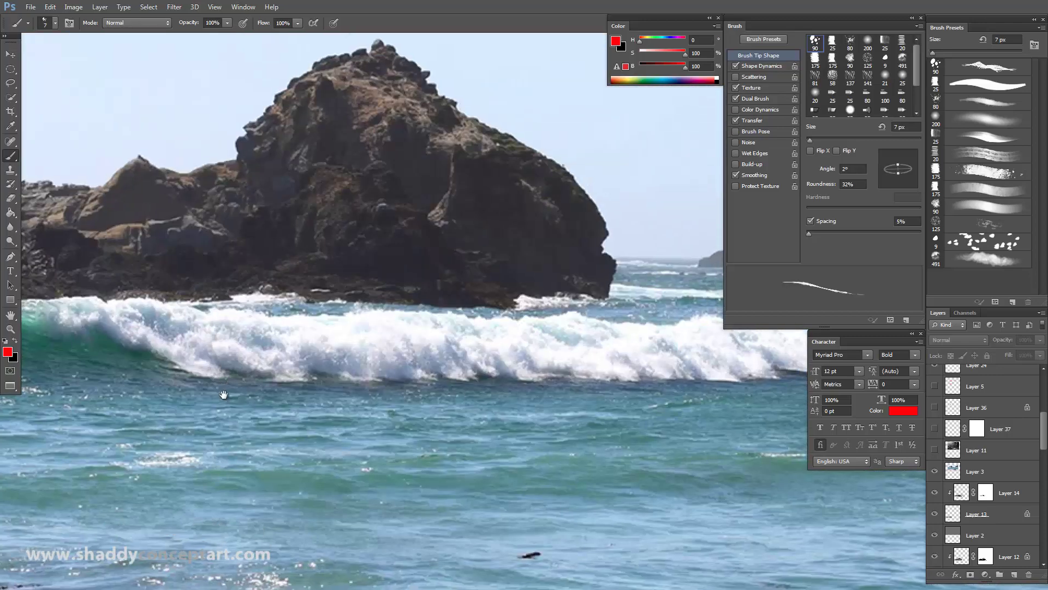
{"action": "scroll", "coordinate": [210, 365], "scroll_direction": "up", "scroll_amount": 4}
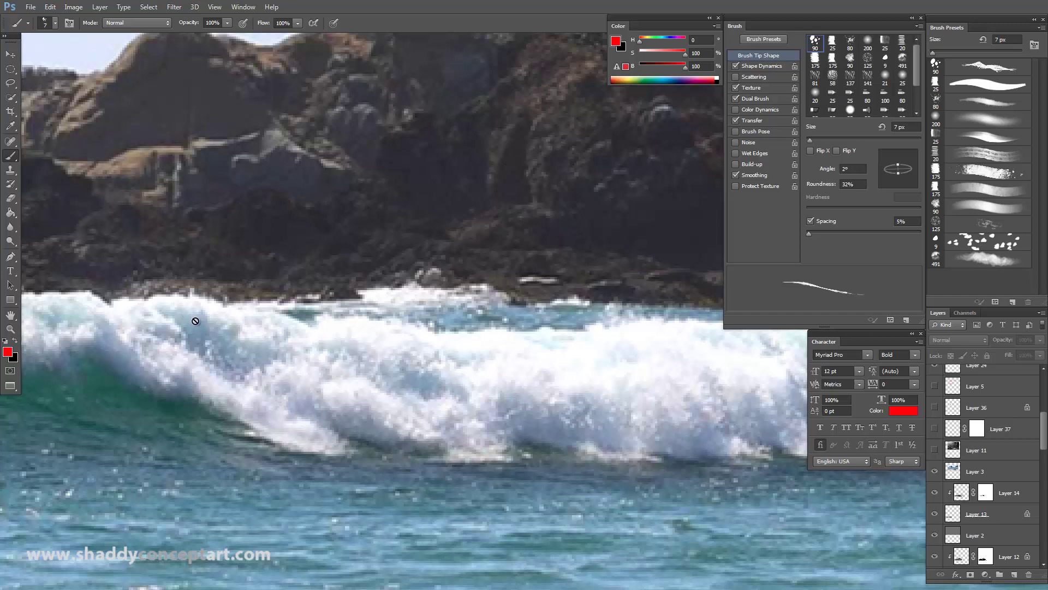
{"action": "key", "text": "ctrl+minus"}
{"action": "key", "text": "ctrl+minus"}
{"action": "key", "text": "ctrl+minus"}
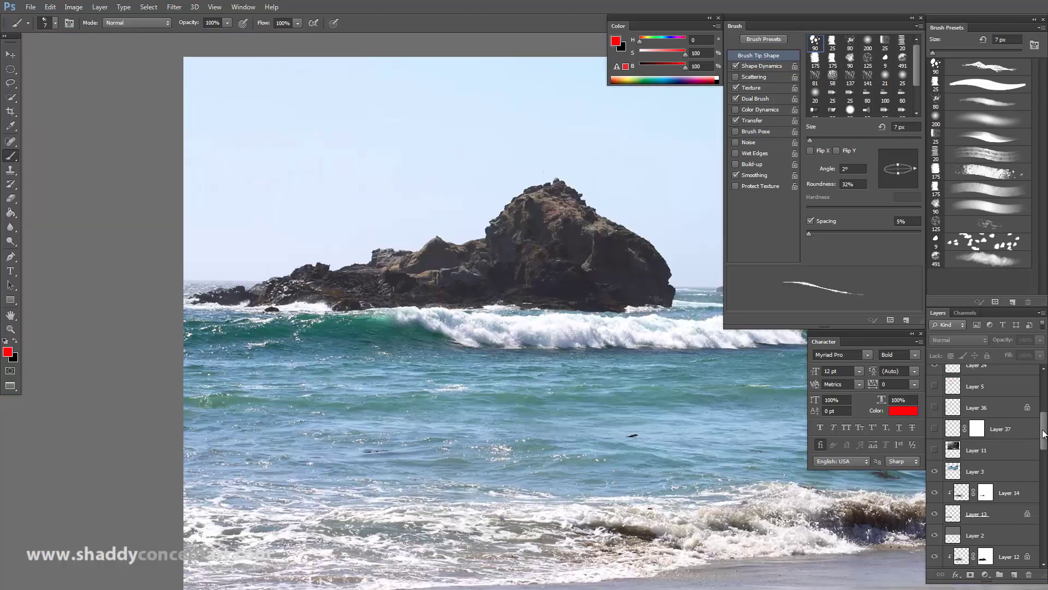
Select Layer 25, sample near-white (H 30, S 1, B 95) from the painted wave, and set a flat angled brush to 45 px.
{"action": "left_click_drag", "start_coordinate": [1043, 434], "coordinate": [1045, 500]}
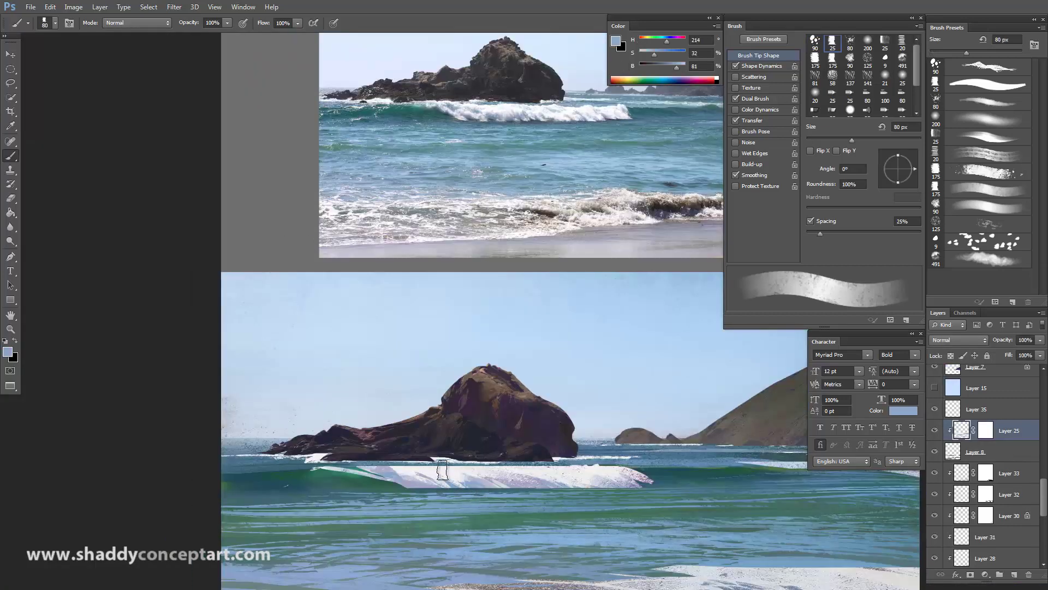
{"action": "left_click", "coordinate": [450, 471], "text": "alt"}
{"action": "key", "text": "bracketleft"}
{"action": "key", "text": "bracketleft"}
{"action": "key", "text": "bracketleft"}
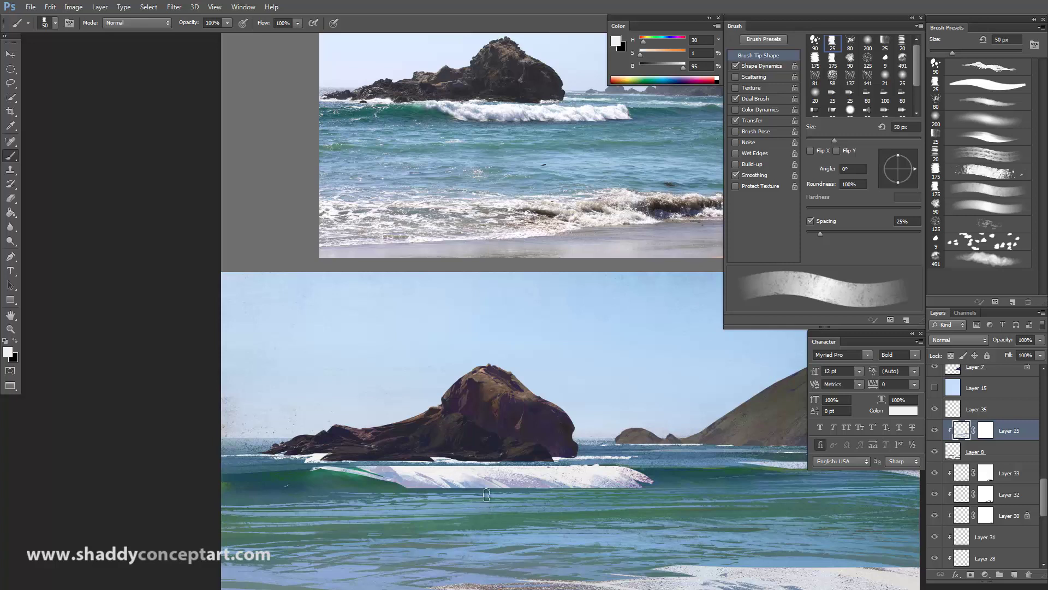
{"action": "key", "text": "comma"}
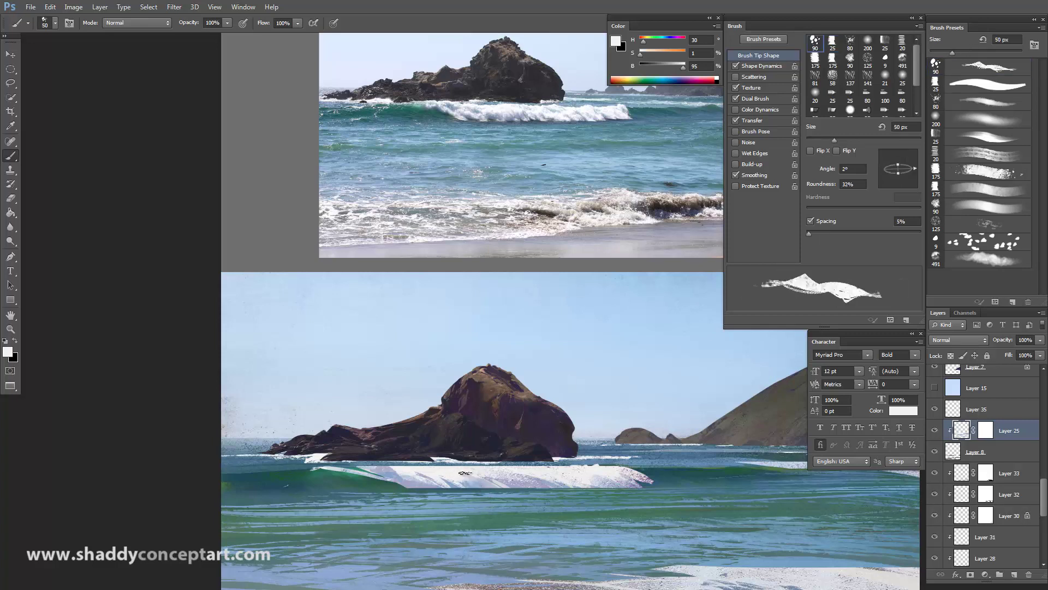
{"action": "key", "text": "bracketleft"}
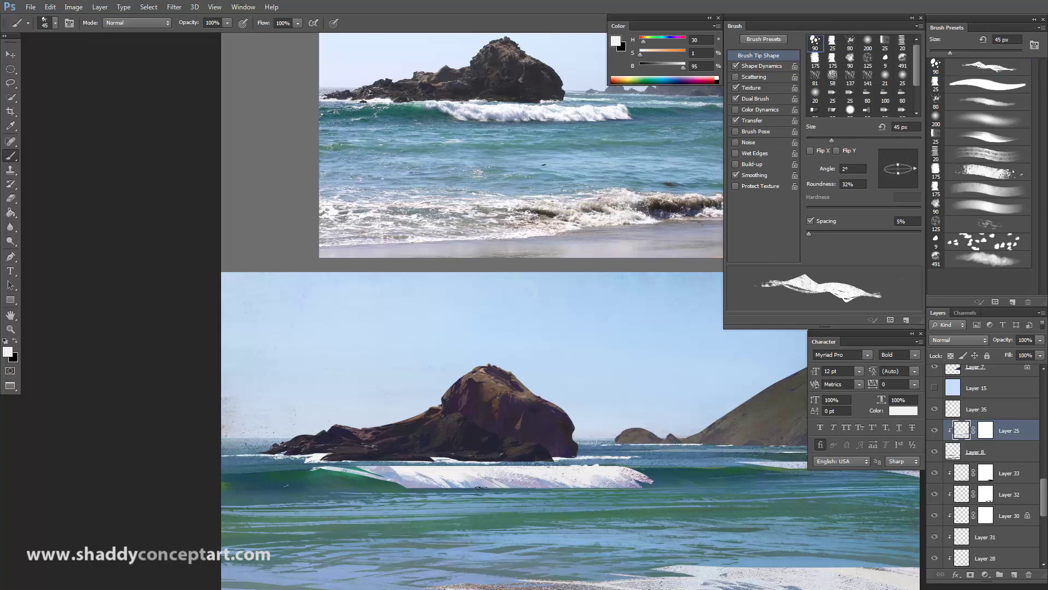
Choose the speckled 175 px brush preset and reduce its size to 50 px.
{"action": "left_click", "coordinate": [944, 180]}
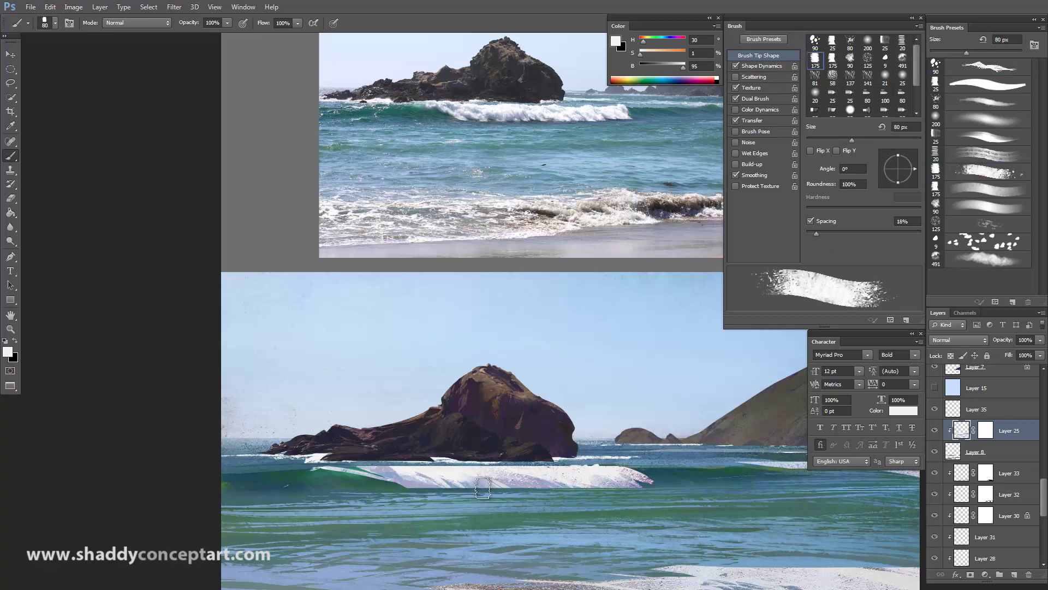
{"action": "key", "text": "bracketleft"}
{"action": "key", "text": "bracketleft"}
{"action": "key", "text": "bracketleft"}
Sample light blue (H 214, S 35, B 80) and lavender (H 247, S 18, B 76) from the painted foam, and reduce the brush to 45 px.
{"action": "left_click", "coordinate": [454, 485], "text": "alt"}
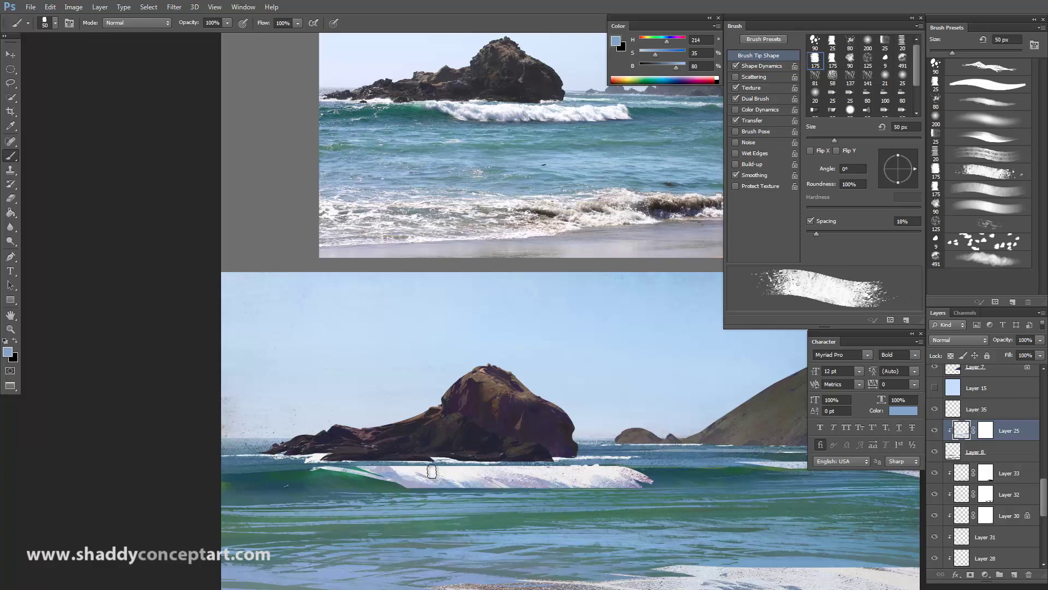
{"action": "left_click", "coordinate": [545, 485], "text": "alt"}
{"action": "key", "text": "bracketleft"}
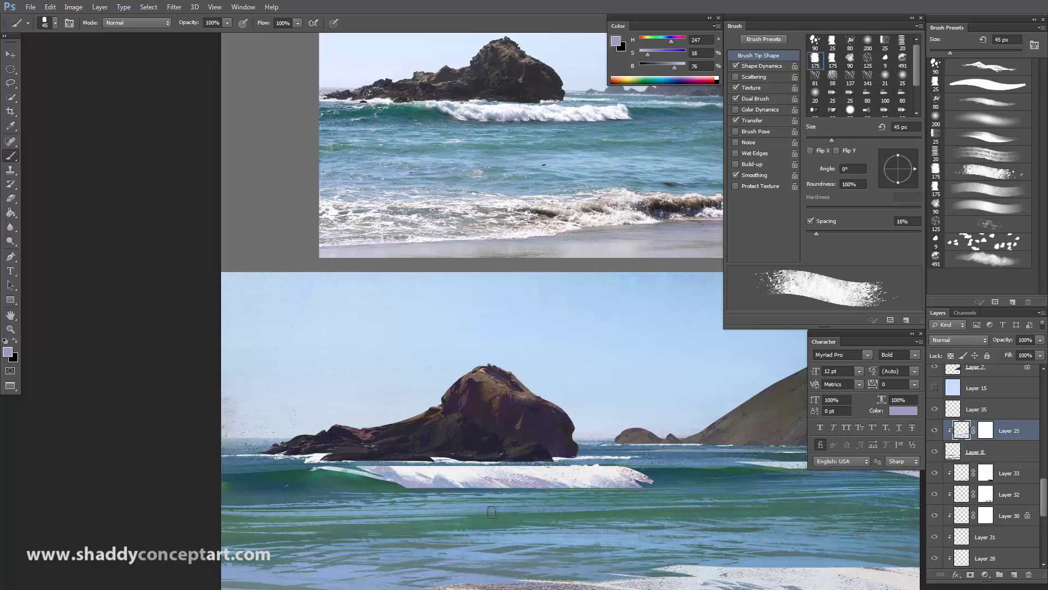
Check what Layer 8 contains by turning it off and on, and add a layer mask to it.
{"action": "left_click", "coordinate": [934, 452]}
{"action": "left_click", "coordinate": [935, 452]}
{"action": "left_click", "coordinate": [934, 452]}
{"action": "left_click", "coordinate": [935, 452]}
{"action": "left_click", "coordinate": [969, 453]}
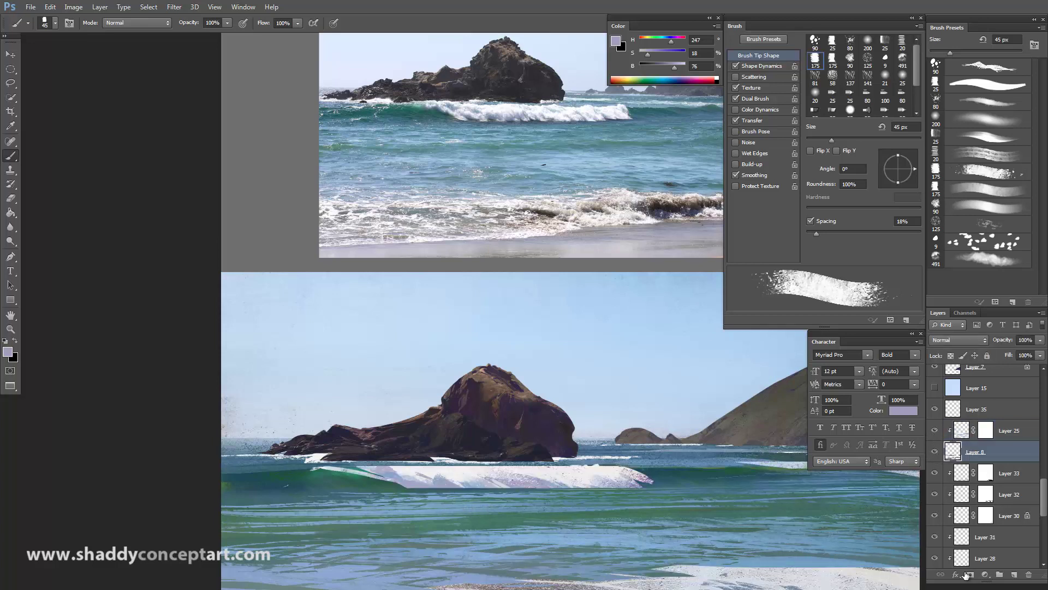
{"action": "left_click", "coordinate": [969, 574]}
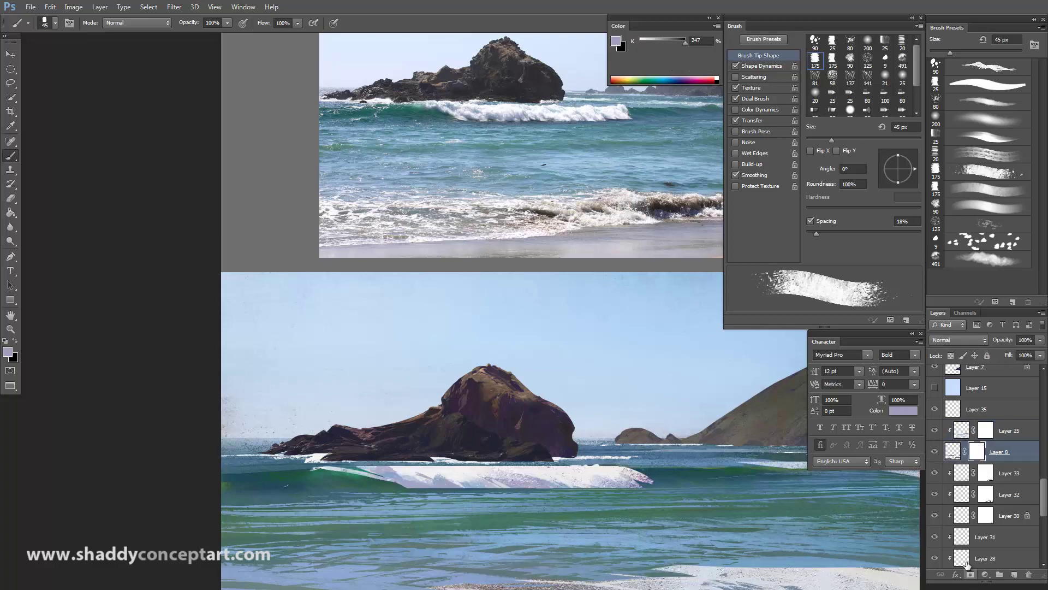
Prepare to paint on Layer 8's mask with the flat 90 px brush preset and black as the foreground color.
{"action": "key", "text": "d"}
{"action": "left_click", "coordinate": [969, 69]}
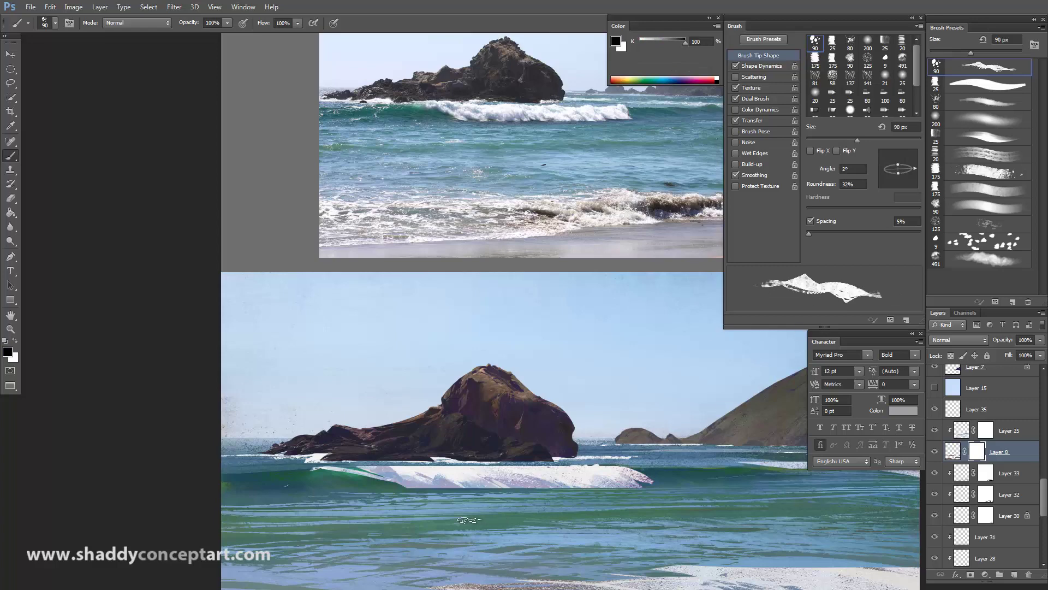
{"action": "left_click", "coordinate": [8, 352]}
{"action": "left_click", "coordinate": [9, 350]}
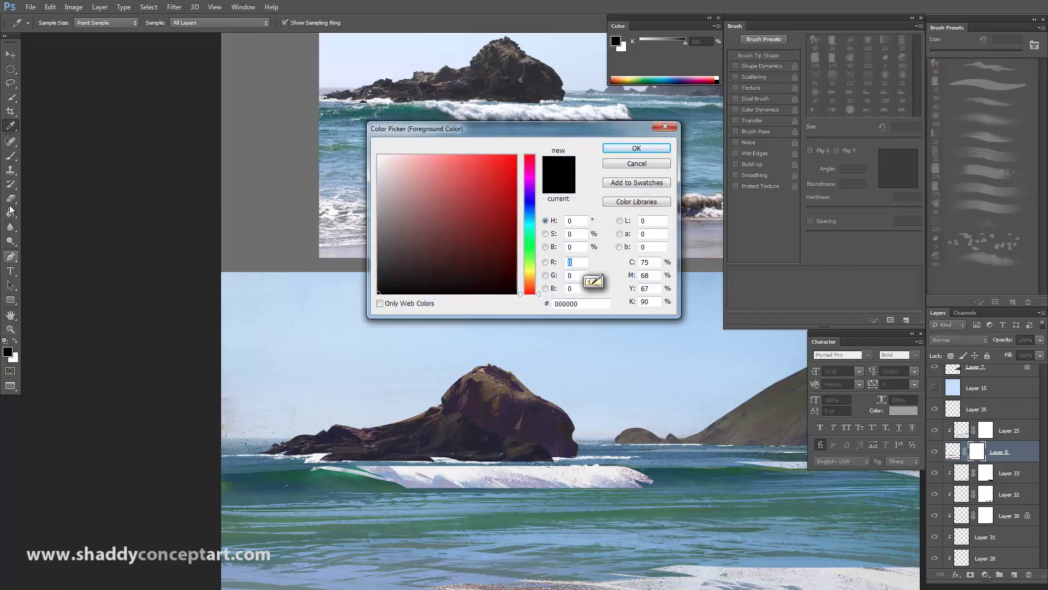
{"action": "left_click", "coordinate": [621, 153]}
{"action": "key", "text": "b"}
{"action": "left_click", "coordinate": [977, 453]}
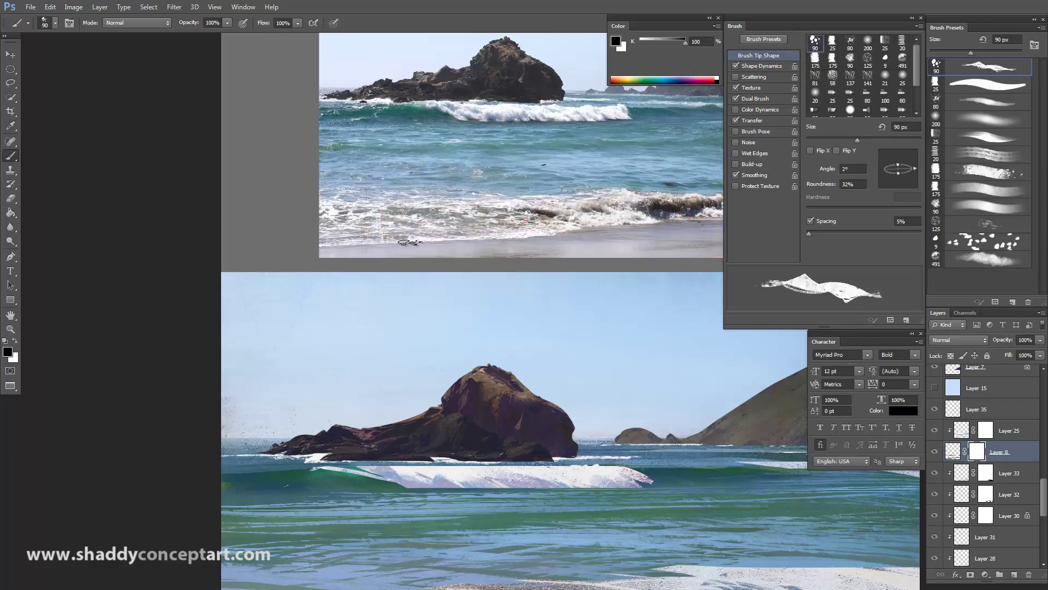
Try masking a spot in the left part of the foam in black, and switch to white with a 90 px brush.
{"action": "key", "text": "bracketleft"}
{"action": "key", "text": "bracketleft"}
{"action": "key", "text": "bracketleft"}
{"action": "mouse_move", "coordinate": [425, 477]}
{"action": "left_mouse_down"}
{"action": "mouse_move", "coordinate": [504, 480]}
{"action": "mouse_move", "coordinate": [474, 468]}
{"action": "mouse_move", "coordinate": [544, 489]}
{"action": "mouse_move", "coordinate": [484, 469]}
{"action": "mouse_move", "coordinate": [413, 468]}
{"action": "mouse_move", "coordinate": [507, 500]}
{"action": "mouse_move", "coordinate": [430, 466]}
{"action": "mouse_move", "coordinate": [562, 504]}
{"action": "mouse_move", "coordinate": [480, 463]}
{"action": "mouse_move", "coordinate": [407, 481]}
{"action": "left_mouse_up"}
{"action": "left_click", "coordinate": [14, 342]}
{"action": "key", "text": "bracketright"}
{"action": "key", "text": "bracketright"}
{"action": "key", "text": "bracketright"}
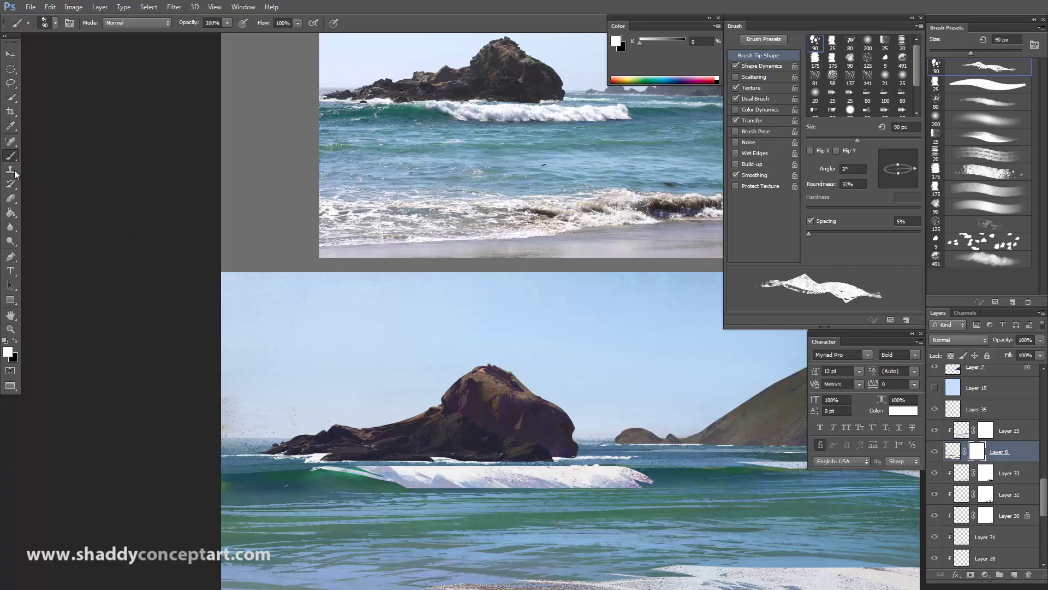
Carve the foam's lower edge on Layer 8's mask in black, reducing the brush gradually from 50 to 15 px.
{"action": "left_click", "coordinate": [13, 342]}
{"action": "key", "text": "bracketleft"}
{"action": "key", "text": "bracketleft"}
{"action": "key", "text": "bracketleft"}
{"action": "key", "text": "bracketleft"}
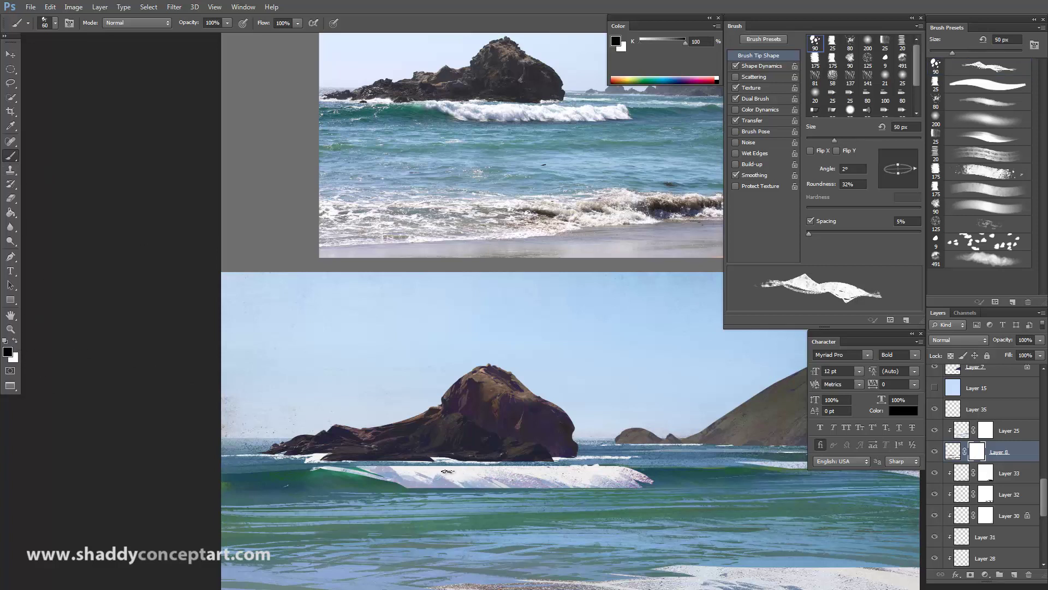
{"action": "key", "text": "bracketleft"}
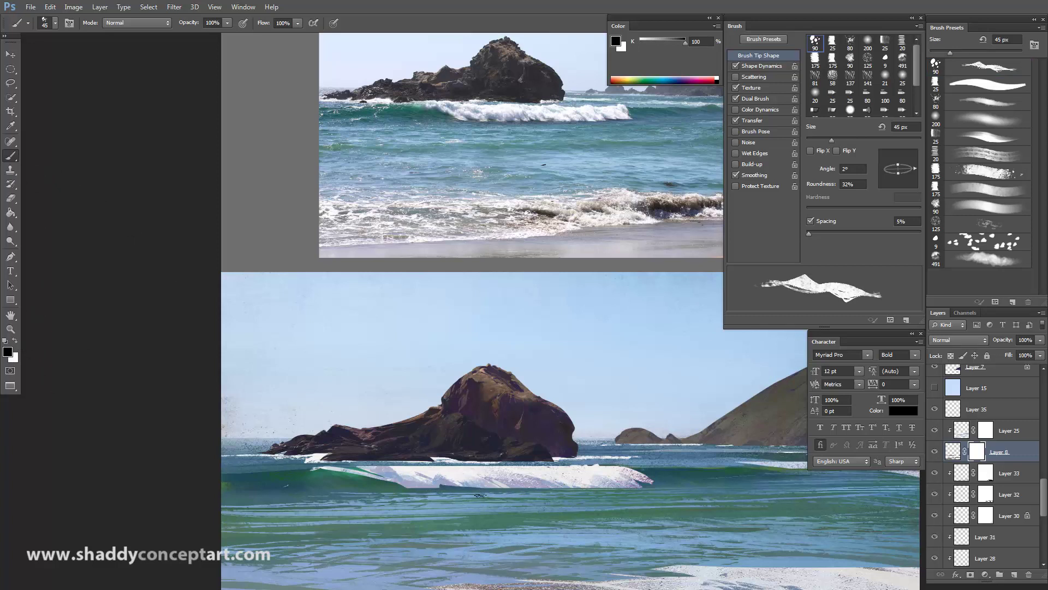
{"action": "key", "text": "bracketleft"}
{"action": "key", "text": "bracketleft"}
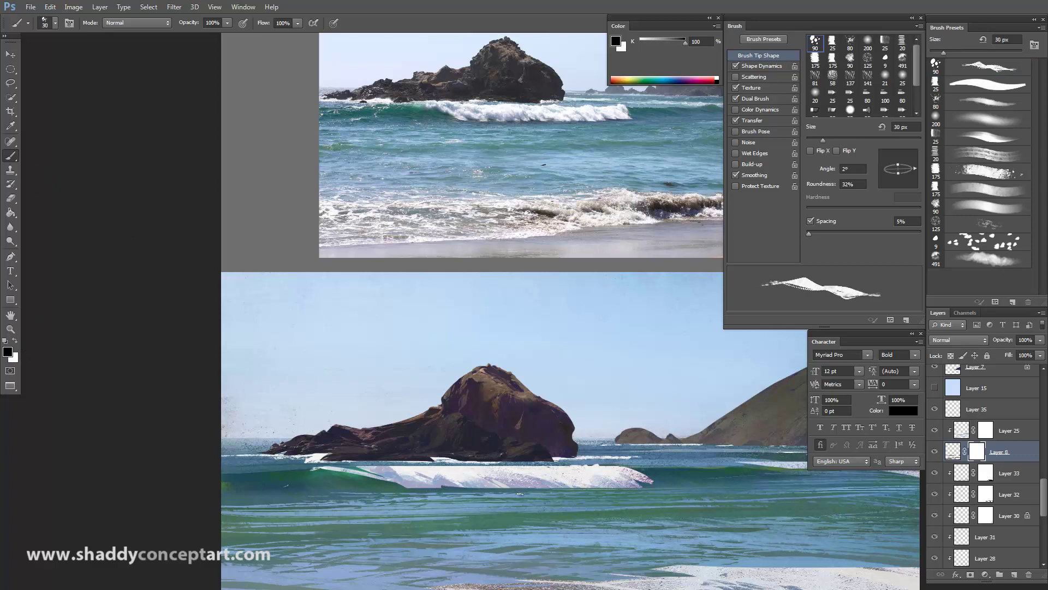
{"action": "key", "text": "bracketleft"}
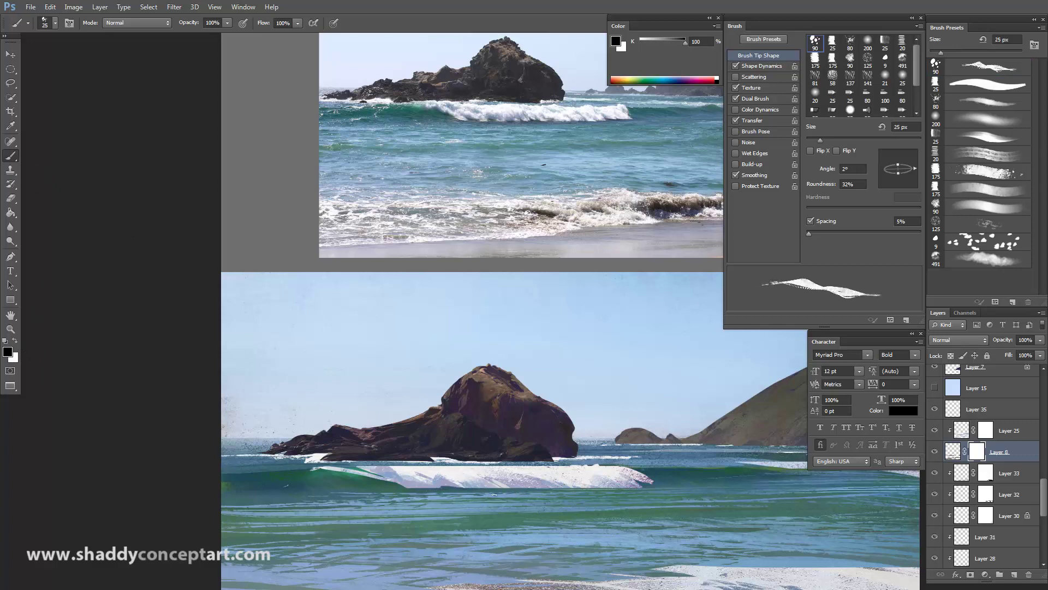
{"action": "key", "text": "bracketleft"}
{"action": "key", "text": "bracketleft"}
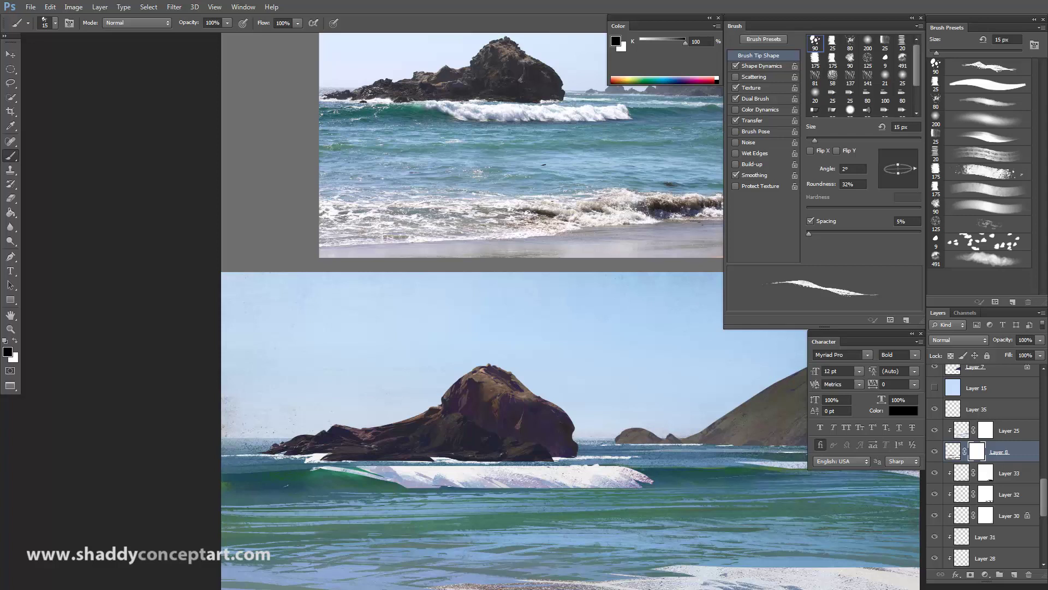
Continue refining the foam's lower edge on Layer 8's mask, enlarging the brush through 30 and 40 px to 50 px.
{"action": "key", "text": "bracketright"}
{"action": "key", "text": "bracketright"}
{"action": "key", "text": "bracketright"}
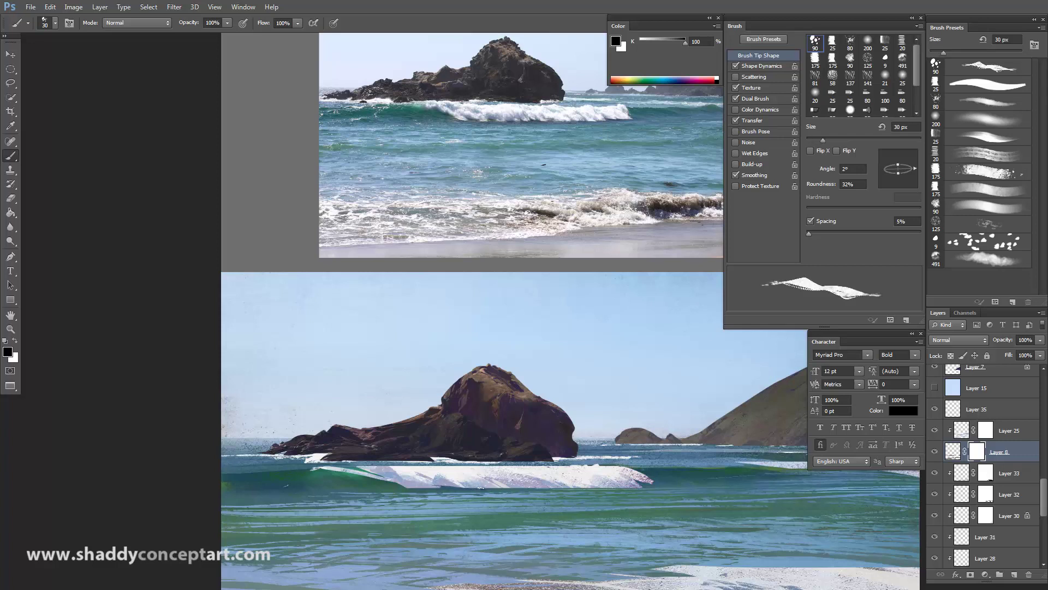
{"action": "key", "text": "bracketleft"}
{"action": "key", "text": "bracketright"}
{"action": "key", "text": "bracketright"}
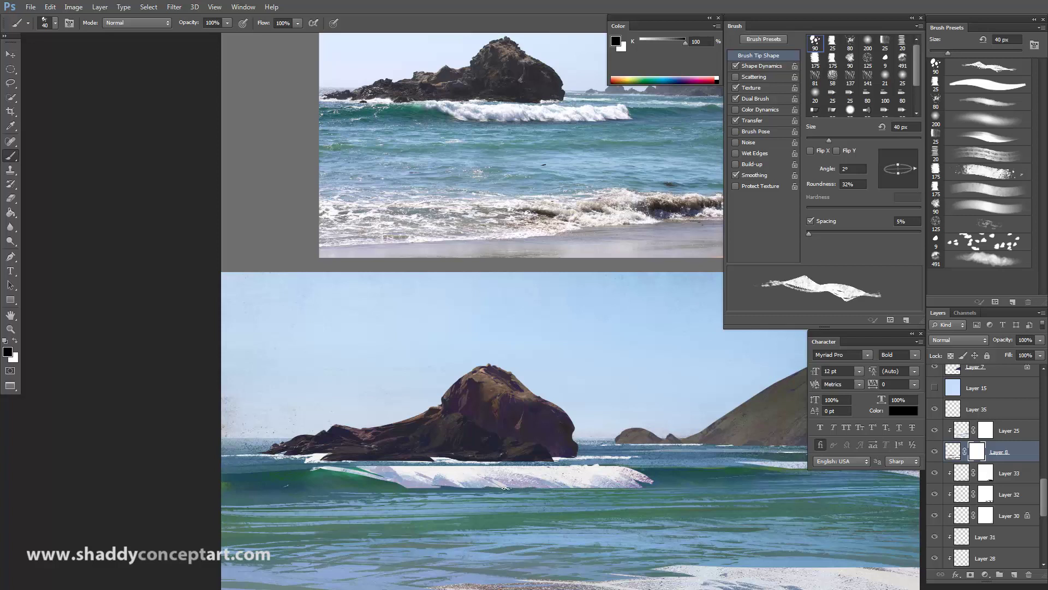
{"action": "key", "text": "bracketright"}
{"action": "key", "text": "bracketright"}
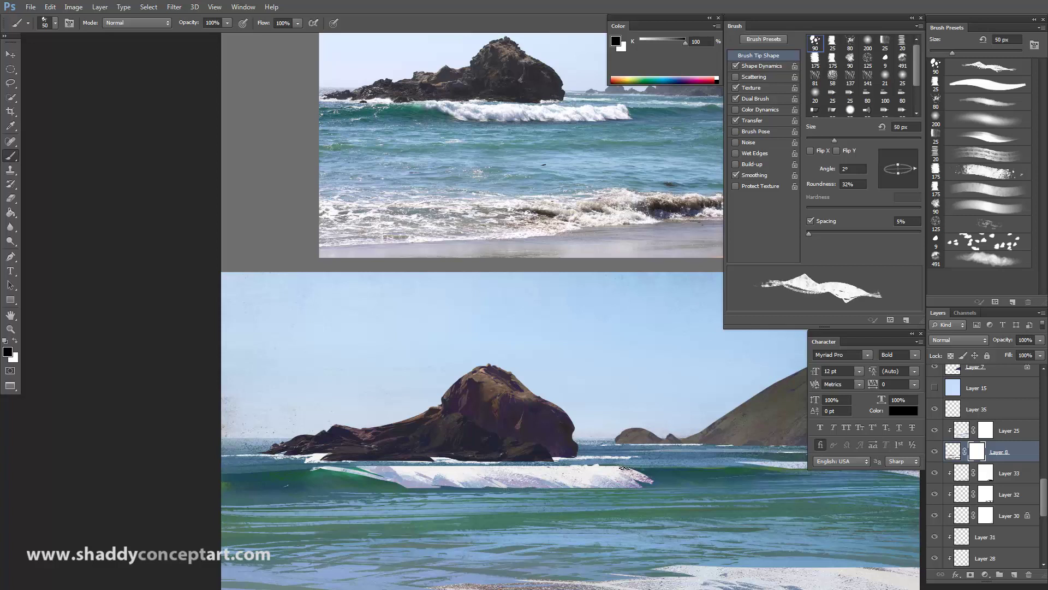
Mask away the ragged right end of the foam at 50 and 40 px, and refine it with a 15 px brush.
{"action": "left_click_drag", "start_coordinate": [631, 468], "coordinate": [649, 482]}
{"action": "key", "text": "bracketleft"}
{"action": "key", "text": "bracketleft"}
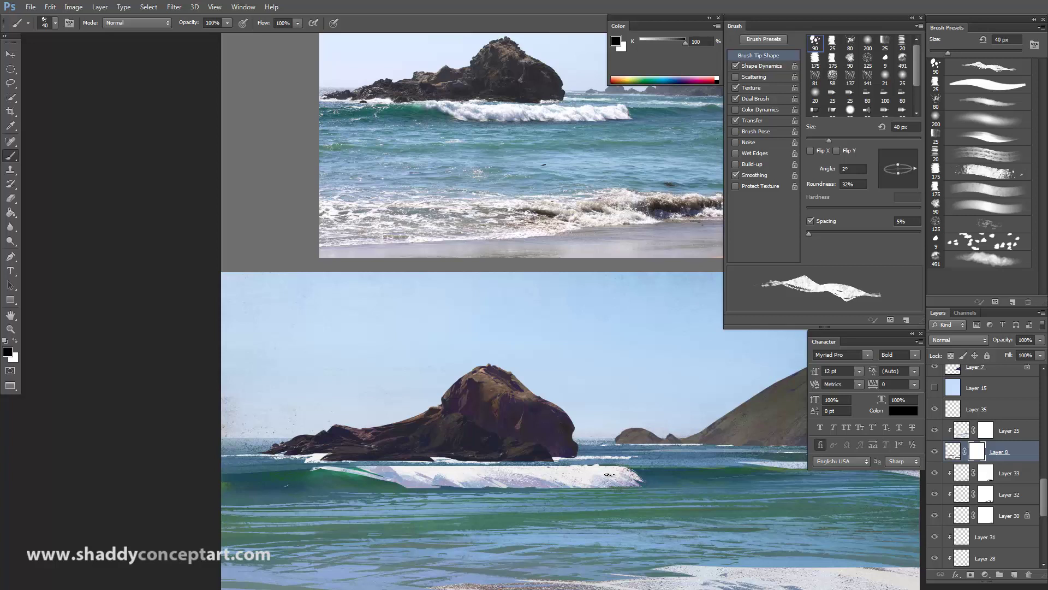
{"action": "key", "text": "bracketleft"}
{"action": "key", "text": "bracketleft"}
{"action": "key", "text": "bracketleft"}
{"action": "key", "text": "bracketleft"}
{"action": "key", "text": "bracketleft"}
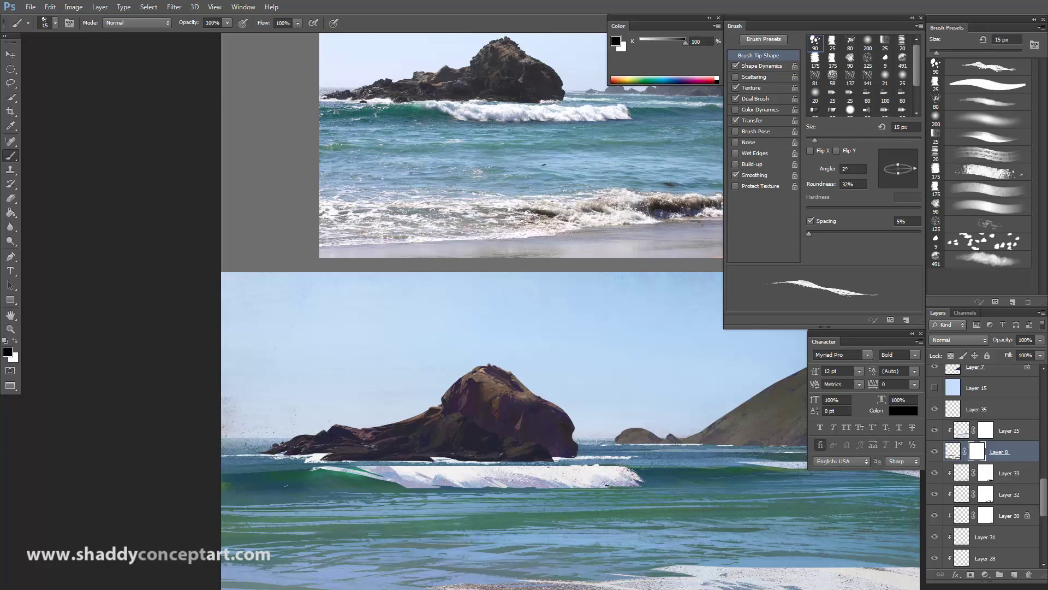
{"action": "key", "text": "bracketleft"}
{"action": "key", "text": "bracketright"}
Show the red focus-area overlay on Layer 38 and the dark sea-monster painting on Layer 11.
{"action": "scroll", "coordinate": [1039, 505], "scroll_direction": "up", "scroll_amount": 10}
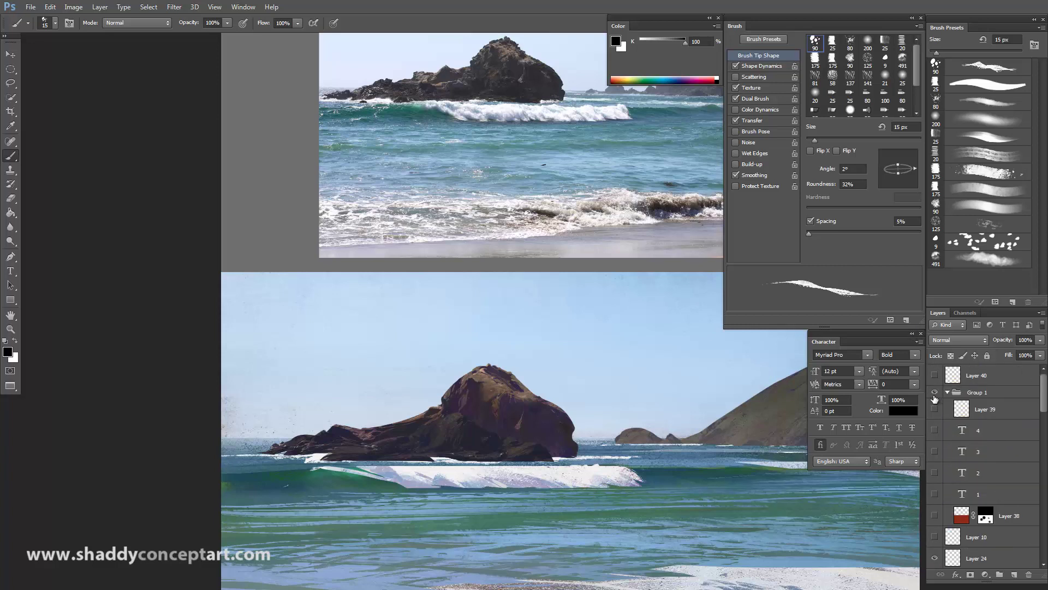
{"action": "left_click", "coordinate": [934, 516]}
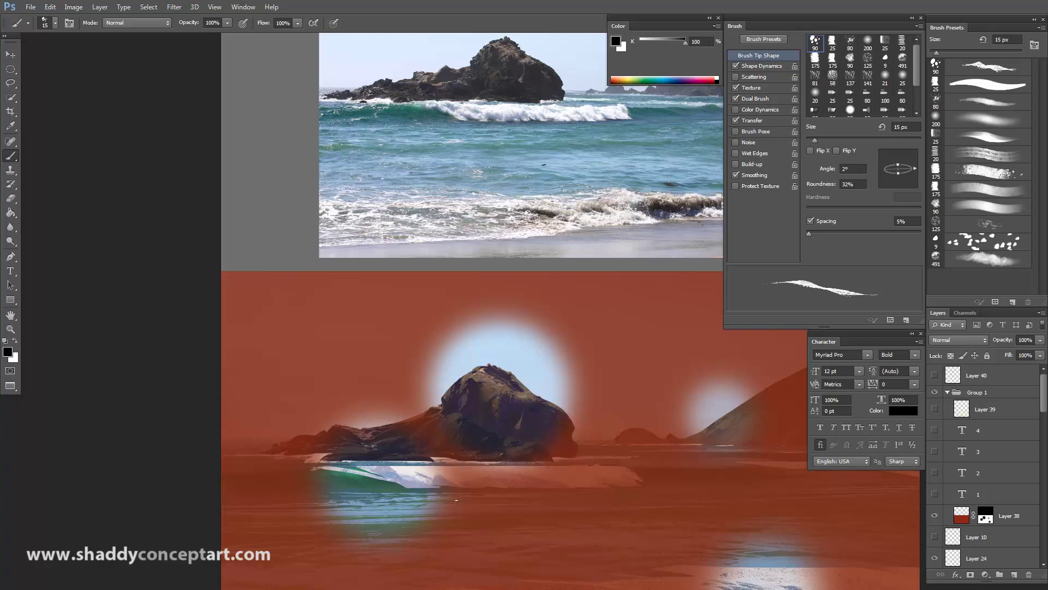
{"action": "scroll", "coordinate": [1046, 389], "scroll_direction": "down", "scroll_amount": 6}
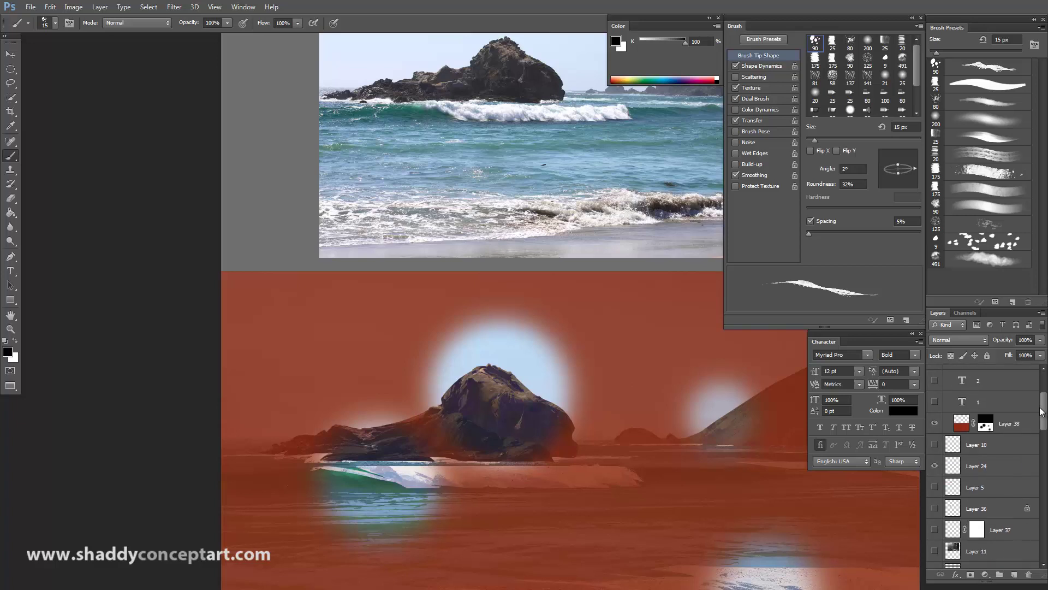
{"action": "left_click", "coordinate": [935, 481]}
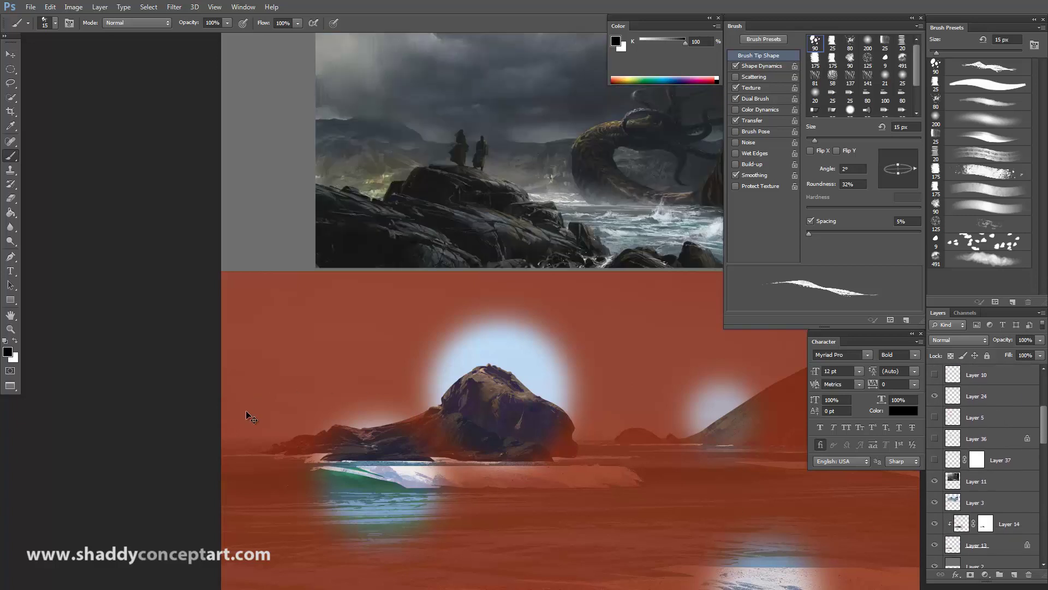
Examine the sea-monster painting up close and as a whole, from the two figures on the rocks to the tentacles and splashing water.
{"action": "key", "text": "ctrl+plus"}
{"action": "mouse_move", "coordinate": [312, 246]}
{"action": "left_mouse_down"}
{"action": "mouse_move", "coordinate": [292, 367]}
{"action": "mouse_move", "coordinate": [186, 393]}
{"action": "left_mouse_up"}
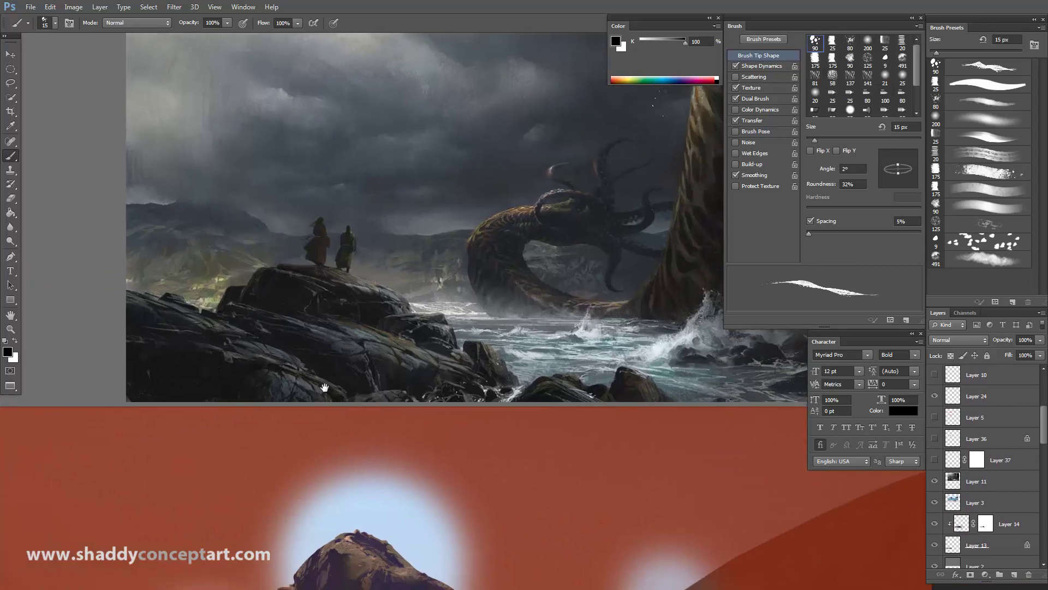
{"action": "scroll", "coordinate": [324, 387], "scroll_direction": "up", "scroll_amount": 3}
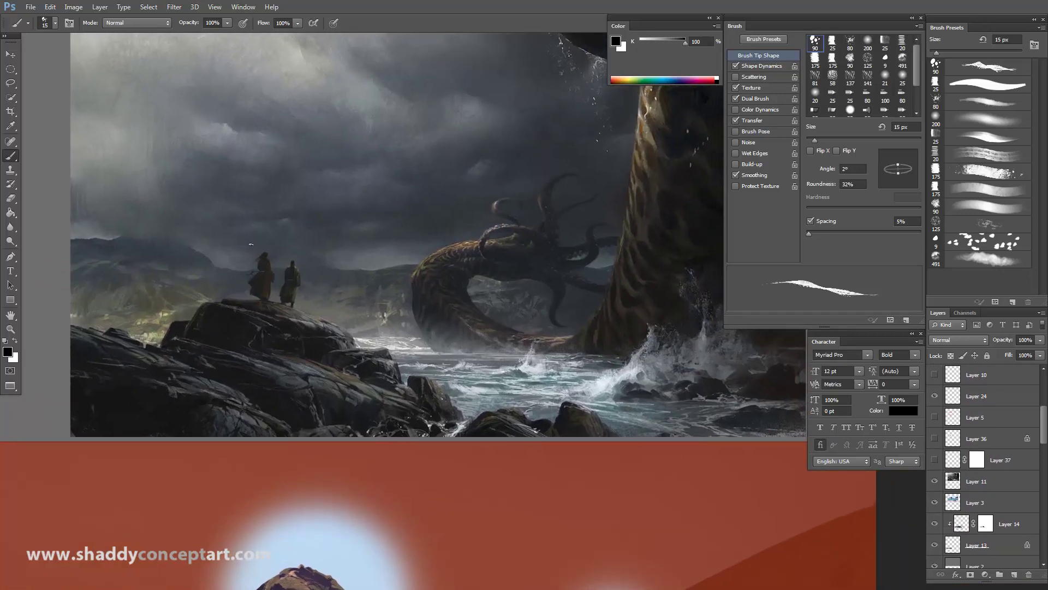
{"action": "left_click_drag", "start_coordinate": [218, 448], "coordinate": [309, 454]}
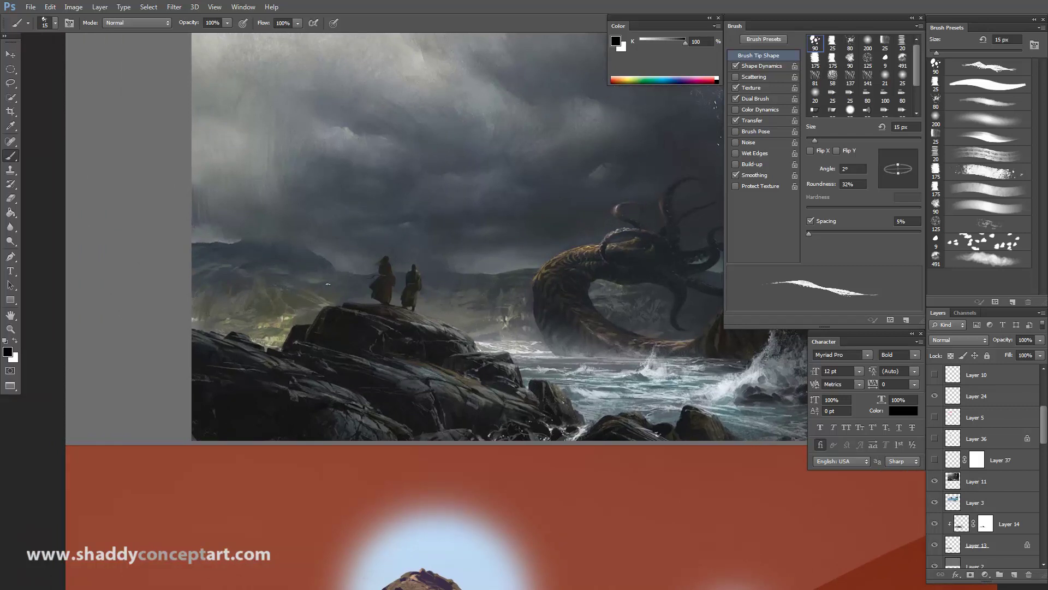
{"action": "left_click_drag", "start_coordinate": [348, 438], "coordinate": [256, 472]}
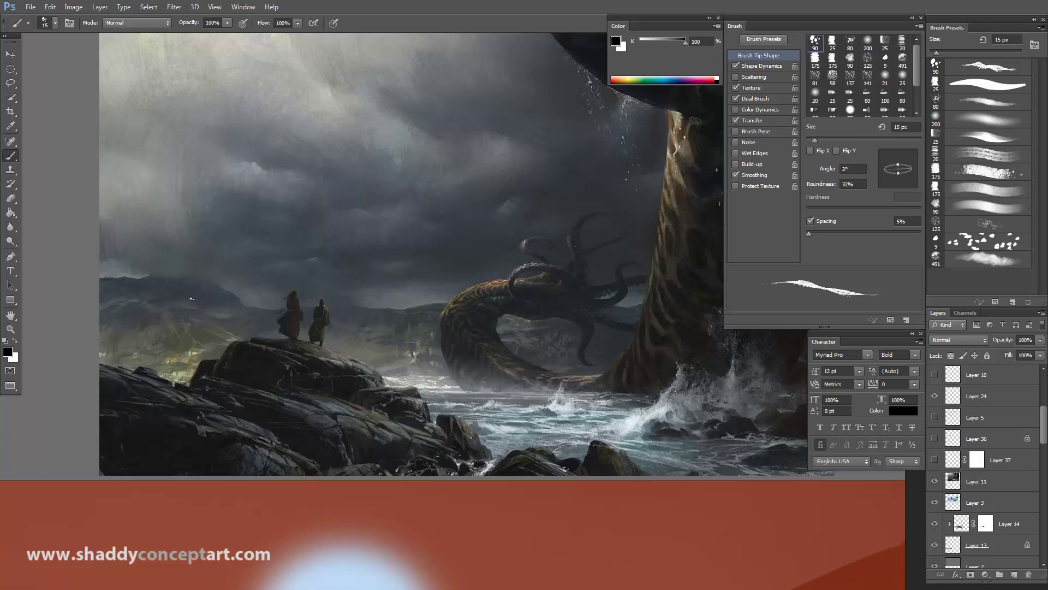
{"action": "key", "text": "ctrl+minus"}
{"action": "left_click_drag", "start_coordinate": [471, 430], "coordinate": [441, 476]}
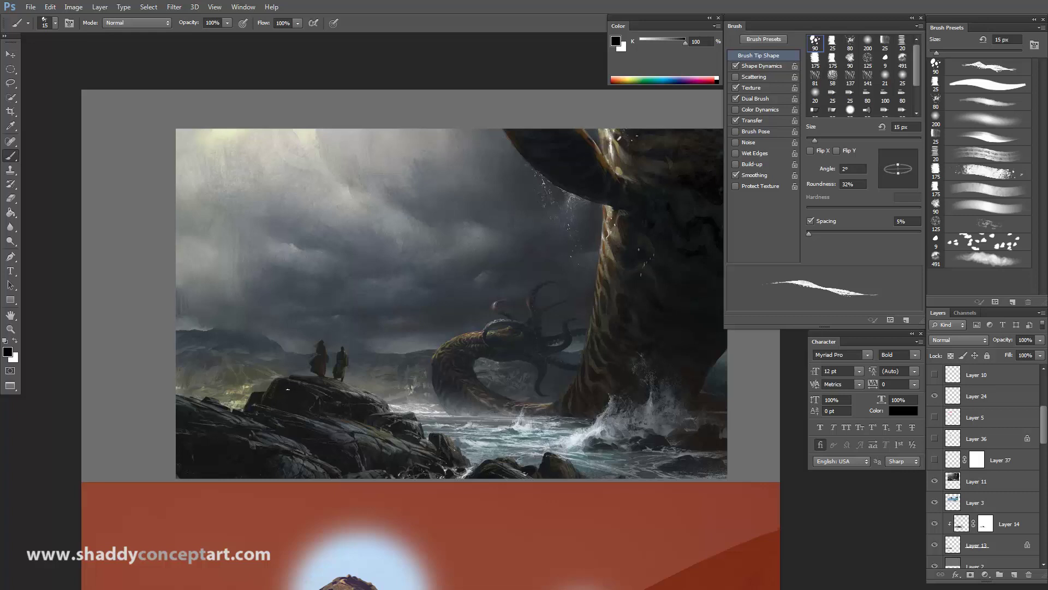
{"action": "left_click_drag", "start_coordinate": [588, 228], "coordinate": [496, 369]}
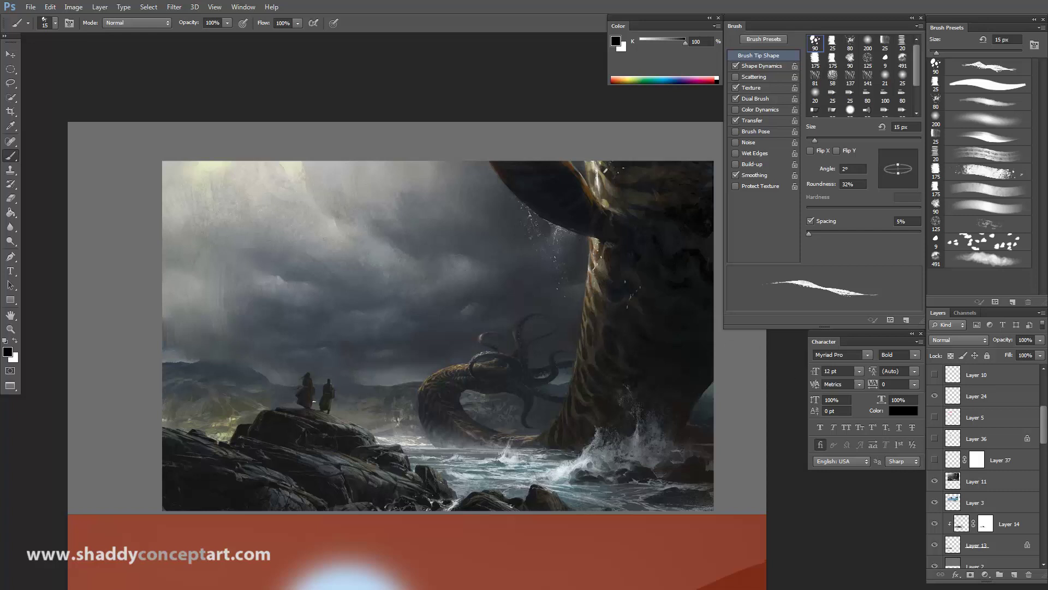
Compare alternative figures on the rock by turning Layers 37 and 36 on and off, and leave both hidden.
{"action": "left_click", "coordinate": [935, 460]}
{"action": "left_click", "coordinate": [935, 439]}
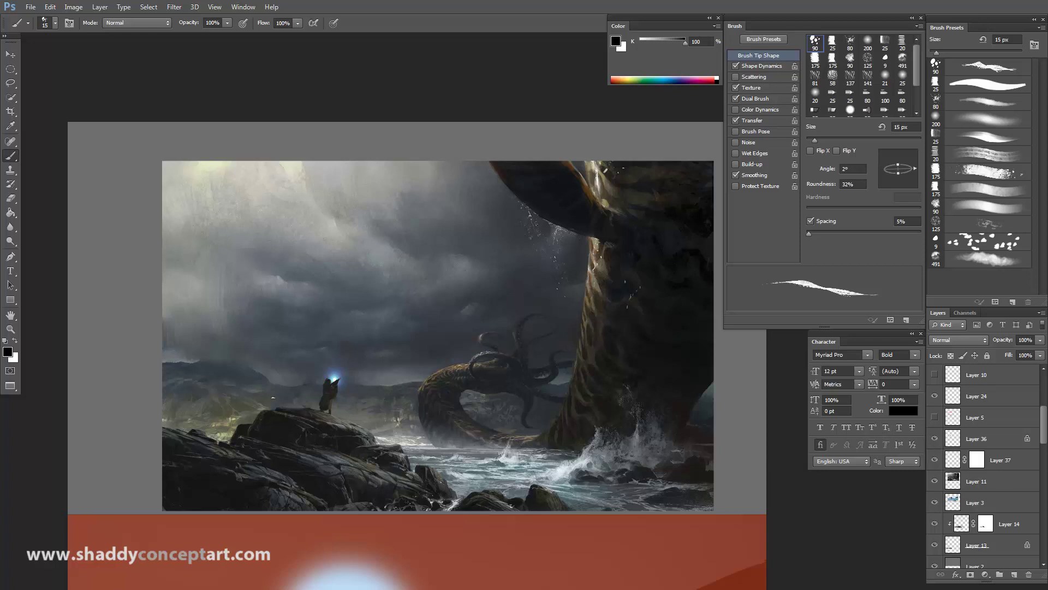
{"action": "left_click", "coordinate": [935, 438]}
{"action": "left_click", "coordinate": [934, 438]}
{"action": "left_click", "coordinate": [935, 459]}
{"action": "key", "text": "ctrl+minus"}
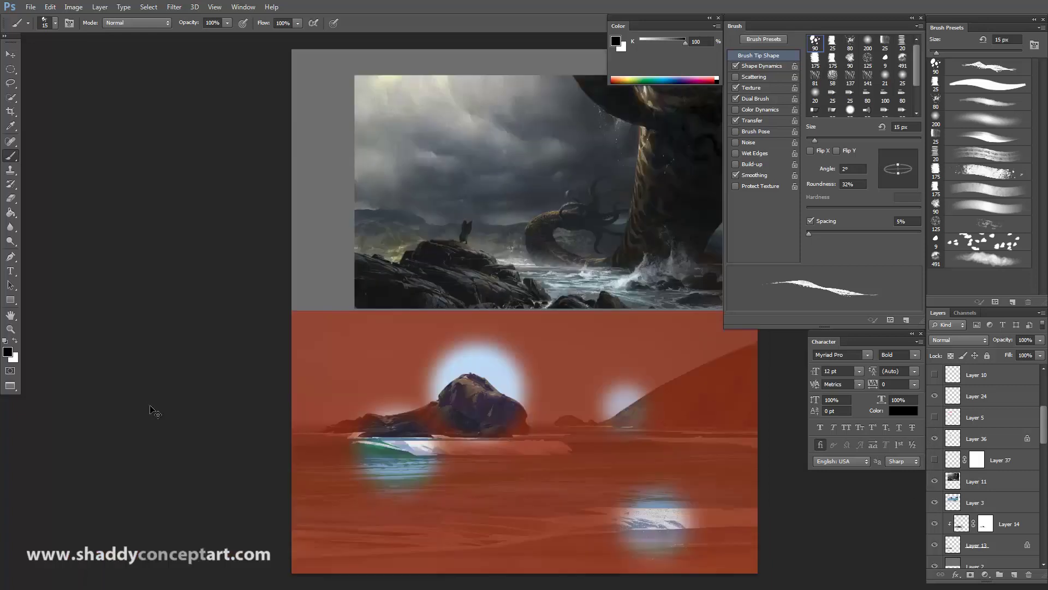
{"action": "key", "text": "ctrl+plus"}
{"action": "left_click_drag", "start_coordinate": [482, 372], "coordinate": [364, 541]}
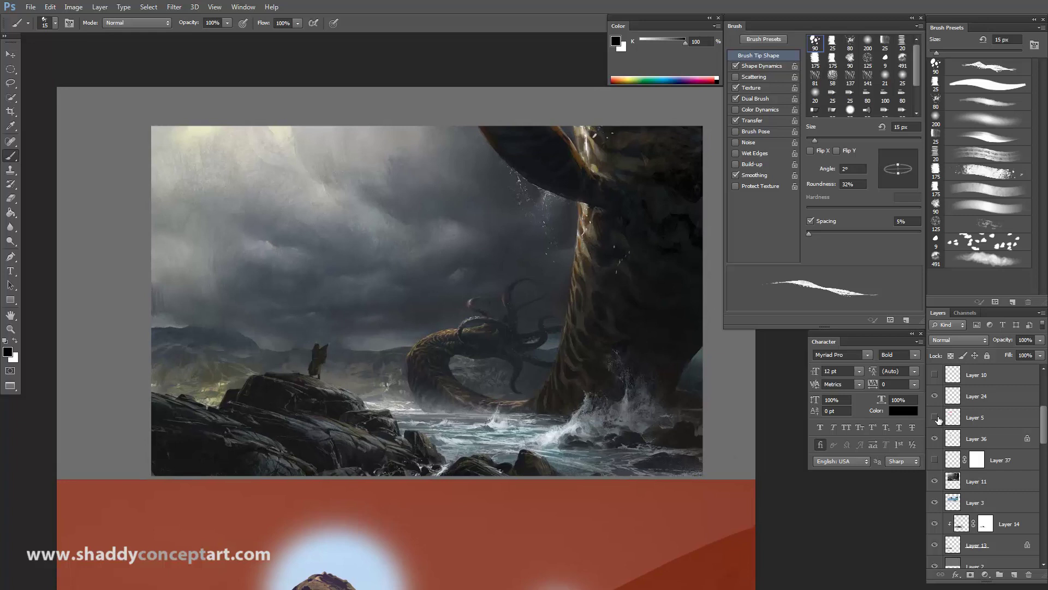
{"action": "left_click", "coordinate": [934, 439]}
{"action": "key", "text": "ctrl+0"}
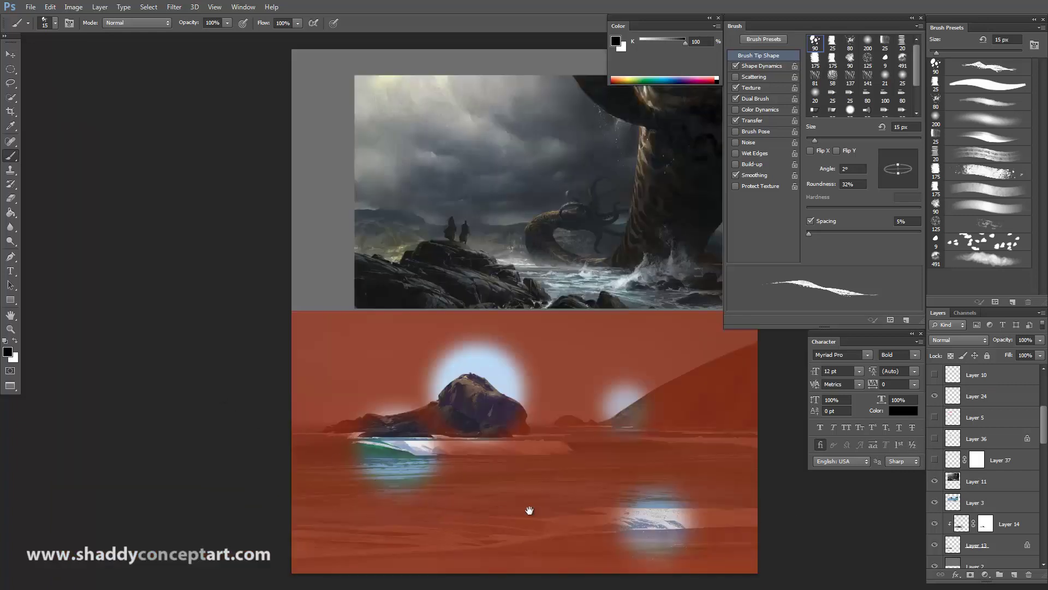
Hide the red focus-area overlay on Layer 38.
{"action": "left_click_drag", "start_coordinate": [1041, 426], "coordinate": [1041, 397]}
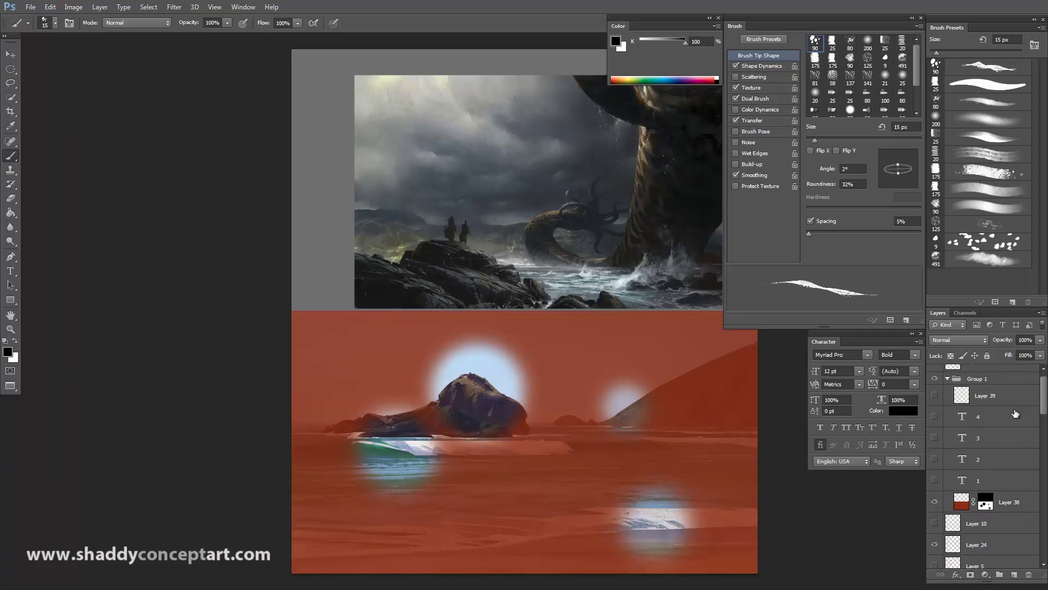
{"action": "scroll", "coordinate": [937, 508], "scroll_direction": "up", "scroll_amount": 1}
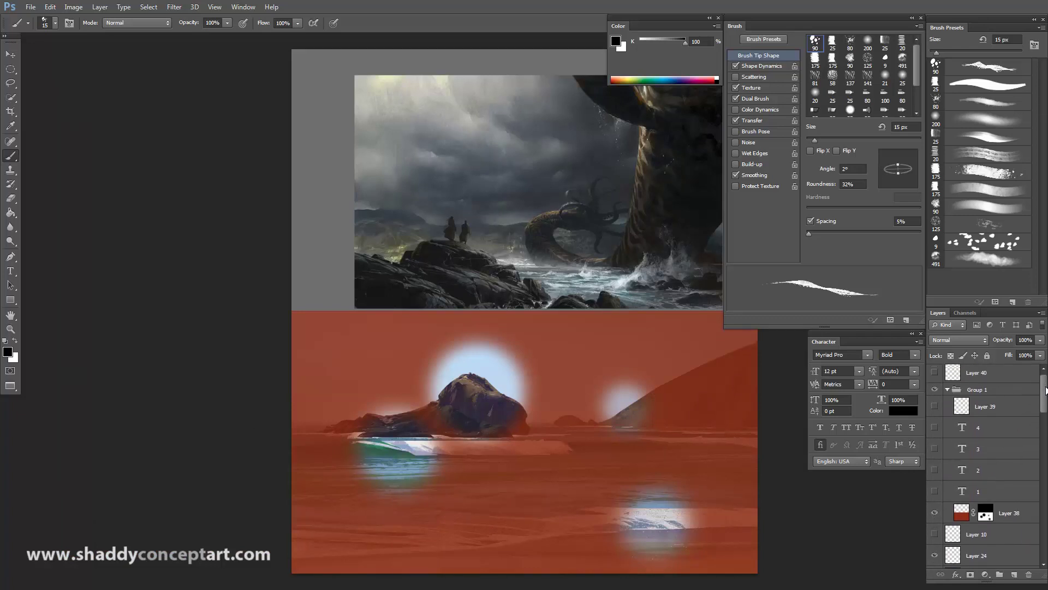
{"action": "left_click", "coordinate": [935, 516]}
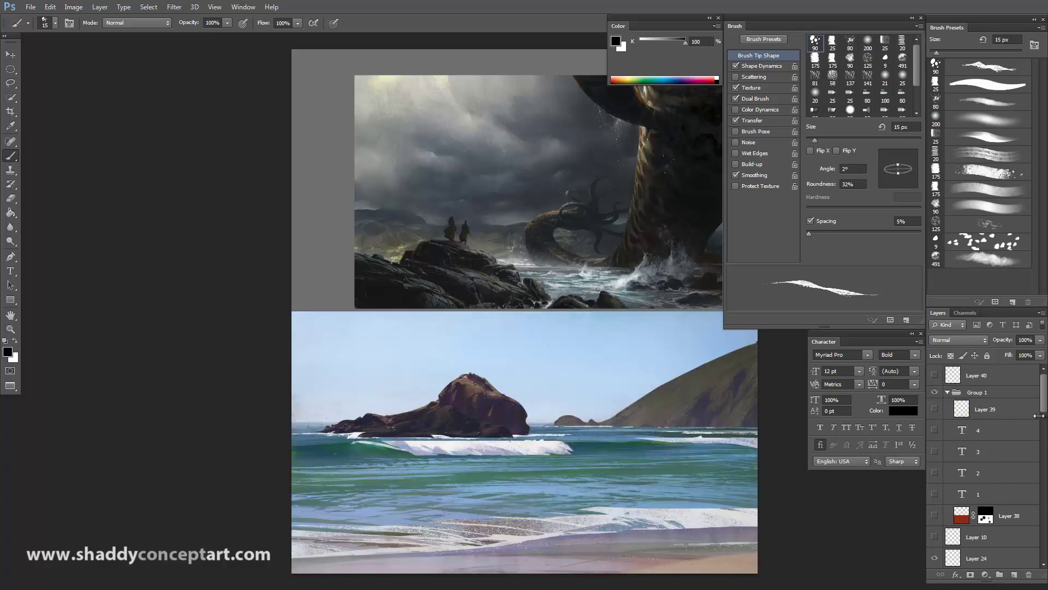
Hide the sea-monster painting on Layer 11 to bring back the seascape reference photo.
{"action": "scroll", "coordinate": [1044, 400], "scroll_direction": "down", "scroll_amount": 1}
{"action": "left_click_drag", "start_coordinate": [1044, 400], "coordinate": [1037, 434]}
{"action": "scroll", "coordinate": [1032, 435], "scroll_direction": "down", "scroll_amount": 2}
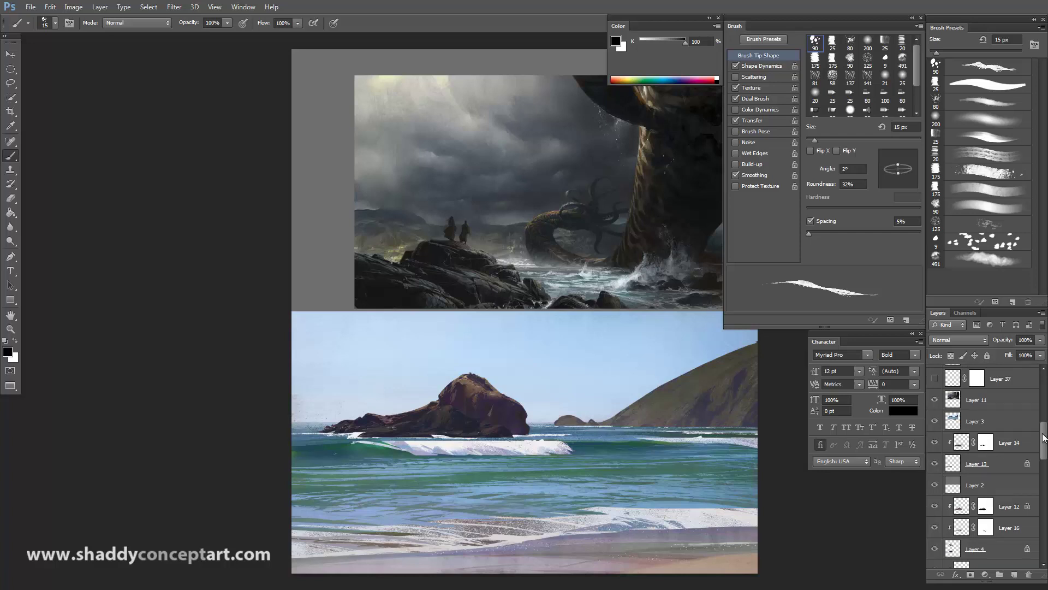
{"action": "left_click_drag", "start_coordinate": [1044, 437], "coordinate": [1044, 487]}
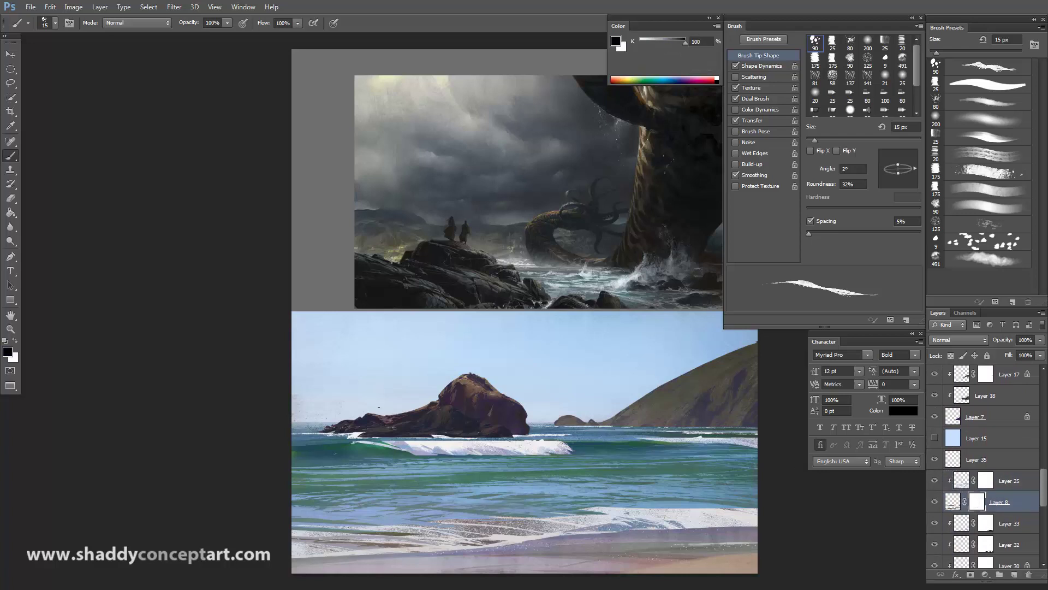
{"action": "key", "text": "ctrl+plus"}
{"action": "key", "text": "ctrl+minus"}
{"action": "scroll", "coordinate": [1038, 465], "scroll_direction": "up", "scroll_amount": 10}
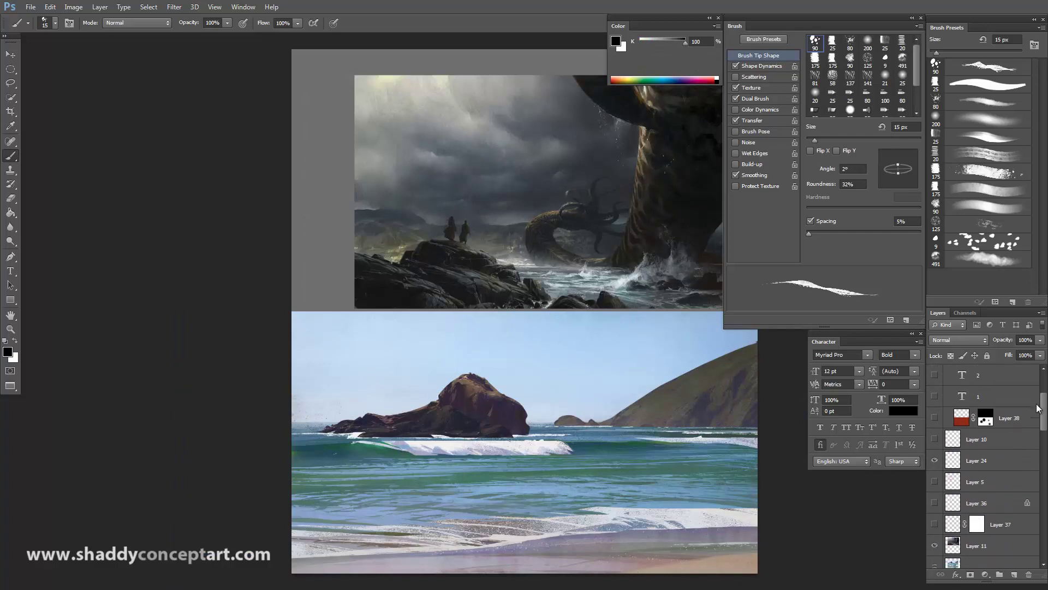
{"action": "left_click", "coordinate": [935, 526]}
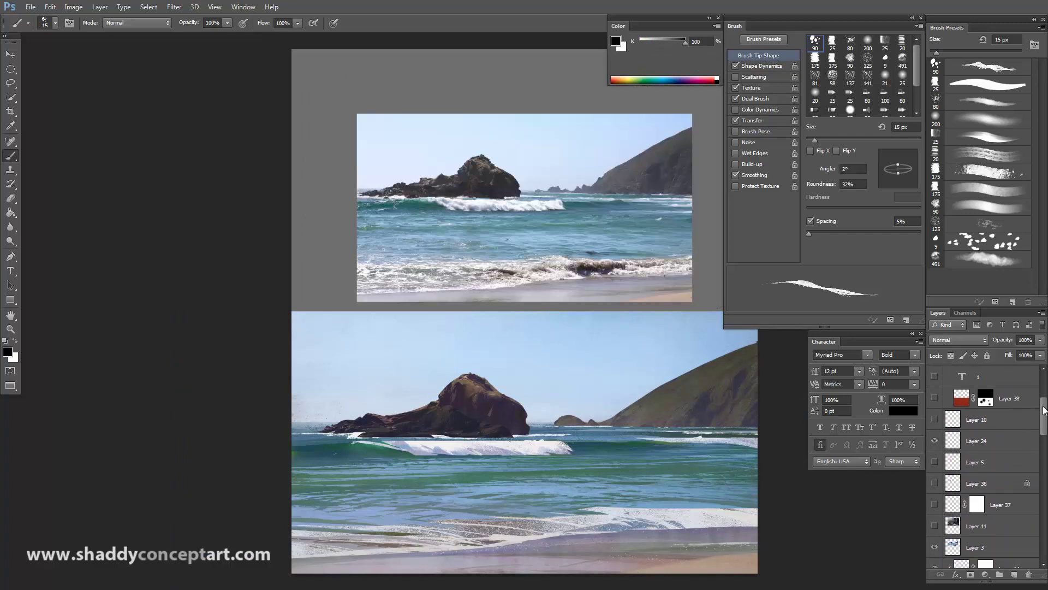
Return to Layer 8's mask with the painted wave in close view, and set the flat brush to 20 px.
{"action": "left_click_drag", "start_coordinate": [1044, 411], "coordinate": [1044, 484]}
{"action": "left_click", "coordinate": [977, 485]}
{"action": "key", "text": "ctrl+plus"}
{"action": "left_click_drag", "start_coordinate": [269, 472], "coordinate": [242, 378]}
{"action": "key", "text": "bracketright"}
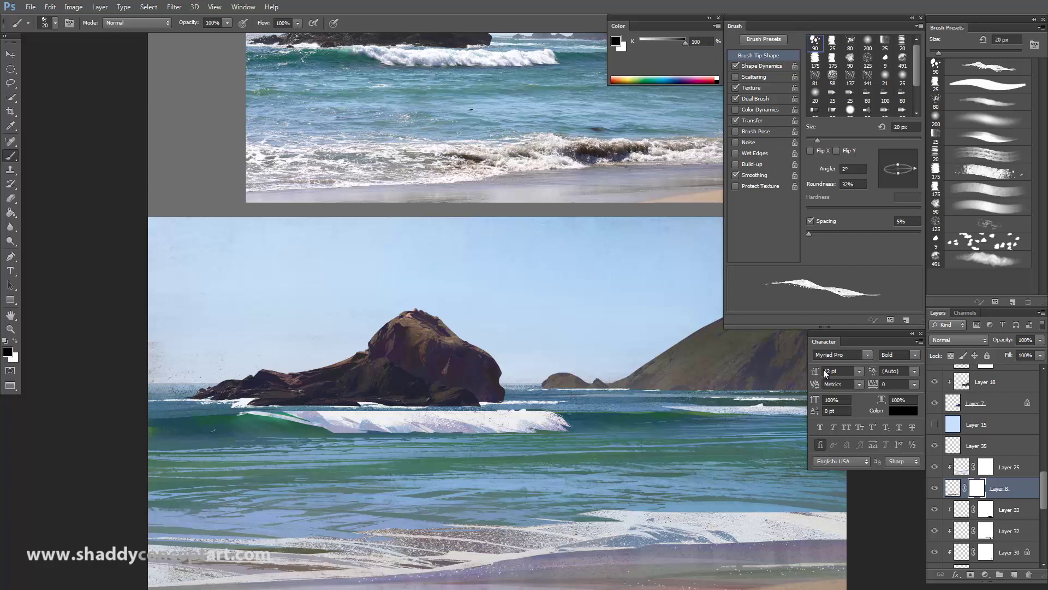
Choose the speckled 175 px brush preset for Layer 8's mask and reduce its size to 45 px.
{"action": "left_click", "coordinate": [936, 189]}
{"action": "left_click", "coordinate": [936, 173]}
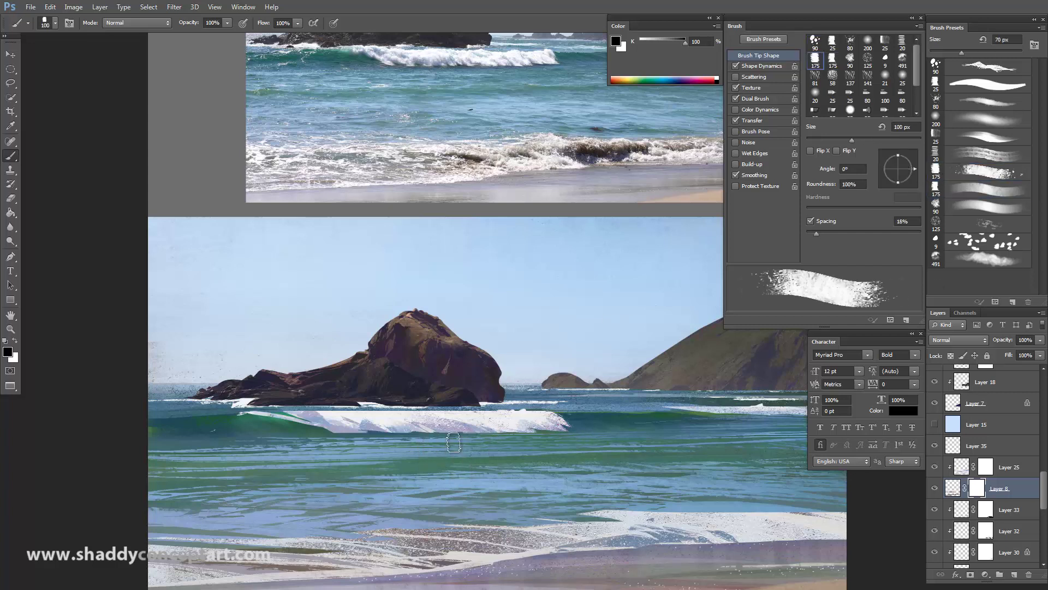
{"action": "key", "text": "bracketleft"}
{"action": "key", "text": "bracketleft"}
{"action": "key", "text": "bracketleft"}
{"action": "key", "text": "bracketleft"}
{"action": "key", "text": "bracketleft"}
{"action": "key", "text": "bracketleft"}
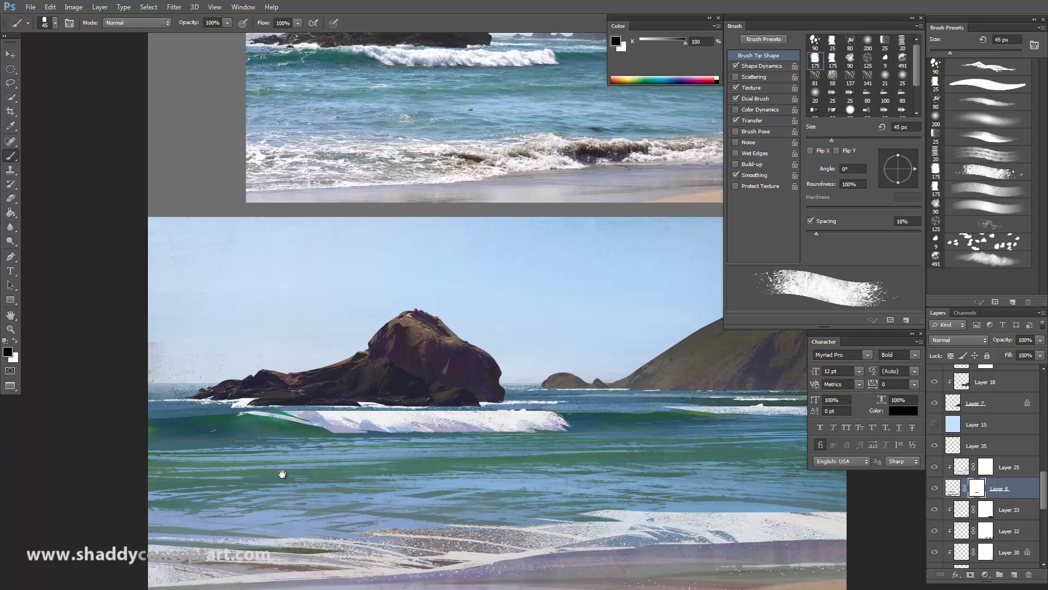
Trim the foam at the wave's far-left shoulder and along the start of its crest through Layer 8's mask, using the speckled brush at 40 px.
{"action": "left_click_drag", "start_coordinate": [281, 474], "coordinate": [354, 484]}
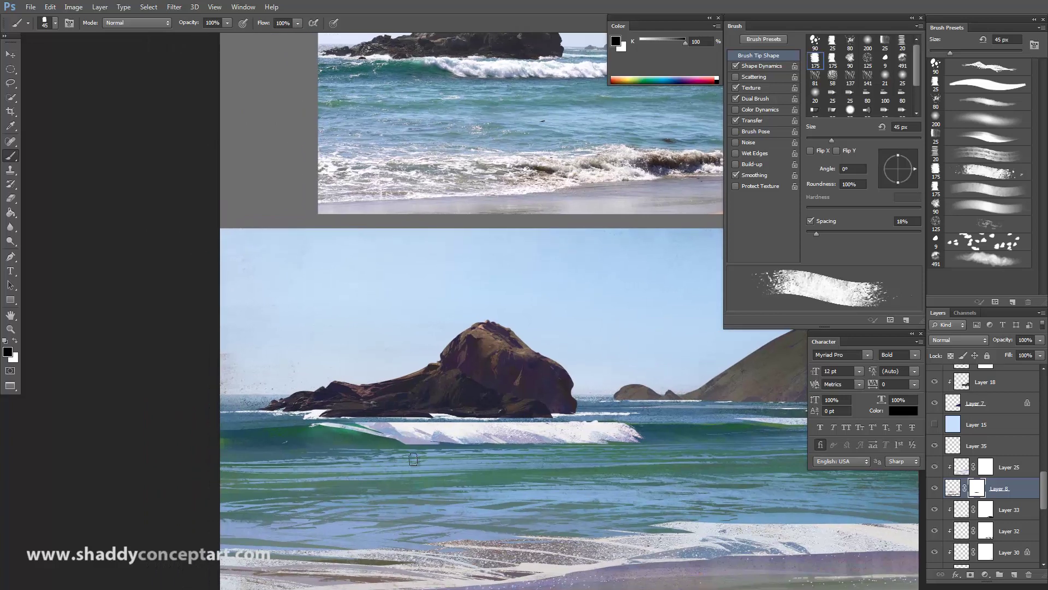
{"action": "key", "text": "bracketleft"}
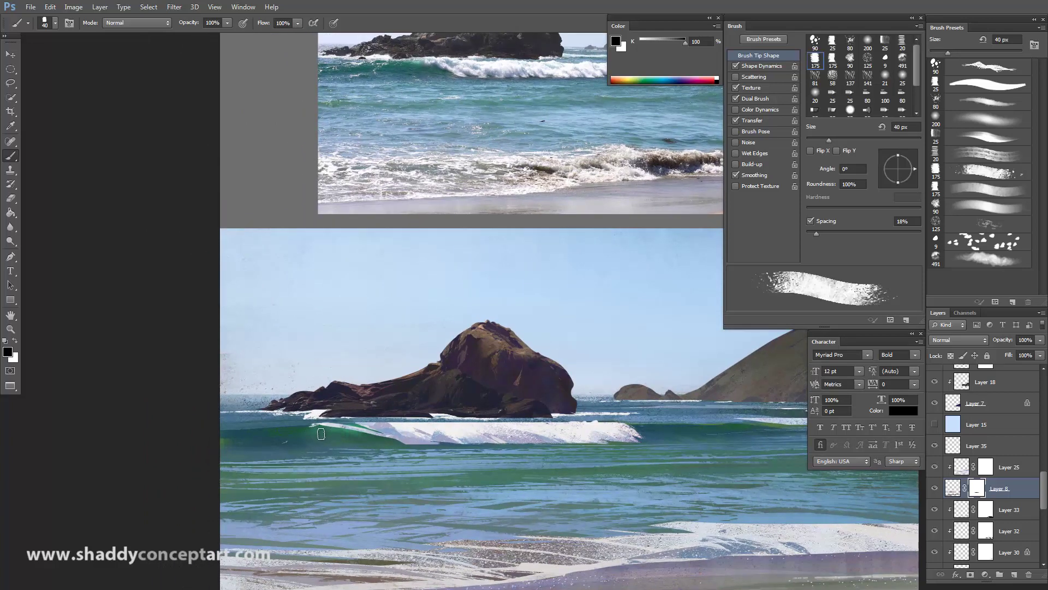
{"action": "mouse_move", "coordinate": [323, 430]}
{"action": "left_mouse_down"}
{"action": "mouse_move", "coordinate": [452, 489]}
{"action": "mouse_move", "coordinate": [327, 429]}
{"action": "mouse_move", "coordinate": [372, 440]}
{"action": "left_mouse_up"}
{"action": "left_click_drag", "start_coordinate": [365, 419], "coordinate": [428, 419]}
Trim the foam crest beneath the big rock through Layer 8's mask, undoing the 30 px stroke and repeating it with a smaller speckled brush.
{"action": "key", "text": "bracketleft"}
{"action": "left_click_drag", "start_coordinate": [469, 420], "coordinate": [598, 420]}
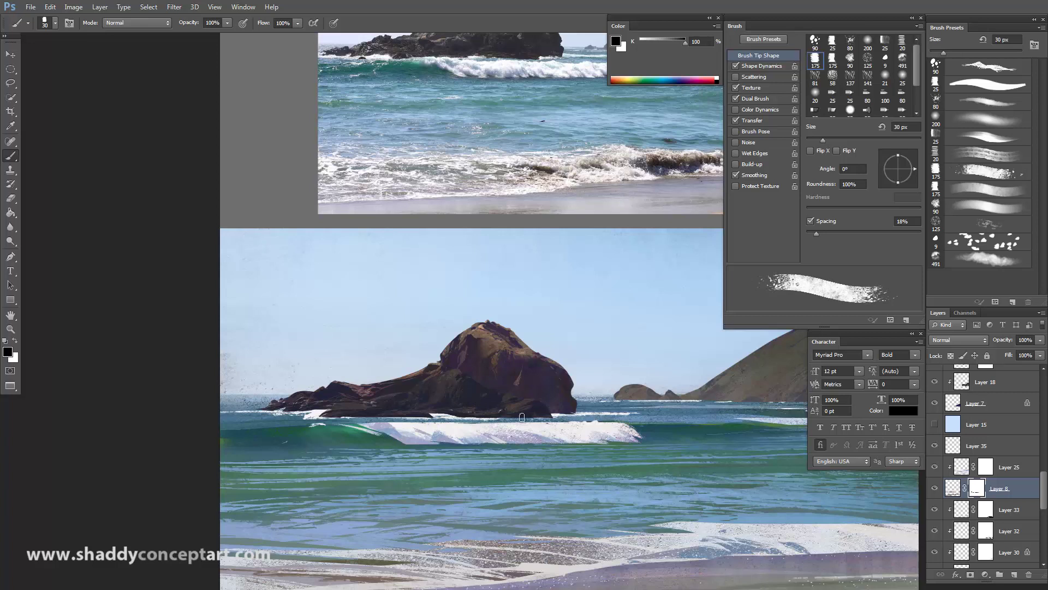
{"action": "key", "text": "ctrl+z"}
{"action": "key", "text": "bracketleft"}
{"action": "left_click_drag", "start_coordinate": [465, 419], "coordinate": [595, 423]}
Choose the textured 80 px preset at 35 px for the Brush, and likewise for the Eraser on Layer 8's painted pixels.
{"action": "left_click", "coordinate": [983, 101]}
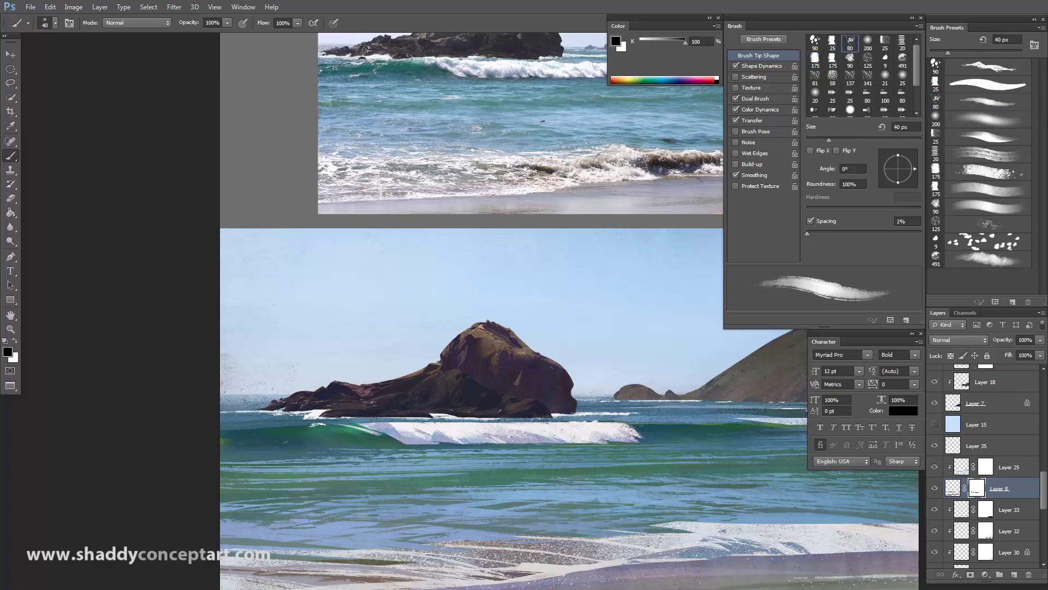
{"action": "key", "text": "bracketleft"}
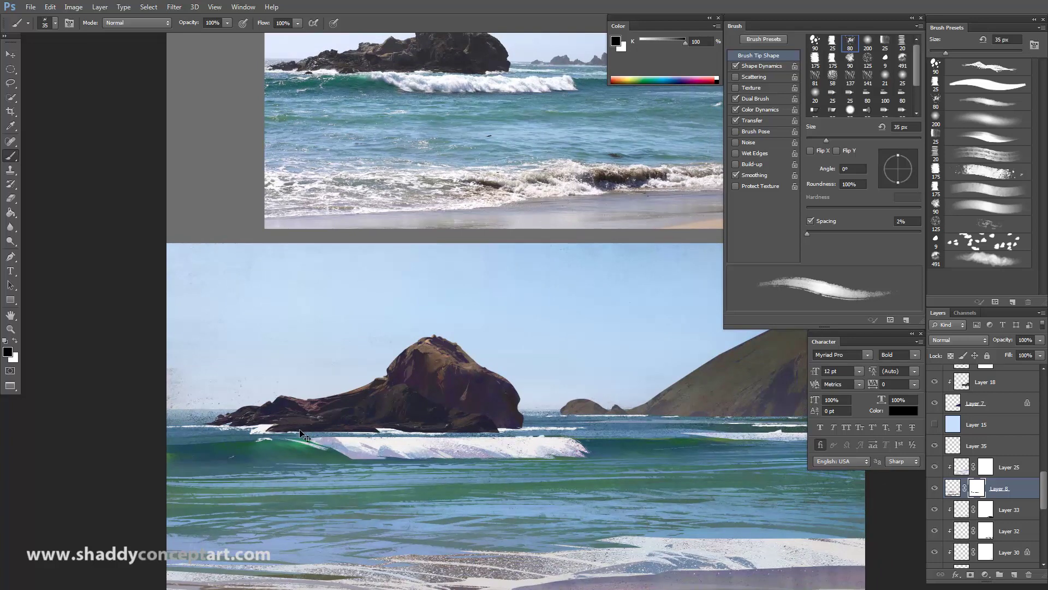
{"action": "left_click", "coordinate": [953, 490]}
{"action": "key", "text": "e"}
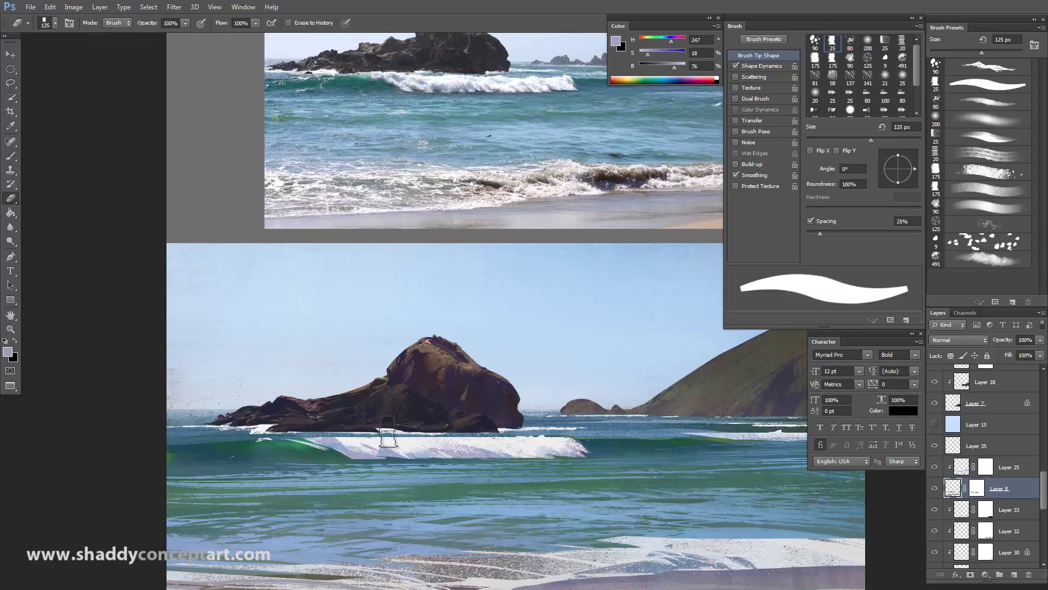
{"action": "left_click", "coordinate": [978, 101]}
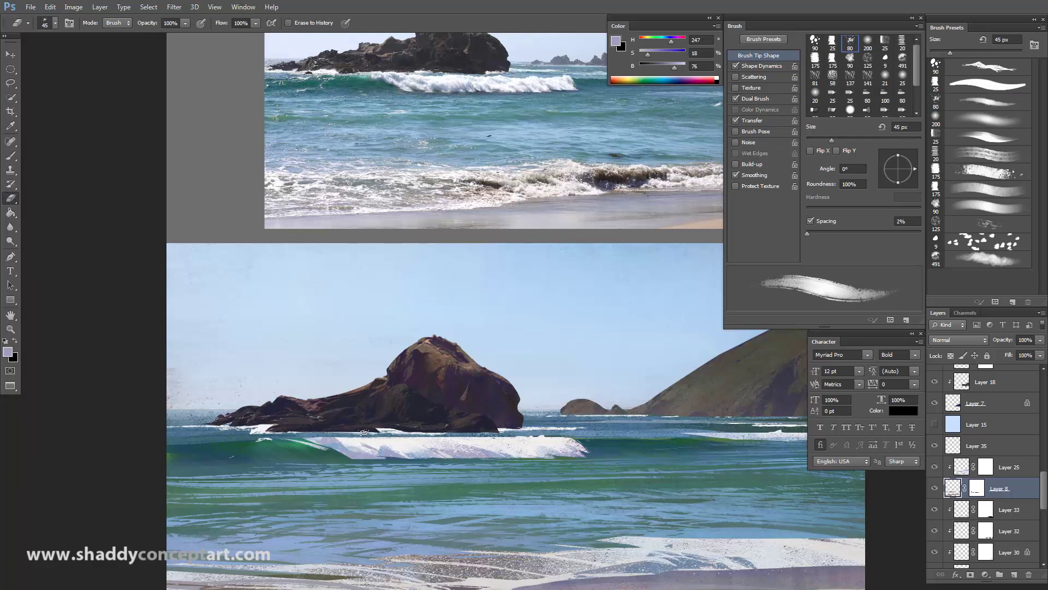
{"action": "key", "text": "bracketleft"}
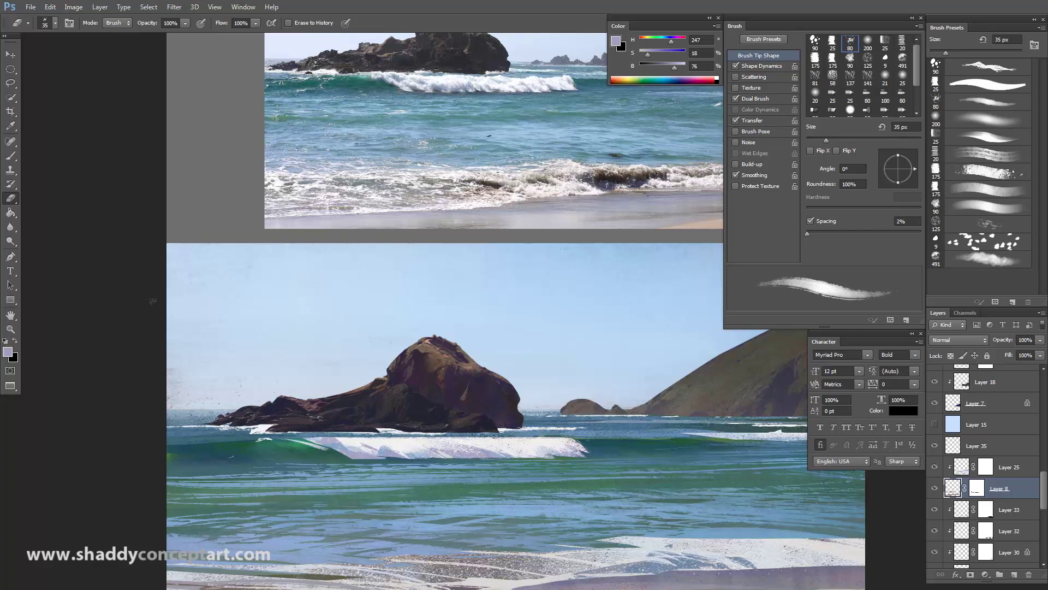
Sample a pale lilac-grey from the wave foam and set the speckled 175 px brush to 20 px for painting on Layer 8.
{"action": "key", "text": "b"}
{"action": "left_click", "coordinate": [514, 438], "text": "alt"}
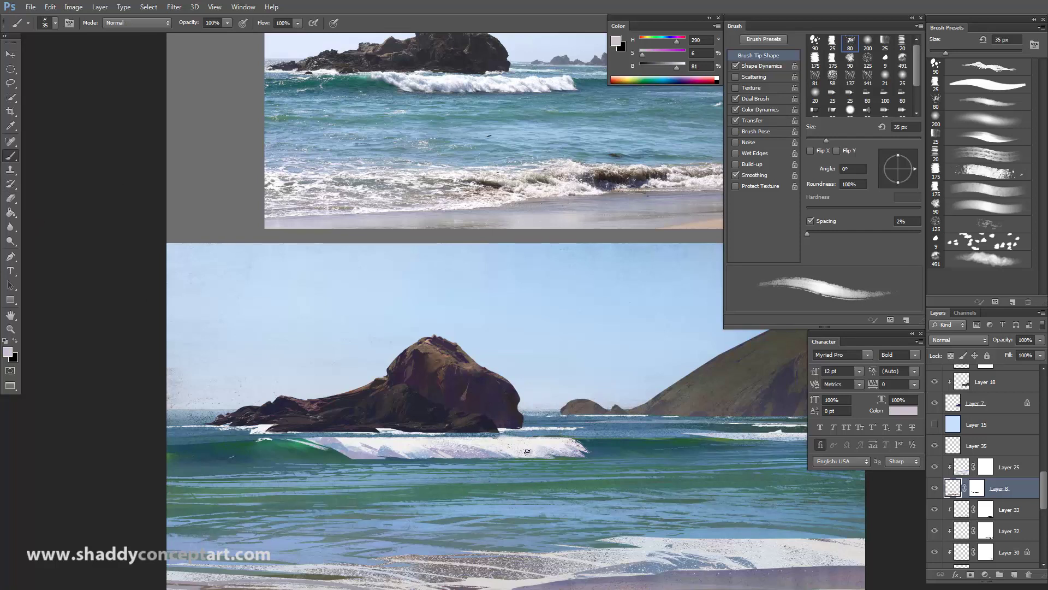
{"action": "left_click", "coordinate": [977, 173]}
{"action": "key", "text": "bracketleft"}
{"action": "key", "text": "bracketleft"}
{"action": "key", "text": "bracketleft"}
{"action": "key", "text": "bracketleft"}
{"action": "key", "text": "bracketleft"}
{"action": "key", "text": "bracketleft"}
{"action": "key", "text": "bracketleft"}
{"action": "key", "text": "bracketleft"}
{"action": "key", "text": "bracketleft"}
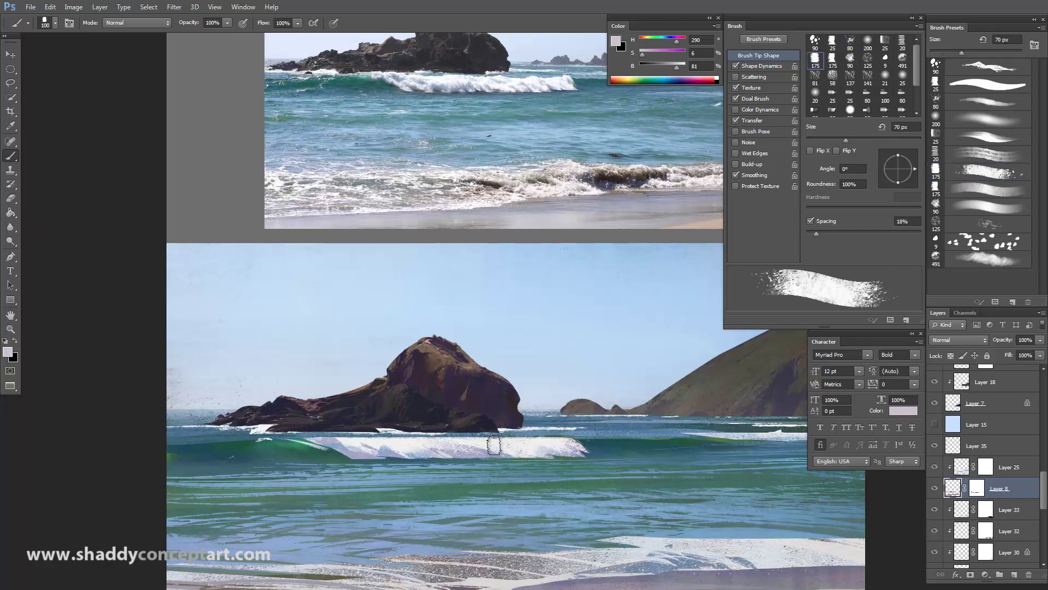
{"action": "key", "text": "bracketleft"}
{"action": "key", "text": "bracketleft"}
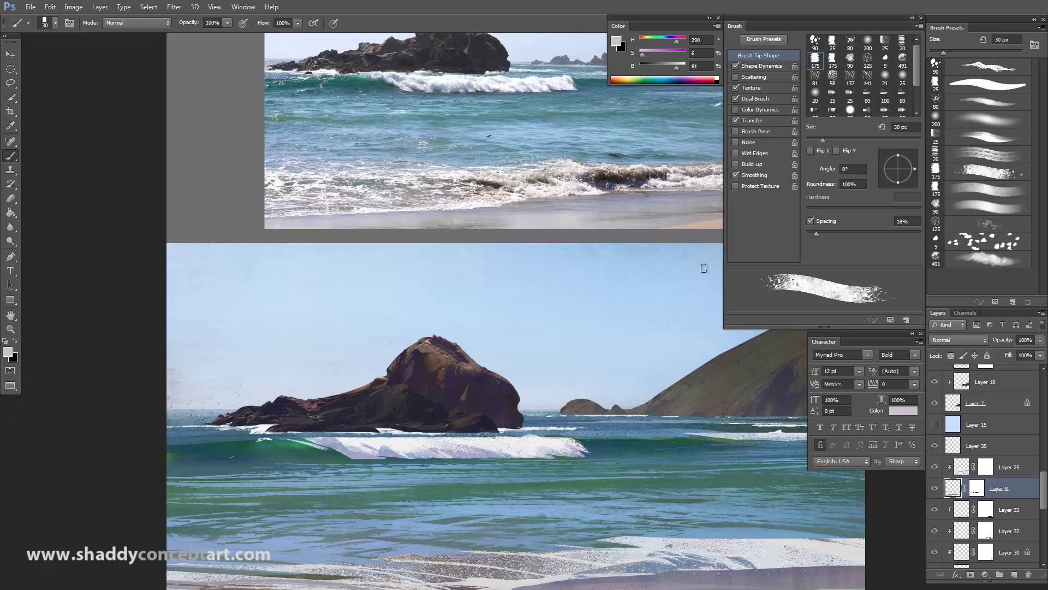
{"action": "key", "text": "bracketleft"}
{"action": "key", "text": "ctrl+minus"}
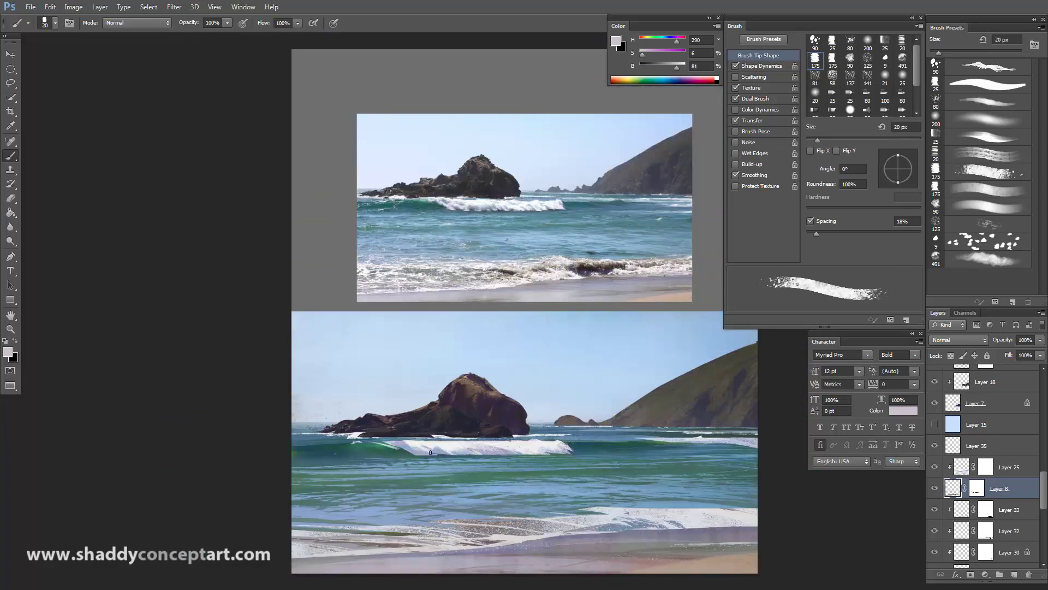
Paint white into Layer 8's mask with the speckled brush at 25 px to restore foam at the left end of the wave crest.
{"action": "left_click", "coordinate": [977, 488]}
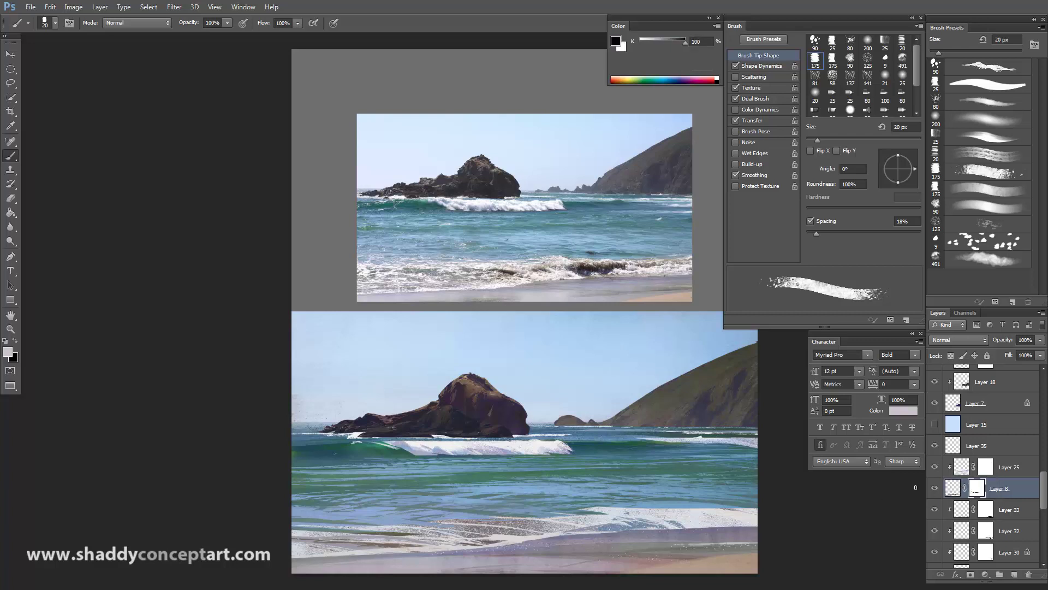
{"action": "left_click", "coordinate": [5, 341]}
{"action": "key", "text": "bracketright"}
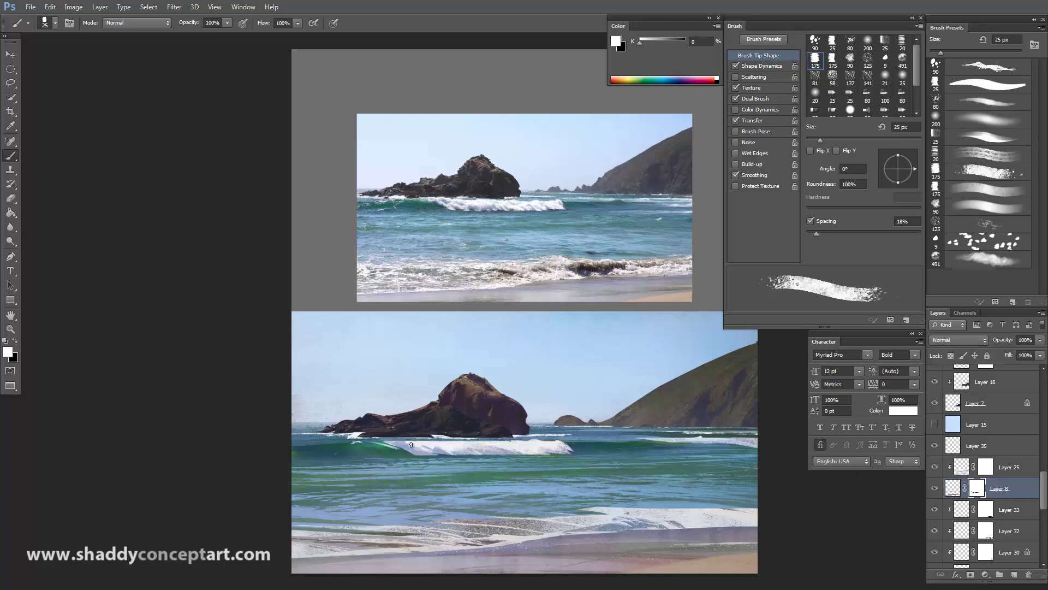
{"action": "left_click_drag", "start_coordinate": [376, 440], "coordinate": [370, 439]}
{"action": "key", "text": "x"}
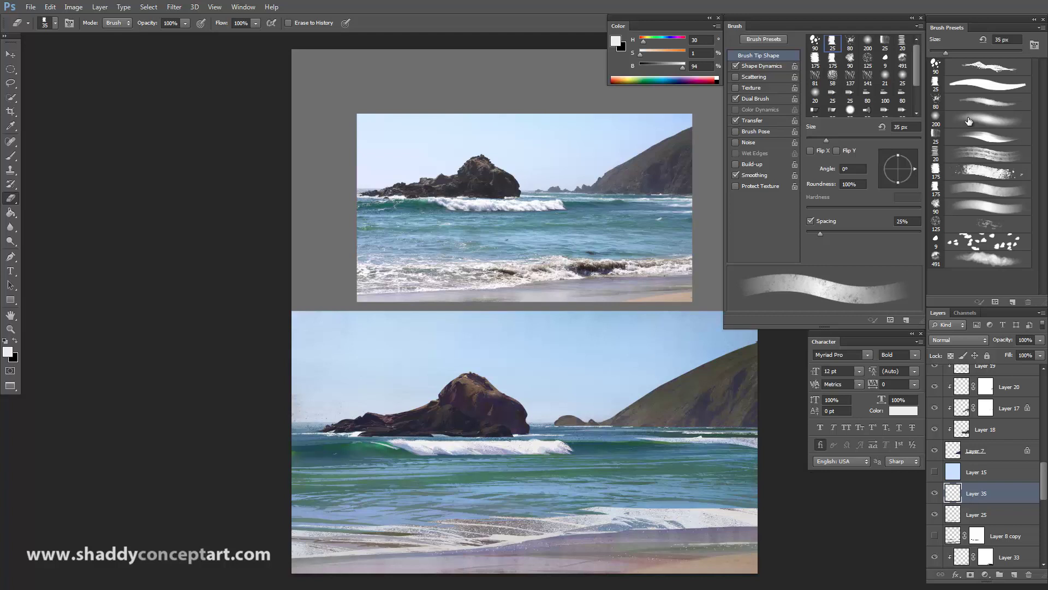
Give the Eraser the rough angular 90 px preset on Layer 35 and sample the near-white foam colour for the Brush.
{"action": "left_click", "coordinate": [977, 67]}
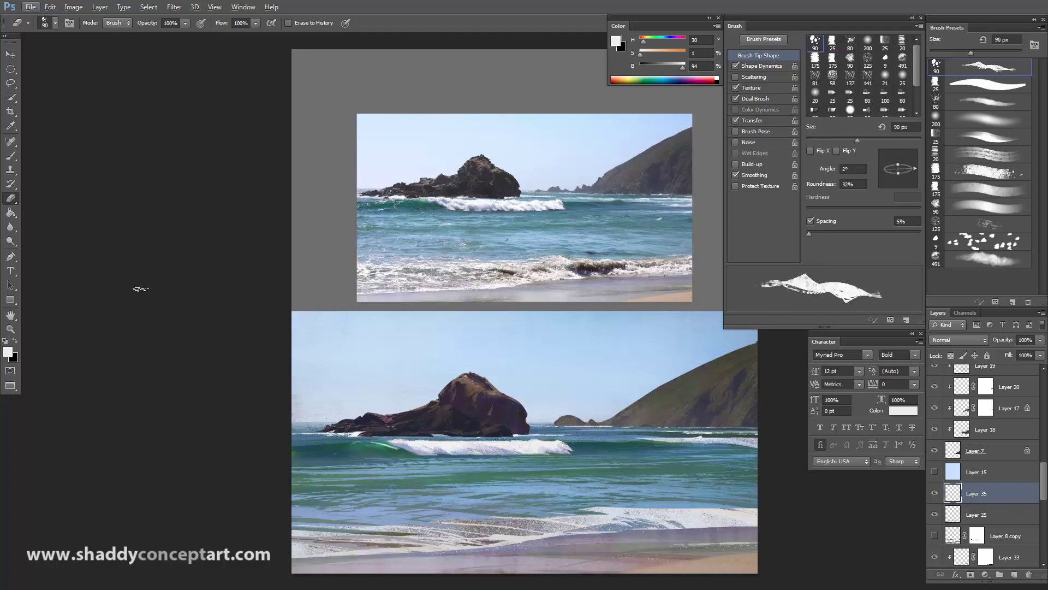
{"action": "key", "text": "b"}
{"action": "left_click", "coordinate": [358, 431], "text": "alt"}
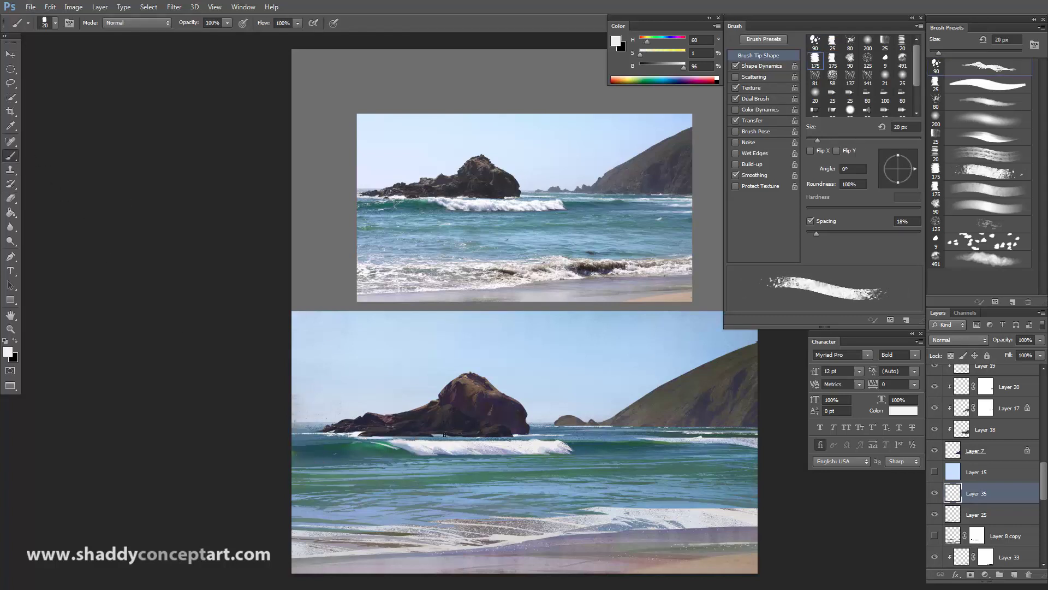
Choose the rough angular 90 px preset for the Brush on Layer 35 and reduce its size to 15 px.
{"action": "left_click", "coordinate": [977, 68]}
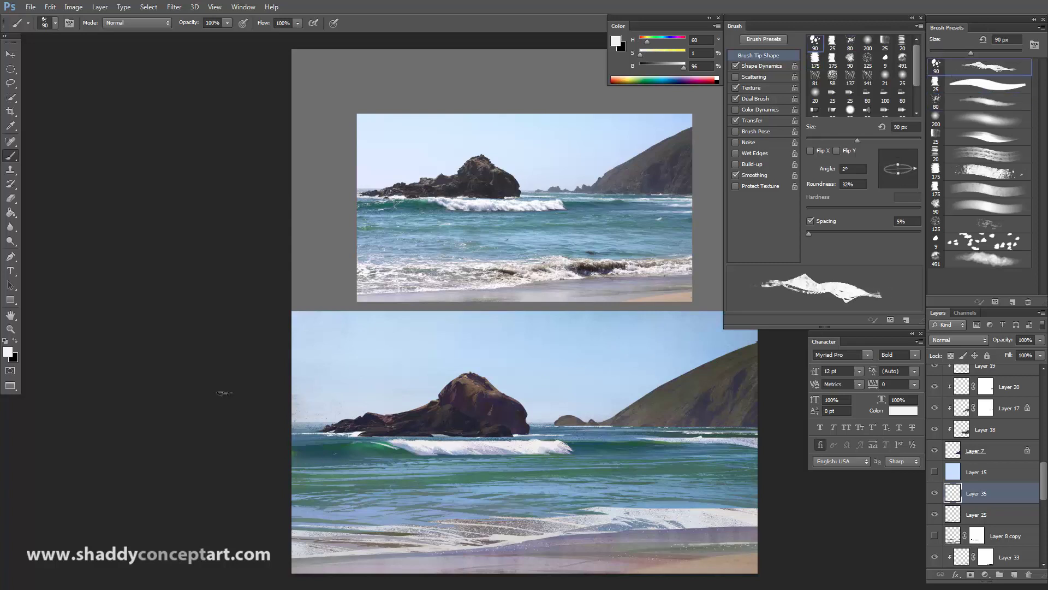
{"action": "key", "text": "bracketleft"}
{"action": "key", "text": "bracketleft"}
{"action": "key", "text": "bracketleft"}
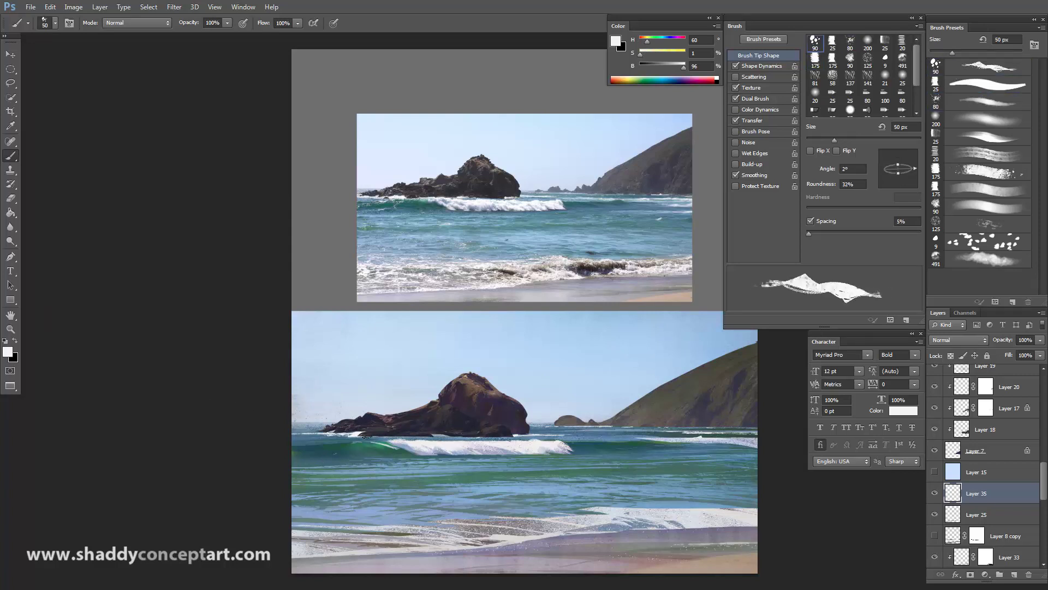
{"action": "key", "text": "bracketleft"}
{"action": "key", "text": "bracketleft"}
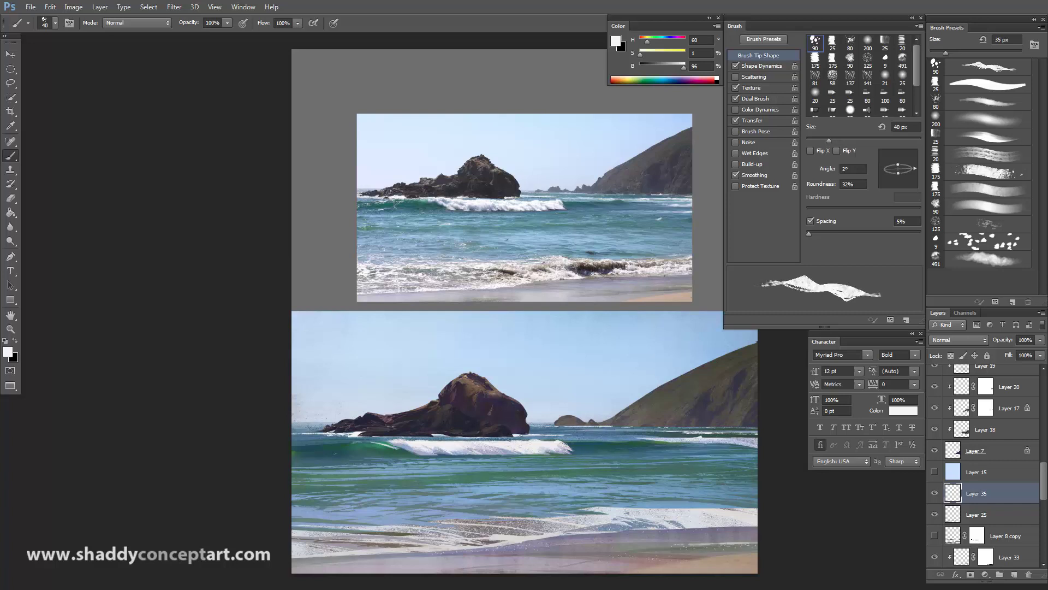
{"action": "key", "text": "bracketleft"}
{"action": "key", "text": "bracketleft"}
{"action": "key", "text": "bracketleft"}
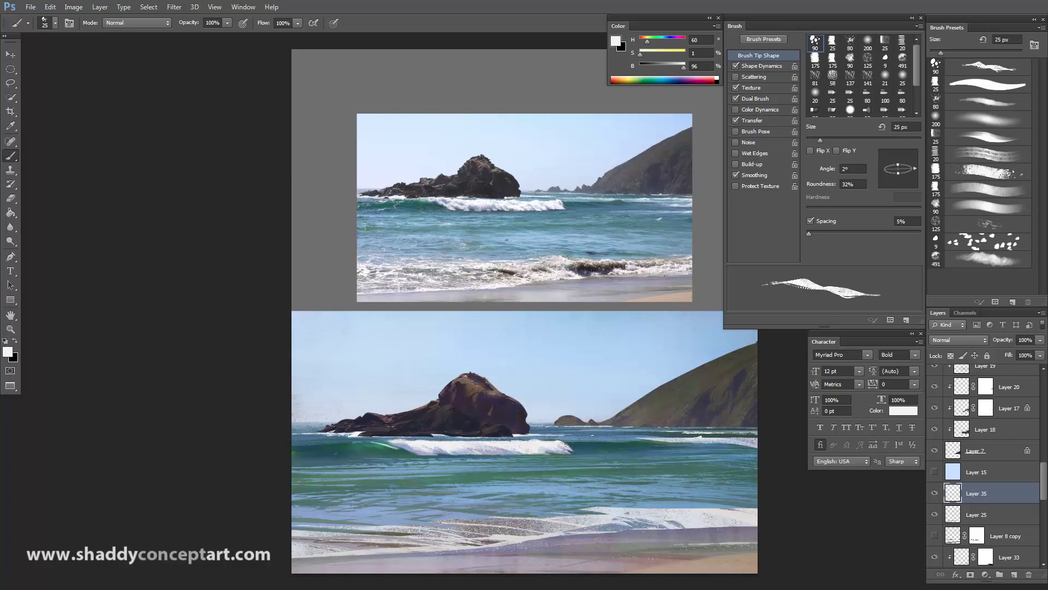
{"action": "key", "text": "bracketleft"}
Try several sizes of the rough angular brush on Layer 35, ending at 40 px.
{"action": "key", "text": "bracketleft"}
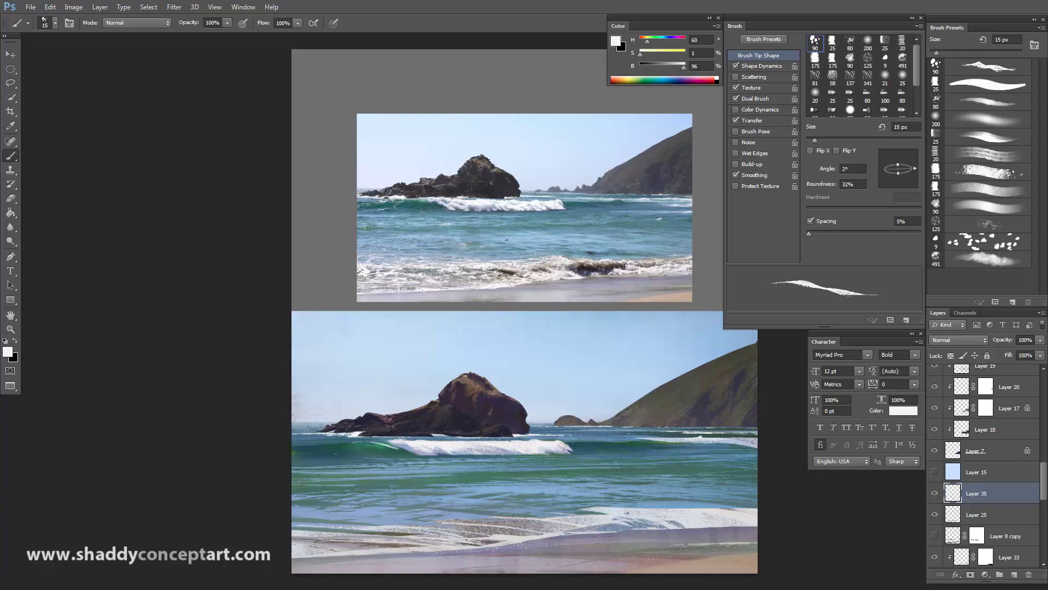
{"action": "key", "text": "bracketleft"}
{"action": "key", "text": "bracketright"}
{"action": "key", "text": "bracketleft"}
{"action": "key", "text": "bracketright"}
{"action": "key", "text": "bracketright"}
{"action": "key", "text": "bracketright"}
{"action": "key", "text": "bracketleft"}
{"action": "key", "text": "bracketleft"}
{"action": "key", "text": "bracketright"}
{"action": "key", "text": "bracketright"}
{"action": "key", "text": "bracketright"}
{"action": "key", "text": "bracketright"}
{"action": "key", "text": "bracketright"}
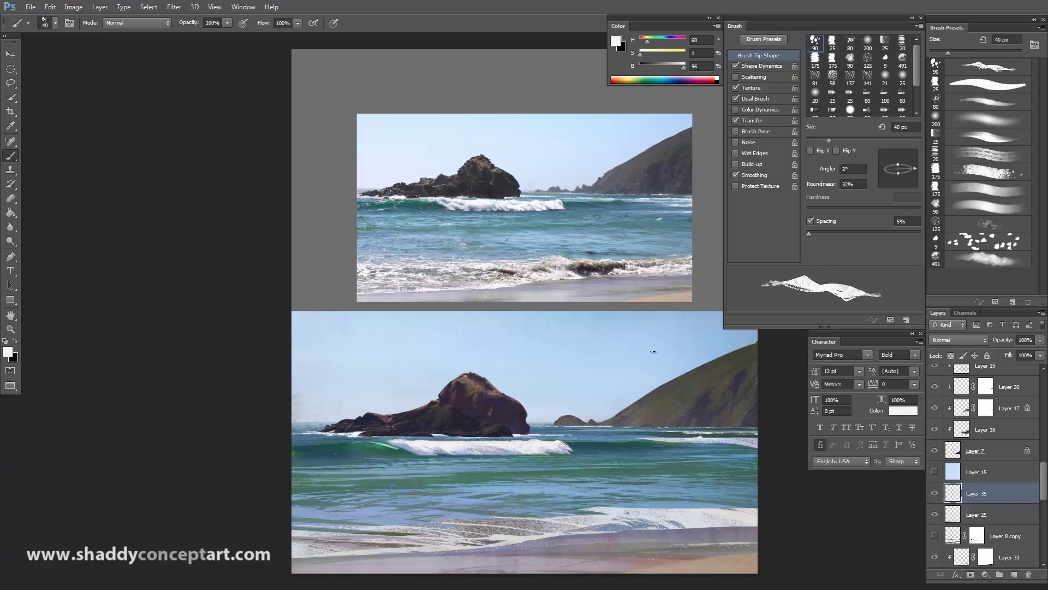
Choose the speckled 175 px preset for the Brush on Layer 35, reduce it to 15 px and enlarge it to 30 px.
{"action": "left_click", "coordinate": [982, 174]}
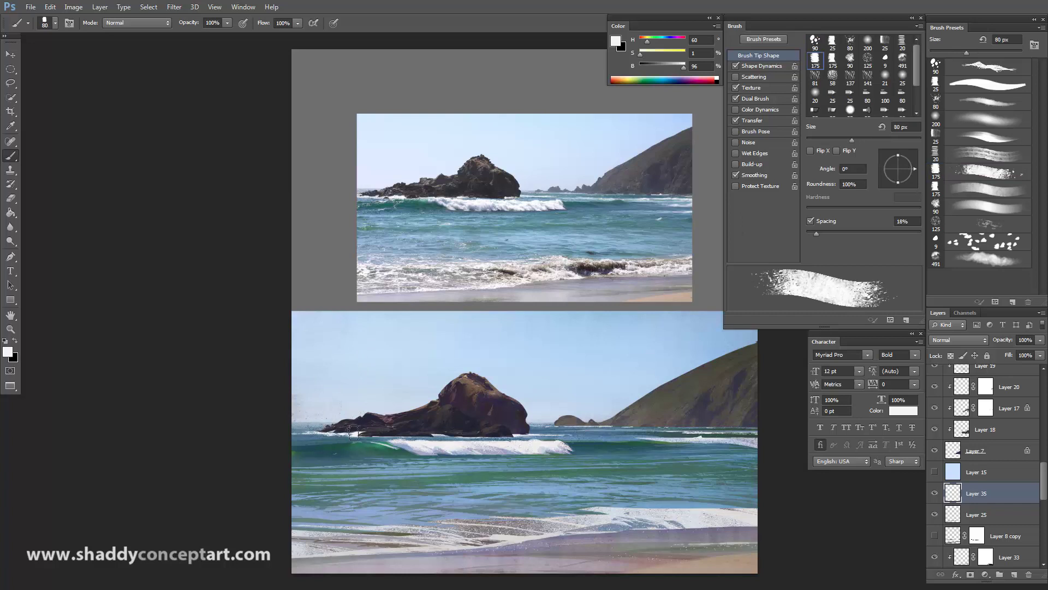
{"action": "key", "text": "bracketleft"}
{"action": "key", "text": "bracketleft"}
{"action": "key", "text": "bracketleft"}
{"action": "key", "text": "bracketleft"}
{"action": "key", "text": "bracketleft"}
{"action": "key", "text": "bracketleft"}
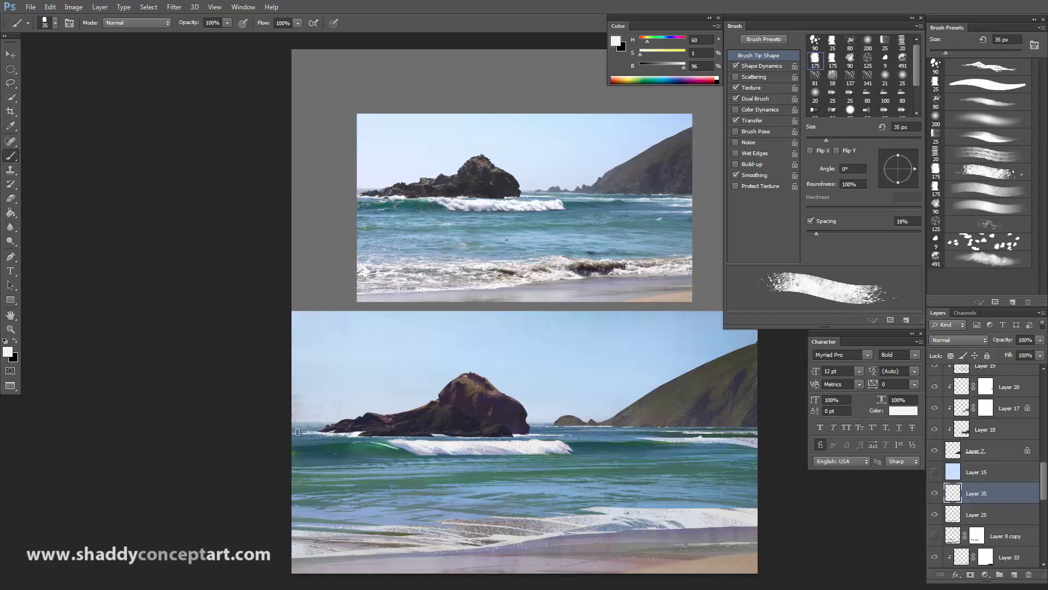
{"action": "key", "text": "bracketleft"}
{"action": "key", "text": "bracketleft"}
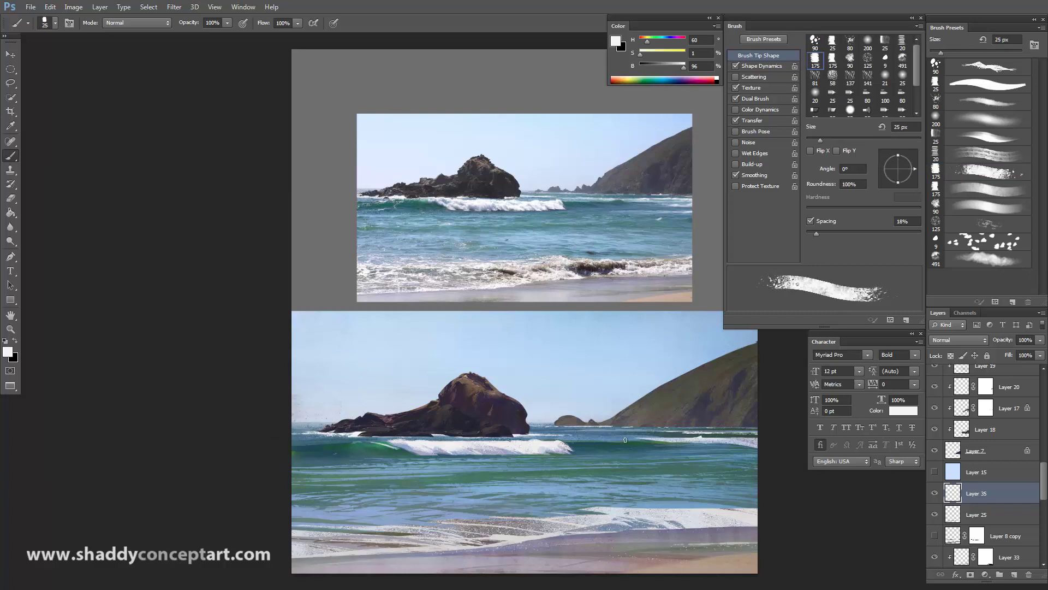
{"action": "key", "text": "bracketleft"}
{"action": "key", "text": "bracketleft"}
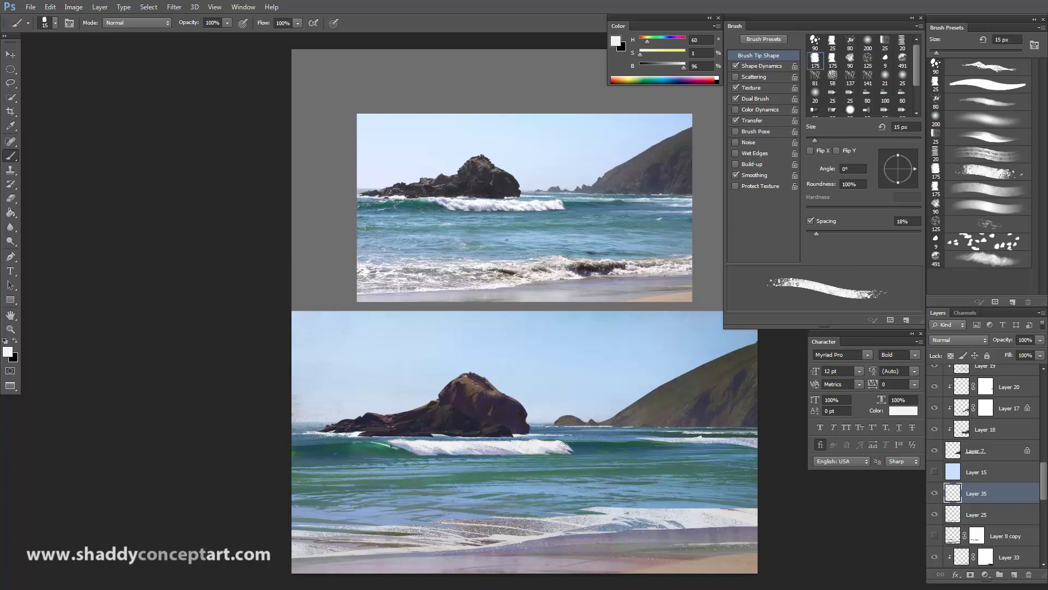
{"action": "key", "text": "bracketright"}
{"action": "key", "text": "bracketright"}
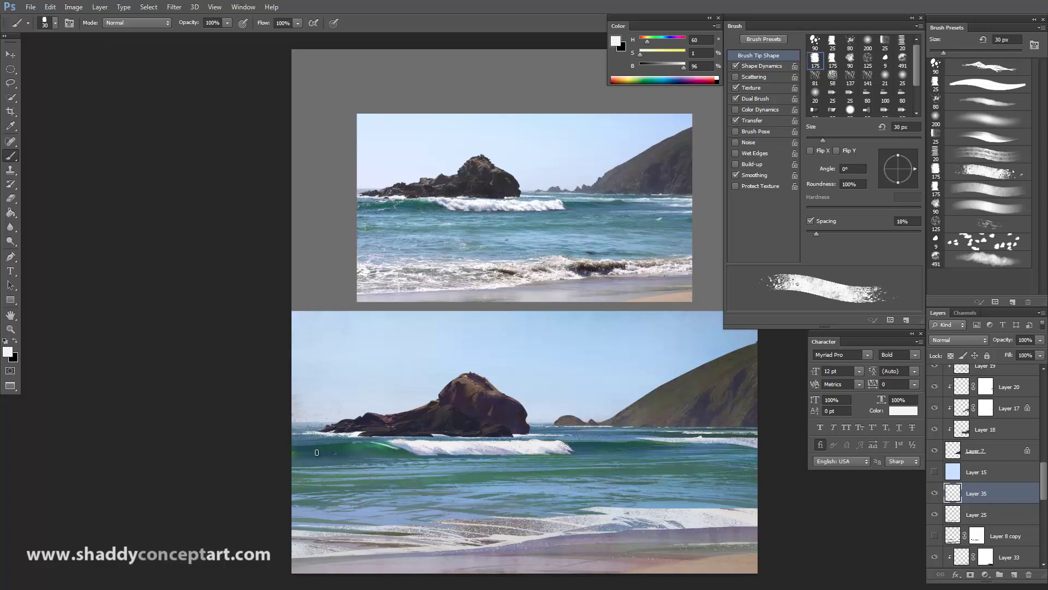
Check Layer 35's foam by switching its visibility off and on, and set the rough angular Eraser to 80 px.
{"action": "left_click", "coordinate": [935, 494]}
{"action": "left_click", "coordinate": [935, 495]}
{"action": "key", "text": "e"}
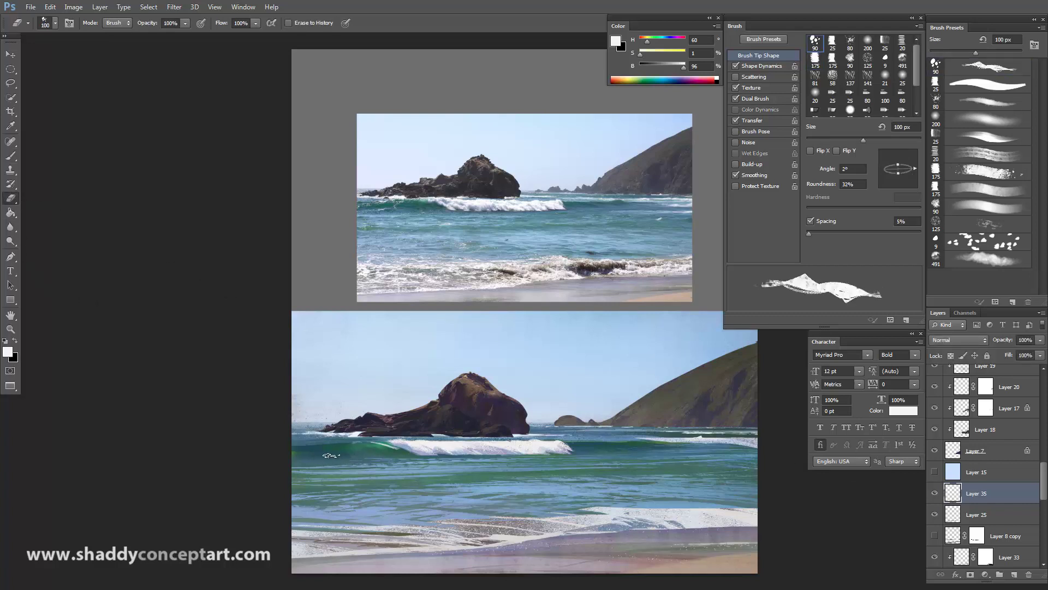
{"action": "key", "text": "bracketleft"}
{"action": "key", "text": "bracketleft"}
Toggle Layer 35's visibility repeatedly to compare the seascape with and without its added foam.
{"action": "left_click", "coordinate": [936, 497]}
{"action": "left_click", "coordinate": [935, 494]}
{"action": "left_click", "coordinate": [936, 495]}
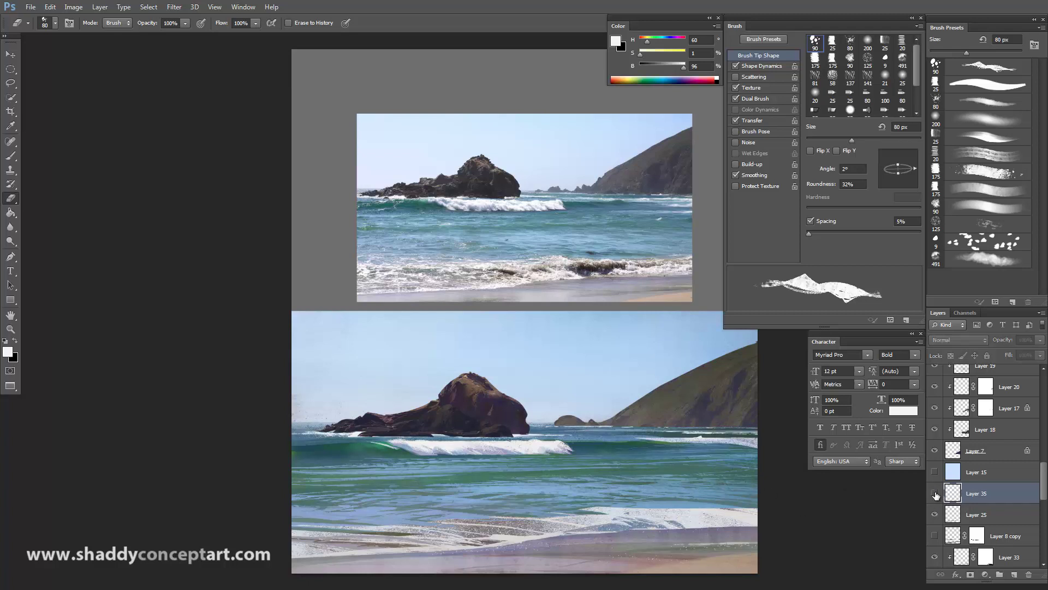
{"action": "left_click", "coordinate": [936, 495]}
Sample a pale blue-grey near the horizon below the headland and reduce the speckled brush to 9 px.
{"action": "key", "text": "b"}
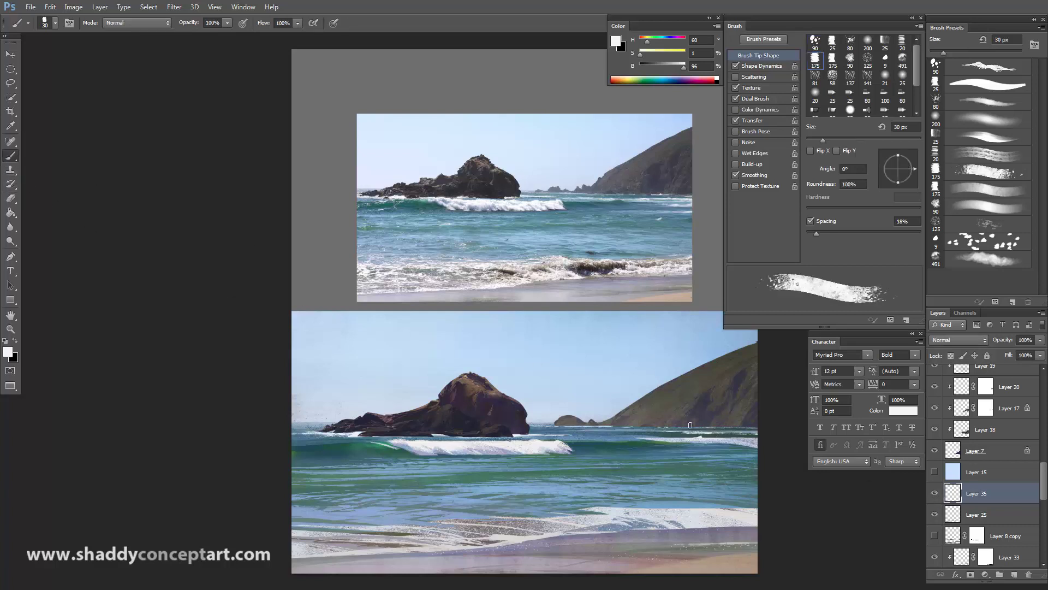
{"action": "left_click", "coordinate": [692, 423], "text": "alt"}
{"action": "key", "text": "bracketleft"}
{"action": "key", "text": "bracketleft"}
{"action": "key", "text": "bracketleft"}
Try thin pale blue-grey foam lines across the distant water below the headland on Layer 35, undoing each stroke.
{"action": "left_click_drag", "start_coordinate": [685, 432], "coordinate": [624, 431]}
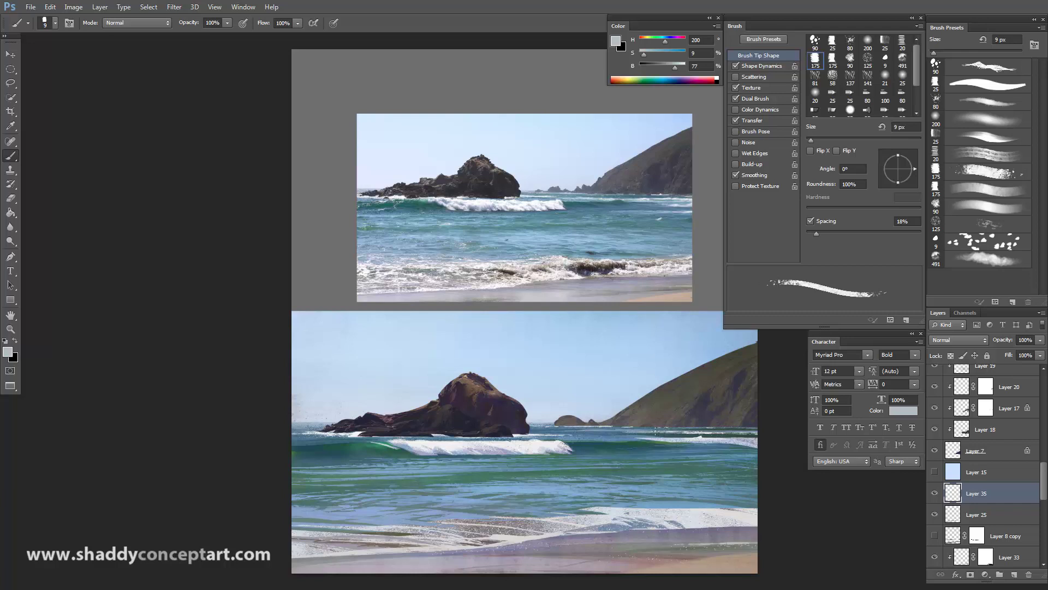
{"action": "key", "text": "ctrl+z"}
{"action": "left_click_drag", "start_coordinate": [663, 433], "coordinate": [615, 431]}
{"action": "key", "text": "ctrl+z"}
{"action": "left_click_drag", "start_coordinate": [684, 433], "coordinate": [636, 433]}
{"action": "key", "text": "ctrl+z"}
Set the speckled brush to 25 px and hide Layer 35 to compare the painting without its foam strokes.
{"action": "key", "text": "bracketright"}
{"action": "key", "text": "bracketright"}
{"action": "key", "text": "bracketright"}
{"action": "key", "text": "bracketright"}
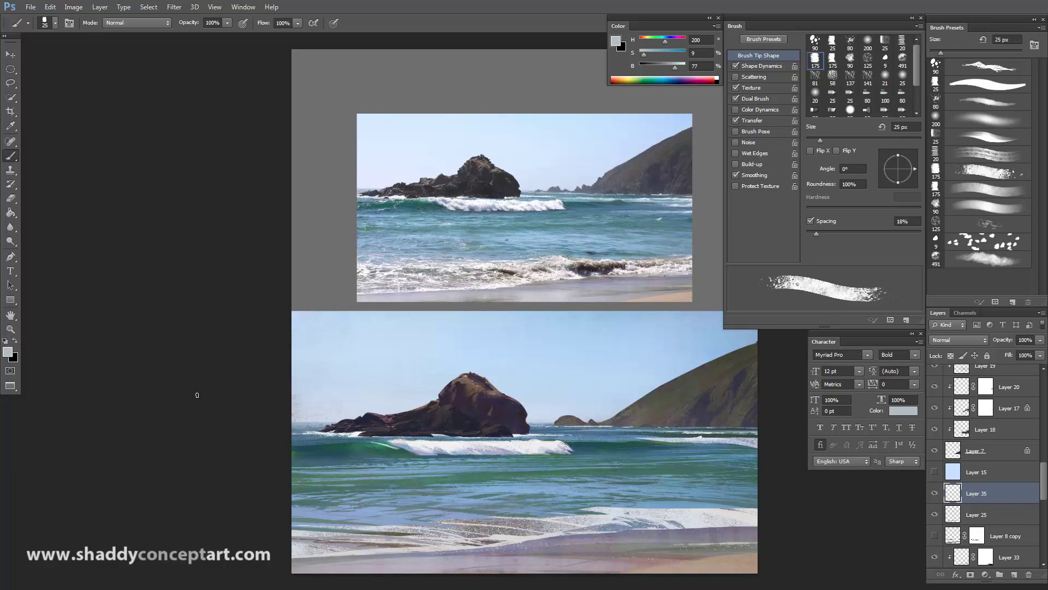
{"action": "left_click_drag", "start_coordinate": [510, 496], "coordinate": [437, 421]}
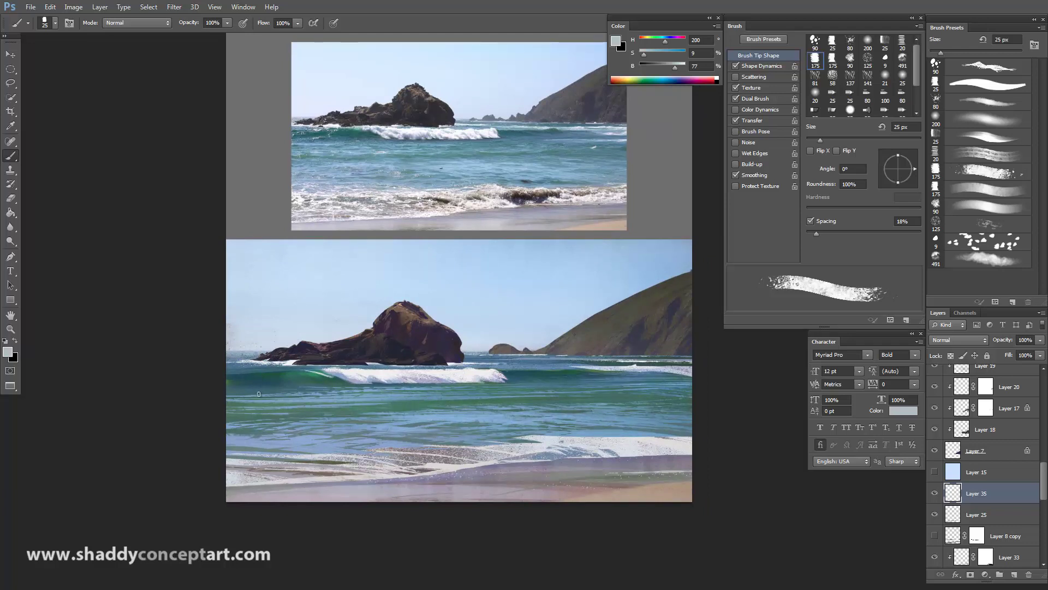
{"action": "left_click", "coordinate": [935, 493]}
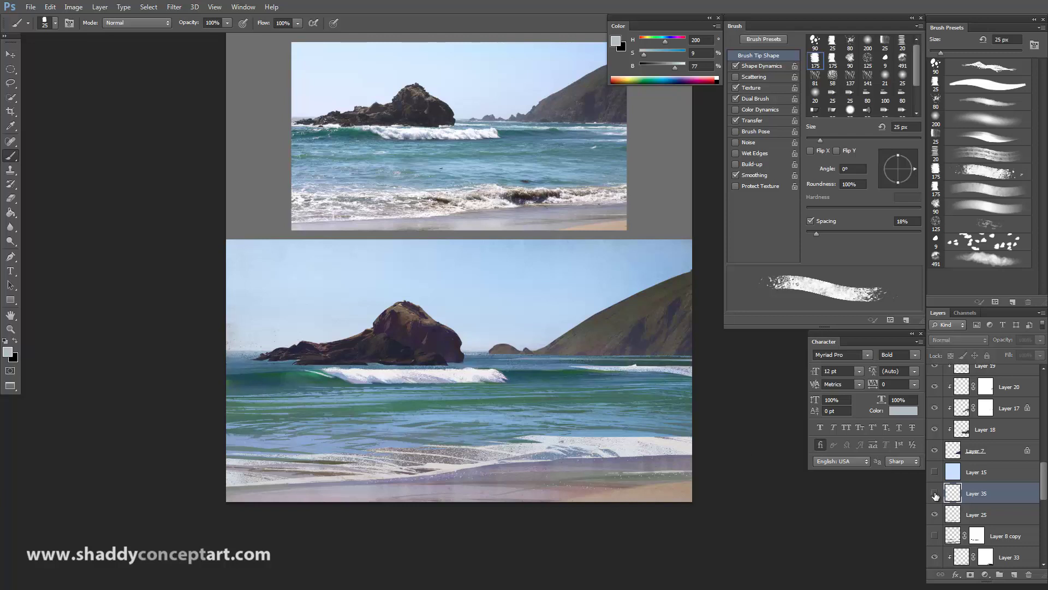
Show Layer 35 again, make Layer 25 the active layer and toggle its visibility to compare its foam.
{"action": "left_click", "coordinate": [935, 493]}
{"action": "left_click", "coordinate": [934, 515]}
{"action": "left_click", "coordinate": [933, 515]}
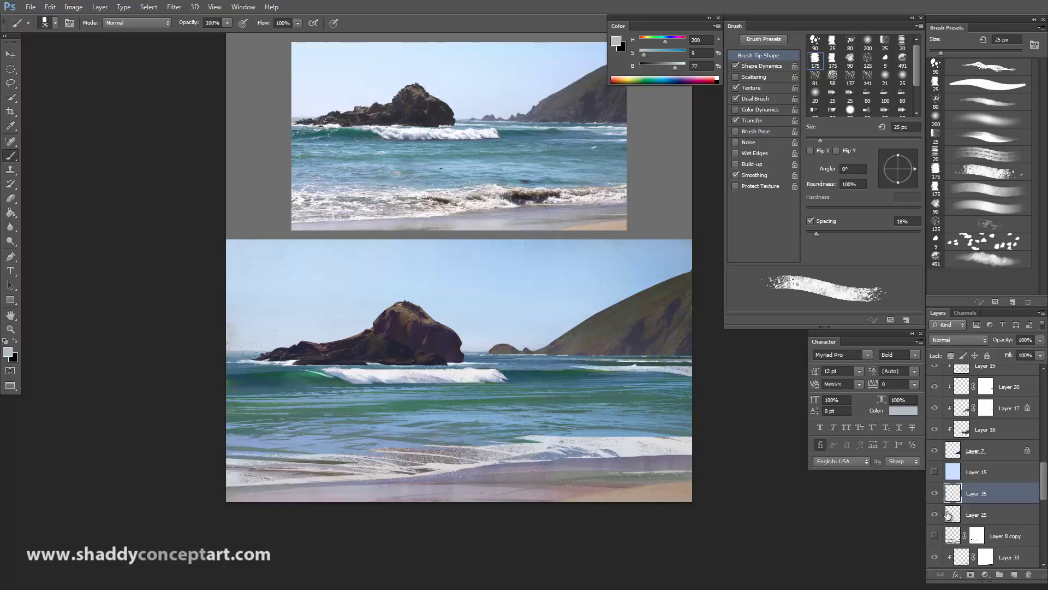
{"action": "left_click", "coordinate": [938, 517]}
{"action": "left_click", "coordinate": [934, 515]}
{"action": "left_click", "coordinate": [934, 515]}
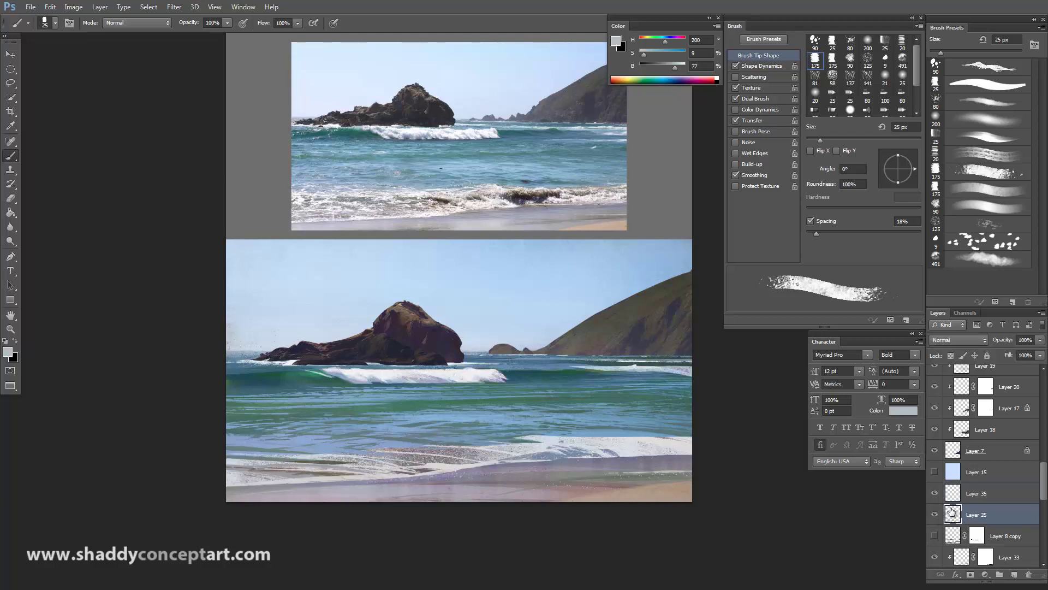
Switch to the rough-edged eraser on Layer 25, try it at 40 px, and reload its 90 px preset while comparing the layer's visibility.
{"action": "left_click", "coordinate": [10, 199]}
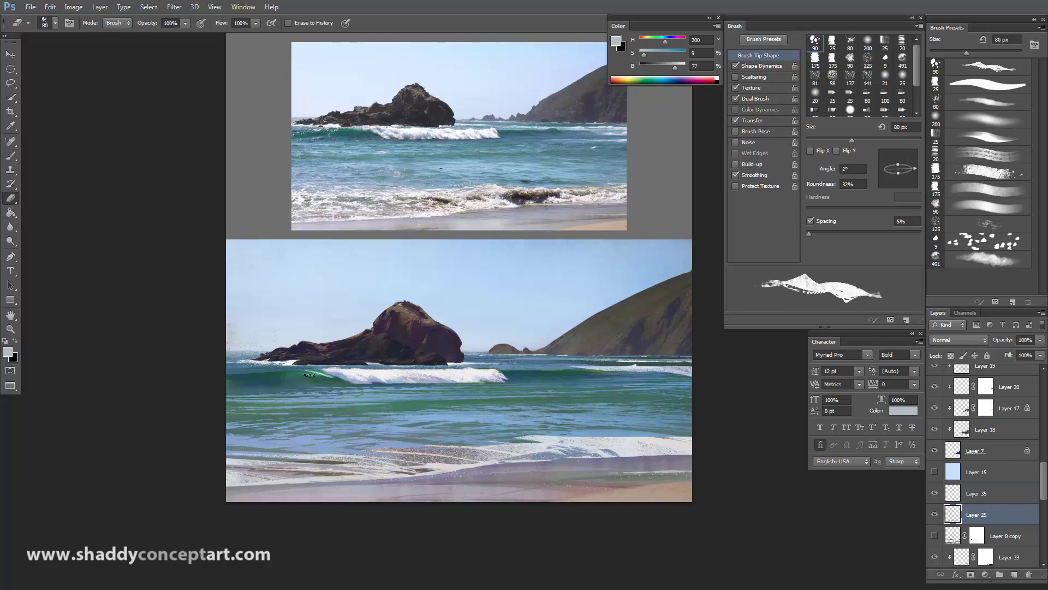
{"action": "left_click", "coordinate": [935, 515]}
{"action": "left_click", "coordinate": [935, 515]}
{"action": "key", "text": "bracketleft"}
{"action": "key", "text": "bracketleft"}
{"action": "key", "text": "bracketleft"}
{"action": "key", "text": "bracketleft"}
{"action": "key", "text": "bracketleft"}
{"action": "key", "text": "bracketleft"}
{"action": "key", "text": "bracketleft"}
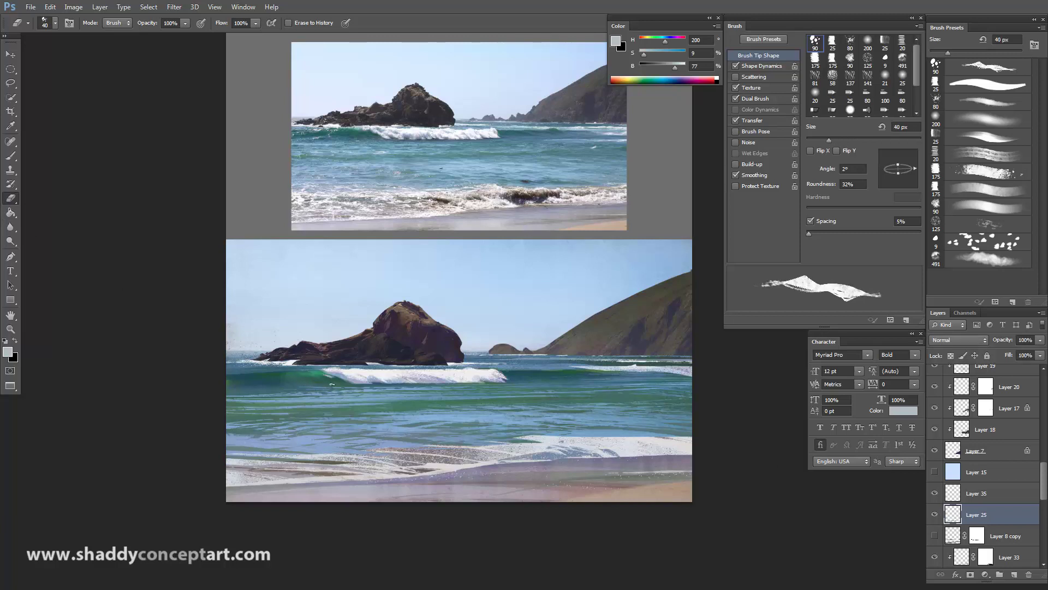
{"action": "left_click", "coordinate": [965, 68]}
{"action": "left_click", "coordinate": [935, 516]}
{"action": "left_click", "coordinate": [935, 516]}
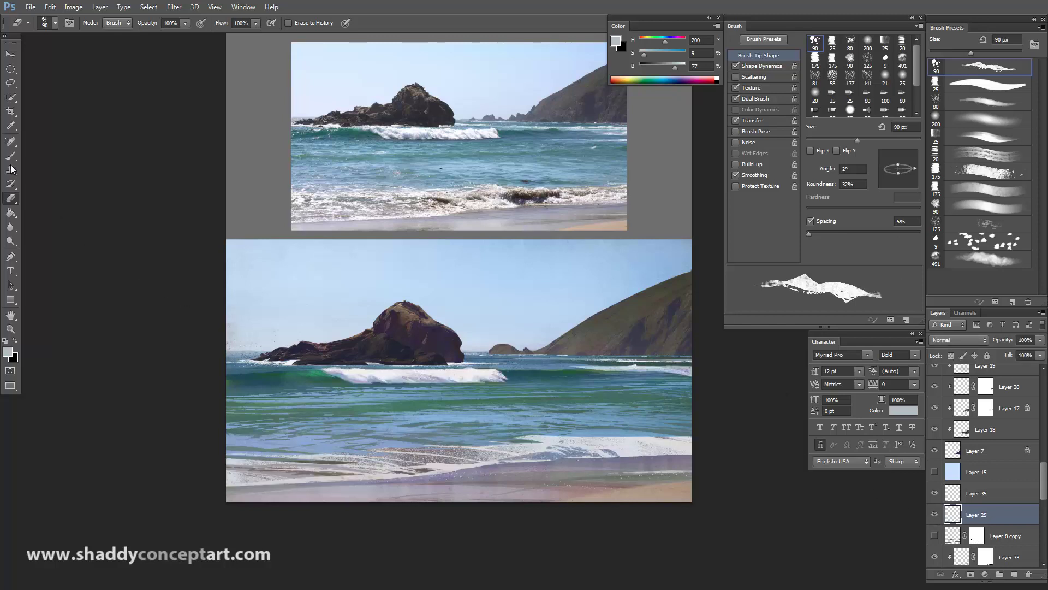
Sample near-white from the wave crest and work foam into the wave's left end with the rough brush, reducing it to 40 px.
{"action": "key", "text": "b"}
{"action": "left_click", "coordinate": [361, 372], "text": "alt"}
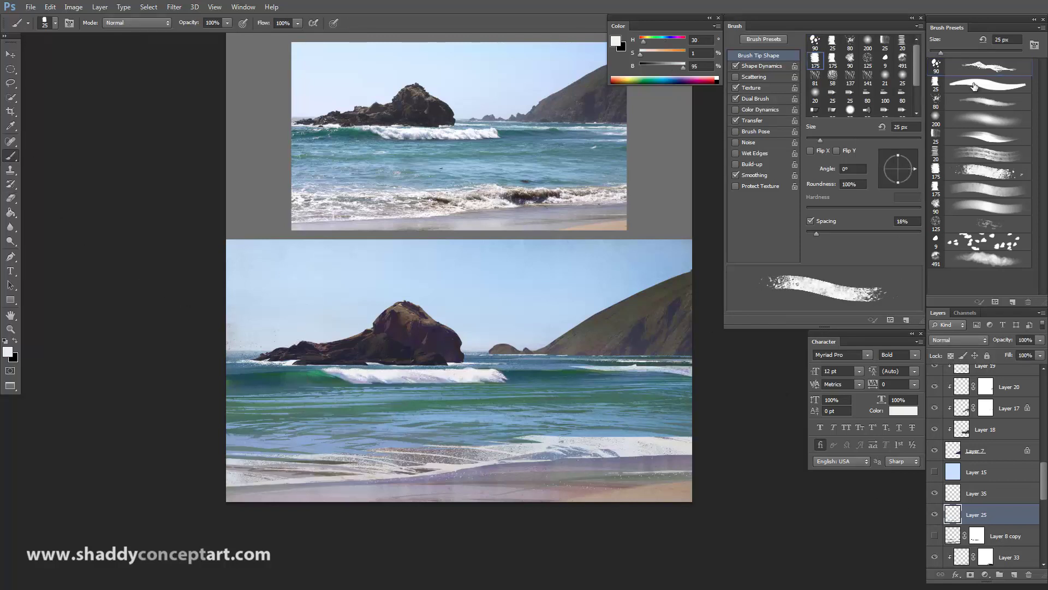
{"action": "key", "text": "comma"}
{"action": "left_click", "coordinate": [348, 366], "text": "alt"}
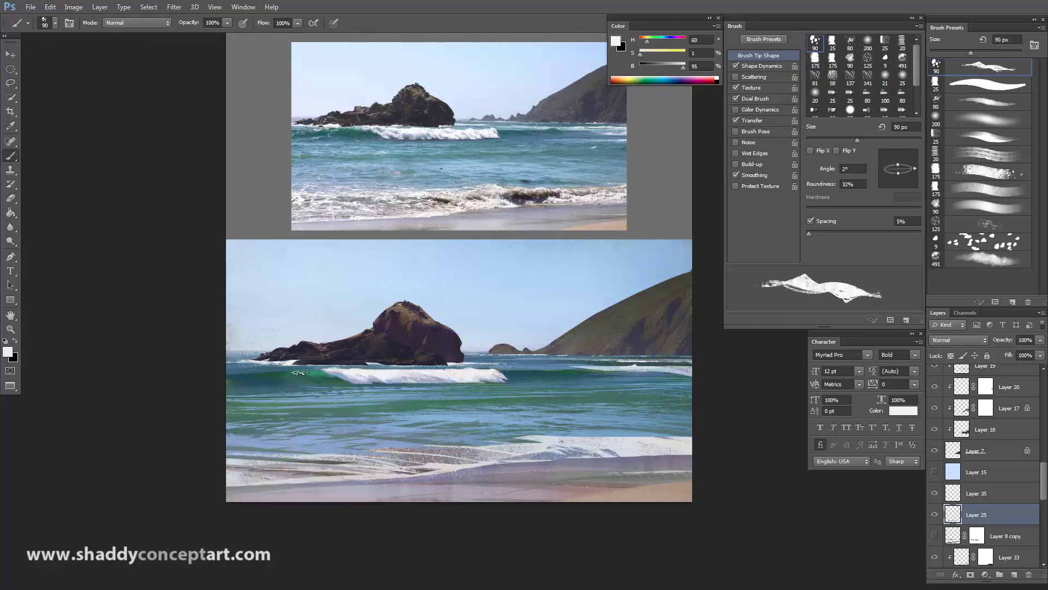
{"action": "key", "text": "bracketleft"}
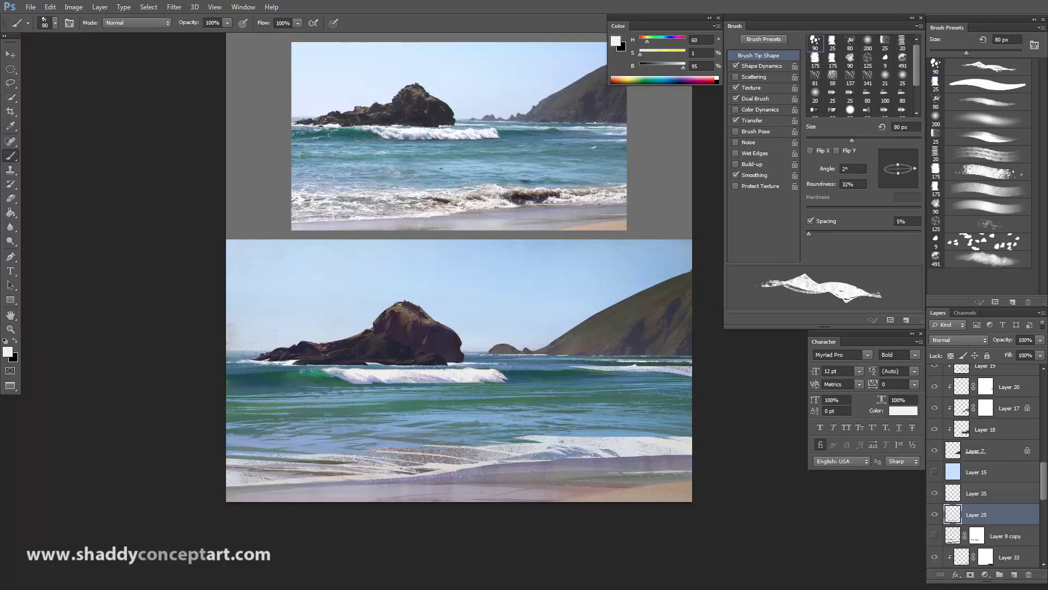
{"action": "key", "text": "bracketleft"}
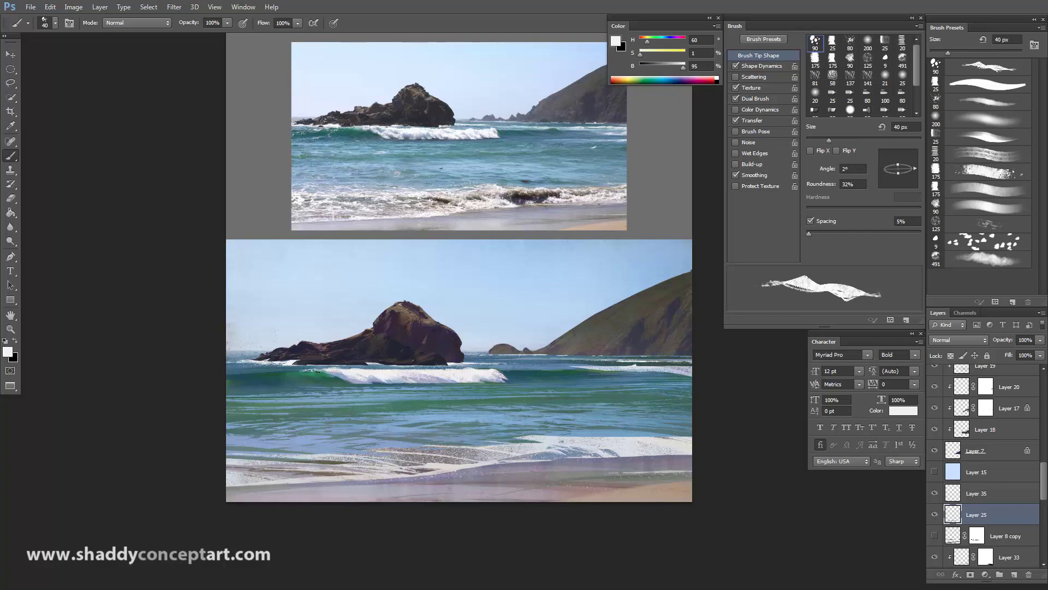
Sample lavender-grey and blue shadow tones from the foam's left end for the rough brush at 60 px.
{"action": "key", "text": "bracketright"}
{"action": "key", "text": "bracketright"}
{"action": "left_click", "coordinate": [333, 371], "text": "alt"}
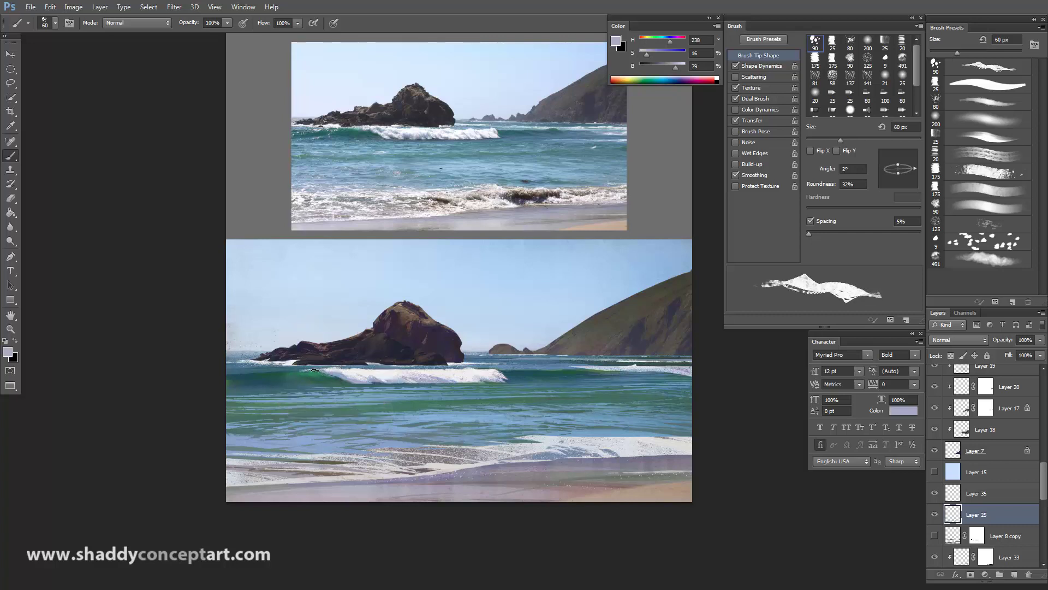
{"action": "left_click", "coordinate": [332, 373], "text": "alt"}
Resample near-white from the crest and refine the foam's left tip, varying the rough brush between about 30 and 50 px.
{"action": "left_click", "coordinate": [348, 374], "text": "alt"}
{"action": "key", "text": "bracketleft"}
{"action": "key", "text": "bracketleft"}
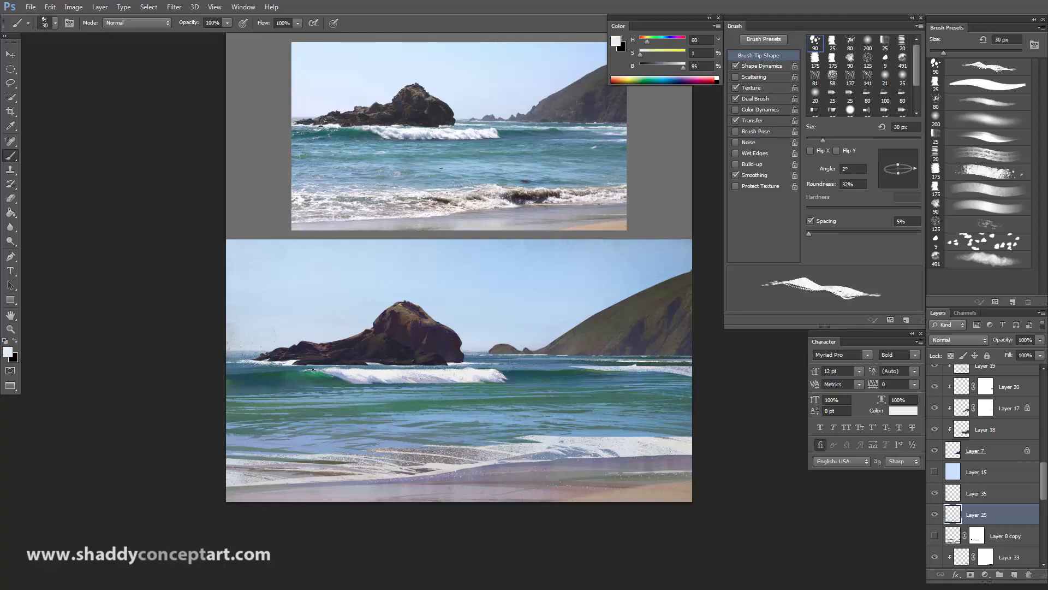
{"action": "key", "text": "bracketleft"}
{"action": "key", "text": "bracketright"}
{"action": "key", "text": "bracketright"}
{"action": "key", "text": "bracketright"}
{"action": "key", "text": "bracketright"}
{"action": "key", "text": "bracketright"}
{"action": "key", "text": "ctrl+minus"}
{"action": "key", "text": "ctrl+plus"}
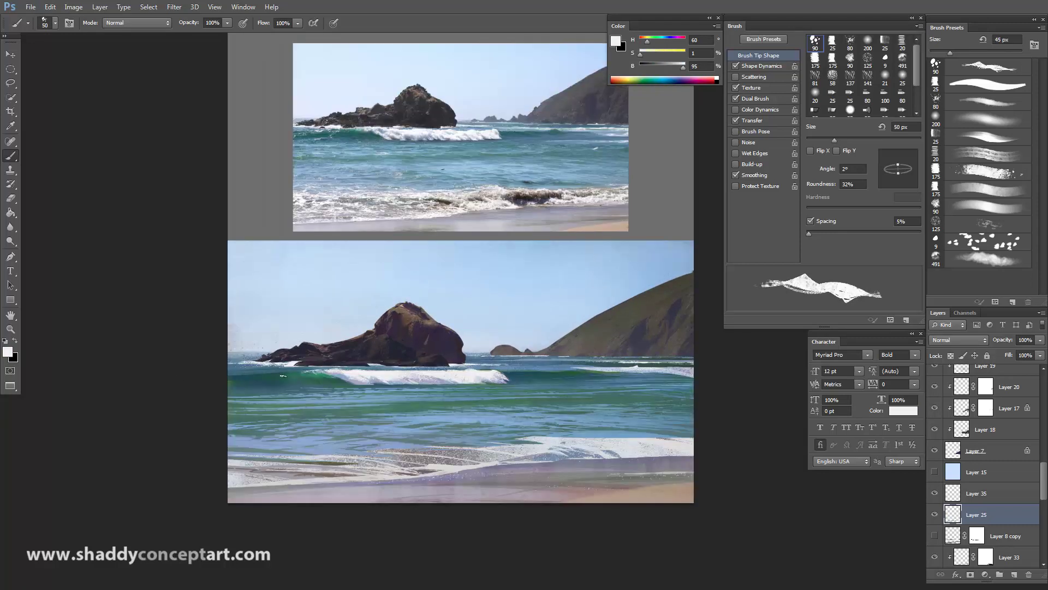
Paint a thin pale-blue foam streak, H 210, S 20, B 82, across the green wave face with the 10 px rough brush.
{"action": "key", "text": "bracketleft"}
{"action": "key", "text": "bracketleft"}
{"action": "key", "text": "bracketleft"}
{"action": "key", "text": "bracketleft"}
{"action": "key", "text": "bracketleft"}
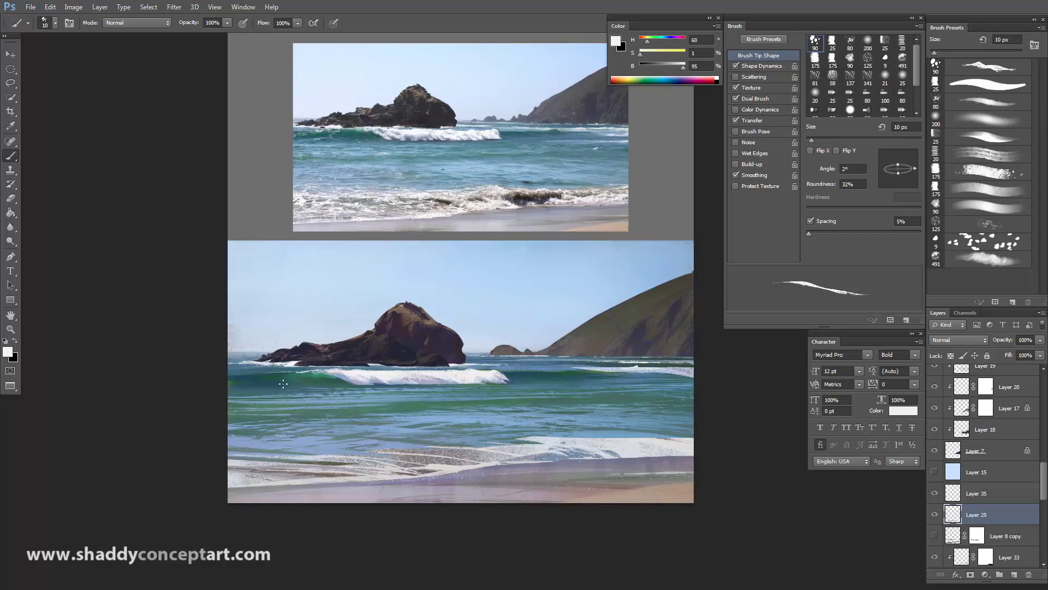
{"action": "key", "text": "bracketright"}
{"action": "left_click", "coordinate": [666, 42]}
{"action": "left_click", "coordinate": [650, 54]}
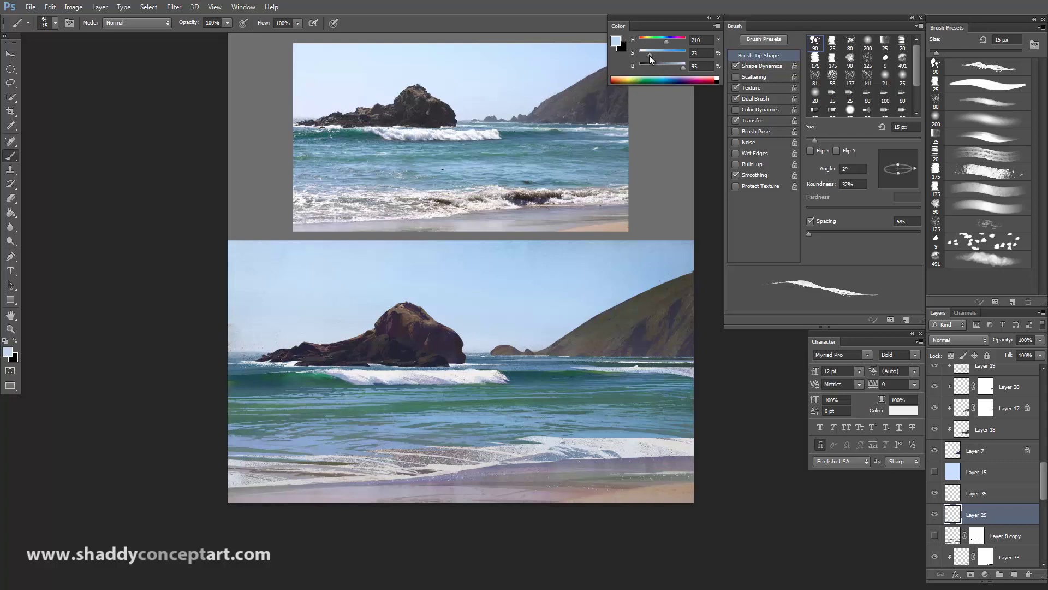
{"action": "left_click", "coordinate": [677, 68]}
{"action": "key", "text": "bracketleft"}
{"action": "left_click_drag", "start_coordinate": [269, 384], "coordinate": [299, 380]}
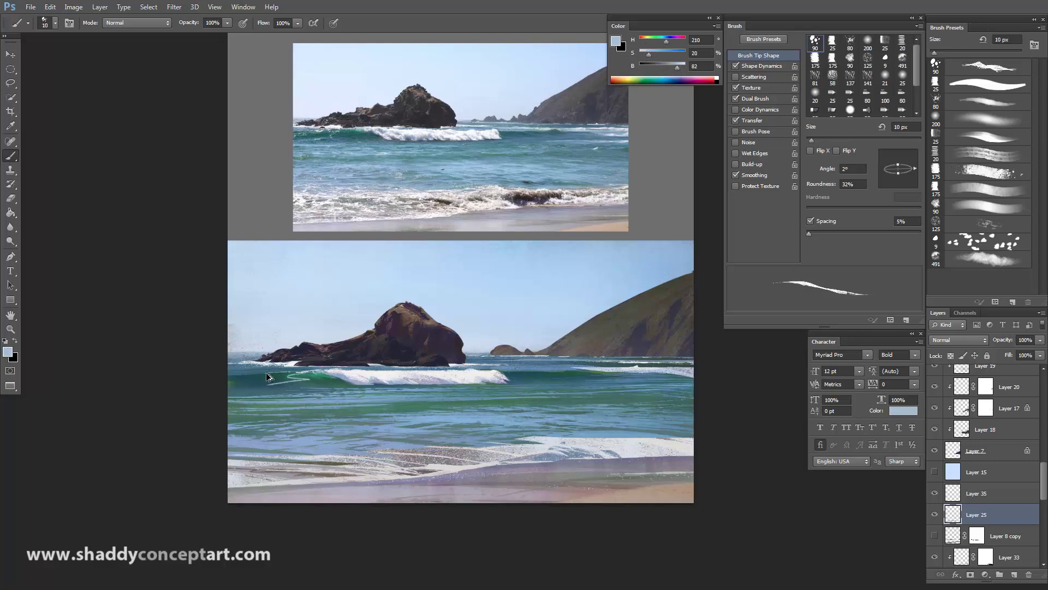
Refine the pale-blue foam detail left of the breaking crest, varying the rough brush between 7 and 30 px.
{"action": "key", "text": "bracketleft"}
{"action": "key", "text": "bracketleft"}
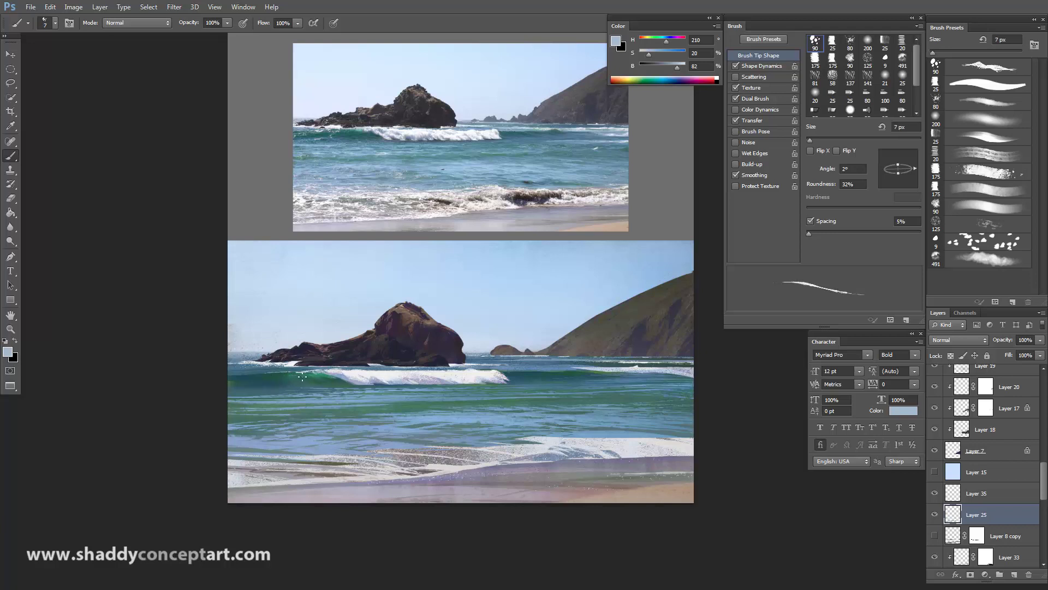
{"action": "key", "text": "bracketright"}
{"action": "key", "text": "bracketright"}
{"action": "key", "text": "bracketright"}
{"action": "key", "text": "bracketright"}
{"action": "key", "text": "bracketright"}
{"action": "key", "text": "bracketleft"}
{"action": "key", "text": "bracketleft"}
{"action": "key", "text": "bracketleft"}
{"action": "key", "text": "bracketright"}
{"action": "key", "text": "bracketright"}
{"action": "key", "text": "bracketright"}
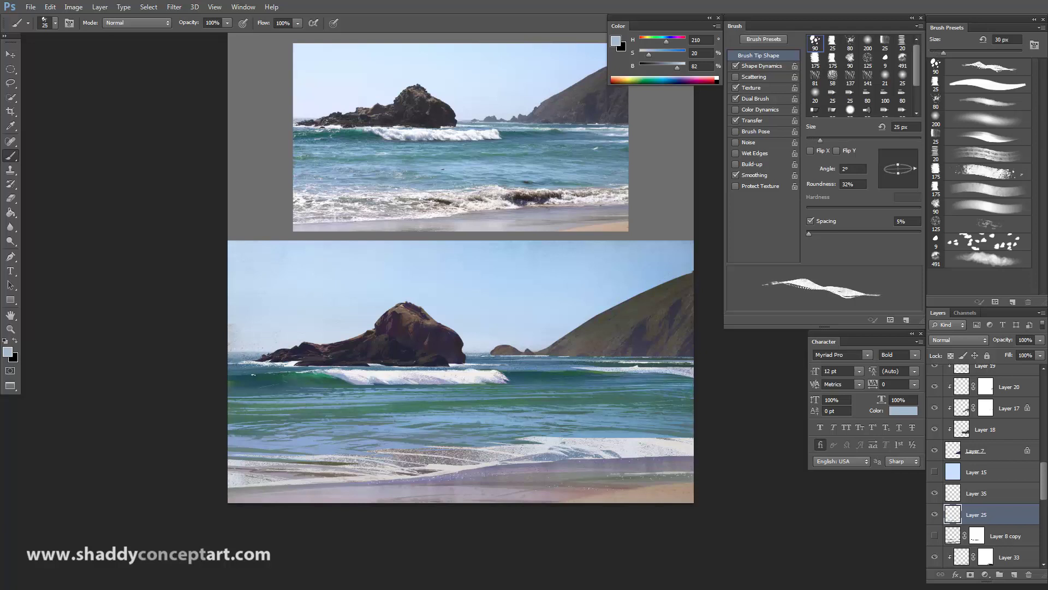
{"action": "key", "text": "bracketright"}
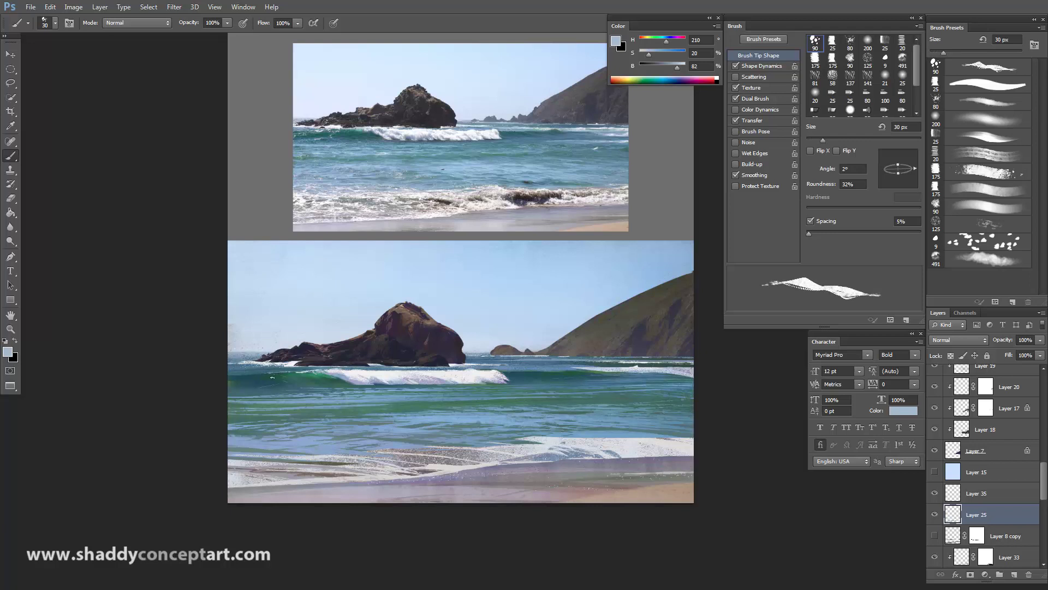
Sample near-white from the crest and brighten the foam's left edge with the rough brush at 40 px down to 25 px.
{"action": "left_click", "coordinate": [356, 373], "text": "alt"}
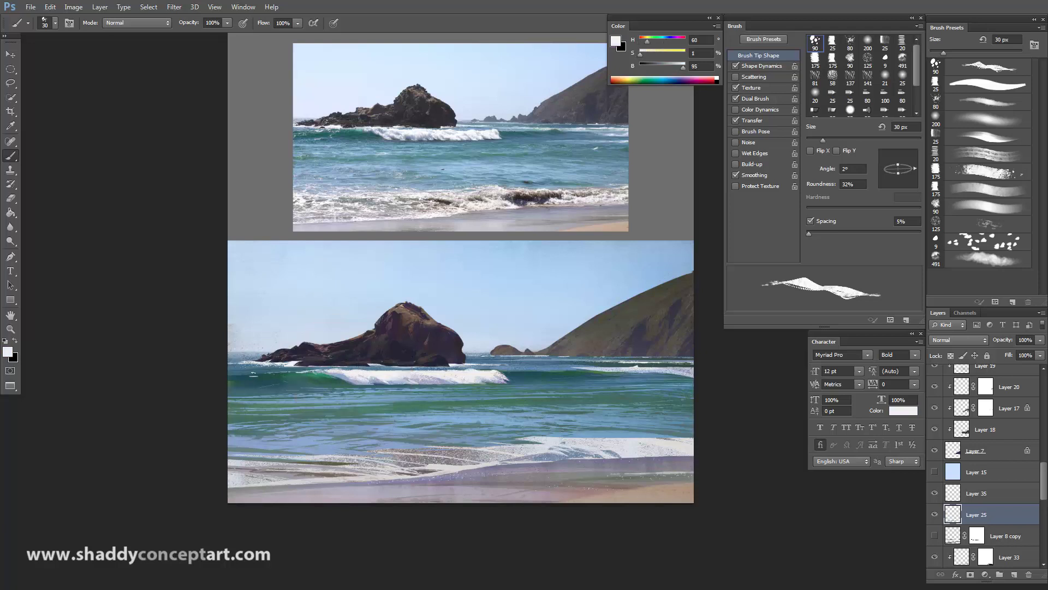
{"action": "key", "text": "bracketright"}
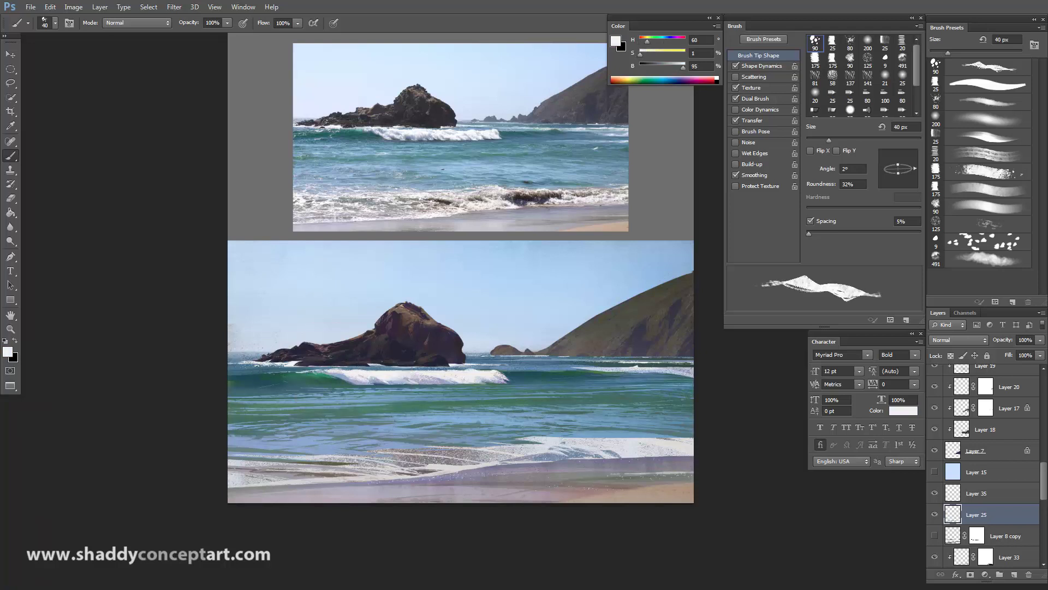
{"action": "key", "text": "bracketleft"}
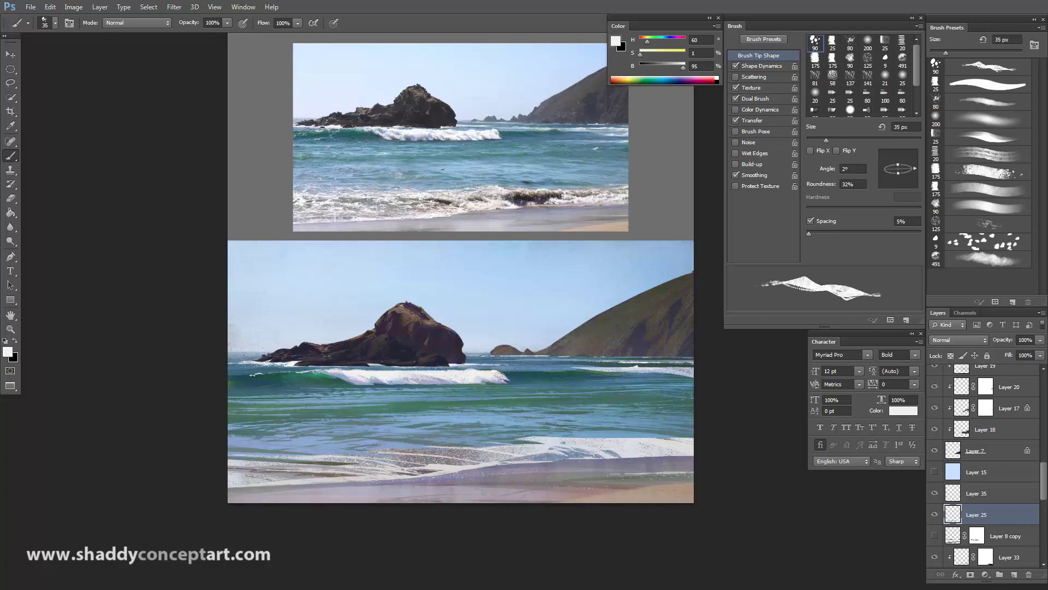
{"action": "key", "text": "bracketleft"}
{"action": "key", "text": "bracketleft"}
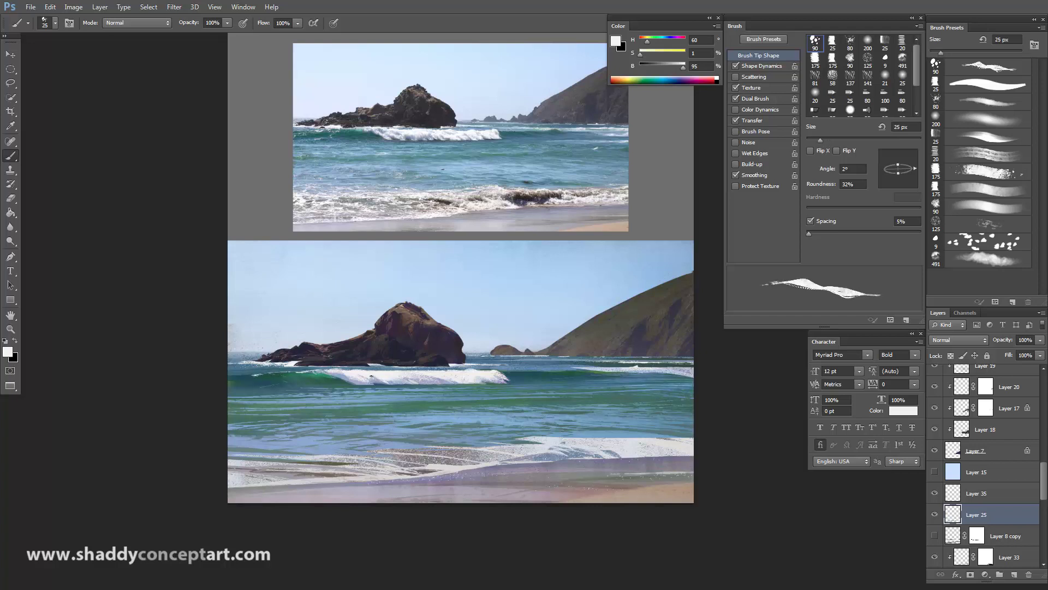
Sample the blue foam shadow, H 215, S 32, B 80, and work it along the wave's left side, varying the rough brush size.
{"action": "left_click", "coordinate": [343, 376], "text": "alt"}
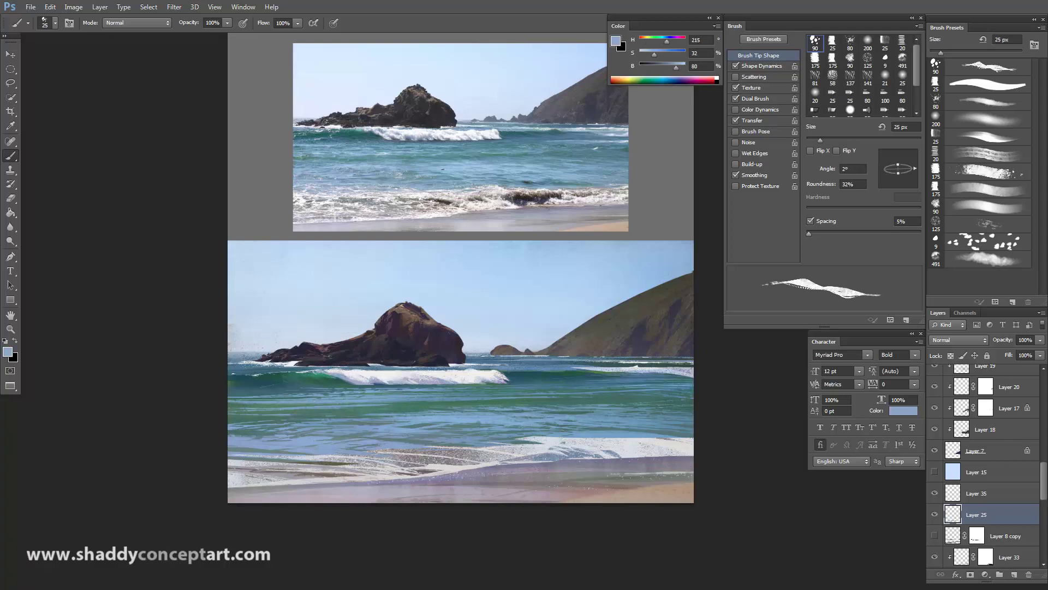
{"action": "key", "text": "bracketright"}
{"action": "key", "text": "bracketright"}
{"action": "key", "text": "bracketright"}
{"action": "key", "text": "bracketleft"}
{"action": "key", "text": "bracketleft"}
{"action": "key", "text": "bracketleft"}
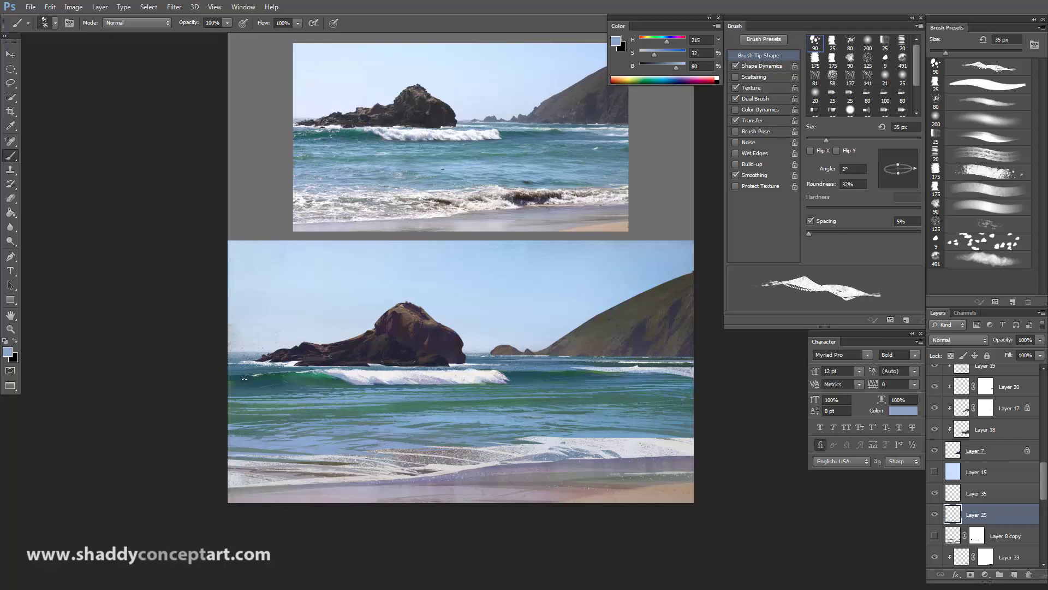
{"action": "key", "text": "bracketleft"}
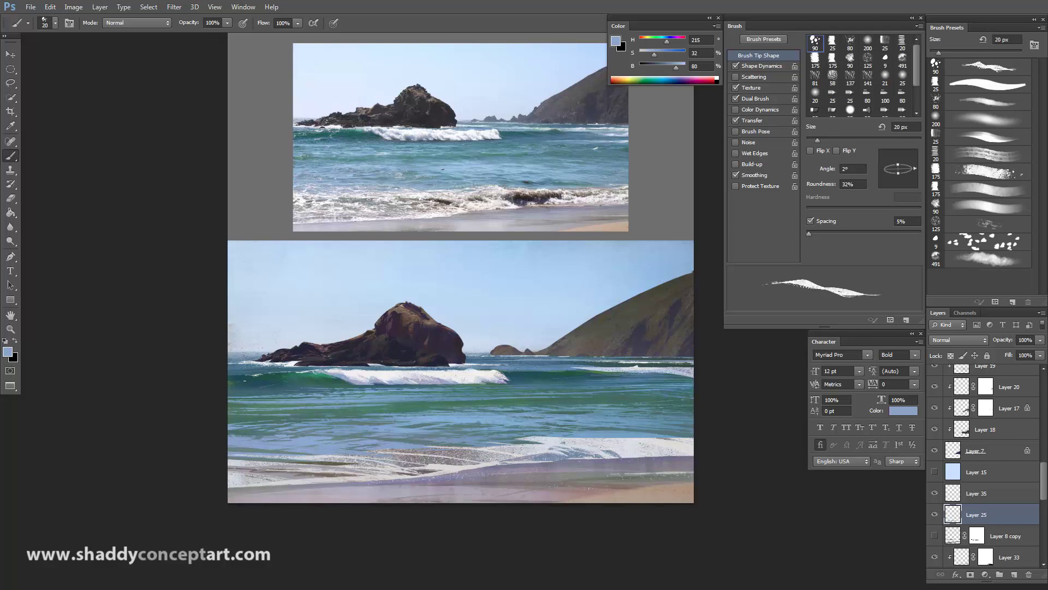
{"action": "key", "text": "bracketleft"}
{"action": "key", "text": "]"}
{"action": "key", "text": "]"}
{"action": "key", "text": "]"}
{"action": "key", "text": "bracketleft"}
{"action": "key", "text": "bracketleft"}
Sample near-white at the foam's left tip and touch up the crest with the rough brush enlarged to 40 px.
{"action": "left_click", "coordinate": [339, 375], "text": "alt"}
{"action": "key", "text": "bracketright"}
{"action": "key", "text": "bracketright"}
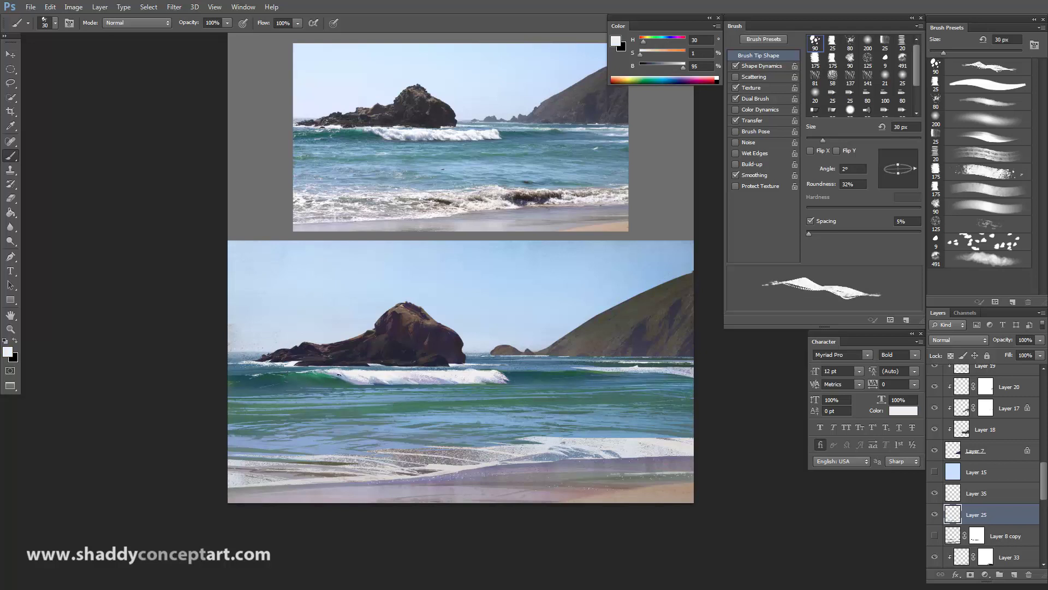
{"action": "key", "text": "bracketright"}
{"action": "key", "text": "bracketright"}
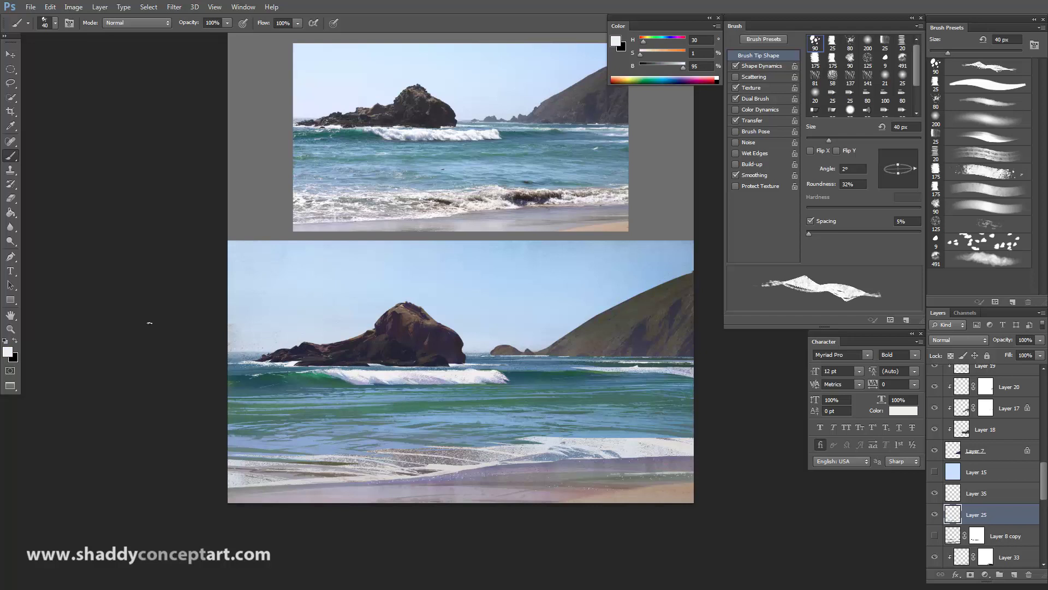
Soften Layer 25's foam with the rough eraser at 40 px, and change to the speckled eraser tip at 50 px.
{"action": "left_click", "coordinate": [10, 198]}
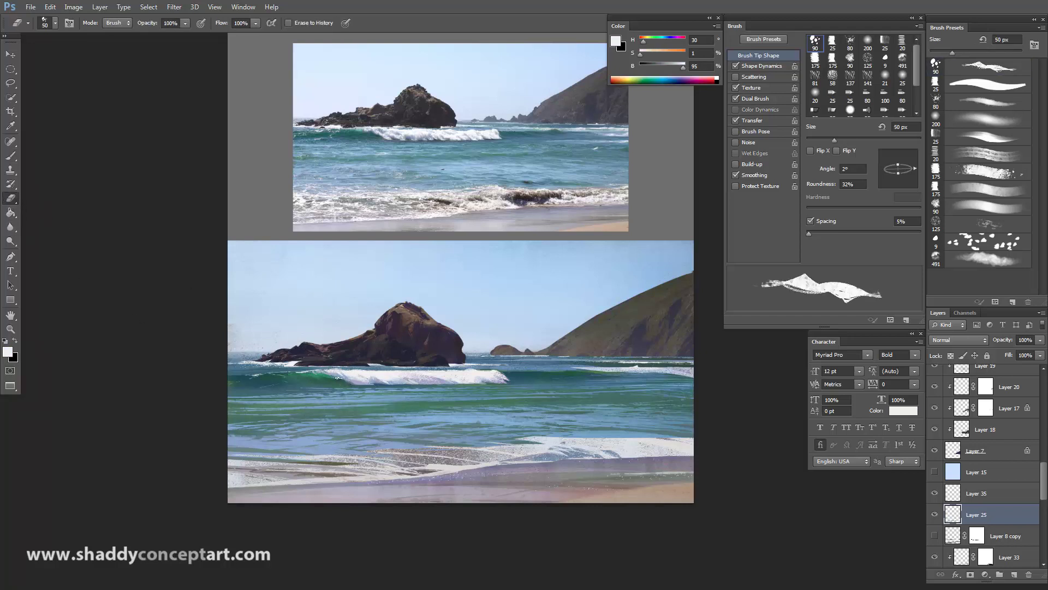
{"action": "key", "text": "bracketleft"}
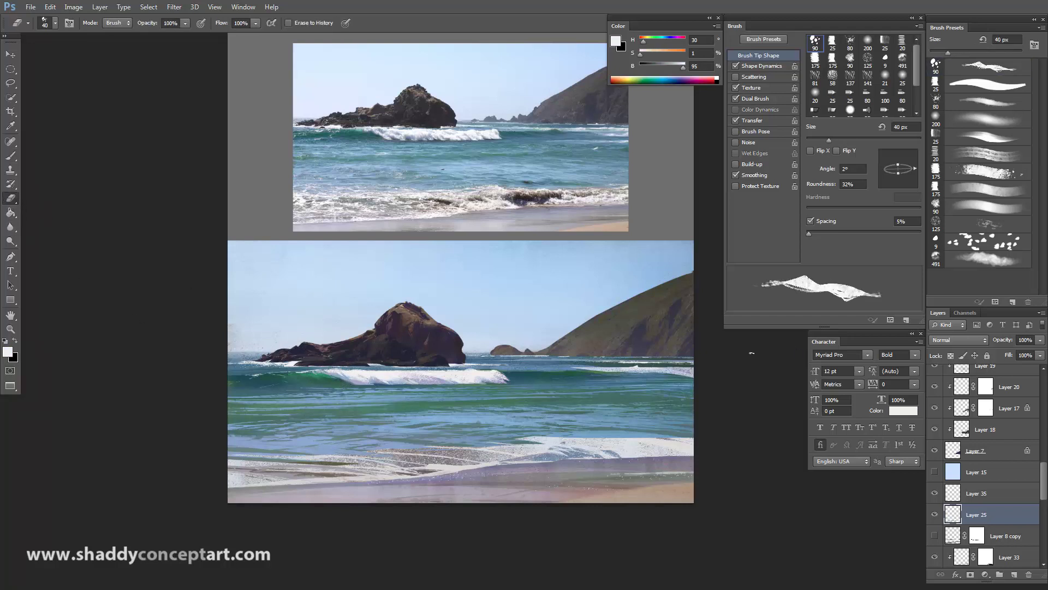
{"action": "left_click", "coordinate": [950, 173]}
{"action": "key", "text": "bracketleft"}
{"action": "key", "text": "bracketleft"}
{"action": "key", "text": "bracketleft"}
{"action": "key", "text": "bracketleft"}
{"action": "key", "text": "bracketleft"}
{"action": "key", "text": "bracketleft"}
{"action": "key", "text": "bracketleft"}
{"action": "key", "text": "bracketleft"}
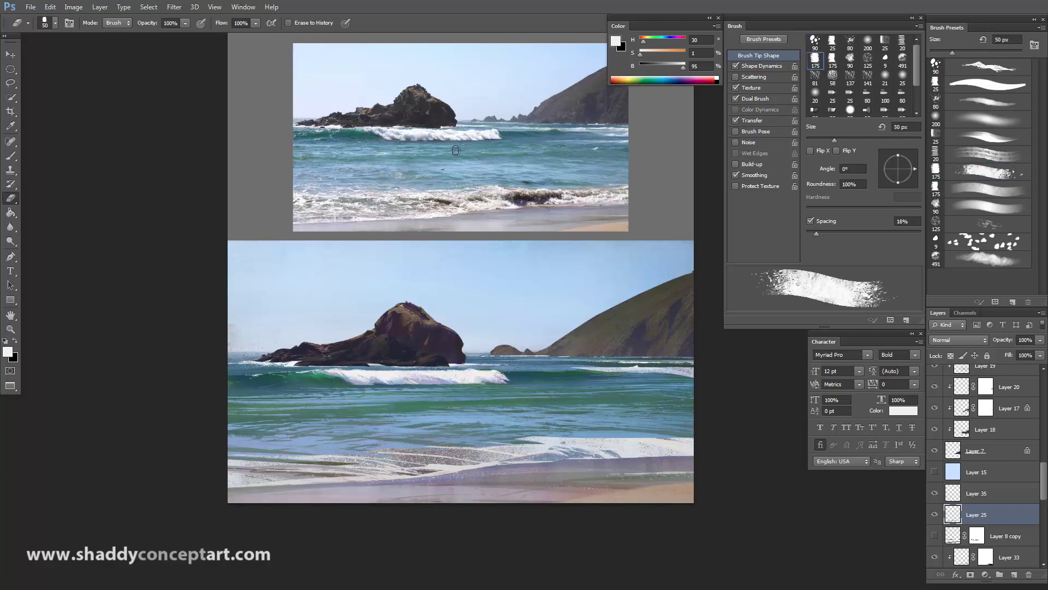
Switch the eraser to the flat soft-edged tip at 80 px and lock Layer 25's transparent pixels.
{"action": "left_click", "coordinate": [973, 70]}
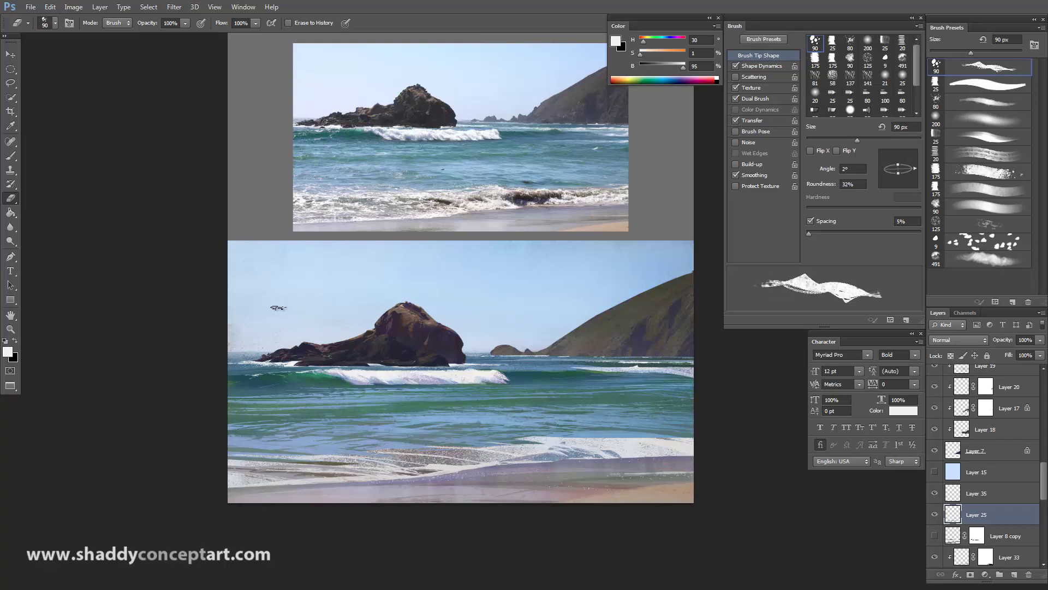
{"action": "key", "text": "alt"}
{"action": "left_click", "coordinate": [975, 141]}
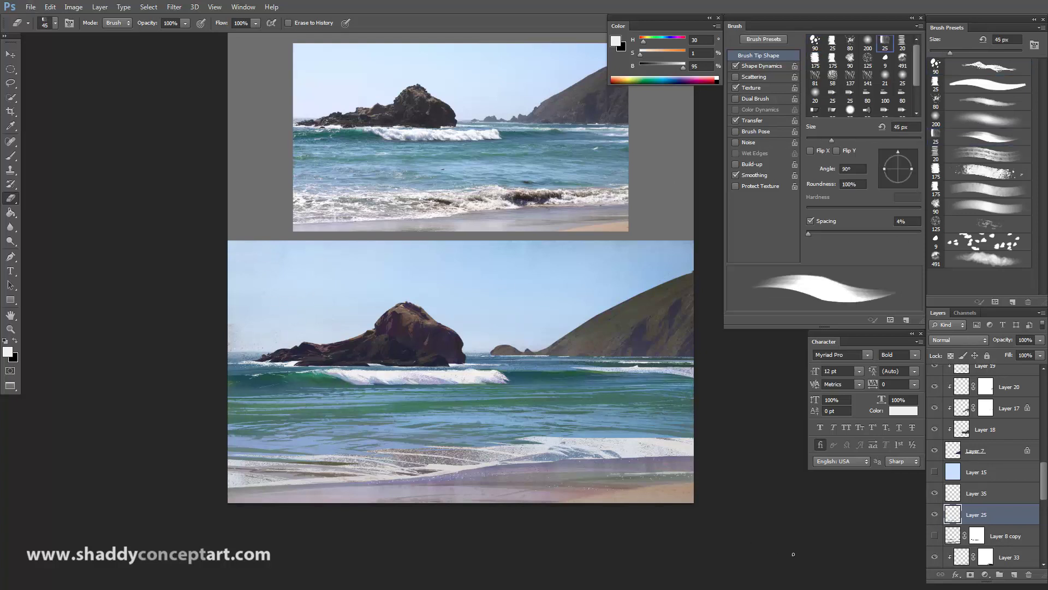
{"action": "key", "text": "bracketright"}
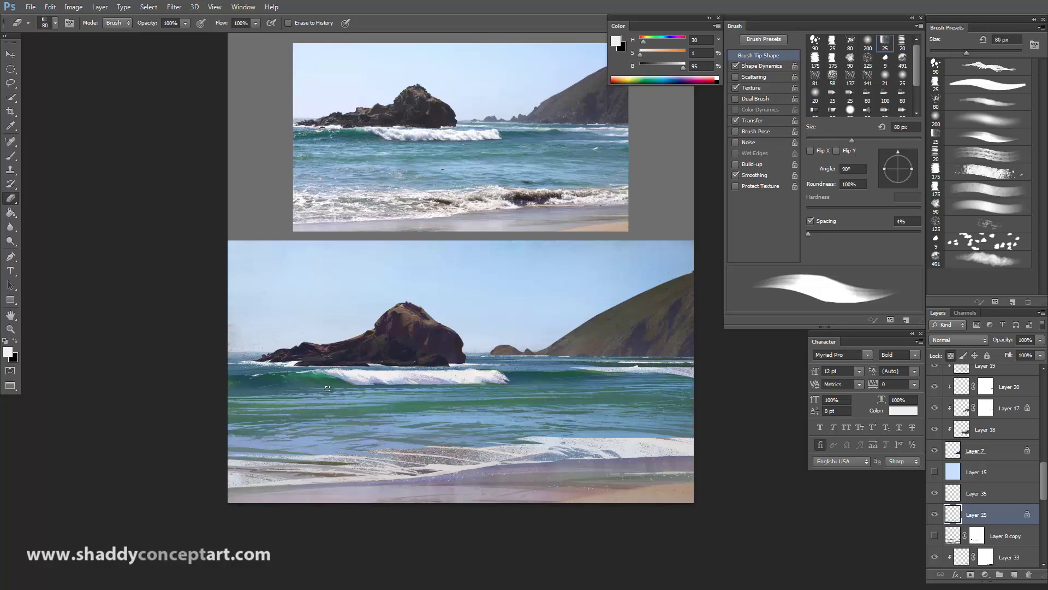
Enlarge the flat tip to 125 px and set the foreground colour to dark blue, H 231, S 62, B 56.
{"action": "key", "text": "bracketright"}
{"action": "key", "text": "bracketright"}
{"action": "key", "text": "bracketright"}
{"action": "mouse_move", "coordinate": [666, 69]}
{"action": "left_mouse_down"}
{"action": "mouse_move", "coordinate": [652, 67]}
{"action": "mouse_move", "coordinate": [665, 66]}
{"action": "mouse_move", "coordinate": [665, 54]}
{"action": "left_mouse_up"}
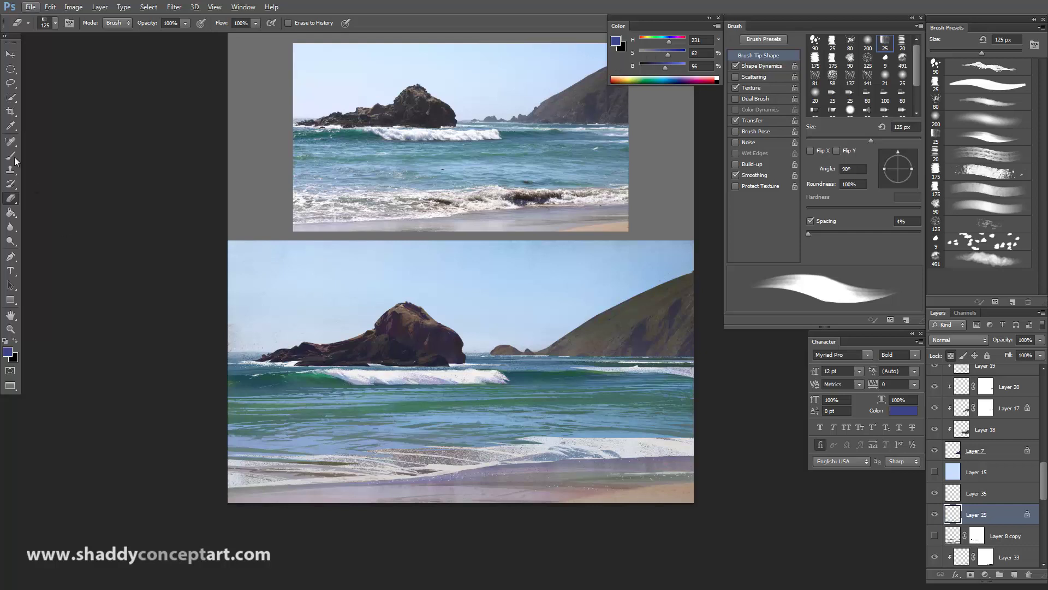
Switch to the brush, sample blue near the wave's foam and adjust the foreground colour to H 232, S 61, B 51.
{"action": "key", "text": "b"}
{"action": "left_click", "coordinate": [408, 383], "text": "alt"}
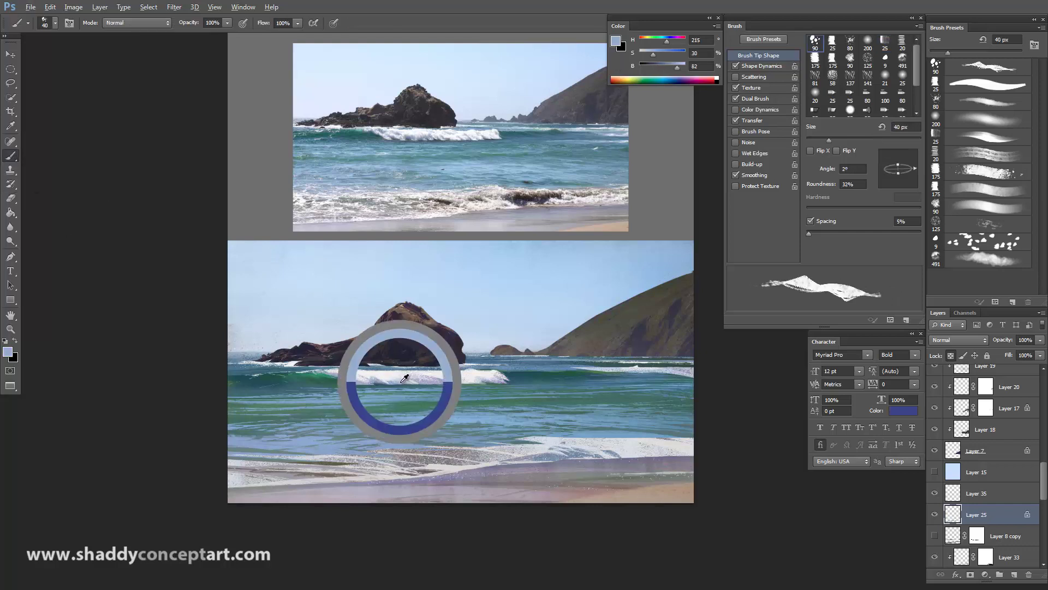
{"action": "left_click", "coordinate": [433, 368], "text": "alt"}
{"action": "mouse_move", "coordinate": [650, 55]}
{"action": "left_mouse_down"}
{"action": "mouse_move", "coordinate": [673, 54]}
{"action": "mouse_move", "coordinate": [664, 67]}
{"action": "left_mouse_up"}
{"action": "left_click_drag", "start_coordinate": [673, 55], "coordinate": [667, 54]}
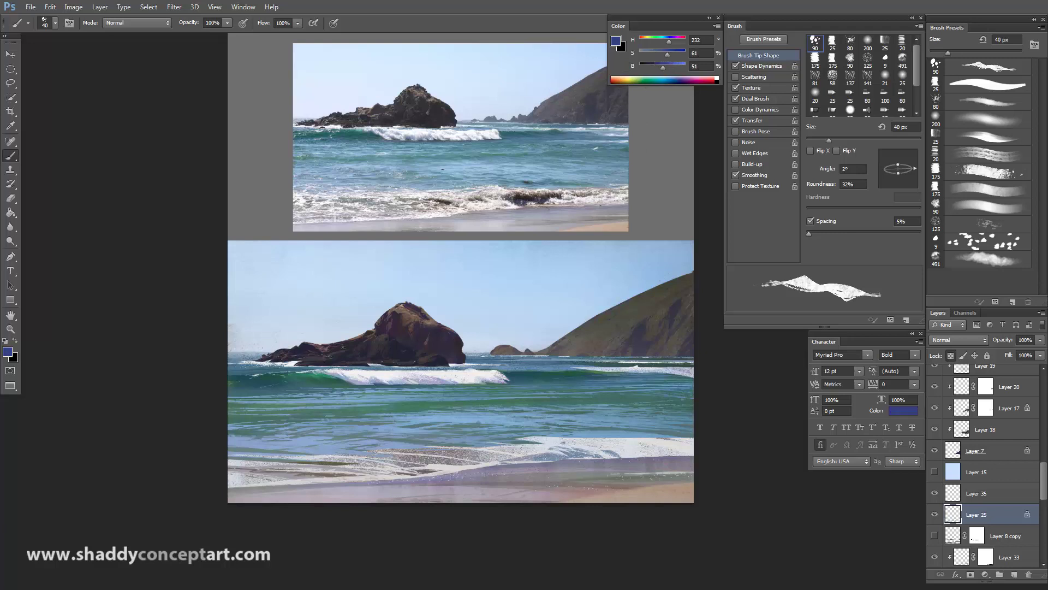
Pick the flat soft-edged brush tip at 100 px and try a dark blue stroke on the foam's left end.
{"action": "key", "text": "bracketright"}
{"action": "key", "text": "bracketright"}
{"action": "key", "text": "bracketright"}
{"action": "key", "text": "bracketright"}
{"action": "key", "text": "bracketright"}
{"action": "left_click", "coordinate": [961, 138]}
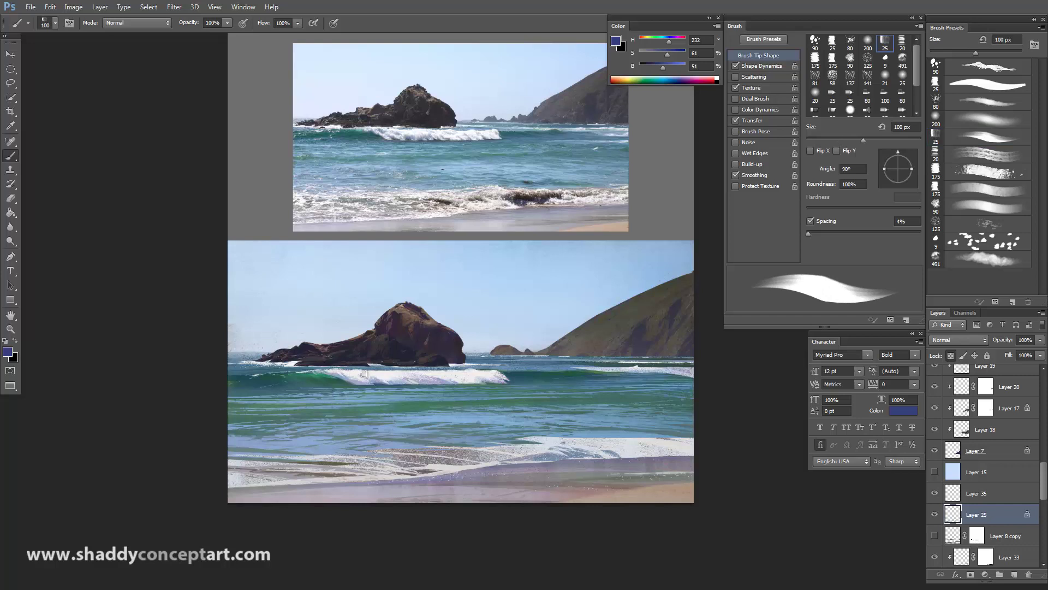
{"action": "left_click_drag", "start_coordinate": [325, 378], "coordinate": [365, 376]}
{"action": "key", "text": "ctrl+z"}
Darken the foreground colour to H 232, S 51, B 38 and shade the foam's left end with the flat tip at 60 px.
{"action": "left_click", "coordinate": [660, 54]}
{"action": "left_click", "coordinate": [654, 66]}
{"action": "left_click", "coordinate": [658, 66]}
{"action": "left_click", "coordinate": [663, 54]}
{"action": "key", "text": "bracketleft"}
{"action": "key", "text": "bracketleft"}
{"action": "key", "text": "bracketleft"}
{"action": "key", "text": "bracketleft"}
{"action": "mouse_move", "coordinate": [323, 373]}
{"action": "left_mouse_down"}
{"action": "mouse_move", "coordinate": [355, 385]}
{"action": "mouse_move", "coordinate": [343, 381]}
{"action": "left_mouse_up"}
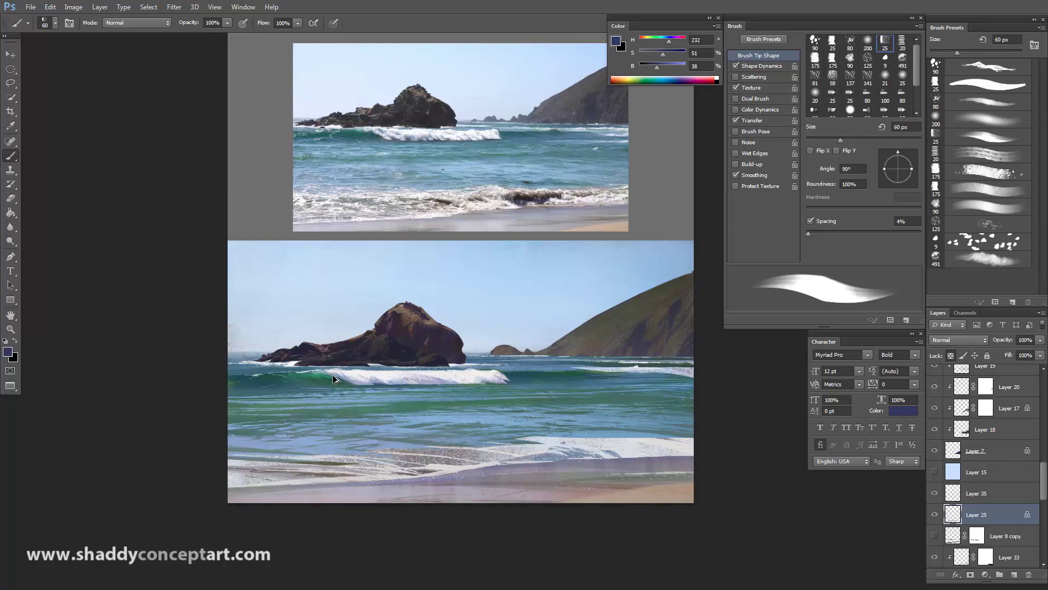
Refine the foam's shading with the flat tip at 40 px, and enlarge the tip to 80 px.
{"action": "key", "text": "bracketleft"}
{"action": "key", "text": "bracketleft"}
{"action": "key", "text": "bracketleft"}
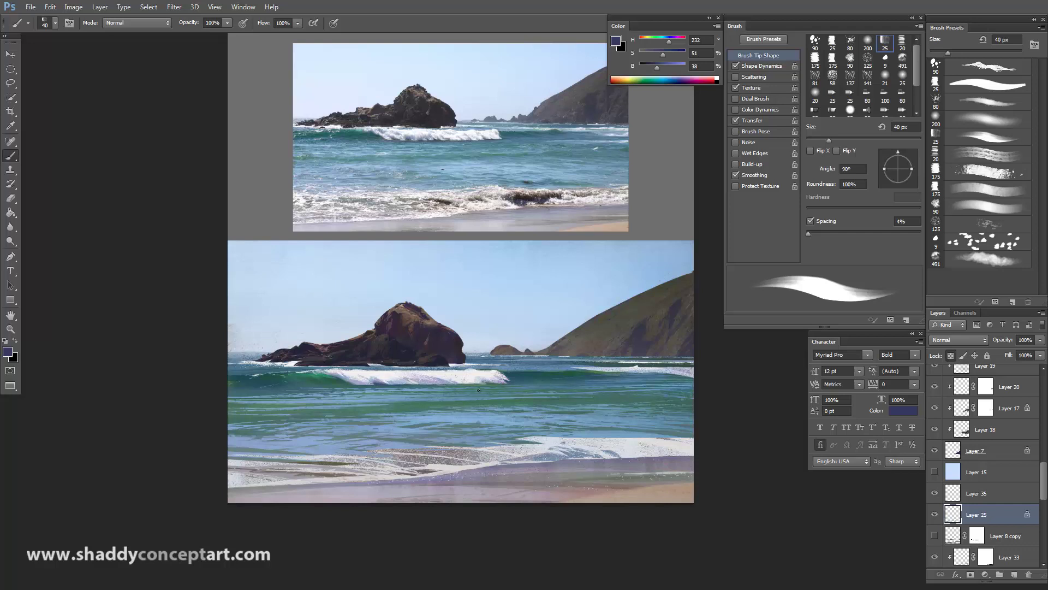
{"action": "key", "text": "bracketright"}
{"action": "key", "text": "bracketright"}
{"action": "key", "text": "bracketright"}
{"action": "key", "text": "bracketright"}
{"action": "key", "text": "bracketright"}
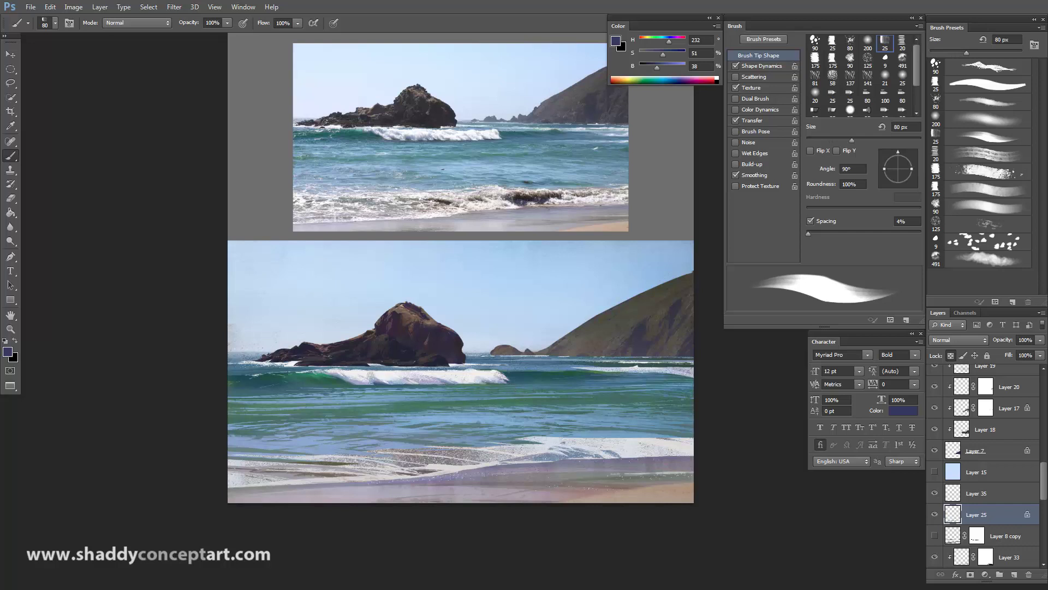
Switch to the rough speckled brush at 60 px and sample near-white, H 30, S 1, B 95, from the wave's foam.
{"action": "left_click", "coordinate": [977, 172]}
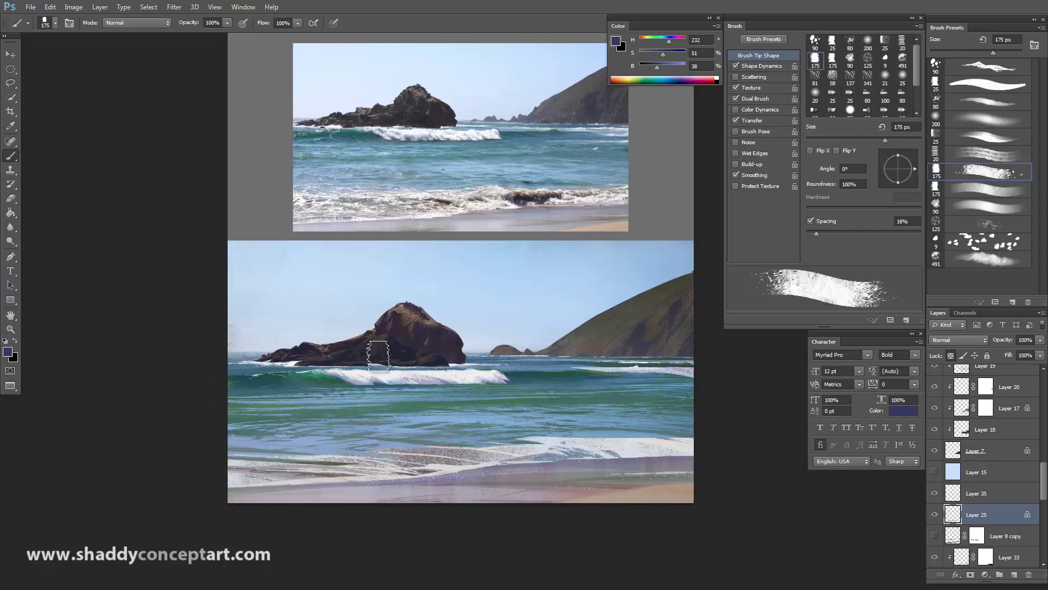
{"action": "left_click", "coordinate": [392, 371], "text": "alt"}
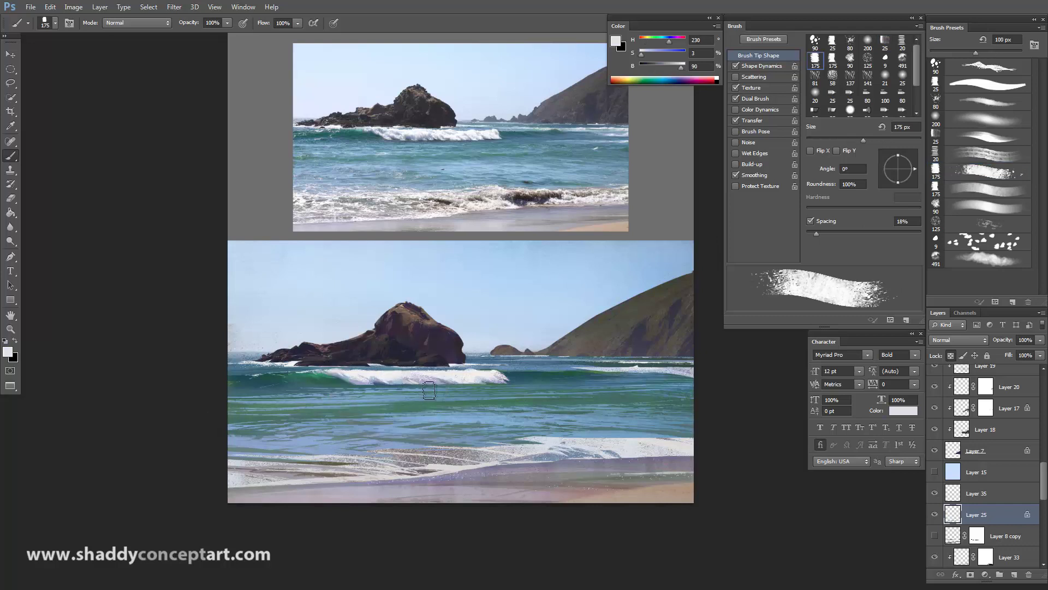
{"action": "key", "text": "bracketleft"}
{"action": "key", "text": "bracketleft"}
{"action": "key", "text": "bracketleft"}
{"action": "key", "text": "bracketleft"}
{"action": "key", "text": "bracketleft"}
{"action": "key", "text": "bracketleft"}
{"action": "key", "text": "bracketleft"}
{"action": "left_click", "coordinate": [384, 373], "text": "alt"}
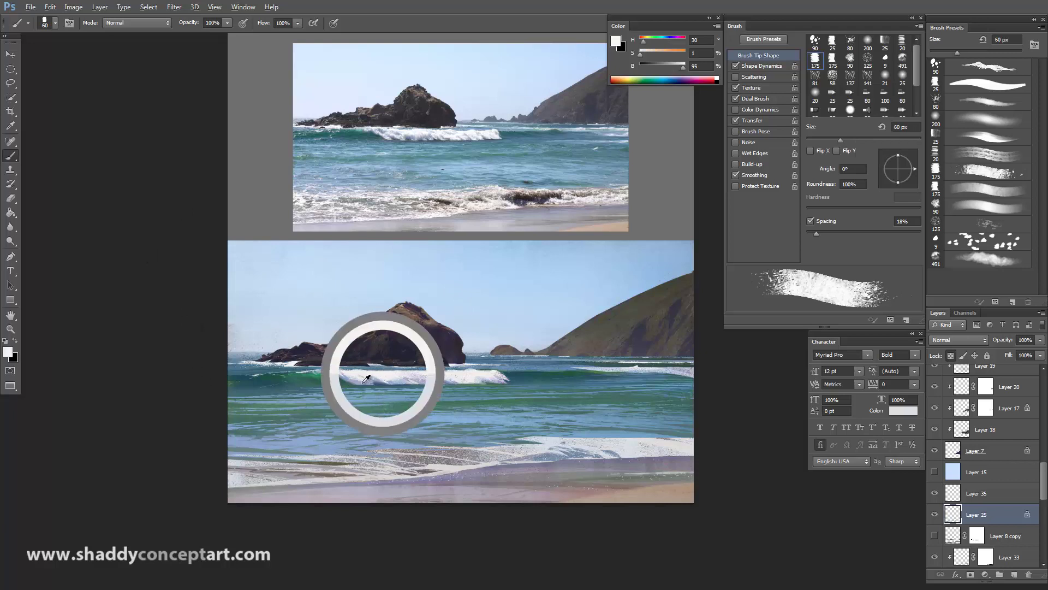
Compare the painting with Layer 25 hidden and shown.
{"action": "left_click", "coordinate": [935, 516]}
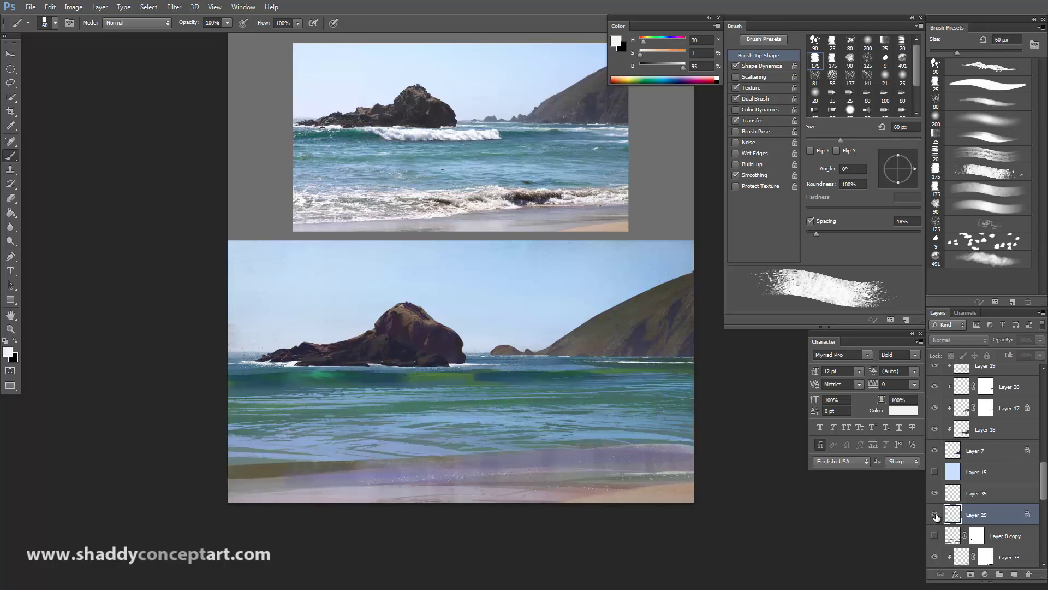
{"action": "left_click", "coordinate": [935, 516]}
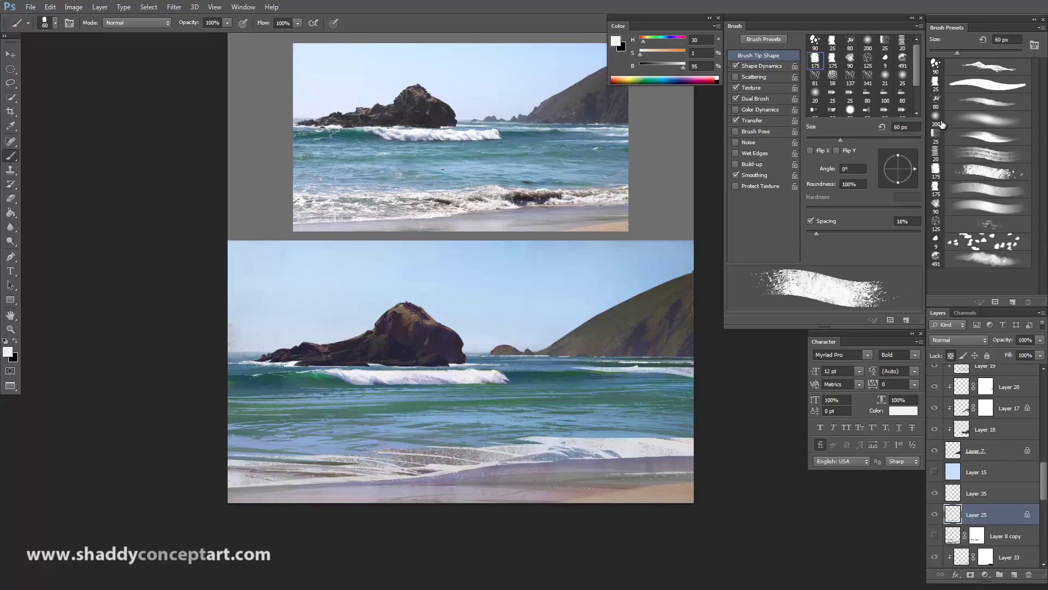
Try a speckled brush stroke at 60 px on the middle of the wave's foam and undo it.
{"action": "left_click", "coordinate": [379, 369], "text": "alt"}
{"action": "key", "text": "ctrl+plus"}
{"action": "key", "text": "ctrl+minus"}
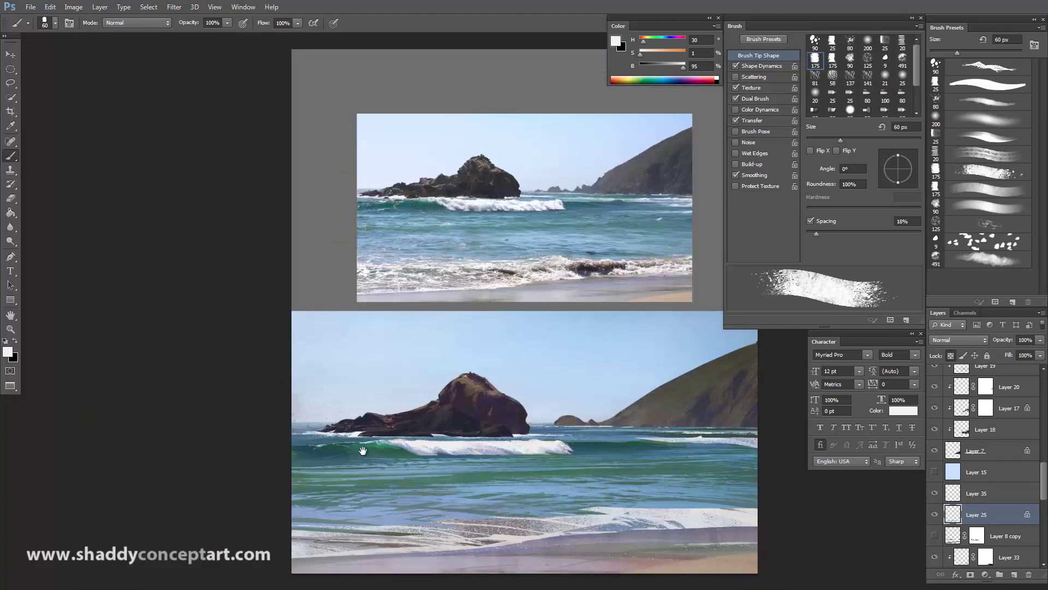
{"action": "left_click_drag", "start_coordinate": [391, 486], "coordinate": [368, 433]}
{"action": "key", "text": "ctrl+plus"}
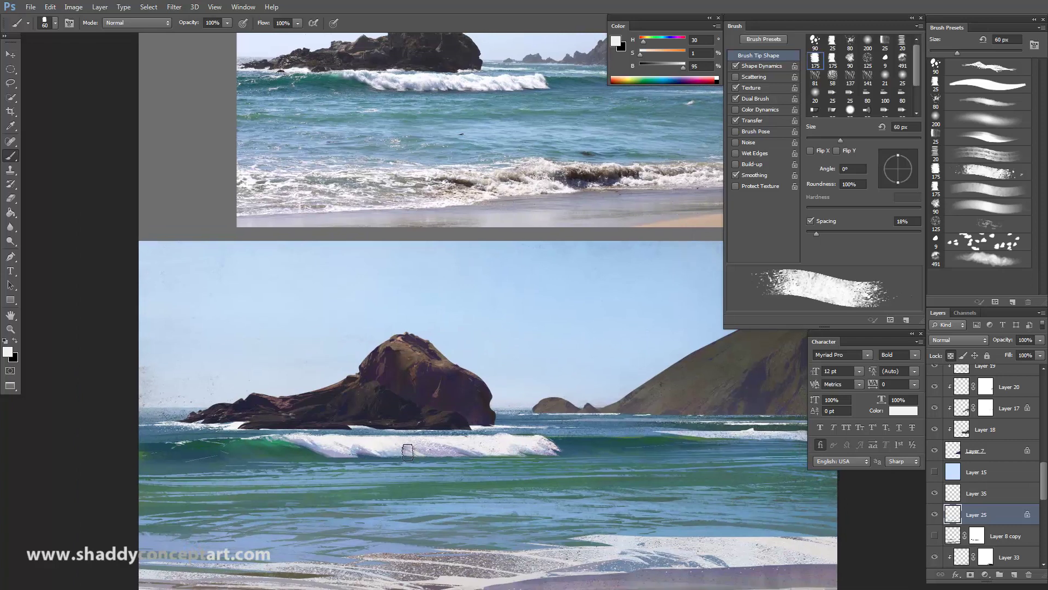
{"action": "mouse_move", "coordinate": [388, 449]}
{"action": "left_mouse_down"}
{"action": "mouse_move", "coordinate": [360, 449]}
{"action": "mouse_move", "coordinate": [399, 451]}
{"action": "mouse_move", "coordinate": [391, 461]}
{"action": "mouse_move", "coordinate": [370, 437]}
{"action": "mouse_move", "coordinate": [401, 459]}
{"action": "mouse_move", "coordinate": [380, 437]}
{"action": "mouse_move", "coordinate": [400, 461]}
{"action": "mouse_move", "coordinate": [363, 428]}
{"action": "mouse_move", "coordinate": [398, 460]}
{"action": "mouse_move", "coordinate": [378, 440]}
{"action": "mouse_move", "coordinate": [402, 449]}
{"action": "left_mouse_up"}
{"action": "key", "text": "ctrl+z"}
{"action": "key", "text": "ctrl+z"}
{"action": "key", "text": "ctrl+z"}
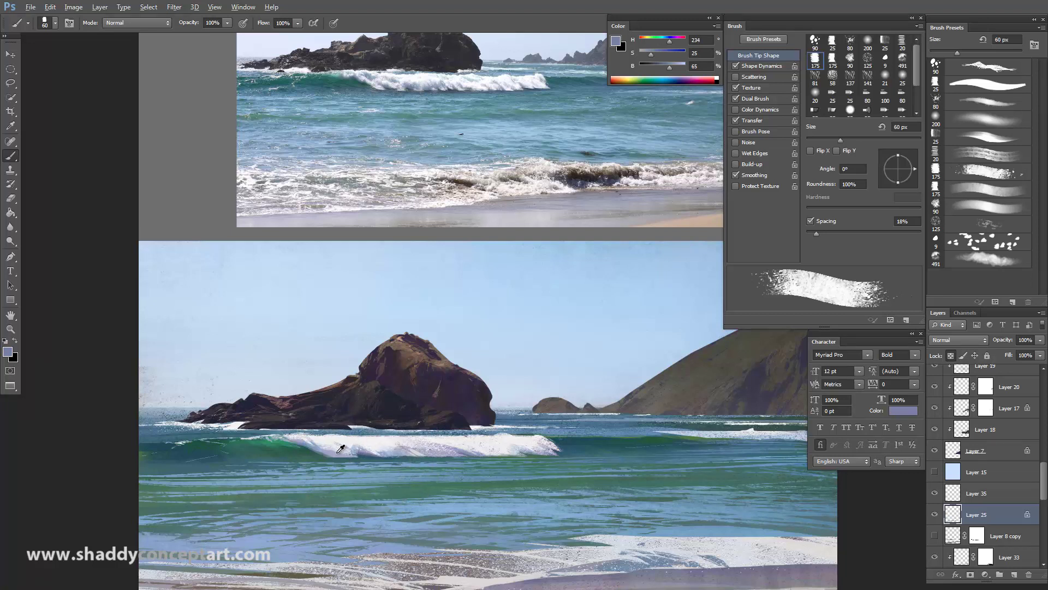
Sample light blue, H 216, S 35, B 76, from the foam's left end for painting with the speckled brush.
{"action": "left_click", "coordinate": [317, 445], "text": "alt"}
{"action": "left_click", "coordinate": [315, 446], "text": "alt"}
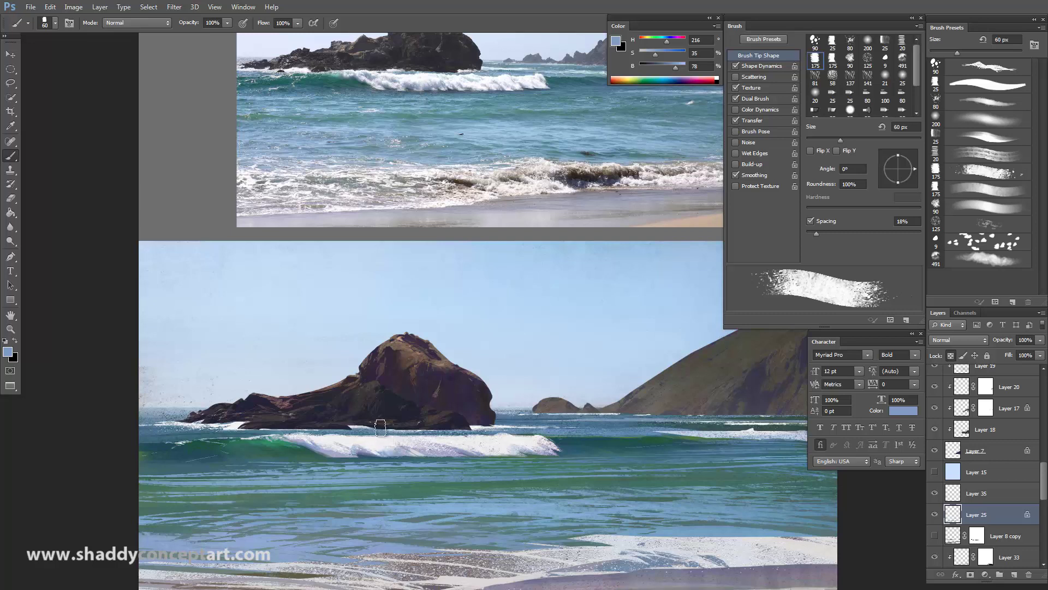
Sample near-white, H 60, S 1, B 94, from the wave's foam and reduce the speckled brush to 45 px.
{"action": "left_click", "coordinate": [384, 431], "text": "alt"}
{"action": "key", "text": "bracketleft"}
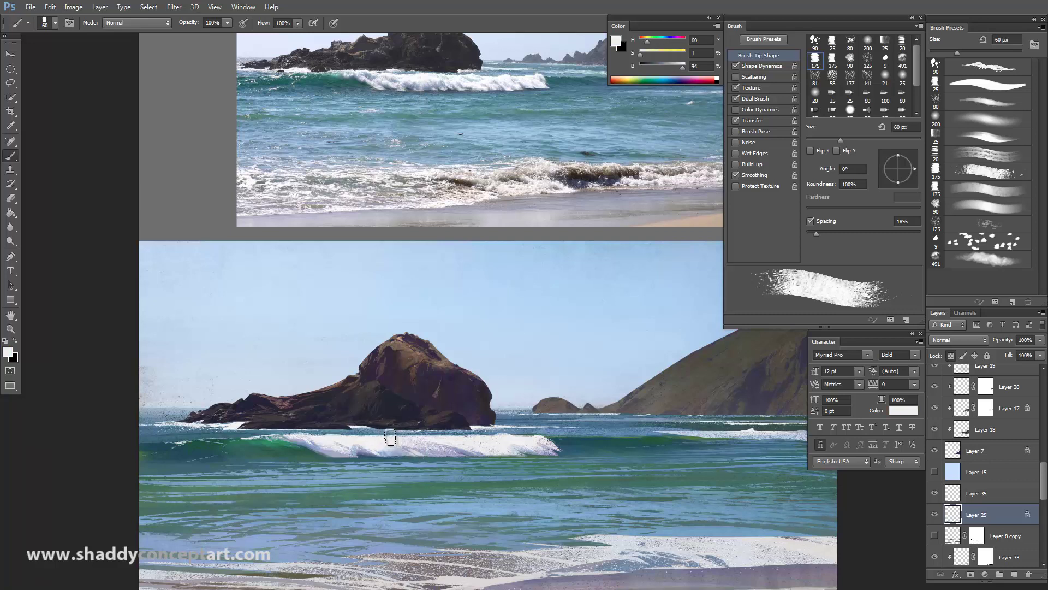
{"action": "key", "text": "bracketleft"}
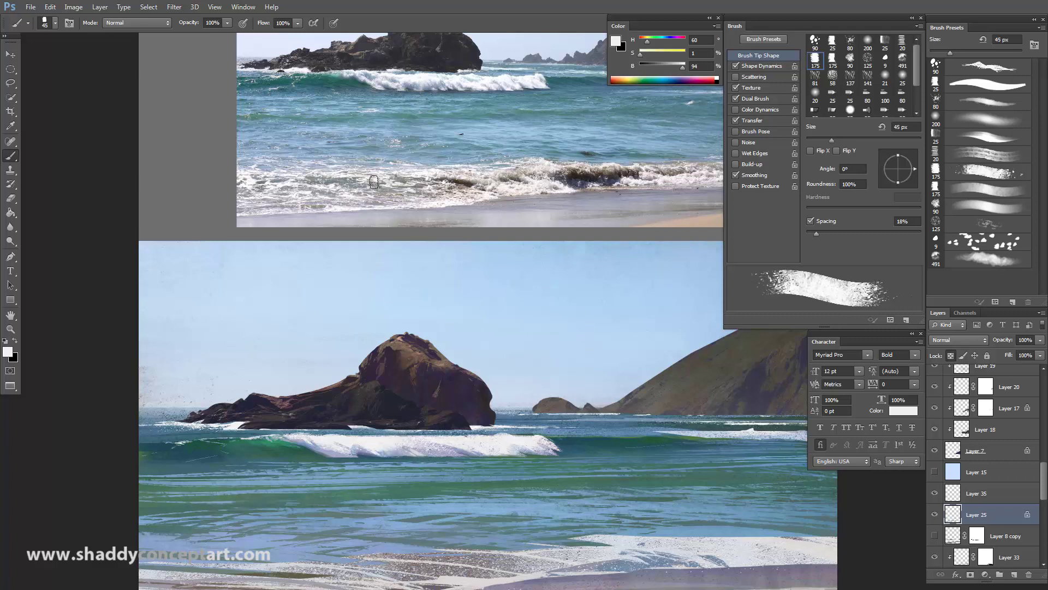
{"action": "left_click_drag", "start_coordinate": [317, 507], "coordinate": [319, 510]}
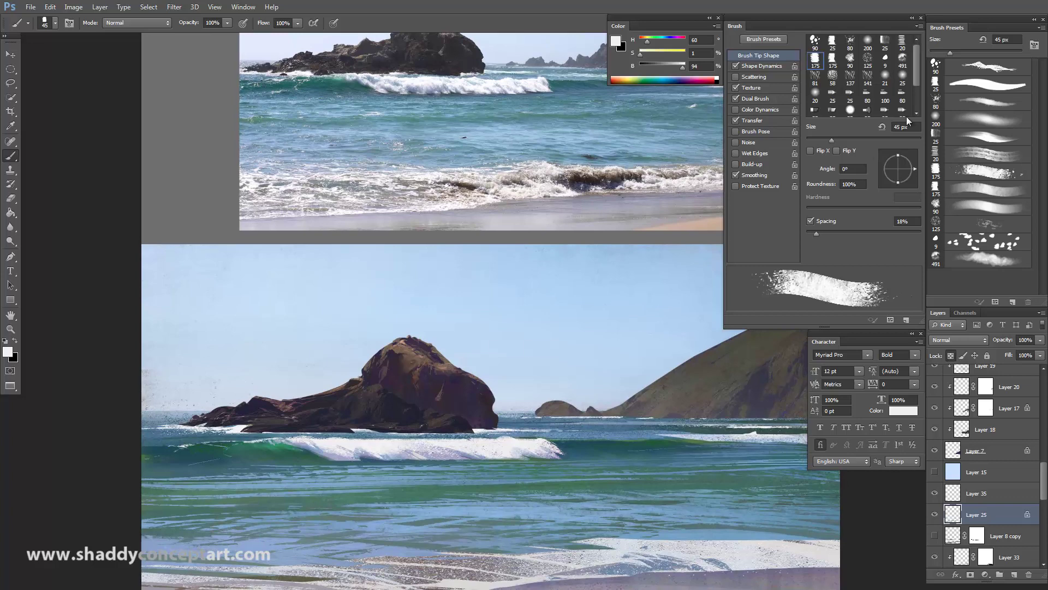
Switch to the flat angular brush at 45 px and sample blue, H 218, S 32, B 73, from the foam's lower edge.
{"action": "left_click", "coordinate": [966, 63]}
{"action": "left_click", "coordinate": [469, 454], "text": "alt"}
{"action": "key", "text": "bracketleft"}
{"action": "key", "text": "bracketleft"}
{"action": "key", "text": "bracketleft"}
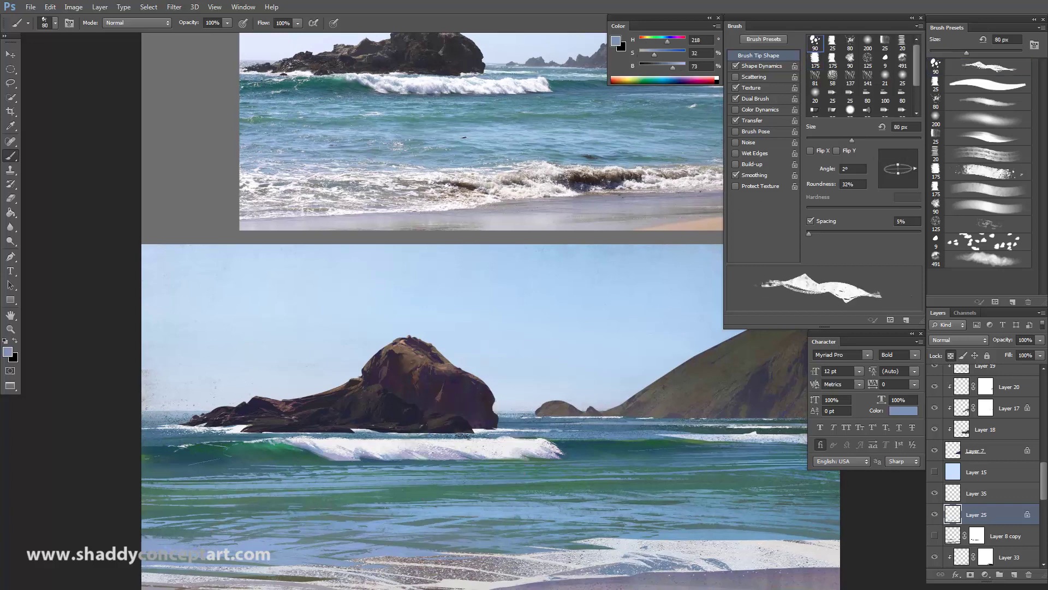
{"action": "key", "text": "bracketleft"}
{"action": "key", "text": "bracketleft"}
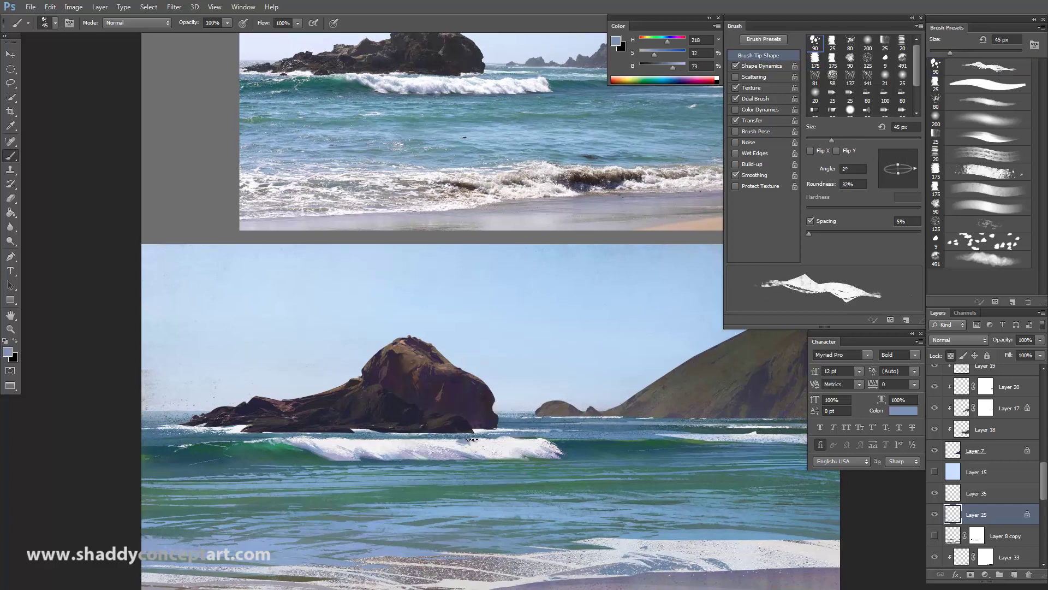
Shade the middle and right of the foam with the flat brush, sampling lavender, H 247, S 18, B 76, and off-white, H 224, S 5, B 92, at 30 px.
{"action": "left_click", "coordinate": [458, 450], "text": "alt"}
{"action": "mouse_move", "coordinate": [460, 446]}
{"action": "left_mouse_down"}
{"action": "mouse_move", "coordinate": [428, 458]}
{"action": "mouse_move", "coordinate": [421, 445]}
{"action": "left_mouse_up"}
{"action": "key", "text": "bracketleft"}
{"action": "key", "text": "bracketleft"}
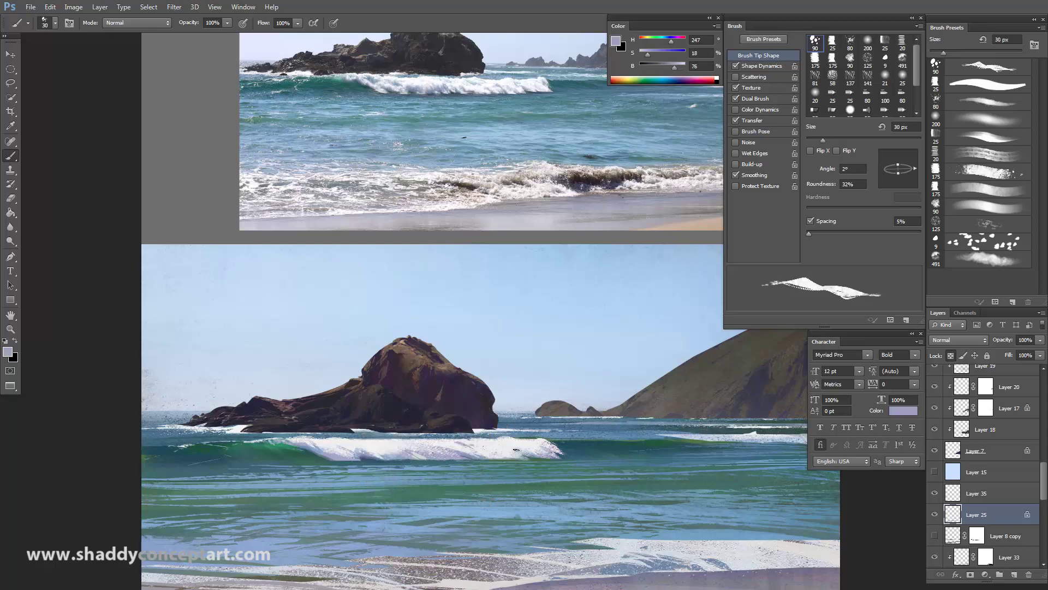
{"action": "left_click", "coordinate": [463, 439], "text": "alt"}
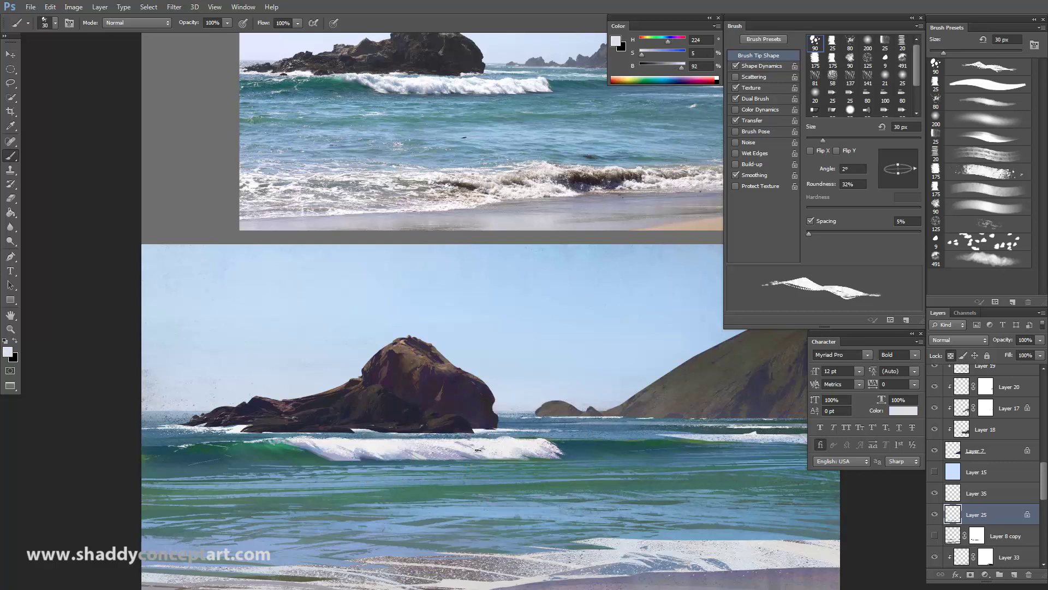
{"action": "left_click_drag", "start_coordinate": [529, 450], "coordinate": [521, 450]}
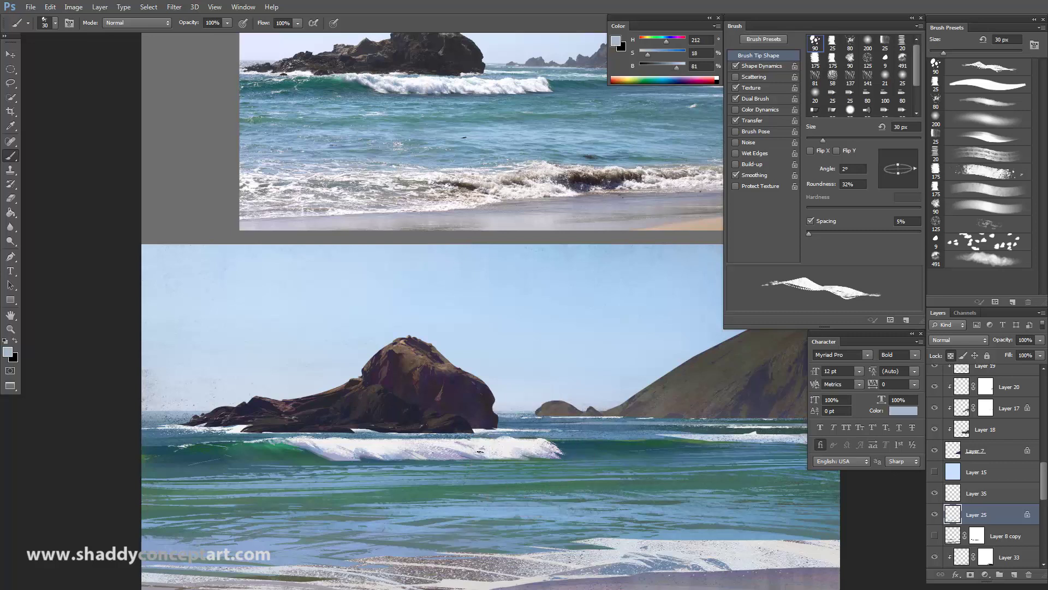
Switch to the smooth textured brush at 20 px and sample near-white, B 93, from the upper foam for softening it.
{"action": "left_click", "coordinate": [969, 193]}
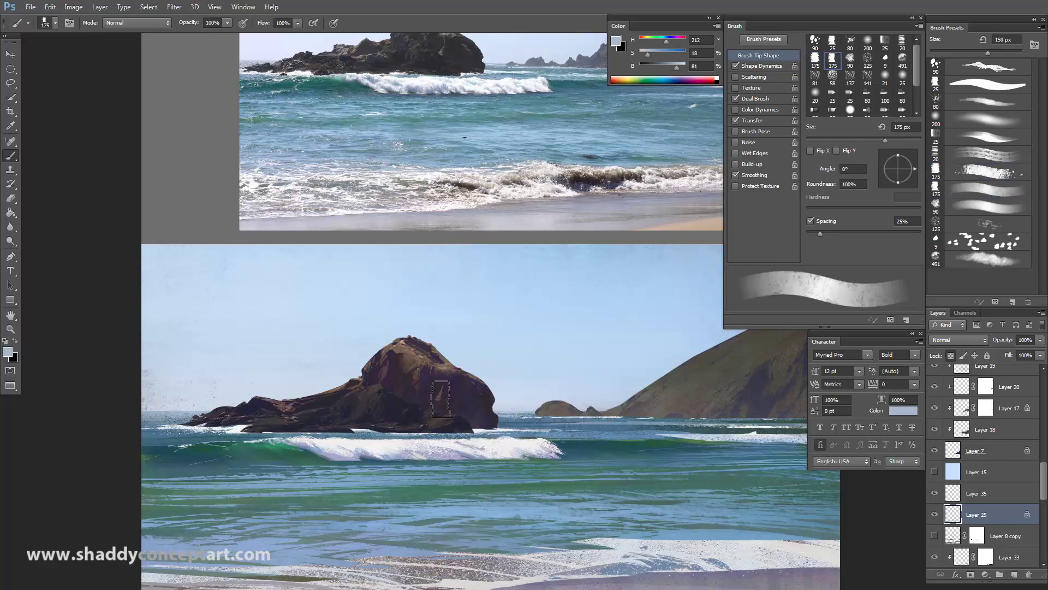
{"action": "key", "text": "bracketleft"}
{"action": "key", "text": "bracketleft"}
{"action": "key", "text": "bracketleft"}
{"action": "key", "text": "bracketleft"}
{"action": "key", "text": "bracketleft"}
{"action": "key", "text": "bracketleft"}
{"action": "key", "text": "bracketleft"}
{"action": "key", "text": "bracketleft"}
{"action": "key", "text": "bracketleft"}
{"action": "key", "text": "bracketleft"}
{"action": "key", "text": "bracketleft"}
{"action": "key", "text": "bracketleft"}
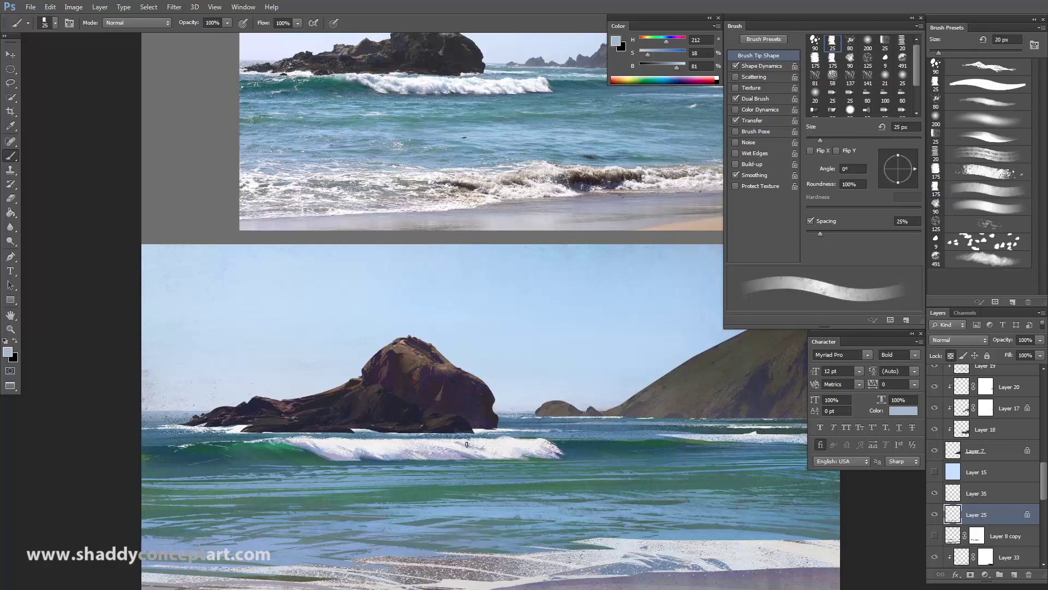
{"action": "left_click", "coordinate": [481, 438], "text": "alt"}
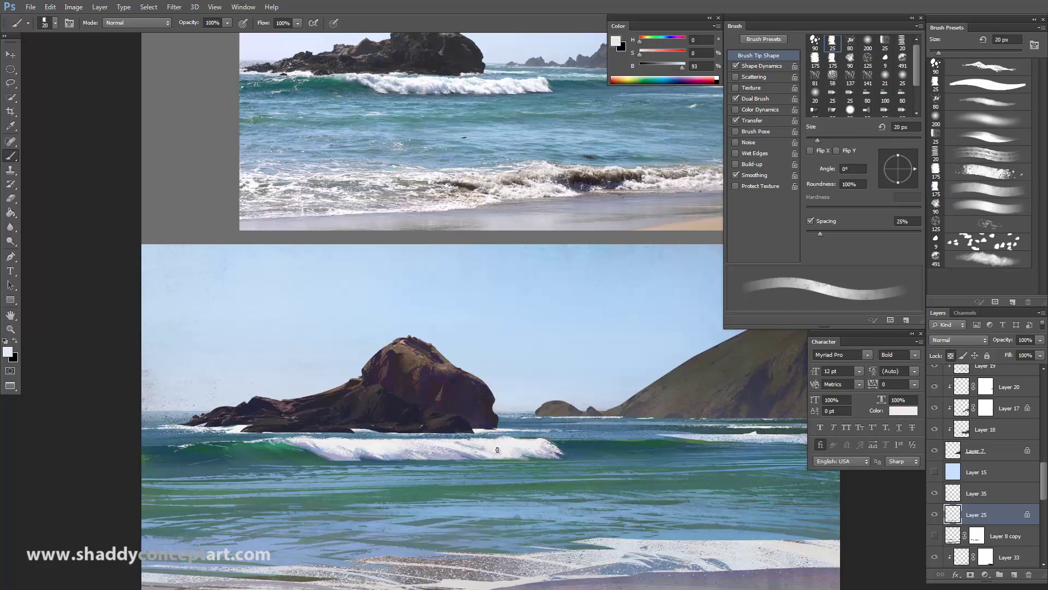
Switch to the speckled brush at 35 px and sample blue, H 220, S 29, B 75, from the foam's shaded middle.
{"action": "left_click", "coordinate": [972, 173]}
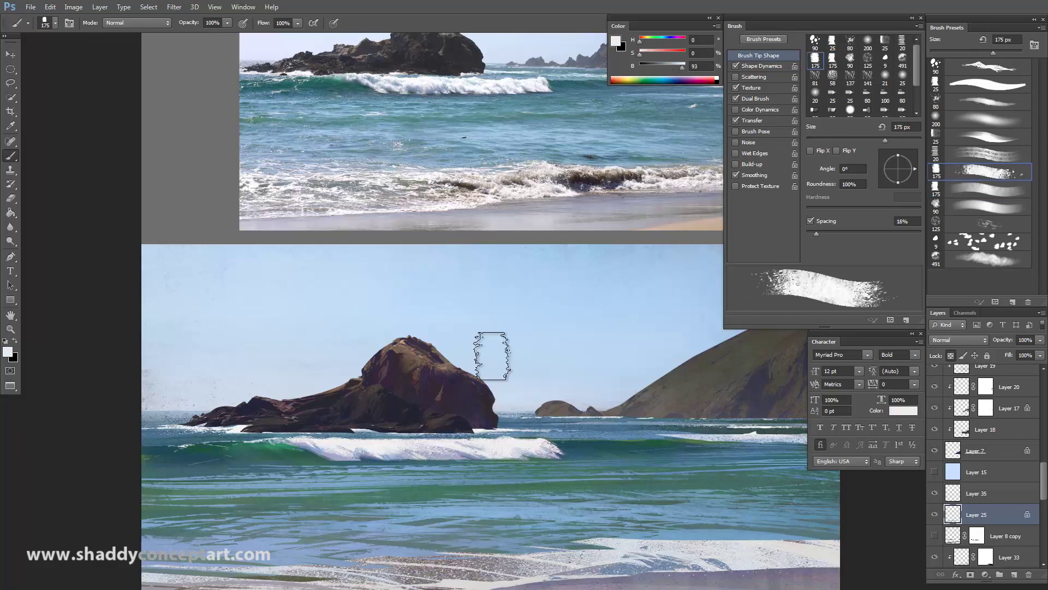
{"action": "left_click", "coordinate": [475, 445], "text": "alt"}
{"action": "key", "text": "bracketleft"}
{"action": "key", "text": "bracketleft"}
{"action": "key", "text": "bracketleft"}
{"action": "key", "text": "bracketleft"}
{"action": "key", "text": "bracketleft"}
{"action": "key", "text": "bracketleft"}
{"action": "key", "text": "bracketleft"}
{"action": "key", "text": "bracketleft"}
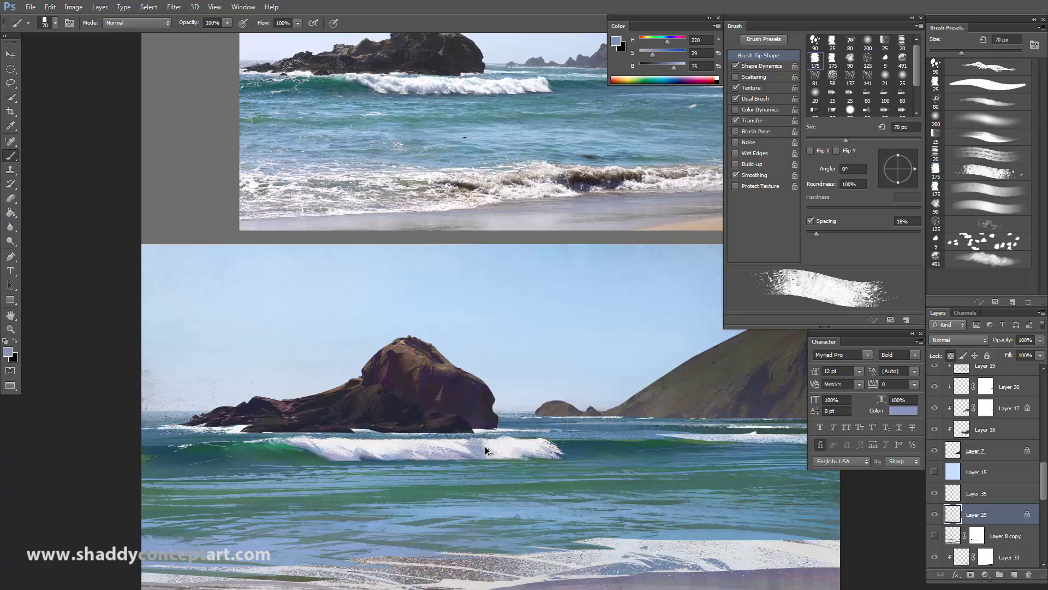
{"action": "key", "text": "bracketleft"}
{"action": "key", "text": "bracketleft"}
{"action": "key", "text": "bracketleft"}
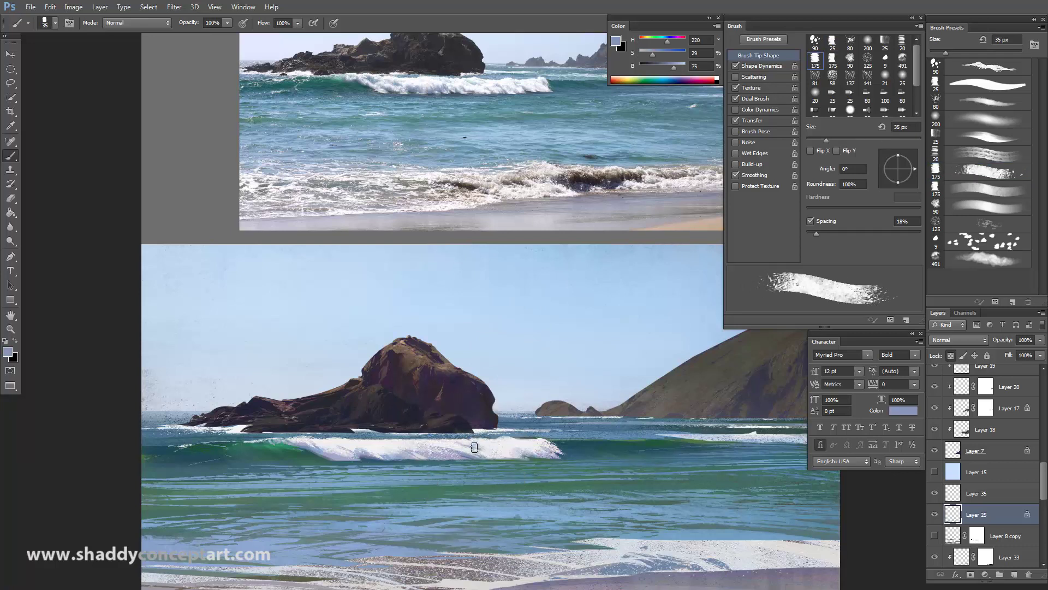
Touch up the middle of the foam with sampled near-white, H 213, S 5, B 94, reducing the speckled brush to 20 px.
{"action": "left_click", "coordinate": [478, 449], "text": "alt"}
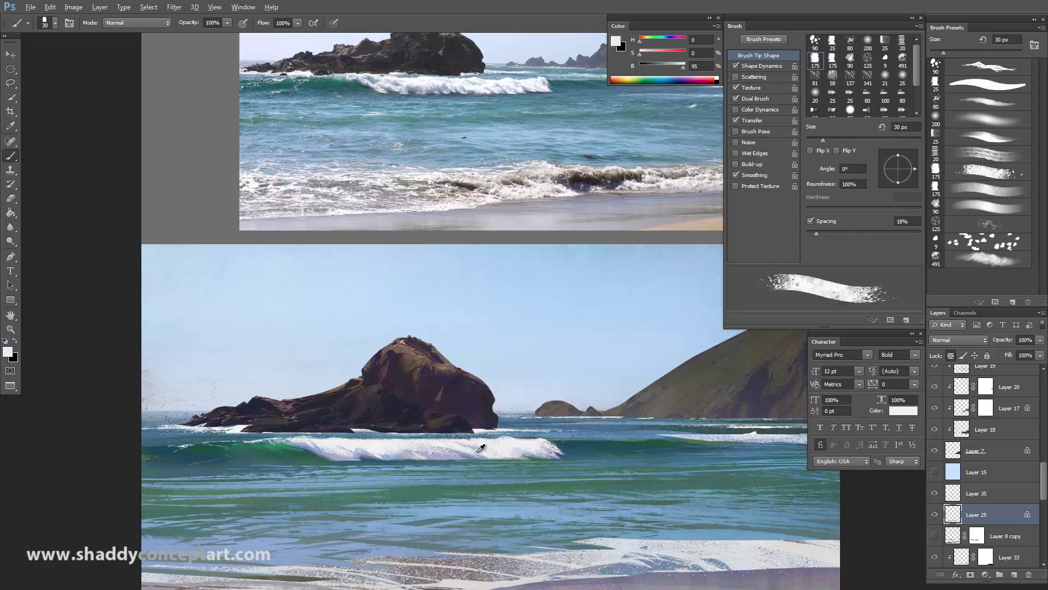
{"action": "left_click", "coordinate": [481, 451], "text": "alt"}
{"action": "key", "text": "bracketleft"}
{"action": "left_click", "coordinate": [464, 448], "text": "alt"}
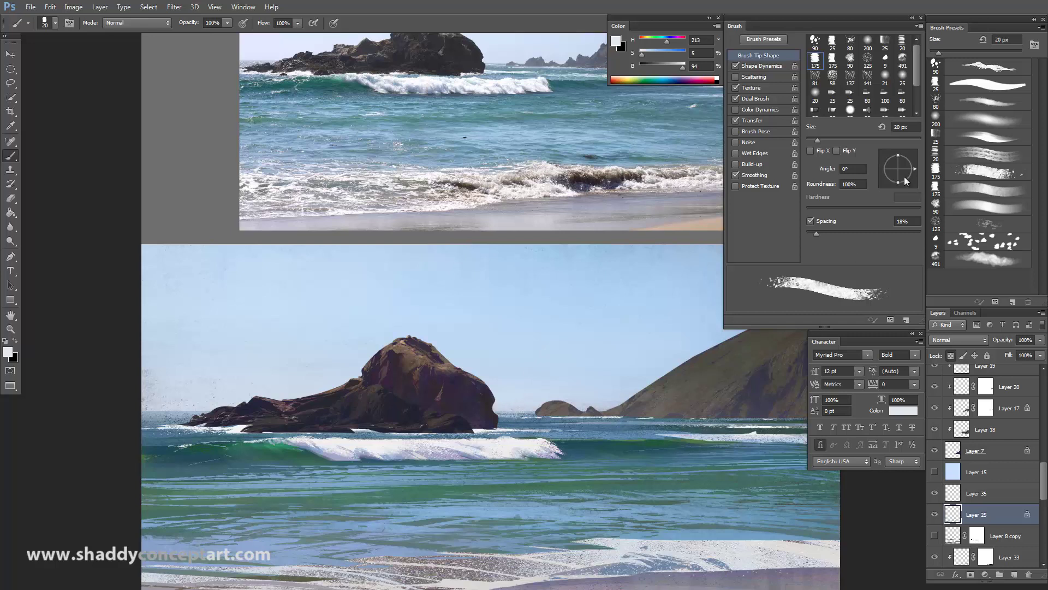
Switch to the flat angular brush, sample blue, H 217, S 31, B 75, from the foam, and reduce the brush below 70 px.
{"action": "left_click", "coordinate": [982, 68]}
{"action": "left_click", "coordinate": [507, 440], "text": "alt"}
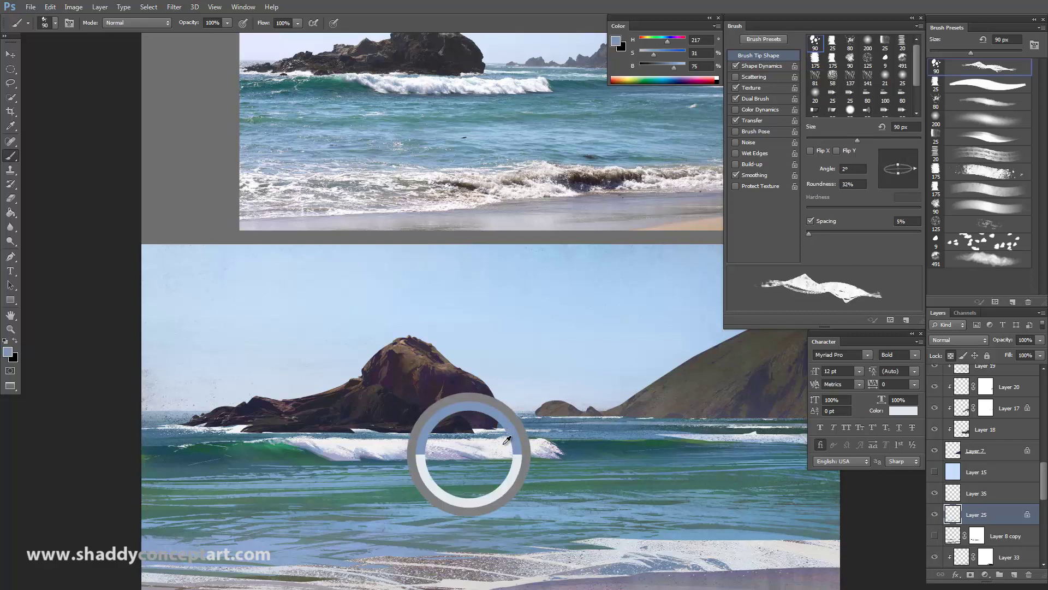
{"action": "key", "text": "bracketleft"}
{"action": "key", "text": "bracketleft"}
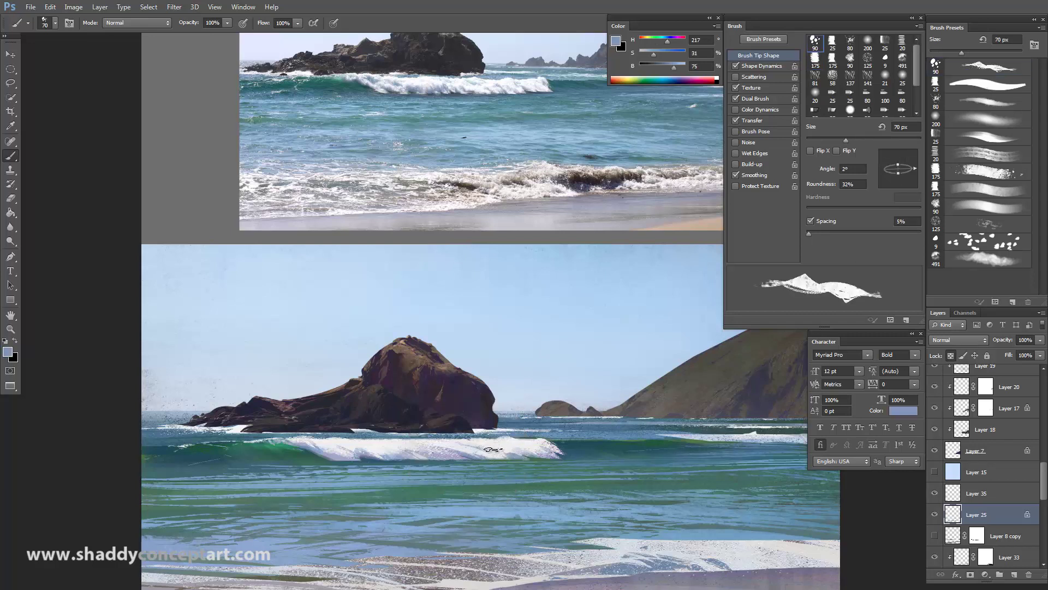
{"action": "key", "text": "bracketleft"}
{"action": "key", "text": "bracketleft"}
{"action": "key", "text": "bracketleft"}
Switch to the speckled brush and shade the foam's right end with sampled blues, H 218, S 29, B 59 and H 230, S 31, B 66, shrinking the brush below 35 px.
{"action": "left_click", "coordinate": [961, 168]}
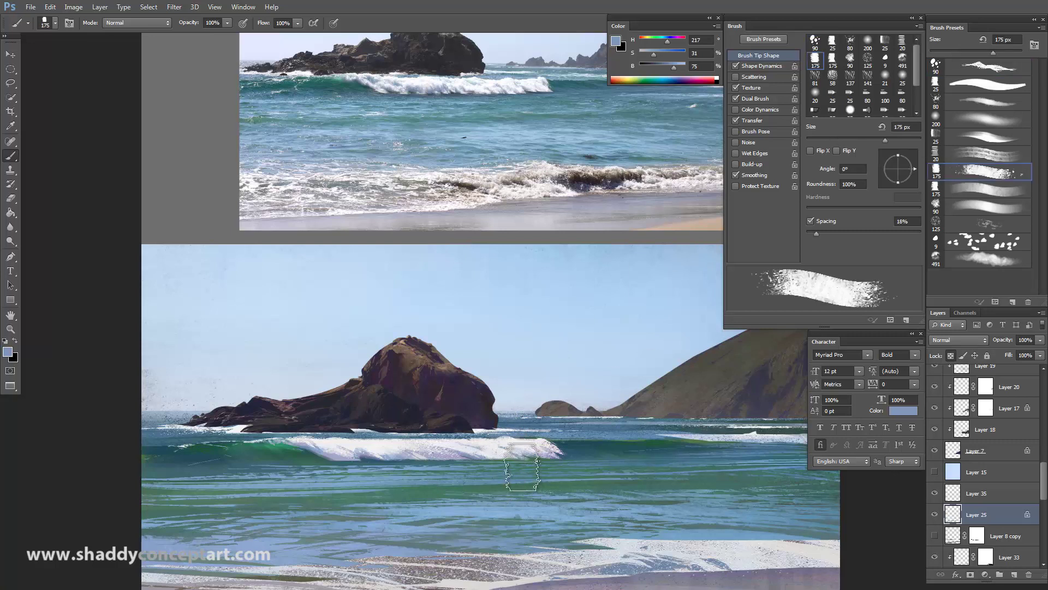
{"action": "left_click", "coordinate": [534, 455], "text": "alt"}
{"action": "key", "text": "bracketleft"}
{"action": "key", "text": "bracketleft"}
{"action": "key", "text": "bracketleft"}
{"action": "key", "text": "bracketleft"}
{"action": "key", "text": "bracketleft"}
{"action": "key", "text": "bracketleft"}
{"action": "key", "text": "bracketleft"}
{"action": "key", "text": "bracketleft"}
{"action": "key", "text": "bracketleft"}
{"action": "key", "text": "bracketleft"}
{"action": "key", "text": "bracketleft"}
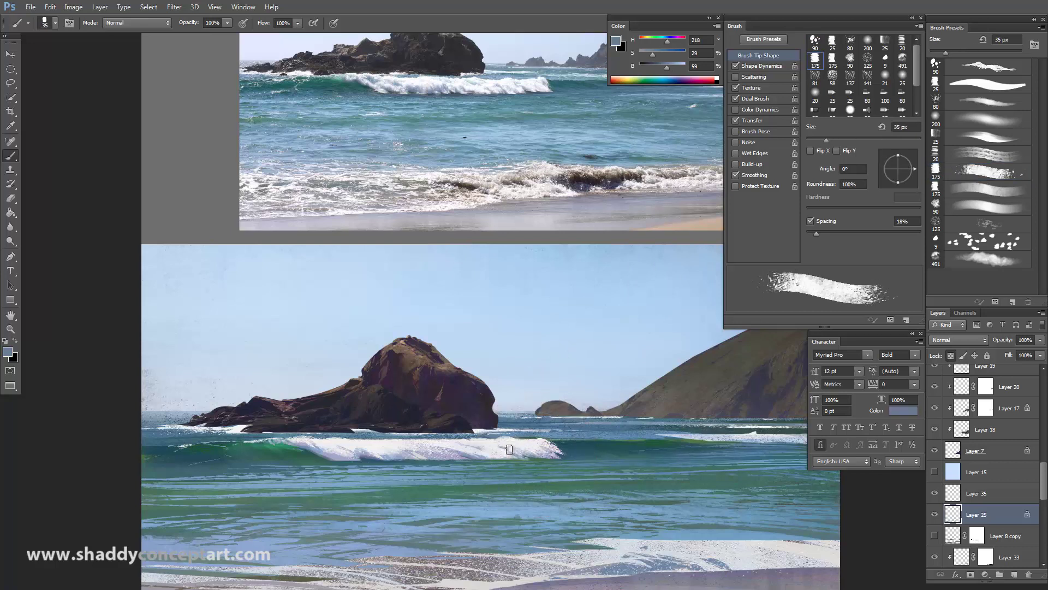
{"action": "left_click", "coordinate": [534, 456], "text": "alt"}
{"action": "key", "text": "bracketleft"}
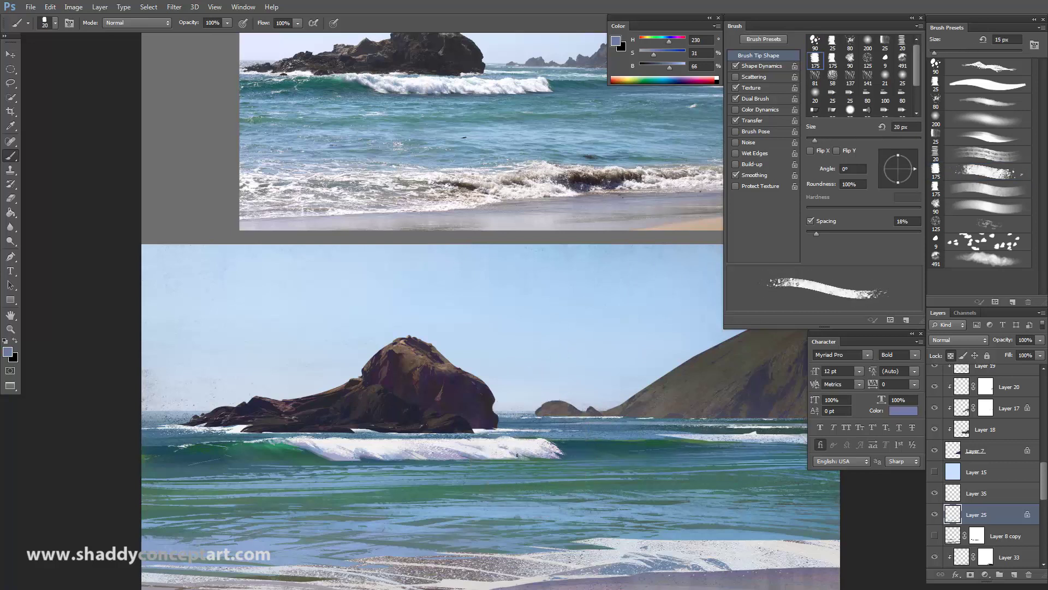
Blend the foam's right end with the smooth textured brush at 25 px, sampling grey-blue, H 207, S 26, B 69, and near-white, H 300, S 1, B 95.
{"action": "left_click", "coordinate": [978, 138]}
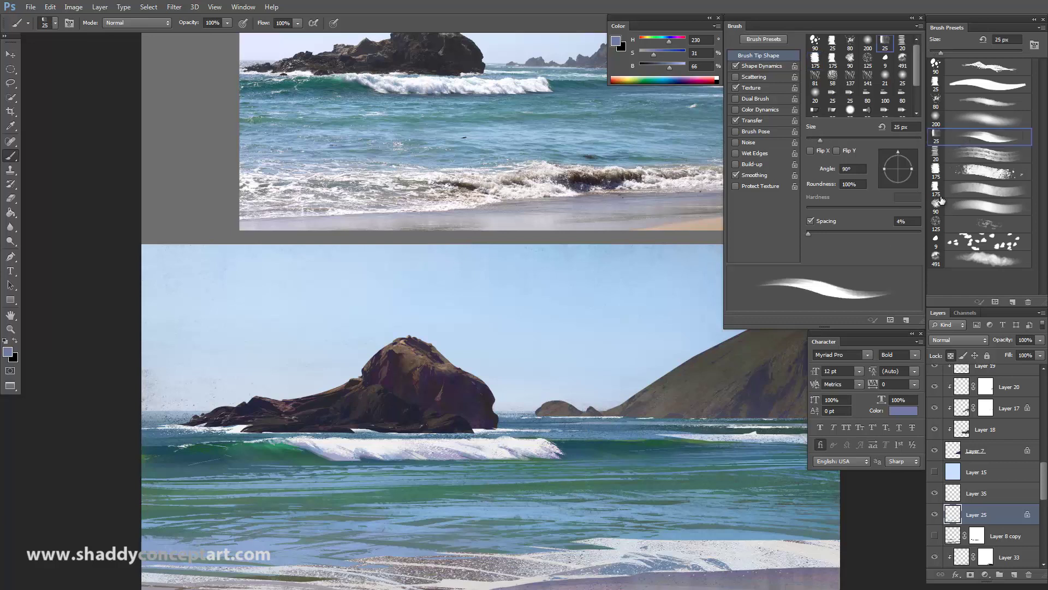
{"action": "left_click", "coordinate": [982, 188]}
{"action": "left_click", "coordinate": [532, 453], "text": "alt"}
{"action": "left_click", "coordinate": [531, 454], "text": "alt"}
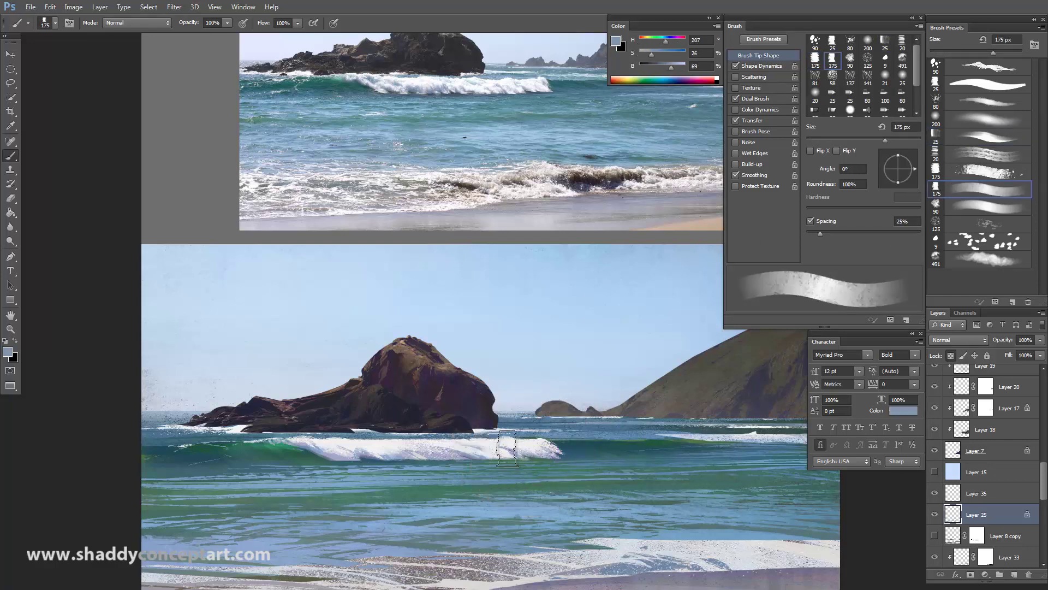
{"action": "key", "text": "bracketleft"}
{"action": "key", "text": "bracketleft"}
{"action": "key", "text": "bracketleft"}
{"action": "key", "text": "bracketleft"}
{"action": "key", "text": "bracketleft"}
{"action": "key", "text": "bracketleft"}
{"action": "key", "text": "bracketleft"}
{"action": "key", "text": "bracketleft"}
{"action": "key", "text": "bracketleft"}
{"action": "key", "text": "bracketleft"}
{"action": "key", "text": "bracketleft"}
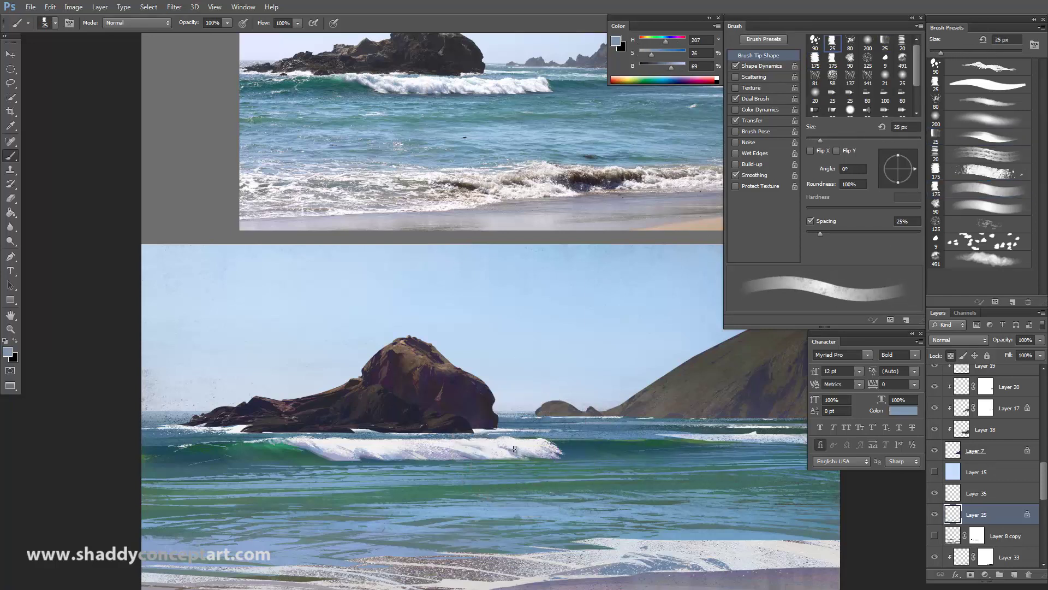
{"action": "left_click", "coordinate": [514, 449], "text": "alt"}
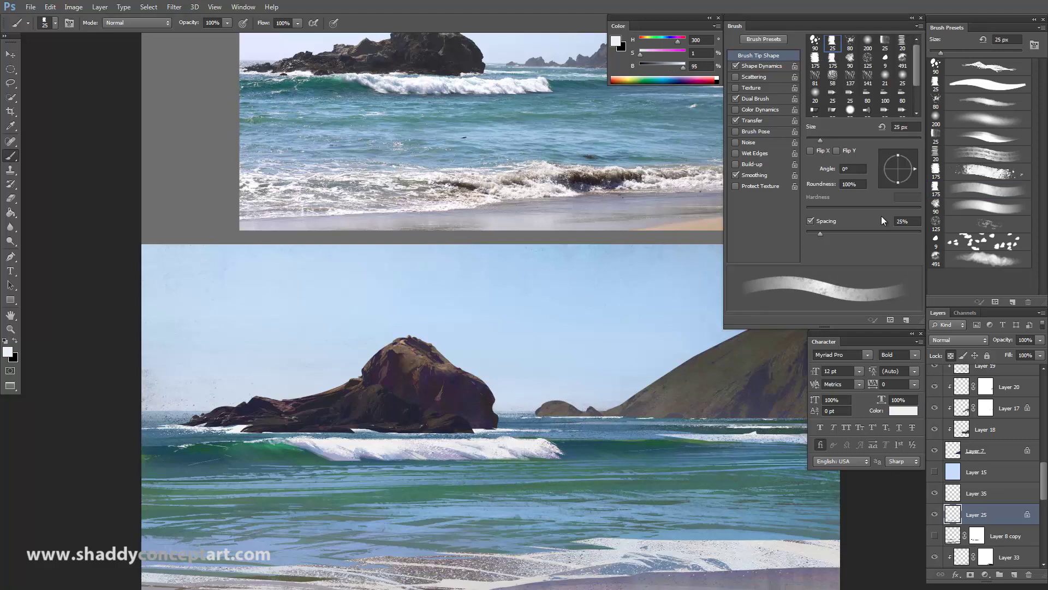
Texture the middle of the foam with the speckled brush, sampling blue, H 216, S 34, B 75, at 80 px and off-white, H 210, S 4, B 94, at 45 px.
{"action": "left_click", "coordinate": [977, 172]}
{"action": "left_click", "coordinate": [471, 453], "text": "alt"}
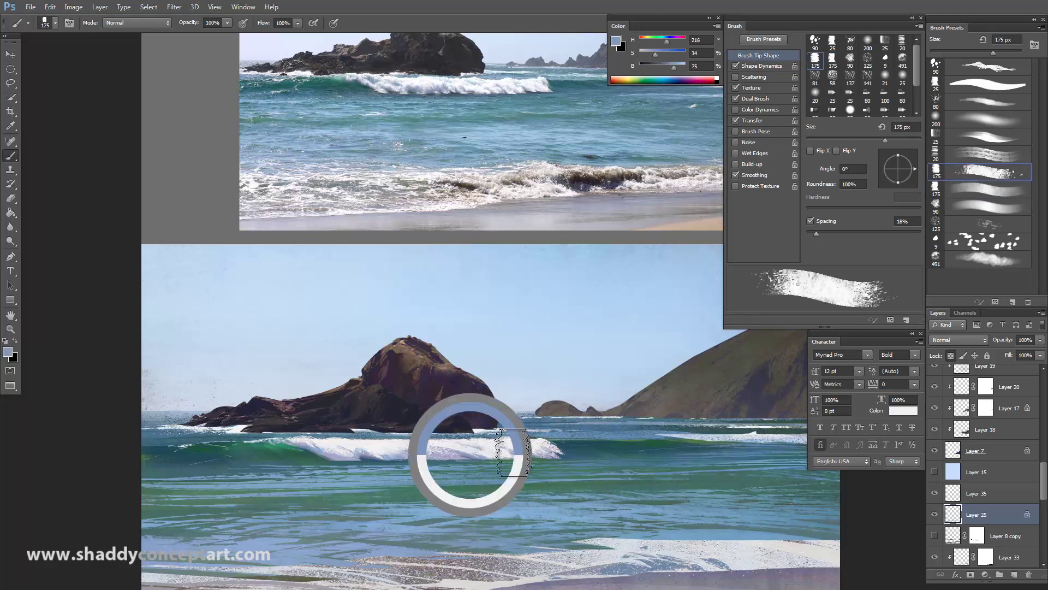
{"action": "key", "text": "bracketleft"}
{"action": "key", "text": "bracketleft"}
{"action": "key", "text": "bracketleft"}
{"action": "key", "text": "bracketleft"}
{"action": "key", "text": "bracketleft"}
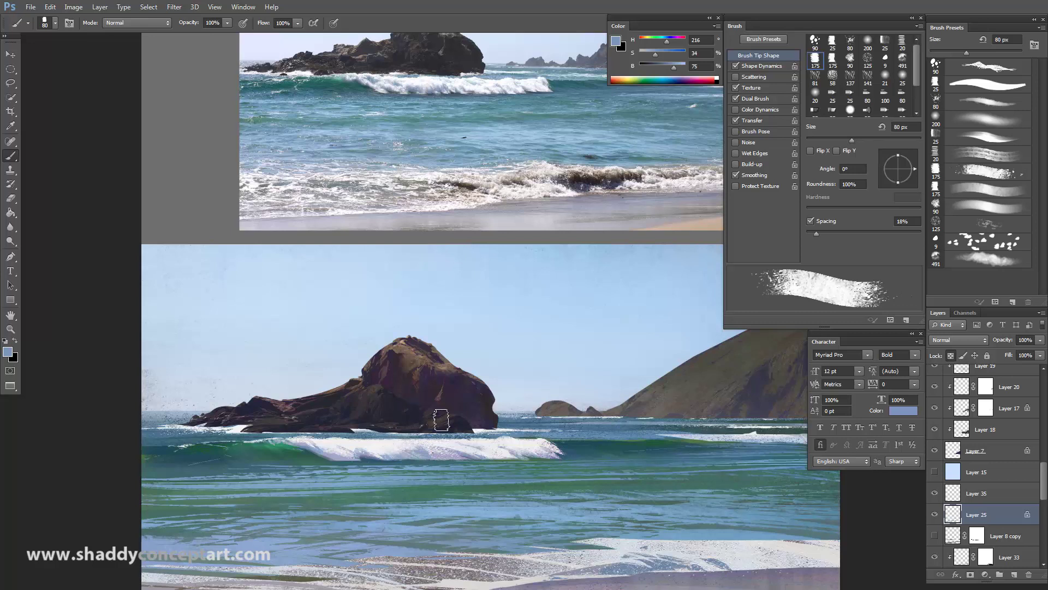
{"action": "left_click", "coordinate": [435, 444], "text": "alt"}
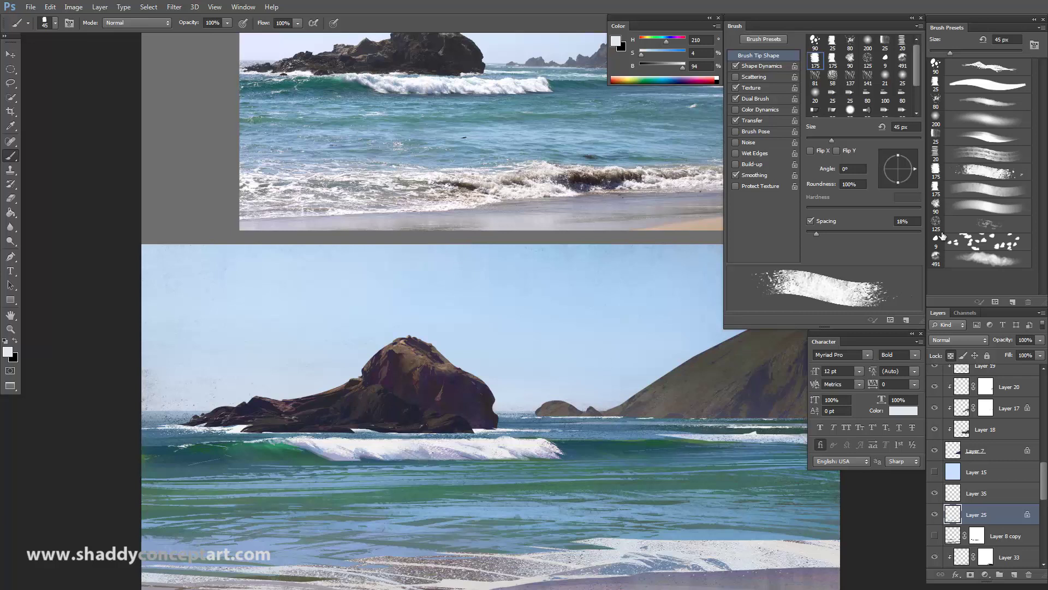
Switch to the smooth textured brush and reduce it to 35 px for painting off-white on the foam.
{"action": "left_click", "coordinate": [975, 191]}
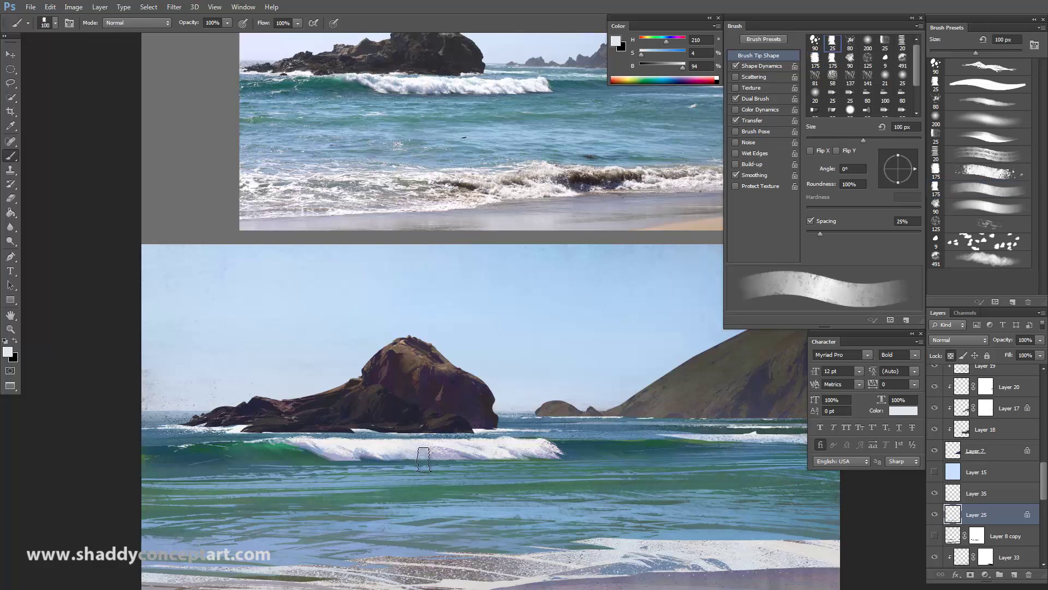
{"action": "key", "text": "bracketleft"}
{"action": "key", "text": "bracketleft"}
{"action": "key", "text": "bracketleft"}
{"action": "key", "text": "bracketleft"}
{"action": "key", "text": "bracketleft"}
{"action": "key", "text": "bracketleft"}
{"action": "key", "text": "bracketleft"}
{"action": "key", "text": "bracketleft"}
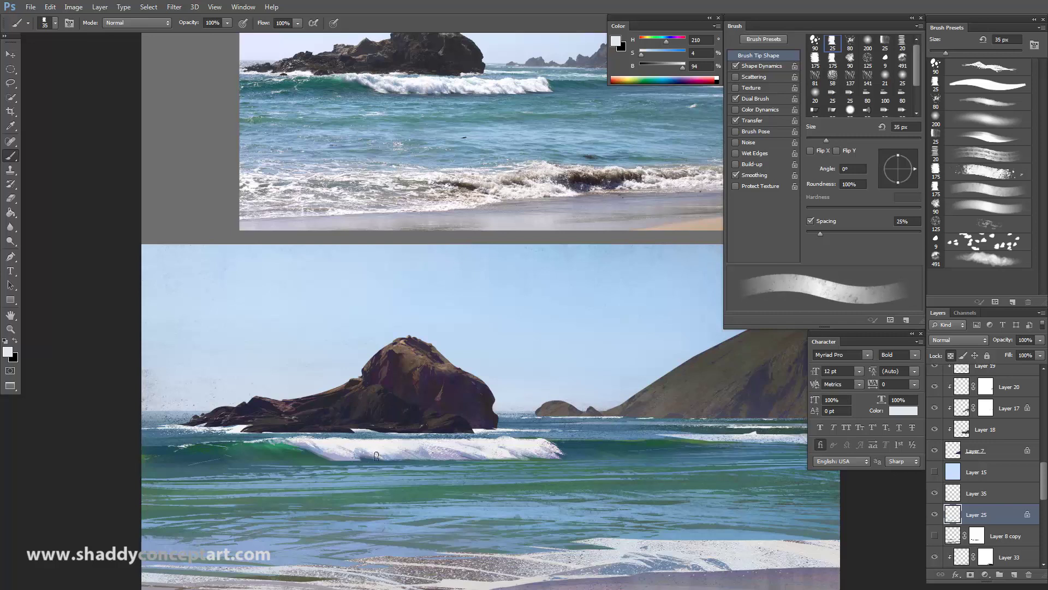
Switch to the speckled brush at 35 px and sample muted violet, H 239, S 23, B 67, from the foam's left part.
{"action": "left_click", "coordinate": [981, 171]}
{"action": "left_click", "coordinate": [349, 446], "text": "alt"}
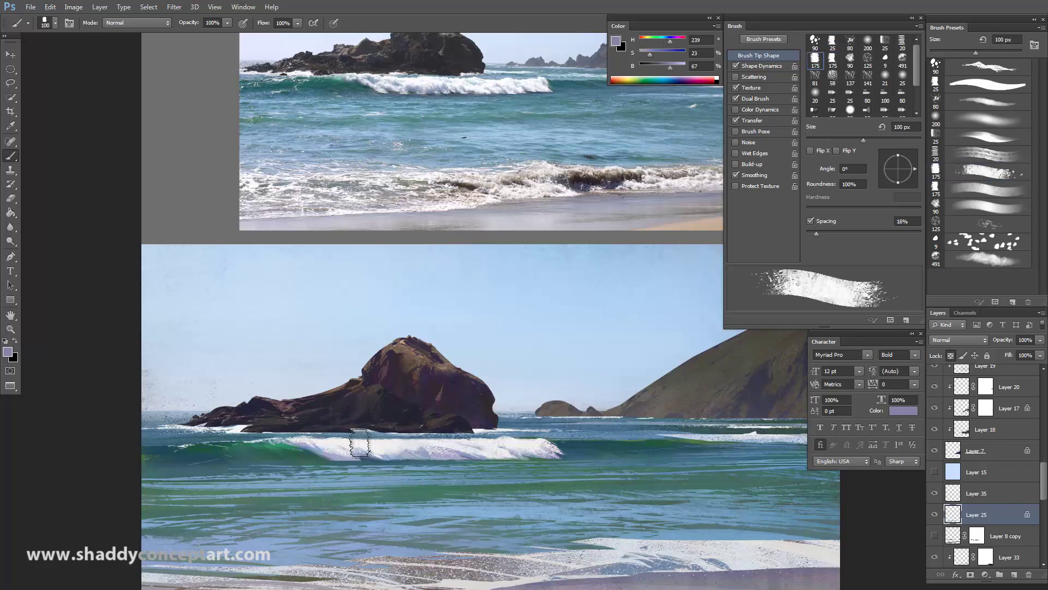
{"action": "key", "text": "bracketleft"}
{"action": "key", "text": "bracketleft"}
{"action": "key", "text": "bracketleft"}
{"action": "key", "text": "bracketleft"}
{"action": "key", "text": "bracketleft"}
{"action": "key", "text": "bracketleft"}
{"action": "key", "text": "bracketleft"}
{"action": "key", "text": "bracketleft"}
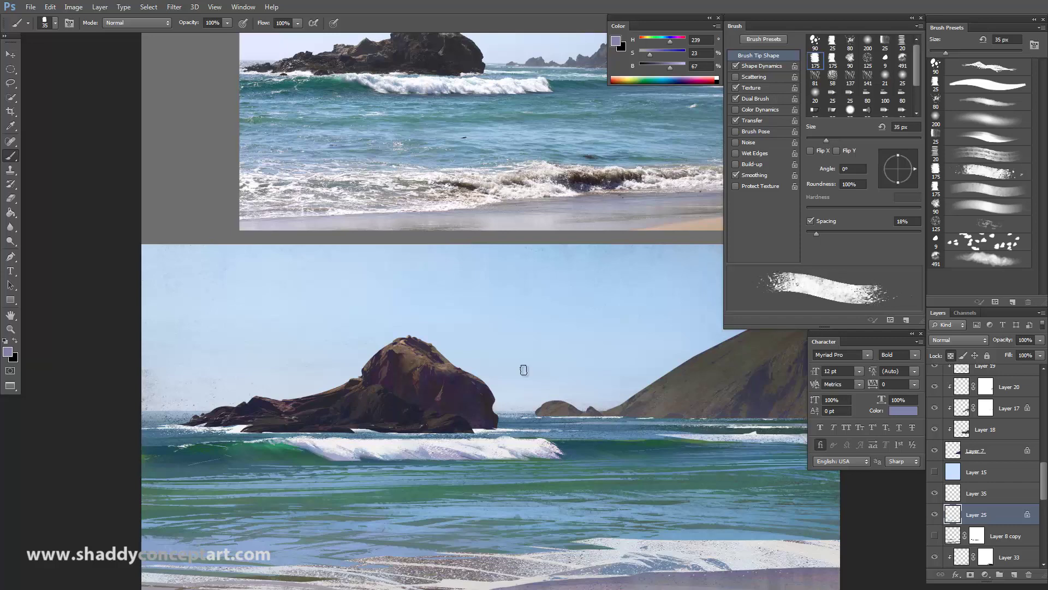
Compare the whole painting with the reference photo above it.
{"action": "key", "text": "ctrl+minus"}
{"action": "key", "text": "ctrl+minus"}
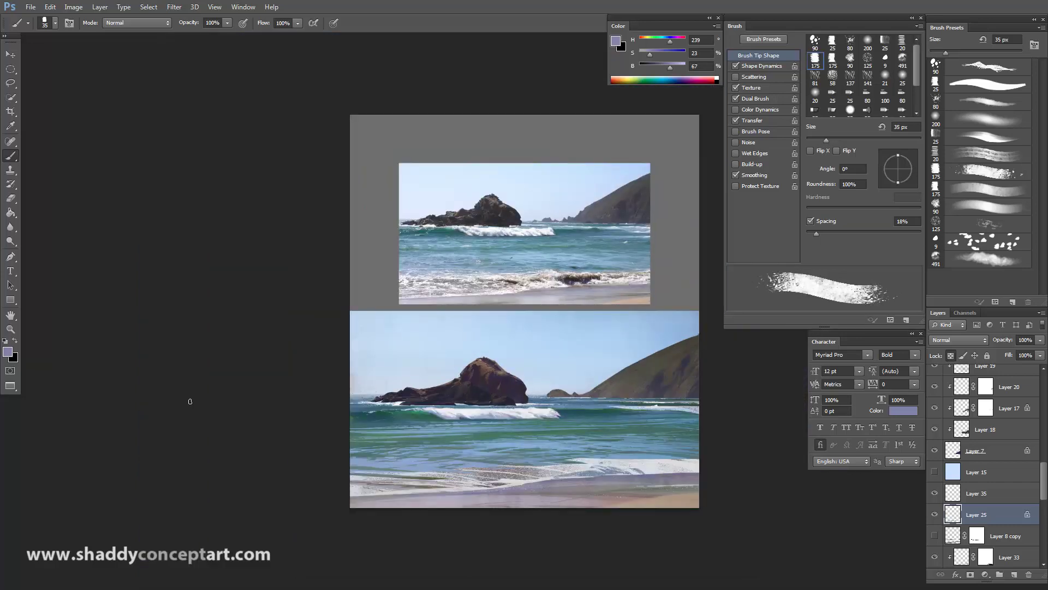
{"action": "key", "text": "ctrl+plus"}
{"action": "key", "text": "ctrl+plus"}
{"action": "key", "text": "ctrl+minus"}
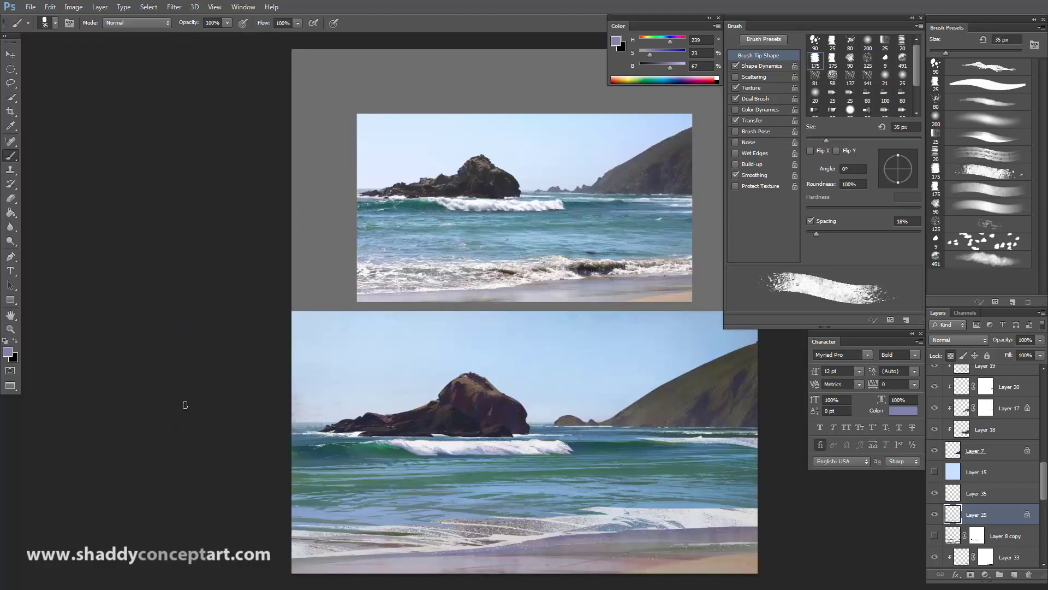
{"action": "key", "text": "ctrl+plus"}
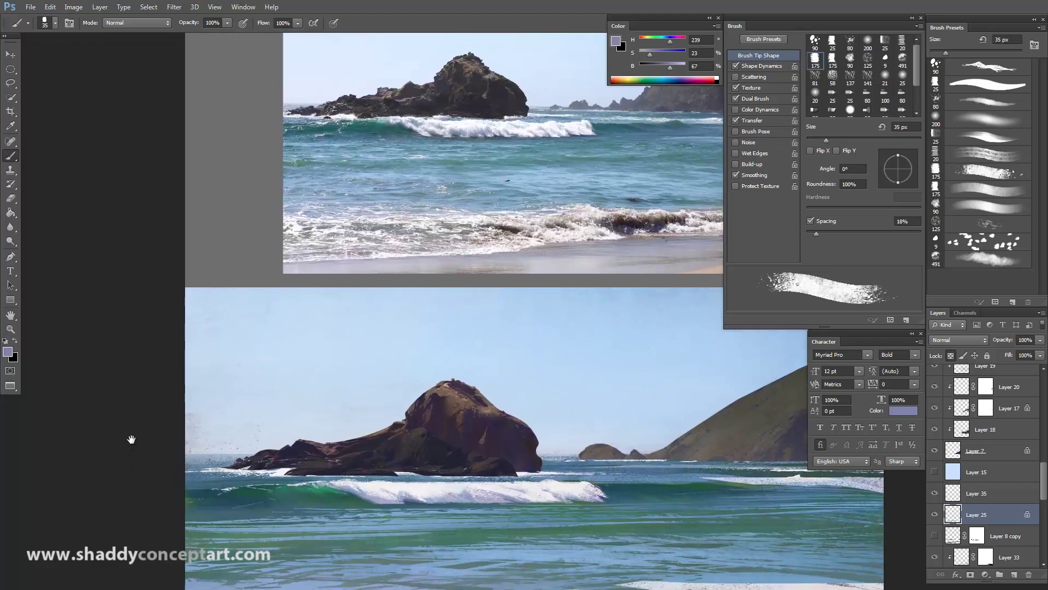
Toggle Layer 25's visibility to check the foam, and try a muted-violet stroke under its left part with the smooth textured brush.
{"action": "left_click", "coordinate": [934, 514]}
{"action": "left_click", "coordinate": [935, 514]}
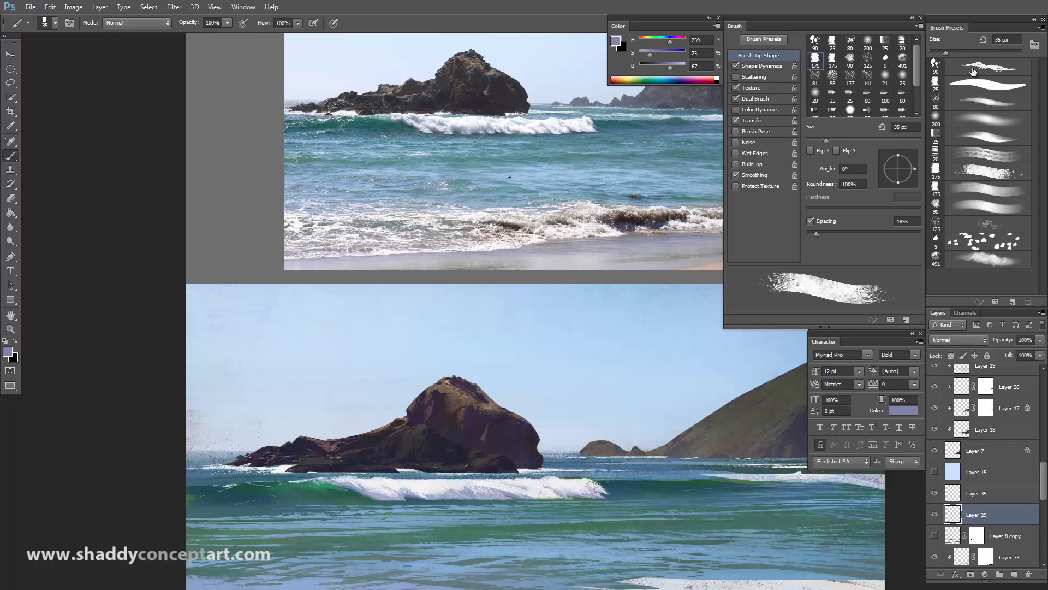
{"action": "left_click", "coordinate": [936, 101]}
{"action": "key", "text": "bracketleft"}
{"action": "key", "text": "bracketleft"}
{"action": "key", "text": "bracketleft"}
{"action": "key", "text": "bracketleft"}
{"action": "key", "text": "bracketleft"}
{"action": "key", "text": "bracketleft"}
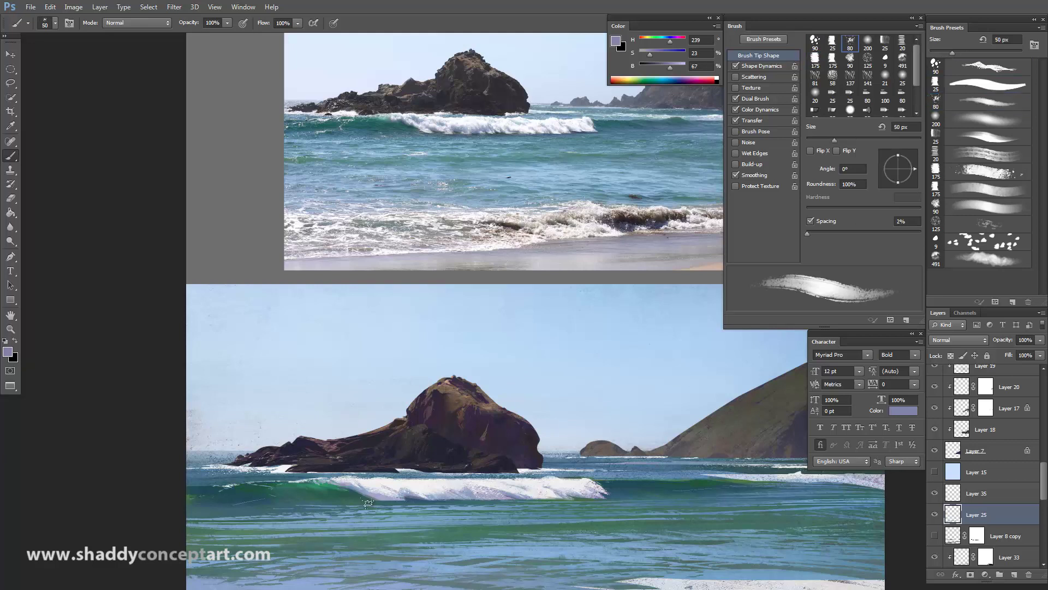
{"action": "left_click_drag", "start_coordinate": [349, 497], "coordinate": [405, 506]}
{"action": "key", "text": "ctrl+z"}
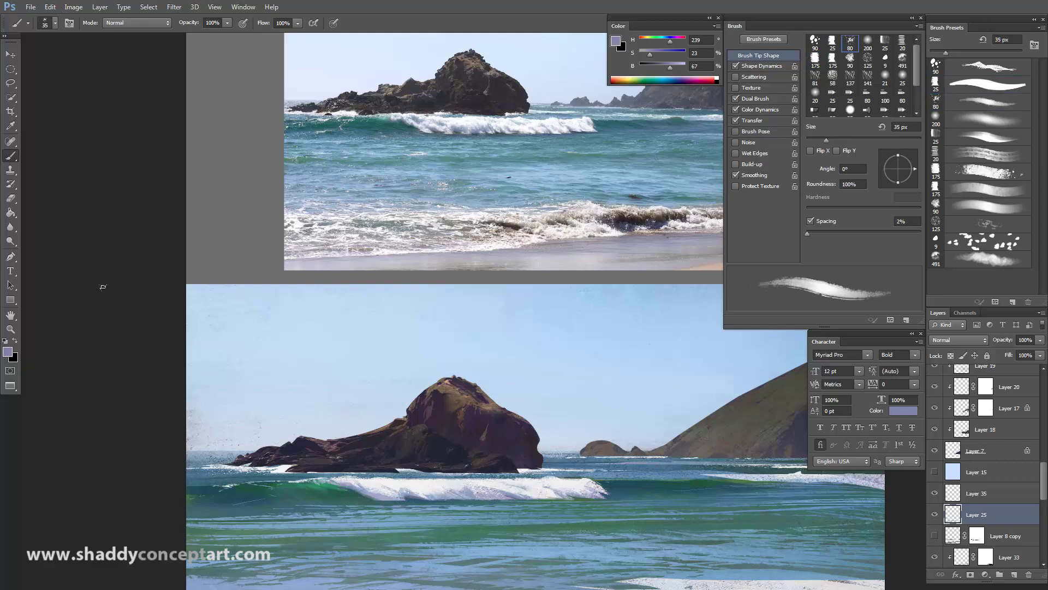
Switch to the Eraser with the smooth textured brush and reduce it to 35 px.
{"action": "left_click", "coordinate": [12, 200]}
{"action": "left_click", "coordinate": [983, 101]}
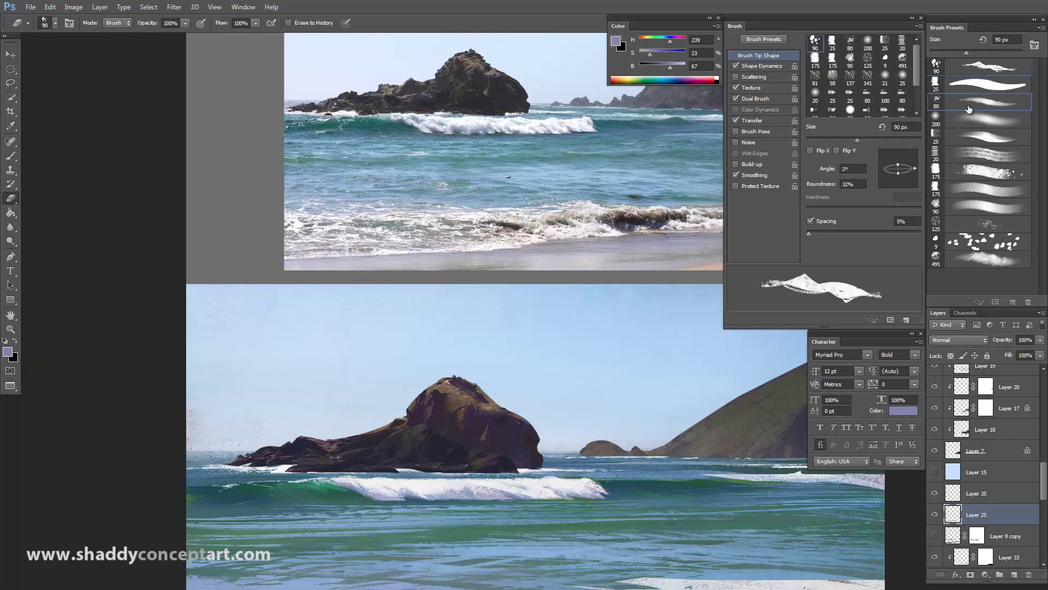
{"action": "key", "text": "bracketleft"}
{"action": "key", "text": "bracketleft"}
{"action": "key", "text": "bracketleft"}
{"action": "key", "text": "bracketleft"}
{"action": "key", "text": "bracketleft"}
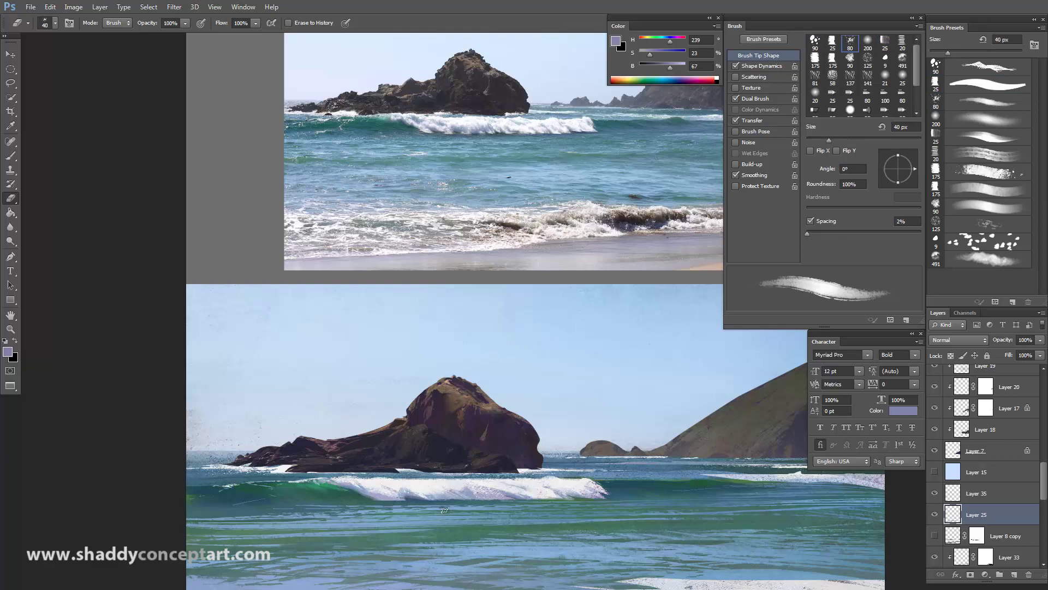
{"action": "key", "text": "bracketleft"}
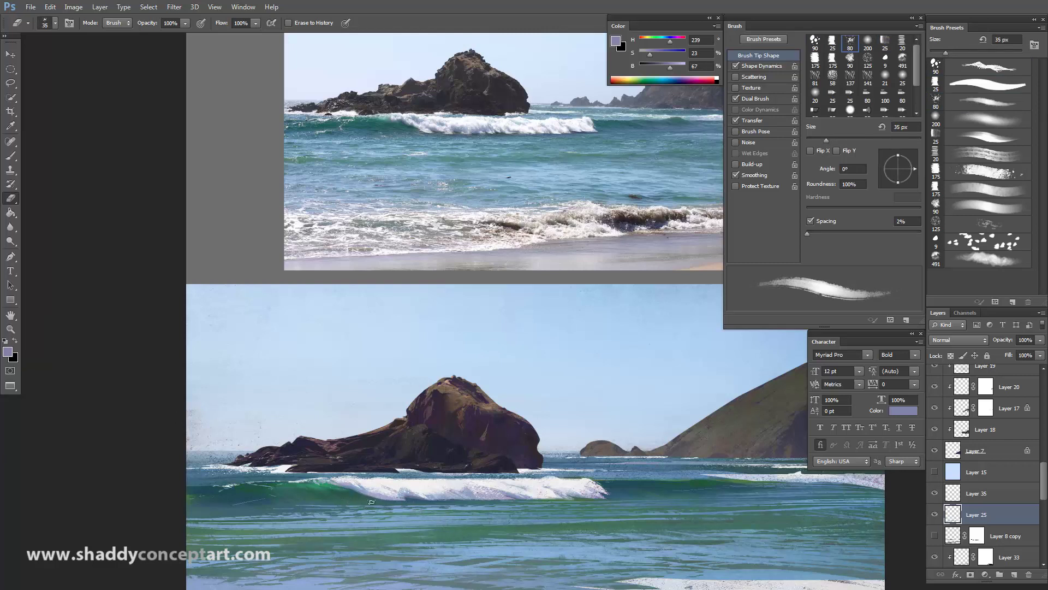
Erase along the foam's lower left edge on Layer 25 with the smooth textured eraser at 45 px and 40 px.
{"action": "key", "text": "ctrl+minus"}
{"action": "key", "text": "ctrl+minus"}
{"action": "key", "text": "ctrl+plus"}
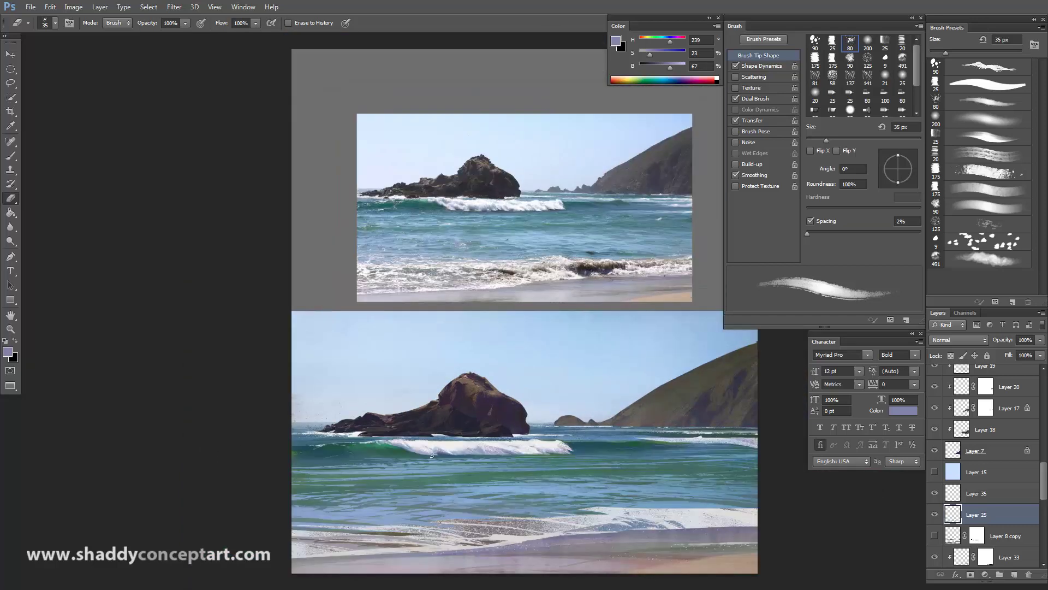
{"action": "key", "text": "bracketright"}
{"action": "key", "text": "bracketright"}
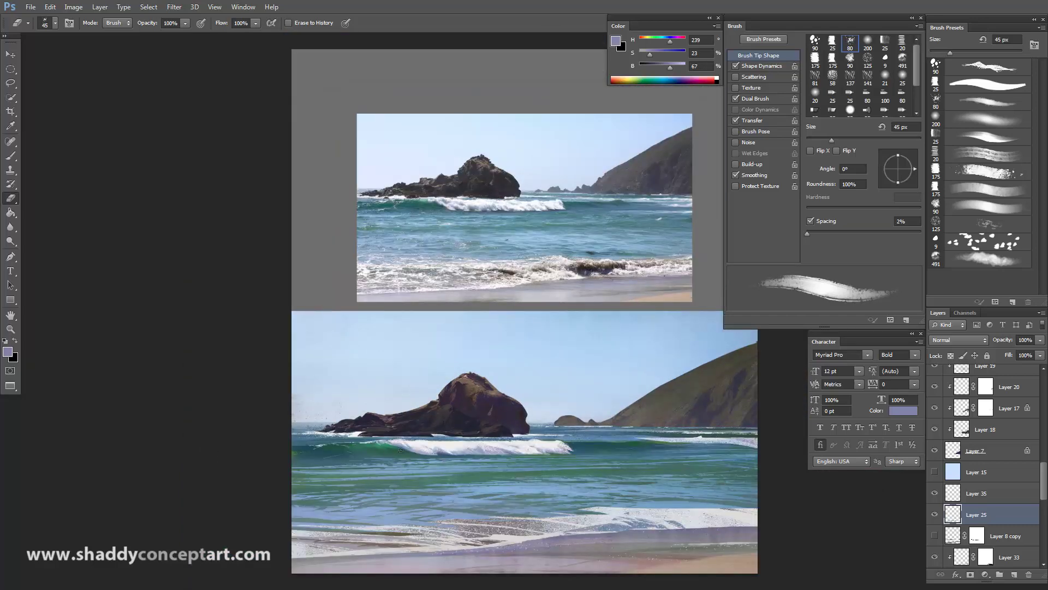
{"action": "key", "text": "bracketleft"}
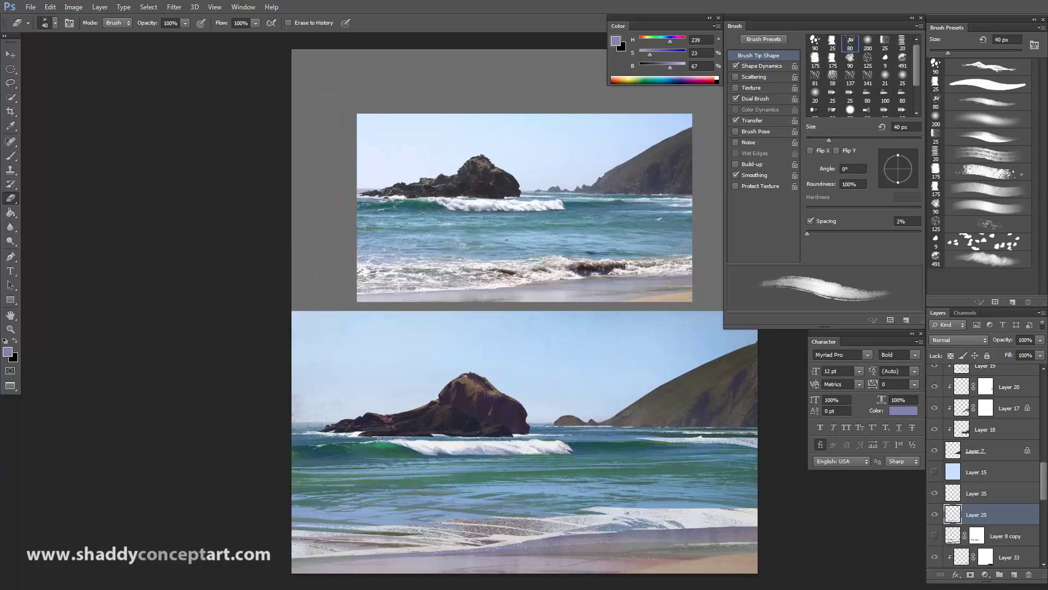
{"action": "left_click_drag", "start_coordinate": [398, 448], "coordinate": [386, 445]}
Try the flat hard-edged brush tip at 35 px for erasing beneath the foam.
{"action": "key", "text": "ctrl+plus"}
{"action": "key", "text": "ctrl+plus"}
{"action": "mouse_move", "coordinate": [195, 489]}
{"action": "left_mouse_down"}
{"action": "mouse_move", "coordinate": [309, 189]}
{"action": "mouse_move", "coordinate": [294, 190]}
{"action": "left_mouse_up"}
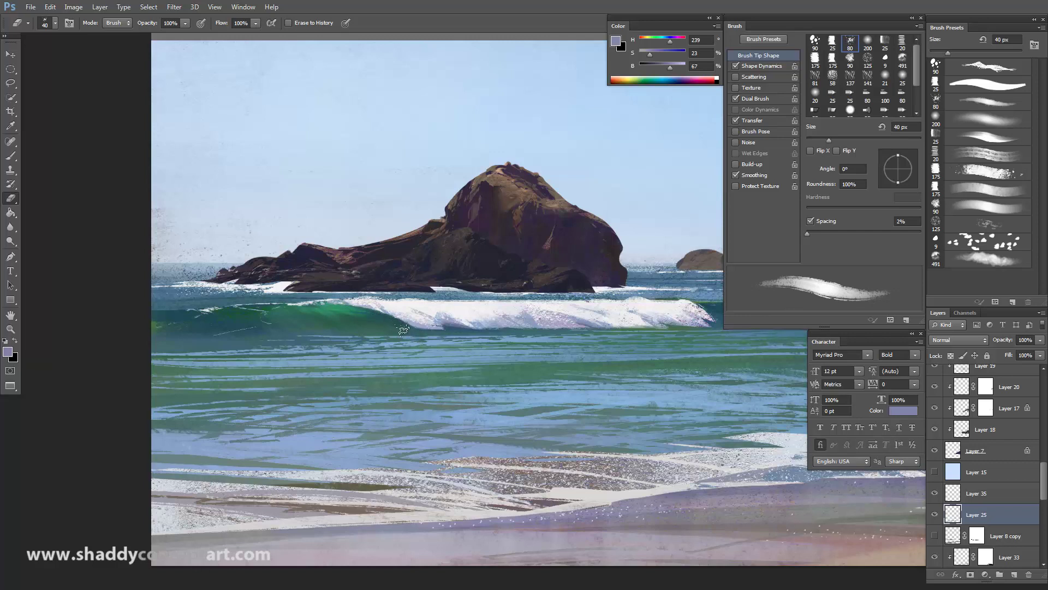
{"action": "key", "text": "comma"}
{"action": "key", "text": "bracketright"}
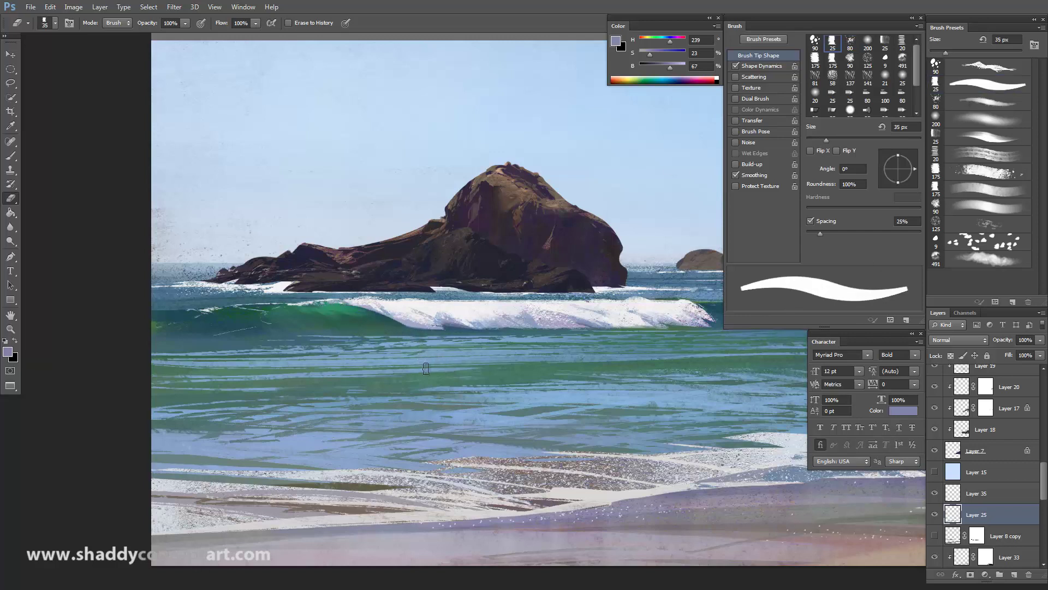
Return the eraser to the smooth textured brush and reduce it to 15 px for fine work on the foam's lower edge.
{"action": "key", "text": "period"}
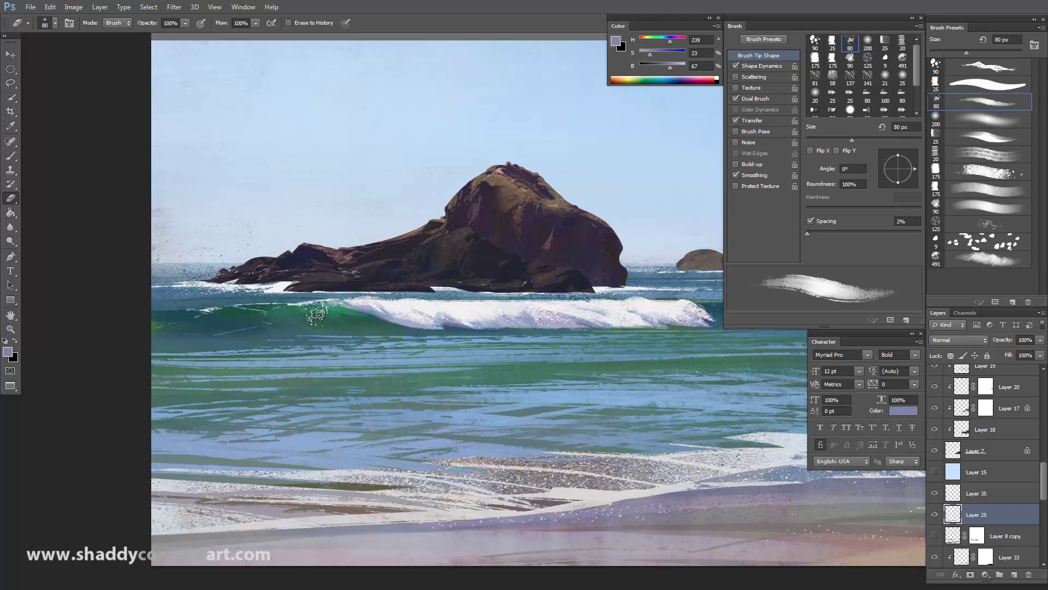
{"action": "key", "text": "bracketleft"}
{"action": "key", "text": "bracketleft"}
{"action": "key", "text": "bracketleft"}
{"action": "key", "text": "bracketleft"}
{"action": "key", "text": "ctrl+plus"}
{"action": "key", "text": "ctrl+plus"}
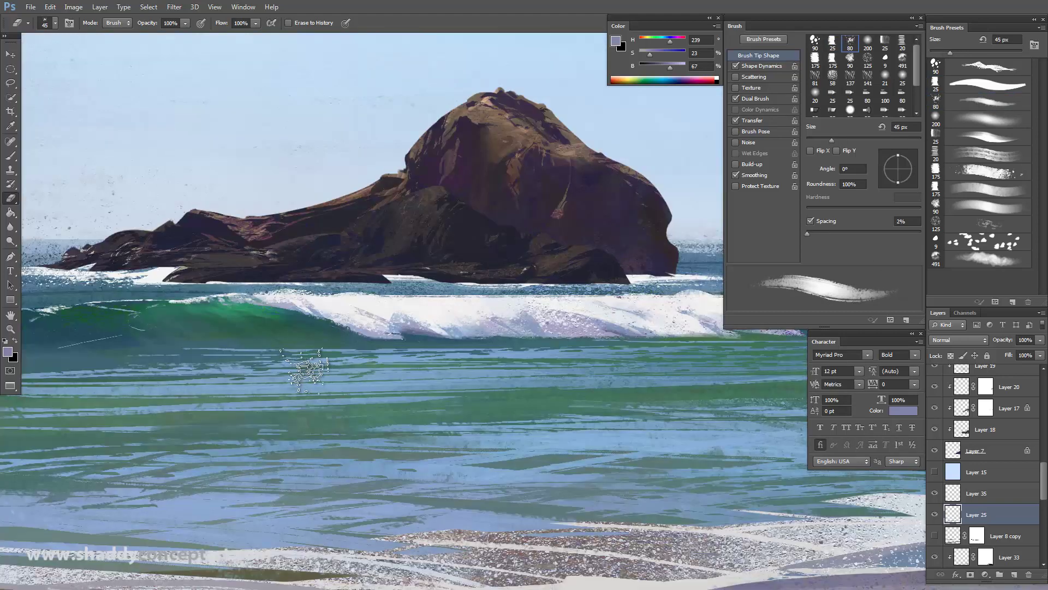
{"action": "key", "text": "bracketleft"}
{"action": "key", "text": "bracketleft"}
{"action": "key", "text": "bracketleft"}
{"action": "key", "text": "bracketleft"}
{"action": "key", "text": "bracketleft"}
{"action": "key", "text": "bracketleft"}
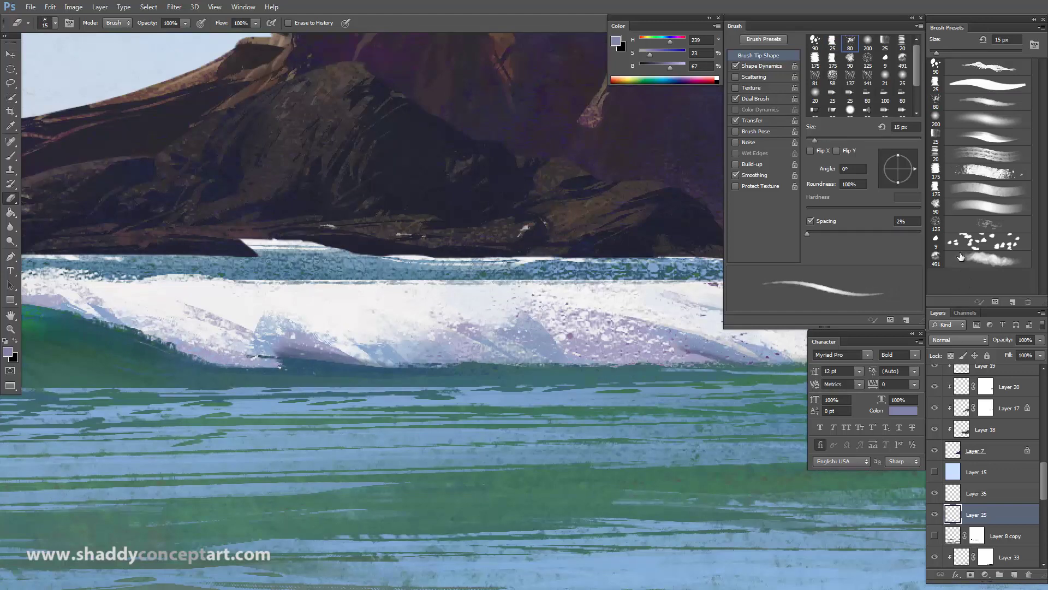
Enlarge the eraser to 40 px for trimming the foam's lower edge, with the reference photo in view.
{"action": "key", "text": "ctrl+0"}
{"action": "key", "text": "ctrl+minus"}
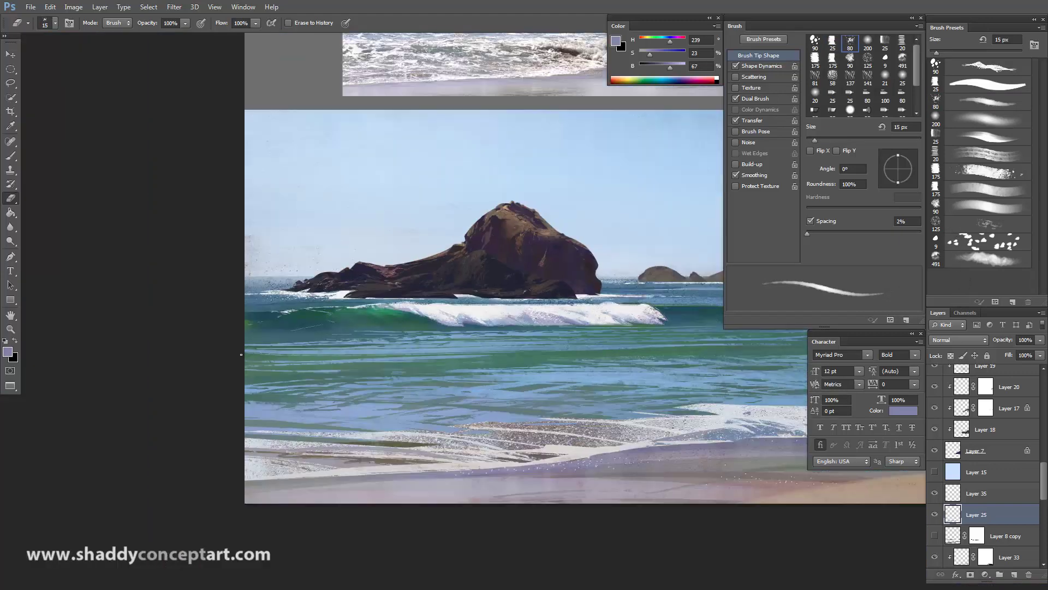
{"action": "left_click_drag", "start_coordinate": [367, 381], "coordinate": [377, 447]}
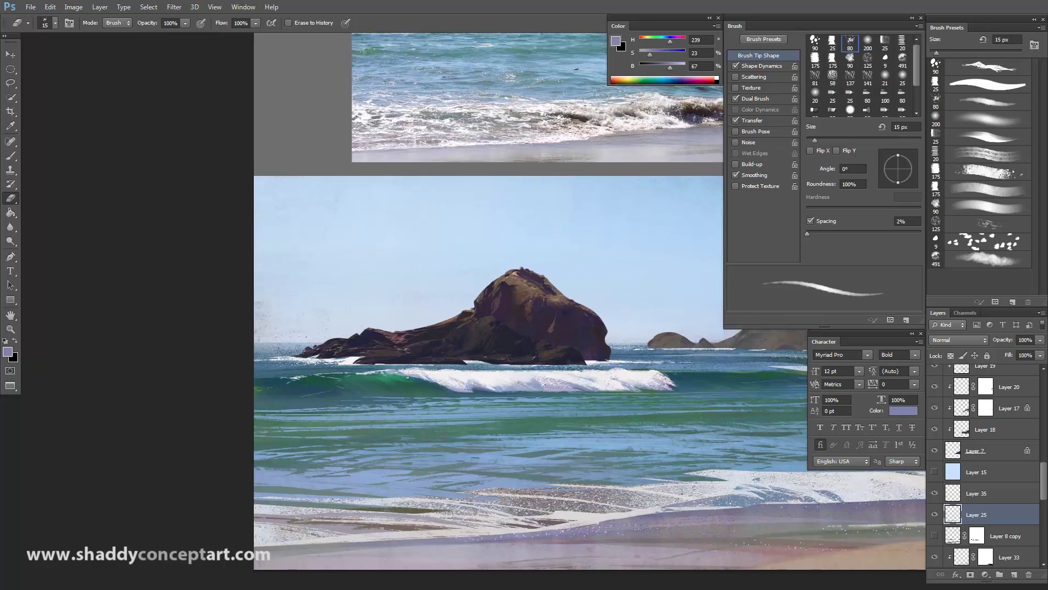
{"action": "key", "text": "ctrl+minus"}
{"action": "left_click_drag", "start_coordinate": [383, 483], "coordinate": [375, 457]}
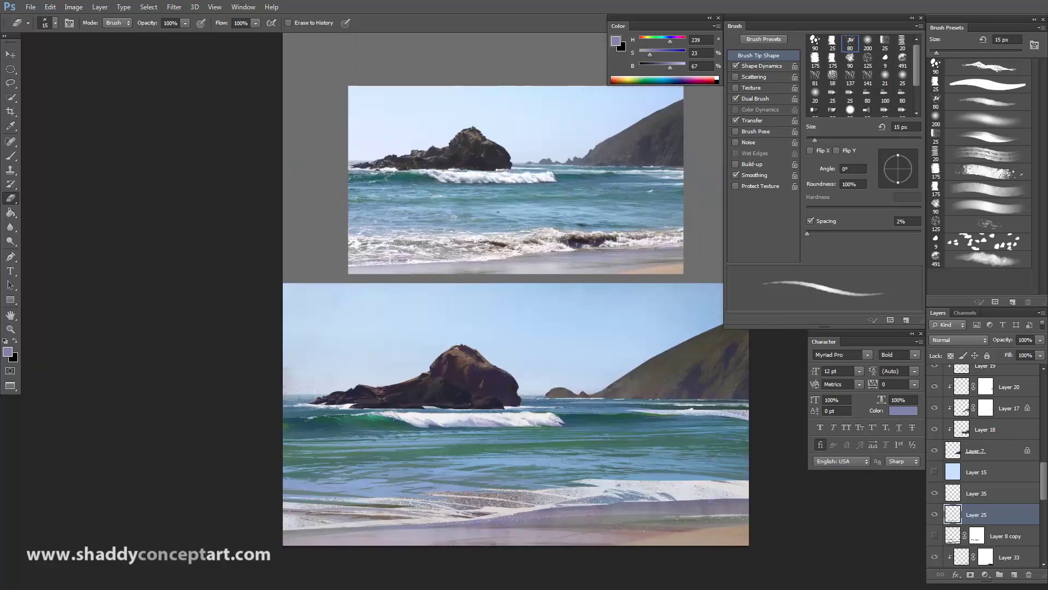
{"action": "key", "text": "bracketright"}
{"action": "key", "text": "bracketright"}
{"action": "key", "text": "bracketright"}
Work the eraser beneath the foam's right part at 50 px and reduce it to 40 px at the wave's left crest.
{"action": "key", "text": "bracketright"}
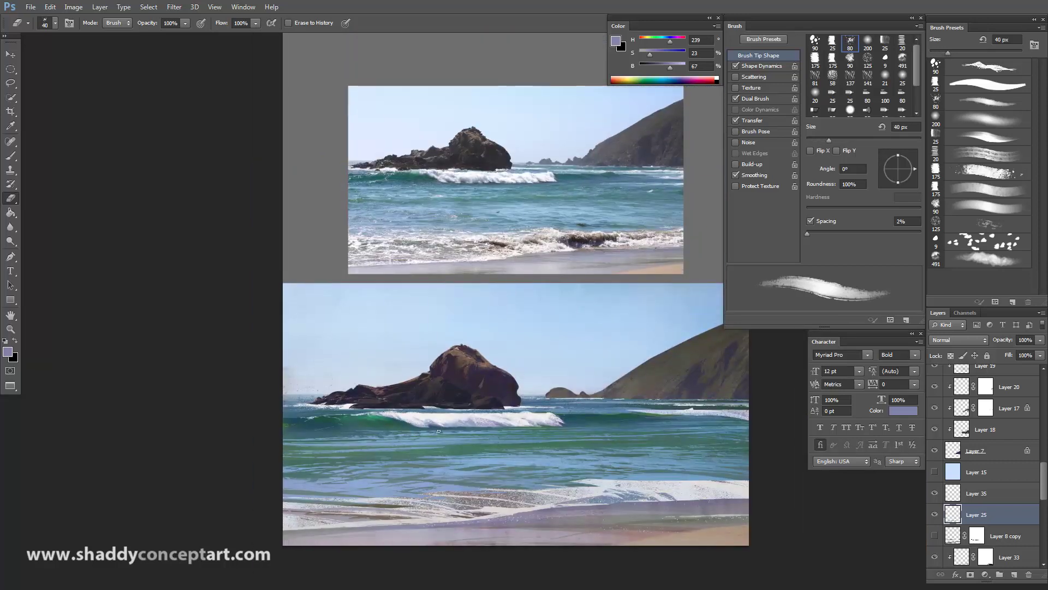
{"action": "key", "text": "bracketright"}
{"action": "key", "text": "bracketright"}
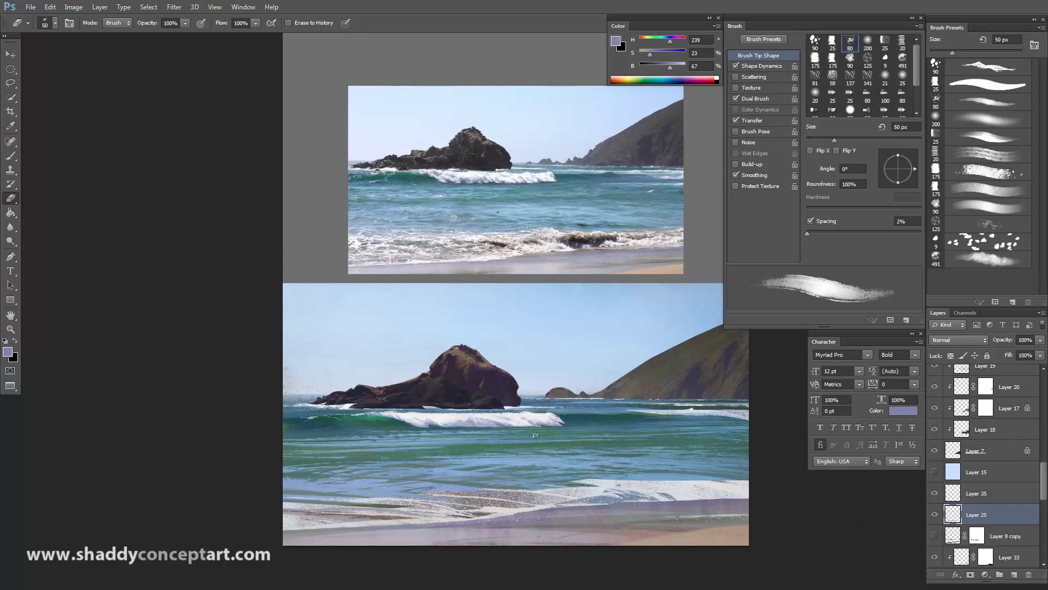
{"action": "key", "text": "bracketright"}
{"action": "key", "text": "bracketleft"}
{"action": "key", "text": "ctrl+plus"}
{"action": "key", "text": "bracketleft"}
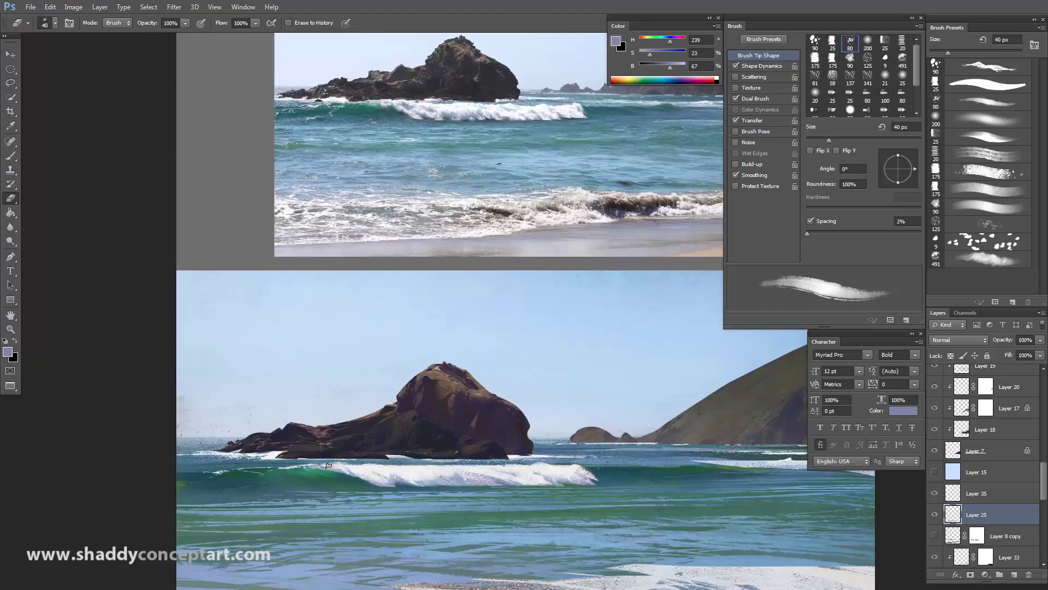
Examine the breaking wave in the reference photo up close.
{"action": "key", "text": "ctrl+plus"}
{"action": "left_click_drag", "start_coordinate": [241, 339], "coordinate": [364, 575]}
{"action": "key", "text": "ctrl+plus"}
{"action": "key", "text": "ctrl+plus"}
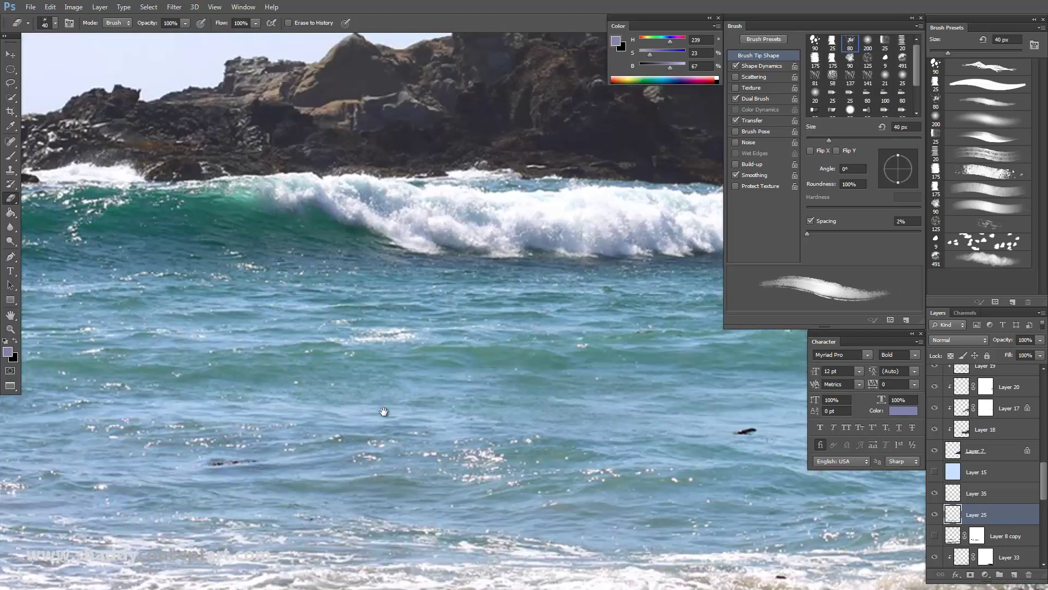
{"action": "left_click_drag", "start_coordinate": [384, 412], "coordinate": [386, 453]}
{"action": "key", "text": "bracketleft"}
{"action": "key", "text": "bracketleft"}
{"action": "key", "text": "bracketleft"}
{"action": "key", "text": "bracketleft"}
{"action": "key", "text": "bracketleft"}
{"action": "key", "text": "bracketleft"}
{"action": "key", "text": "bracketleft"}
{"action": "key", "text": "bracketleft"}
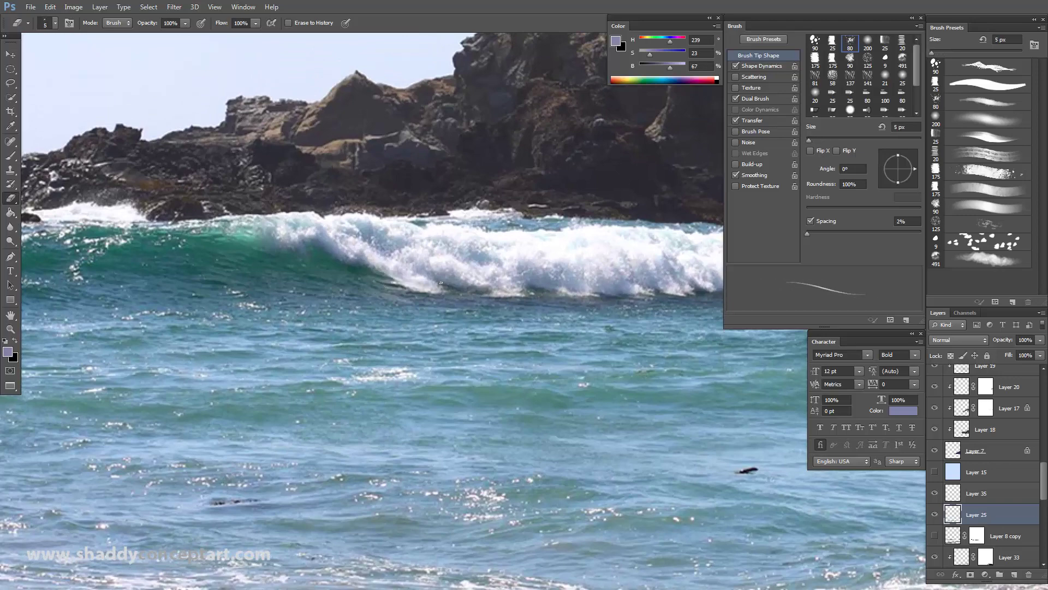
Create a new layer and move it directly below Layer 25.
{"action": "key", "text": "ctrl+minus"}
{"action": "key", "text": "ctrl+minus"}
{"action": "key", "text": "ctrl+minus"}
{"action": "key", "text": "ctrl+minus"}
{"action": "left_click_drag", "start_coordinate": [522, 465], "coordinate": [373, 362]}
{"action": "left_click_drag", "start_coordinate": [310, 461], "coordinate": [295, 290]}
{"action": "left_click", "coordinate": [1014, 574]}
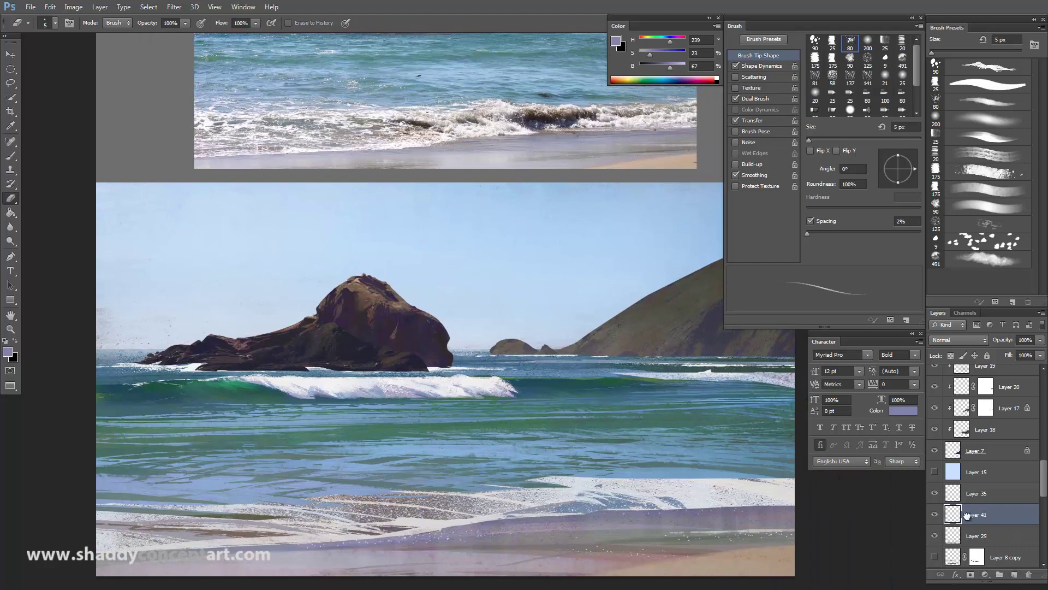
{"action": "left_click_drag", "start_coordinate": [967, 516], "coordinate": [970, 546]}
Switch to the Brush with the rough 90 px tip and sample light grey, H 30, S 2, B 87, from the painting's shore foam.
{"action": "left_click", "coordinate": [971, 75]}
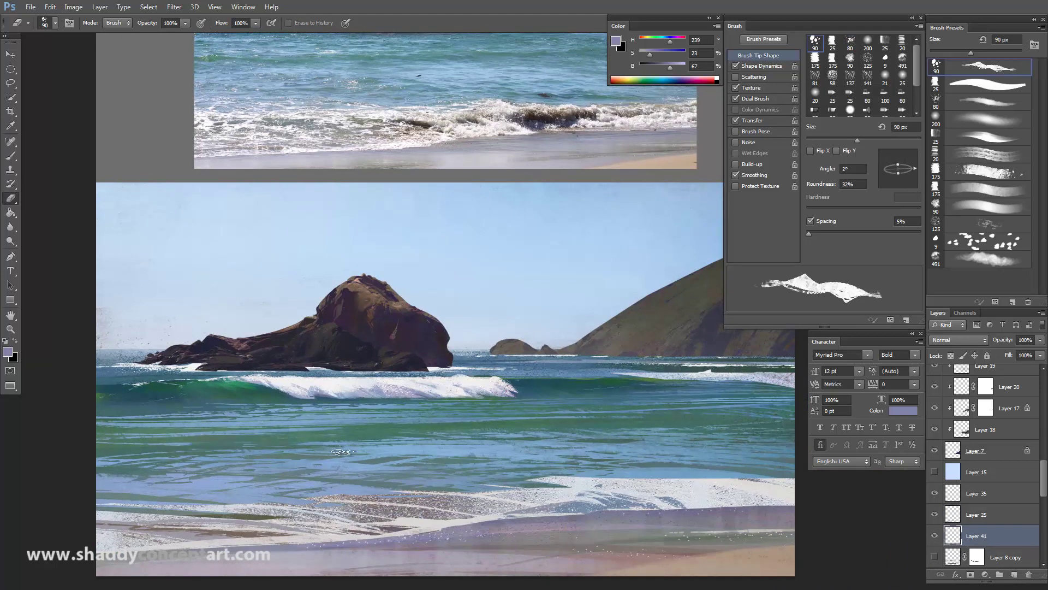
{"action": "left_click", "coordinate": [10, 156]}
{"action": "scroll", "coordinate": [466, 474], "scroll_direction": "down", "scroll_amount": 3}
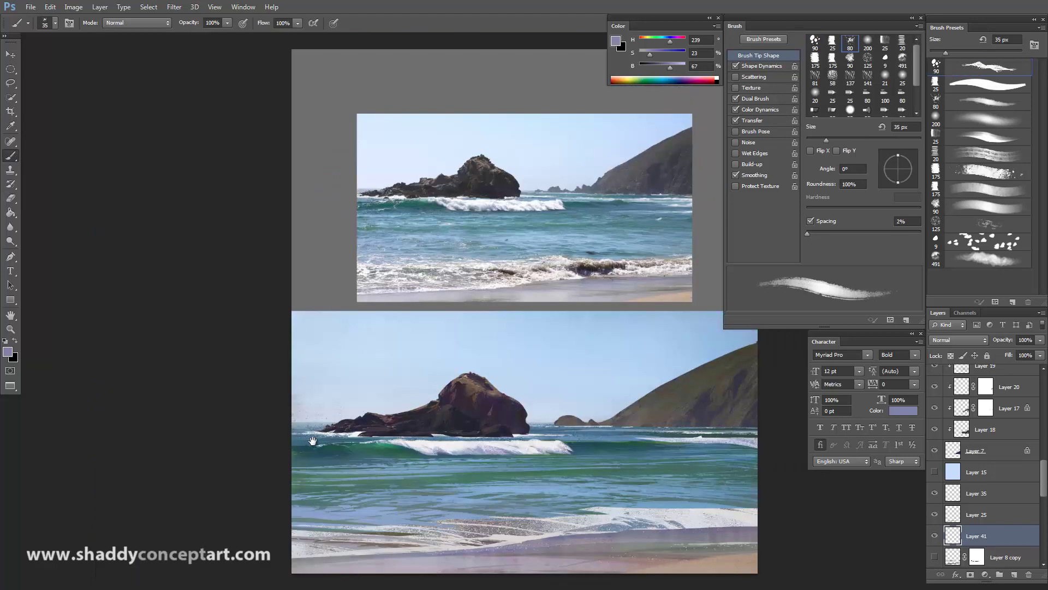
{"action": "left_click", "coordinate": [467, 474], "text": "alt"}
{"action": "left_click", "coordinate": [988, 65]}
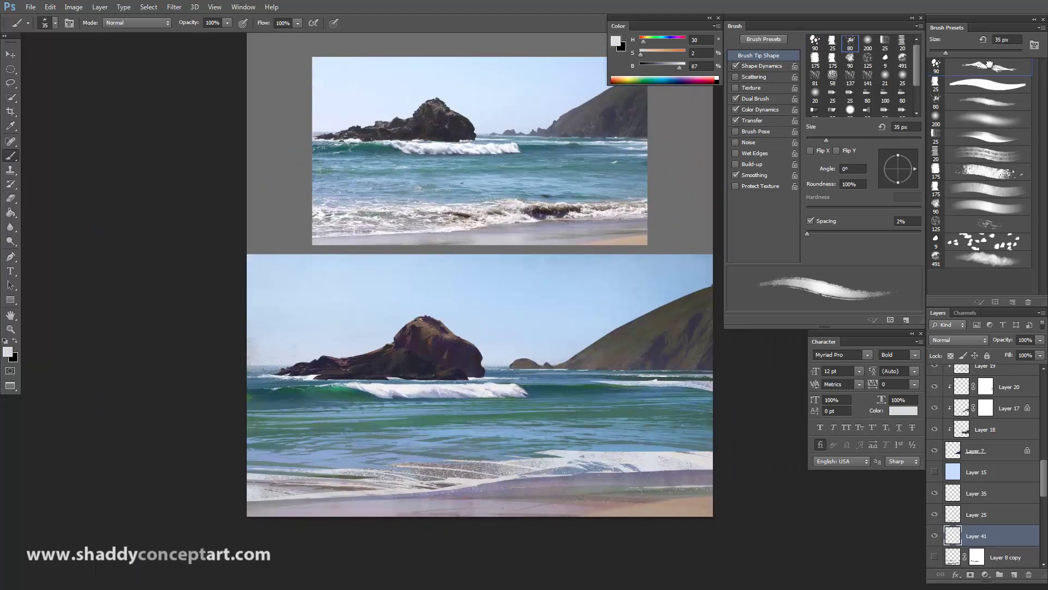
{"action": "left_click_drag", "start_coordinate": [363, 450], "coordinate": [378, 466]}
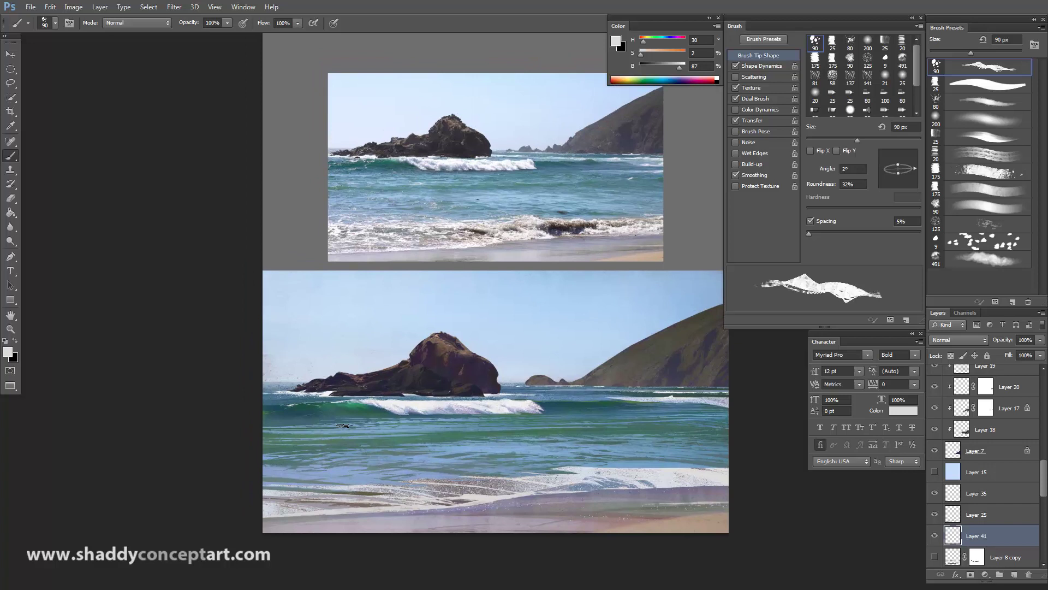
Reduce the rough brush through 40, 35 and 20 px to 15 px for painting light grey foam at the wave's lower left edge.
{"action": "key", "text": "bracketleft"}
{"action": "key", "text": "bracketleft"}
{"action": "key", "text": "bracketleft"}
{"action": "key", "text": "bracketleft"}
{"action": "key", "text": "bracketleft"}
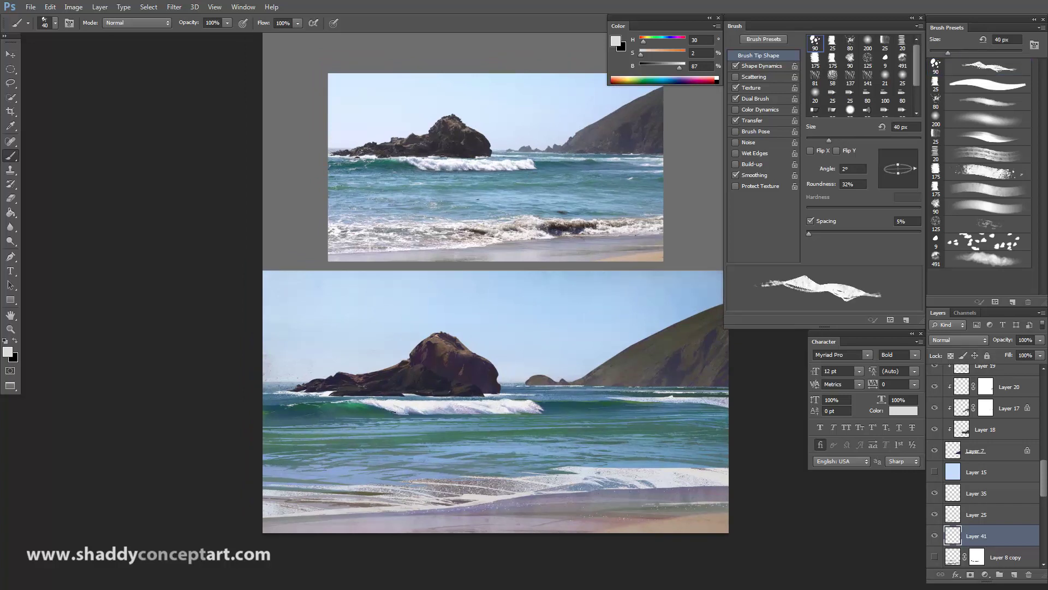
{"action": "key", "text": "bracketleft"}
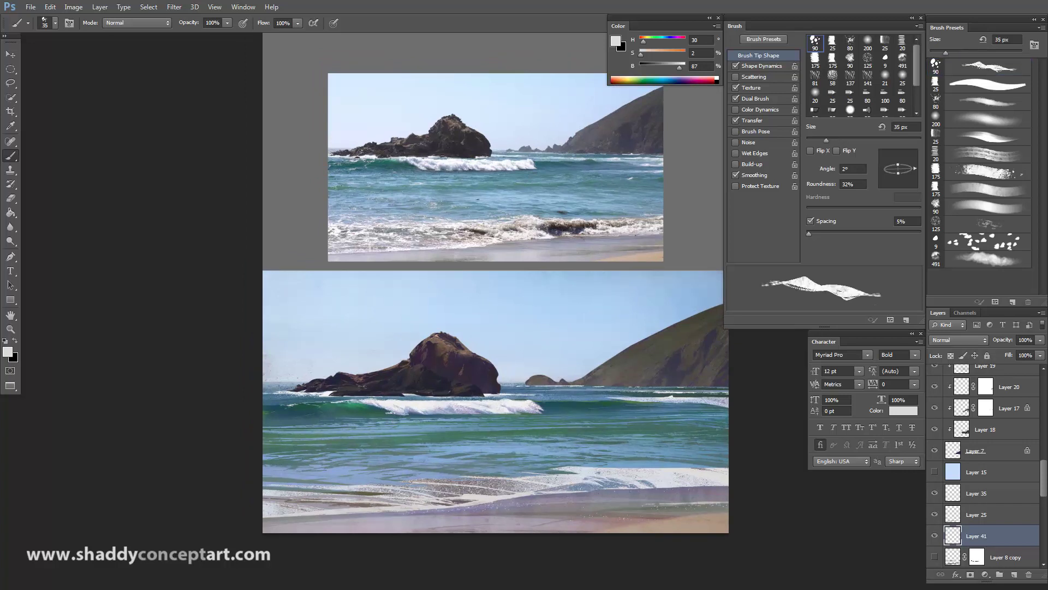
{"action": "key", "text": "bracketleft"}
{"action": "key", "text": "bracketleft"}
{"action": "key", "text": "bracketleft"}
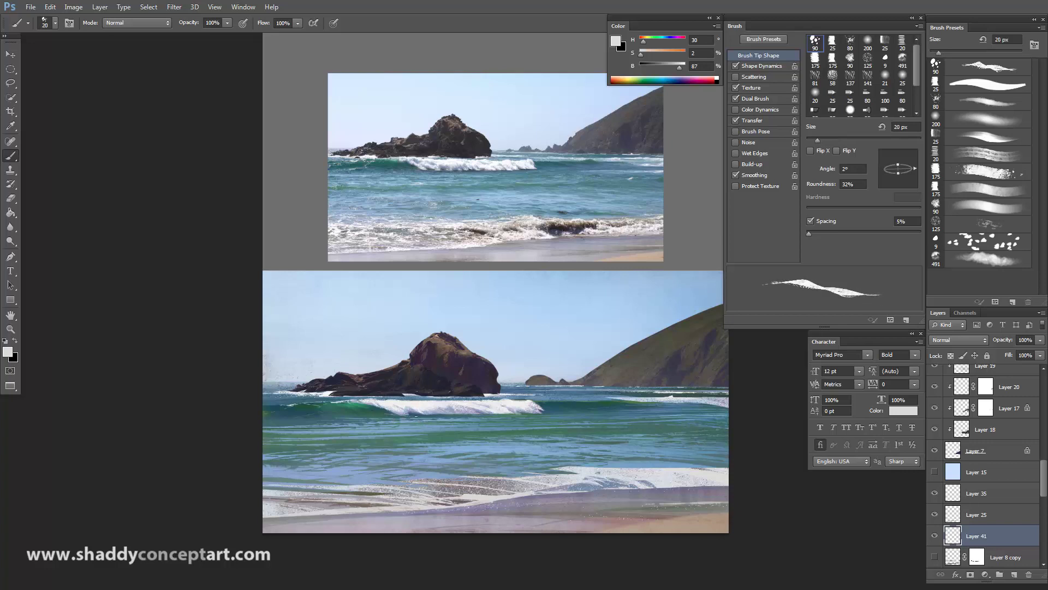
Paint light grey foam along the breaking wave's lower edge on Layer 41 with the rough brush at 35 px and 65% opacity.
{"action": "key", "text": "bracketleft"}
{"action": "key", "text": "bracketleft"}
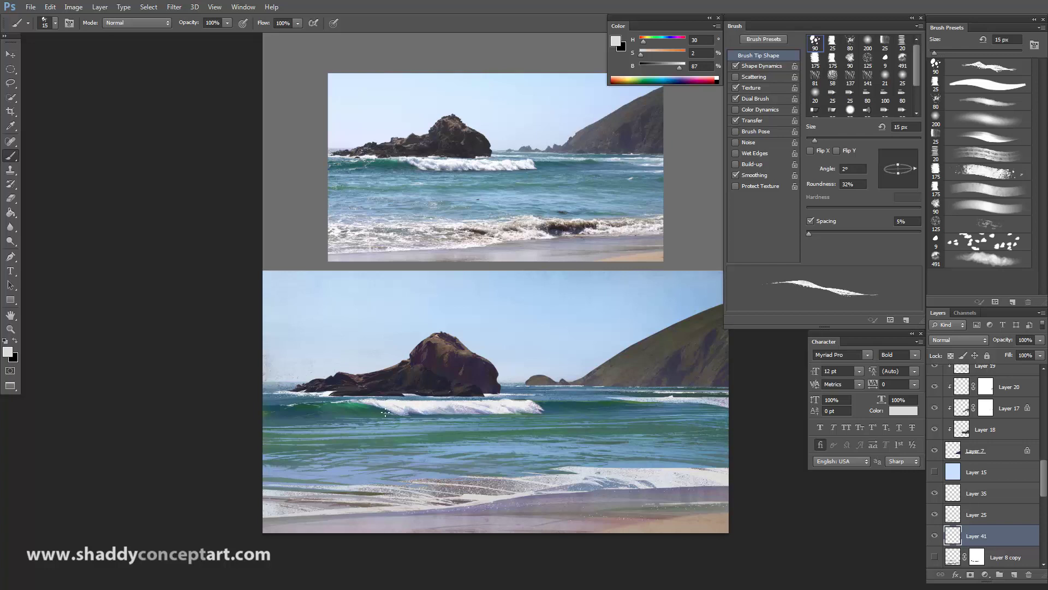
{"action": "key", "text": "bracketleft"}
{"action": "key", "text": "bracketright"}
{"action": "key", "text": "bracketright"}
{"action": "key", "text": "bracketright"}
{"action": "key", "text": "bracketright"}
{"action": "key", "text": "bracketright"}
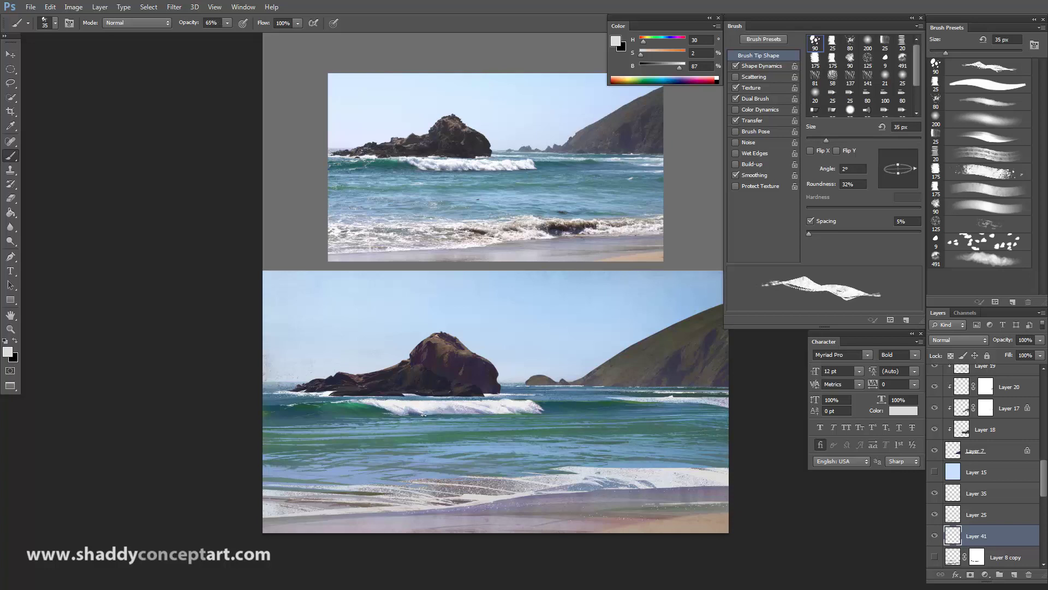
Continue the light grey foam around the breaking wave with the rough brush at 30 px and 20 px.
{"action": "key", "text": "bracketleft"}
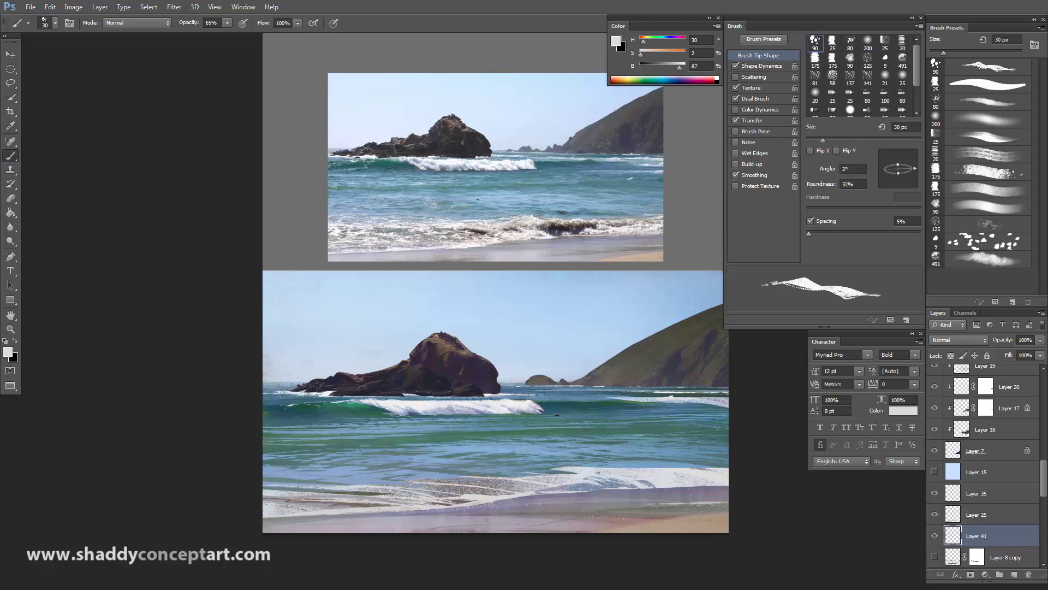
{"action": "key", "text": "bracketleft"}
{"action": "key", "text": "bracketleft"}
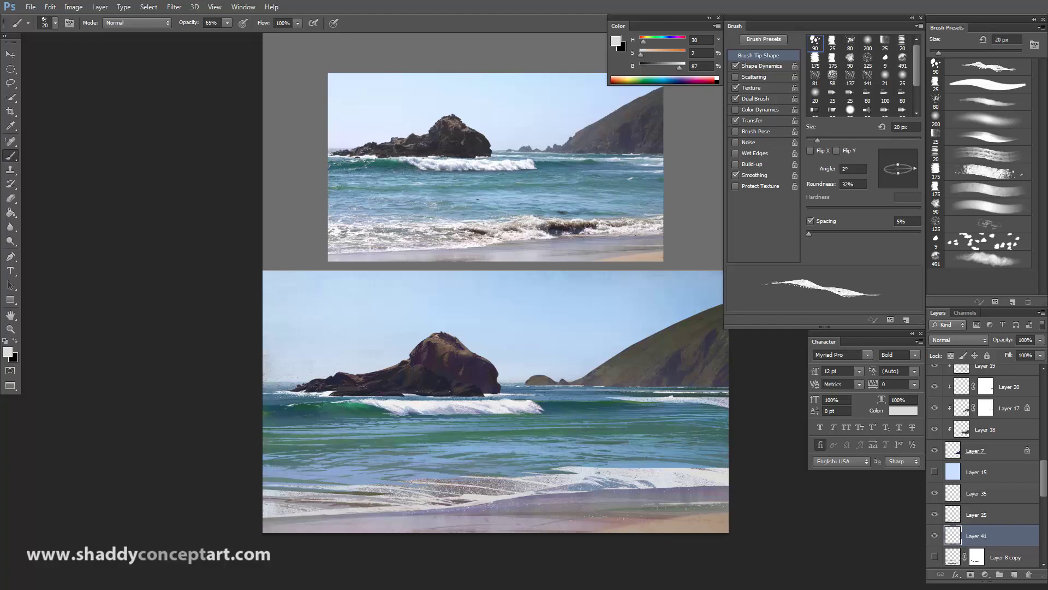
{"action": "key", "text": "ctrl+plus"}
{"action": "key", "text": "ctrl+plus"}
{"action": "left_click_drag", "start_coordinate": [143, 474], "coordinate": [181, 567]}
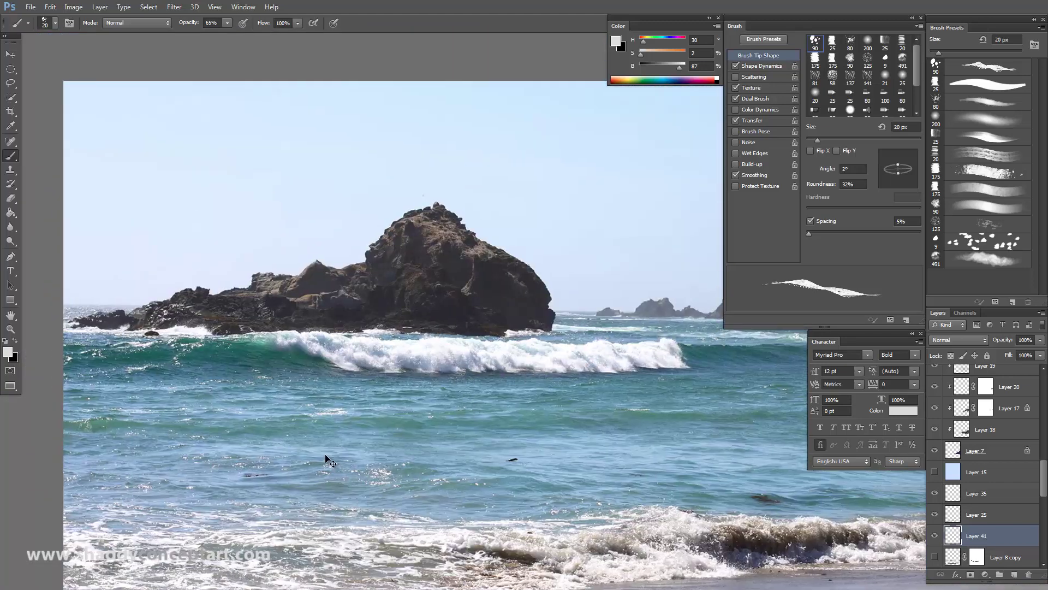
Reduce the rough brush to 6 px for fine light grey foam detail on Layer 41.
{"action": "key", "text": "ctrl+plus"}
{"action": "key", "text": "bracketleft"}
{"action": "key", "text": "bracketleft"}
{"action": "key", "text": "bracketleft"}
{"action": "key", "text": "bracketleft"}
{"action": "key", "text": "bracketleft"}
{"action": "key", "text": "bracketleft"}
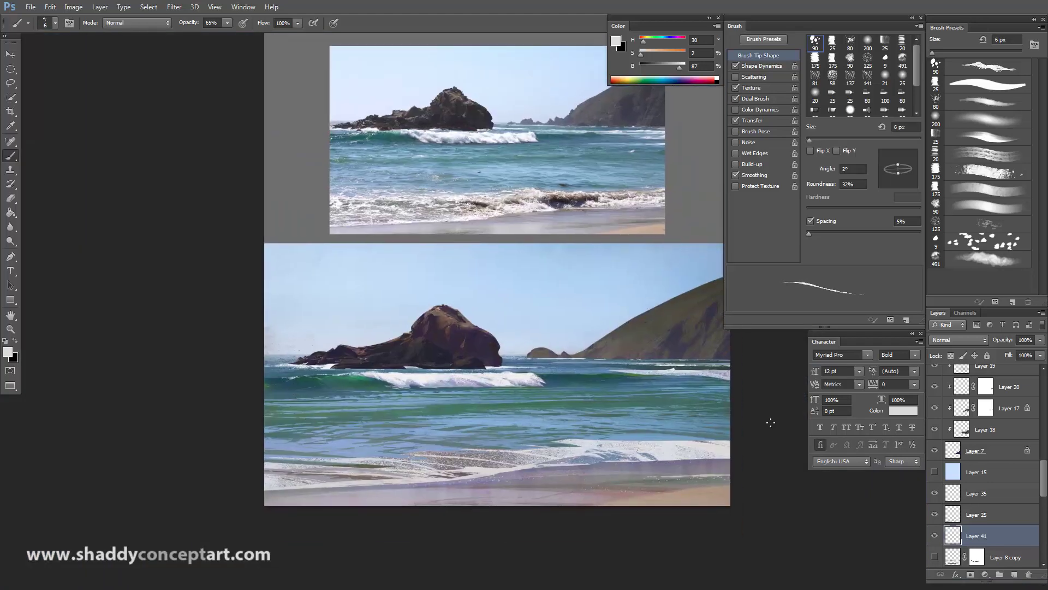
Switch to the Eraser with the speckled 80 px tip and trim the grey foam around the wave on Layer 41, reducing it to 70 px.
{"action": "left_click", "coordinate": [968, 110]}
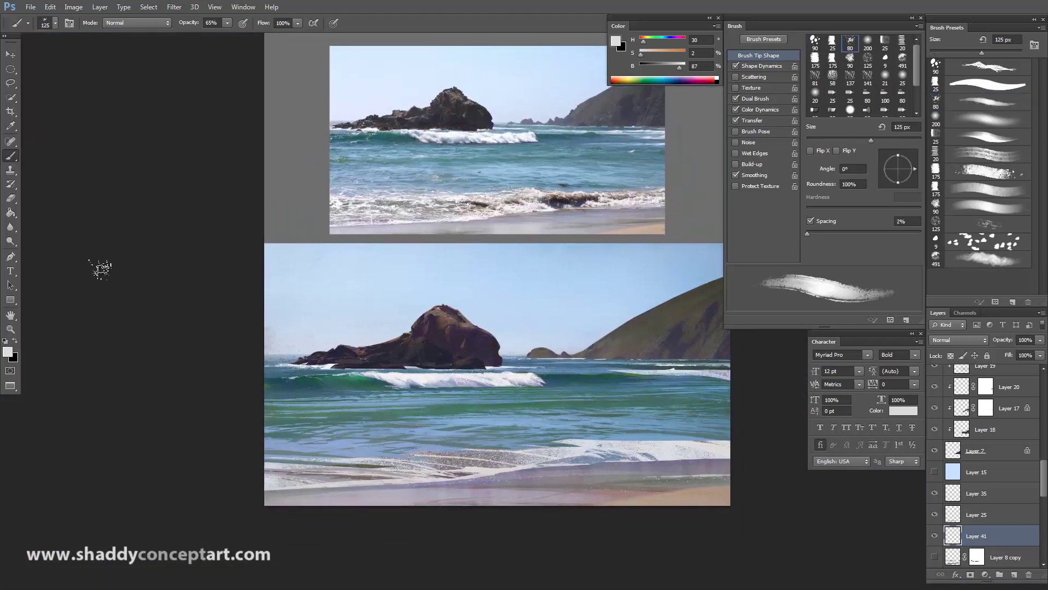
{"action": "left_click", "coordinate": [13, 199]}
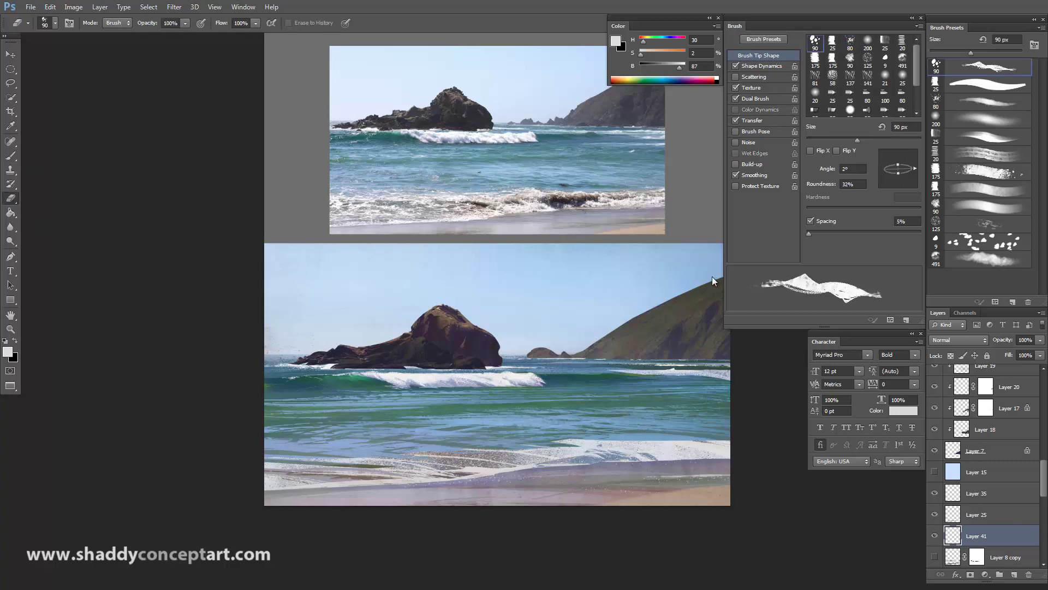
{"action": "left_click", "coordinate": [940, 108]}
{"action": "left_click", "coordinate": [940, 107]}
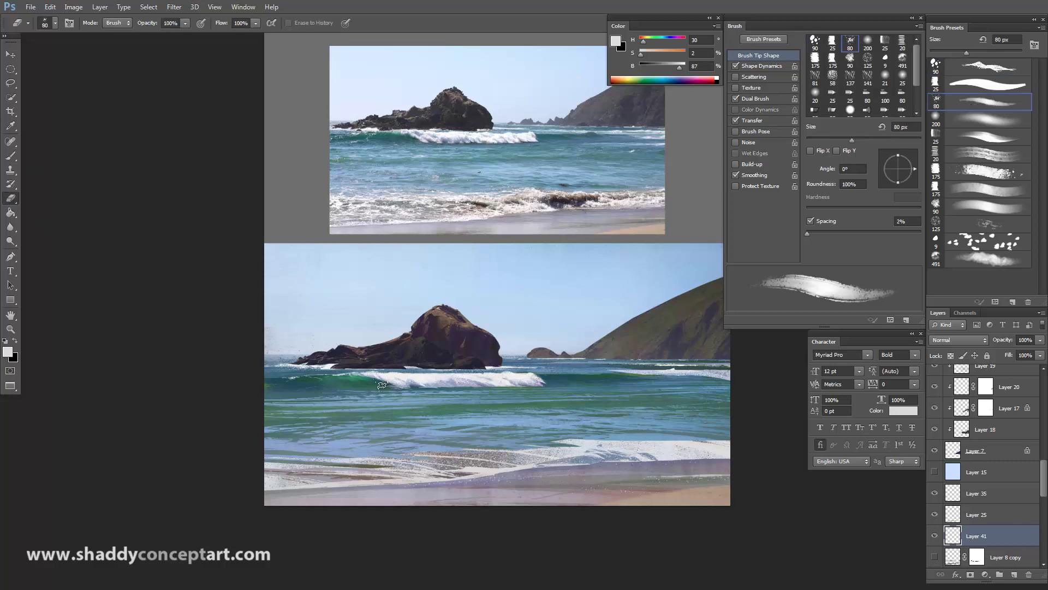
{"action": "key", "text": "bracketleft"}
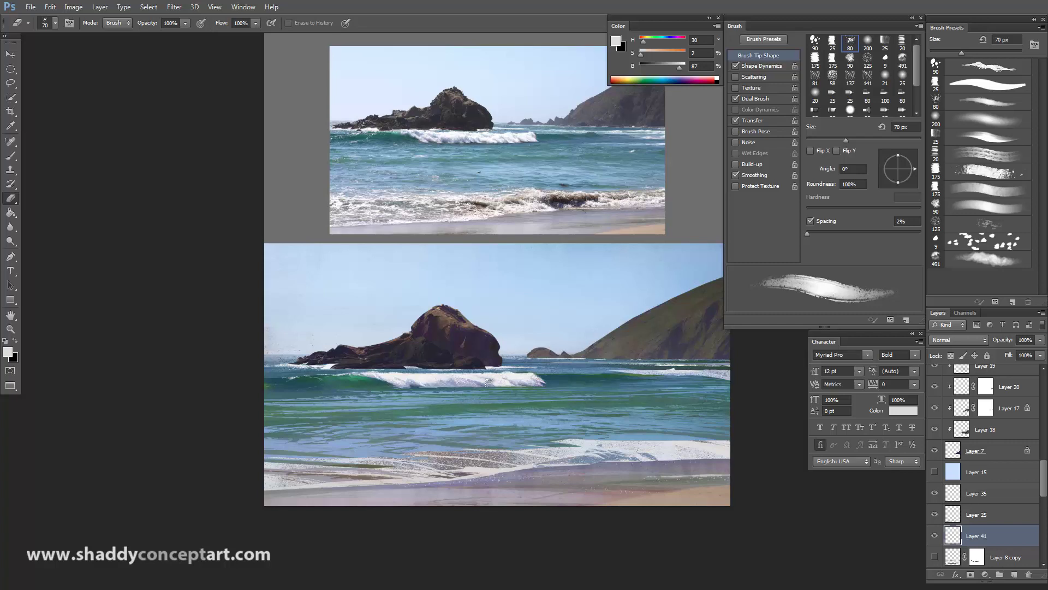
Toggle Layer 41 and then Layer 25 off and on to compare the breaking wave with and without each foam layer.
{"action": "key", "text": "ctrl+minus"}
{"action": "left_click", "coordinate": [934, 536]}
{"action": "left_click", "coordinate": [935, 536]}
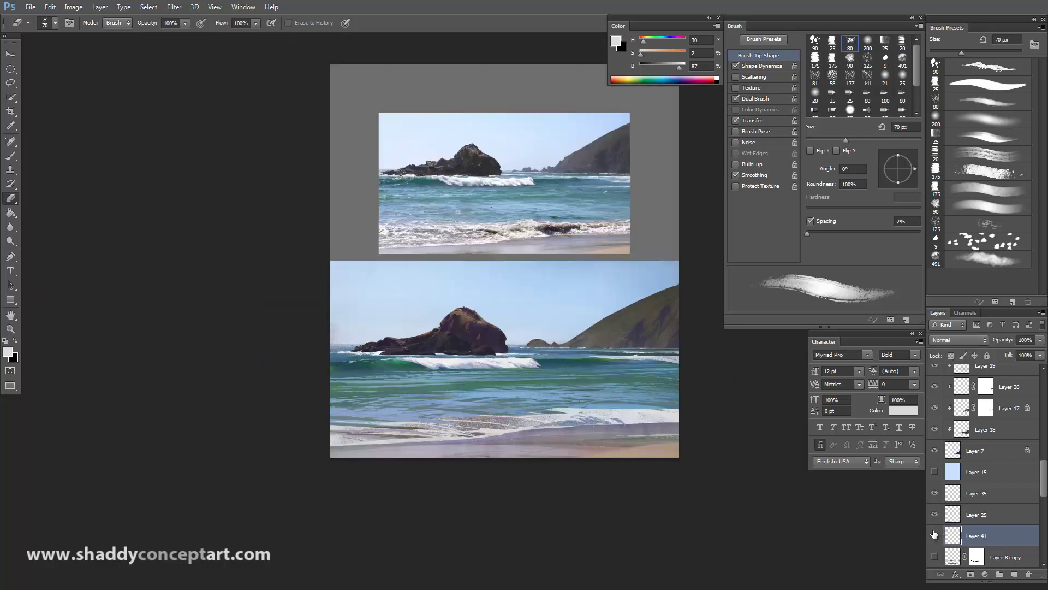
{"action": "left_click", "coordinate": [934, 536]}
{"action": "key", "text": "ctrl+plus"}
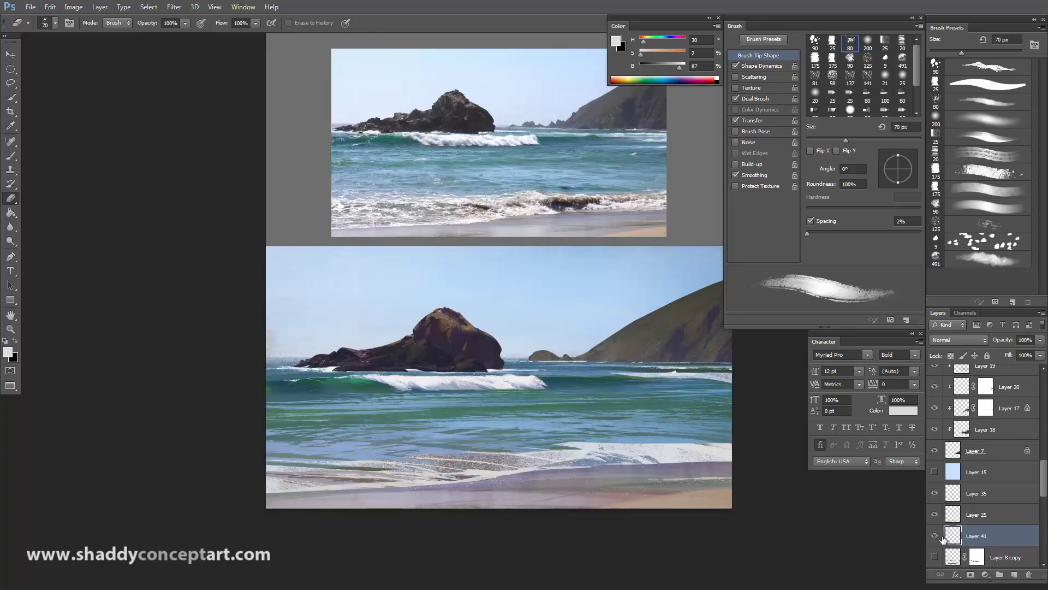
{"action": "left_click", "coordinate": [935, 515]}
{"action": "left_click", "coordinate": [935, 514]}
Check the foam on Layers 25 and 35 by toggling them, and add a new layer clipped to Layer 25.
{"action": "left_click", "coordinate": [955, 517]}
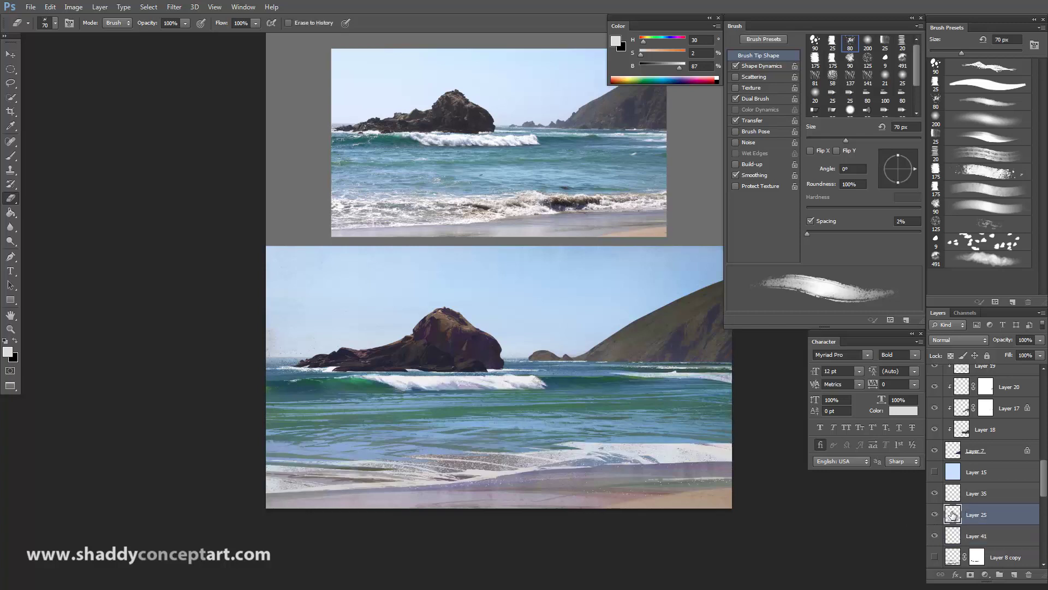
{"action": "left_click", "coordinate": [934, 514]}
{"action": "left_click", "coordinate": [935, 514]}
{"action": "left_click", "coordinate": [935, 493]}
{"action": "left_click", "coordinate": [936, 494]}
{"action": "left_click", "coordinate": [935, 515]}
{"action": "left_click", "coordinate": [934, 514]}
{"action": "left_click", "coordinate": [1014, 575]}
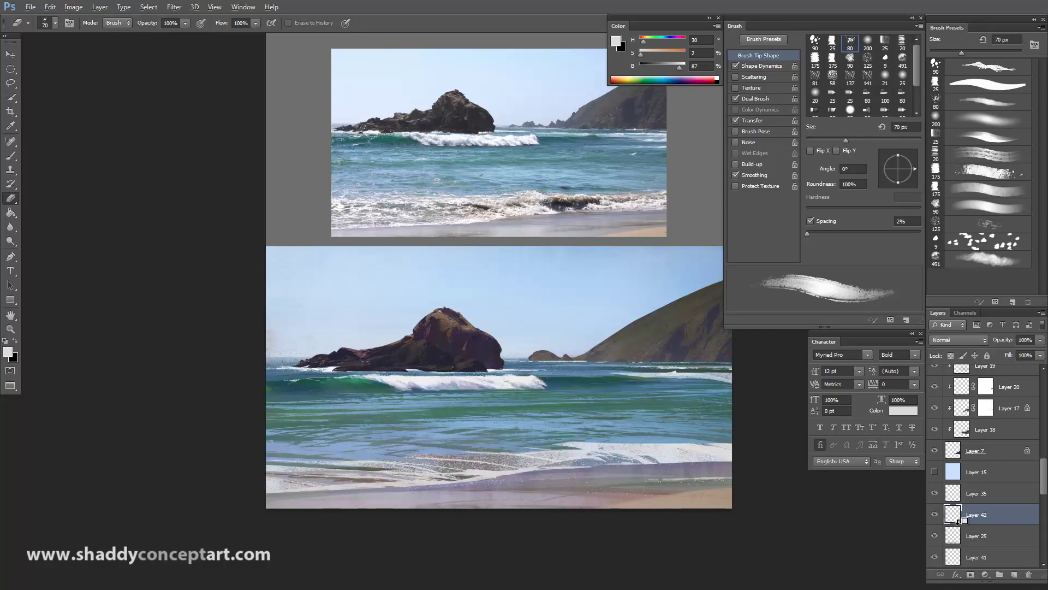
{"action": "left_click", "coordinate": [958, 521], "text": "alt"}
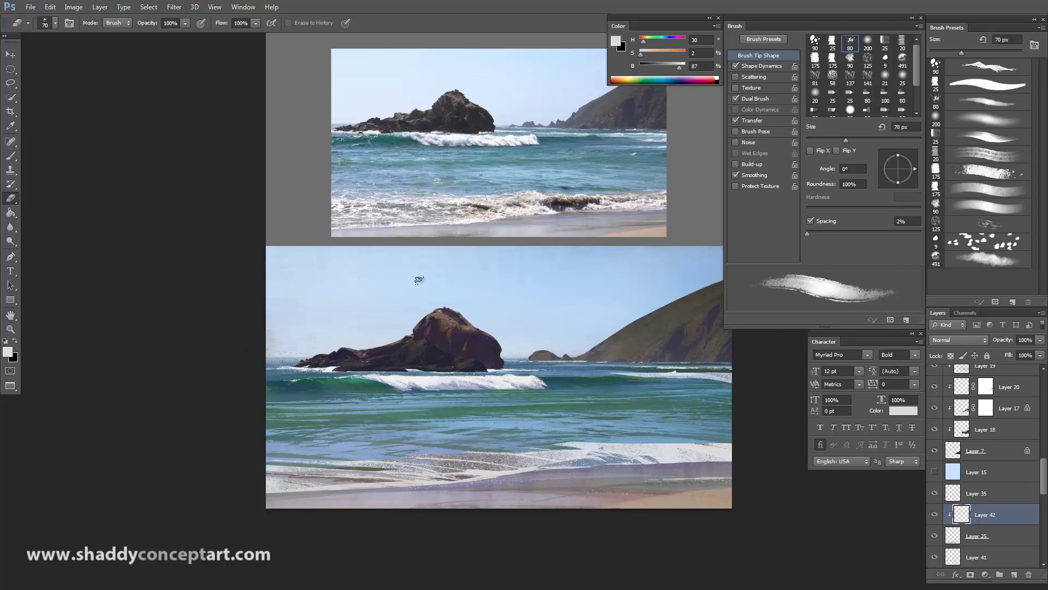
Switch to the Brush, sample muted blue near the breaking wave's lower edge and darken it to 39% brightness.
{"action": "key", "text": "ctrl+plus"}
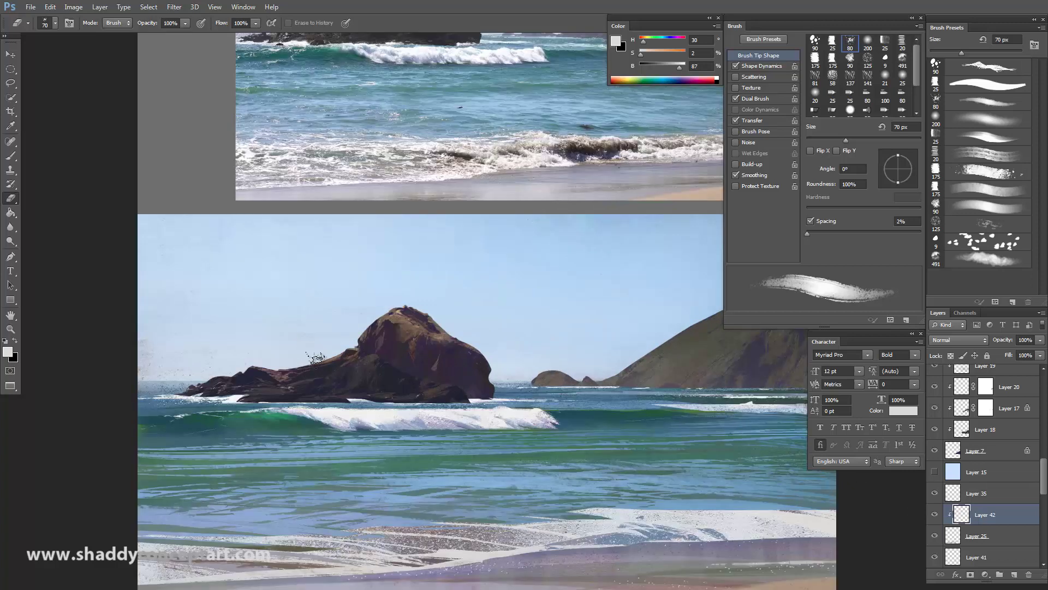
{"action": "left_click", "coordinate": [657, 68]}
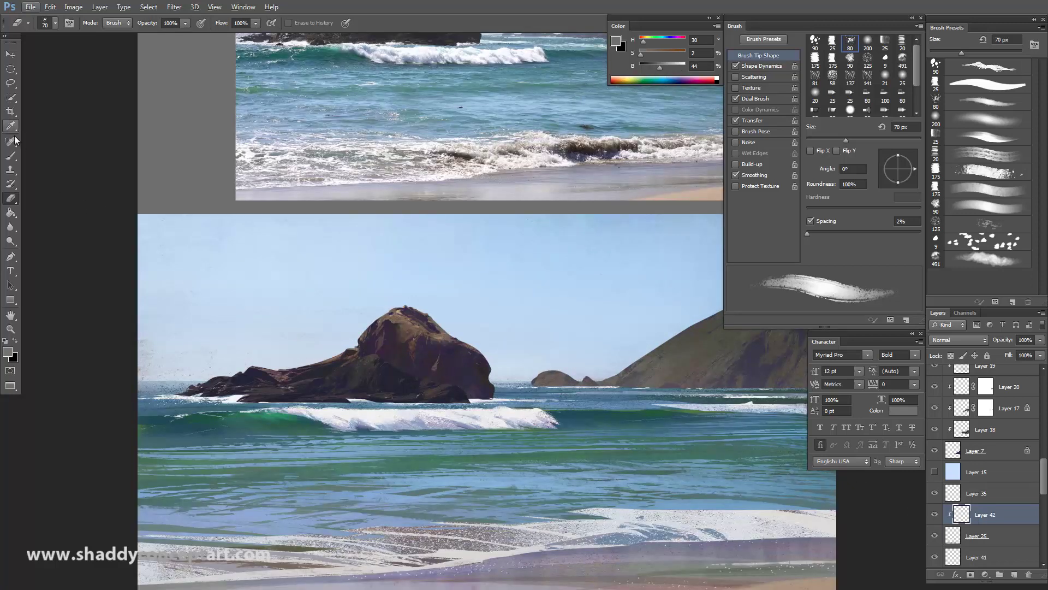
{"action": "left_click", "coordinate": [10, 155]}
{"action": "left_click", "coordinate": [369, 425], "text": "alt"}
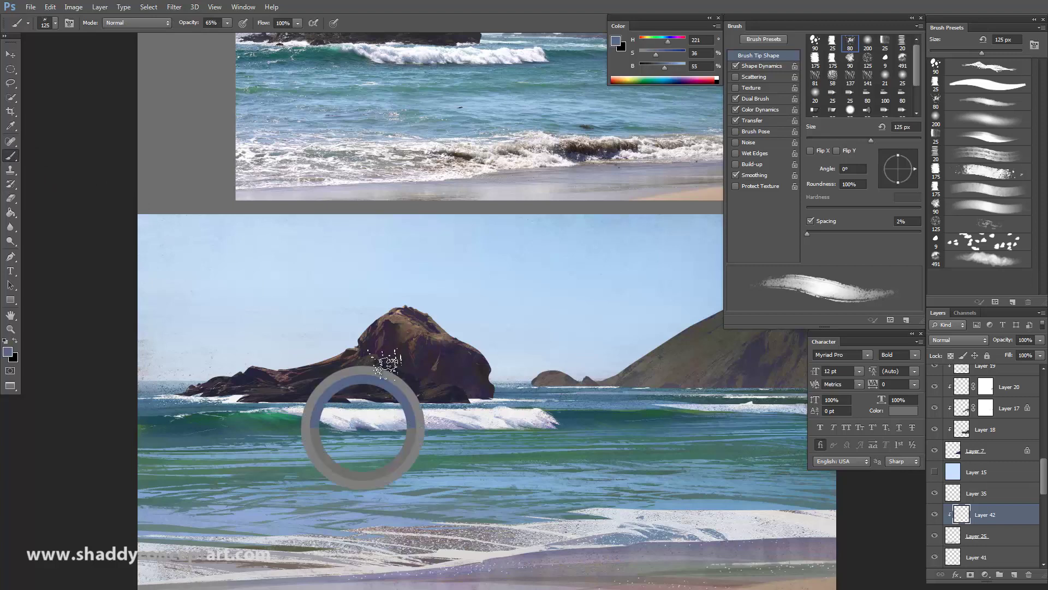
{"action": "left_click", "coordinate": [657, 67]}
Set the brush to 100% opacity and 45 px, and raise the blue's saturation to 65%.
{"action": "key", "text": "ctrl+minus"}
{"action": "key", "text": "bracketleft"}
{"action": "key", "text": "bracketleft"}
{"action": "key", "text": "bracketleft"}
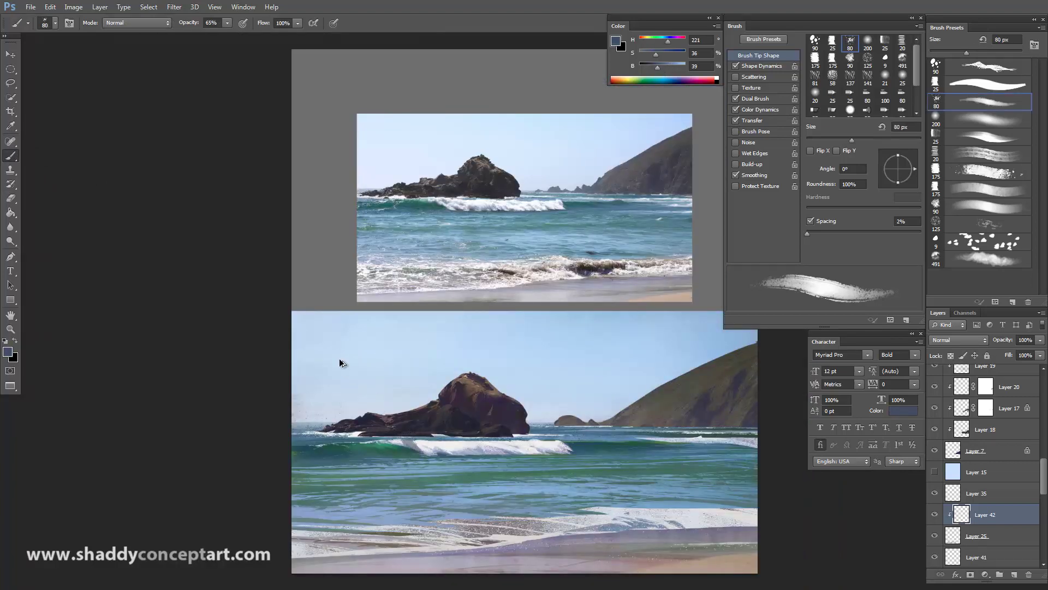
{"action": "key", "text": "0"}
{"action": "left_click", "coordinate": [670, 54]}
{"action": "key", "text": "bracketleft"}
{"action": "key", "text": "bracketleft"}
{"action": "key", "text": "bracketleft"}
{"action": "key", "text": "bracketleft"}
Undo the clipping of Layer 42 and merge Layer 41 with Layer 25.
{"action": "key", "text": "ctrl+alt+z"}
{"action": "key", "text": "ctrl+alt+z"}
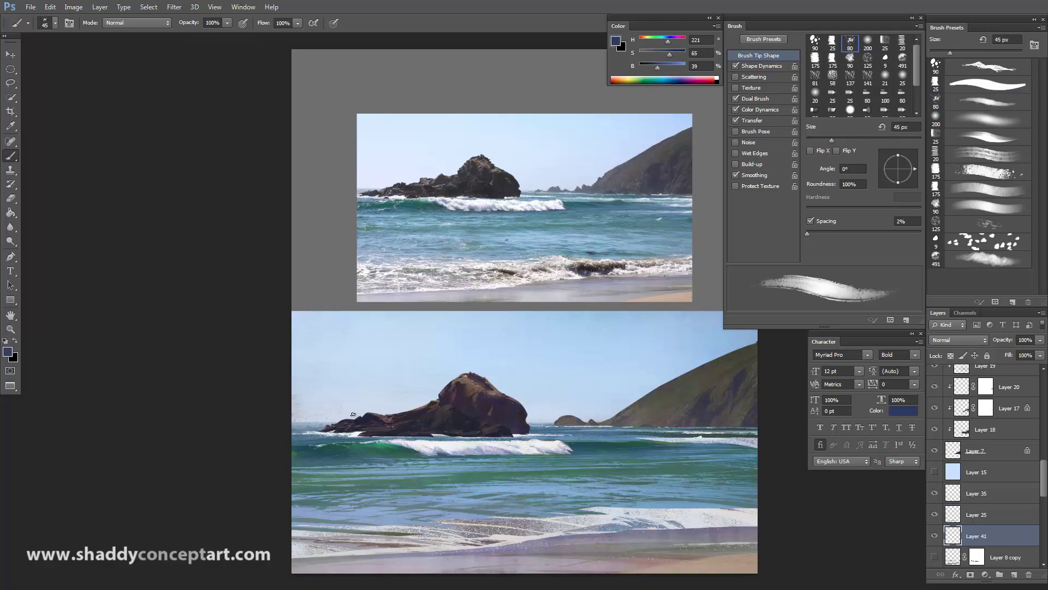
{"action": "key", "text": "ctrl+z"}
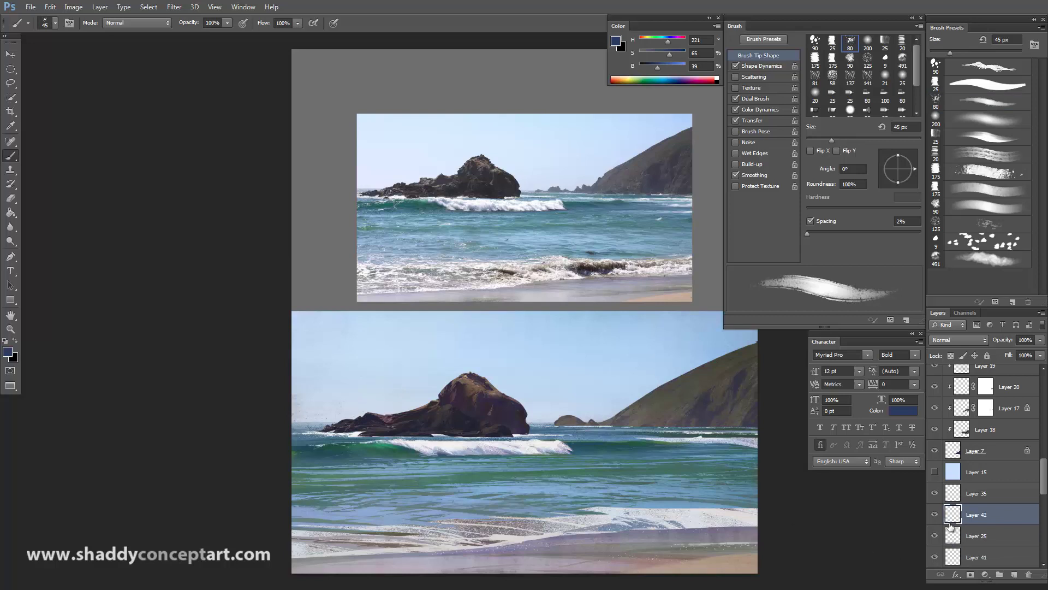
{"action": "left_click", "coordinate": [952, 536]}
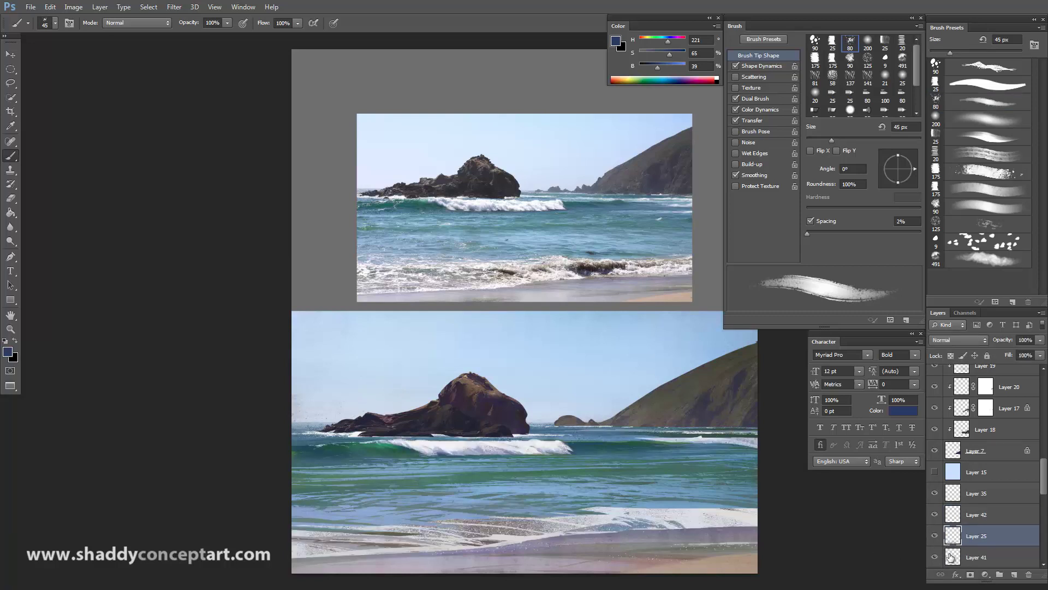
{"action": "left_click", "coordinate": [950, 557]}
{"action": "left_click", "coordinate": [953, 537], "text": "shift"}
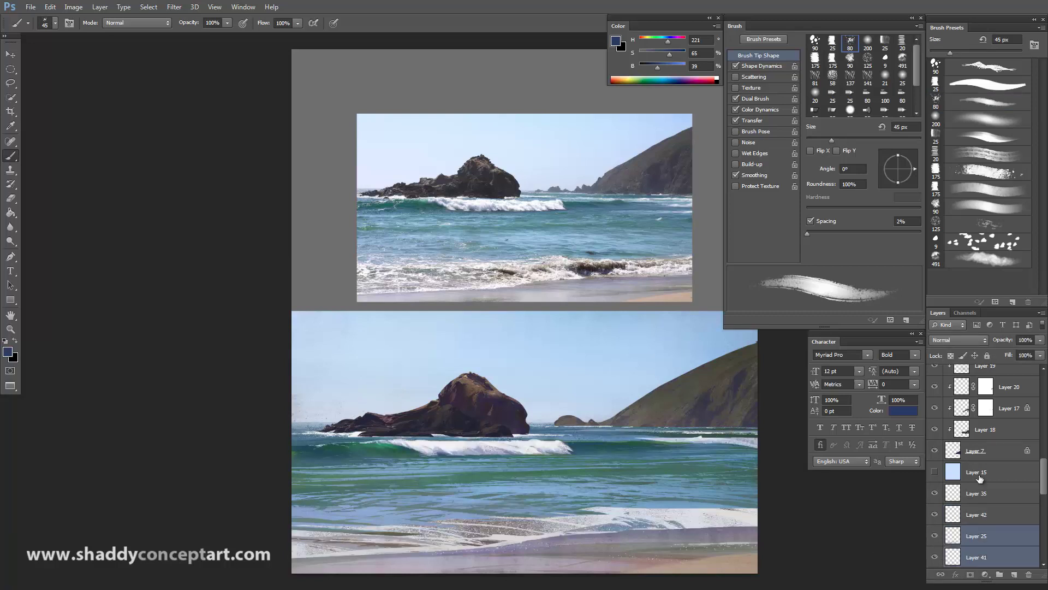
{"action": "left_click", "coordinate": [1040, 330]}
{"action": "left_click", "coordinate": [932, 499]}
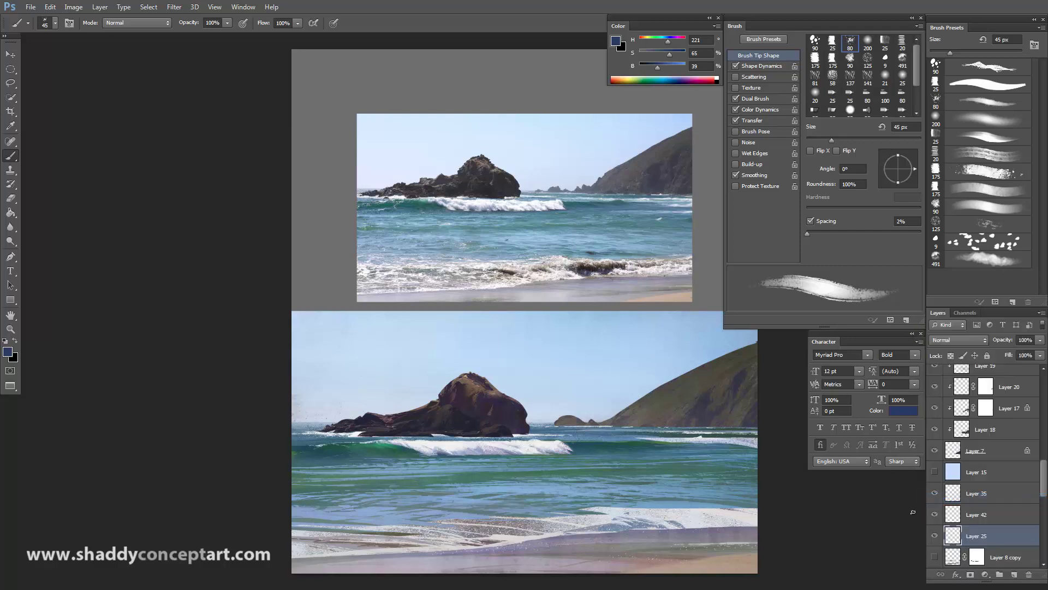
Check the merged foam by toggling Layer 25, and clip Layer 42 to it.
{"action": "left_click", "coordinate": [934, 537]}
{"action": "left_click", "coordinate": [935, 536]}
{"action": "left_click", "coordinate": [954, 521]}
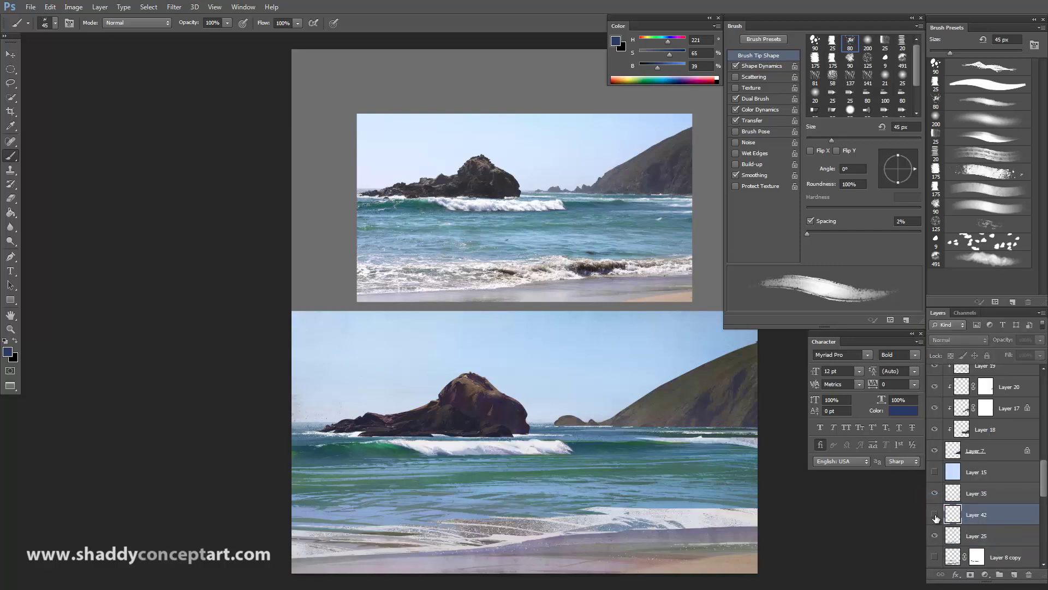
{"action": "left_click", "coordinate": [957, 525], "text": "alt"}
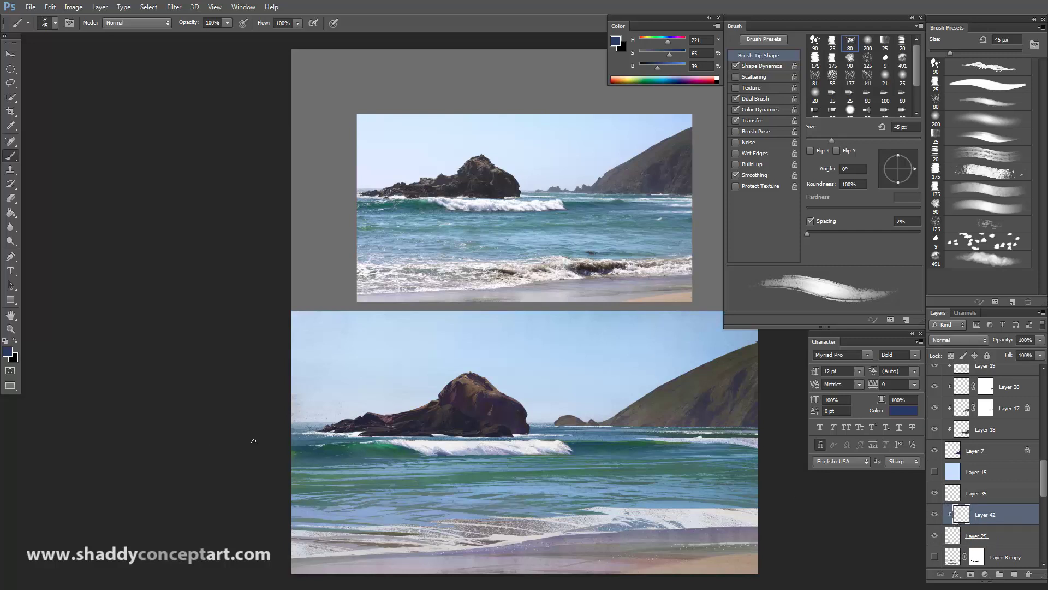
Paint dark blue shading, H 221, S 65, B 39, into the wave's foam on Layer 42 at brush sizes such as 100 and 80 px.
{"action": "key", "text": "bracketright"}
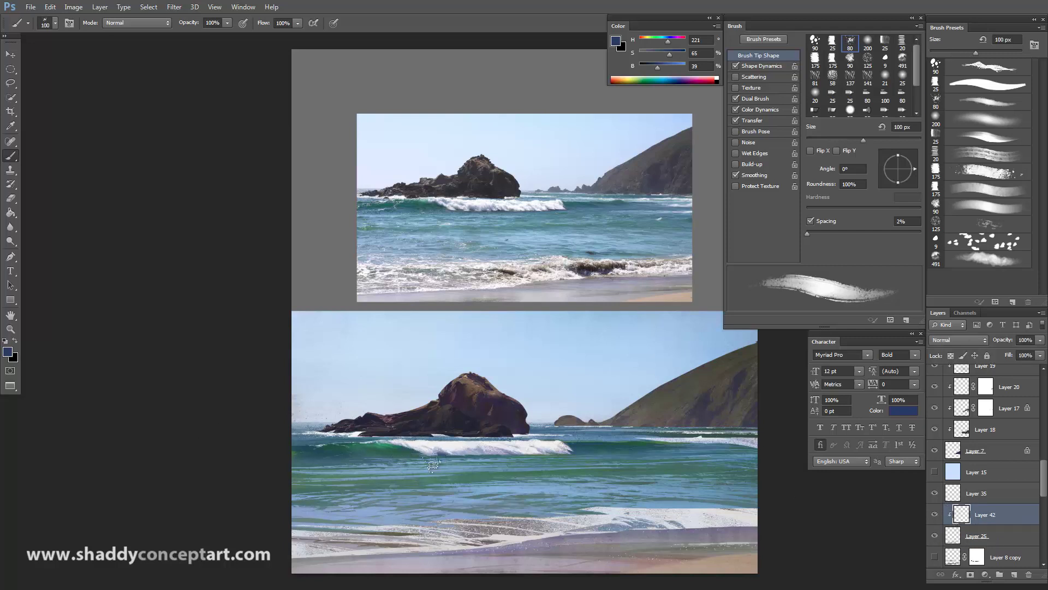
{"action": "key", "text": "bracketright"}
{"action": "key", "text": "bracketright"}
{"action": "key", "text": "bracketright"}
{"action": "key", "text": "bracketleft"}
{"action": "key", "text": "bracketleft"}
{"action": "key", "text": "bracketleft"}
{"action": "key", "text": "bracketright"}
{"action": "key", "text": "bracketright"}
{"action": "key", "text": "bracketright"}
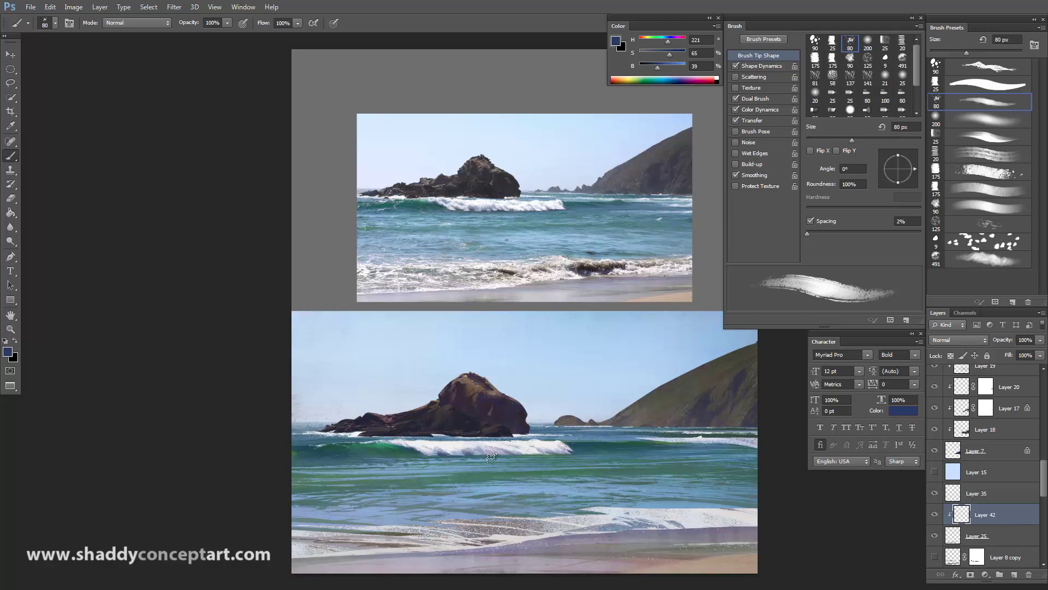
Add finer dark blue shading along the foam's lower edge with the brush at 20, 40 and 15 px.
{"action": "key", "text": "bracketleft"}
{"action": "key", "text": "bracketleft"}
{"action": "key", "text": "bracketleft"}
{"action": "key", "text": "bracketleft"}
{"action": "key", "text": "bracketleft"}
{"action": "key", "text": "bracketleft"}
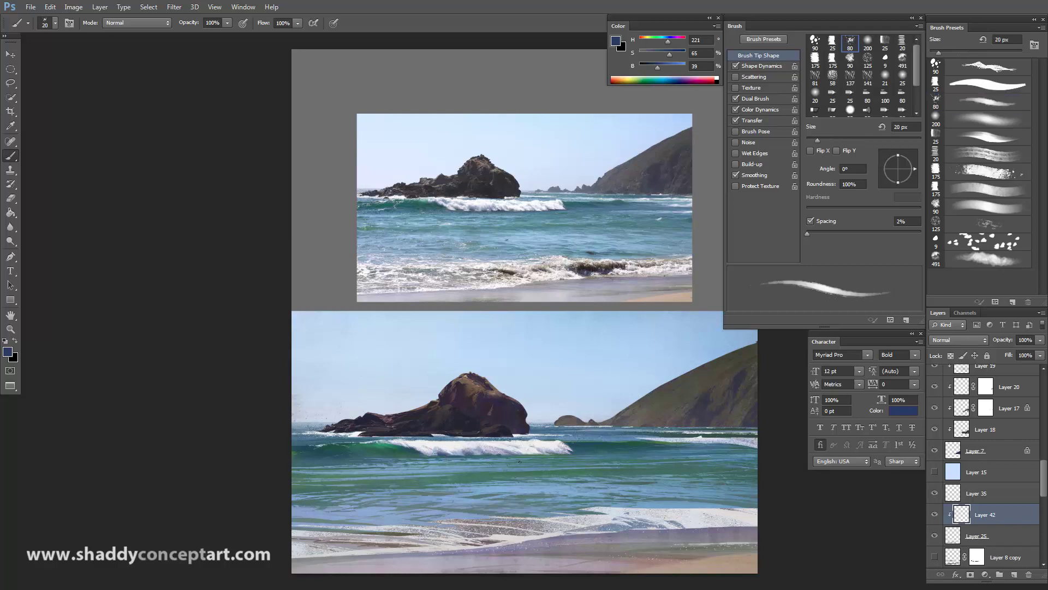
{"action": "key", "text": "bracketright"}
{"action": "key", "text": "bracketright"}
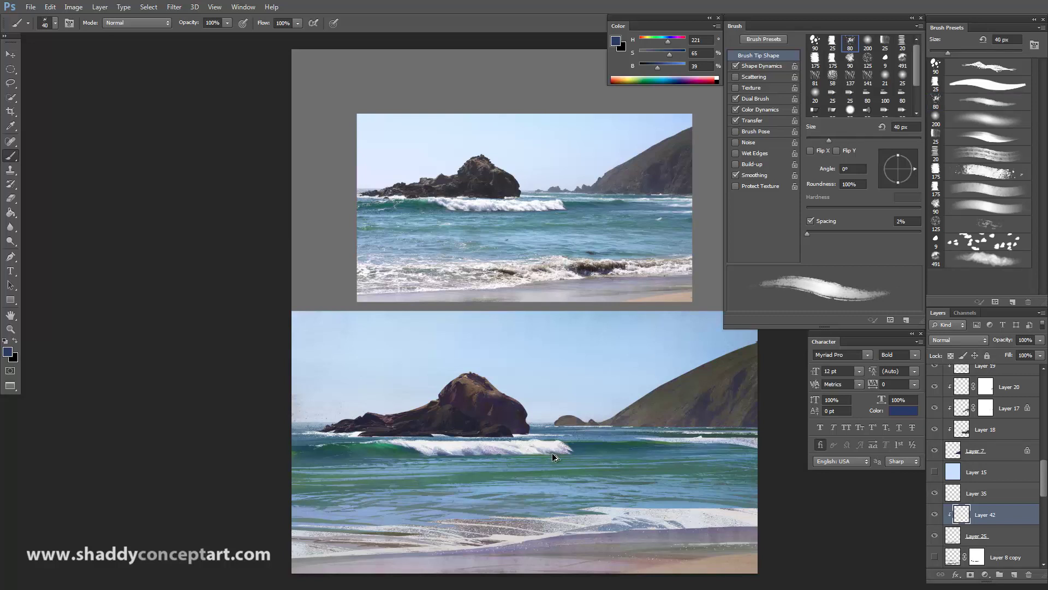
{"action": "key", "text": "bracketleft"}
{"action": "key", "text": "bracketleft"}
{"action": "key", "text": "bracketleft"}
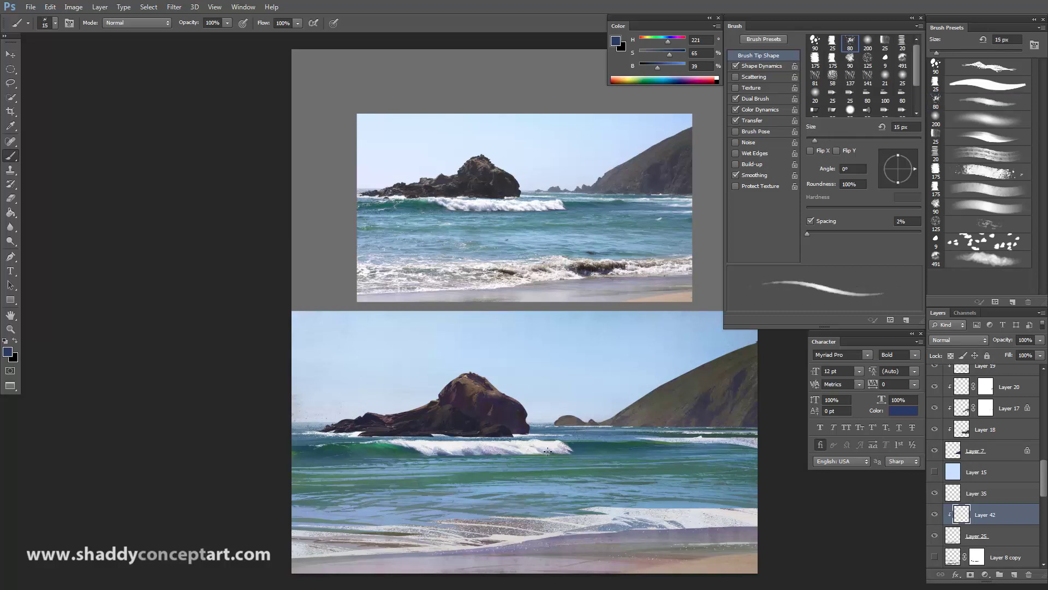
Continue the dark blue shading at the foam's right end with the brush at 50 px and 25 px.
{"action": "key", "text": "bracketright"}
{"action": "key", "text": "bracketright"}
{"action": "key", "text": "bracketright"}
{"action": "key", "text": "bracketright"}
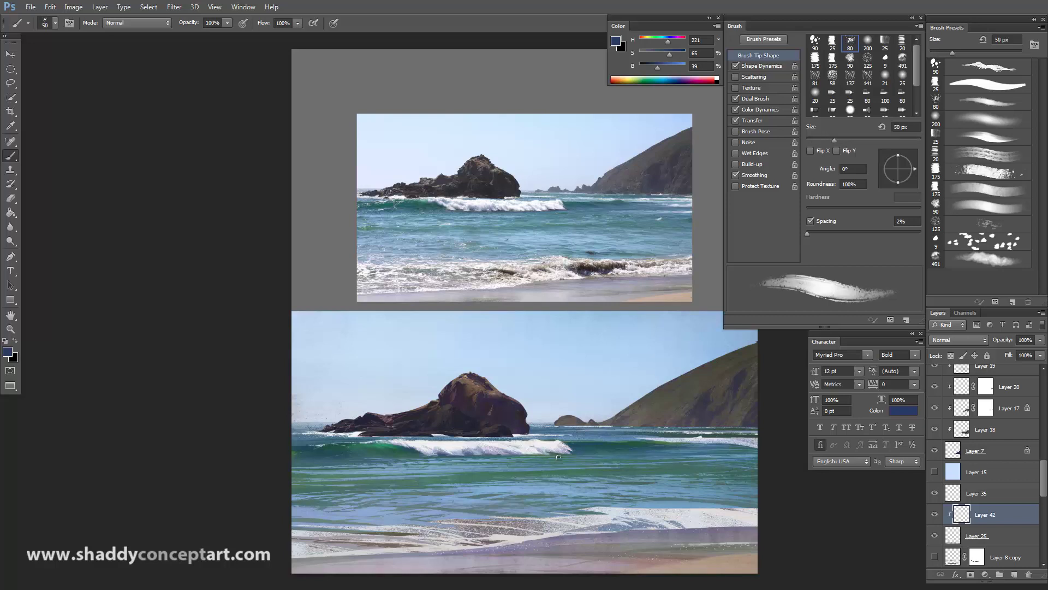
{"action": "key", "text": "bracketleft"}
{"action": "key", "text": "bracketleft"}
{"action": "key", "text": "bracketleft"}
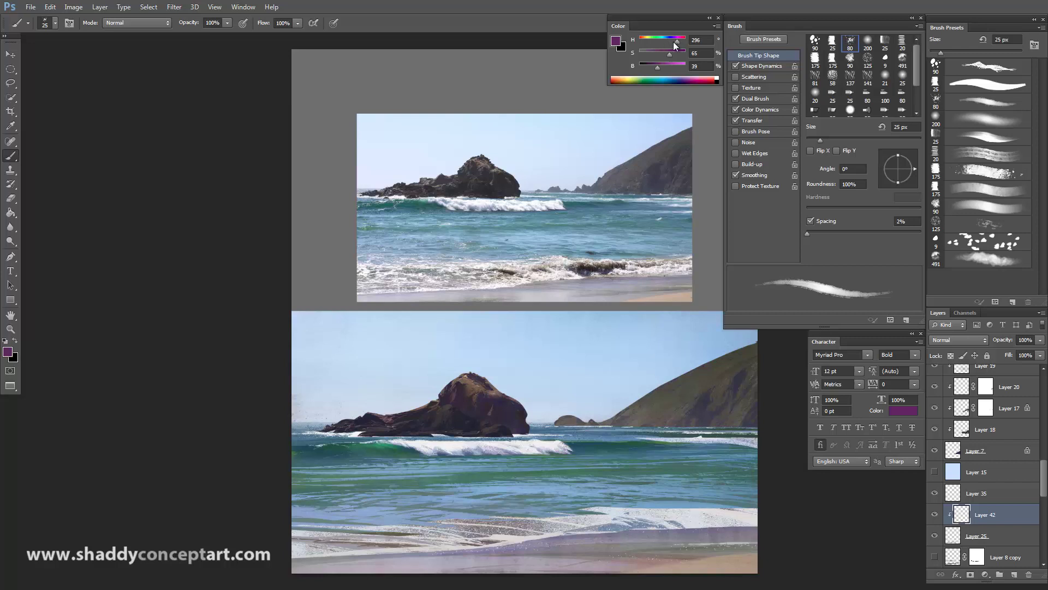
Change the colour to dark crimson, H 339, S 65, B 29, and shade the foam's lower right with the brush between 15 and 50 px.
{"action": "left_click", "coordinate": [652, 66]}
{"action": "key", "text": "bracketleft"}
{"action": "key", "text": "bracketleft"}
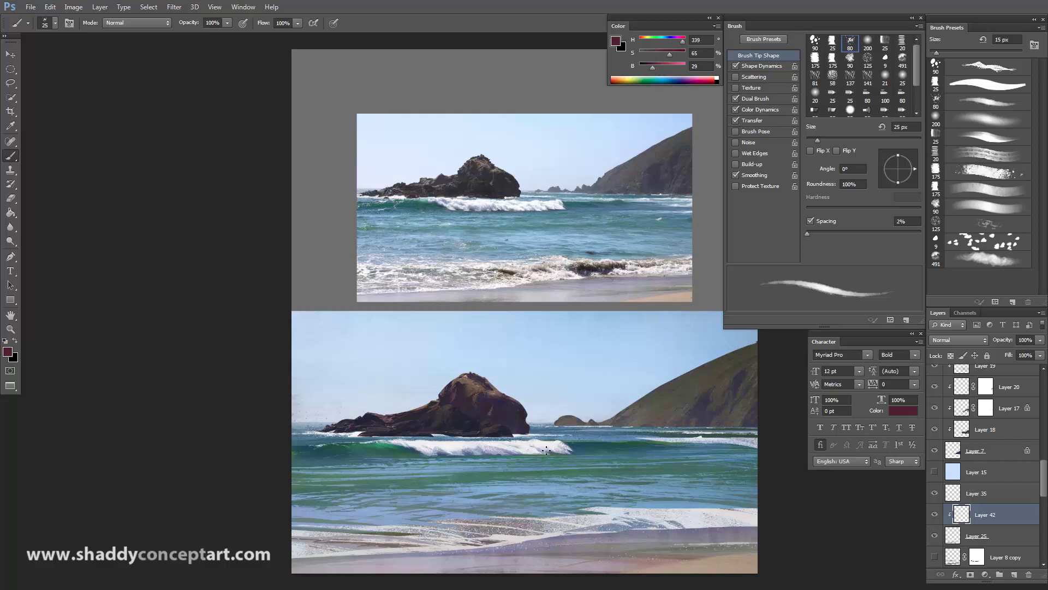
{"action": "key", "text": "bracketright"}
{"action": "key", "text": "bracketright"}
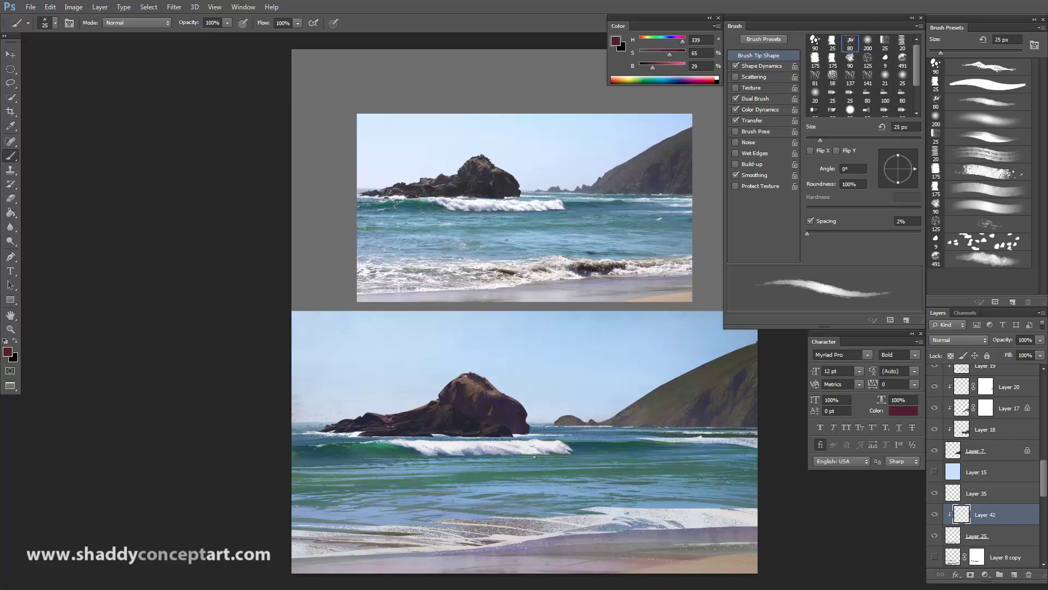
{"action": "key", "text": "bracketright"}
{"action": "key", "text": "bracketright"}
{"action": "key", "text": "bracketright"}
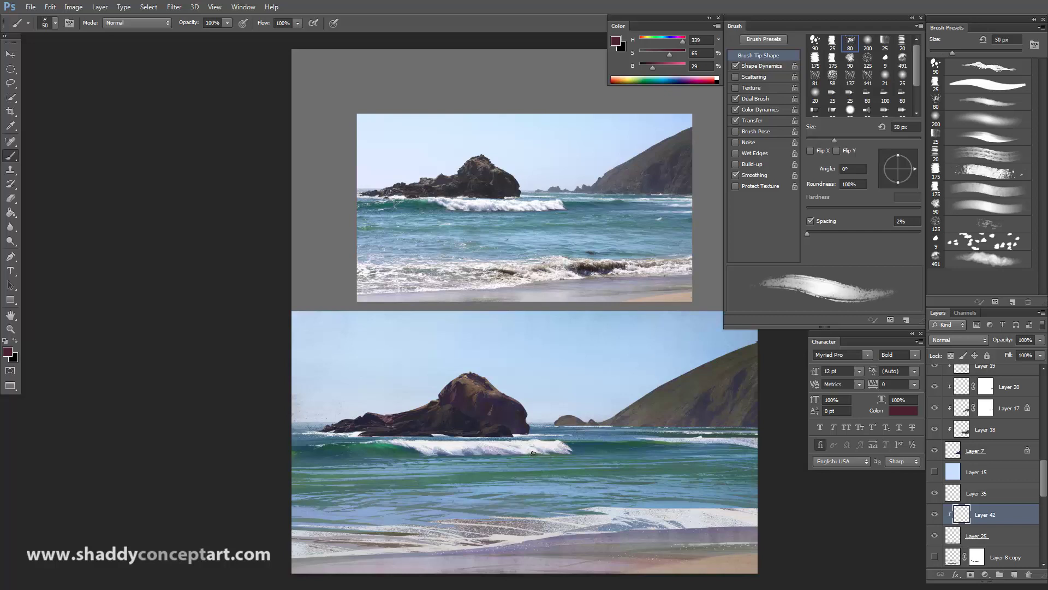
Change the hue to 249 for dark violet and shade the foam's lower edge with the brush between 25 and 40 px.
{"action": "key", "text": "bracketleft"}
{"action": "key", "text": "bracketleft"}
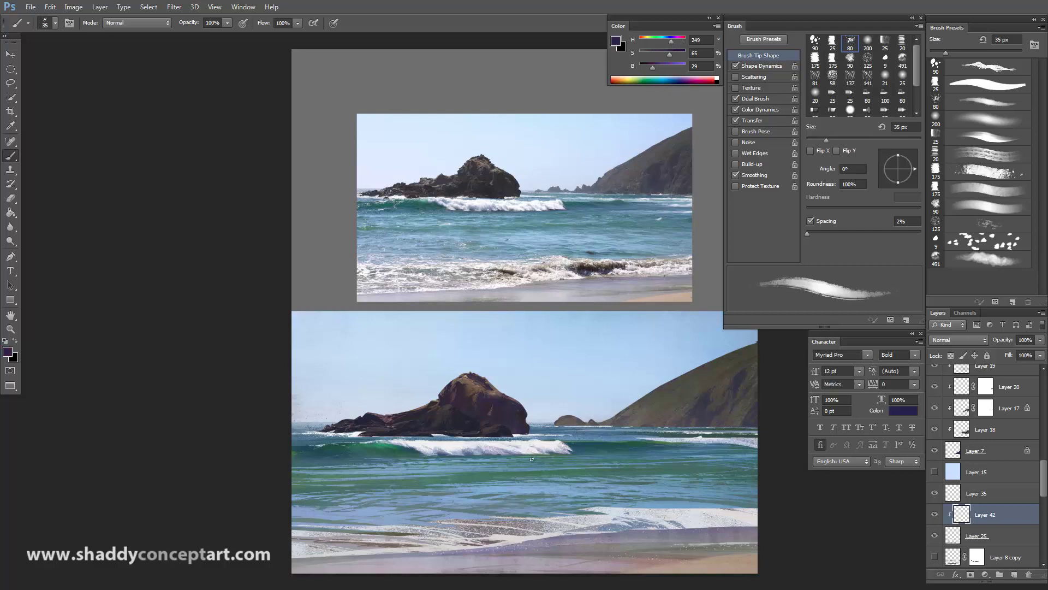
{"action": "key", "text": "bracketleft"}
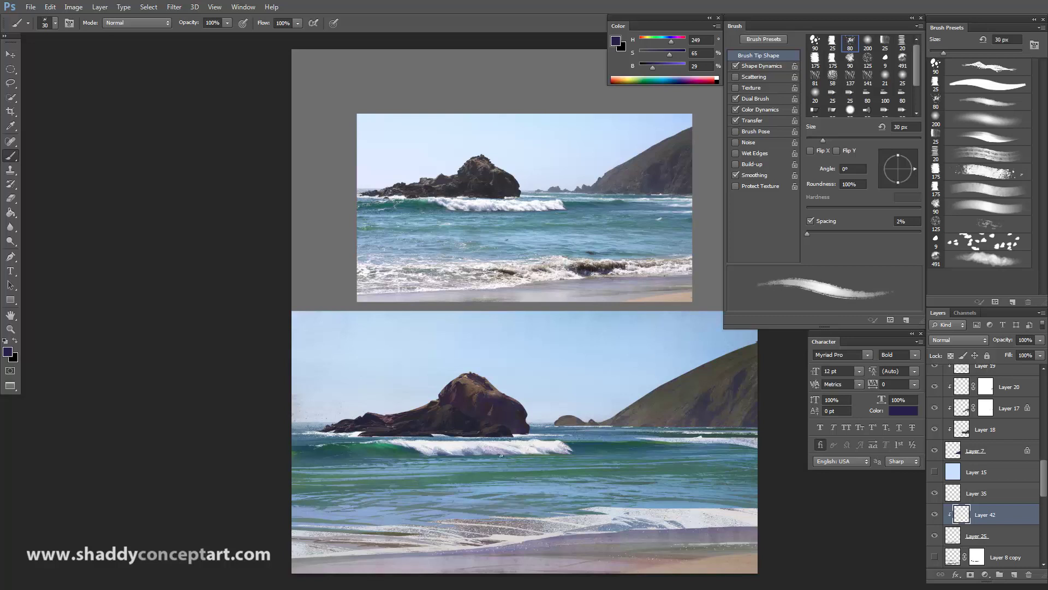
{"action": "key", "text": "bracketleft"}
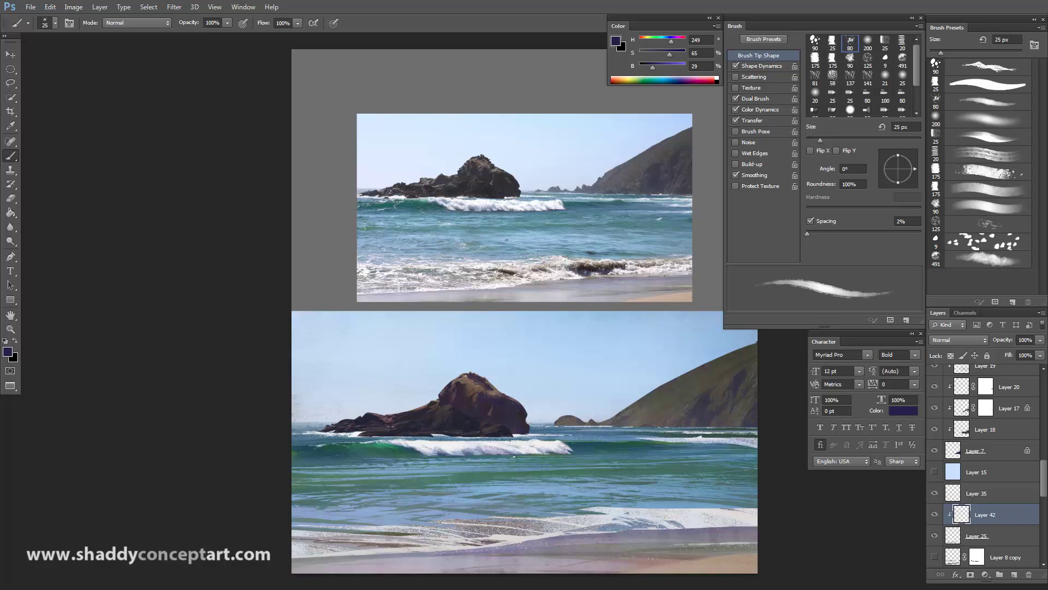
{"action": "key", "text": "bracketright"}
{"action": "key", "text": "bracketright"}
{"action": "key", "text": "bracketright"}
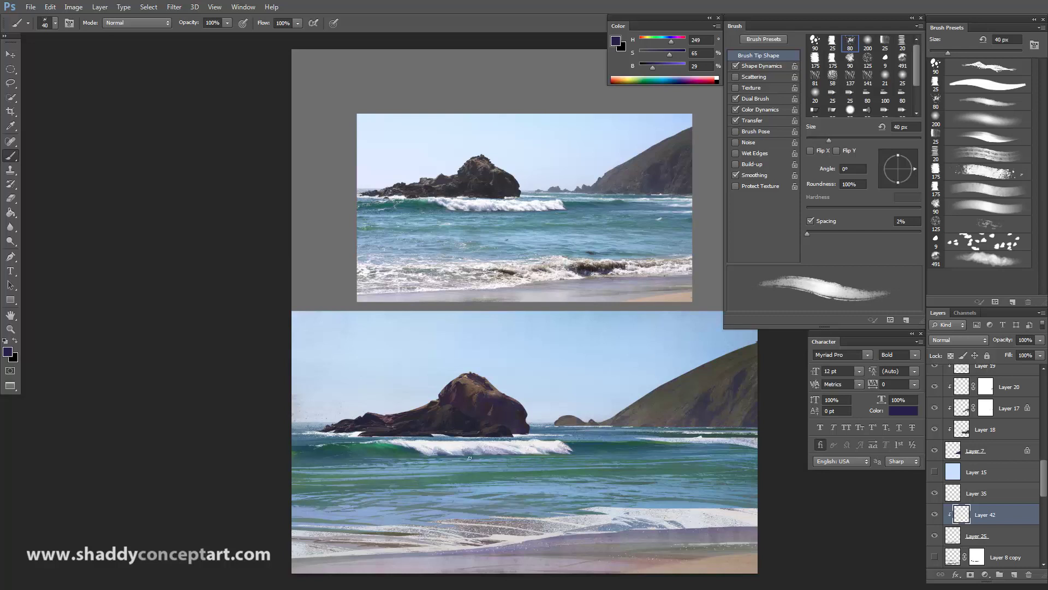
Enlarge the brush to 60 px and add a new layer directly beneath Layer 25, the foam layer.
{"action": "key", "text": "ctrl+minus"}
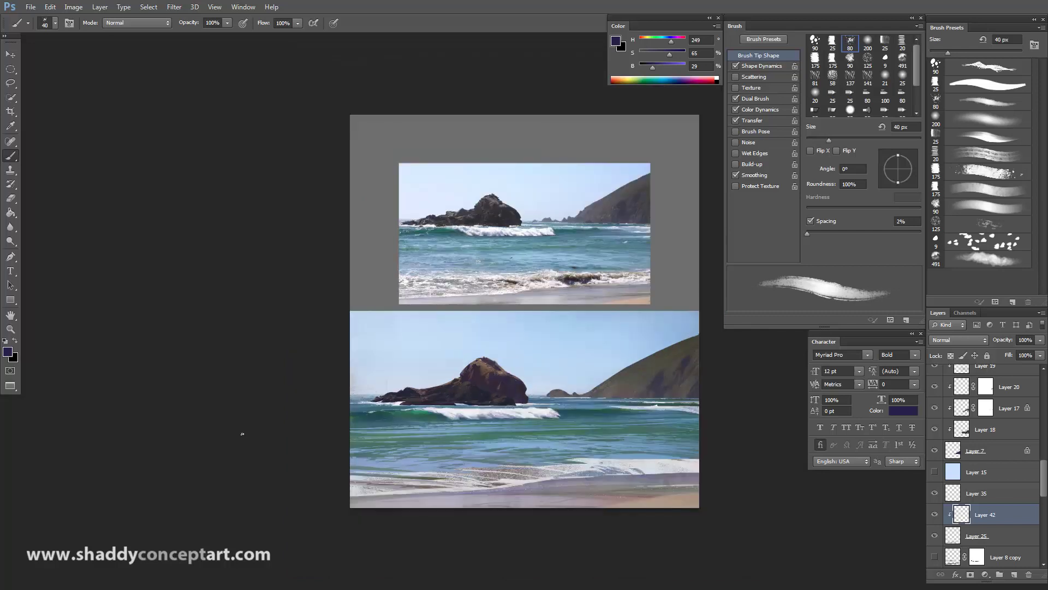
{"action": "key", "text": "ctrl+plus"}
{"action": "key", "text": "bracketright"}
{"action": "key", "text": "bracketright"}
{"action": "key", "text": "bracketright"}
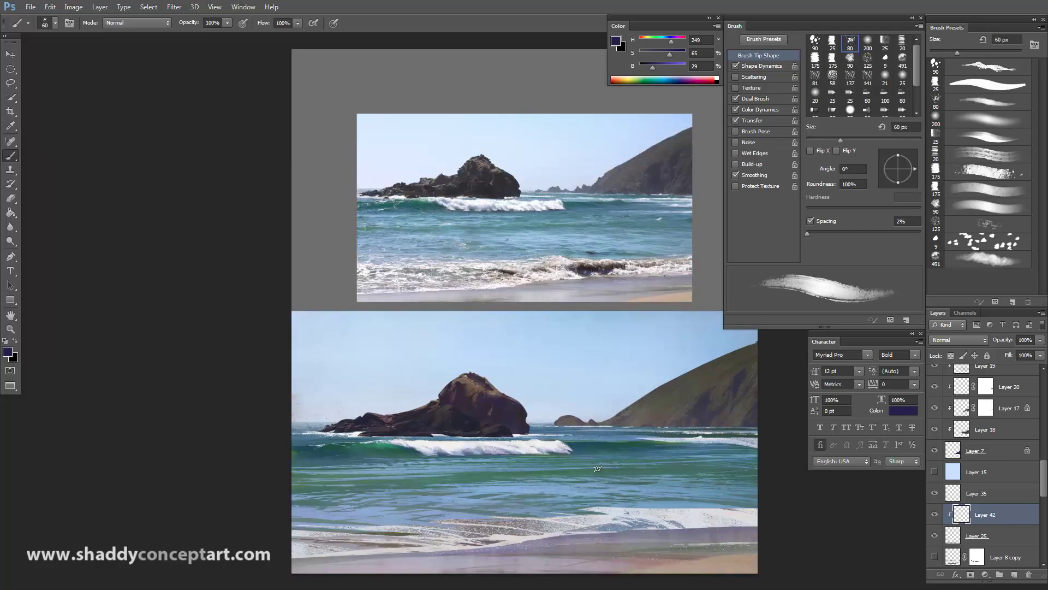
{"action": "key", "text": "ctrl+minus"}
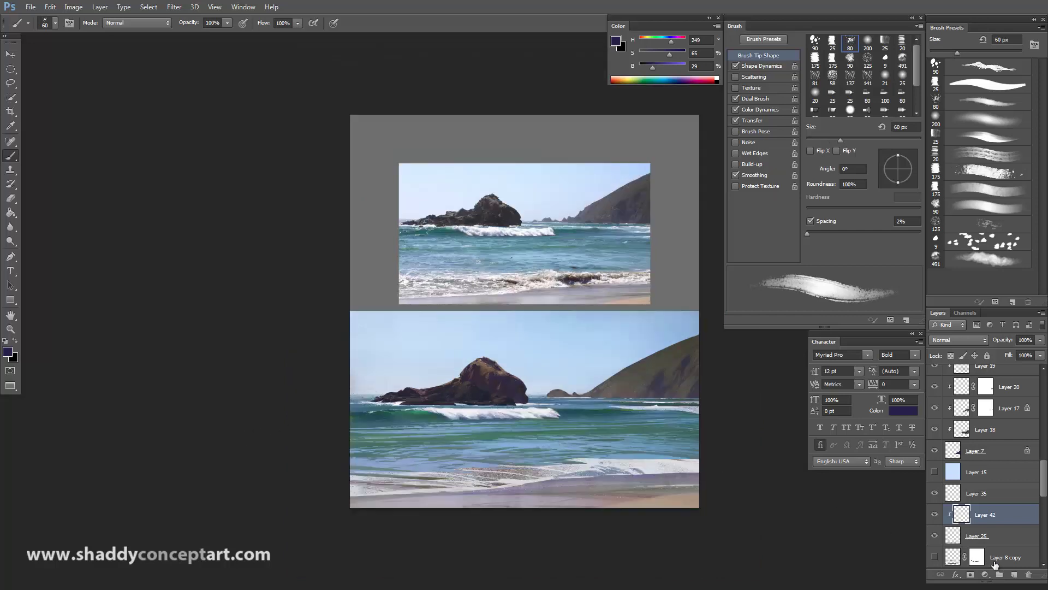
{"action": "left_click", "coordinate": [1014, 575]}
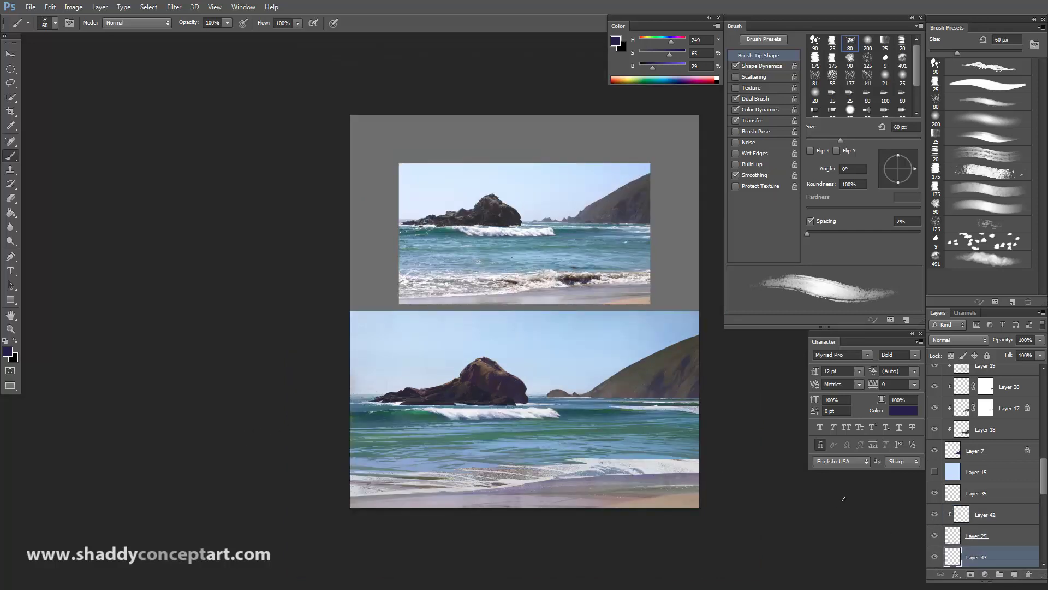
Lower the brush opacity to 46% and stroke dark crimson, H 334, S 65, B 29, onto the water below the wave.
{"action": "key", "text": "bracketleft"}
{"action": "key", "text": "bracketleft"}
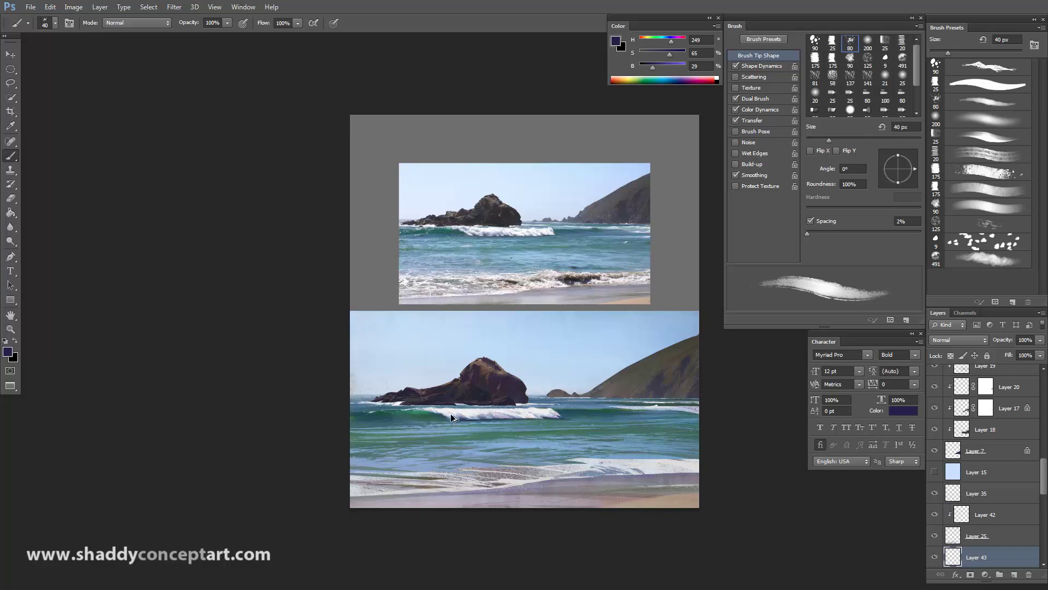
{"action": "key", "text": "bracketright"}
{"action": "key", "text": "bracketright"}
{"action": "left_click", "coordinate": [227, 23]}
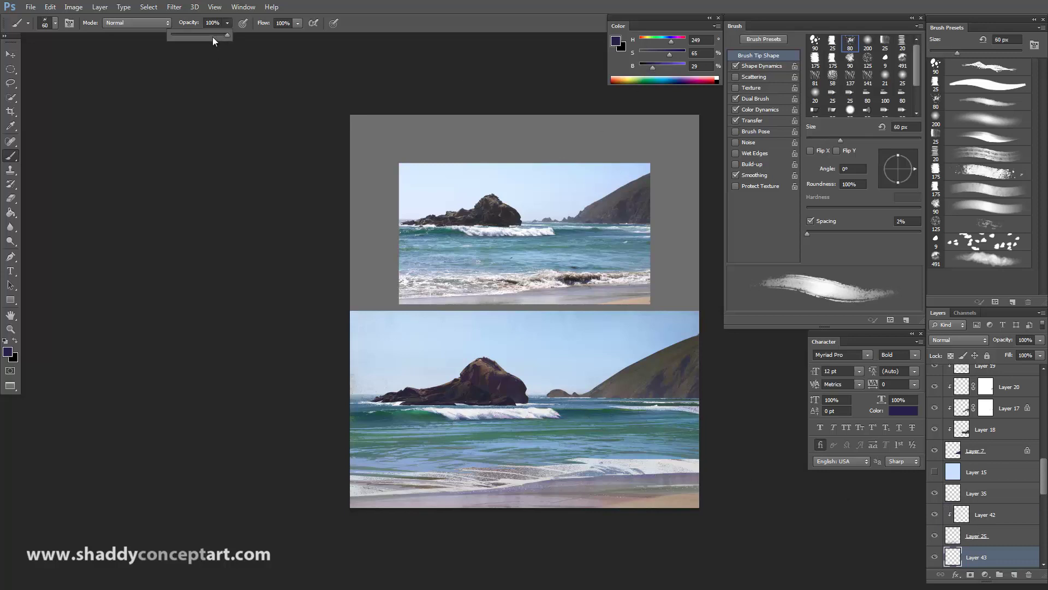
{"action": "left_click", "coordinate": [505, 440]}
{"action": "key", "text": "bracketright"}
{"action": "key", "text": "bracketright"}
{"action": "key", "text": "bracketright"}
{"action": "mouse_move", "coordinate": [607, 421]}
{"action": "left_mouse_down"}
{"action": "mouse_move", "coordinate": [484, 422]}
{"action": "mouse_move", "coordinate": [606, 424]}
{"action": "left_mouse_up"}
{"action": "key", "text": "bracketleft"}
{"action": "key", "text": "bracketleft"}
{"action": "key", "text": "bracketleft"}
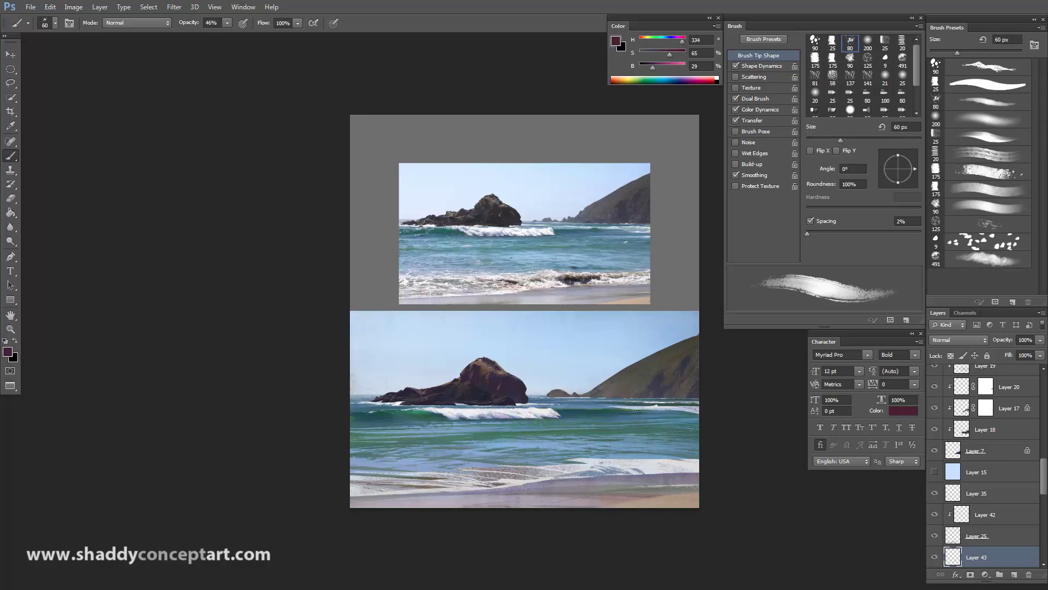
Change the colour to reddish brown, reaching H 17, S 64, B 65, and tint the water beneath the foam, reducing the brush to 40 px.
{"action": "key", "text": "ctrl+plus"}
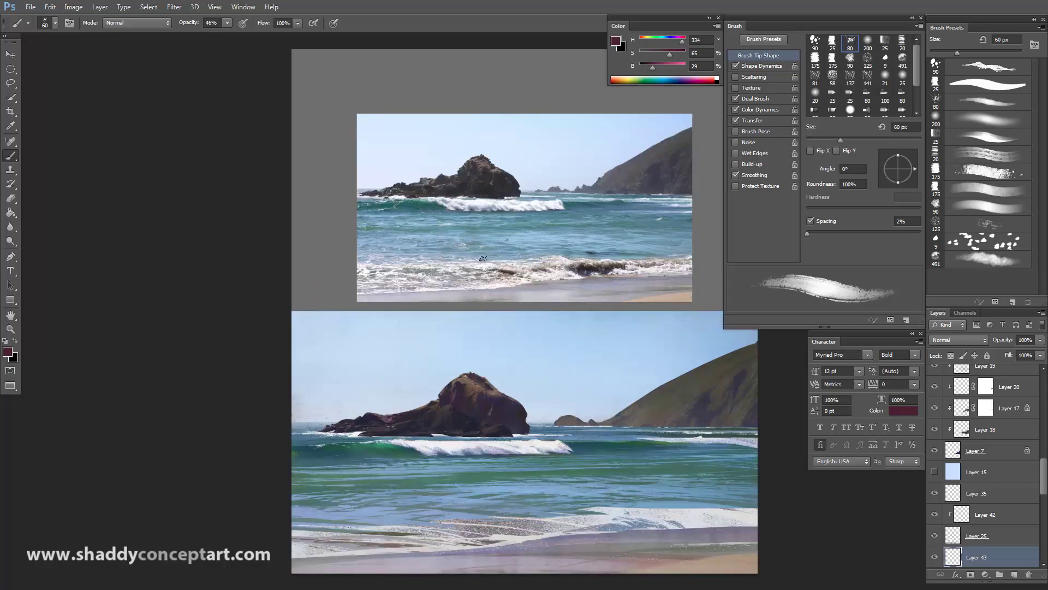
{"action": "key", "text": "bracketleft"}
{"action": "left_click", "coordinate": [641, 41]}
{"action": "left_click_drag", "start_coordinate": [654, 67], "coordinate": [665, 67]}
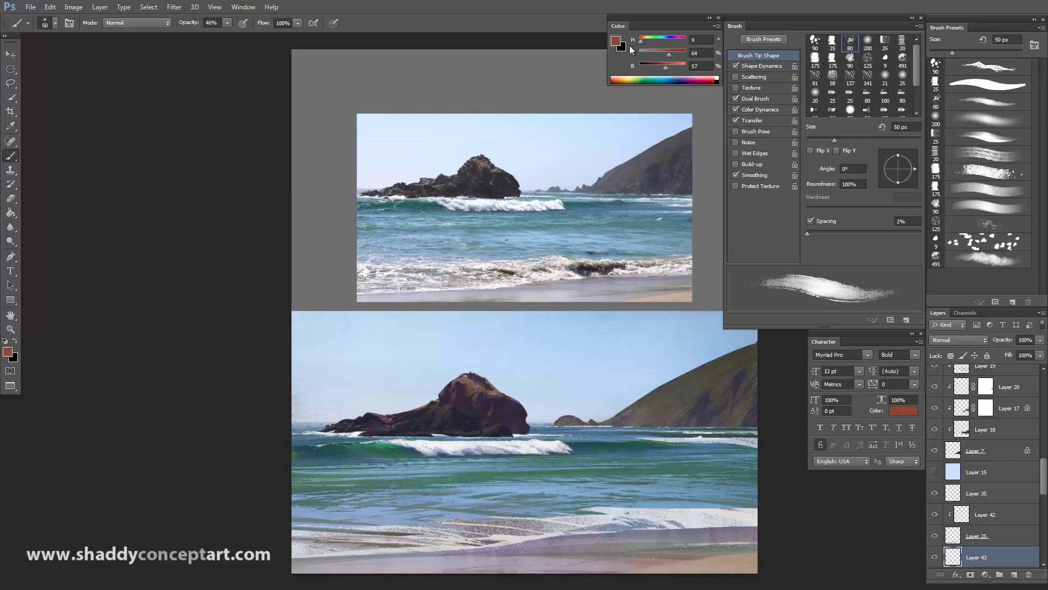
{"action": "key", "text": "bracketleft"}
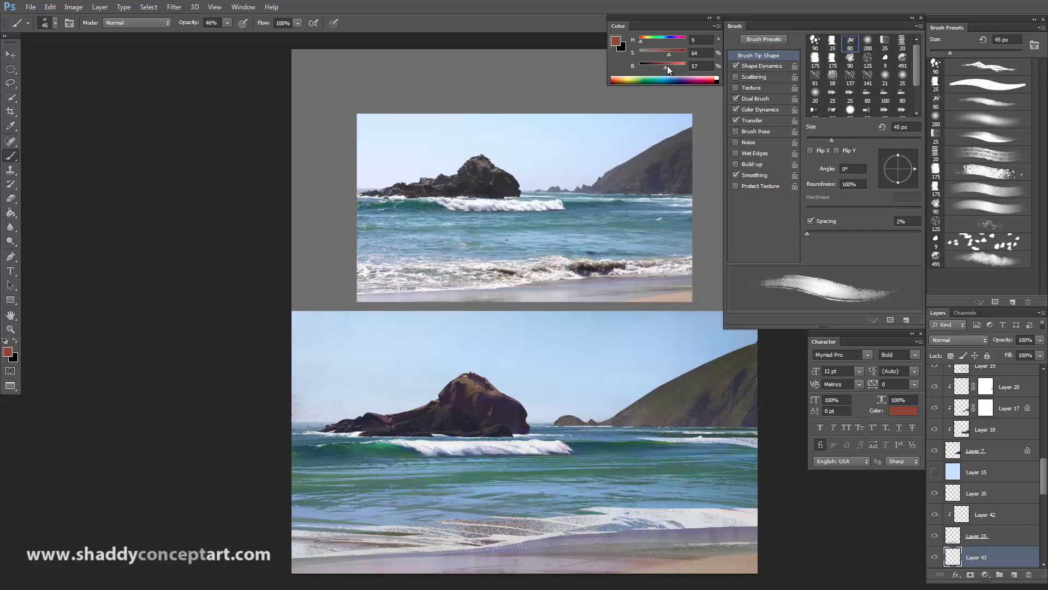
{"action": "left_click_drag", "start_coordinate": [668, 65], "coordinate": [670, 66]}
{"action": "key", "text": "bracketleft"}
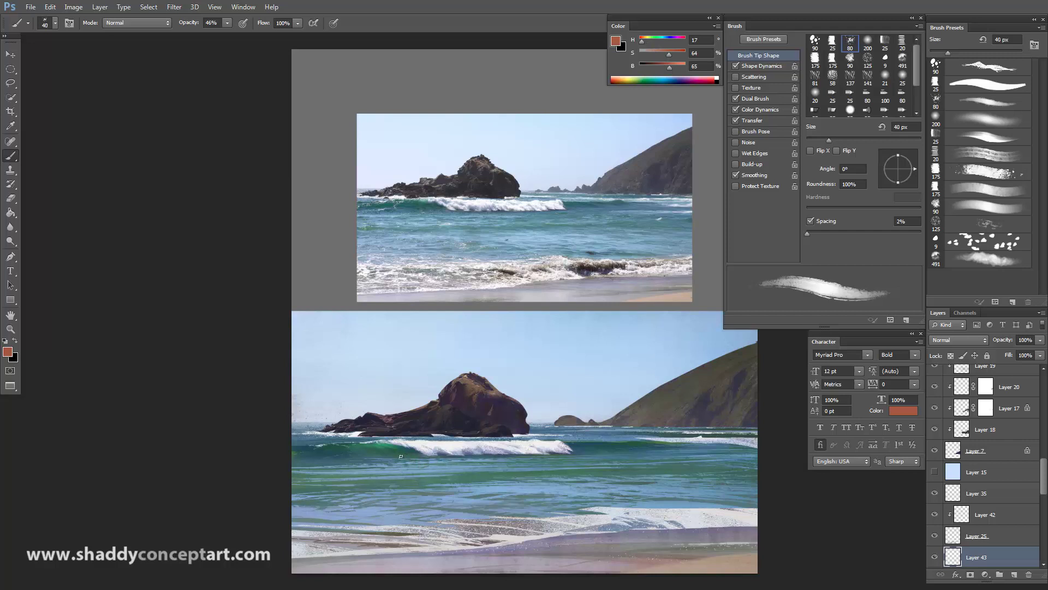
Reduce the reddish brown's saturation to 40 and tint the water under the foam's left end with the brush at 35 and 45 px.
{"action": "key", "text": "bracketleft"}
{"action": "left_click_drag", "start_coordinate": [669, 54], "coordinate": [658, 54]}
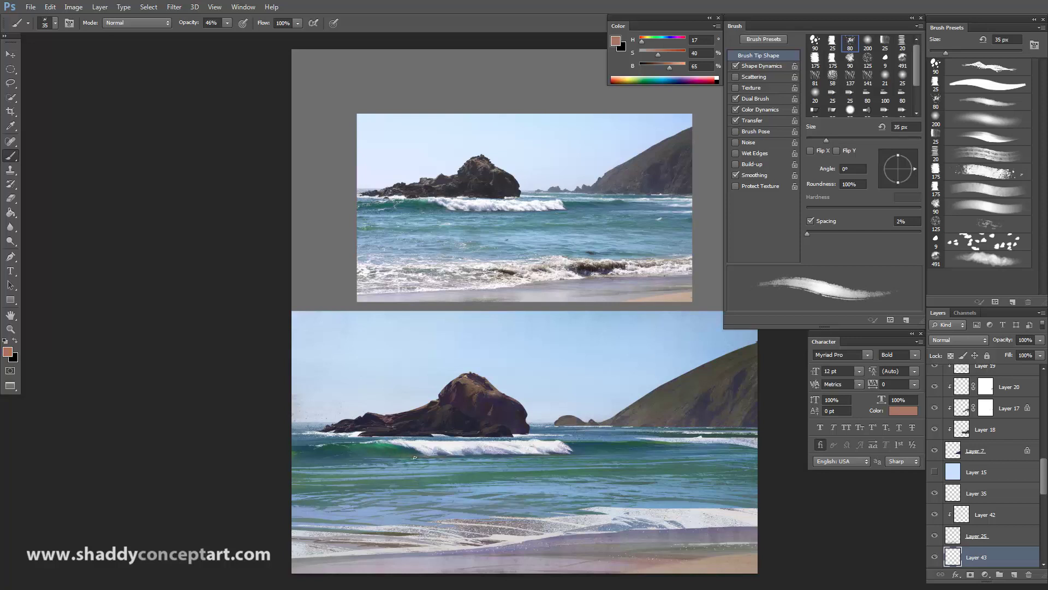
{"action": "key", "text": "bracketright"}
{"action": "key", "text": "bracketright"}
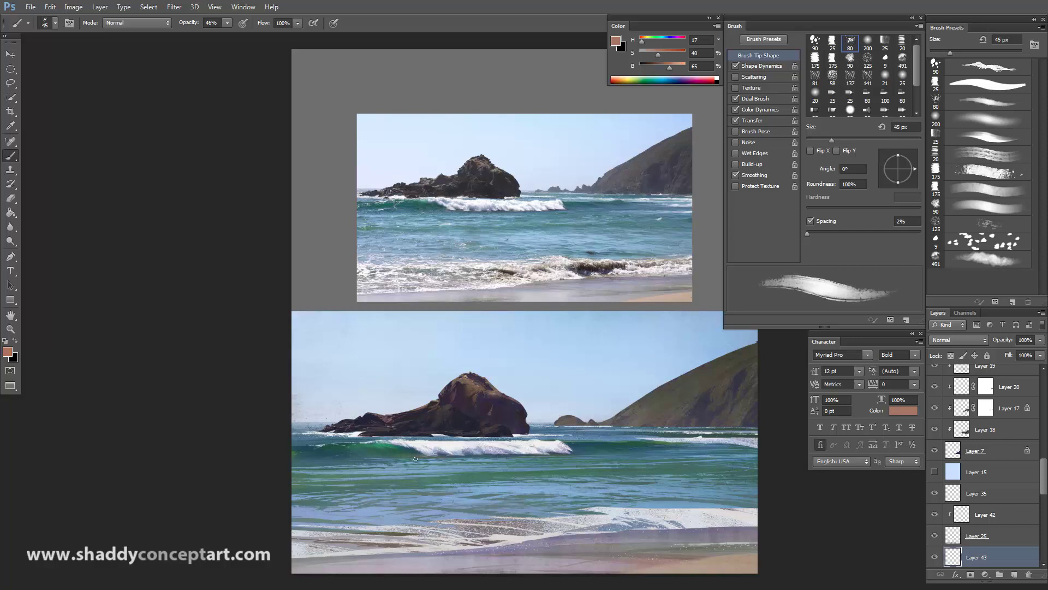
Switch the colour to light blue, H 210, S 39, B 82, and stroke the water beneath the foam with the brush at 40 px.
{"action": "left_click", "coordinate": [438, 456], "text": "alt"}
{"action": "left_click_drag", "start_coordinate": [508, 463], "coordinate": [361, 445]}
{"action": "key", "text": "bracketleft"}
{"action": "key", "text": "bracketleft"}
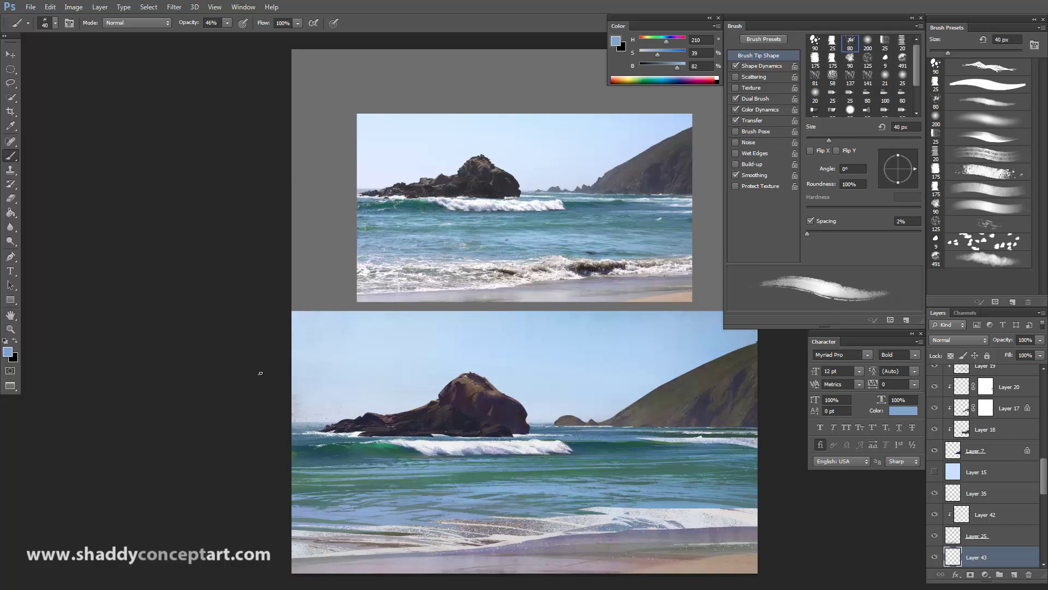
Choose the 9 px scattered-fleck brush, flatten its roundness to 24%, and set its scatter to 400% with a count of 2.
{"action": "key", "text": "bracketright"}
{"action": "left_click", "coordinate": [983, 246]}
{"action": "left_click_drag", "start_coordinate": [899, 157], "coordinate": [899, 166]}
{"action": "left_click", "coordinate": [753, 76]}
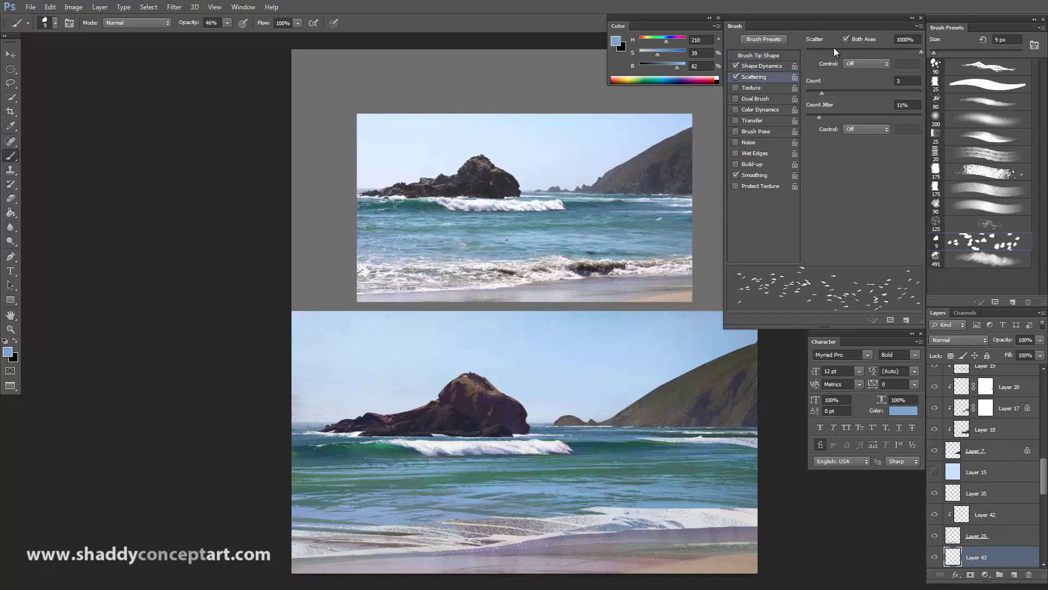
{"action": "left_click_drag", "start_coordinate": [834, 48], "coordinate": [853, 50]}
{"action": "left_click_drag", "start_coordinate": [822, 93], "coordinate": [815, 92]}
Set the fleck brush's angle jitter to 2%, its size to 15 px and its spacing to 96%.
{"action": "left_click", "coordinate": [752, 57]}
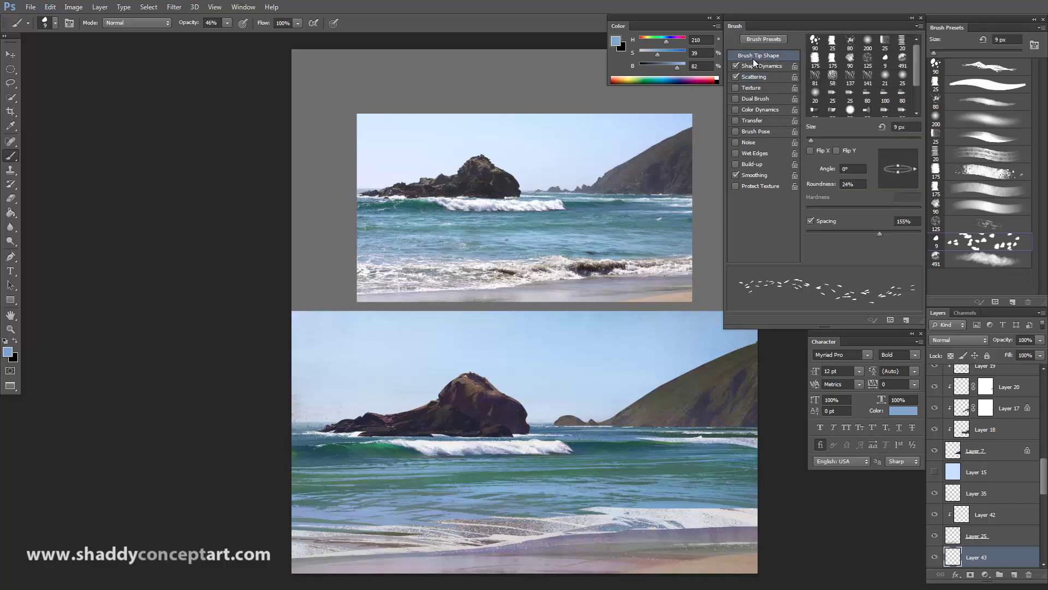
{"action": "key", "text": "bracketright"}
{"action": "mouse_move", "coordinate": [877, 234]}
{"action": "left_mouse_down"}
{"action": "mouse_move", "coordinate": [903, 228]}
{"action": "mouse_move", "coordinate": [889, 233]}
{"action": "left_mouse_up"}
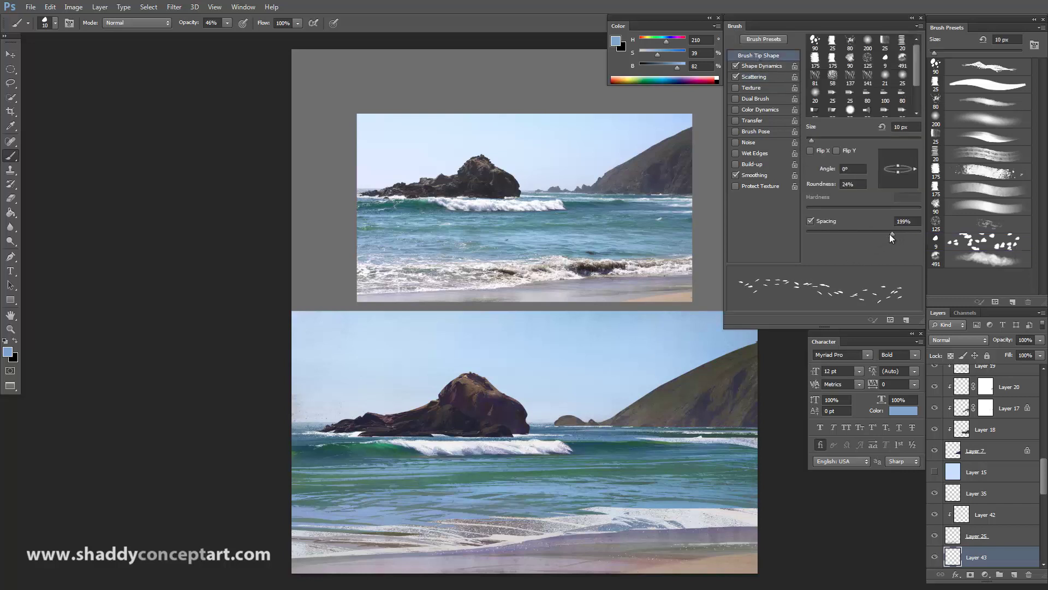
{"action": "left_click", "coordinate": [753, 76]}
{"action": "left_click", "coordinate": [749, 66]}
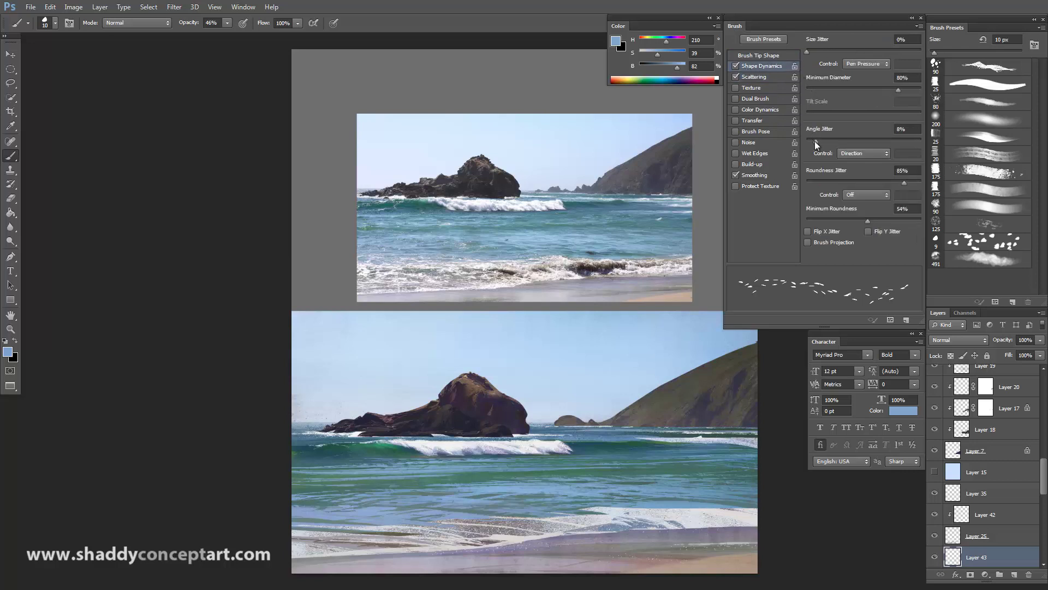
{"action": "left_click_drag", "start_coordinate": [807, 142], "coordinate": [808, 141]}
{"action": "key", "text": "bracketright"}
{"action": "left_click", "coordinate": [760, 56]}
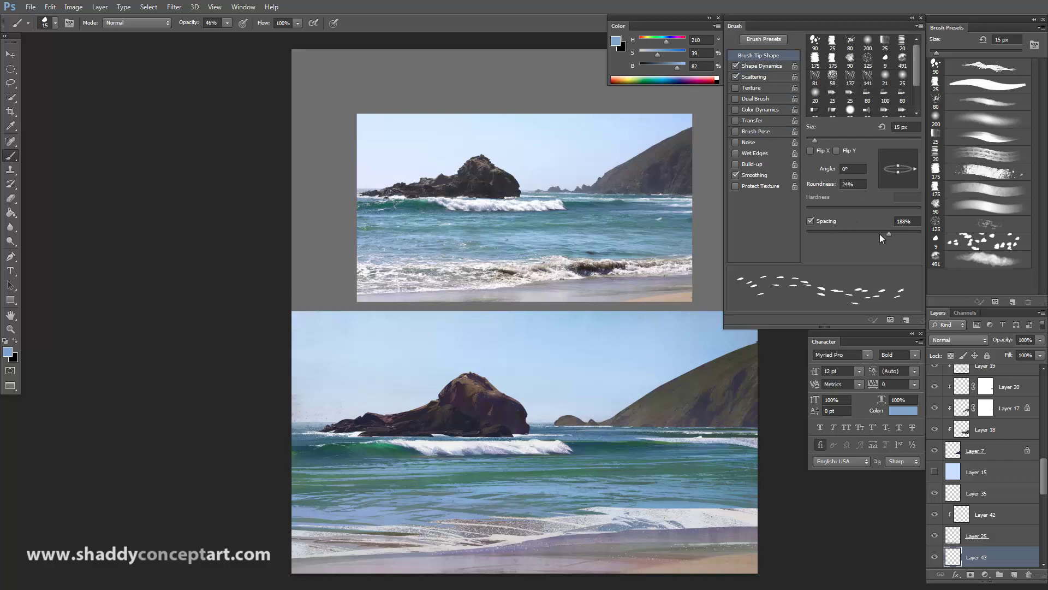
{"action": "left_click_drag", "start_coordinate": [879, 234], "coordinate": [861, 232]}
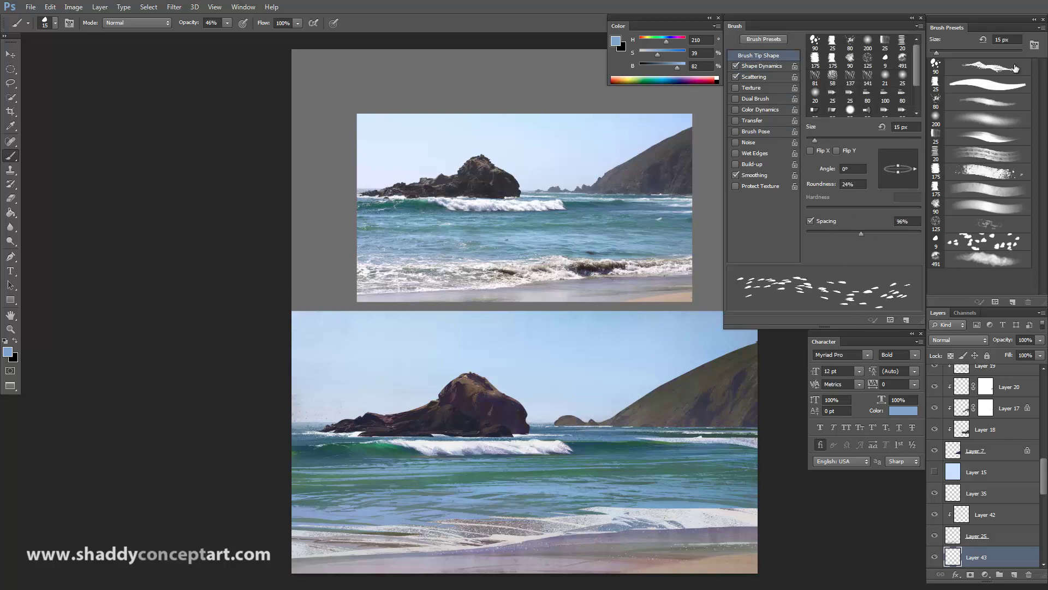
Save the adjusted fleck brush as a new preset under the suggested name Sampled Brush 13 10, keeping its size.
{"action": "left_click", "coordinate": [1041, 27]}
{"action": "left_click", "coordinate": [975, 31]}
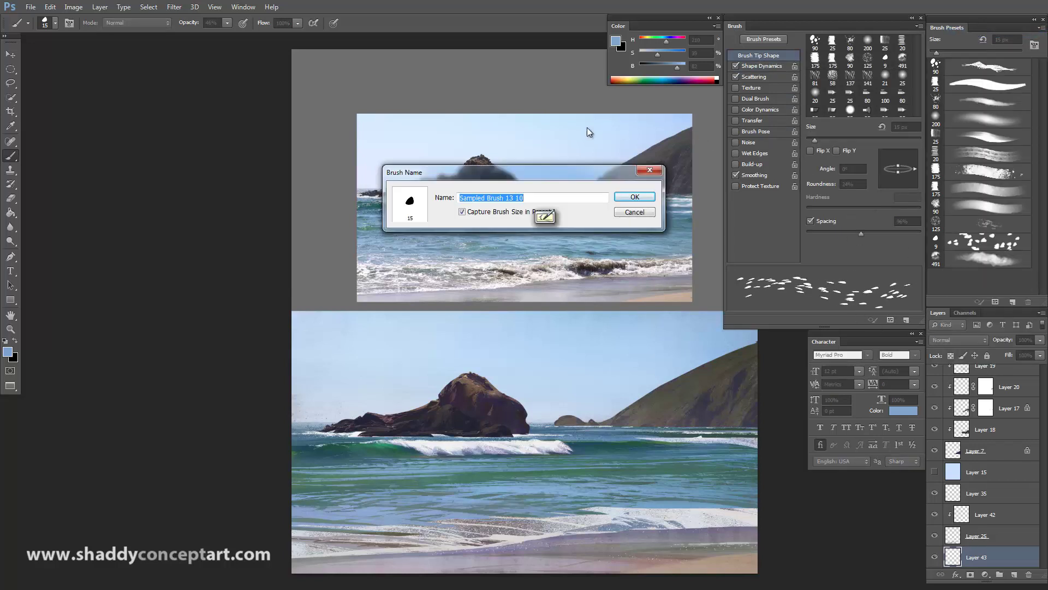
{"action": "left_click", "coordinate": [634, 198]}
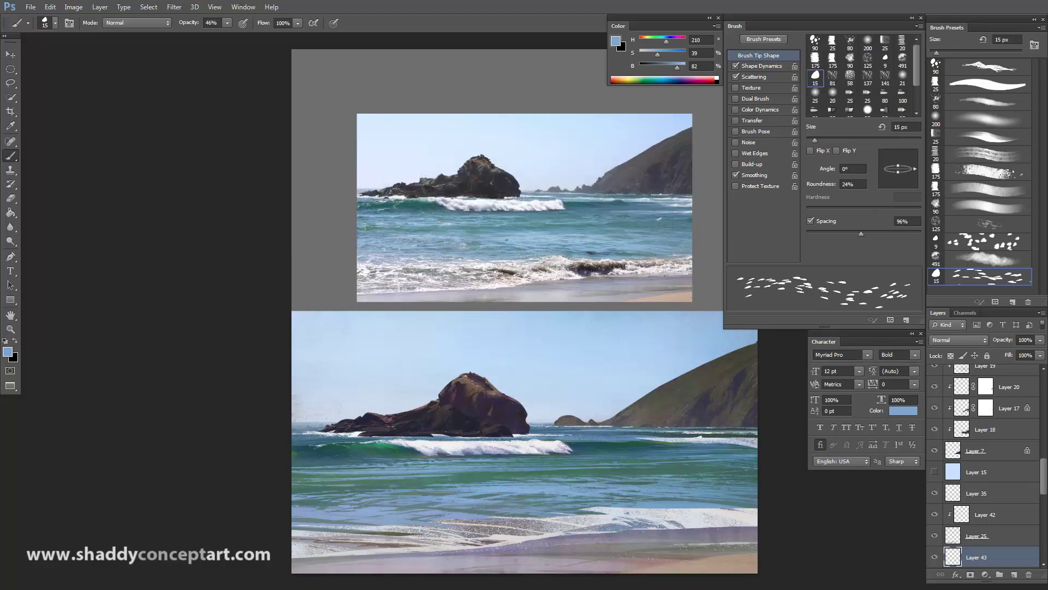
Examine the breaking wave in the reference photo up close and compare it with the painting, reducing the brush to 9 px.
{"action": "key", "text": "bracketright"}
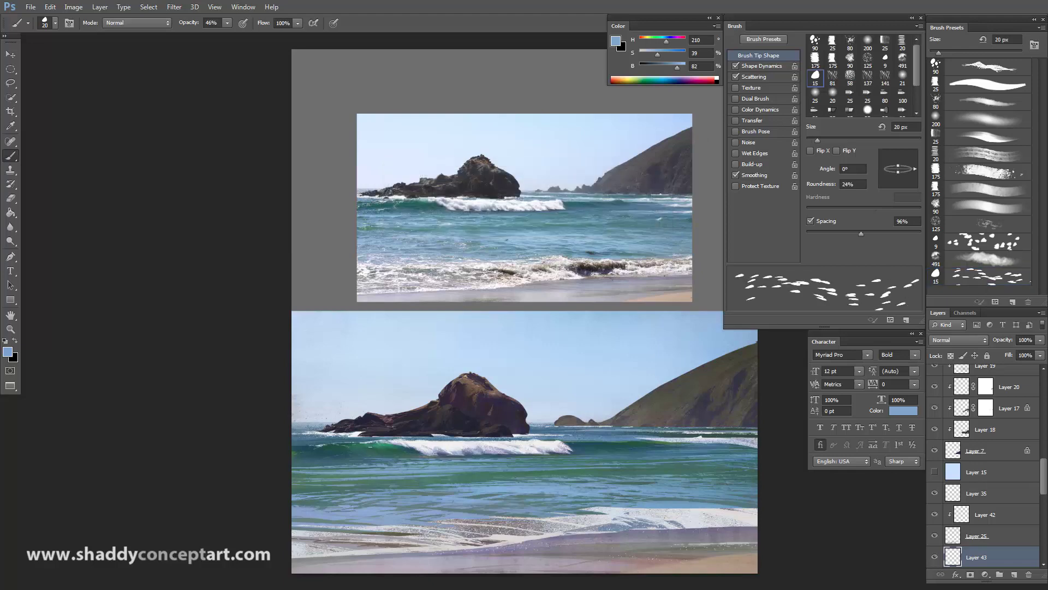
{"action": "key", "text": "ctrl+plus"}
{"action": "key", "text": "ctrl+plus"}
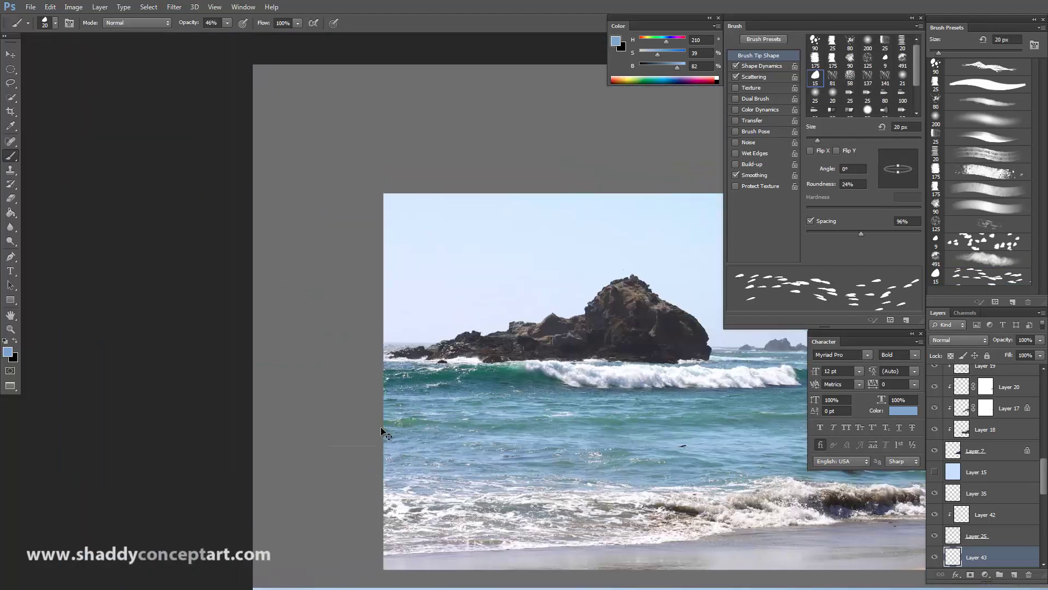
{"action": "key", "text": "ctrl+plus"}
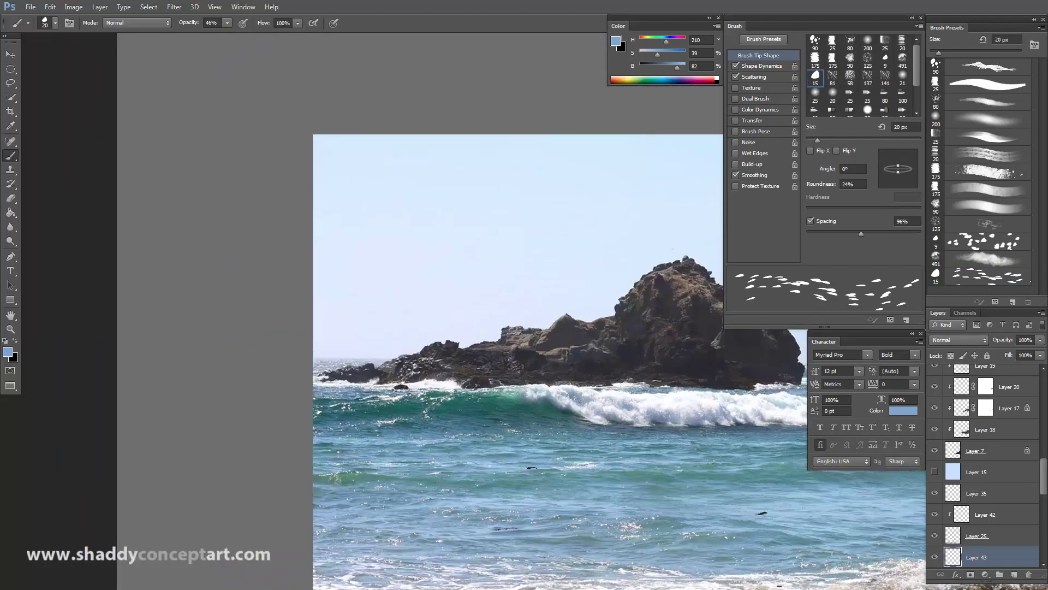
{"action": "key", "text": "bracketleft"}
{"action": "key", "text": "bracketleft"}
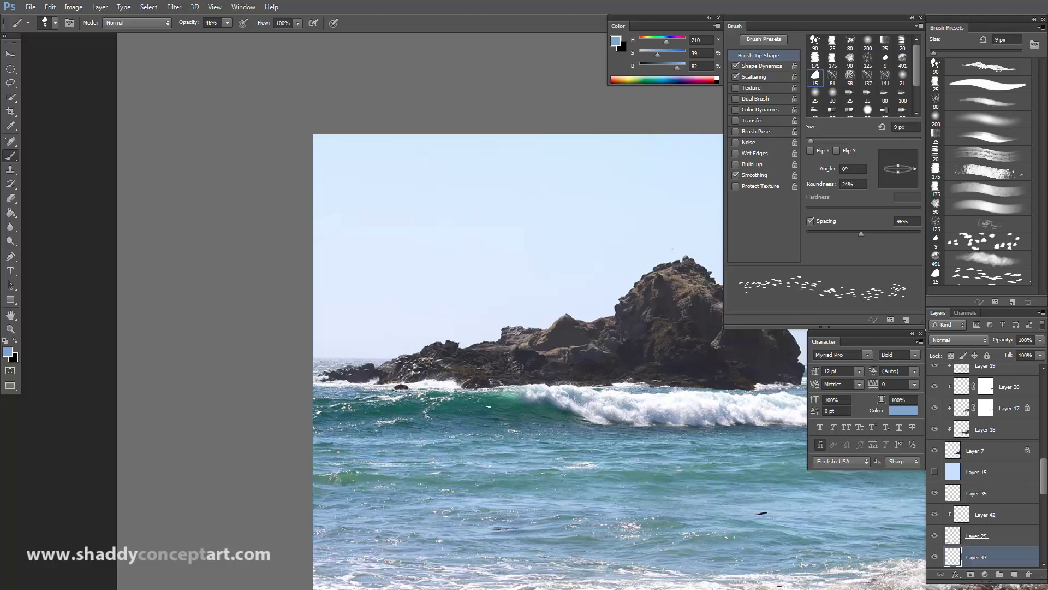
{"action": "key", "text": "ctrl+minus"}
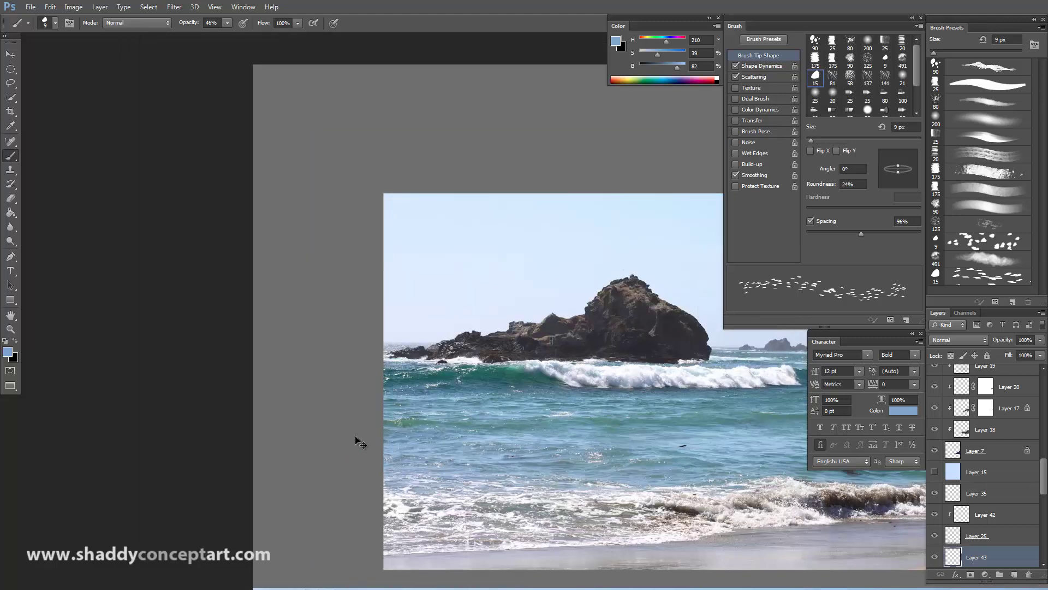
{"action": "key", "text": "ctrl+minus"}
{"action": "left_click_drag", "start_coordinate": [423, 414], "coordinate": [461, 245]}
{"action": "key", "text": "ctrl+minus"}
{"action": "mouse_move", "coordinate": [466, 486]}
{"action": "left_mouse_down"}
{"action": "mouse_move", "coordinate": [472, 417]}
{"action": "mouse_move", "coordinate": [503, 438]}
{"action": "left_mouse_up"}
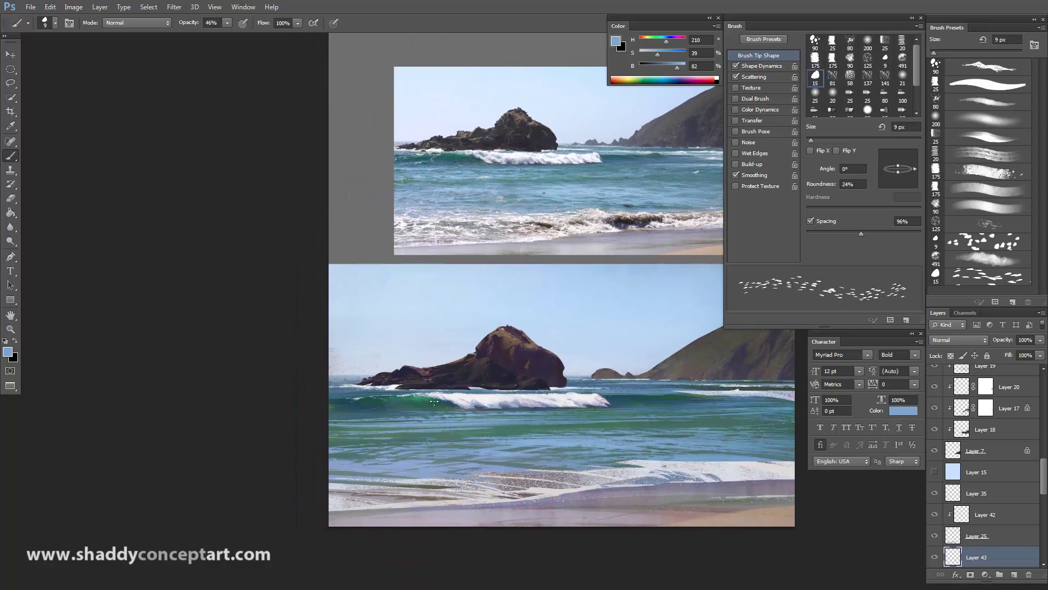
Enlarge the fleck brush to 20 px, set its spacing to 98% and reduce its scatter.
{"action": "key", "text": "bracketright"}
{"action": "key", "text": "bracketright"}
{"action": "key", "text": "bracketright"}
{"action": "key", "text": "bracketright"}
{"action": "key", "text": "bracketleft"}
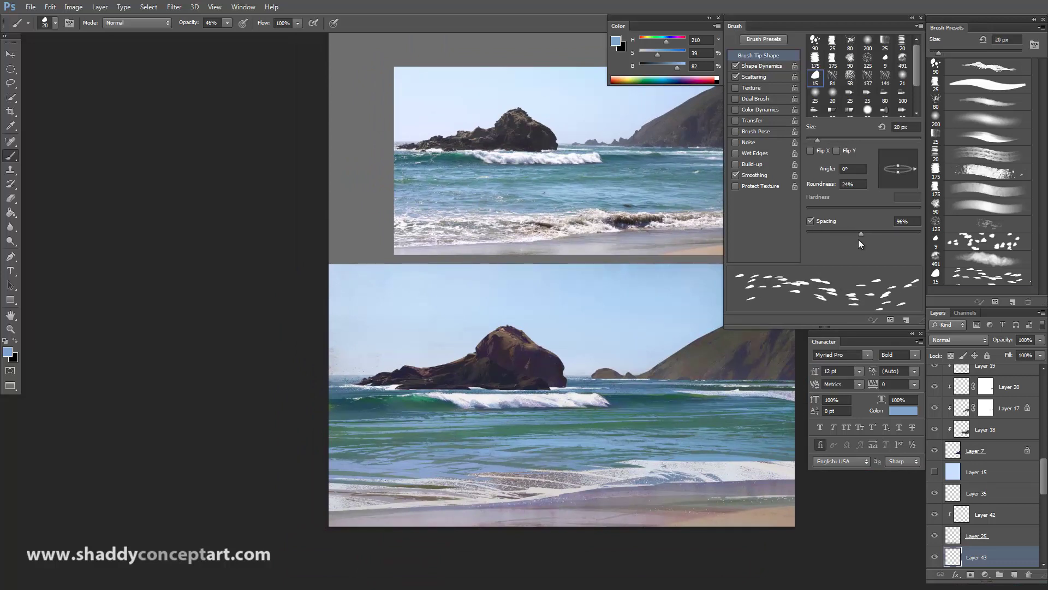
{"action": "left_click_drag", "start_coordinate": [857, 237], "coordinate": [862, 233]}
{"action": "left_click", "coordinate": [778, 77]}
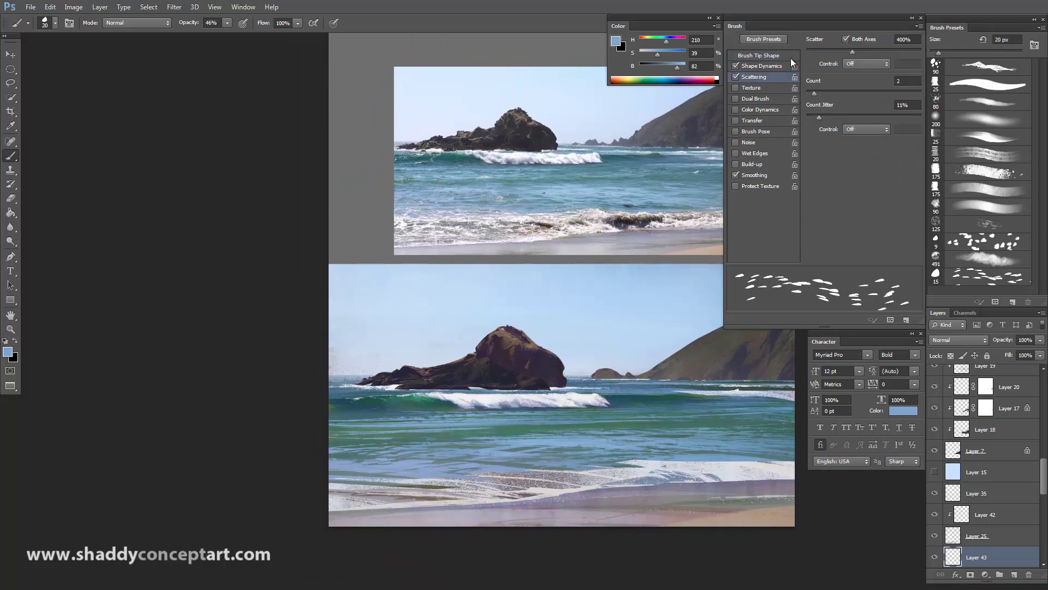
{"action": "left_click_drag", "start_coordinate": [840, 50], "coordinate": [836, 48]}
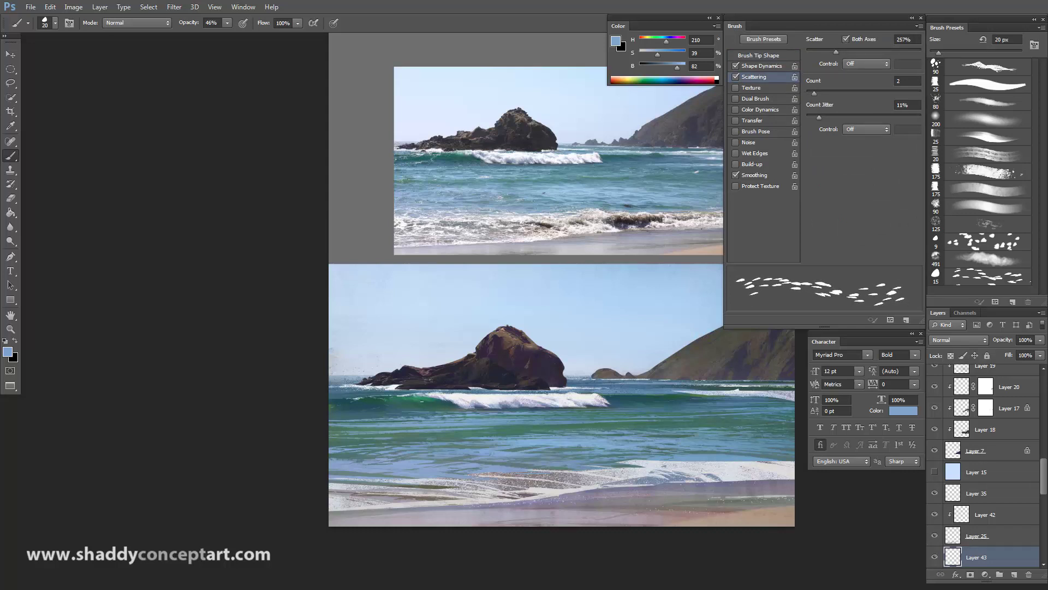
Flatten the fleck brush's tip to 16% roundness and set its size to 25 px for the water beneath the foam.
{"action": "left_click", "coordinate": [760, 55]}
{"action": "left_click_drag", "start_coordinate": [900, 170], "coordinate": [898, 170]}
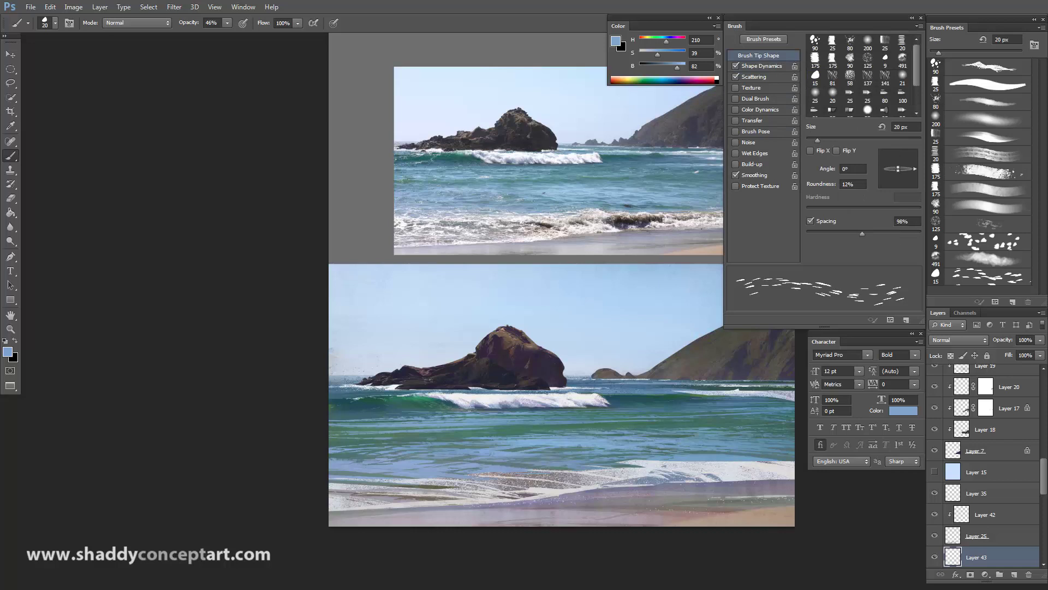
{"action": "key", "text": "bracketright"}
{"action": "key", "text": "bracketright"}
{"action": "key", "text": "bracketright"}
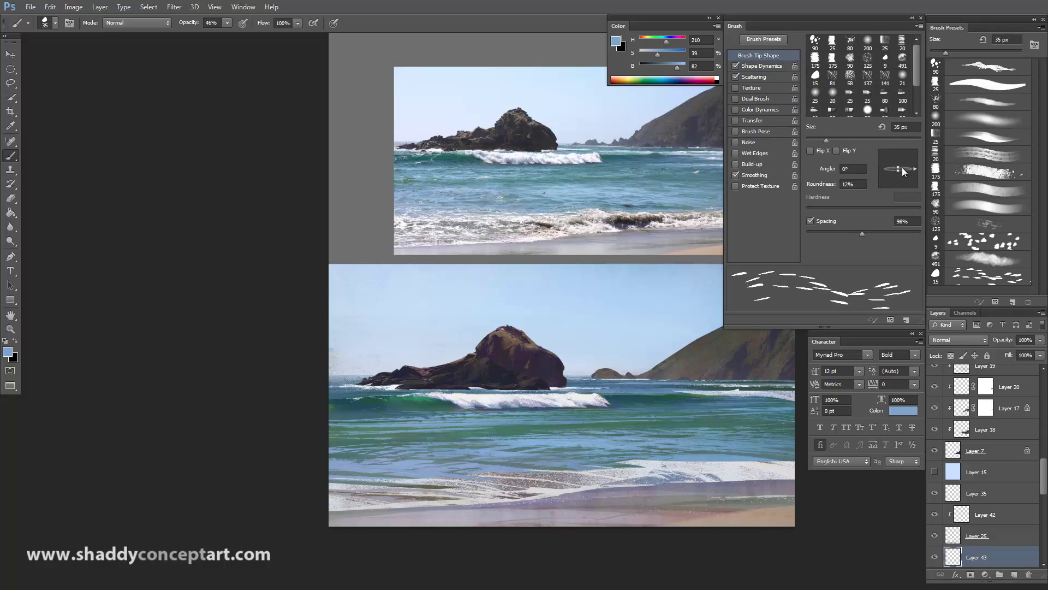
{"action": "left_click_drag", "start_coordinate": [902, 168], "coordinate": [898, 166]}
{"action": "key", "text": "bracketleft"}
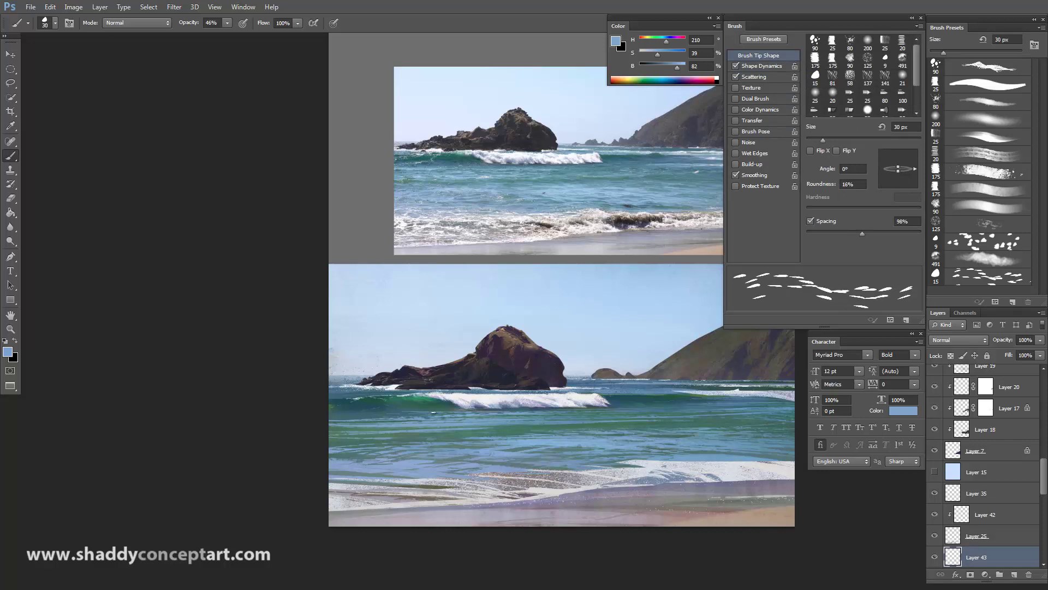
{"action": "key", "text": "bracketleft"}
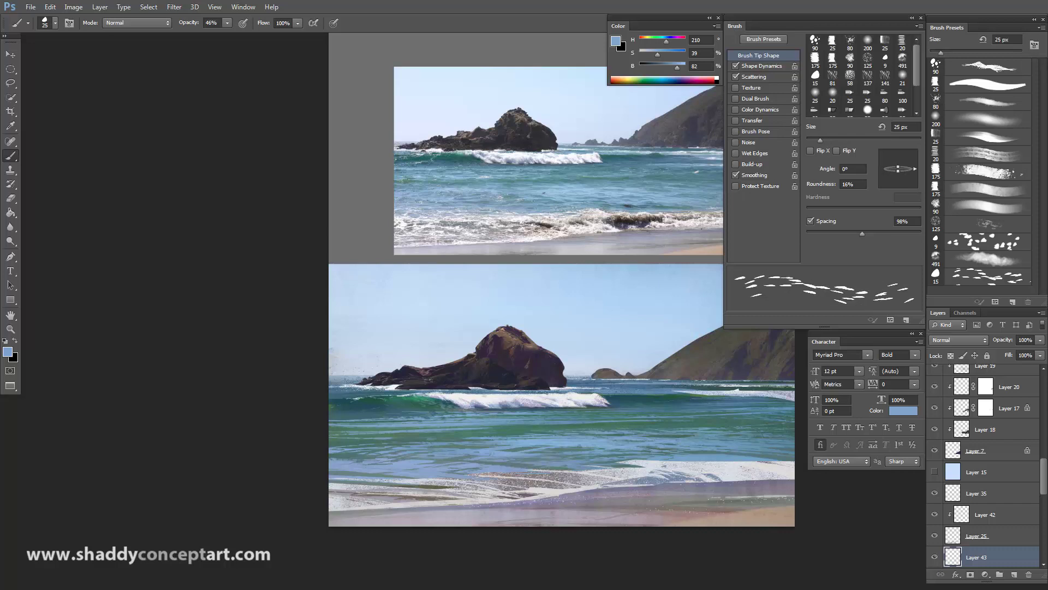
Reduce the fleck brush's angle jitter to 1%, raise the painting opacity to 100% and set the brush size to 20 px.
{"action": "left_click", "coordinate": [758, 67]}
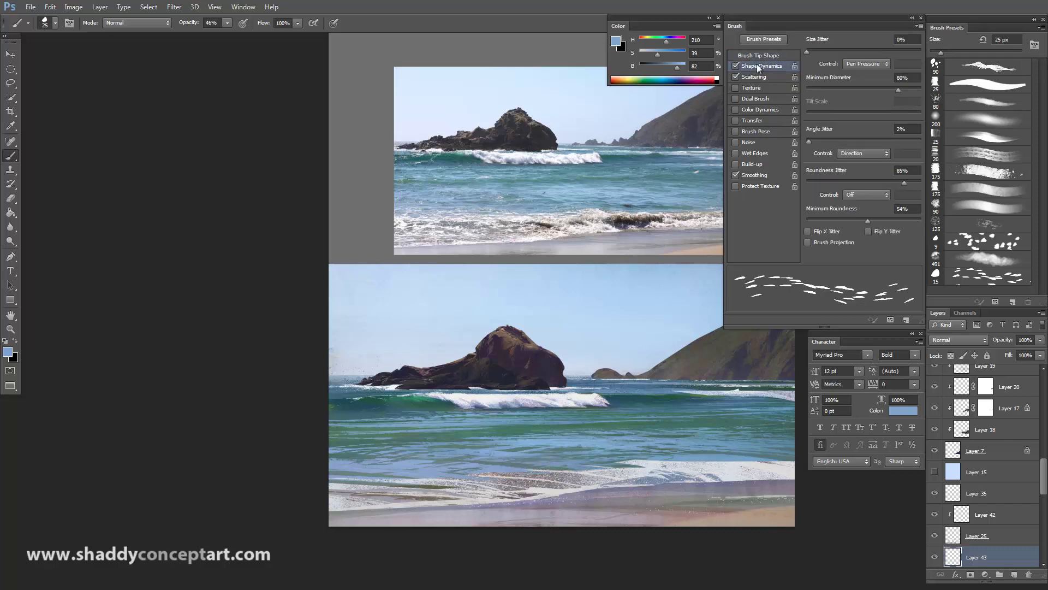
{"action": "left_click", "coordinate": [807, 142]}
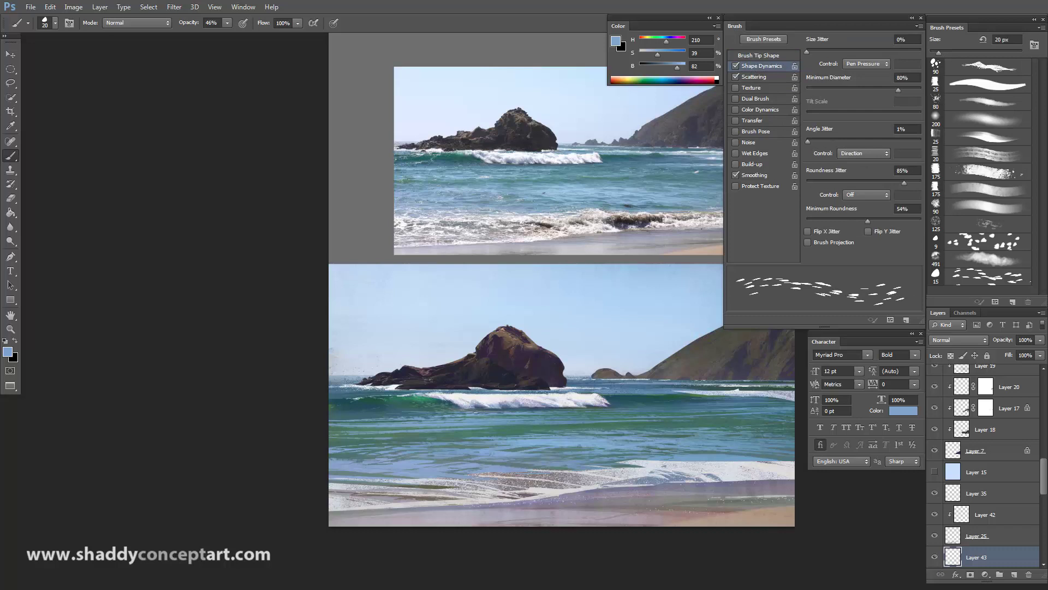
{"action": "key", "text": "bracketright"}
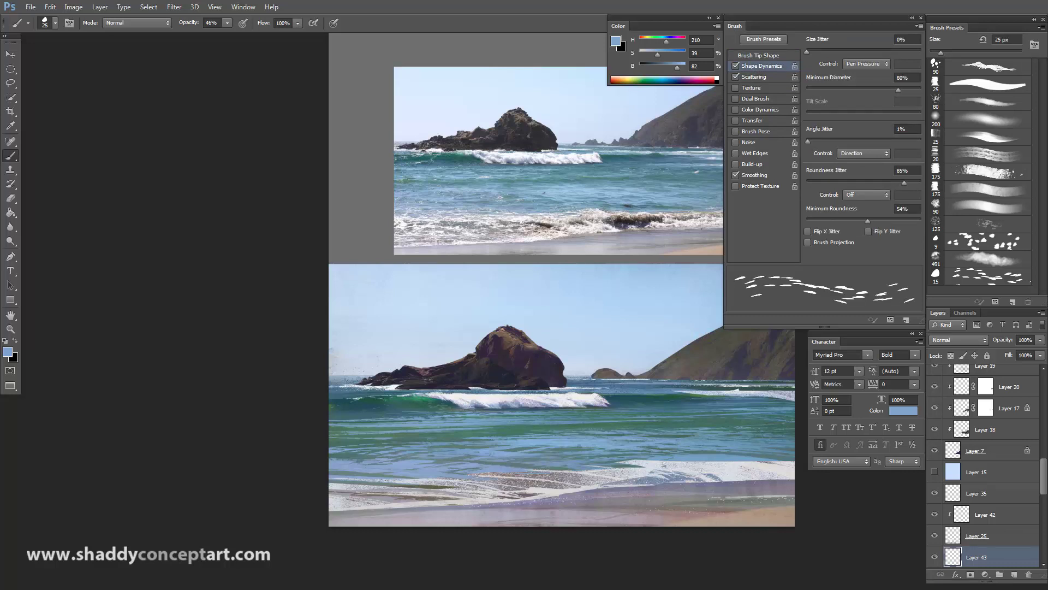
{"action": "key", "text": "bracketleft"}
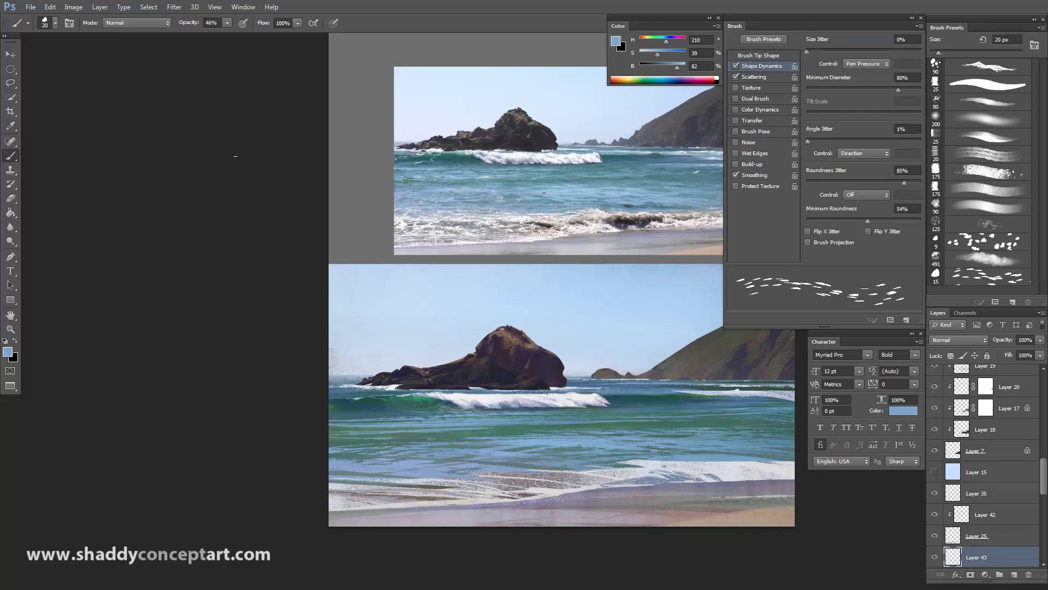
{"action": "left_click", "coordinate": [227, 23]}
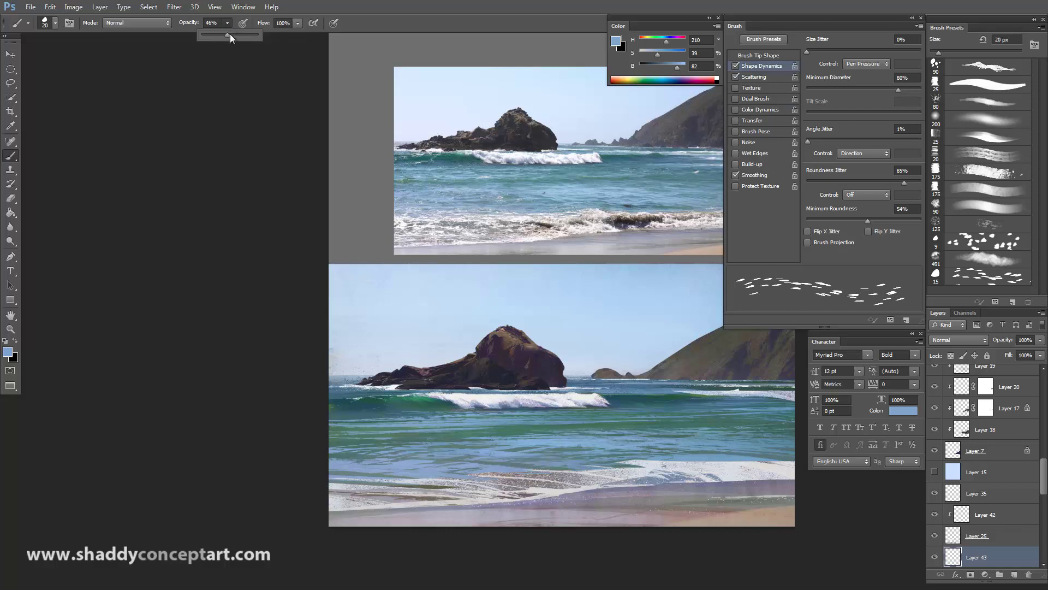
{"action": "key", "text": "bracketleft"}
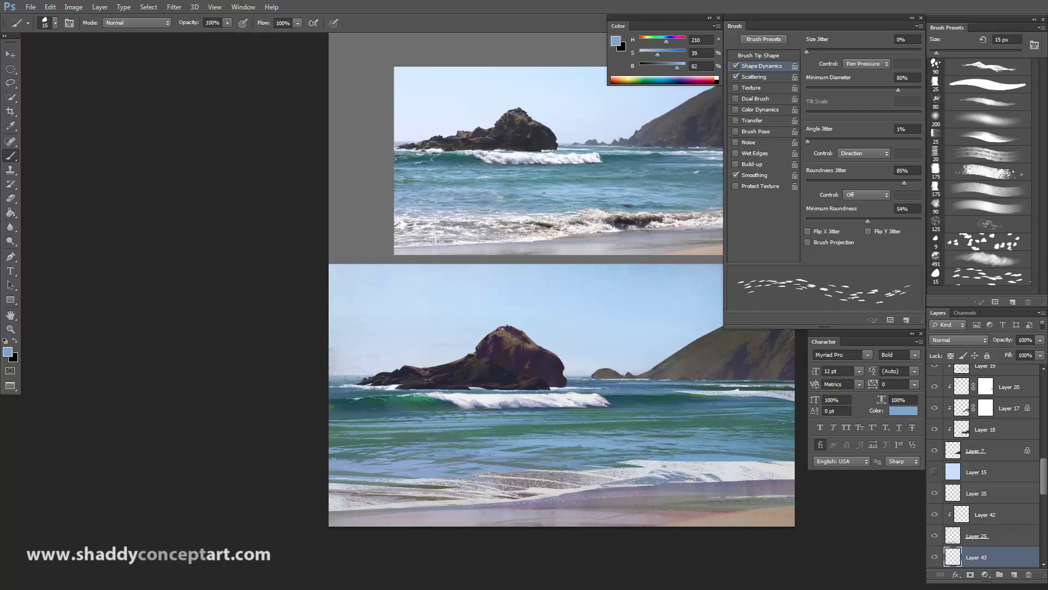
{"action": "key", "text": "bracketright"}
Sample a muted blue from the water below the wave and undo the last trial fleck strokes, keeping the brush at 20 px.
{"action": "left_click", "coordinate": [505, 419], "text": "alt"}
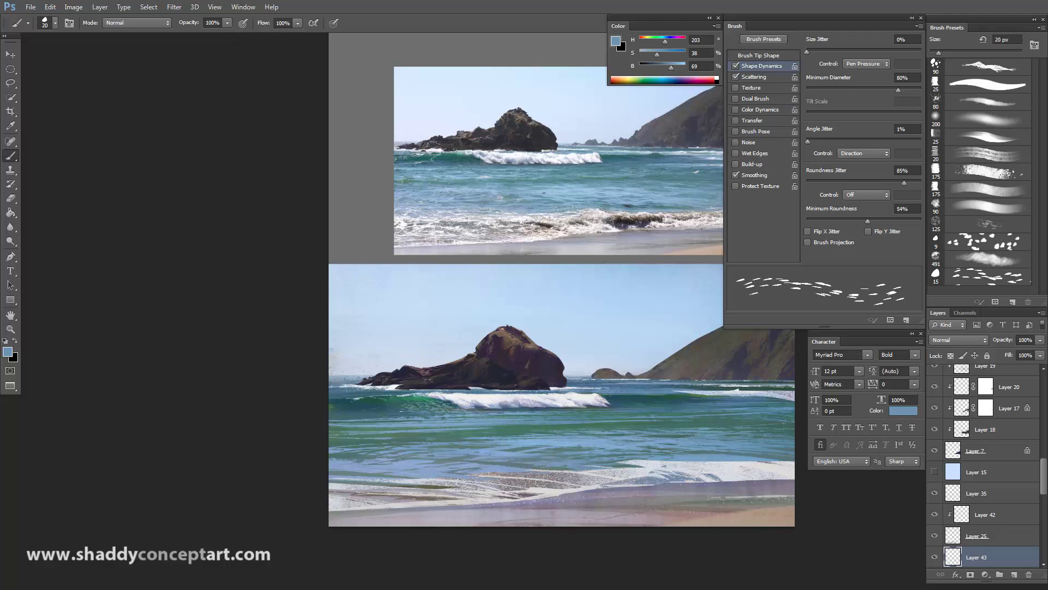
{"action": "key", "text": "ctrl+alt+z"}
{"action": "key", "text": "ctrl+alt+z"}
{"action": "key", "text": "ctrl+alt+z"}
{"action": "key", "text": "bracketleft"}
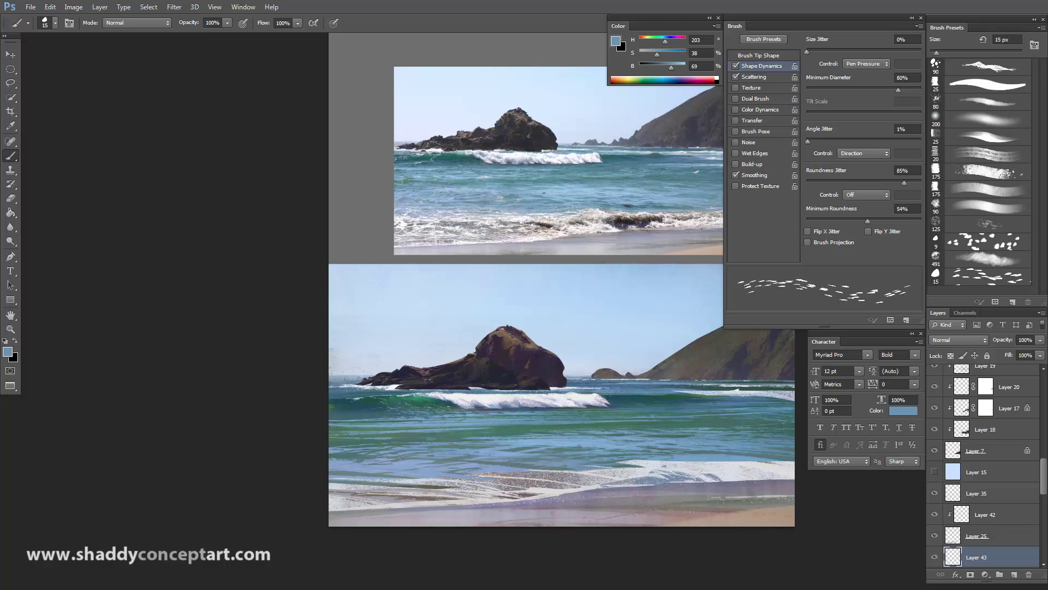
{"action": "key", "text": "bracketright"}
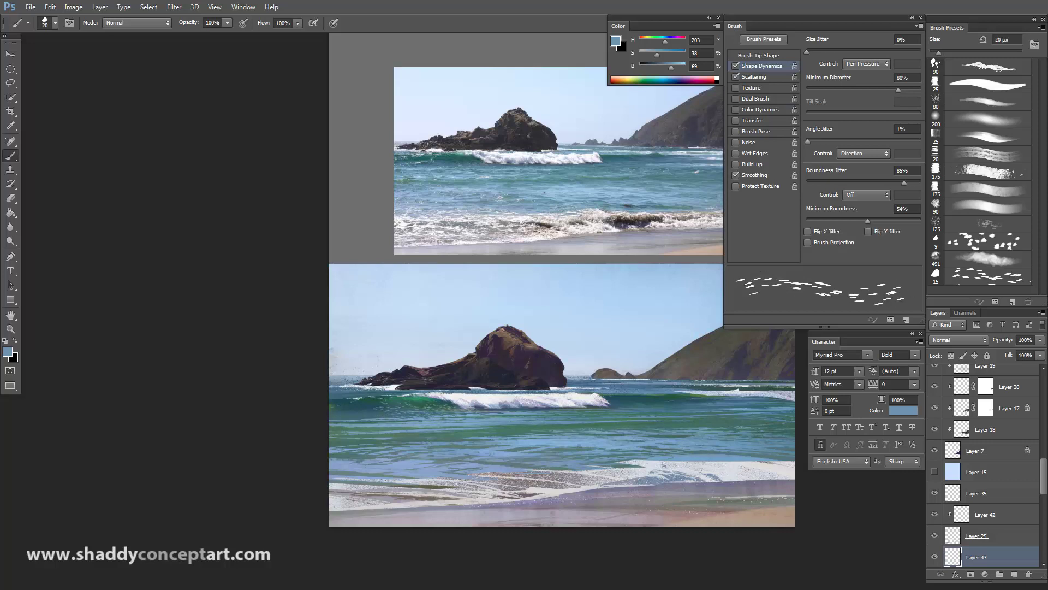
Paint small muted blue flecks on the water beneath the foam at 8 to 10 px, then enlarge the brush to 25 px.
{"action": "key", "text": "bracketleft"}
{"action": "key", "text": "bracketleft"}
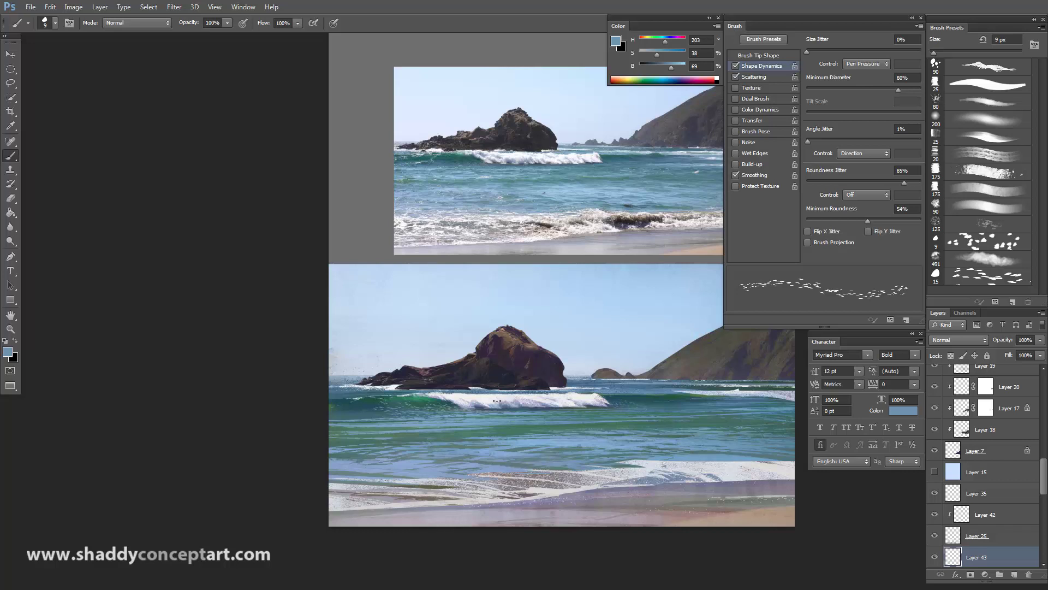
{"action": "key", "text": "bracketright"}
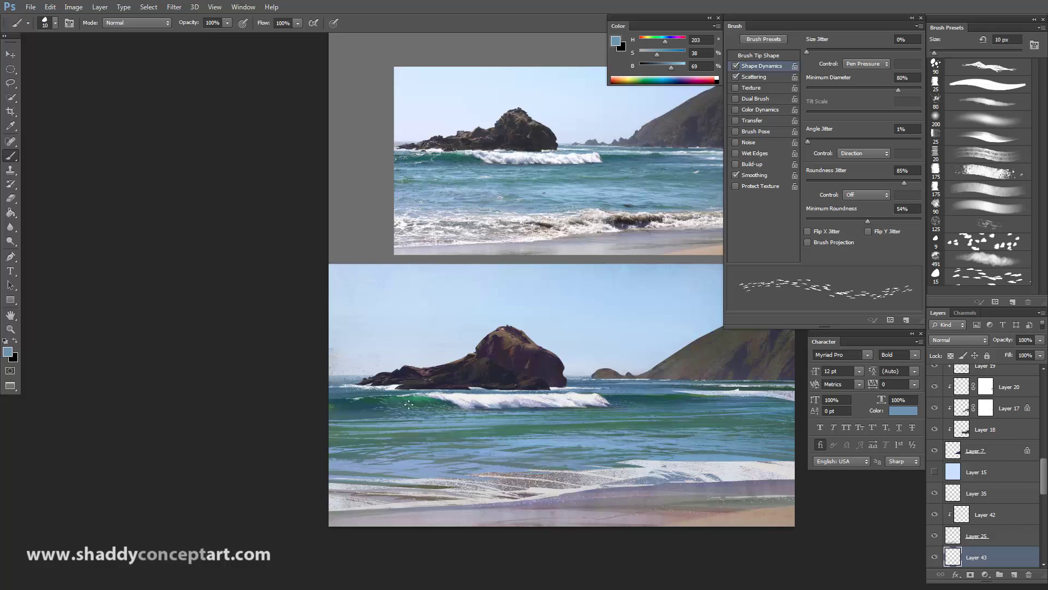
{"action": "key", "text": "bracketleft"}
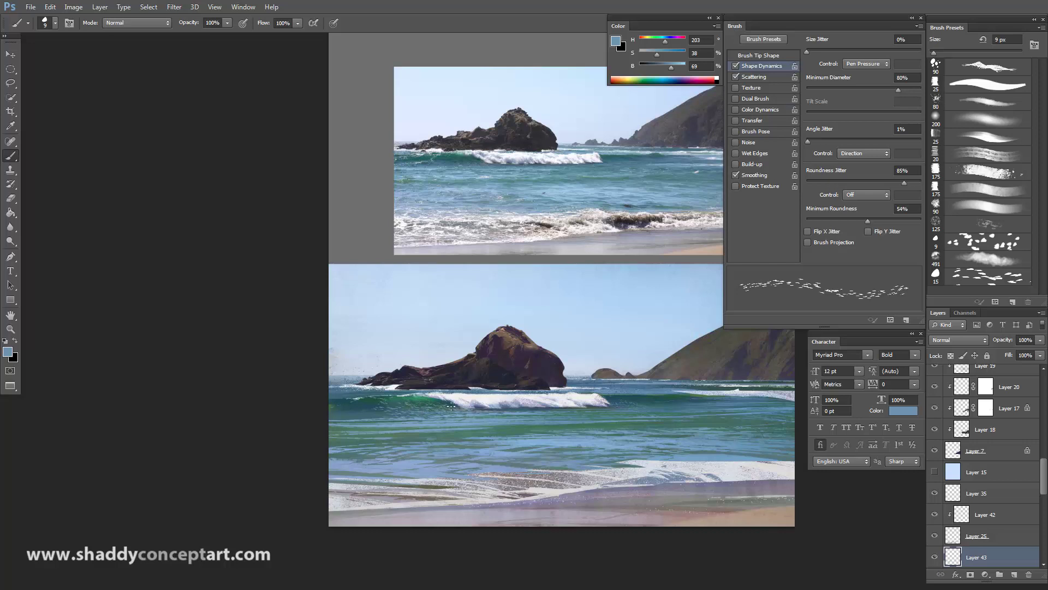
{"action": "key", "text": "bracketleft"}
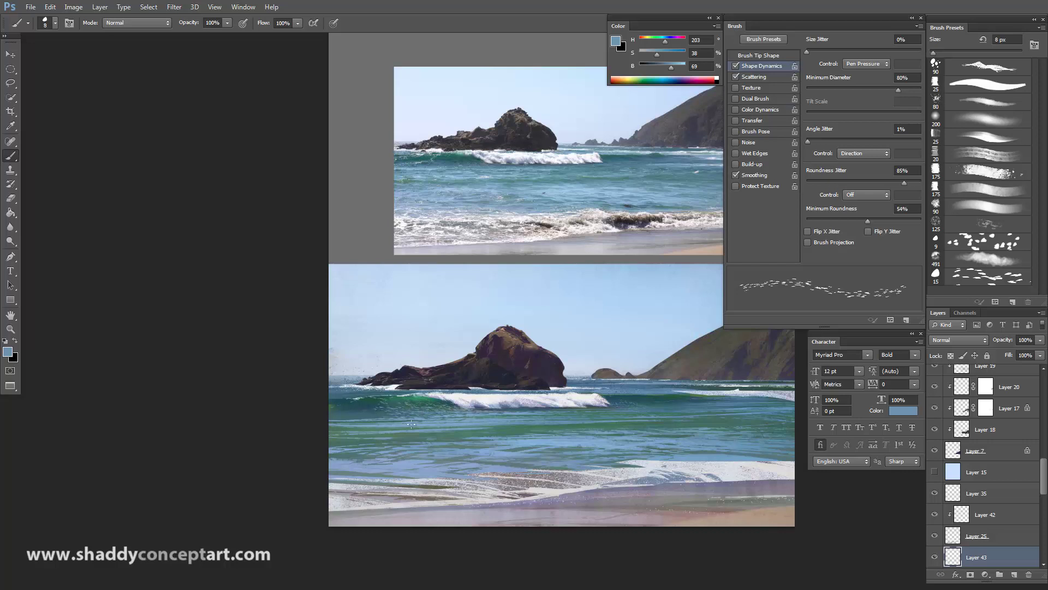
{"action": "key", "text": "bracketright"}
{"action": "key", "text": "bracketright"}
{"action": "key", "text": "bracketright"}
{"action": "key", "text": "bracketright"}
{"action": "key", "text": "bracketright"}
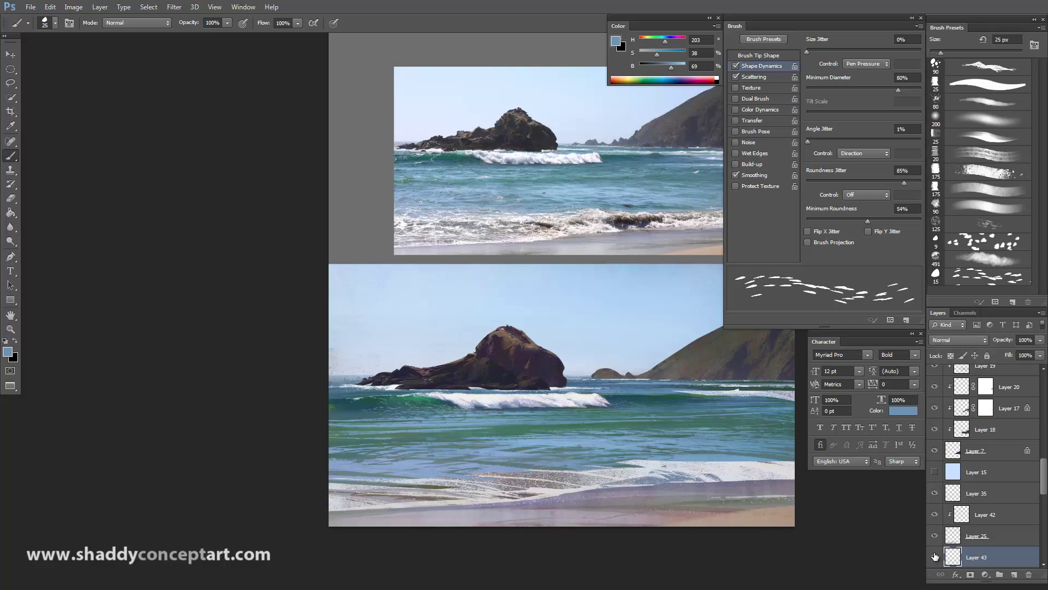
Lock the fleck layer's transparent pixels, switch to the textured 80 px brush, and compare the painting with the flecks hidden and shown.
{"action": "key", "text": "period"}
{"action": "key", "text": "slash"}
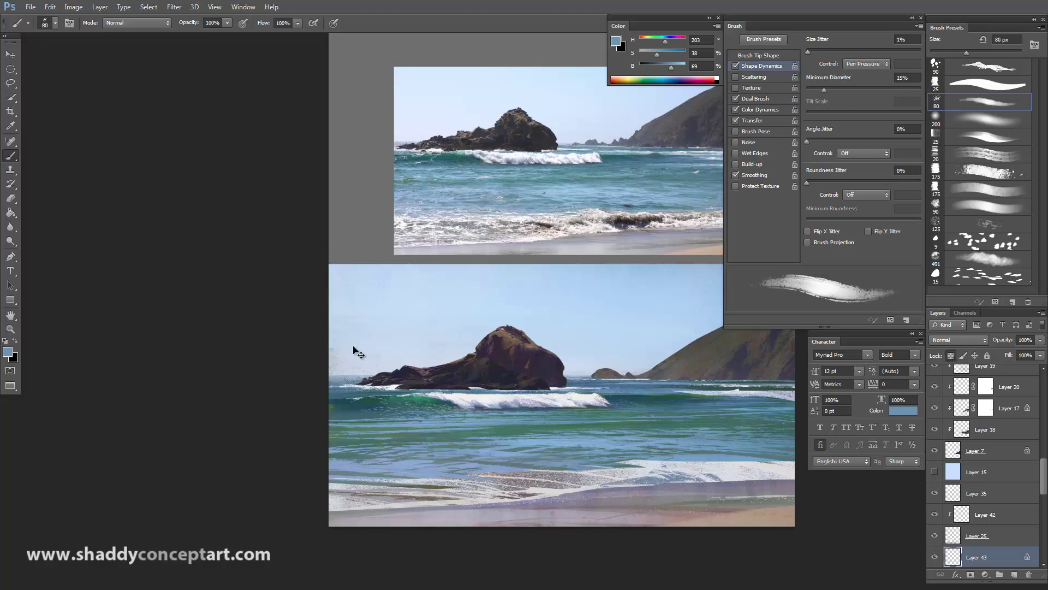
{"action": "key", "text": "ctrl+plus"}
{"action": "left_click_drag", "start_coordinate": [177, 277], "coordinate": [243, 420]}
{"action": "key", "text": "ctrl+plus"}
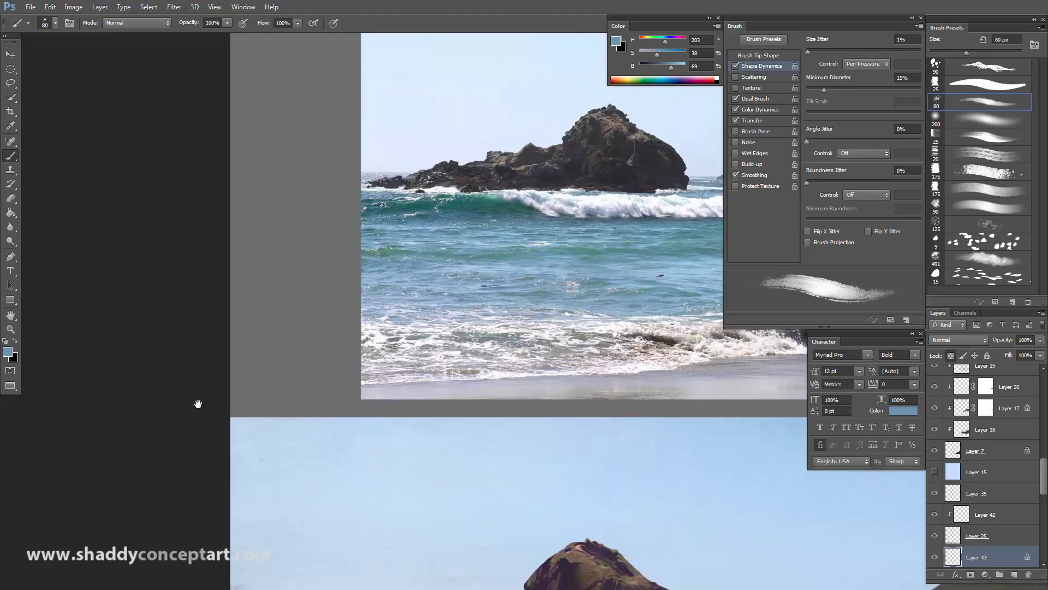
{"action": "key", "text": "ctrl+minus"}
{"action": "key", "text": "ctrl+minus"}
{"action": "left_click_drag", "start_coordinate": [209, 469], "coordinate": [229, 395]}
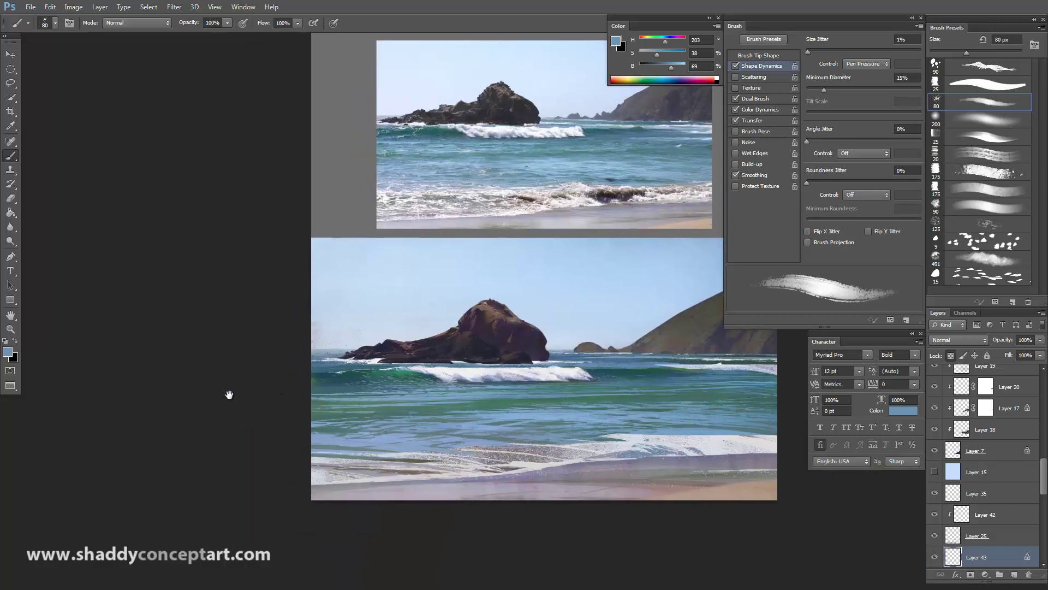
{"action": "left_click", "coordinate": [935, 557]}
{"action": "left_click", "coordinate": [935, 557]}
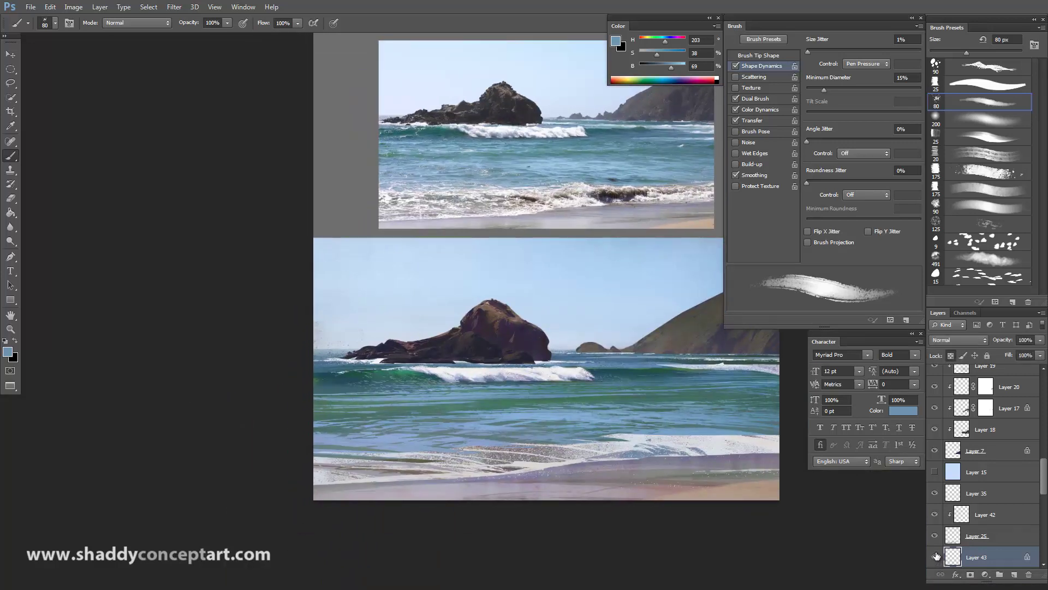
Add a layer mask to the fleck layer, Layer 43, and prepare the textured brush at 70 px with black for masking.
{"action": "left_click", "coordinate": [972, 575]}
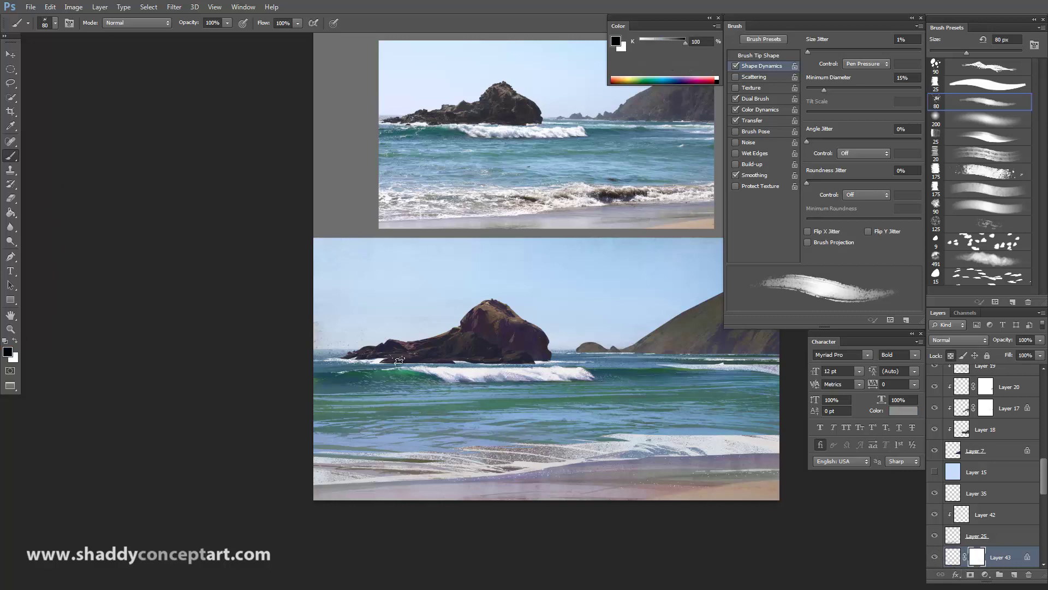
{"action": "key", "text": "bracketleft"}
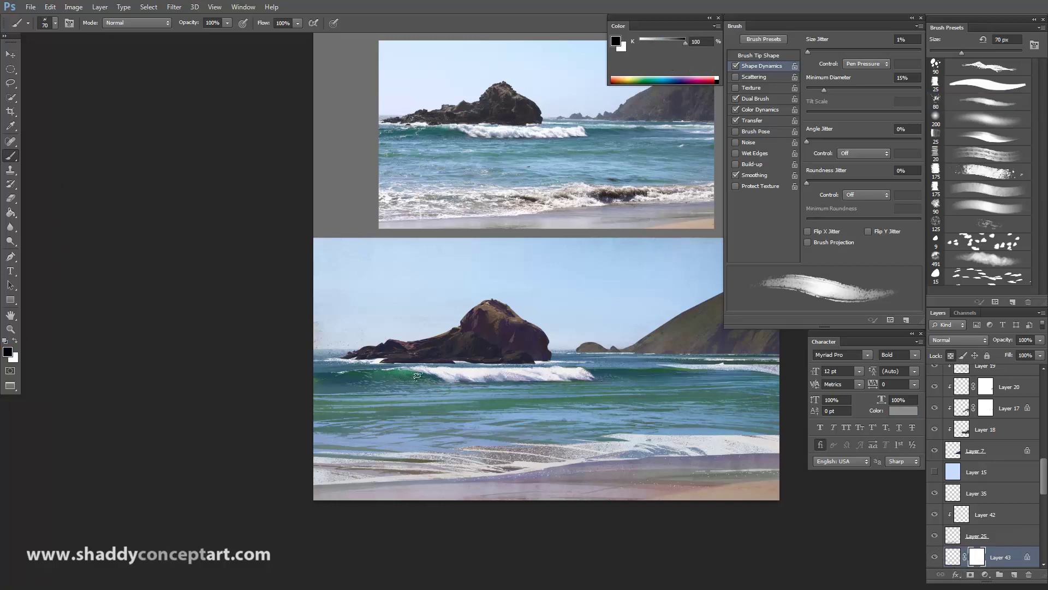
{"action": "left_click", "coordinate": [950, 556]}
{"action": "key", "text": "ctrl+plus"}
{"action": "mouse_move", "coordinate": [100, 435]}
{"action": "left_mouse_down"}
{"action": "mouse_move", "coordinate": [113, 468]}
{"action": "mouse_move", "coordinate": [147, 429]}
{"action": "left_mouse_up"}
{"action": "key", "text": "ctrl+minus"}
{"action": "key", "text": "bracketright"}
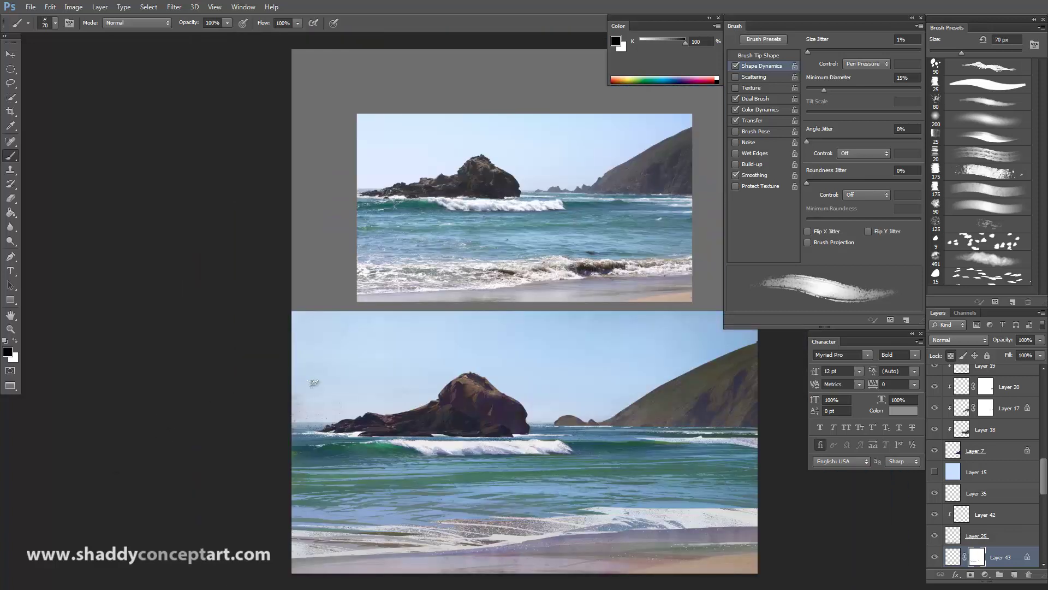
Select the foam layer, Layer 25, and examine what Layer 35 and Layer 25 contribute by hiding and showing them.
{"action": "left_click", "coordinate": [945, 541]}
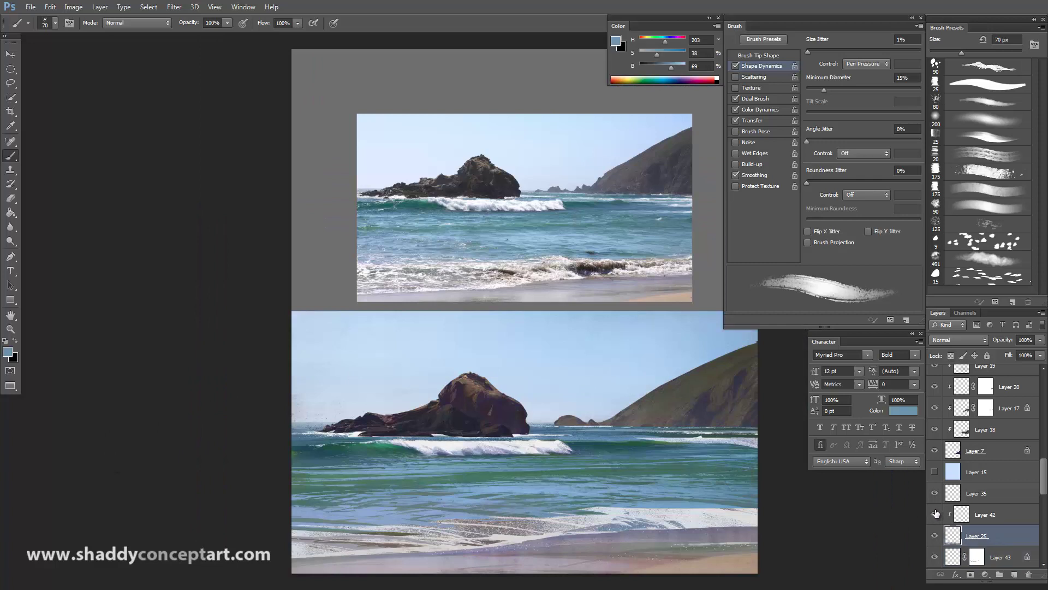
{"action": "left_click", "coordinate": [935, 493]}
{"action": "left_click", "coordinate": [935, 493]}
{"action": "left_click", "coordinate": [936, 535]}
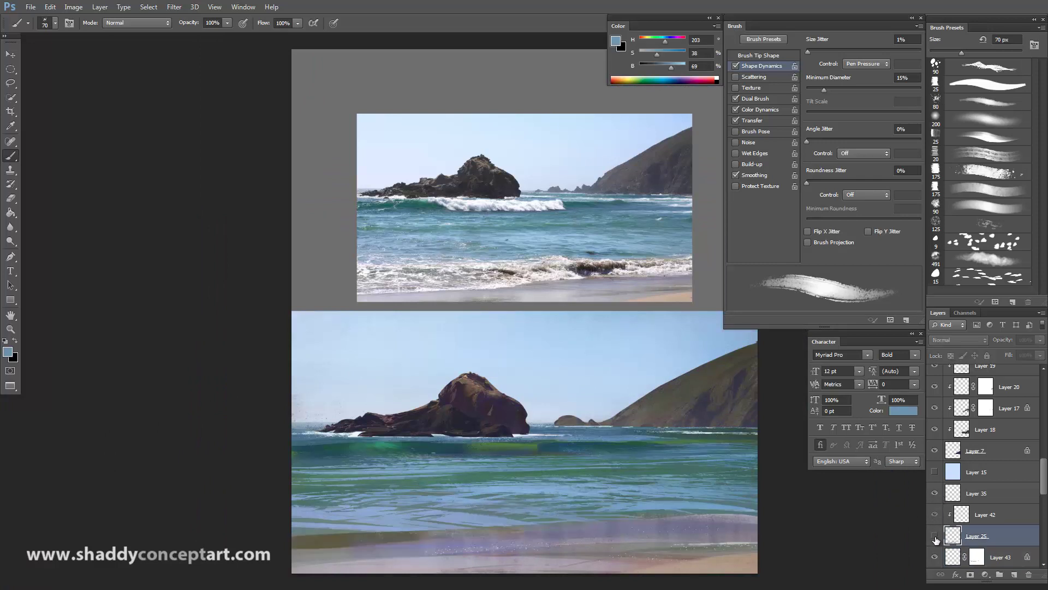
{"action": "left_click", "coordinate": [936, 535]}
{"action": "left_click", "coordinate": [935, 536]}
{"action": "left_click", "coordinate": [937, 536]}
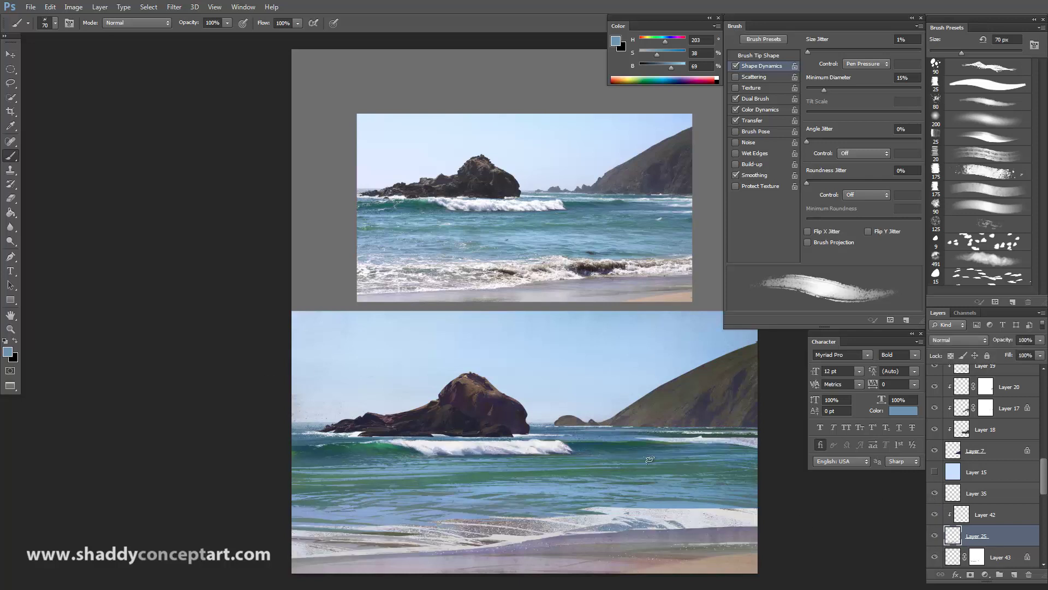
{"action": "left_click", "coordinate": [936, 536]}
{"action": "left_click", "coordinate": [936, 535]}
{"action": "left_click", "coordinate": [937, 537]}
{"action": "left_click", "coordinate": [937, 537]}
Sample off-white from the wave's foam and choose the speckled textured brush preset, reducing it to 80 px.
{"action": "left_click", "coordinate": [458, 444], "text": "alt"}
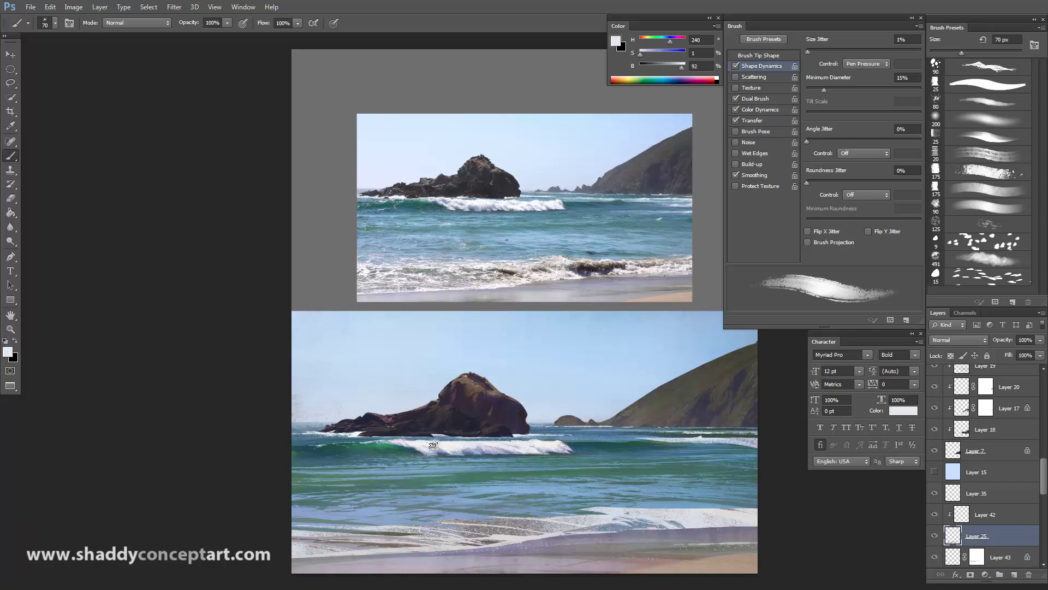
{"action": "key", "text": "period"}
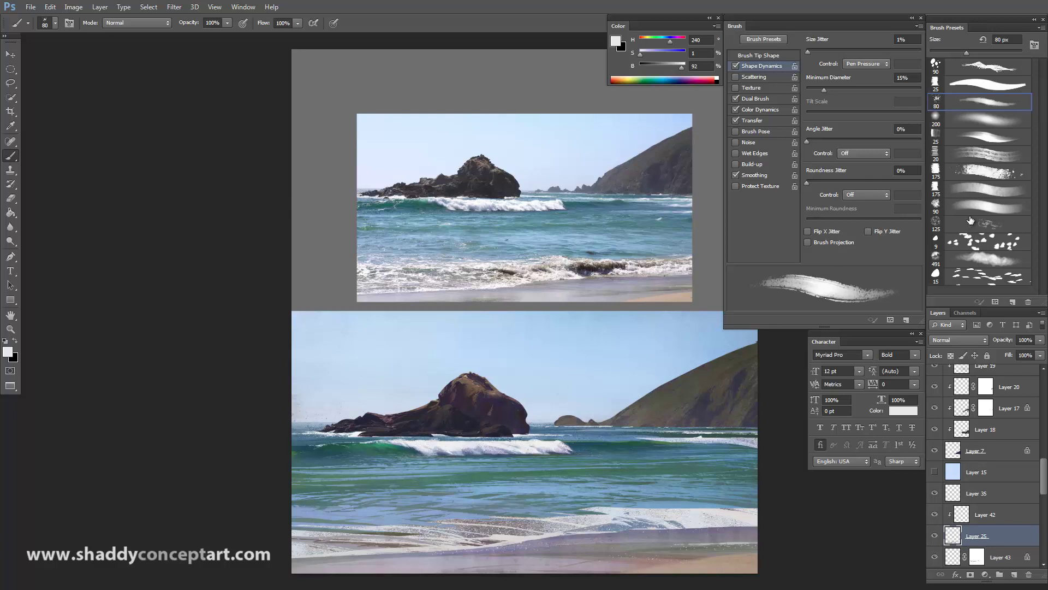
{"action": "left_click", "coordinate": [983, 173]}
{"action": "key", "text": "bracketleft"}
{"action": "key", "text": "bracketleft"}
{"action": "key", "text": "bracketleft"}
{"action": "key", "text": "bracketleft"}
{"action": "key", "text": "bracketleft"}
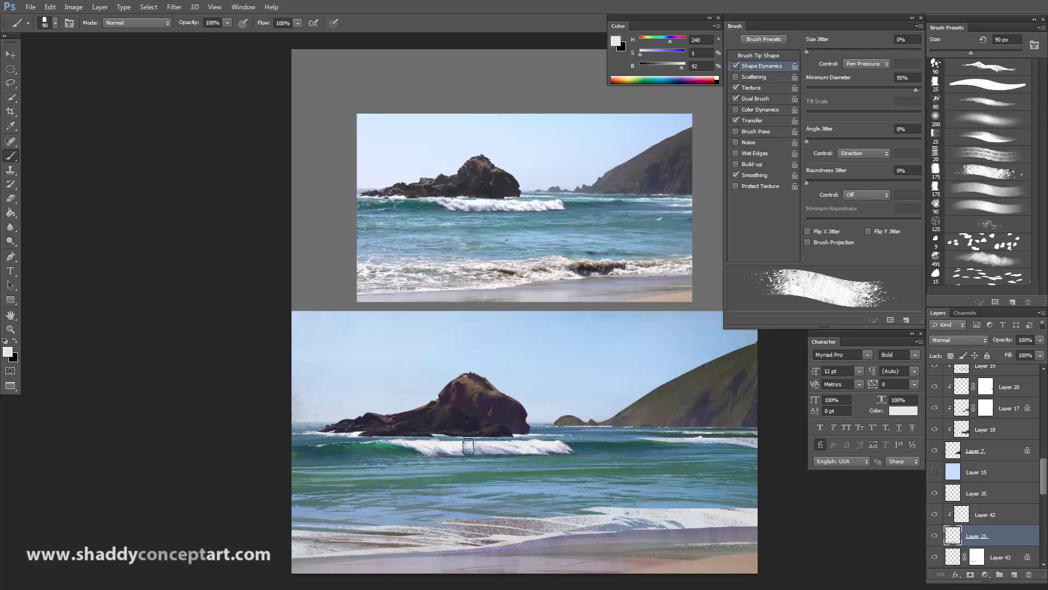
{"action": "key", "text": "bracketleft"}
{"action": "key", "text": "bracketleft"}
{"action": "key", "text": "ctrl+minus"}
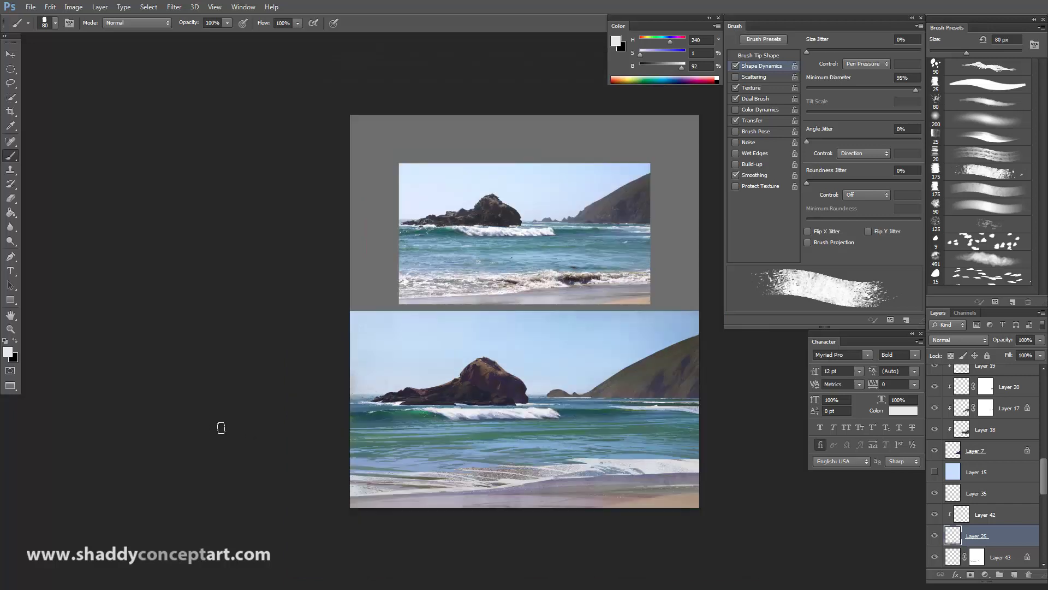
{"action": "key", "text": "ctrl+plus"}
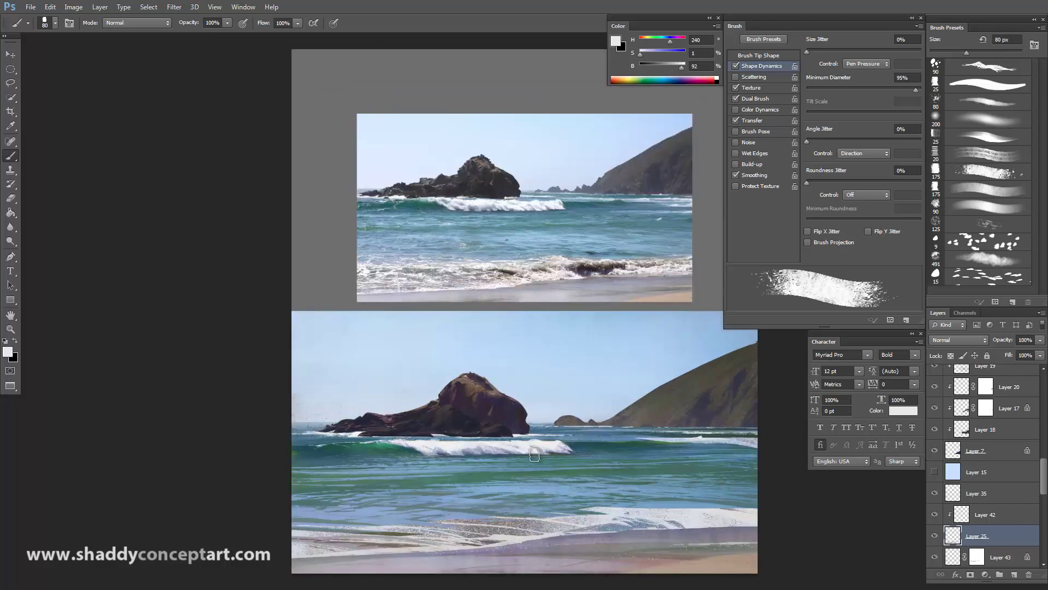
Refine the breaking wave's foam with the off-white speckled brush, reducing its size through 45 and 40 px to 20 px.
{"action": "key", "text": "bracketleft"}
{"action": "key", "text": "bracketleft"}
{"action": "key", "text": "bracketleft"}
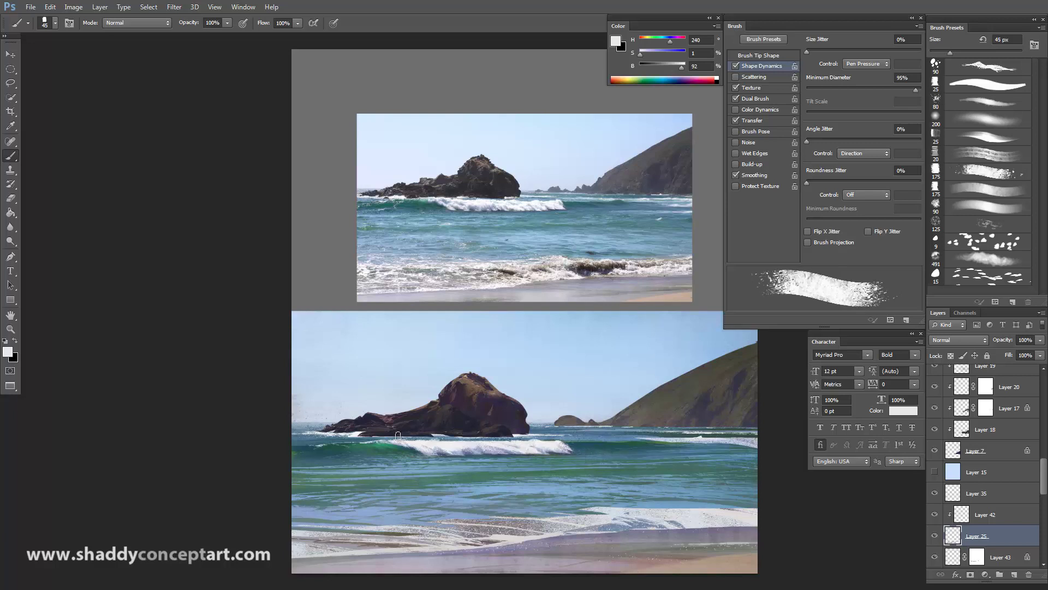
{"action": "key", "text": "ctrl+plus"}
{"action": "key", "text": "bracketleft"}
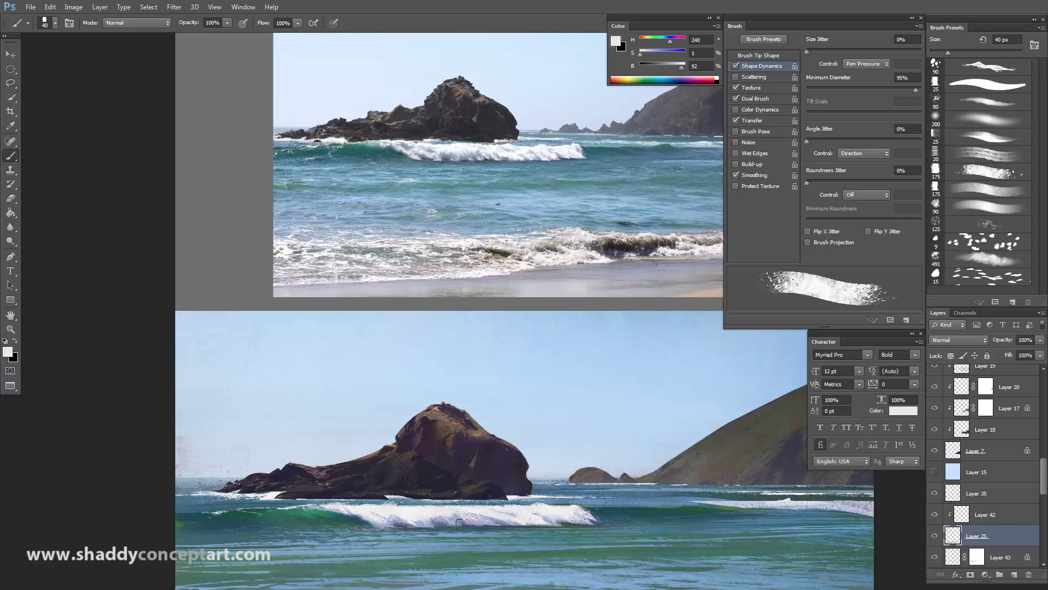
{"action": "key", "text": "bracketleft"}
{"action": "key", "text": "bracketleft"}
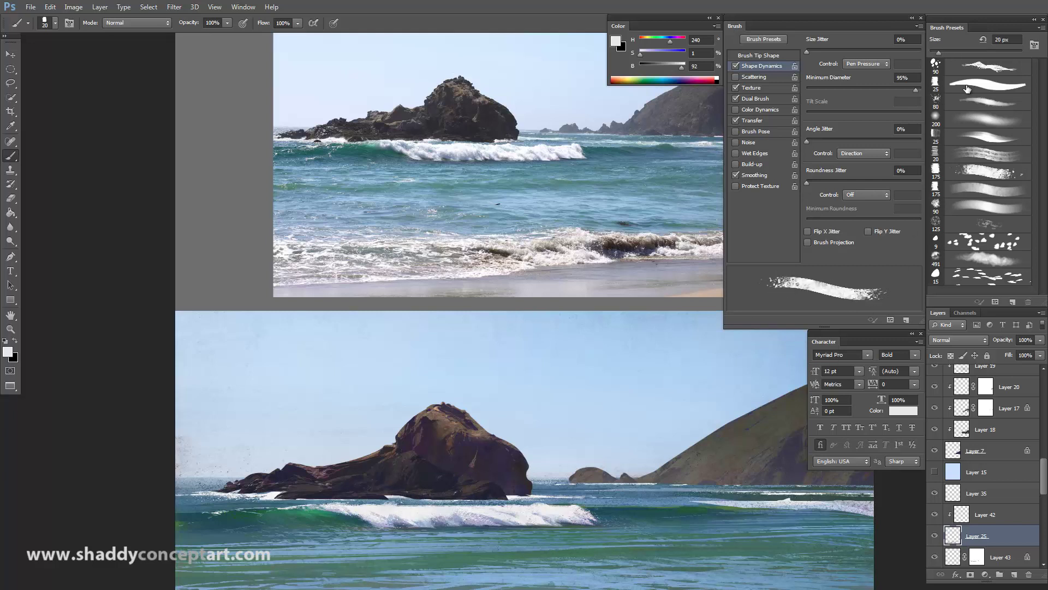
Choose the ragged 90 px brush preset, sample a pale lavender from the foam and reduce the brush to 45 px for shading.
{"action": "left_click", "coordinate": [978, 67]}
{"action": "left_click", "coordinate": [498, 518], "text": "alt"}
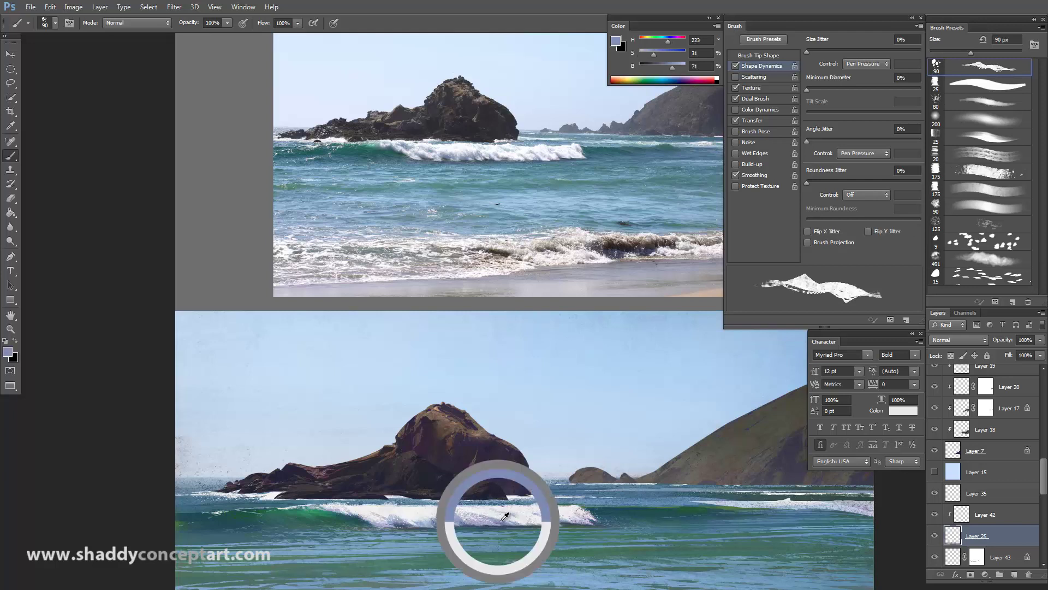
{"action": "left_click", "coordinate": [550, 516], "text": "alt"}
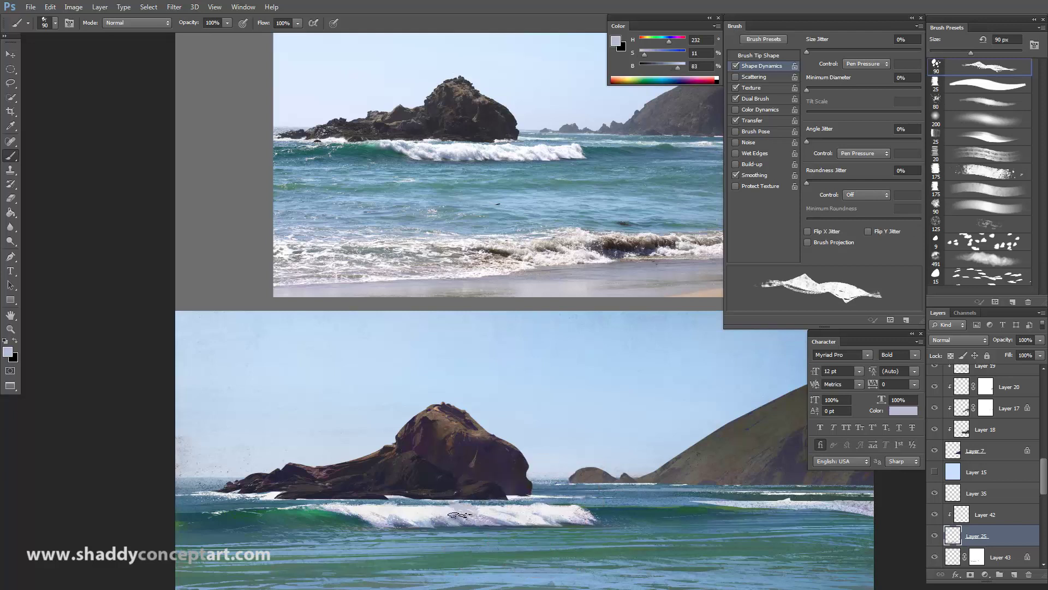
{"action": "key", "text": "bracketleft"}
{"action": "key", "text": "bracketleft"}
{"action": "key", "text": "bracketleft"}
{"action": "key", "text": "bracketleft"}
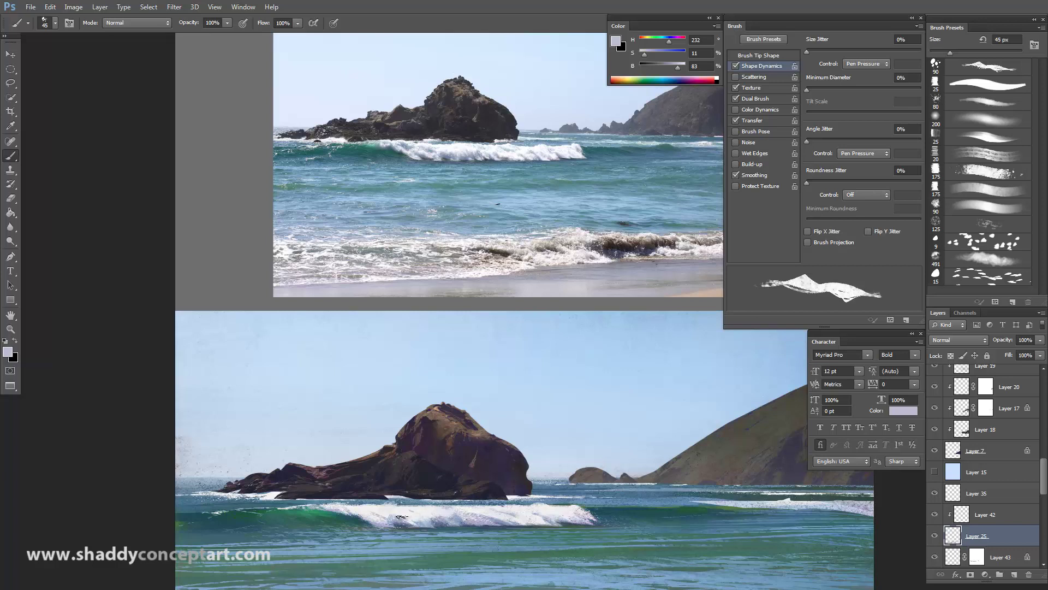
Shade the breaking wave's foam with pale lavender at 40 px and compare it by hiding and showing Layer 25.
{"action": "key", "text": "bracketleft"}
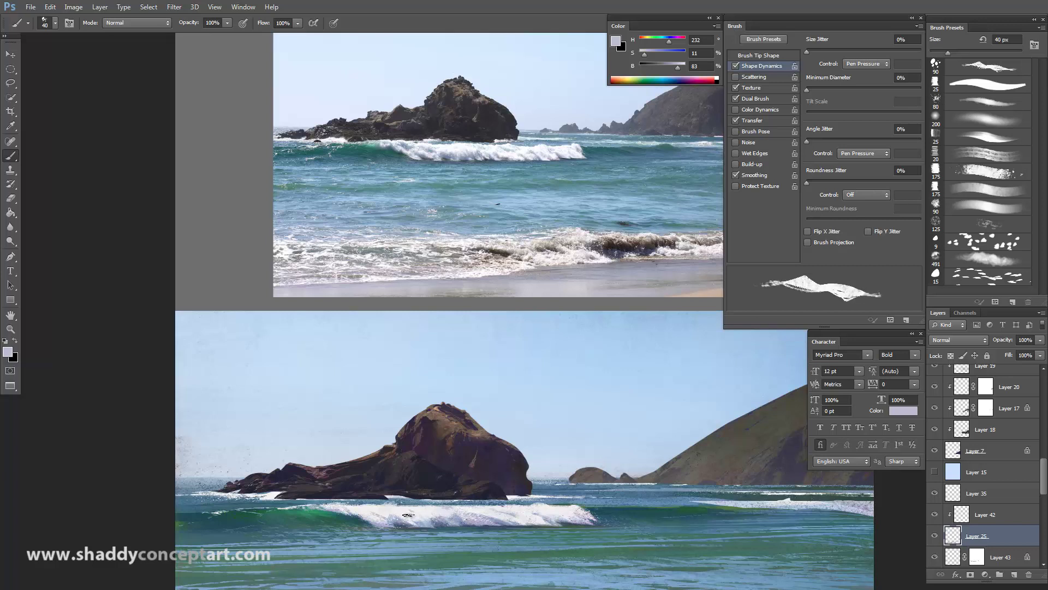
{"action": "key", "text": "bracketright"}
{"action": "key", "text": "bracketleft"}
{"action": "left_click", "coordinate": [935, 536]}
{"action": "left_click", "coordinate": [935, 536]}
Switch to the Mixer Brush with the streaky 20 px preset and enlarge it to 35 px.
{"action": "right_click", "coordinate": [12, 159]}
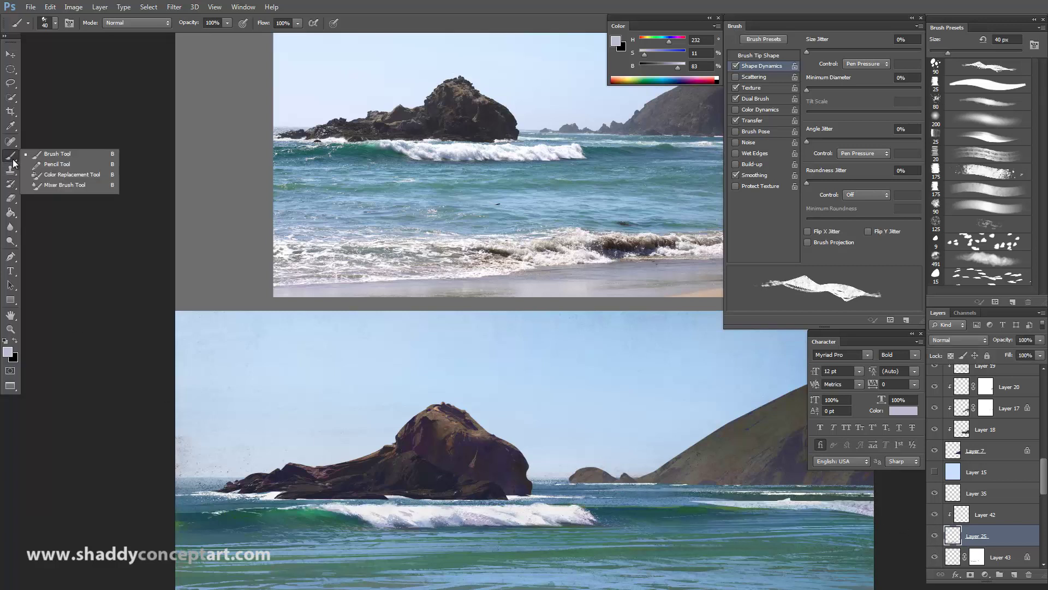
{"action": "left_click", "coordinate": [52, 185]}
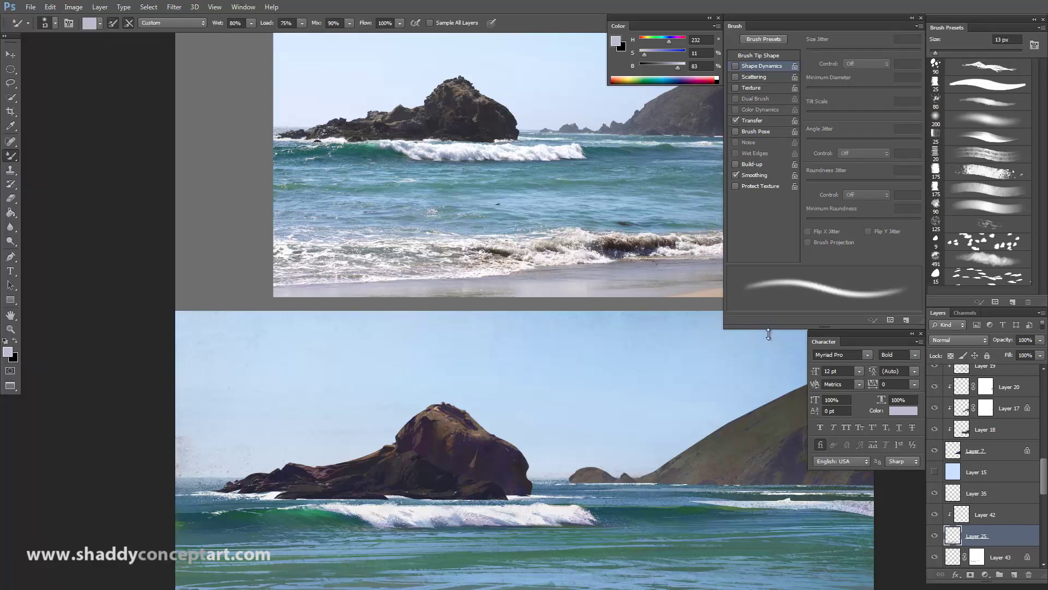
{"action": "left_click", "coordinate": [968, 156]}
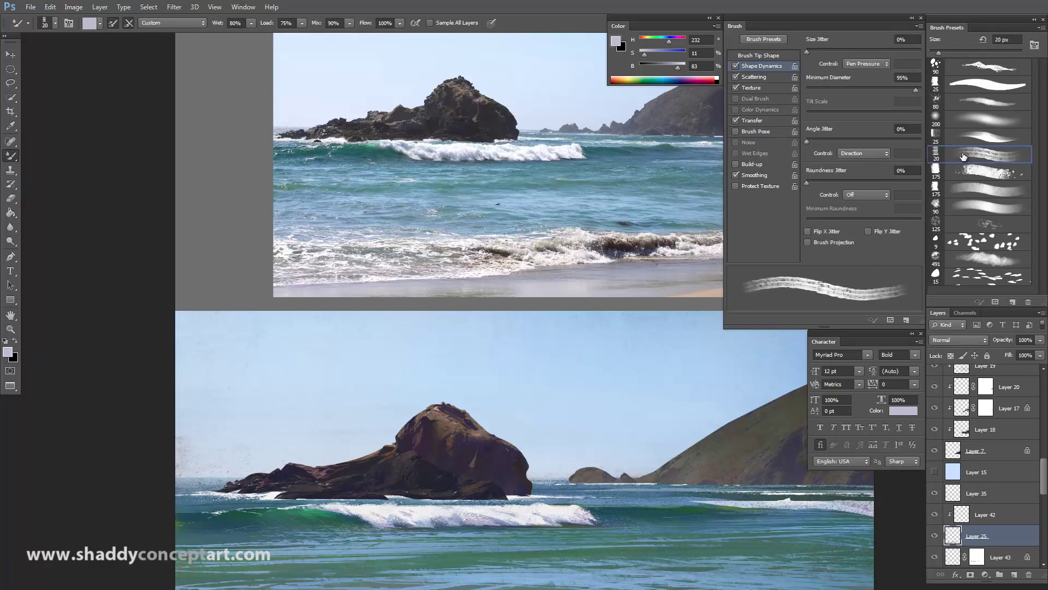
{"action": "key", "text": "bracketright"}
{"action": "key", "text": "bracketright"}
{"action": "key", "text": "bracketright"}
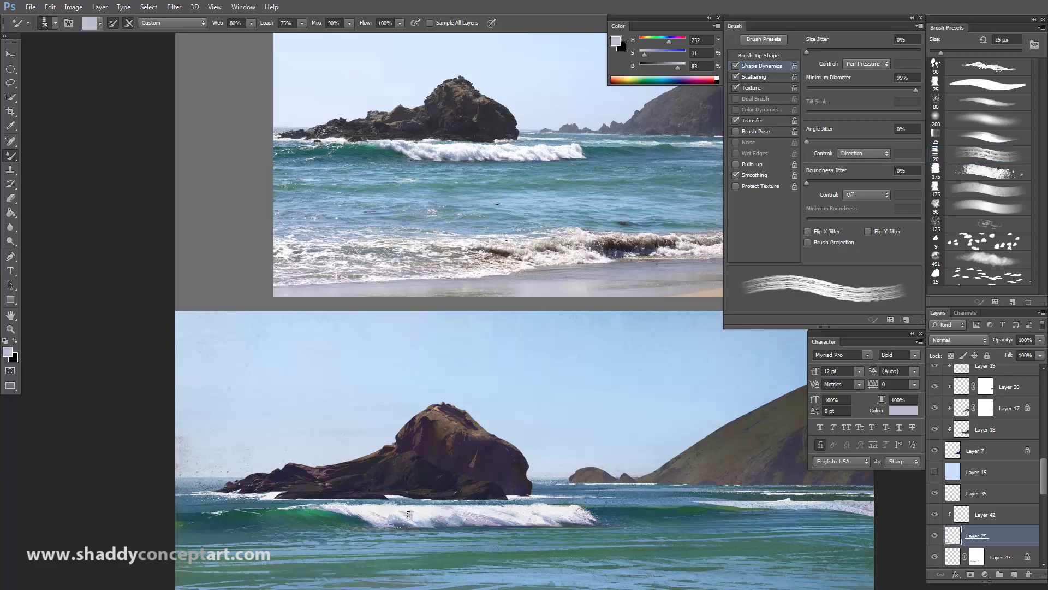
Try to smear the middle of the breaking wave's foam with broad mixer strokes, and undo them.
{"action": "mouse_move", "coordinate": [409, 514]}
{"action": "left_mouse_down"}
{"action": "mouse_move", "coordinate": [420, 507]}
{"action": "mouse_move", "coordinate": [400, 522]}
{"action": "mouse_move", "coordinate": [443, 521]}
{"action": "mouse_move", "coordinate": [423, 527]}
{"action": "mouse_move", "coordinate": [389, 499]}
{"action": "mouse_move", "coordinate": [437, 527]}
{"action": "mouse_move", "coordinate": [480, 519]}
{"action": "left_mouse_up"}
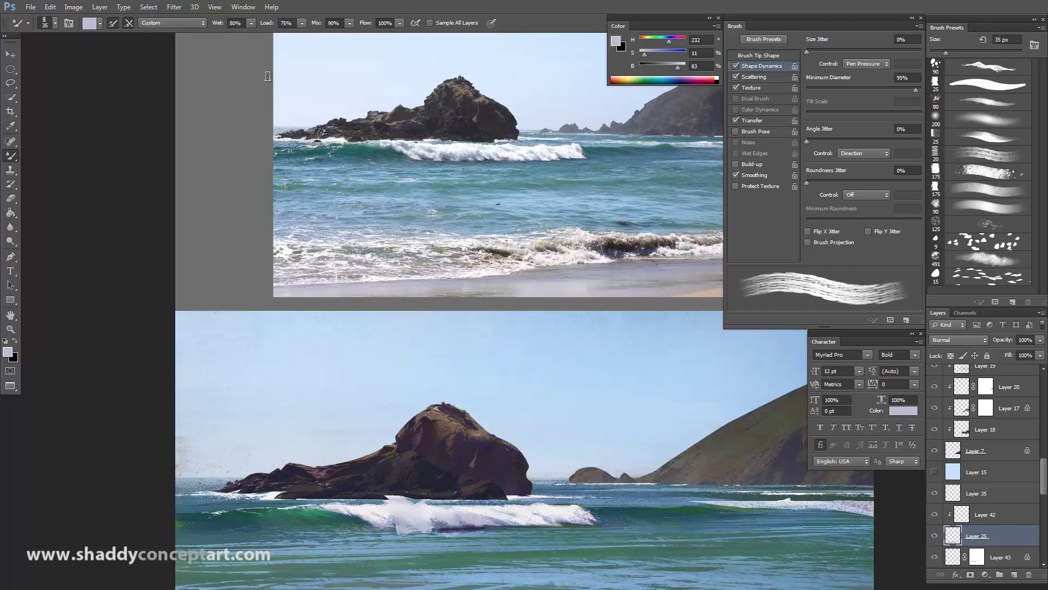
{"action": "key", "text": "ctrl+alt+z"}
{"action": "key", "text": "ctrl+alt+z"}
{"action": "key", "text": "ctrl+alt+z"}
{"action": "key", "text": "ctrl+alt+z"}
{"action": "key", "text": "ctrl+alt+z"}
{"action": "key", "text": "ctrl+alt+z"}
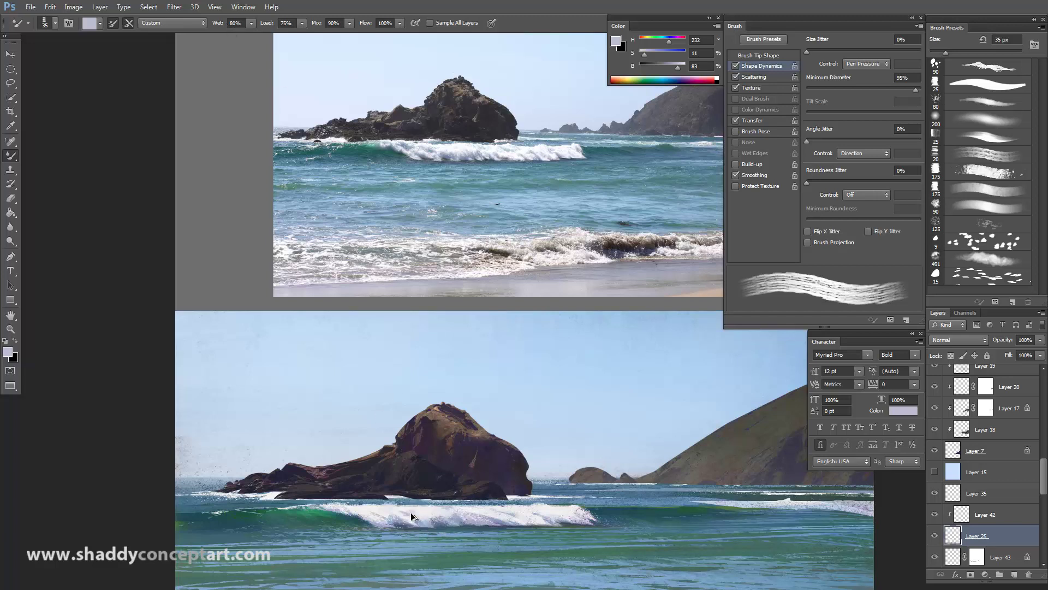
Blend the breaking wave's foam with the mixer brush, adjusting its size through 25, 35 and 30 px to 15 px.
{"action": "key", "text": "bracketleft"}
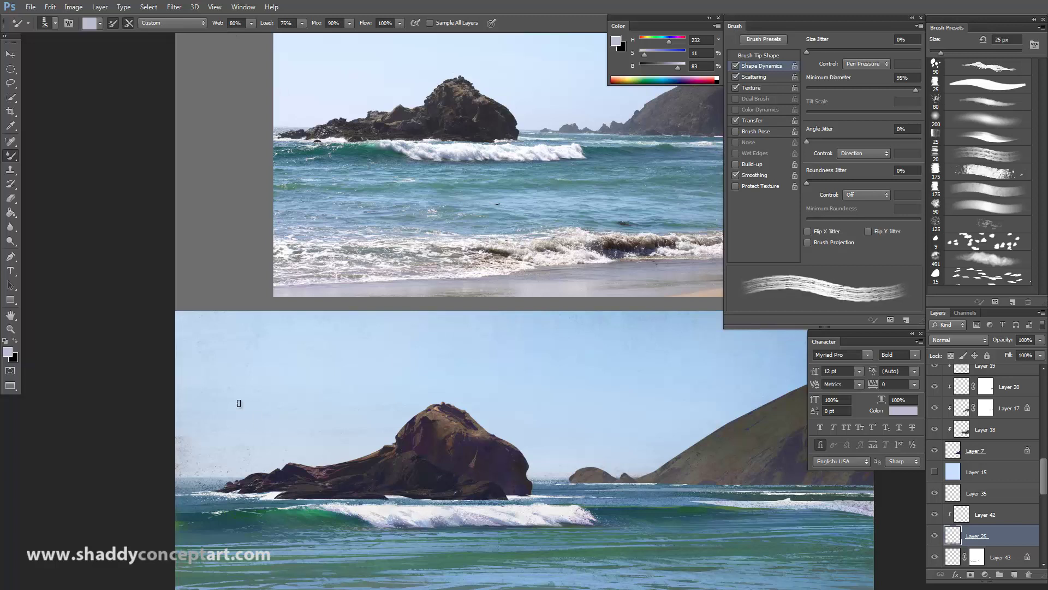
{"action": "key", "text": "bracketright"}
{"action": "key", "text": "bracketright"}
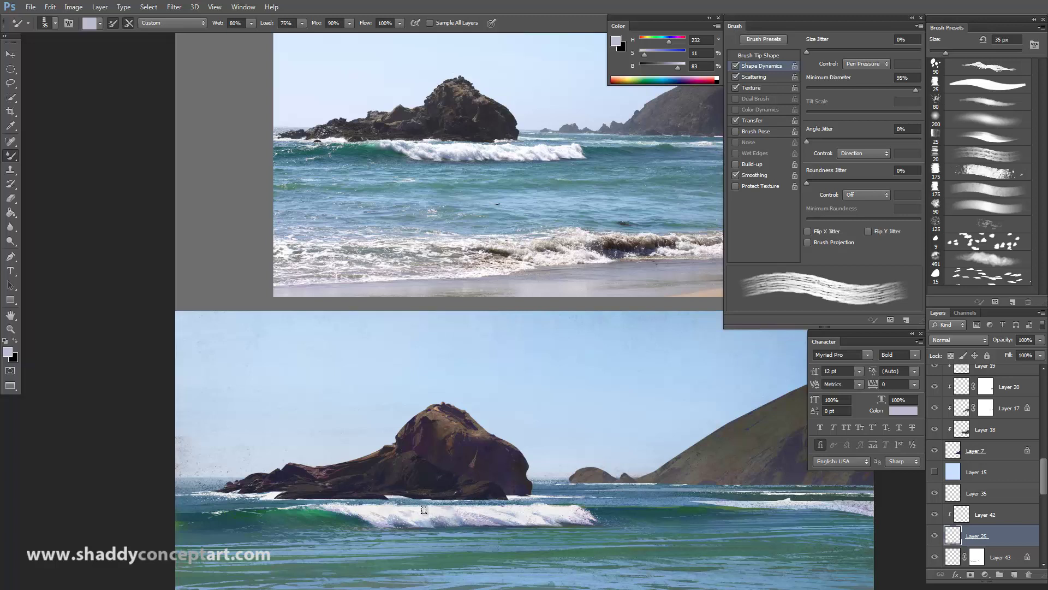
{"action": "key", "text": "bracketleft"}
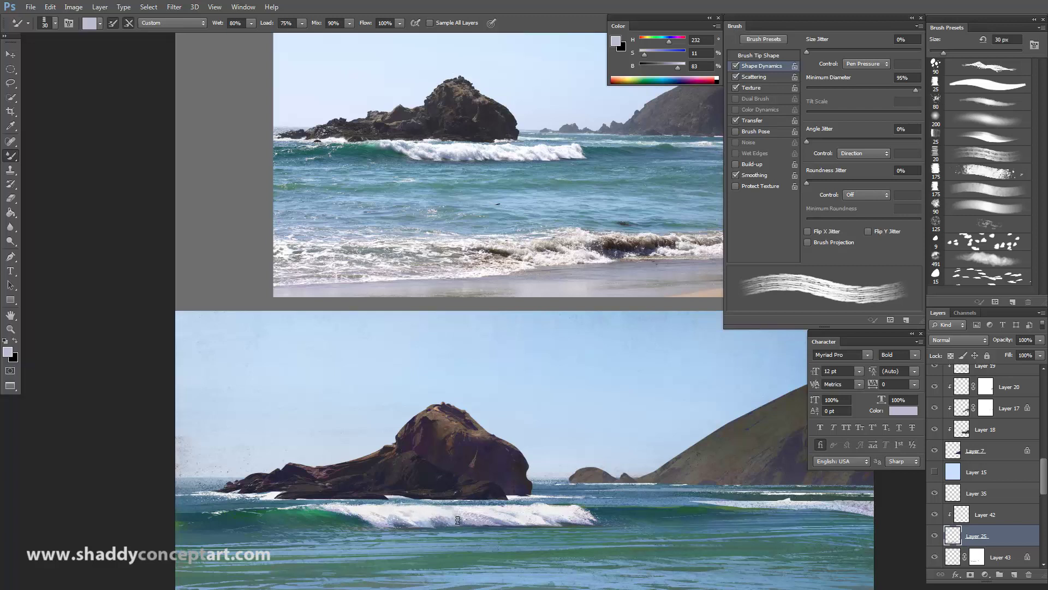
{"action": "key", "text": "["}
{"action": "key", "text": "["}
{"action": "key", "text": "["}
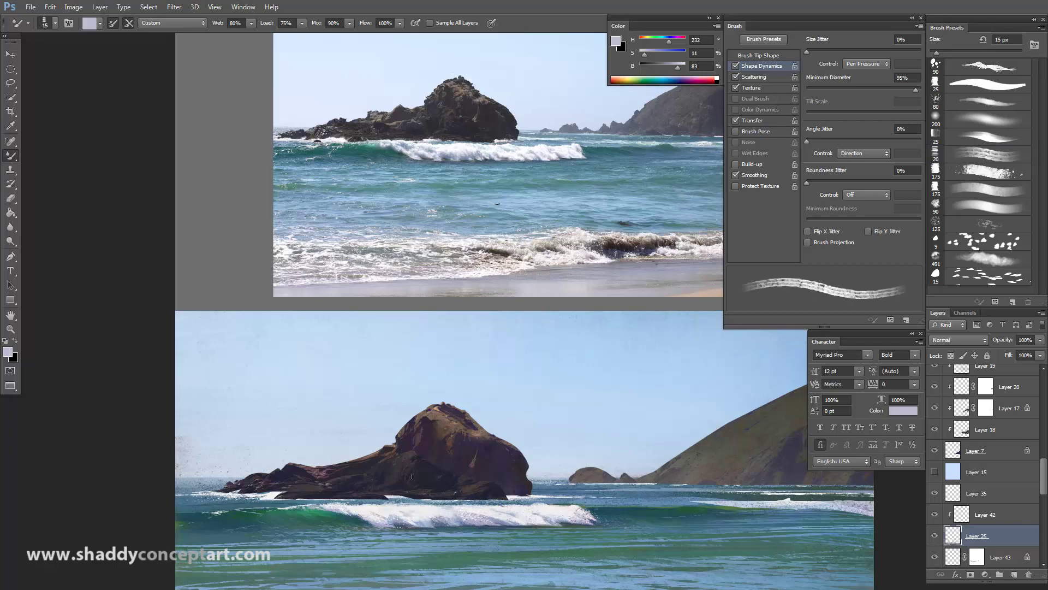
Enlarge the mixer brush to 35 px to soften the wave's foam, reducing it to 30 px for closer blending.
{"action": "key", "text": "ctrl+minus"}
{"action": "key", "text": "]"}
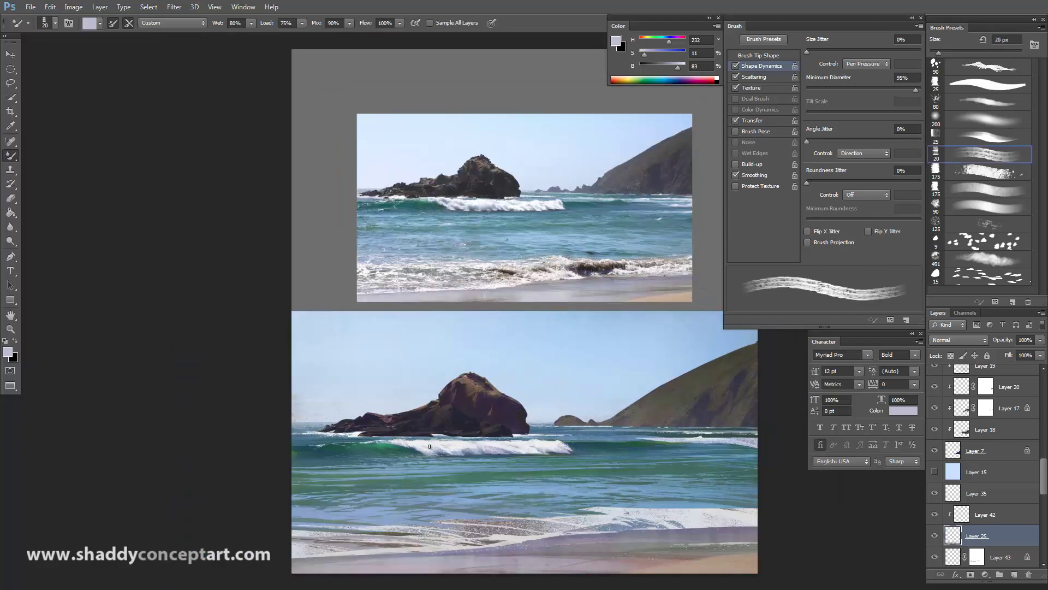
{"action": "key", "text": "]"}
{"action": "key", "text": "]"}
{"action": "key", "text": "]"}
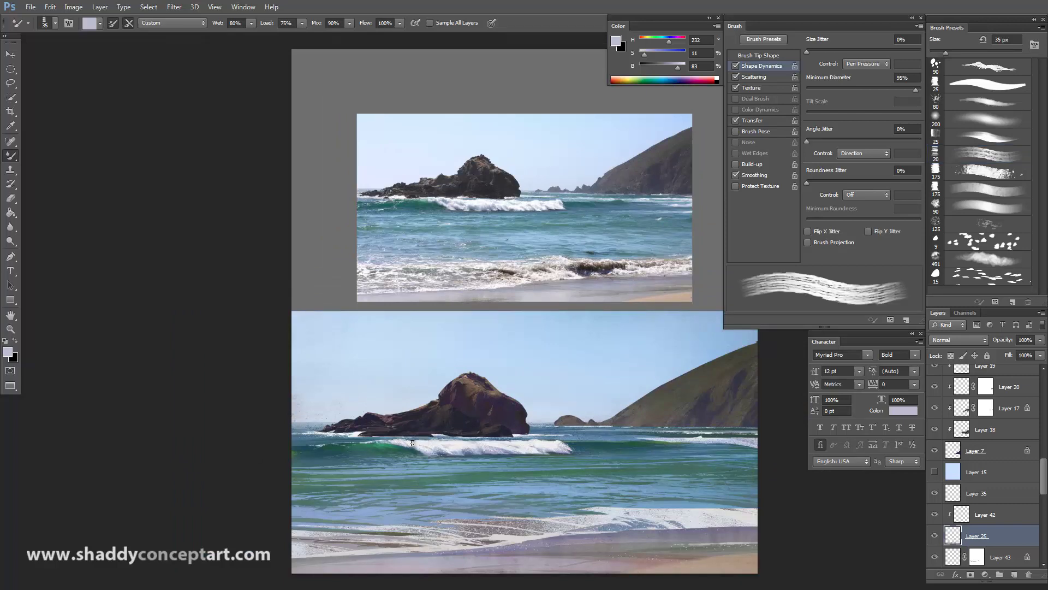
{"action": "key", "text": "ctrl+plus"}
{"action": "key", "text": "bracketleft"}
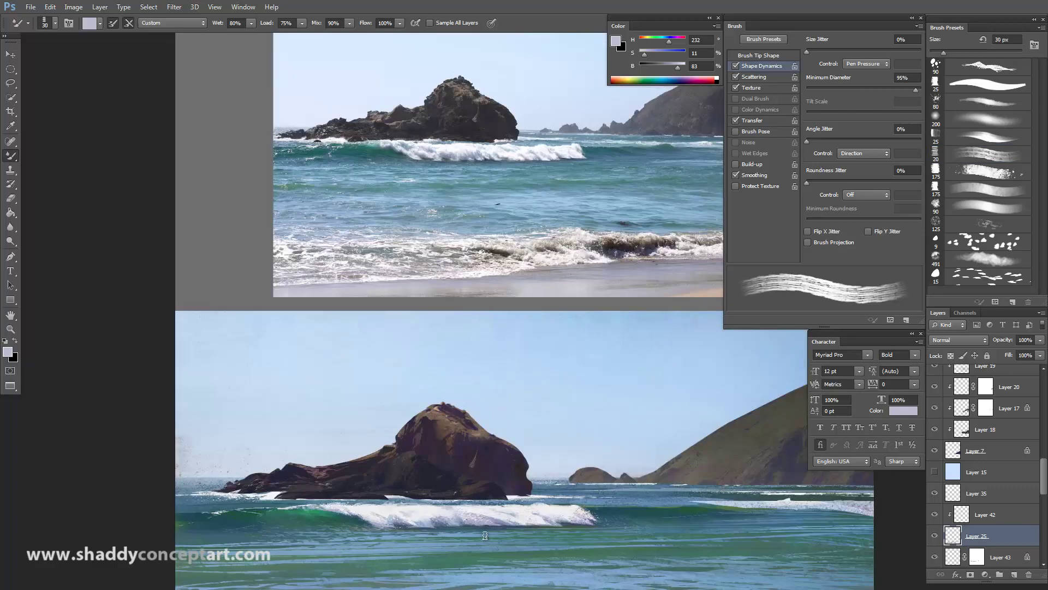
Blend the lavender shadows into the white foam of the breaking wave with the mixer brush at 15 px.
{"action": "key", "text": "ctrl+plus"}
{"action": "left_click_drag", "start_coordinate": [221, 542], "coordinate": [254, 317]}
{"action": "key", "text": "ctrl+plus"}
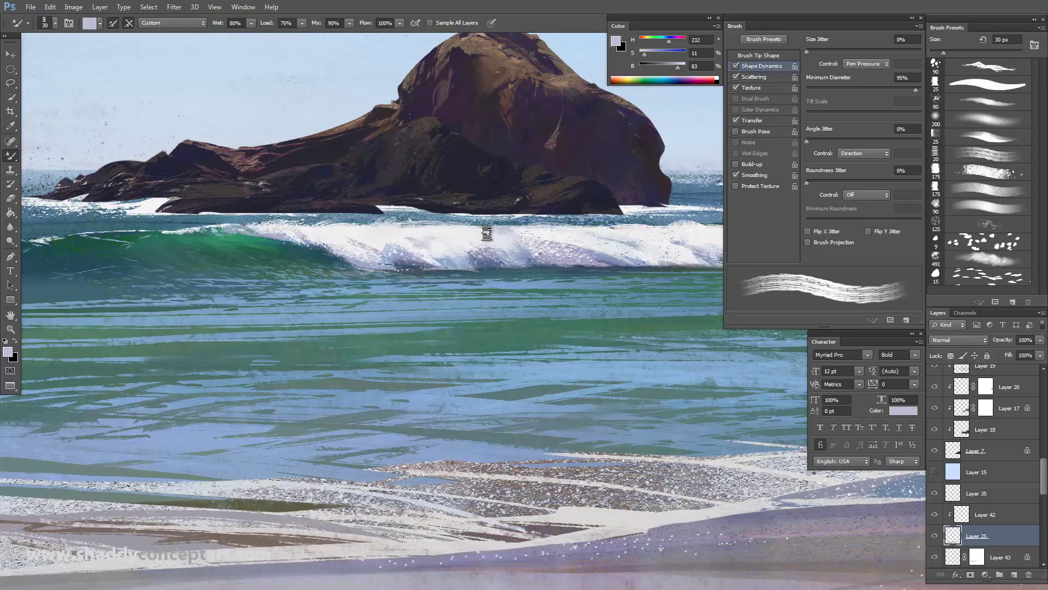
{"action": "key", "text": "bracketleft"}
{"action": "key", "text": "bracketleft"}
{"action": "key", "text": "bracketleft"}
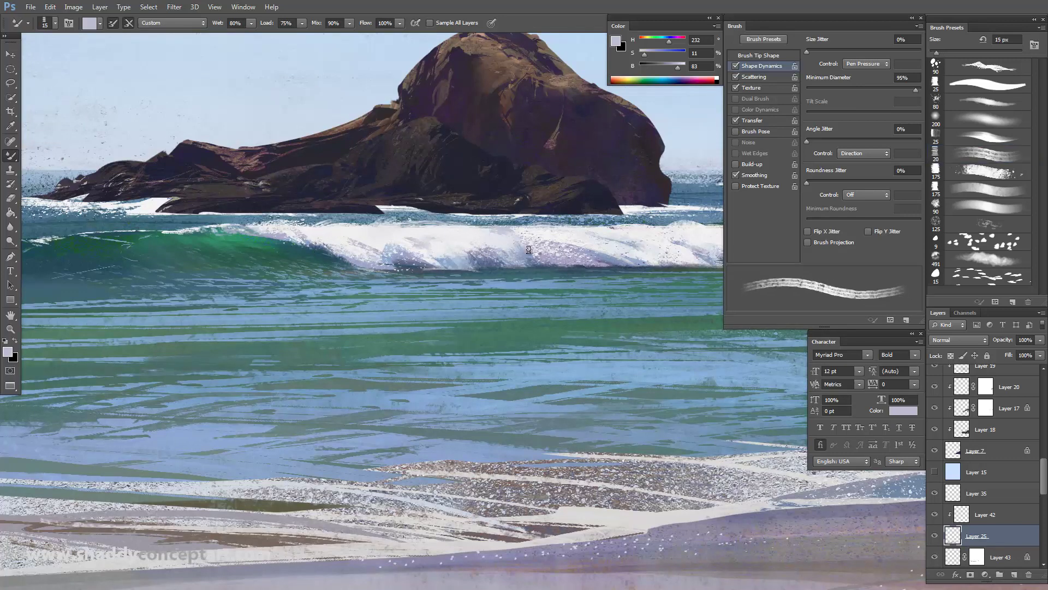
{"action": "key", "text": "ctrl+0"}
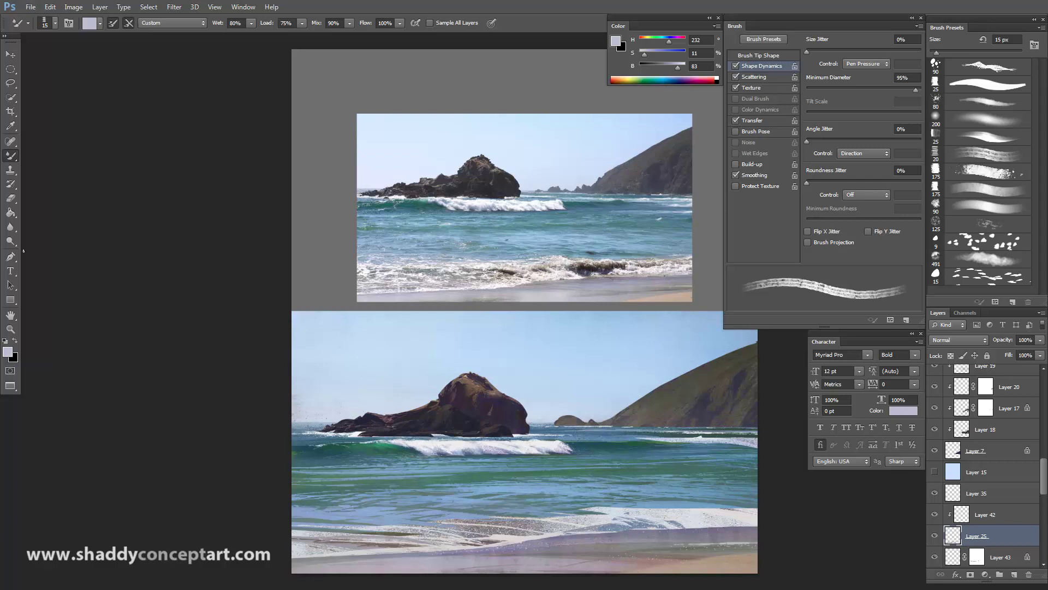
Switch to the regular Brush with the streaky 20 px preset and sample off-white from the wave's foam.
{"action": "right_click", "coordinate": [11, 156]}
{"action": "left_click", "coordinate": [45, 156]}
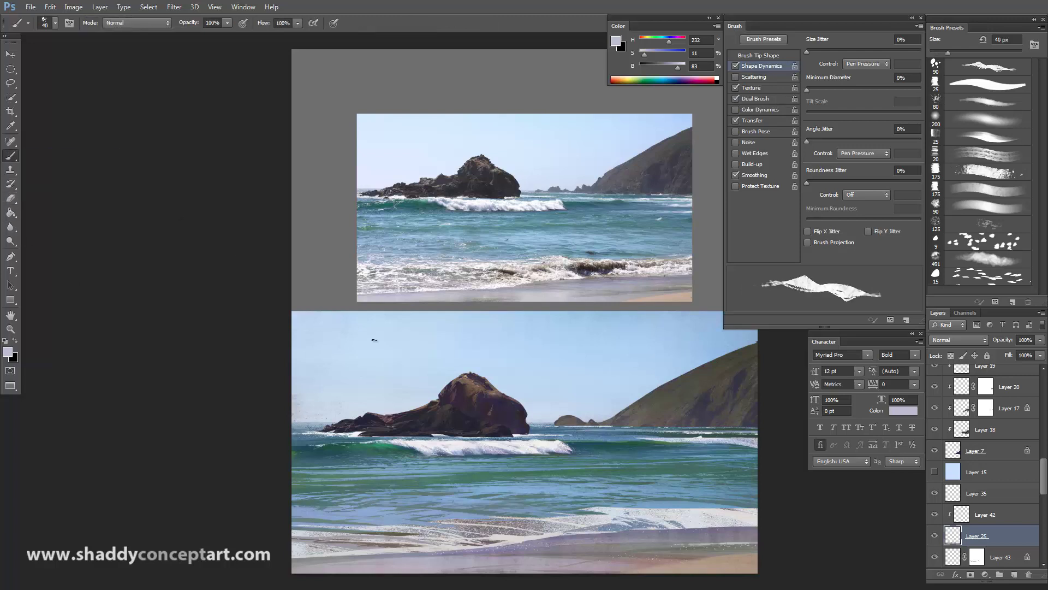
{"action": "left_click", "coordinate": [978, 155]}
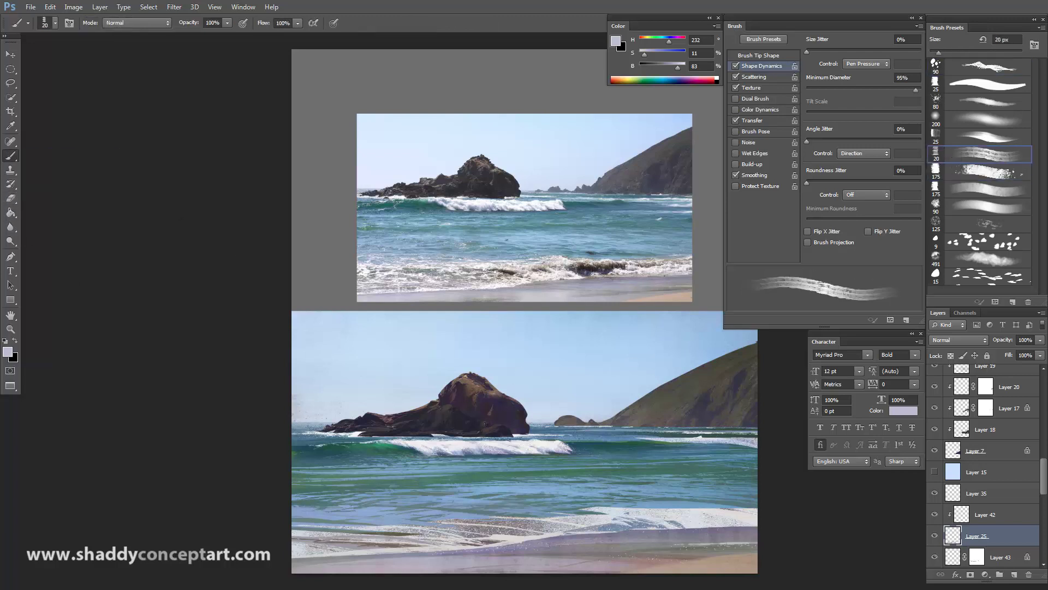
{"action": "left_click", "coordinate": [468, 450], "text": "alt"}
{"action": "mouse_move", "coordinate": [498, 480]}
{"action": "left_mouse_down"}
{"action": "mouse_move", "coordinate": [448, 460]}
{"action": "mouse_move", "coordinate": [534, 482]}
{"action": "mouse_move", "coordinate": [496, 478]}
{"action": "left_mouse_up"}
{"action": "key", "text": "ctrl+z"}
Work off-white streaks into the breaking wave's foam, reducing the brush from 40 px to 25 px.
{"action": "key", "text": "ctrl+plus"}
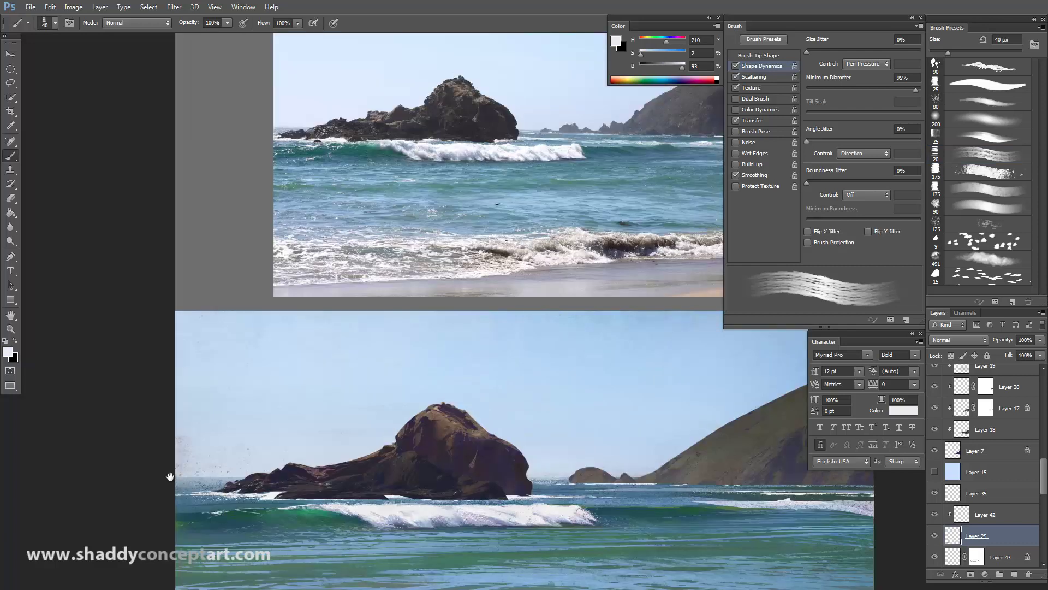
{"action": "left_click_drag", "start_coordinate": [201, 457], "coordinate": [217, 429]}
{"action": "key", "text": "bracketleft"}
{"action": "key", "text": "bracketleft"}
{"action": "key", "text": "bracketleft"}
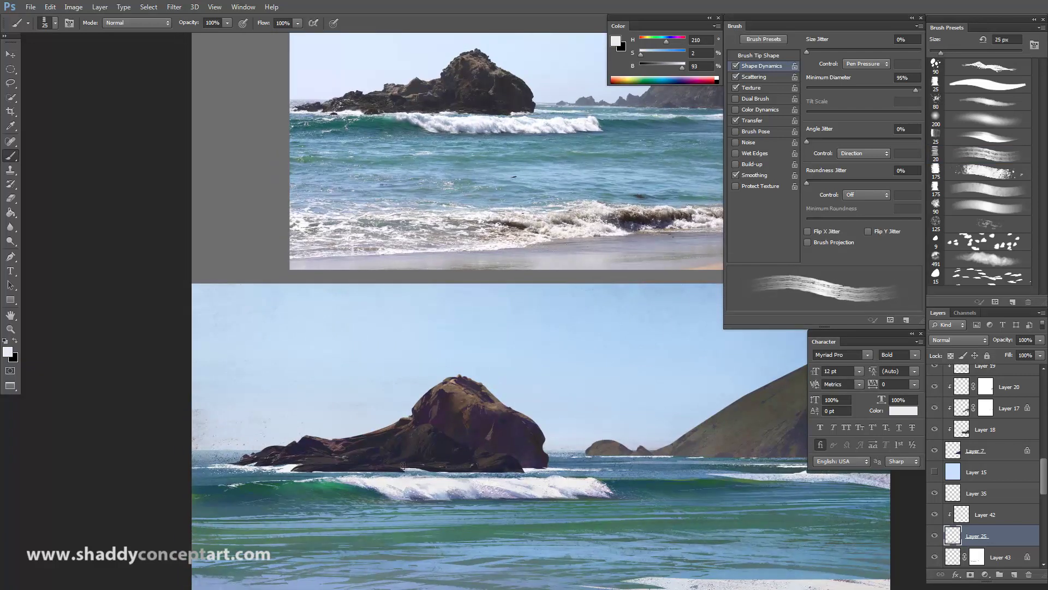
Switch back to the Mixer Brush, undo the last change and blend the foam's crest at 15 and 10 px.
{"action": "right_click", "coordinate": [10, 158]}
{"action": "left_click", "coordinate": [42, 185]}
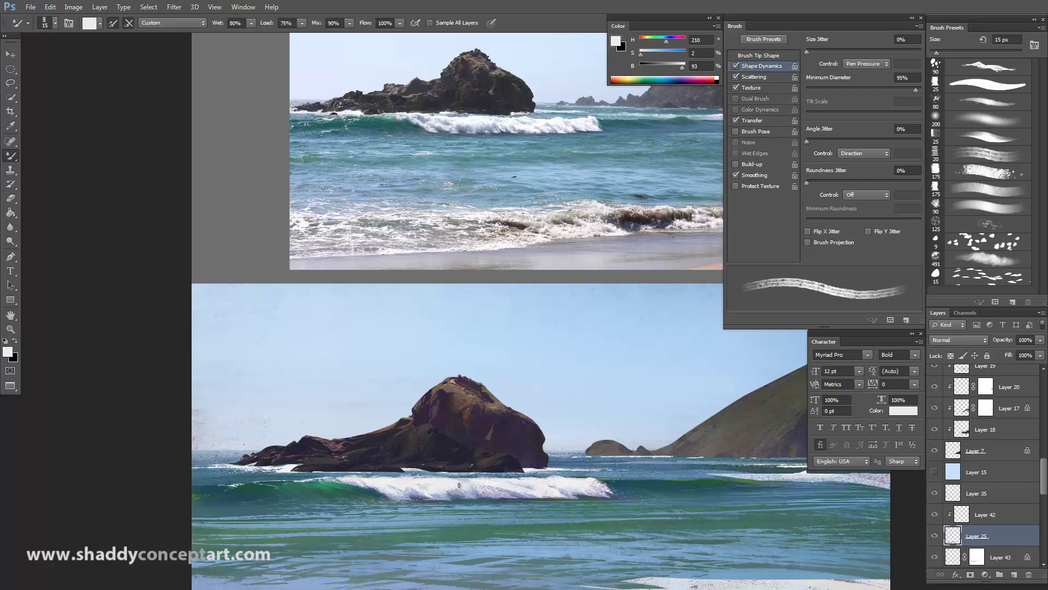
{"action": "key", "text": "ctrl+alt+z"}
{"action": "left_click_drag", "start_coordinate": [448, 482], "coordinate": [419, 479]}
{"action": "key", "text": "bracketleft"}
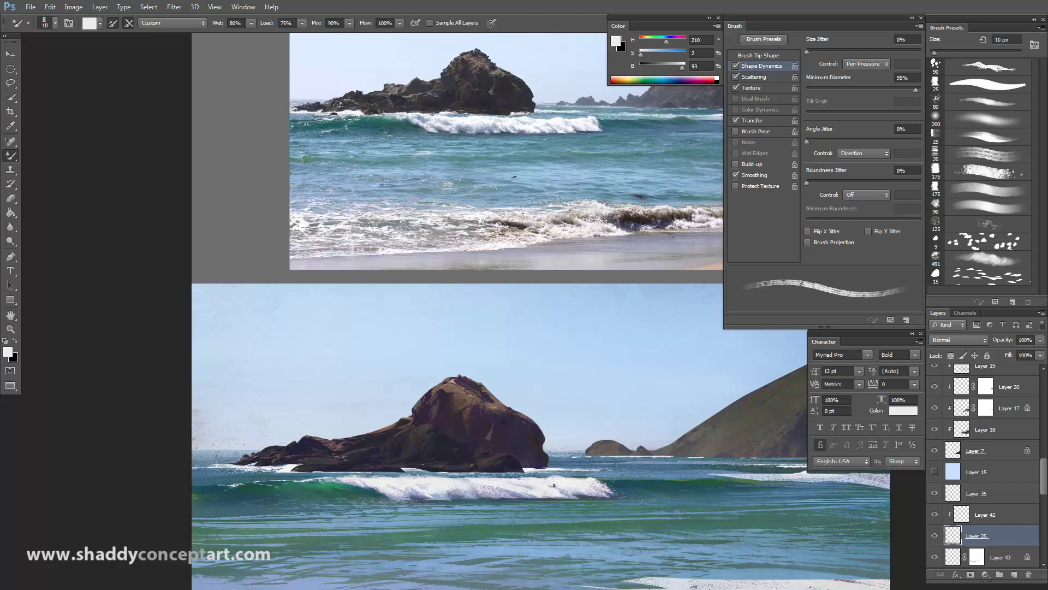
{"action": "key", "text": "ctrl+minus"}
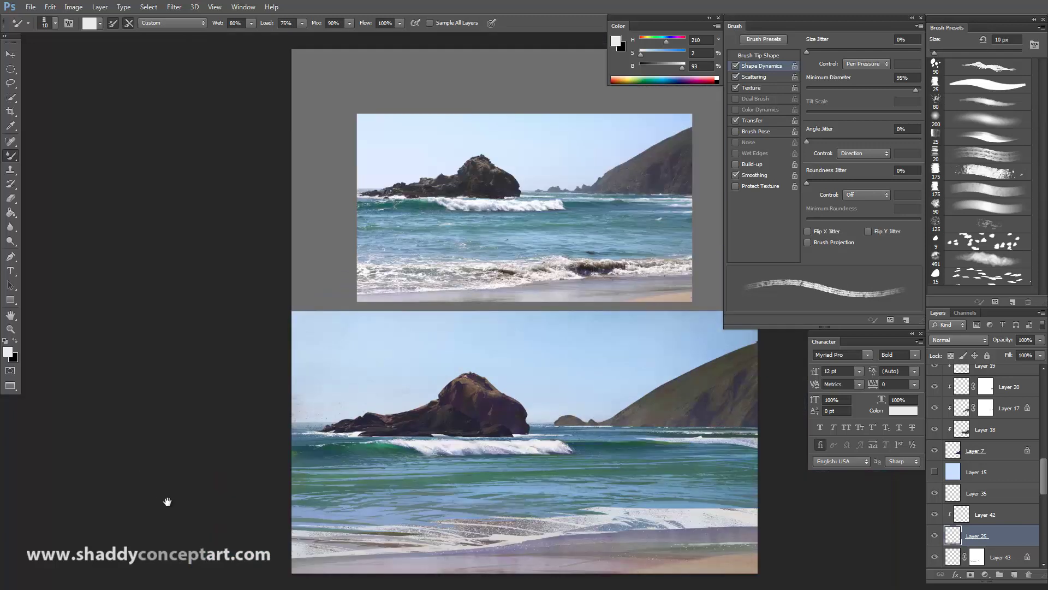
Enlarge the mixer brush to 40 px for broader blending.
{"action": "key", "text": "bracketright"}
{"action": "key", "text": "bracketright"}
{"action": "key", "text": "bracketright"}
{"action": "left_click_drag", "start_coordinate": [173, 431], "coordinate": [173, 412]}
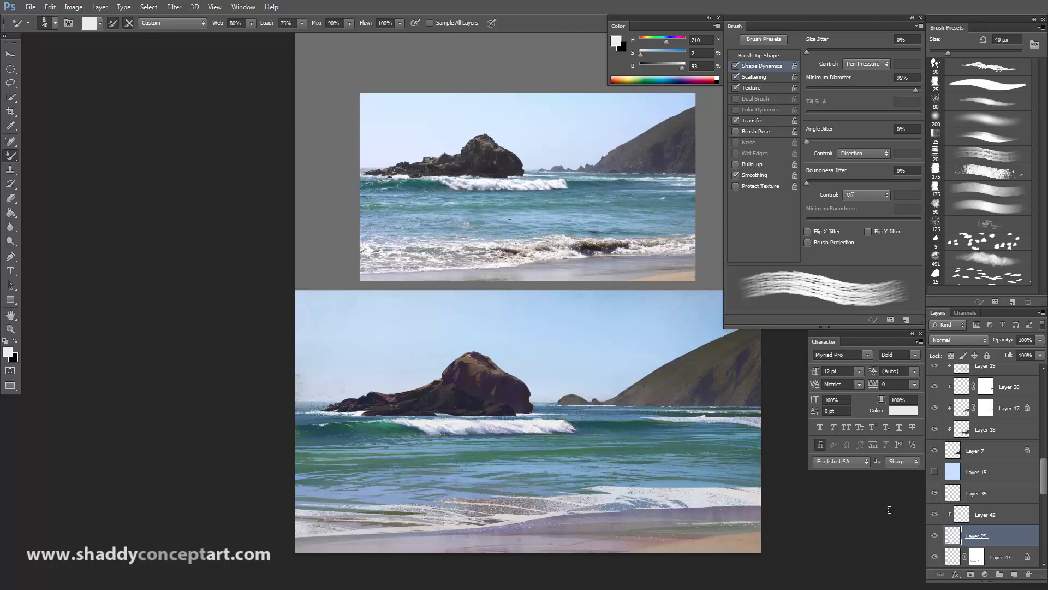
Toggle Layer 25's visibility off and on to compare the wave with and without its painted foam.
{"action": "left_click", "coordinate": [935, 536]}
{"action": "left_click", "coordinate": [935, 537]}
{"action": "key", "text": "ctrl+plus"}
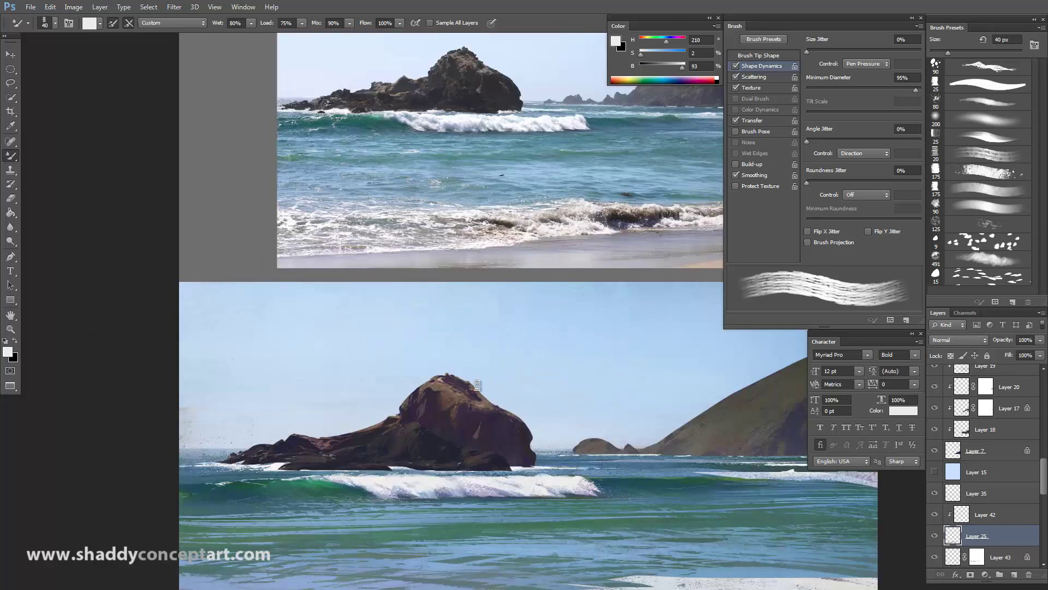
Switch to the regular Brush with the speckled 175 px preset, sample off-white from the foam and work into it at 25 px.
{"action": "left_click", "coordinate": [985, 172]}
{"action": "left_click", "coordinate": [546, 479], "text": "alt"}
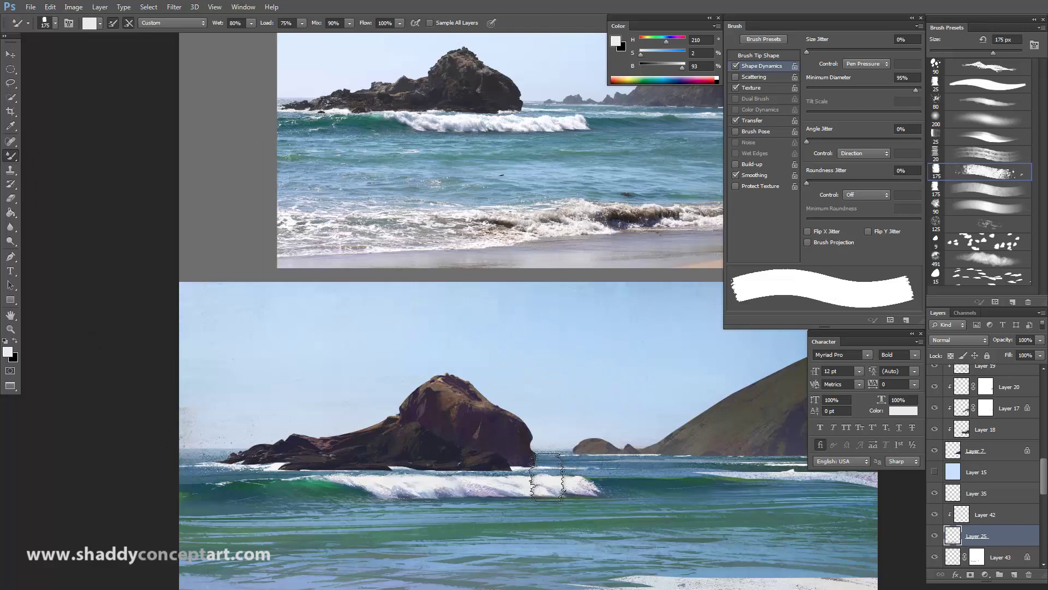
{"action": "left_click_drag", "start_coordinate": [15, 159], "coordinate": [49, 156]}
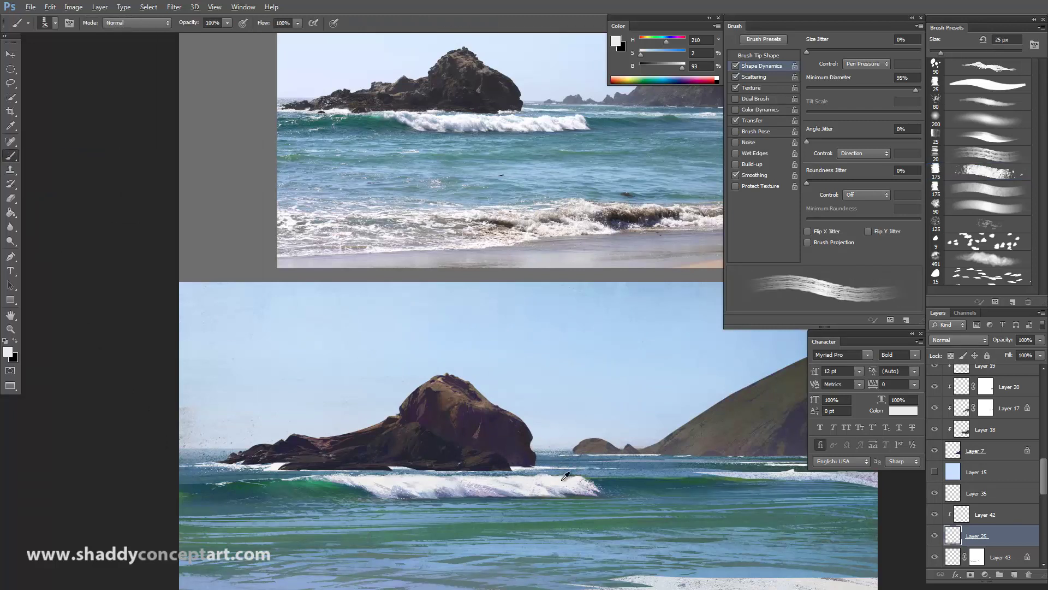
{"action": "left_click", "coordinate": [978, 174]}
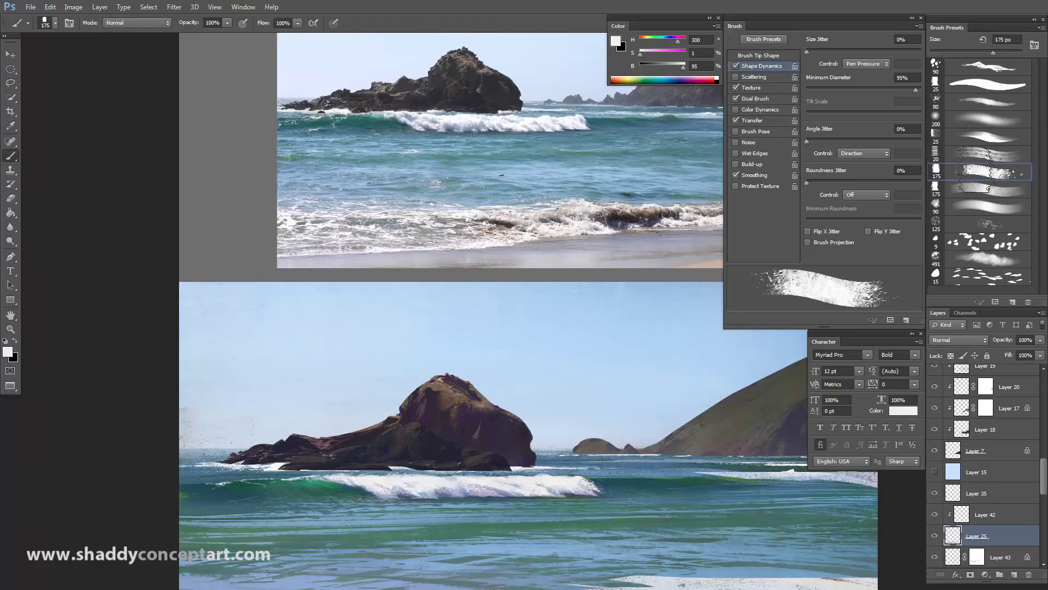
{"action": "left_click", "coordinate": [559, 479], "text": "alt"}
{"action": "key", "text": "bracketleft"}
{"action": "key", "text": "bracketleft"}
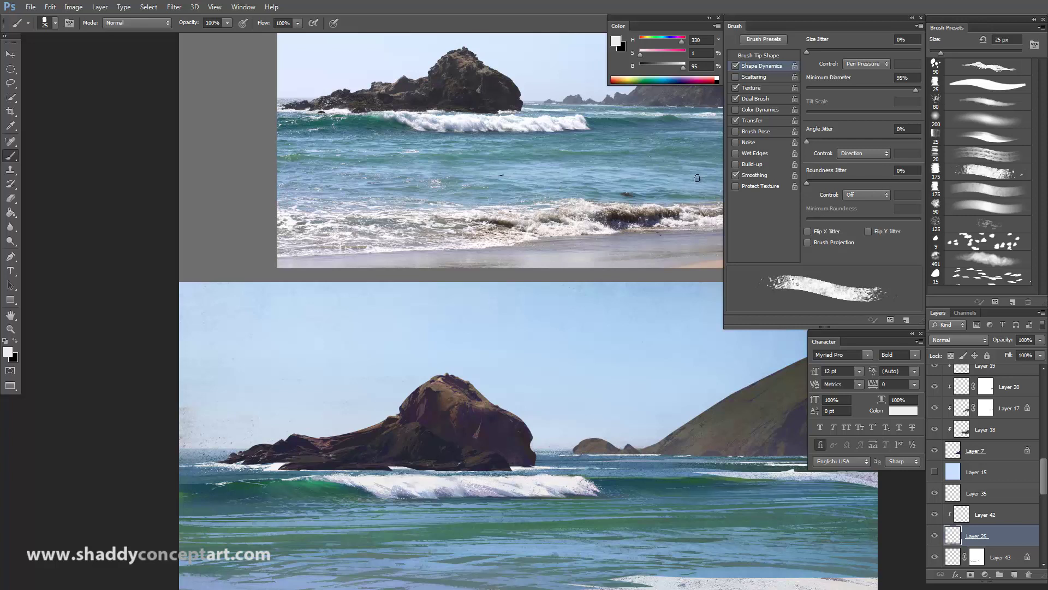
Sample a muted blue from the wave's foam, lock Layer 25's transparent pixels and enlarge the brush to 60 px.
{"action": "key", "text": "bracketright"}
{"action": "key", "text": "bracketright"}
{"action": "key", "text": "bracketright"}
{"action": "left_click", "coordinate": [424, 489], "text": "alt"}
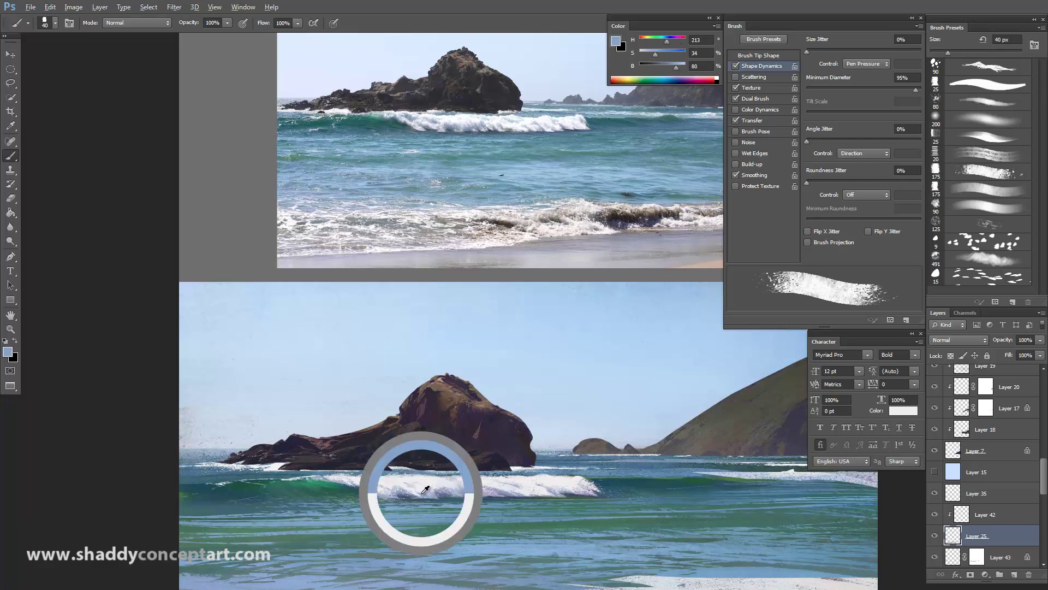
{"action": "left_click", "coordinate": [449, 485], "text": "alt"}
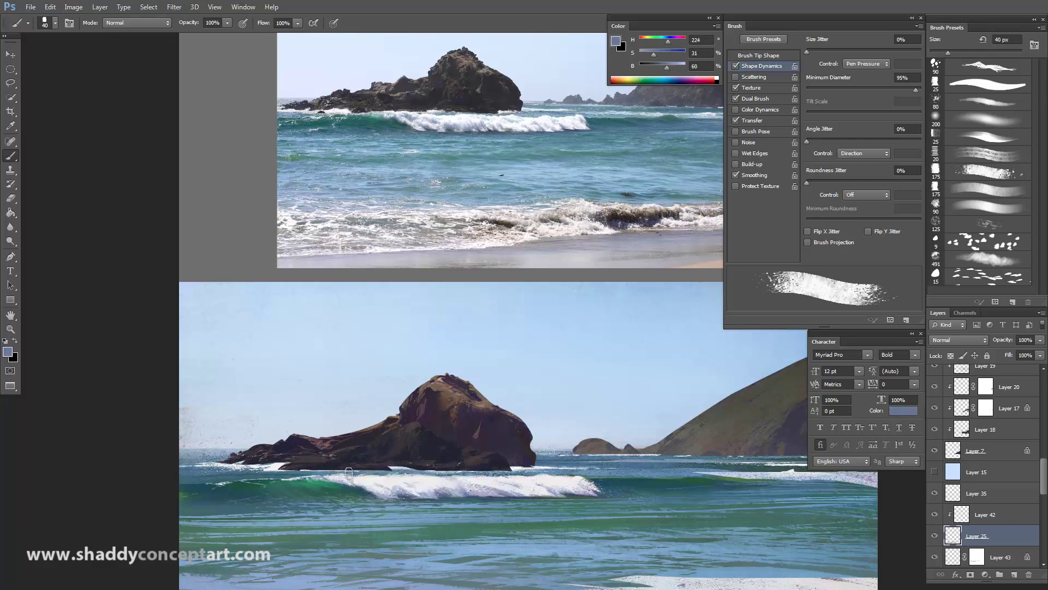
{"action": "left_click", "coordinate": [949, 356]}
{"action": "key", "text": "bracketright"}
{"action": "key", "text": "bracketright"}
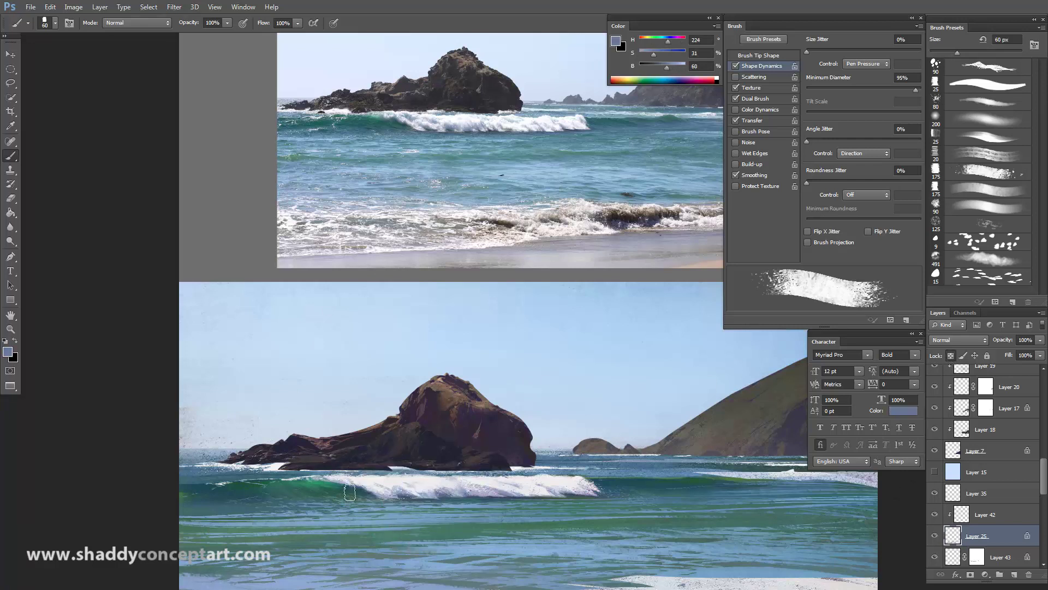
Paint soft blue and lavender shadows into the foam with the smooth 175 px preset reduced to 15 px, resampling tones from the wave.
{"action": "left_click", "coordinate": [974, 189]}
{"action": "key", "text": "bracketleft"}
{"action": "key", "text": "bracketleft"}
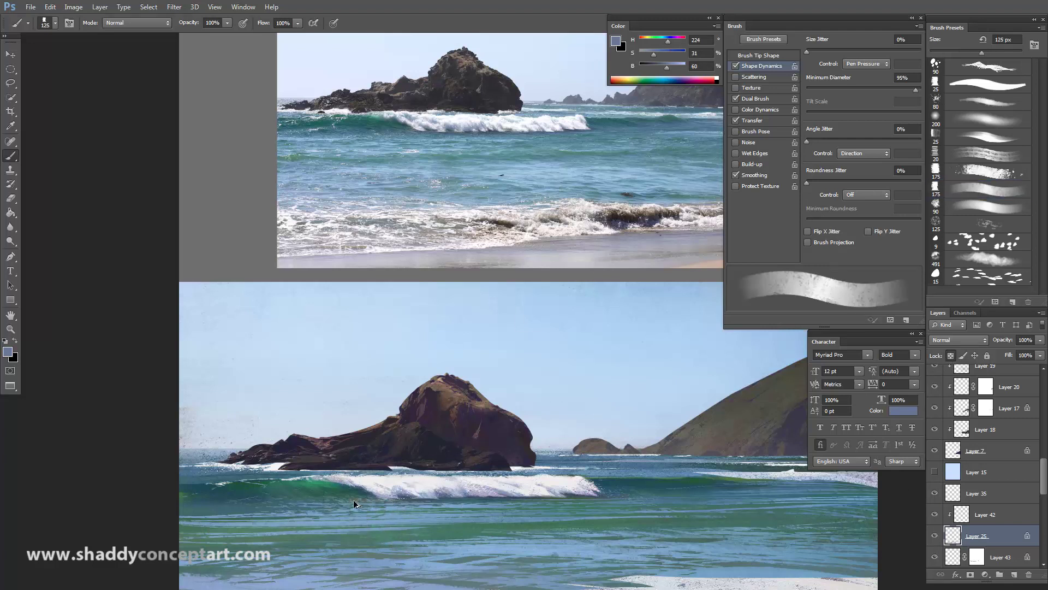
{"action": "key", "text": "bracketleft"}
{"action": "key", "text": "bracketleft"}
{"action": "key", "text": "bracketleft"}
{"action": "key", "text": "bracketleft"}
{"action": "key", "text": "bracketleft"}
{"action": "key", "text": "bracketleft"}
{"action": "key", "text": "bracketleft"}
{"action": "key", "text": "bracketleft"}
{"action": "key", "text": "bracketleft"}
{"action": "key", "text": "bracketleft"}
{"action": "key", "text": "bracketleft"}
{"action": "key", "text": "bracketleft"}
{"action": "key", "text": "bracketleft"}
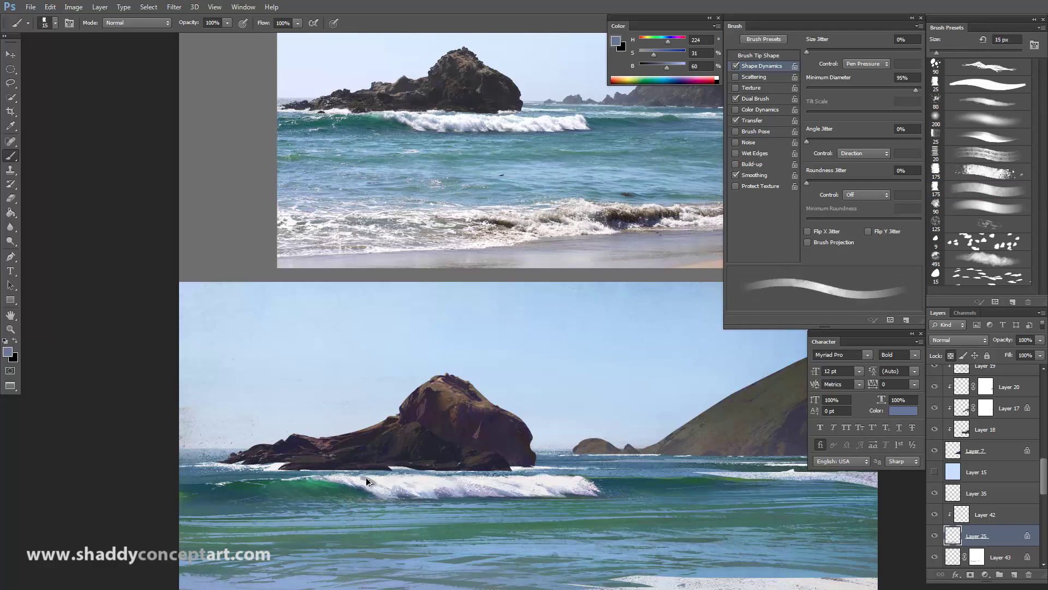
{"action": "left_click", "coordinate": [425, 486], "text": "alt"}
{"action": "left_click_drag", "start_coordinate": [400, 486], "coordinate": [387, 486]}
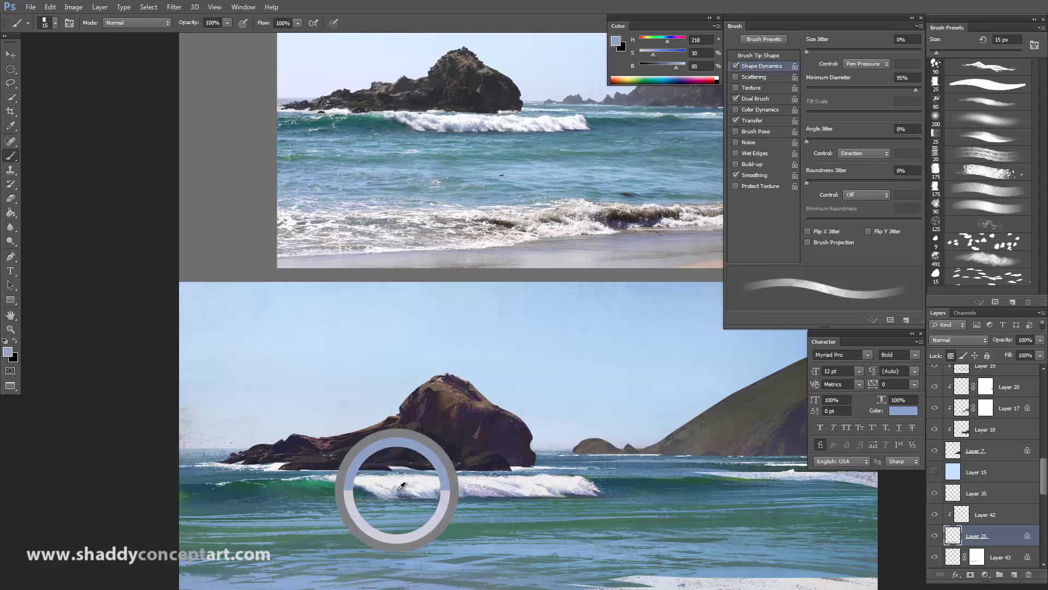
{"action": "left_click", "coordinate": [462, 488], "text": "alt"}
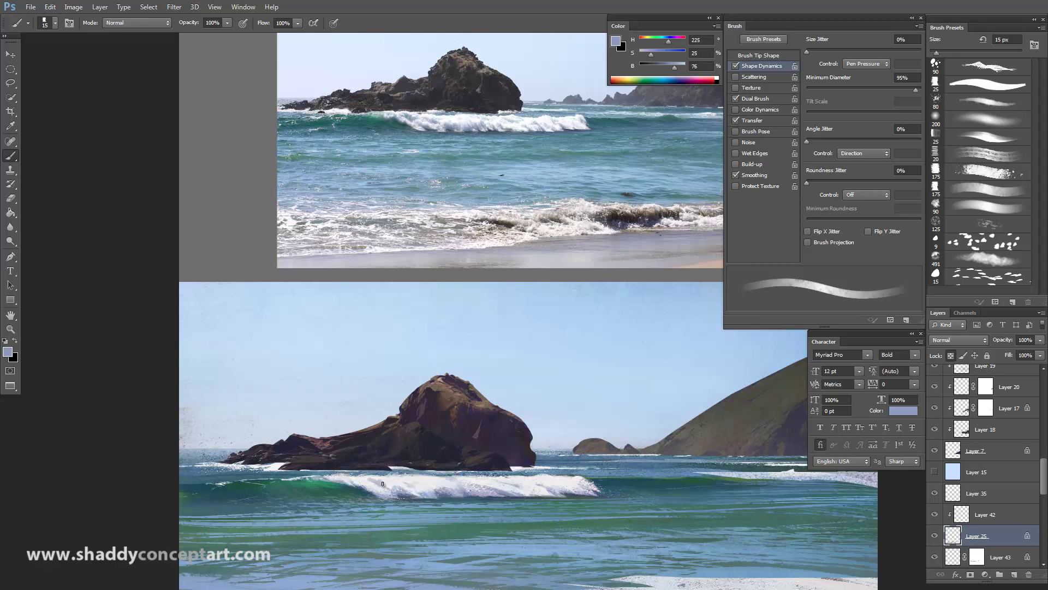
{"action": "key", "text": "ctrl+minus"}
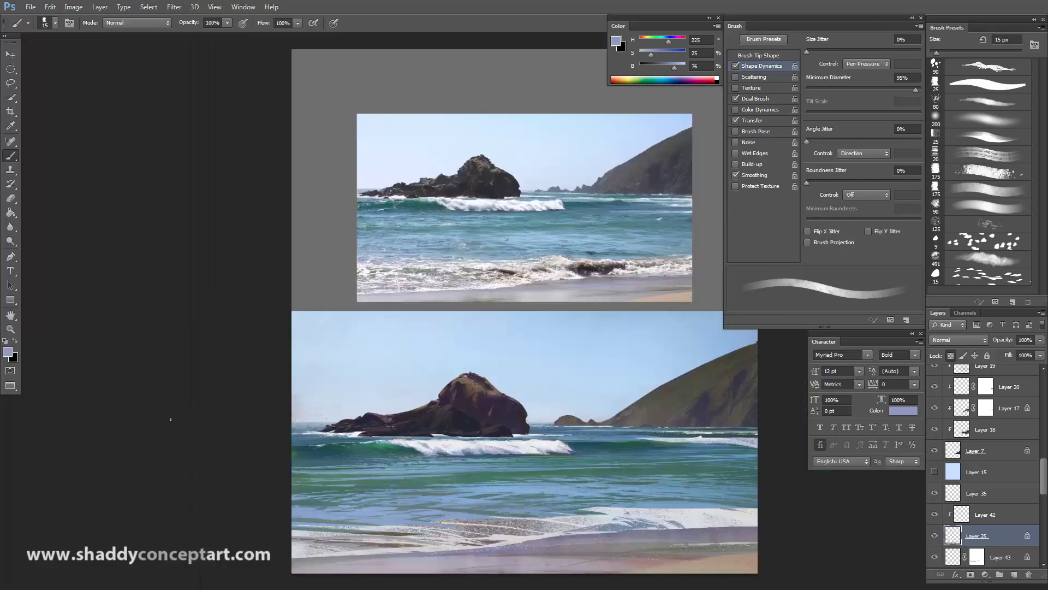
{"action": "key", "text": "ctrl+plus"}
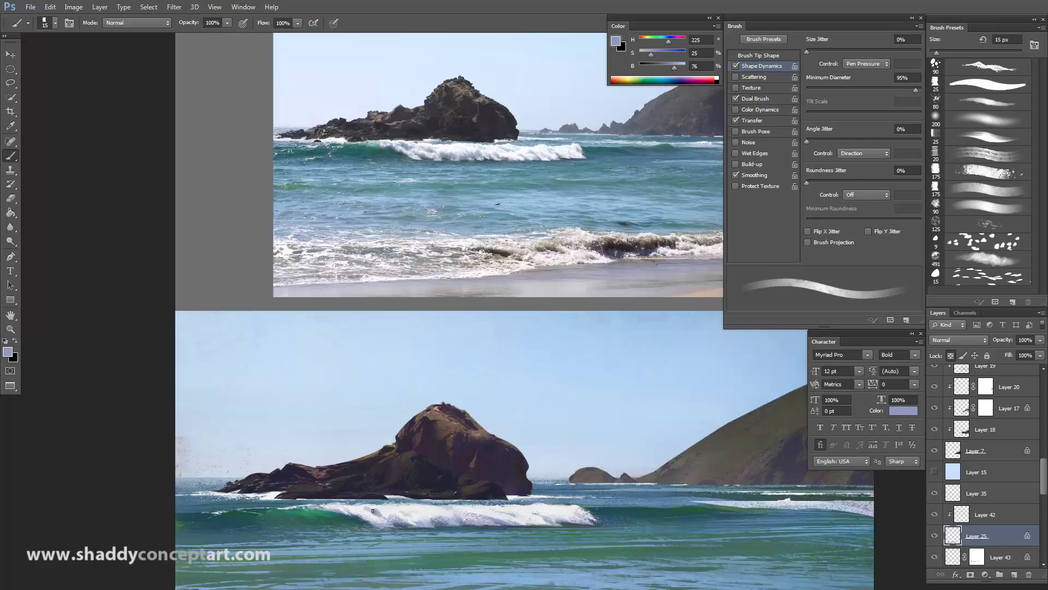
Try the ragged 90 px preset on the foam's crest with off-white sampled there, reducing it to 80 px and below.
{"action": "left_click", "coordinate": [977, 67]}
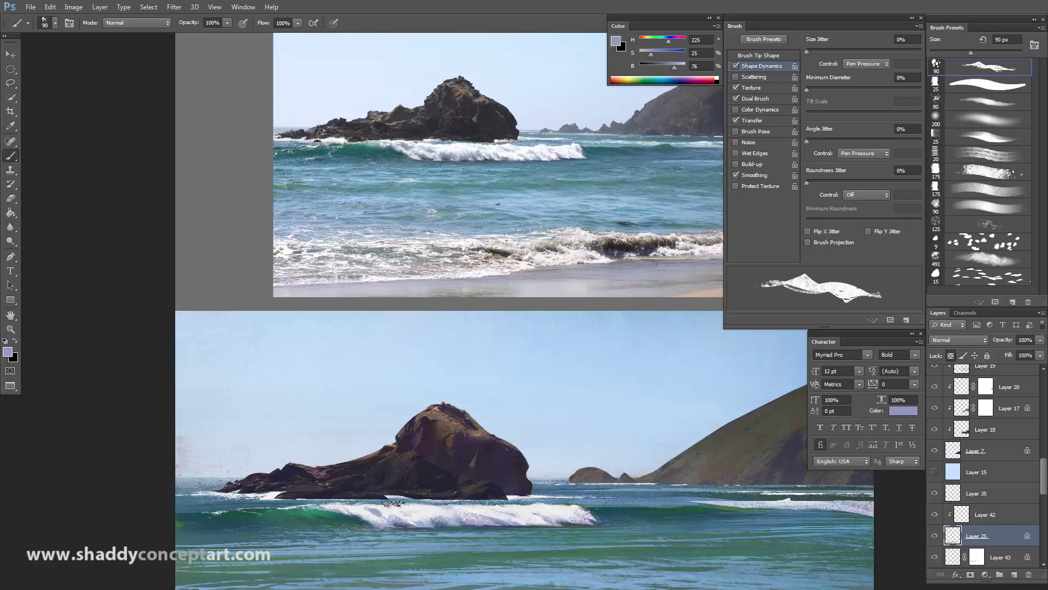
{"action": "left_click", "coordinate": [386, 505], "text": "alt"}
{"action": "key", "text": "bracketleft"}
{"action": "key", "text": "bracketleft"}
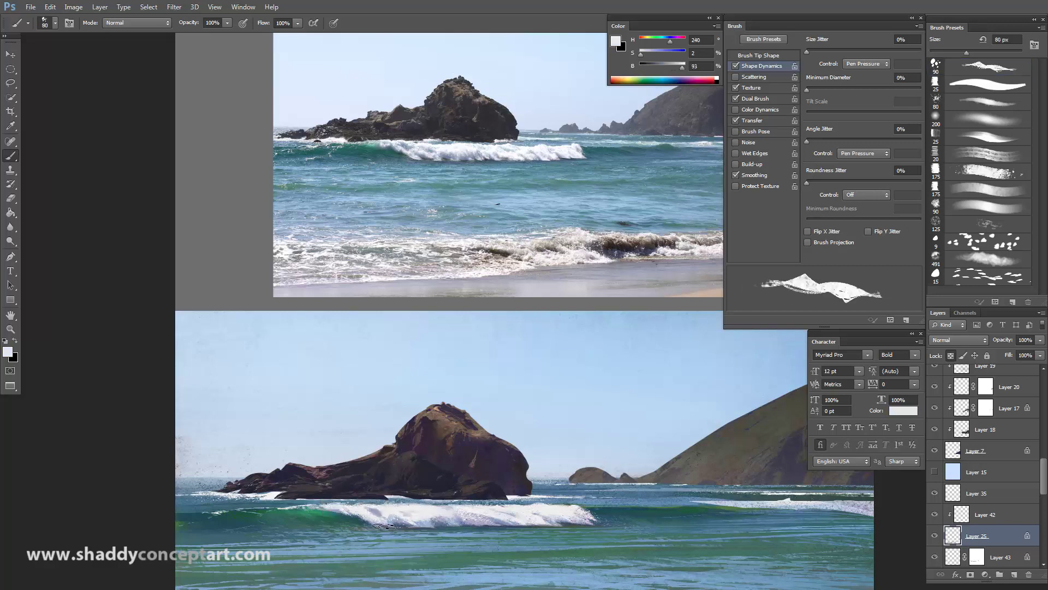
{"action": "key", "text": "bracketleft"}
Paint off-white highlights over the foam with the speckled 175 px preset, reducing it to 60, 30 and 25 px.
{"action": "left_click", "coordinate": [961, 174]}
{"action": "key", "text": "bracketleft"}
{"action": "key", "text": "bracketleft"}
{"action": "key", "text": "bracketleft"}
{"action": "key", "text": "bracketleft"}
{"action": "key", "text": "bracketleft"}
{"action": "key", "text": "bracketleft"}
{"action": "key", "text": "bracketleft"}
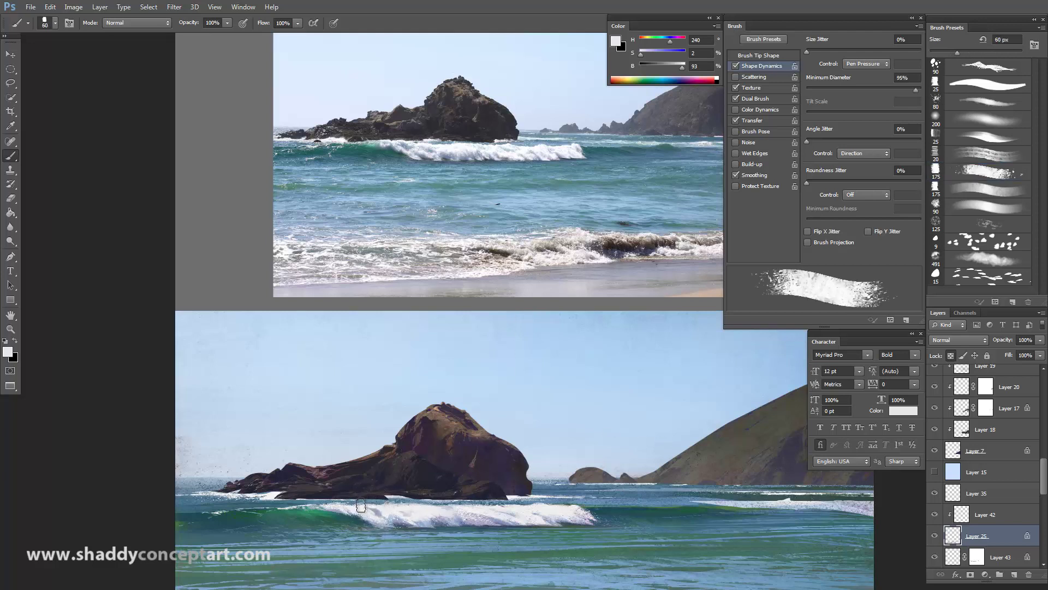
{"action": "key", "text": "bracketleft"}
{"action": "key", "text": "bracketleft"}
{"action": "key", "text": "bracketleft"}
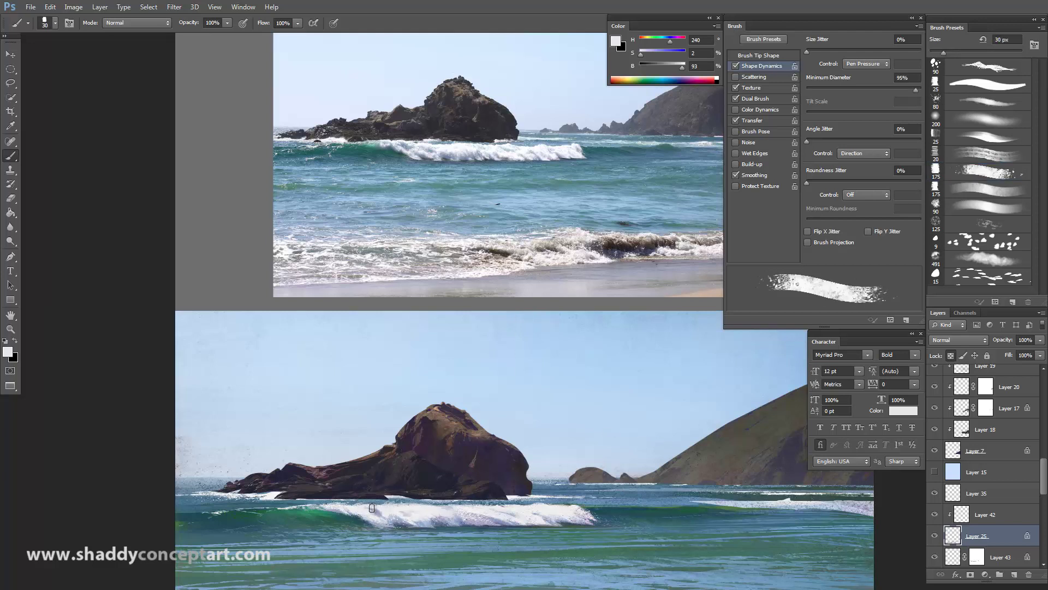
{"action": "key", "text": "bracketleft"}
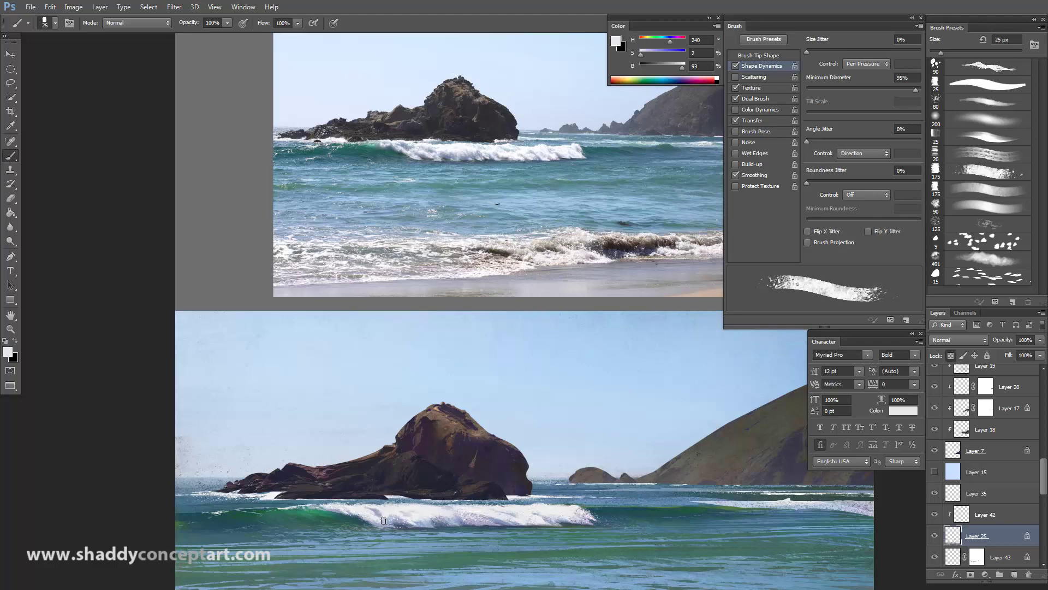
Unlock Layer 25's transparent pixels and erase along the foam's upper edge, reducing the Eraser from 60 px to 30 px.
{"action": "key", "text": "ctrl+minus"}
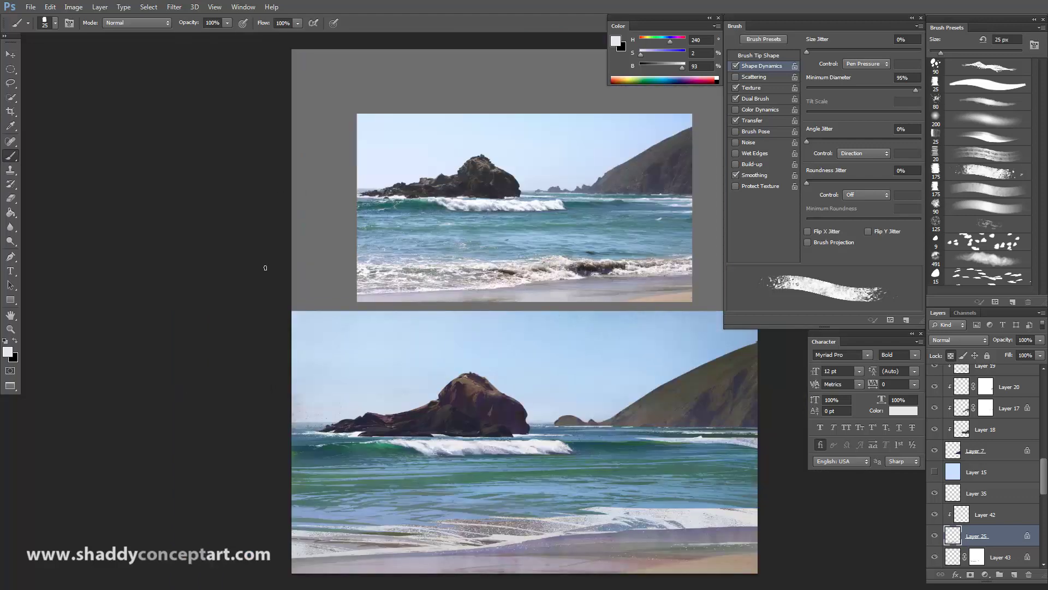
{"action": "key", "text": "ctrl+minus"}
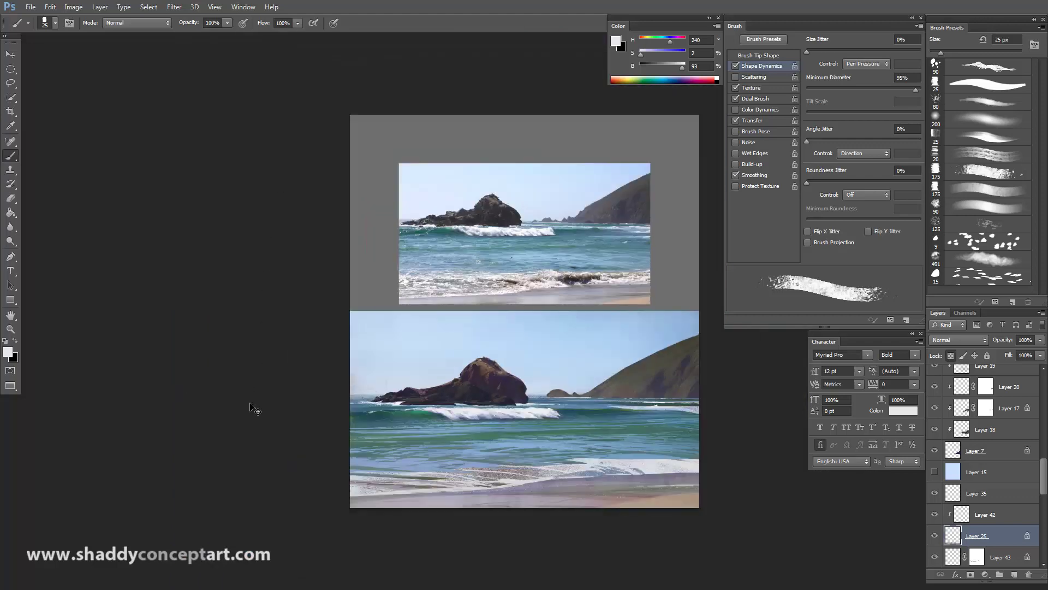
{"action": "key", "text": "ctrl+plus"}
{"action": "key", "text": "ctrl+plus"}
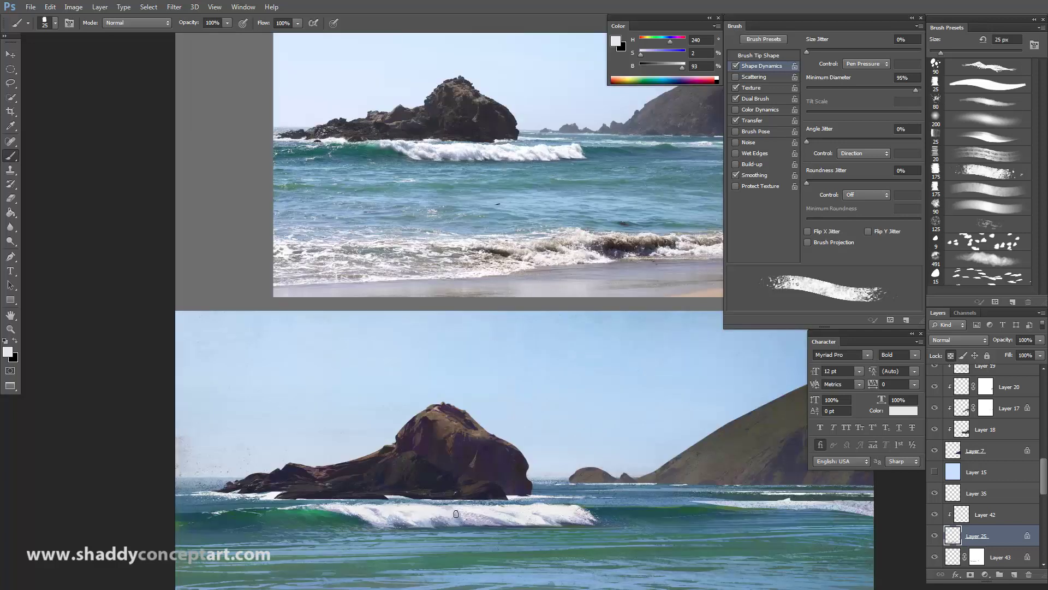
{"action": "left_click", "coordinate": [10, 199]}
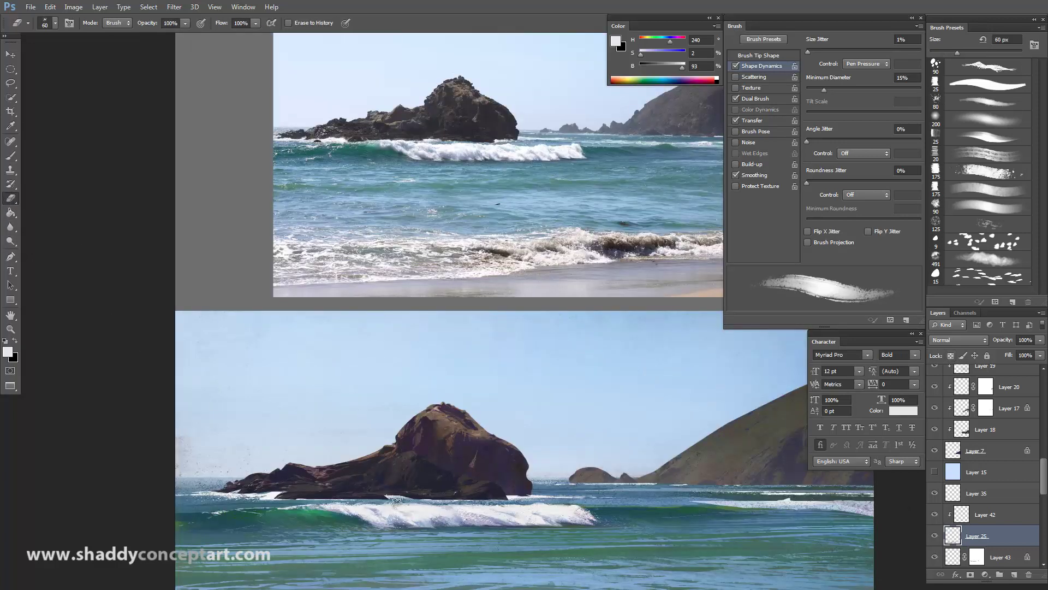
{"action": "key", "text": "bracketleft"}
{"action": "key", "text": "bracketleft"}
{"action": "key", "text": "bracketleft"}
{"action": "key", "text": "bracketleft"}
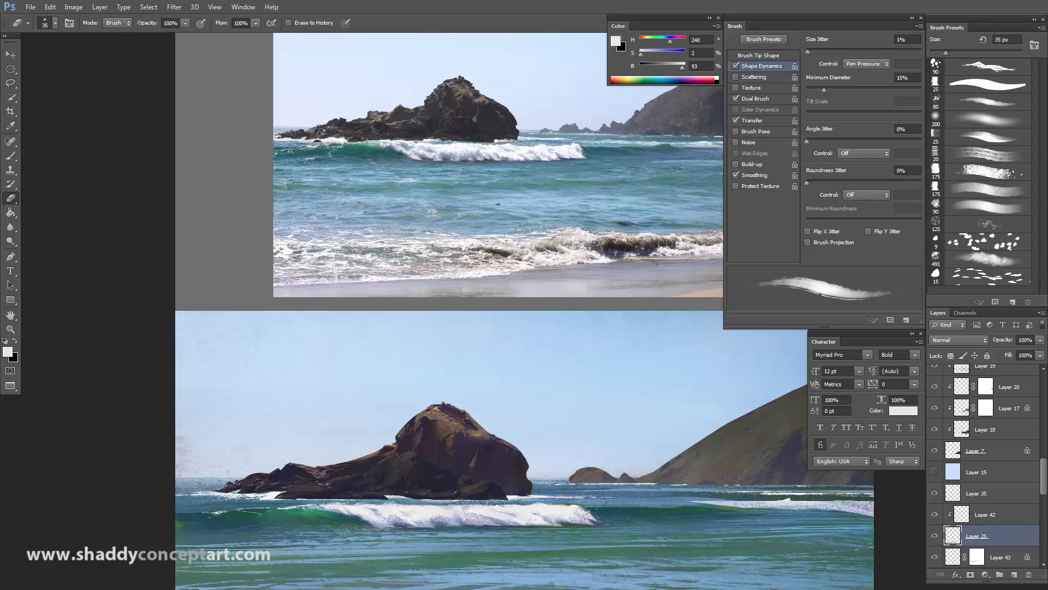
{"action": "key", "text": "bracketleft"}
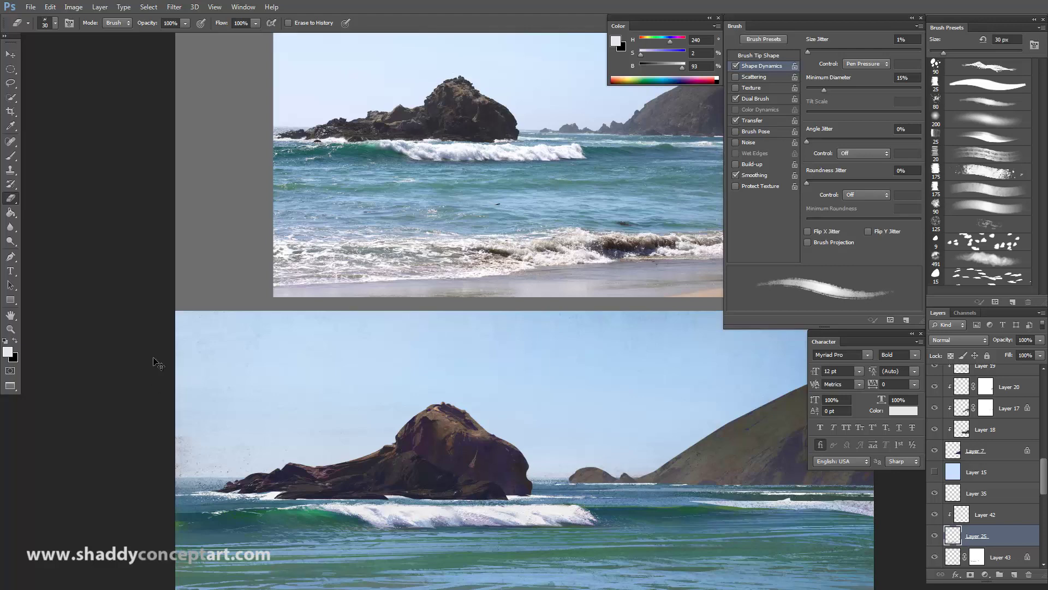
Refine the foam's crest with the Eraser reduced to 25 px.
{"action": "key", "text": "ctrl+minus"}
{"action": "key", "text": "ctrl+minus"}
{"action": "key", "text": "ctrl+plus"}
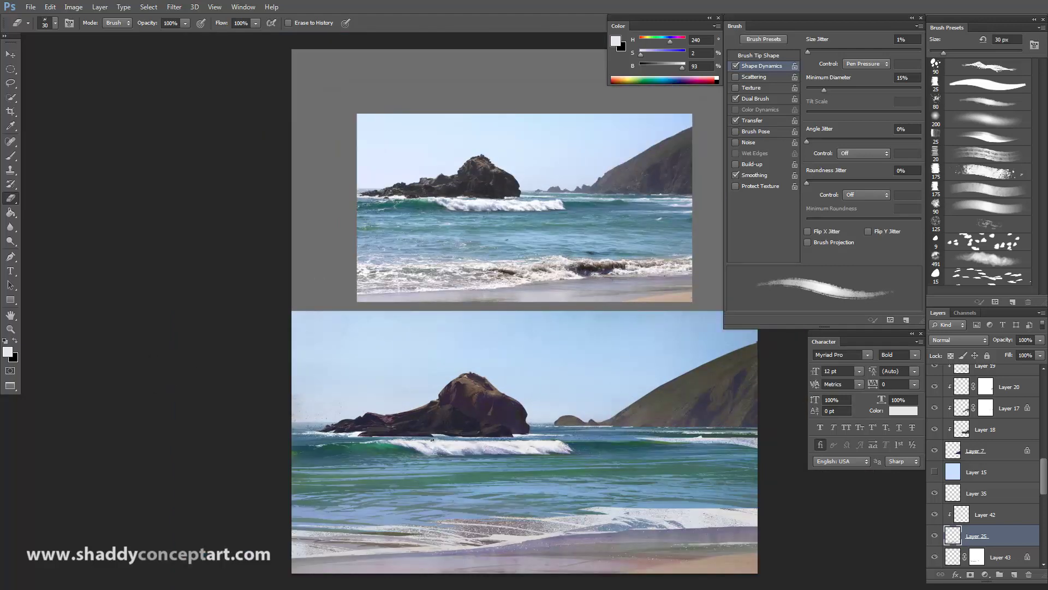
{"action": "key", "text": "bracketleft"}
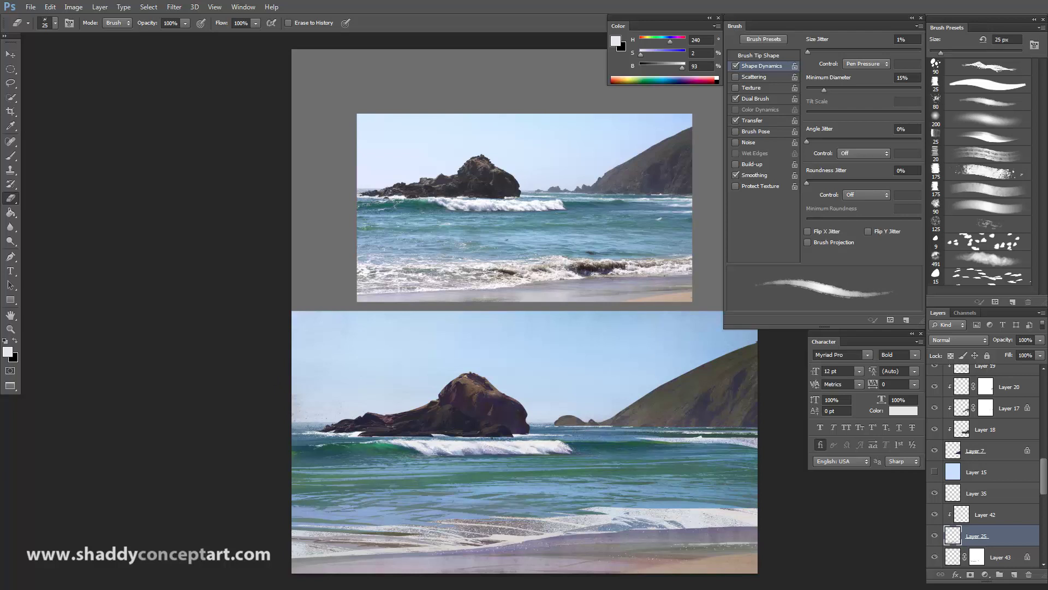
Return to the regular Brush and add off-white strokes to the breaking foam, alternating between 30 px and 25 px.
{"action": "key", "text": "ctrl+minus"}
{"action": "key", "text": "ctrl+minus"}
{"action": "key", "text": "ctrl+minus"}
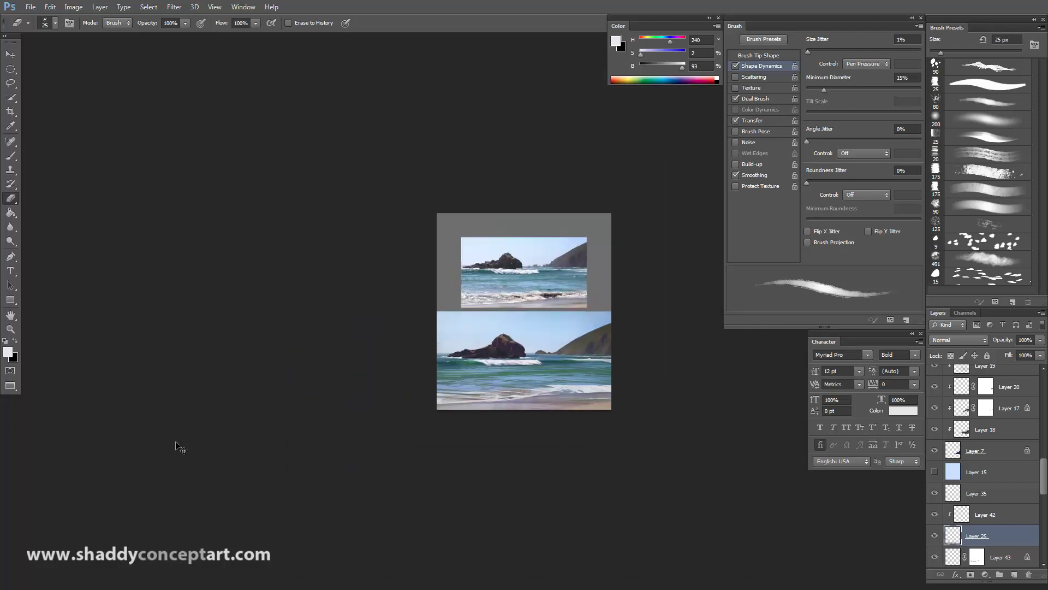
{"action": "key", "text": "ctrl+plus"}
{"action": "key", "text": "ctrl+plus"}
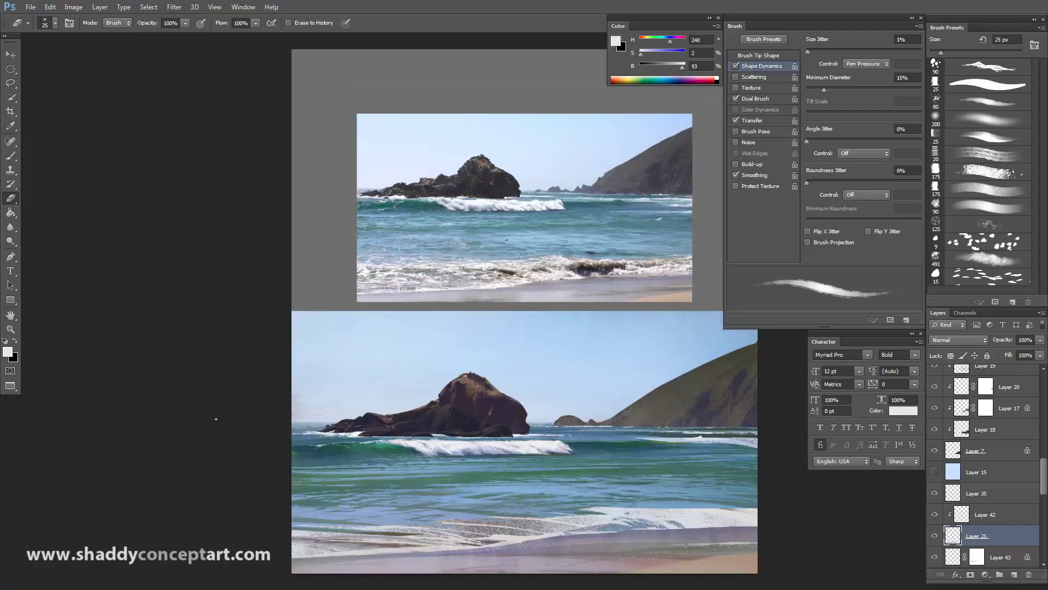
{"action": "key", "text": "b"}
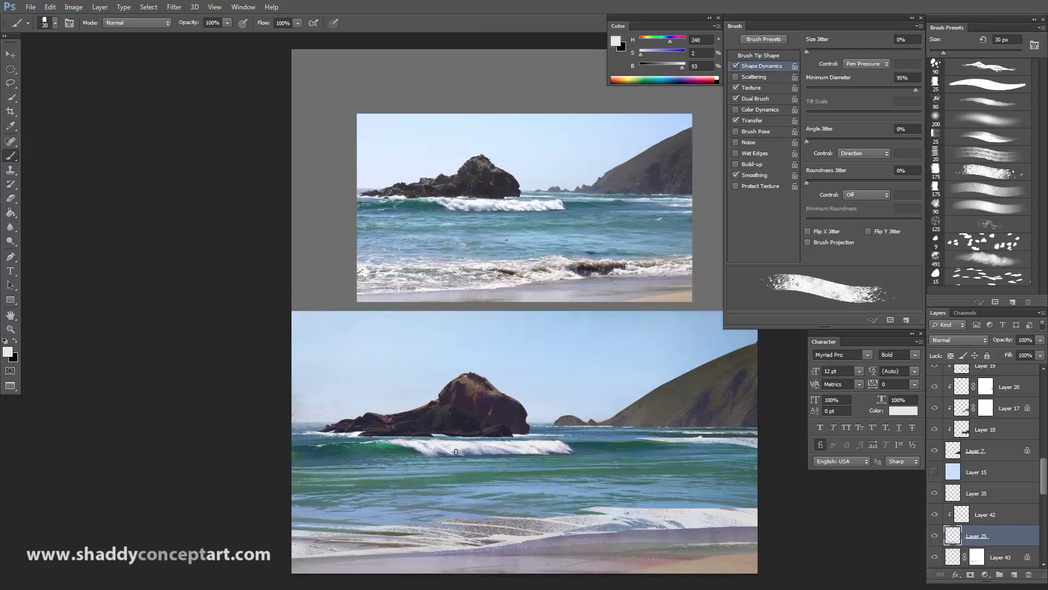
{"action": "left_click_drag", "start_coordinate": [411, 444], "coordinate": [449, 452]}
{"action": "key", "text": "bracketleft"}
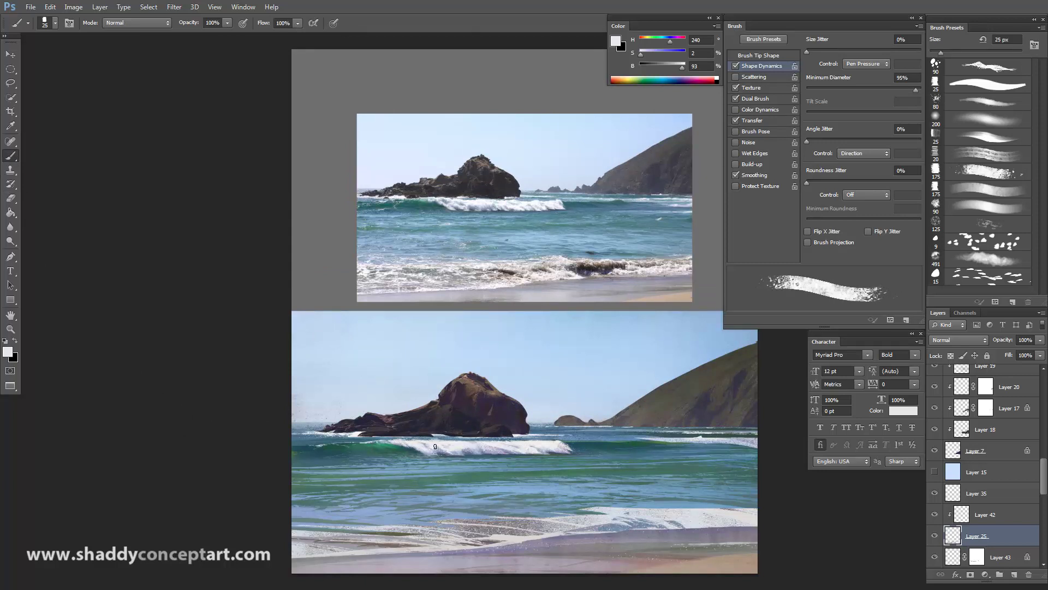
{"action": "key", "text": "bracketright"}
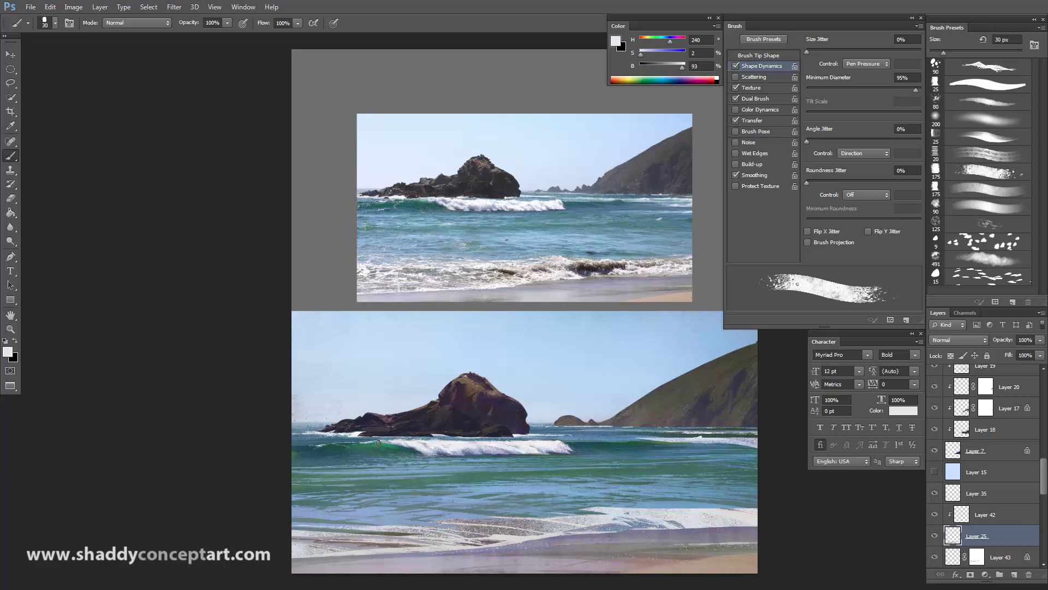
Add fine off-white strokes along the thin crest beside the breaking foam, alternating the brush between 15 px and 10 px.
{"action": "key", "text": "bracketleft"}
{"action": "key", "text": "bracketleft"}
{"action": "key", "text": "bracketleft"}
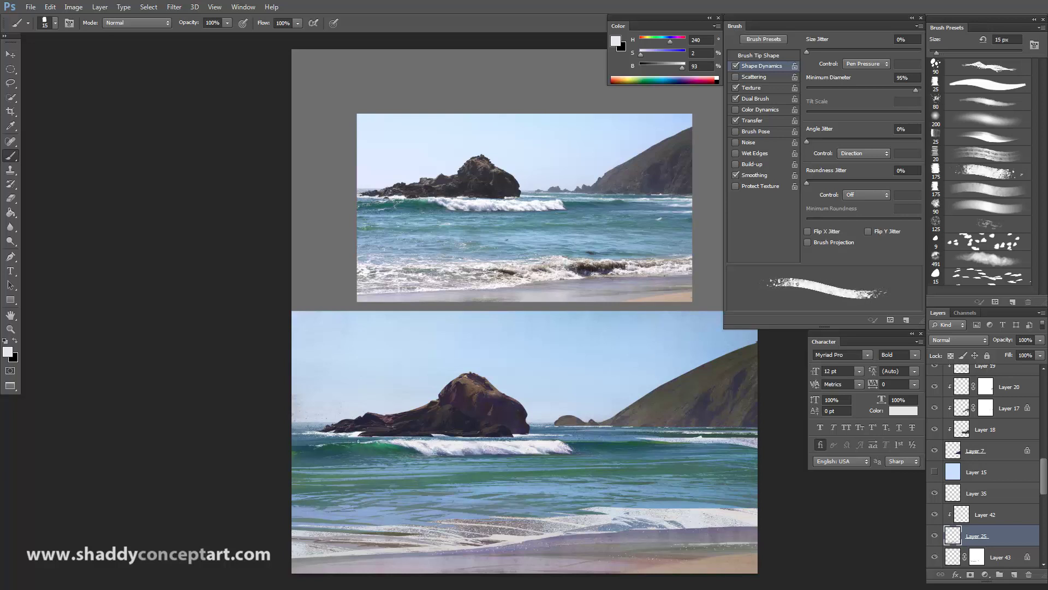
{"action": "key", "text": "bracketleft"}
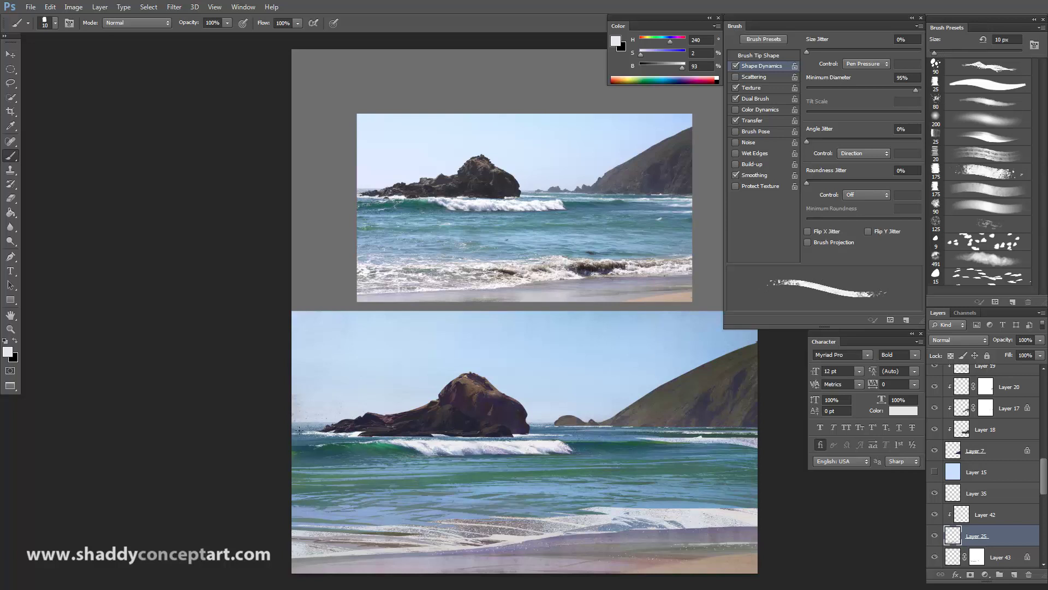
{"action": "key", "text": "bracketright"}
Examine the foam's texture and shading in the reference photo and compare it with the painted breaking wave.
{"action": "key", "text": "ctrl+plus"}
{"action": "mouse_move", "coordinate": [154, 486]}
{"action": "left_mouse_down"}
{"action": "mouse_move", "coordinate": [236, 399]}
{"action": "mouse_move", "coordinate": [277, 374]}
{"action": "left_mouse_up"}
{"action": "left_click_drag", "start_coordinate": [363, 460], "coordinate": [323, 469]}
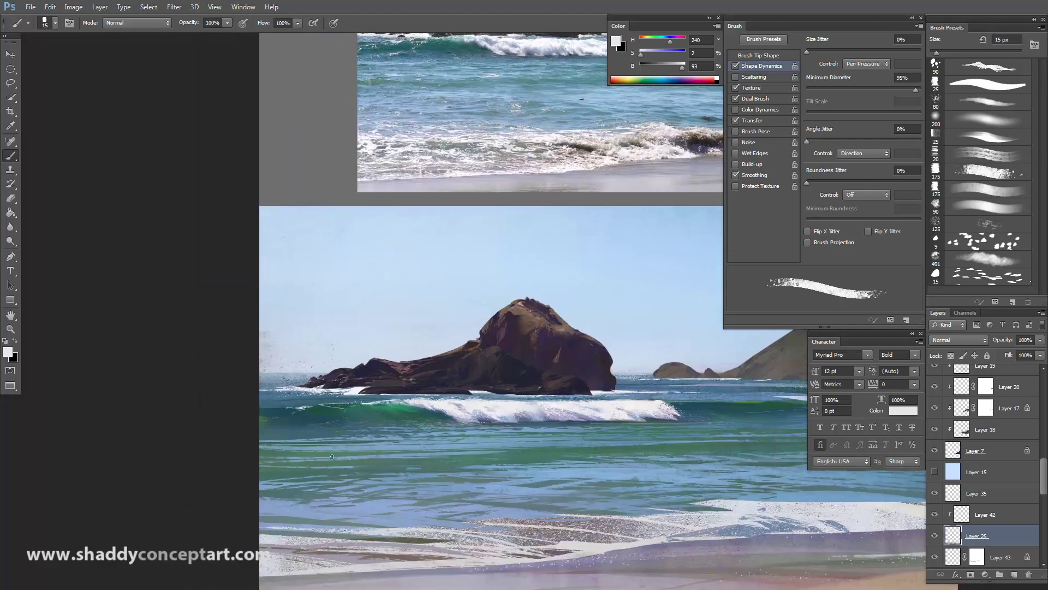
{"action": "left_click_drag", "start_coordinate": [528, 491], "coordinate": [456, 490]}
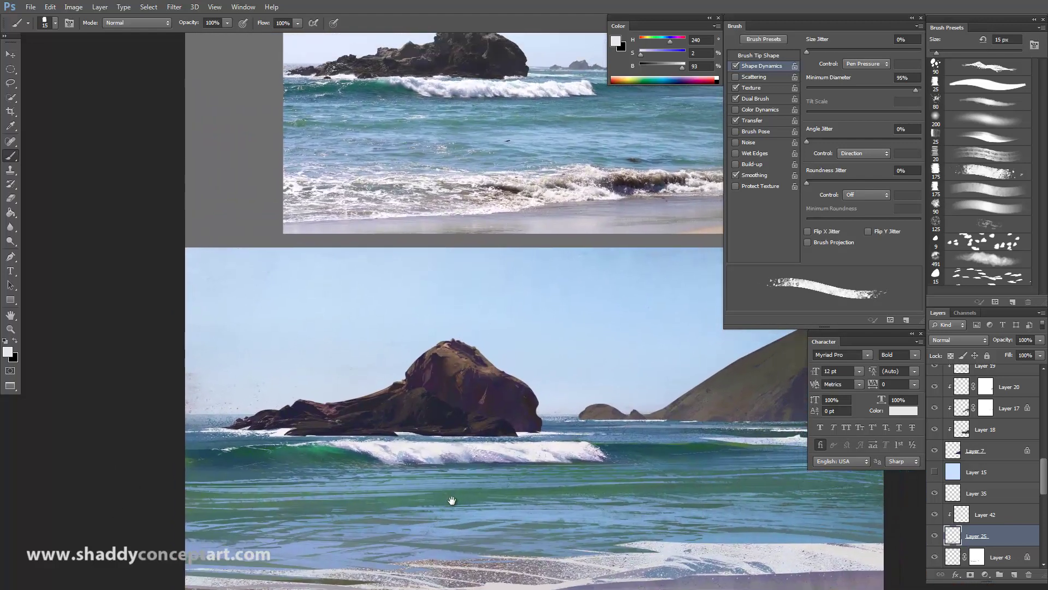
{"action": "key", "text": "ctrl+plus"}
{"action": "key", "text": "ctrl+plus"}
{"action": "left_click_drag", "start_coordinate": [433, 197], "coordinate": [467, 481]}
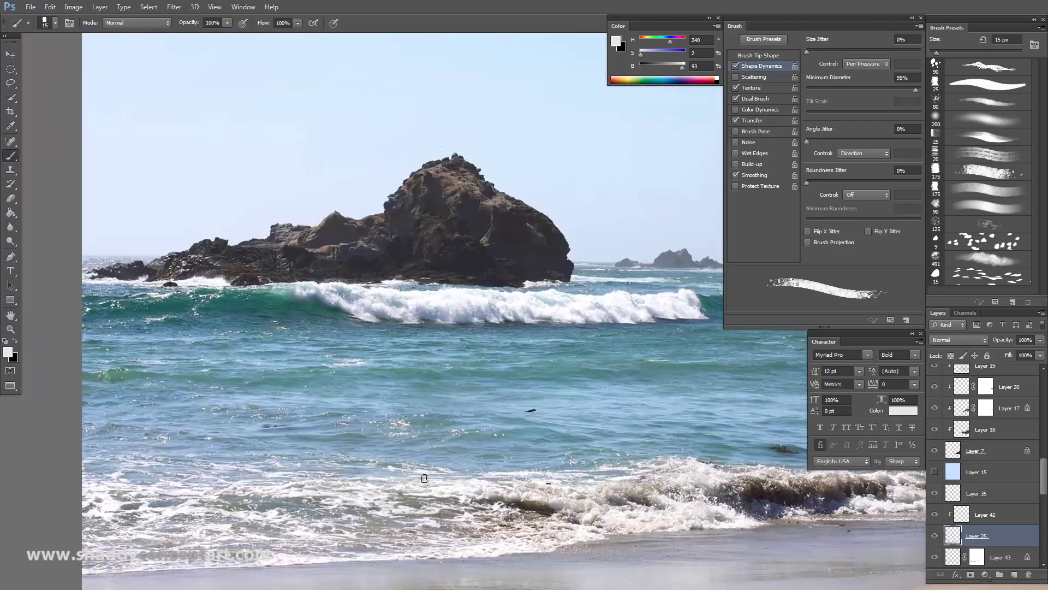
{"action": "key", "text": "ctrl+plus"}
{"action": "key", "text": "ctrl+plus"}
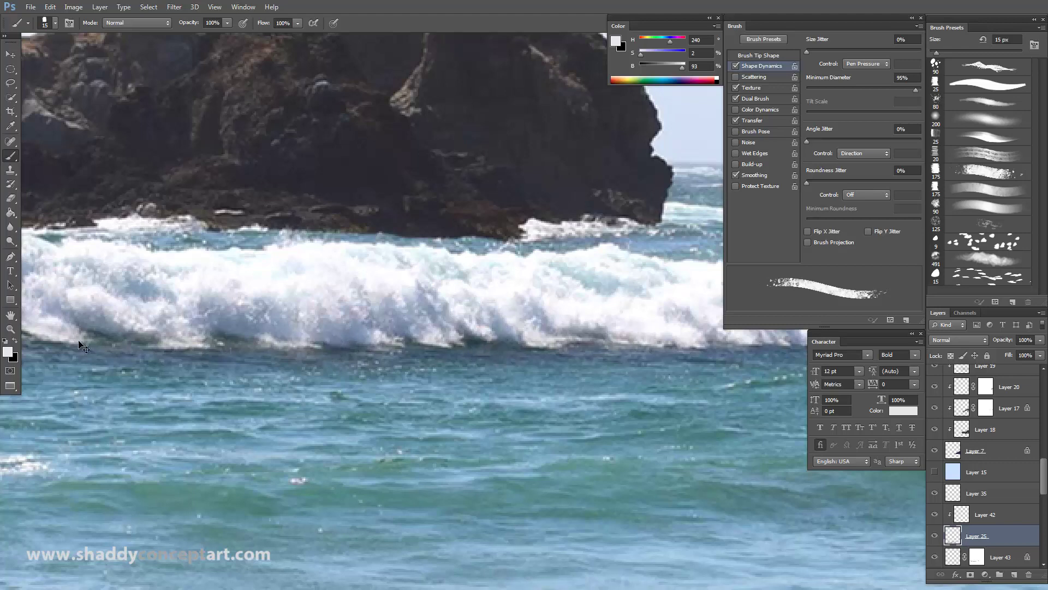
{"action": "key", "text": "ctrl+minus"}
{"action": "key", "text": "ctrl+minus"}
{"action": "key", "text": "ctrl+minus"}
{"action": "left_click_drag", "start_coordinate": [329, 448], "coordinate": [249, 217]}
{"action": "key", "text": "ctrl+minus"}
{"action": "key", "text": "ctrl+minus"}
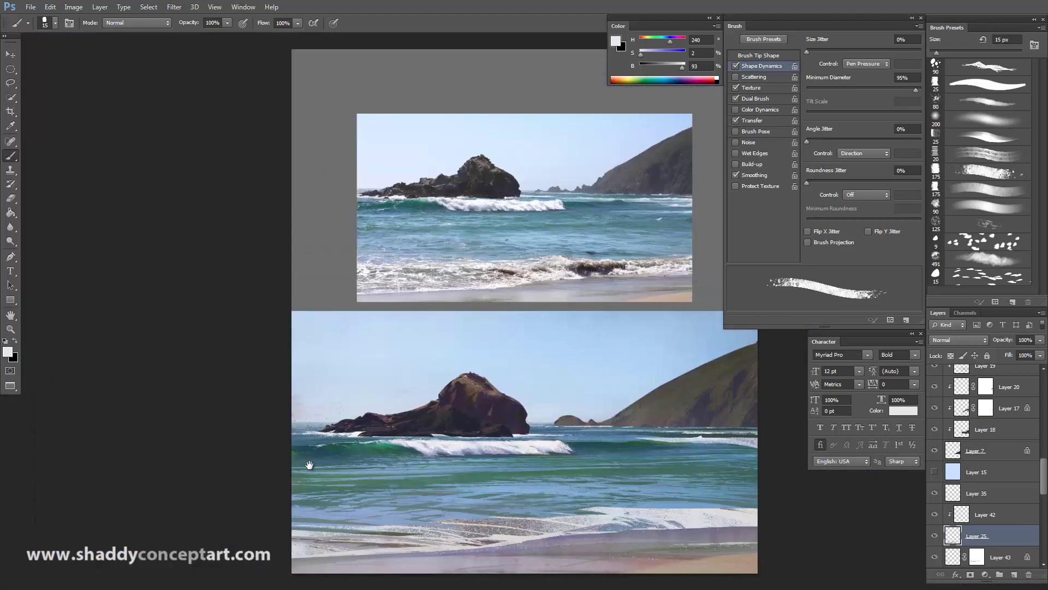
Compare the painted wave with Layer 25 and Layer 42 hidden and shown.
{"action": "left_click_drag", "start_coordinate": [310, 467], "coordinate": [287, 430]}
{"action": "key", "text": "ctrl+plus"}
{"action": "left_click", "coordinate": [934, 535]}
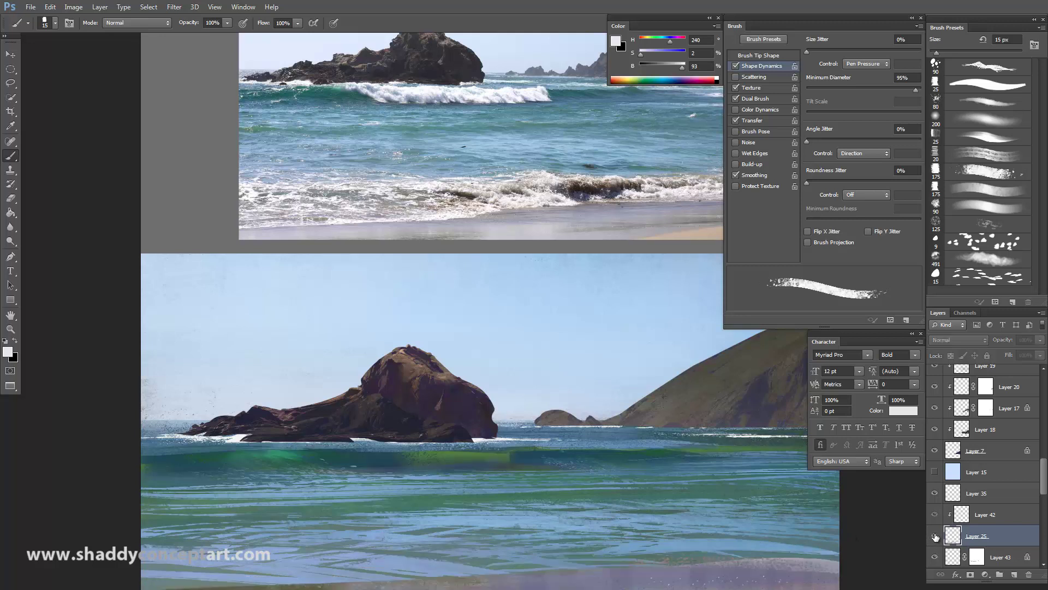
{"action": "left_click", "coordinate": [934, 535]}
{"action": "left_click", "coordinate": [935, 514]}
{"action": "left_click", "coordinate": [934, 514]}
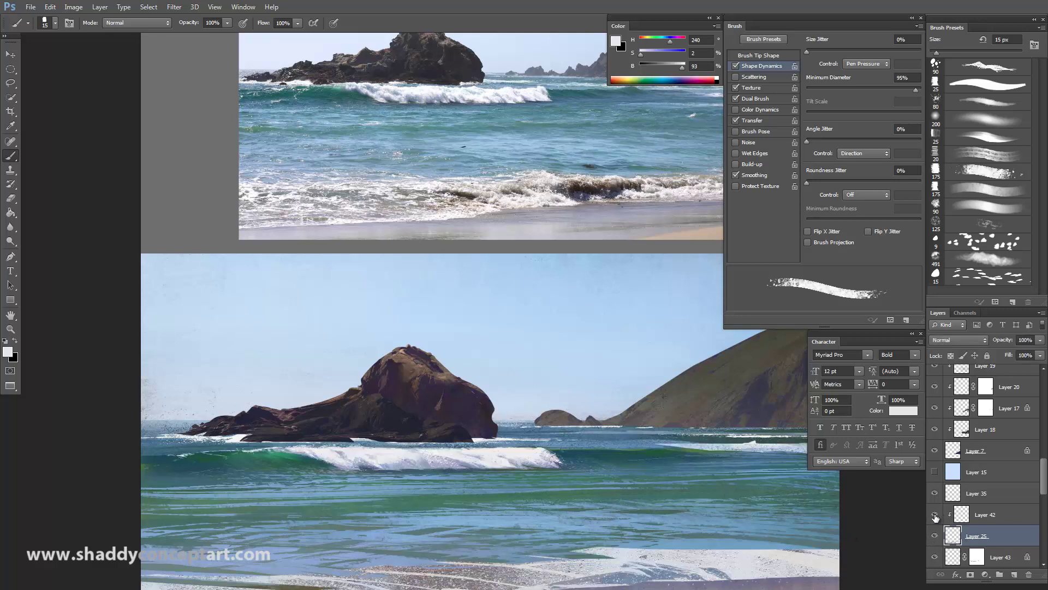
Add a new layer above Layer 42 and clip it to the foam layer below.
{"action": "left_click", "coordinate": [961, 519]}
{"action": "left_click", "coordinate": [1014, 574]}
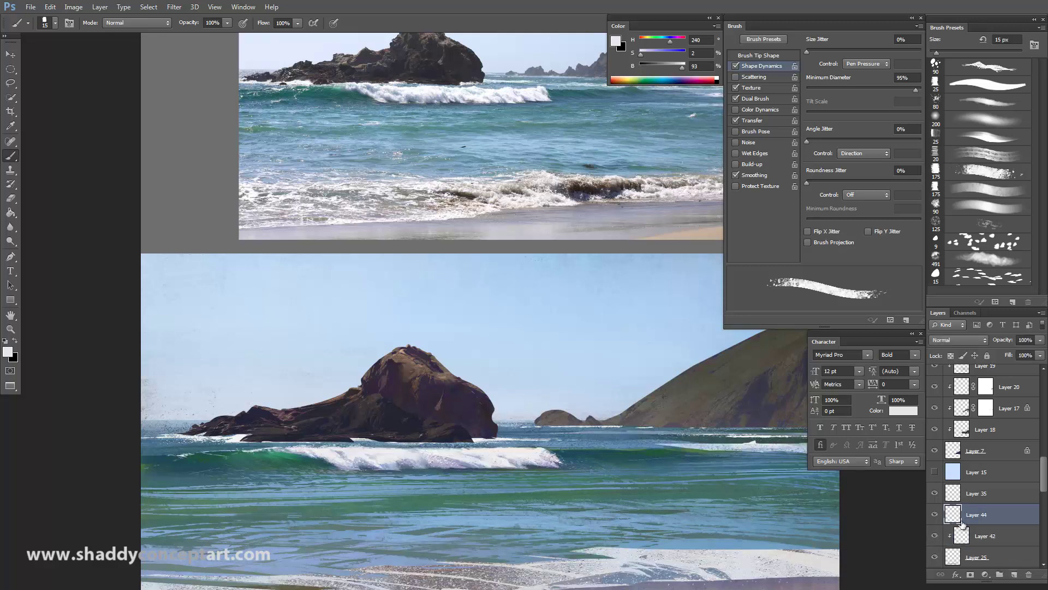
{"action": "mouse_move", "coordinate": [960, 517]}
{"action": "left_mouse_down"}
{"action": "mouse_move", "coordinate": [962, 540]}
{"action": "mouse_move", "coordinate": [961, 508]}
{"action": "left_mouse_up"}
Set the paint colour to ochre (H 39, S 58, B 62), try a 25 px stroke on the foam's underside and undo it.
{"action": "left_click", "coordinate": [665, 55]}
{"action": "left_click", "coordinate": [667, 68]}
{"action": "key", "text": "bracketright"}
{"action": "left_click_drag", "start_coordinate": [403, 467], "coordinate": [419, 464]}
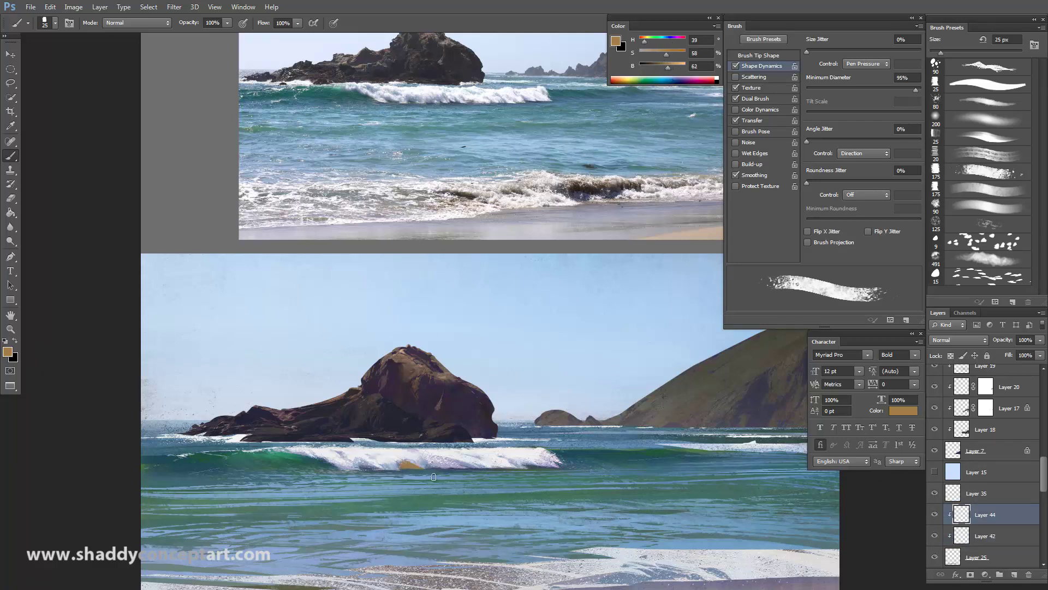
{"action": "key", "text": "ctrl+z"}
Set Layer 44 to Overlay blending and try ochre on the foam at 12% opacity, enlarging the brush to 45 px.
{"action": "key", "text": "bracketright"}
{"action": "left_click", "coordinate": [943, 342]}
{"action": "left_click", "coordinate": [940, 192]}
{"action": "left_click", "coordinate": [1040, 340]}
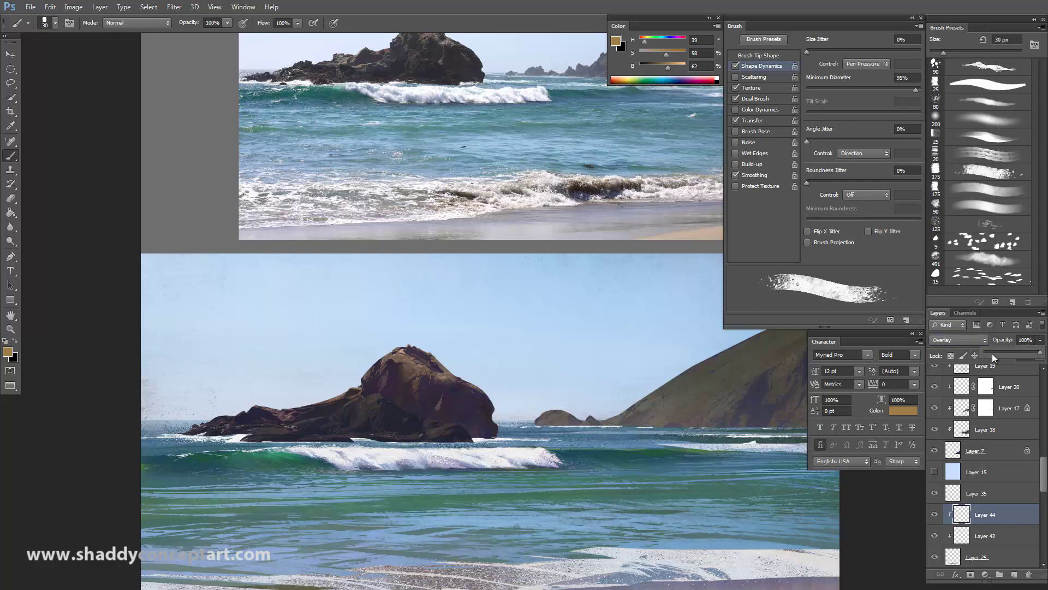
{"action": "left_click", "coordinate": [992, 353]}
{"action": "key", "text": "bracketright"}
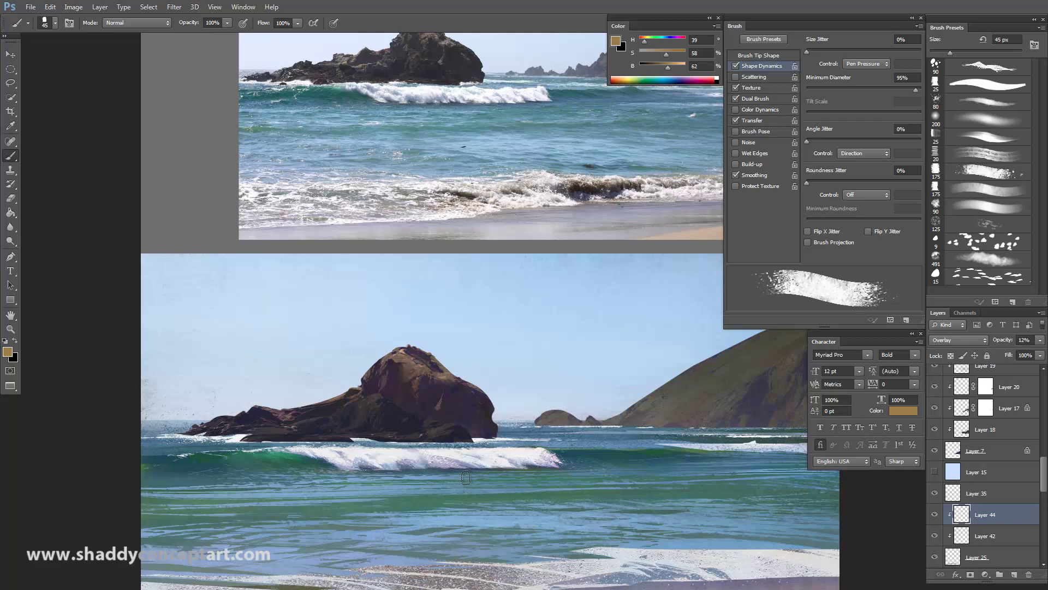
Raise Layer 44's opacity to 38% and tint the foam's lower shadows with ochre, alternating between 35 px and 25 px.
{"action": "left_click", "coordinate": [1040, 339]}
{"action": "left_click", "coordinate": [999, 358]}
{"action": "key", "text": "bracketleft"}
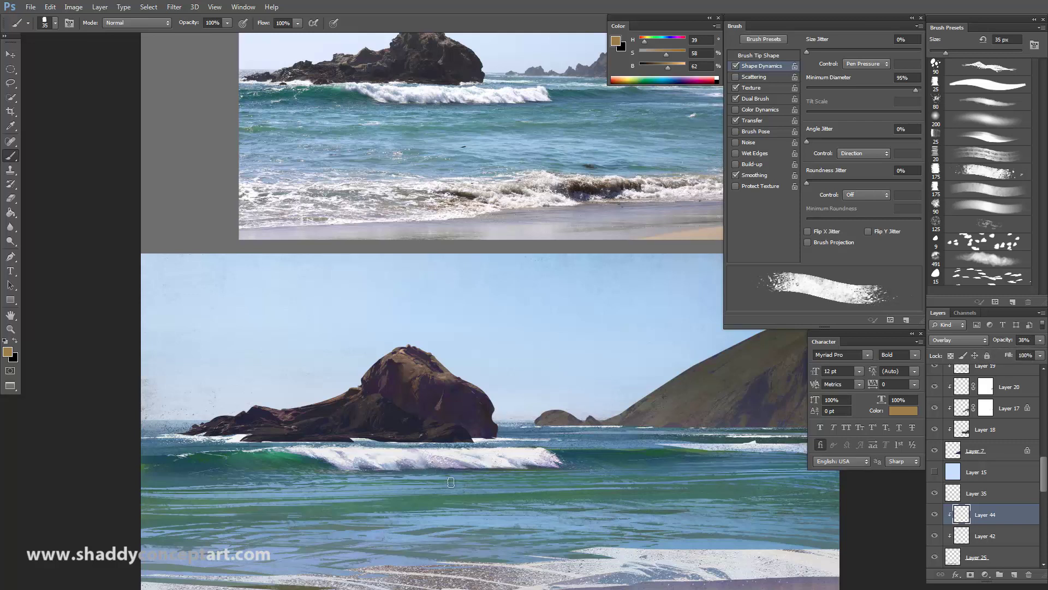
{"action": "key", "text": "bracketleft"}
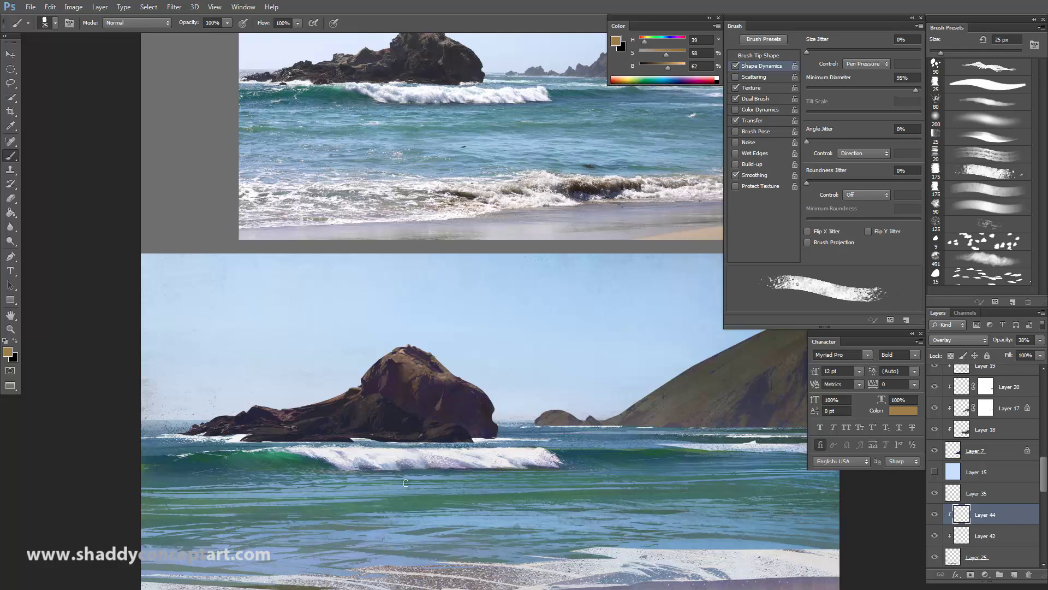
{"action": "key", "text": "bracketright"}
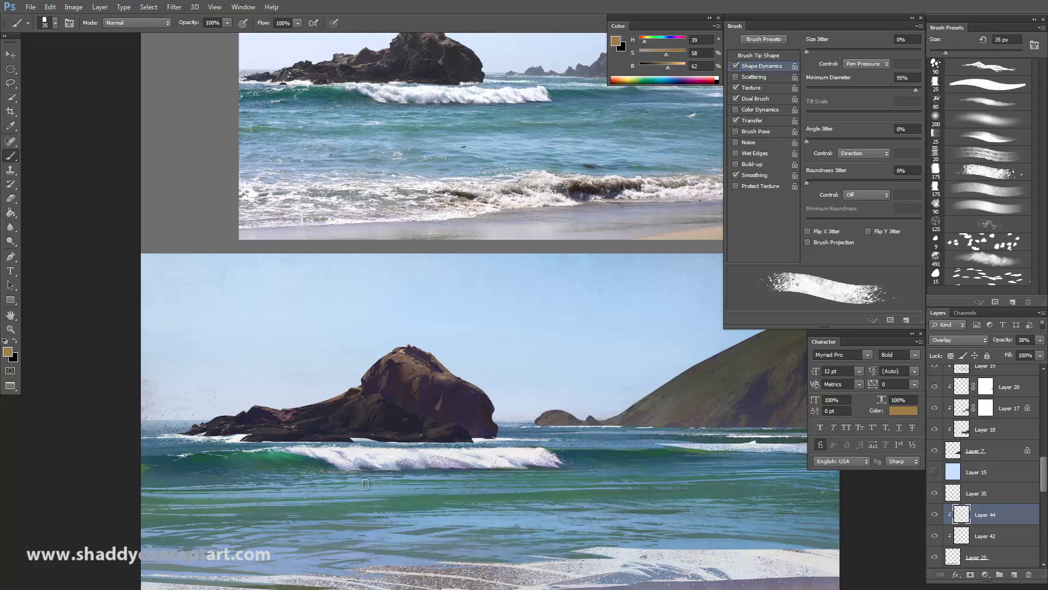
Inspect the foam close up and compare it with the ochre tint of Layer 44 hidden and shown.
{"action": "key", "text": "ctrl+plus"}
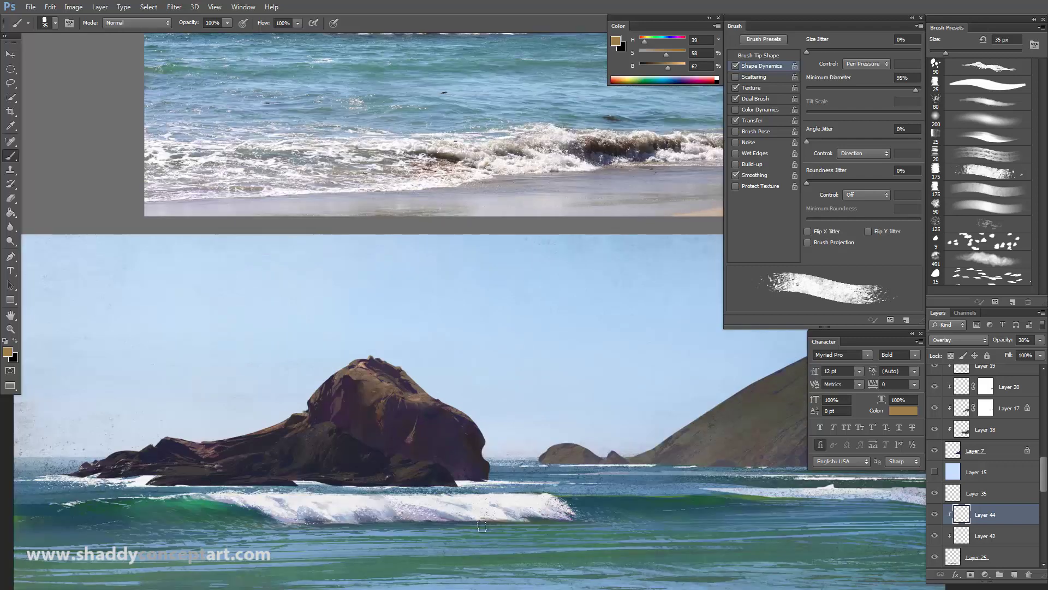
{"action": "key", "text": "ctrl+minus"}
{"action": "key", "text": "ctrl+minus"}
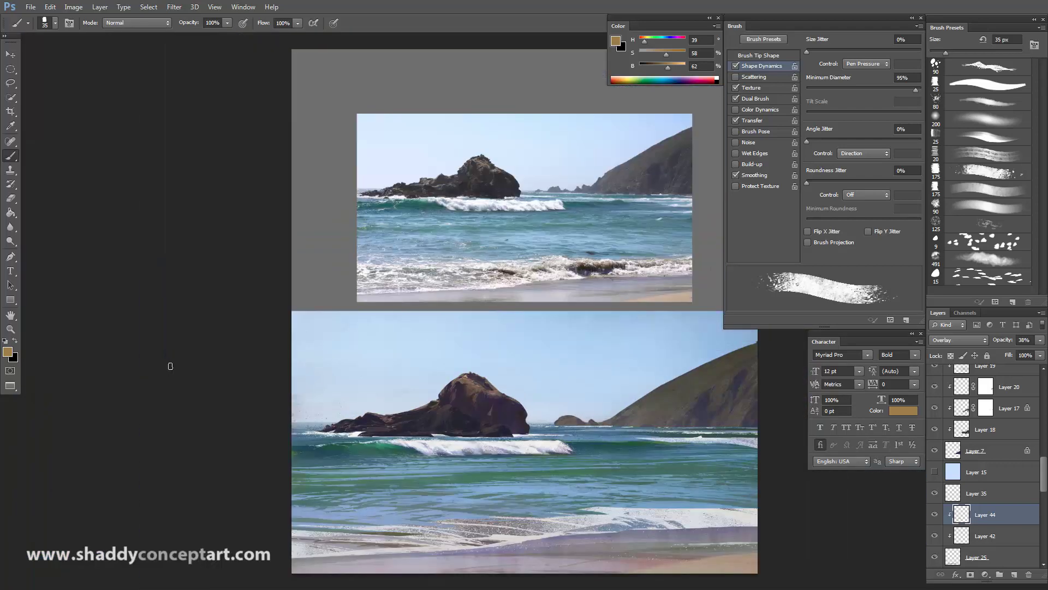
{"action": "key", "text": "ctrl+plus"}
{"action": "key", "text": "ctrl+plus"}
{"action": "left_click_drag", "start_coordinate": [267, 360], "coordinate": [254, 76]}
{"action": "key", "text": "ctrl+plus"}
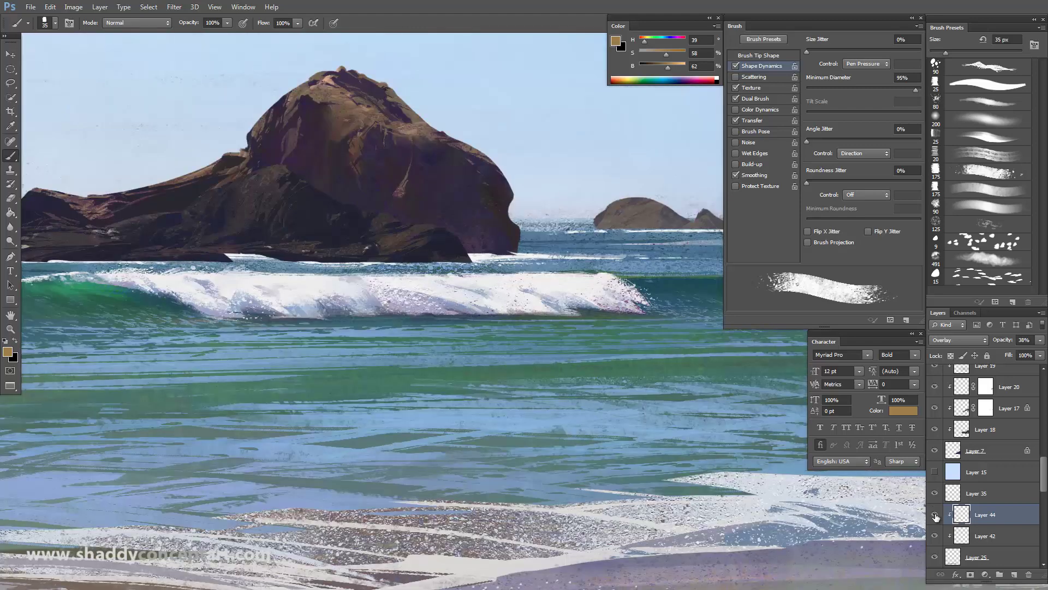
{"action": "left_click", "coordinate": [935, 516]}
{"action": "left_click", "coordinate": [935, 516]}
{"action": "left_click", "coordinate": [935, 516]}
{"action": "left_click", "coordinate": [935, 516]}
{"action": "left_click", "coordinate": [935, 519]}
{"action": "left_click", "coordinate": [935, 519]}
Compare the painted seascape's breaking wave with the wave in the reference photo at several magnifications.
{"action": "key", "text": "ctrl+minus"}
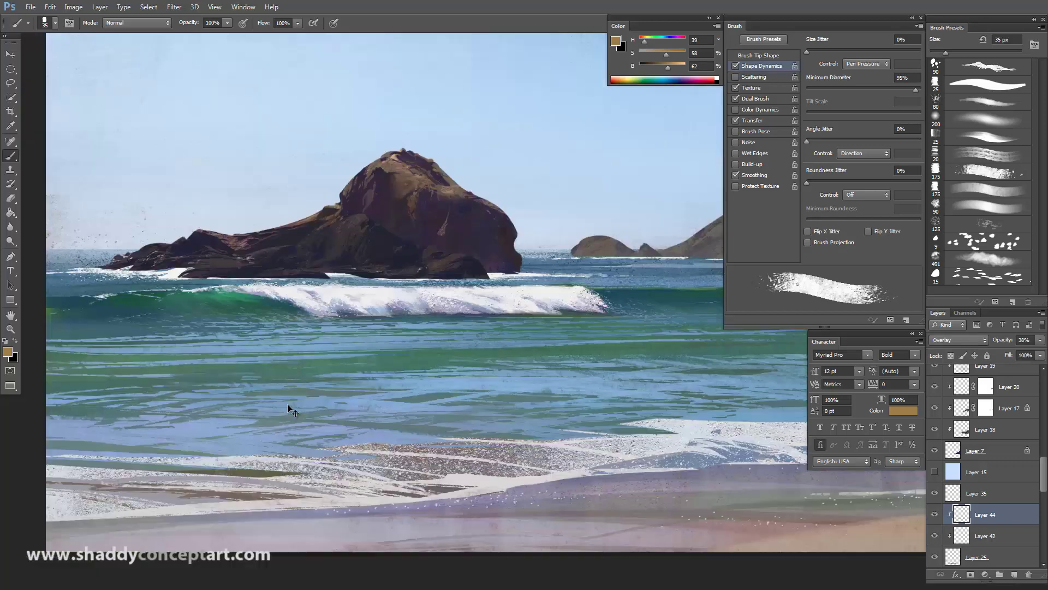
{"action": "key", "text": "ctrl+minus"}
{"action": "left_click_drag", "start_coordinate": [304, 417], "coordinate": [315, 477]}
{"action": "key", "text": "ctrl+plus"}
{"action": "left_click_drag", "start_coordinate": [369, 350], "coordinate": [311, 535]}
{"action": "key", "text": "ctrl+plus"}
{"action": "scroll", "coordinate": [386, 224], "scroll_direction": "down", "scroll_amount": 5}
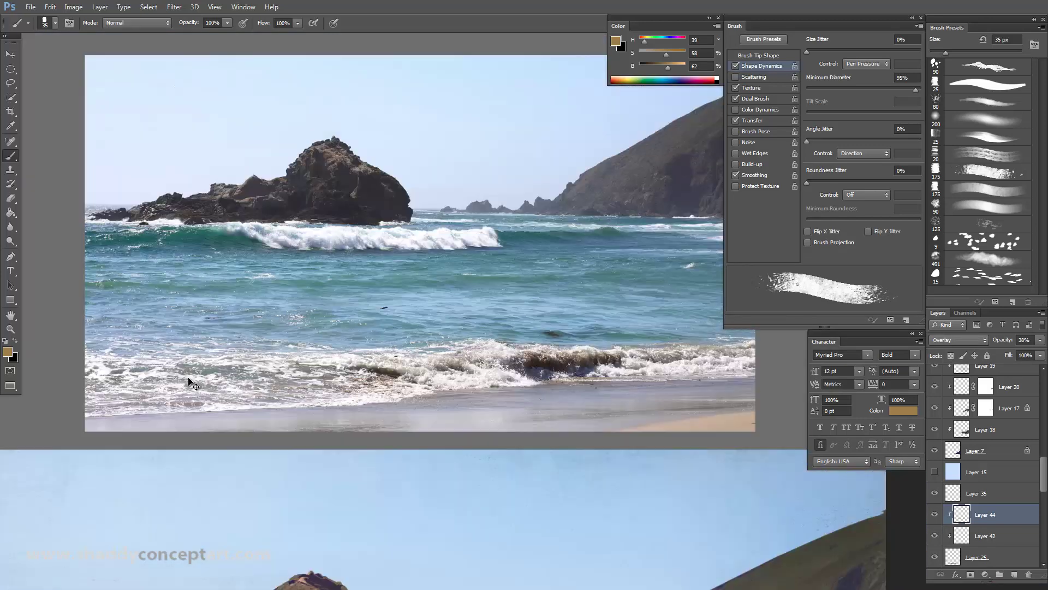
{"action": "key", "text": "ctrl+plus"}
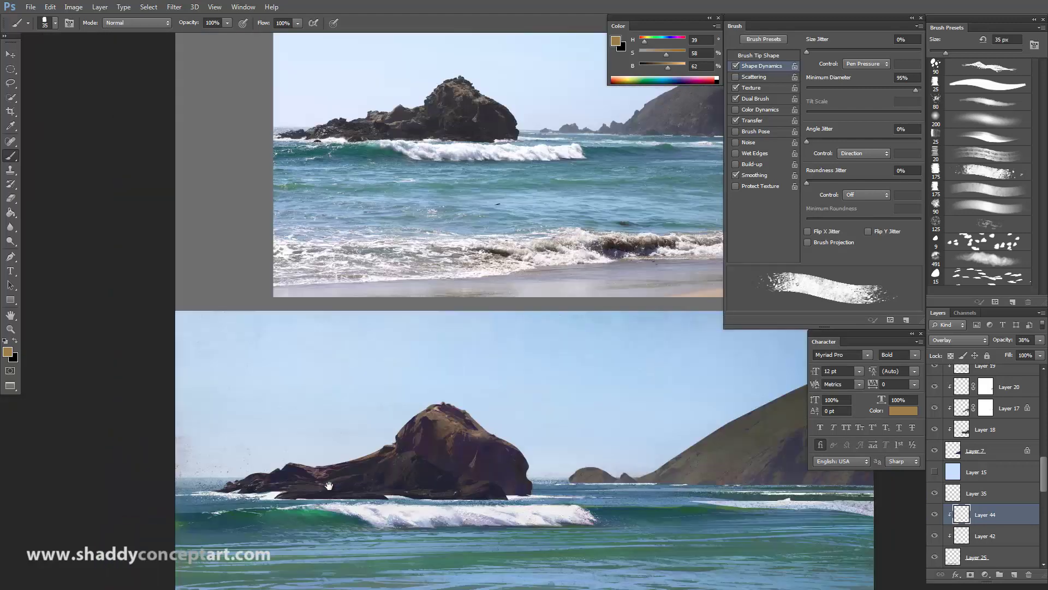
{"action": "left_click_drag", "start_coordinate": [330, 481], "coordinate": [321, 438]}
{"action": "key", "text": "ctrl+minus"}
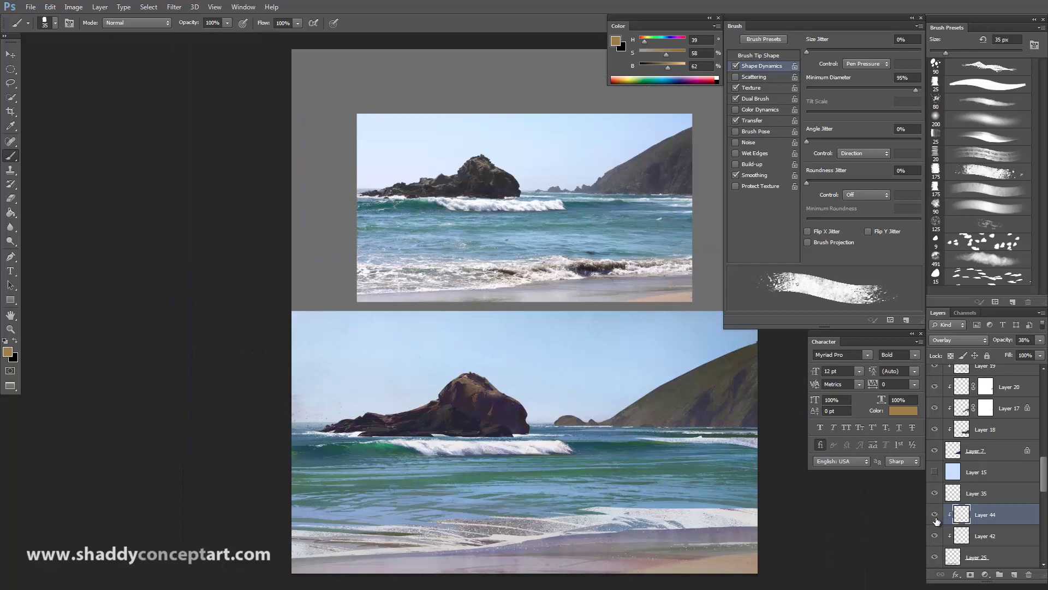
Compare the foam with Layer 42 and Layer 25 toggled off and on.
{"action": "left_click", "coordinate": [935, 537]}
{"action": "left_click", "coordinate": [935, 536]}
{"action": "left_click", "coordinate": [934, 558]}
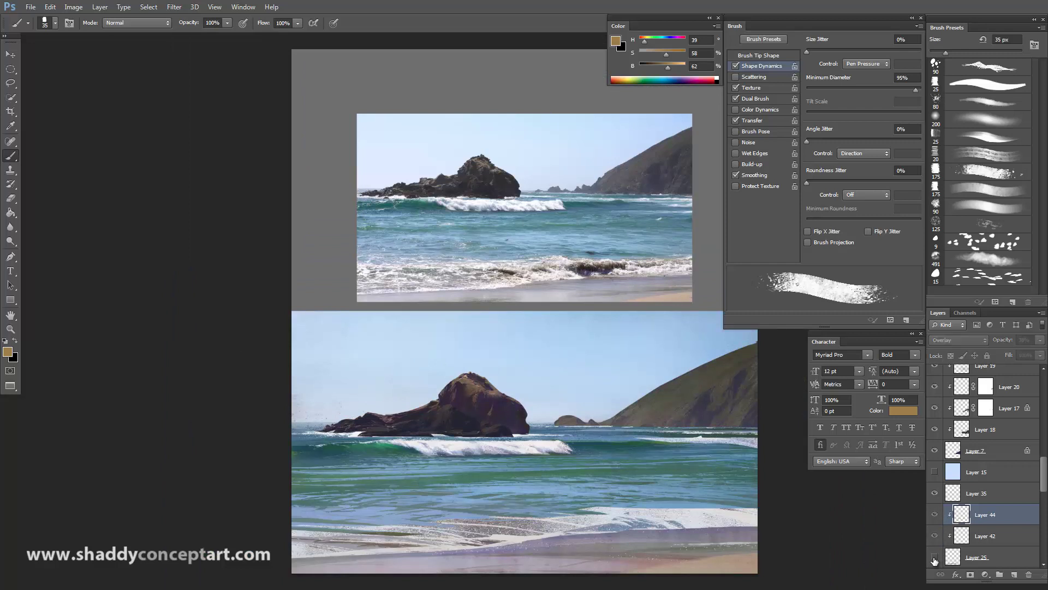
{"action": "left_click", "coordinate": [934, 559]}
On Layer 25, add off-white and lavender strokes sampled from the foam, using the jagged 90 px preset reduced to 50 and 45 px.
{"action": "left_click", "coordinate": [980, 558]}
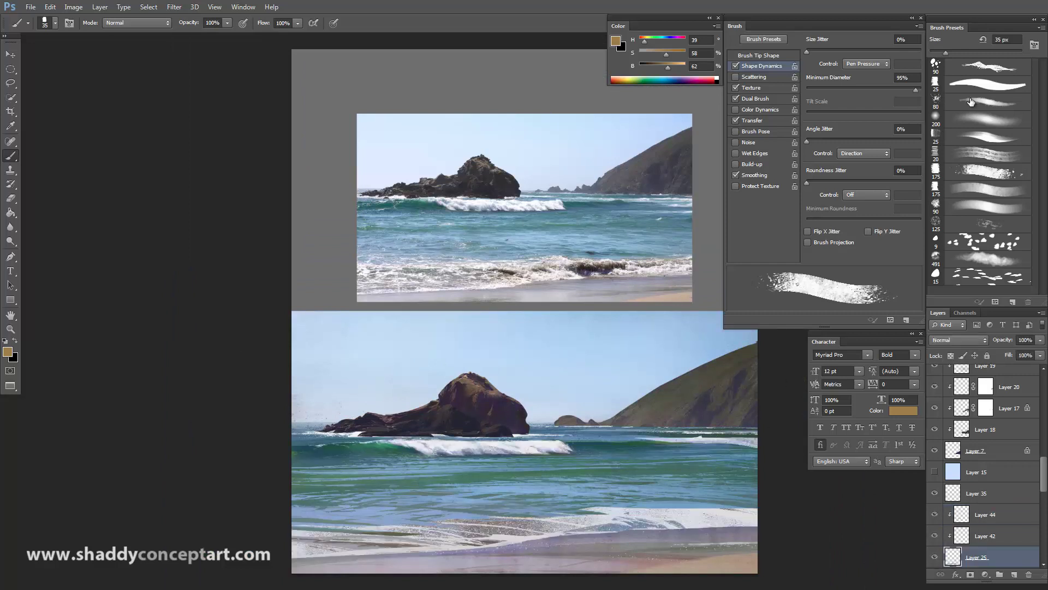
{"action": "left_click", "coordinate": [988, 101]}
{"action": "left_click", "coordinate": [989, 66]}
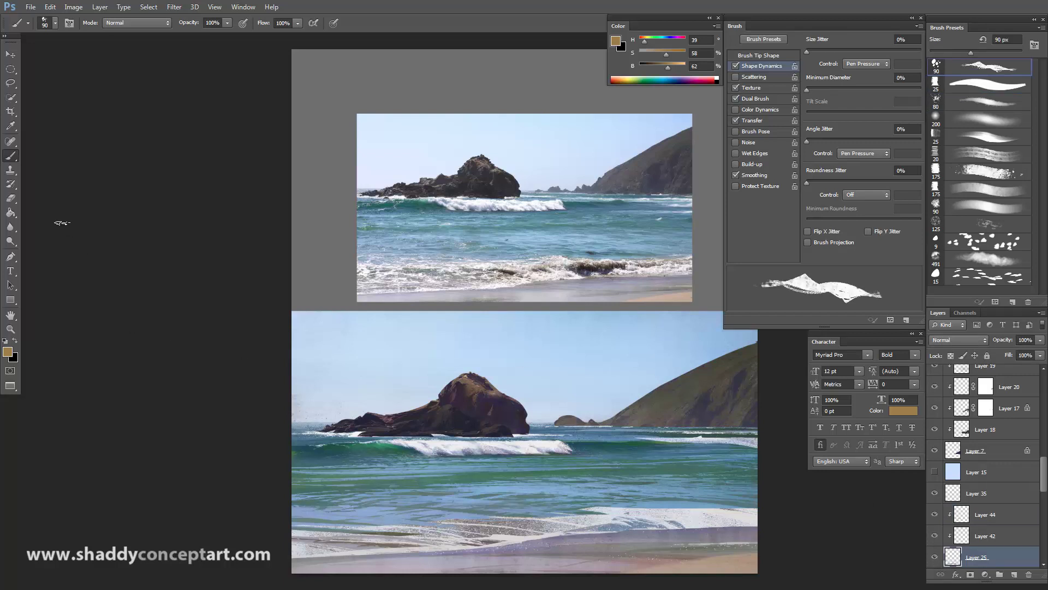
{"action": "left_click", "coordinate": [491, 441], "text": "alt"}
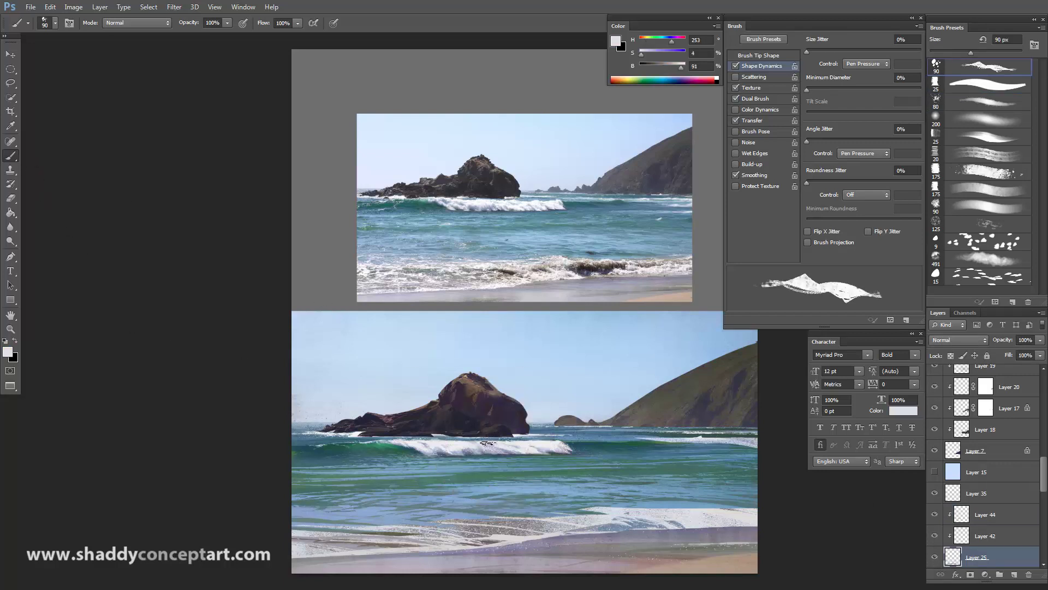
{"action": "left_click", "coordinate": [496, 443], "text": "alt"}
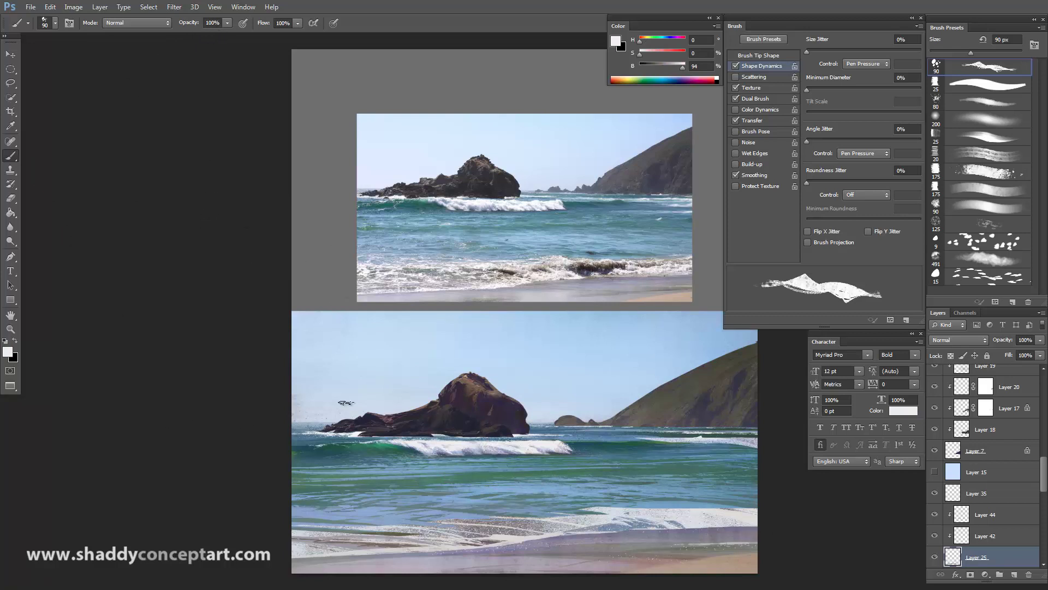
{"action": "key", "text": "bracketleft"}
{"action": "key", "text": "bracketleft"}
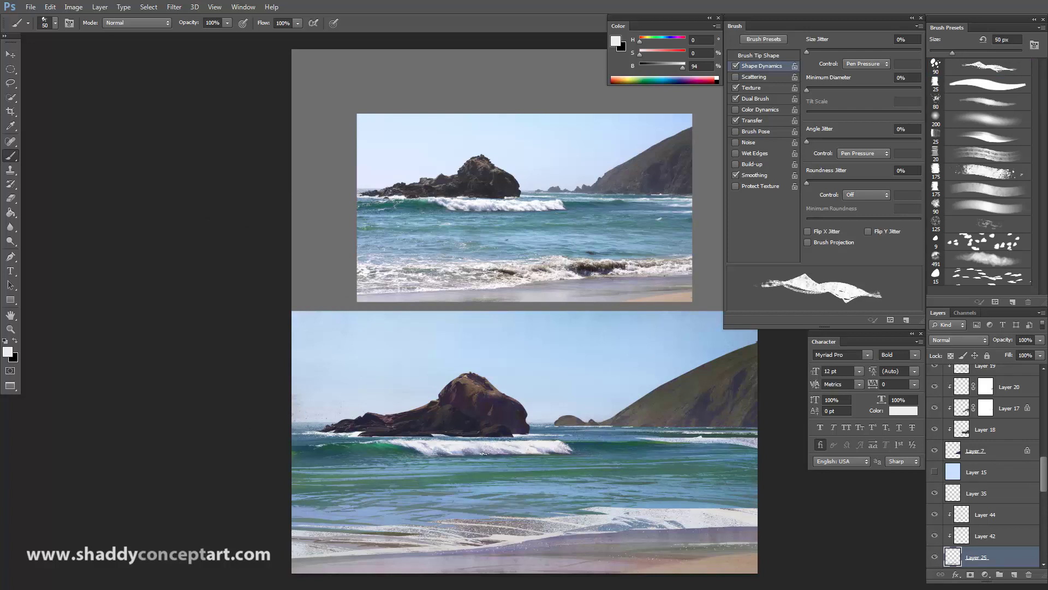
{"action": "key", "text": "bracketleft"}
{"action": "left_click", "coordinate": [444, 449], "text": "alt"}
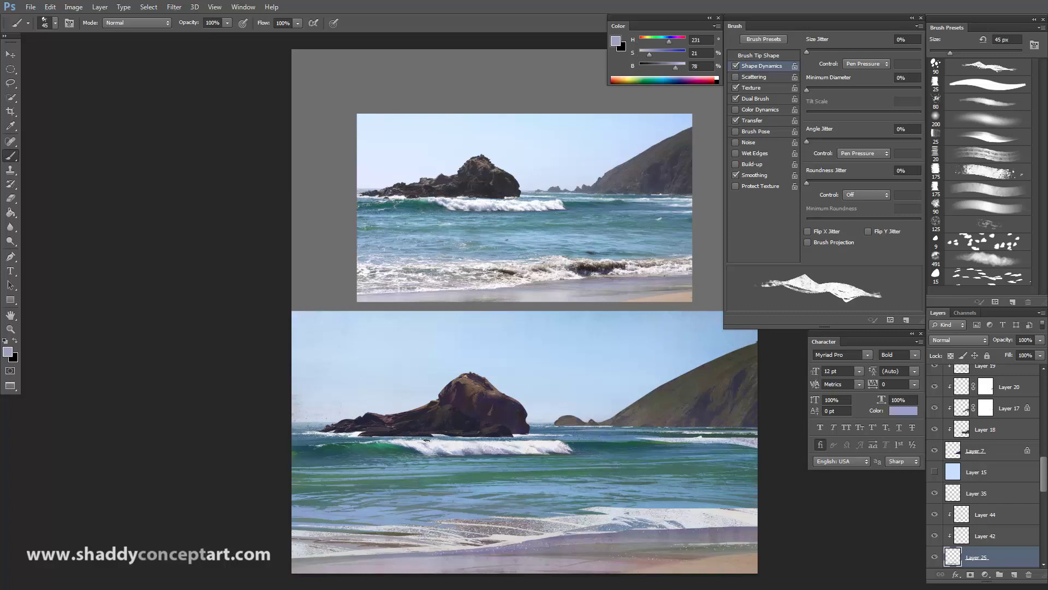
{"action": "left_click", "coordinate": [406, 452], "text": "alt"}
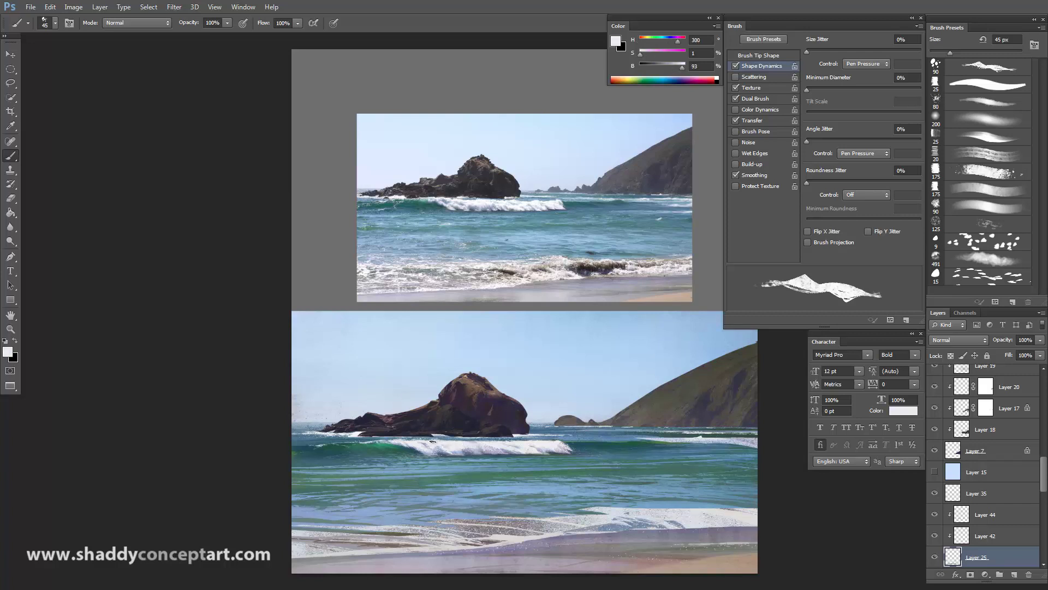
Lock Layer 25's transparent pixels and brush lavender-blue sampled from the foam over it at 100 px, raising the colour's brightness to 75%.
{"action": "left_click", "coordinate": [444, 447], "text": "alt"}
{"action": "key", "text": "bracketright"}
{"action": "key", "text": "bracketright"}
{"action": "key", "text": "bracketright"}
{"action": "key", "text": "bracketright"}
{"action": "key", "text": "bracketright"}
{"action": "left_click", "coordinate": [951, 357]}
{"action": "key", "text": "bracketright"}
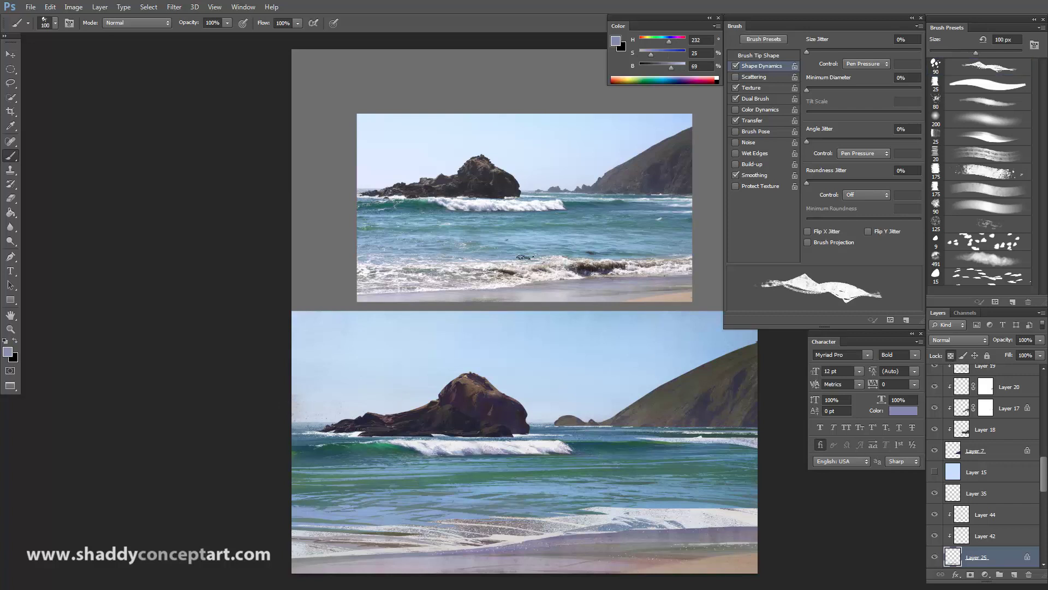
{"action": "left_click_drag", "start_coordinate": [635, 66], "coordinate": [674, 68]}
{"action": "key", "text": "ctrl+minus"}
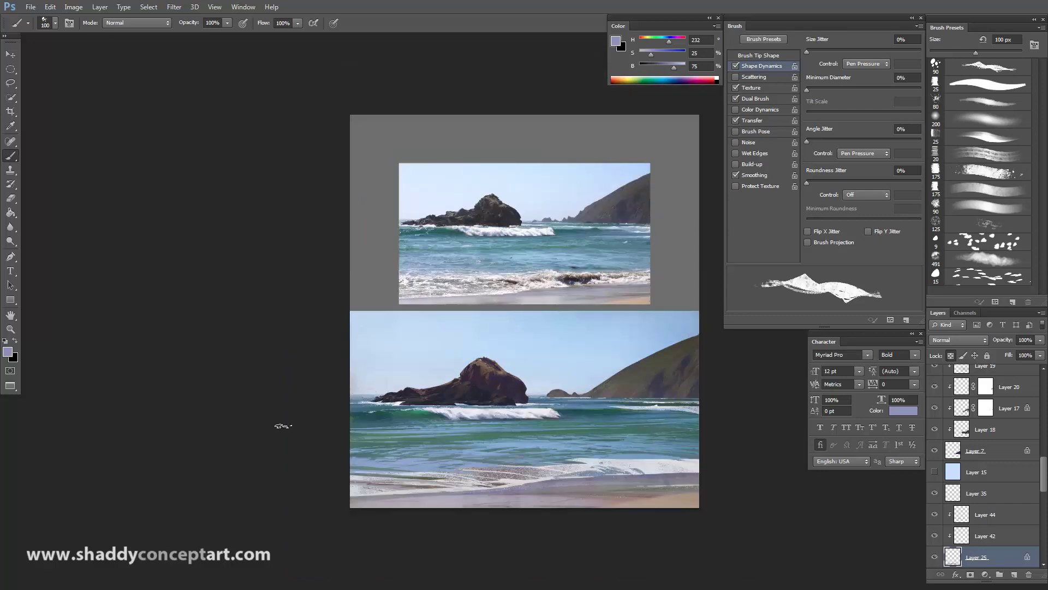
{"action": "key", "text": "ctrl+plus"}
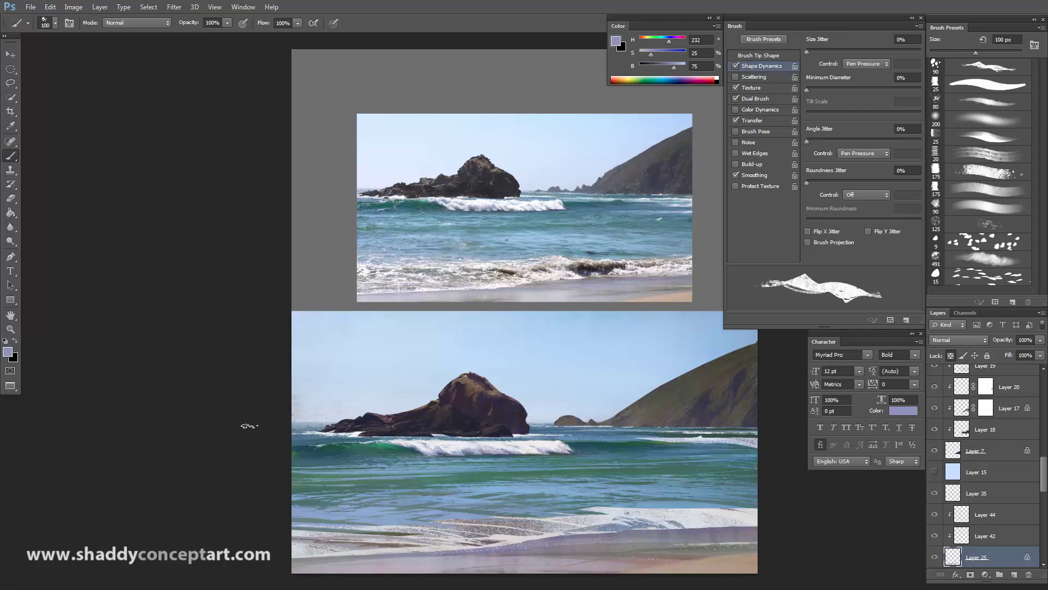
{"action": "key", "text": "ctrl+minus"}
{"action": "key", "text": "ctrl+plus"}
{"action": "key", "text": "ctrl+plus"}
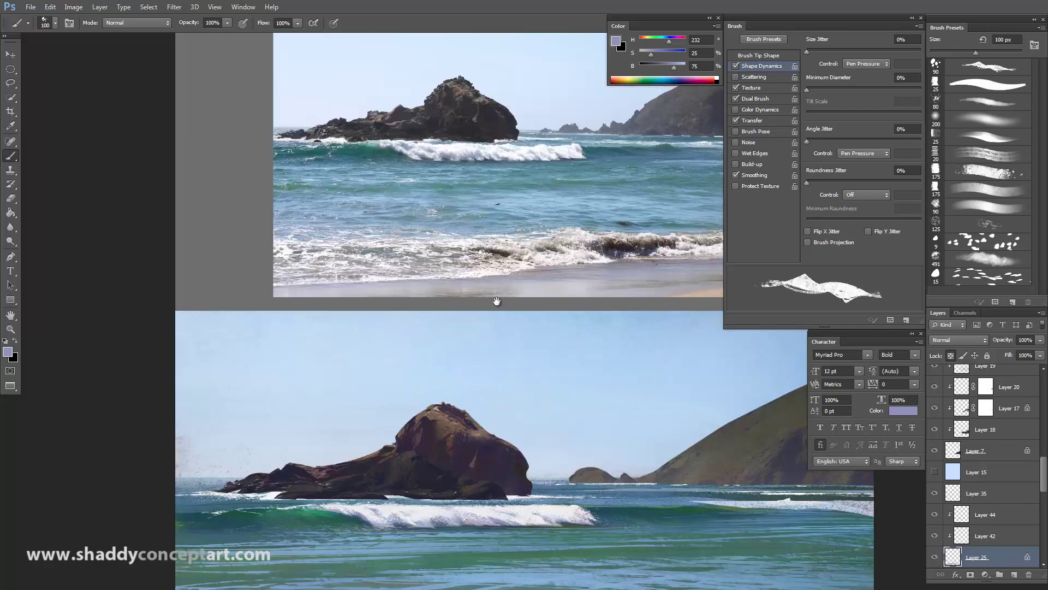
Compare the wave with Layer 43 hidden and shown, and make Layer 43 the active layer.
{"action": "left_click_drag", "start_coordinate": [379, 451], "coordinate": [301, 392]}
{"action": "left_click_drag", "start_coordinate": [455, 449], "coordinate": [427, 445]}
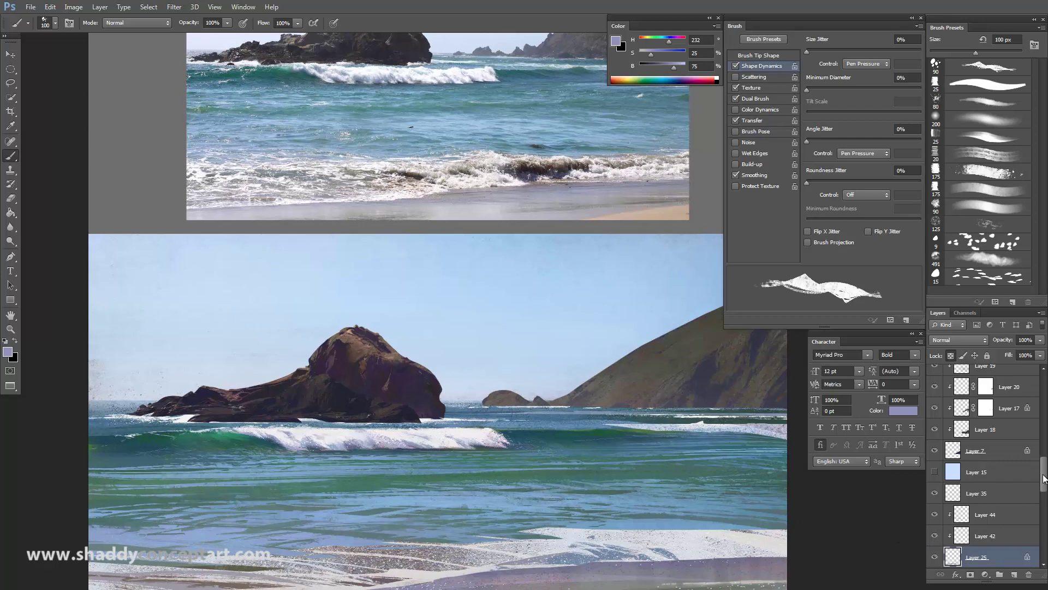
{"action": "left_click_drag", "start_coordinate": [1043, 476], "coordinate": [1043, 485]}
{"action": "left_click", "coordinate": [934, 522]}
{"action": "left_click", "coordinate": [934, 522]}
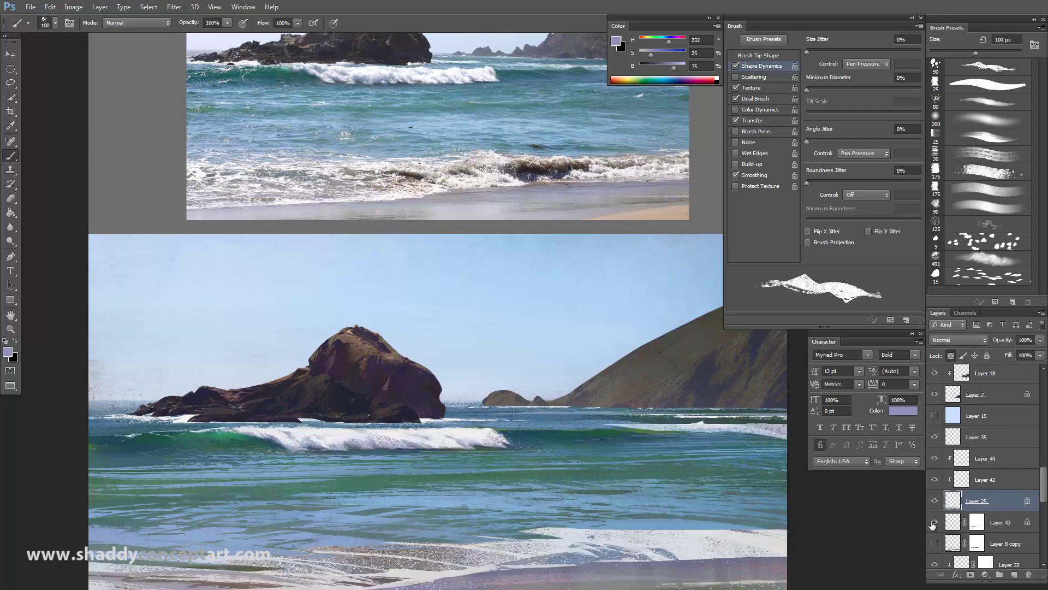
{"action": "left_click", "coordinate": [934, 523]}
{"action": "left_click", "coordinate": [934, 522]}
{"action": "left_click", "coordinate": [957, 525]}
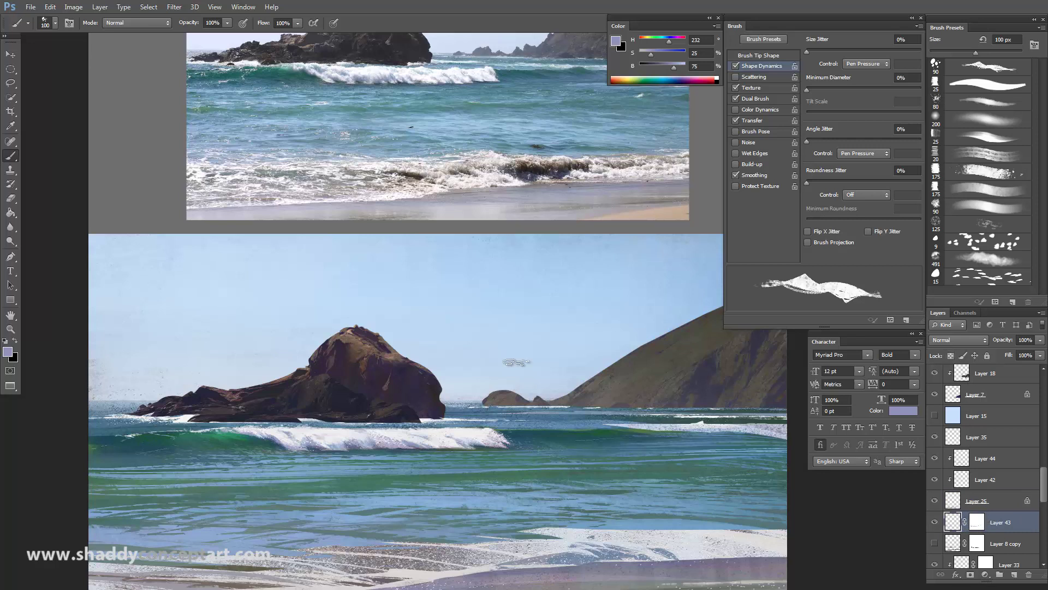
Give the Eraser the streaky 20 px brush preset and return to the Brush tool.
{"action": "key", "text": "e"}
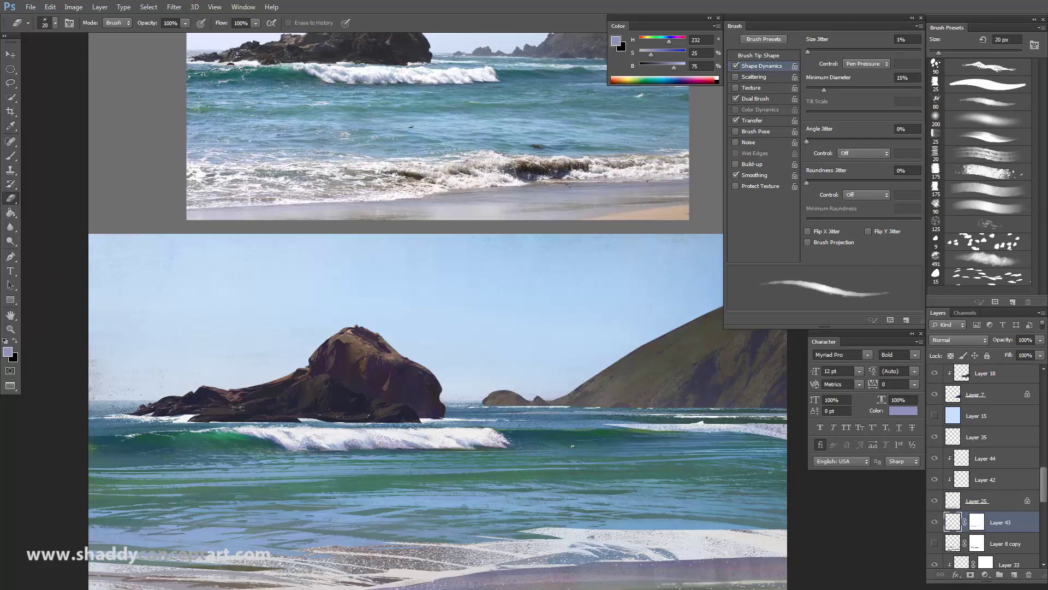
{"action": "left_click_drag", "start_coordinate": [409, 395], "coordinate": [381, 388]}
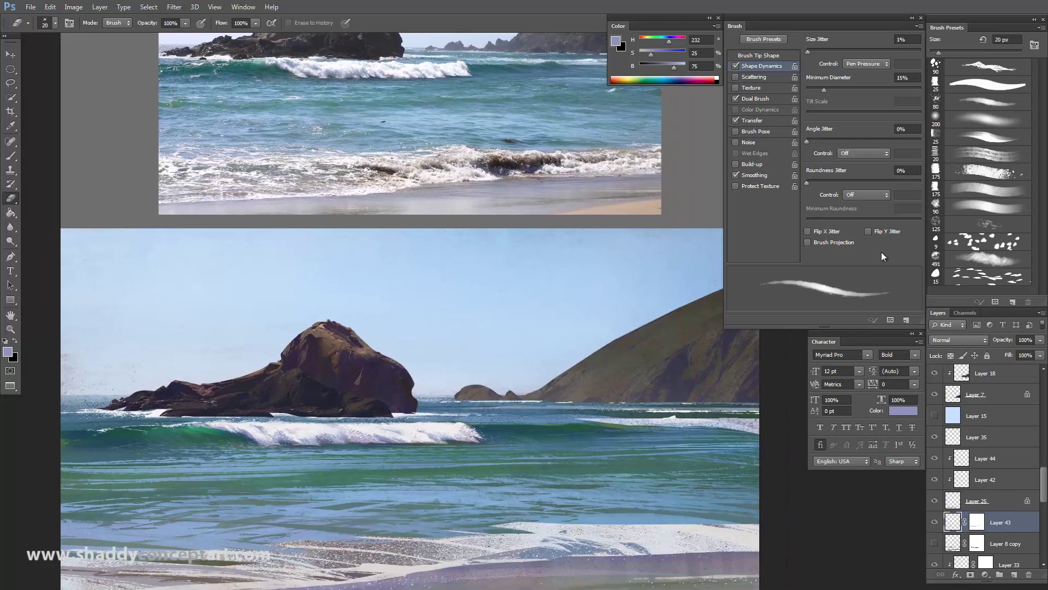
{"action": "left_click", "coordinate": [964, 155]}
{"action": "key", "text": "b"}
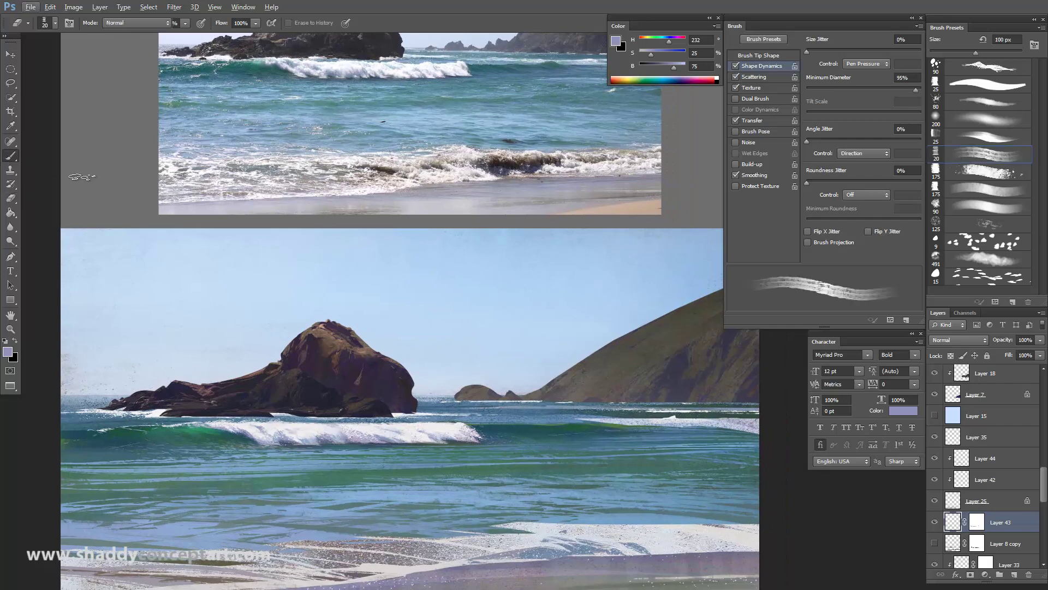
On Layer 43, paint blue streaks sampled from the sea beside the foam's right end, using the streaky preset reduced from 40 to 25 px.
{"action": "left_click", "coordinate": [675, 444], "text": "alt"}
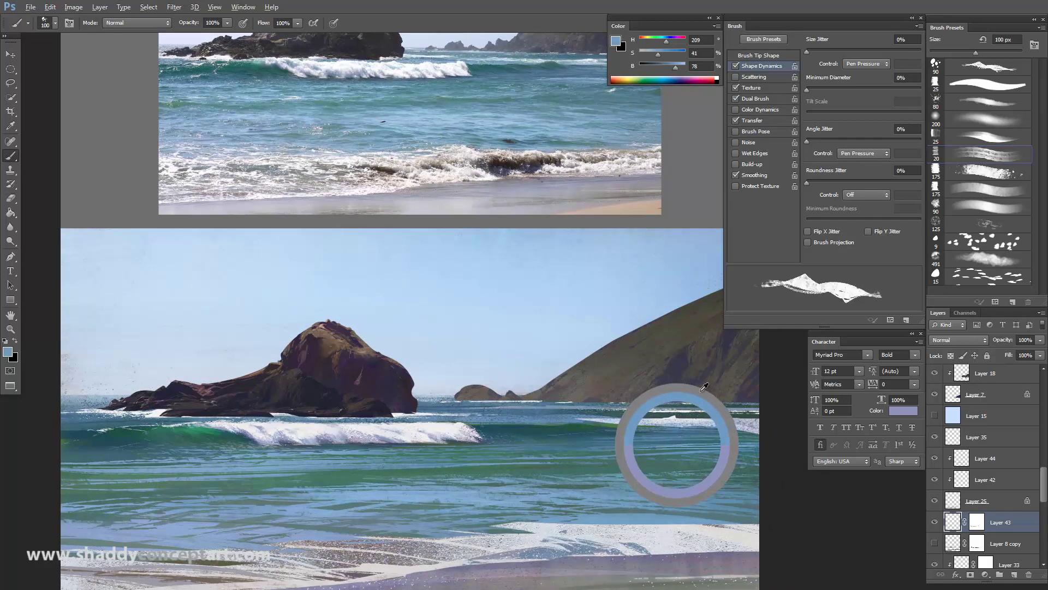
{"action": "left_click", "coordinate": [963, 154]}
{"action": "key", "text": "bracketright"}
{"action": "key", "text": "bracketright"}
{"action": "key", "text": "bracketright"}
{"action": "key", "text": "bracketright"}
{"action": "left_click_drag", "start_coordinate": [531, 444], "coordinate": [486, 425]}
{"action": "key", "text": "ctrl+z"}
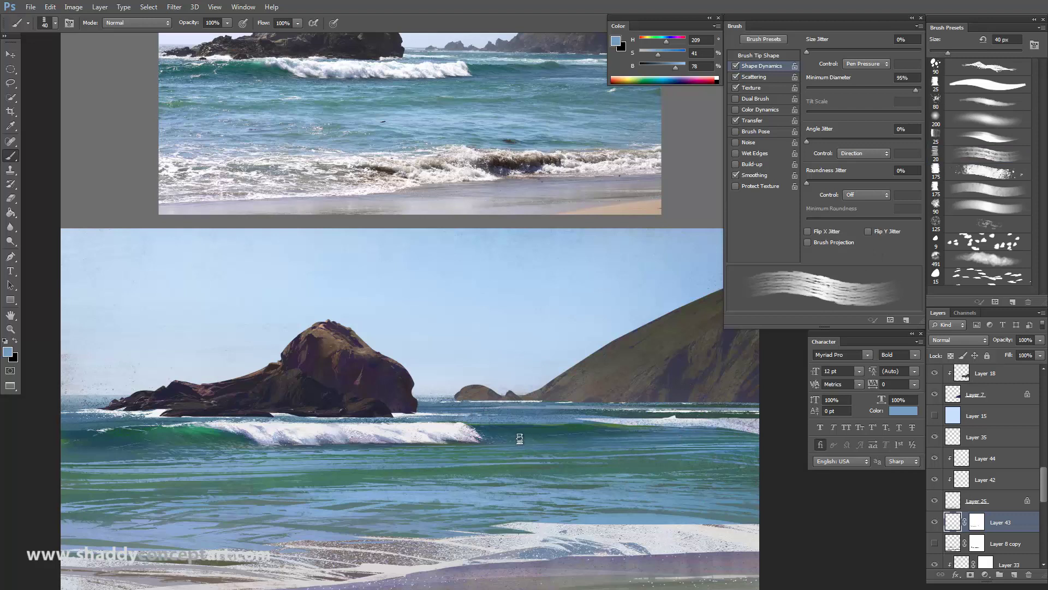
{"action": "key", "text": "bracketleft"}
{"action": "left_click_drag", "start_coordinate": [546, 446], "coordinate": [487, 418]}
{"action": "key", "text": "period"}
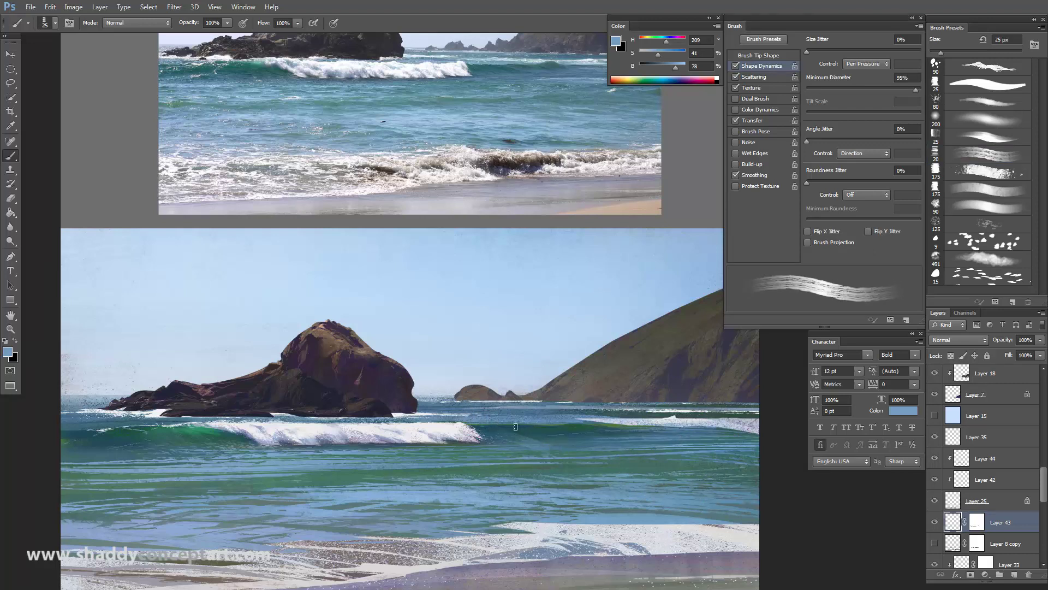
Raise the blue's saturation to 57% and add streaks to the water right of the foam at 40, 30 and 25 px, undoing unwanted strokes.
{"action": "left_click", "coordinate": [665, 55]}
{"action": "left_click_drag", "start_coordinate": [665, 55], "coordinate": [666, 55]}
{"action": "key", "text": "bracketright"}
{"action": "key", "text": "bracketright"}
{"action": "key", "text": "bracketright"}
{"action": "left_click_drag", "start_coordinate": [562, 441], "coordinate": [472, 411]}
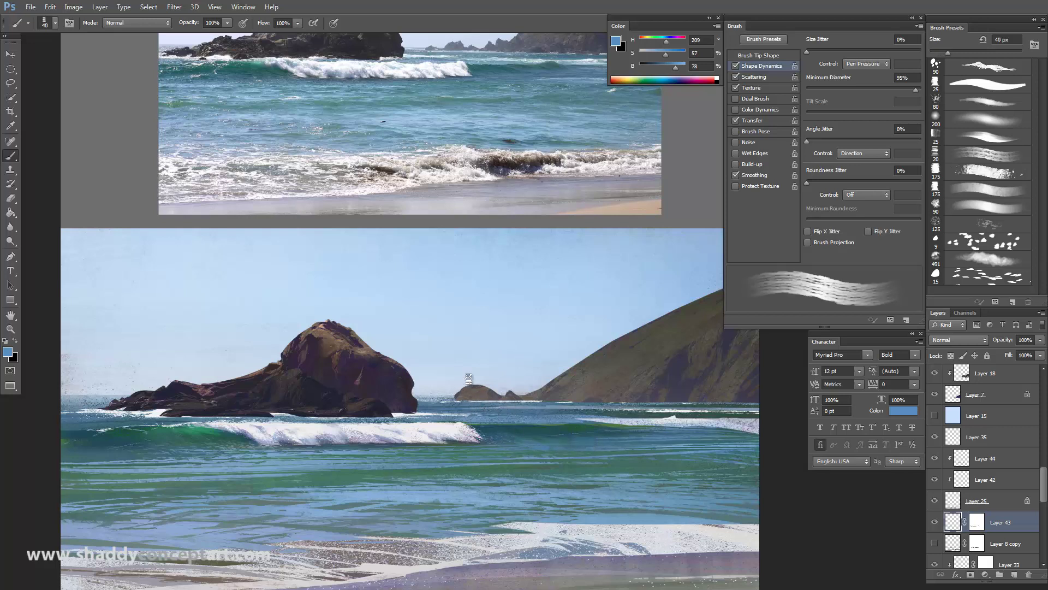
{"action": "key", "text": "bracketleft"}
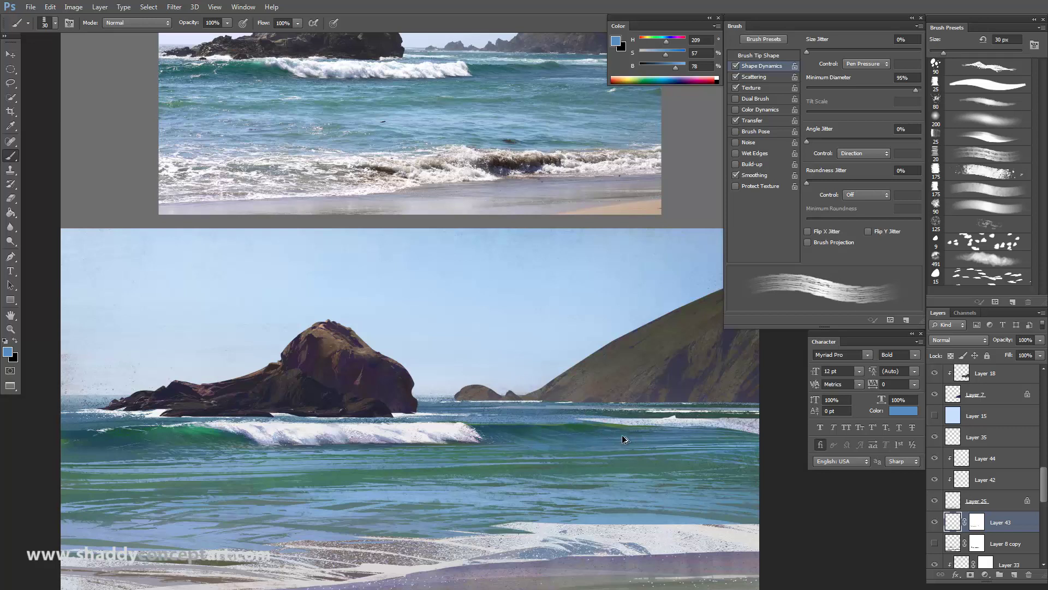
{"action": "key", "text": "ctrl+alt+z"}
{"action": "key", "text": "bracketleft"}
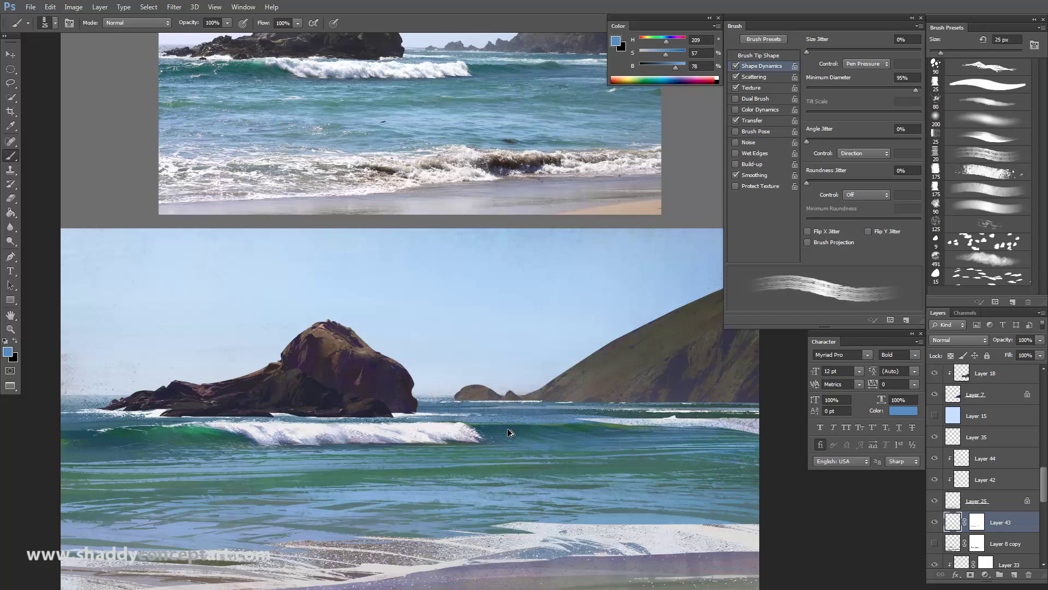
Soften the blue streaks beside the foam on Layer 43 with the streaky Eraser enlarged to 40 px.
{"action": "left_click", "coordinate": [10, 198]}
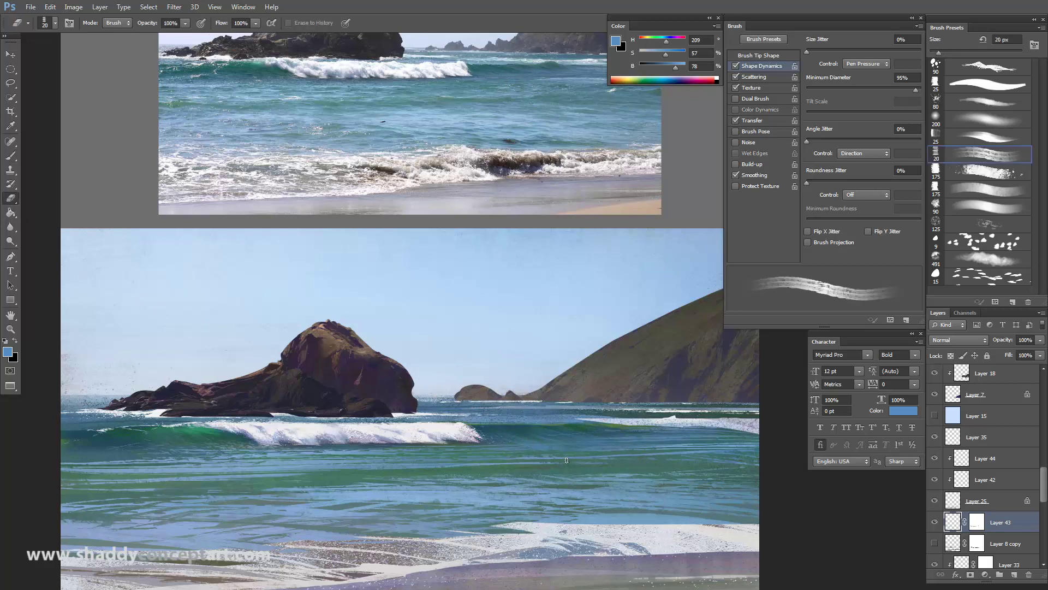
{"action": "key", "text": "bracketright"}
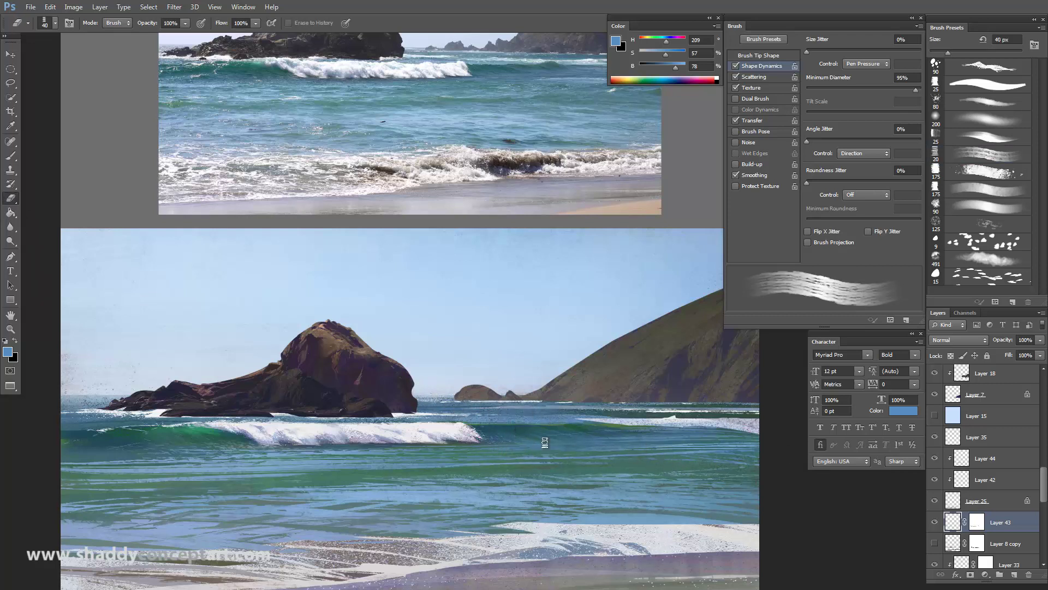
{"action": "key", "text": "ctrl+minus"}
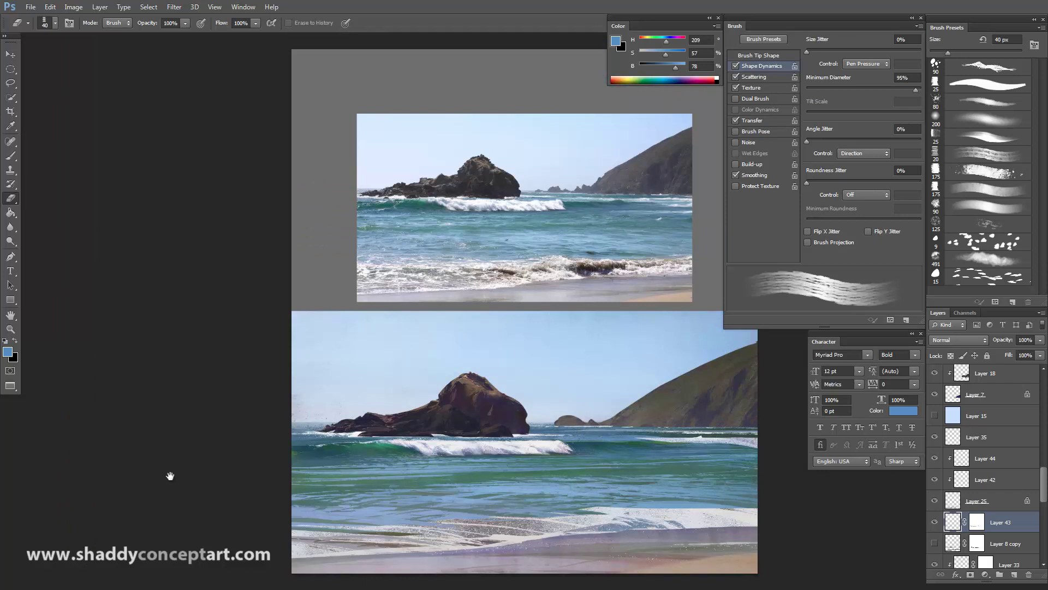
{"action": "key", "text": "ctrl+minus"}
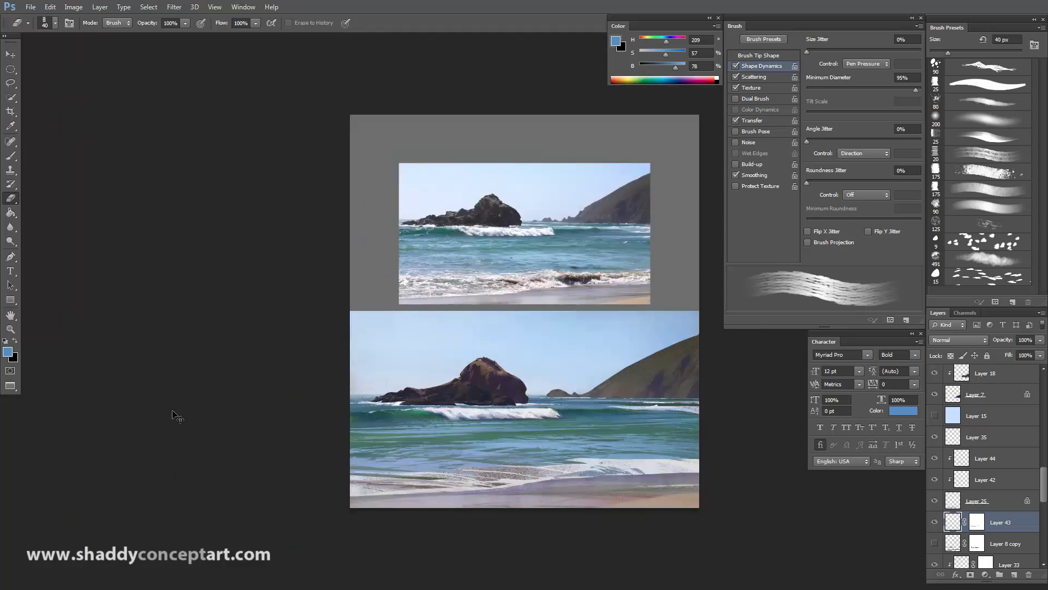
{"action": "key", "text": "ctrl+plus"}
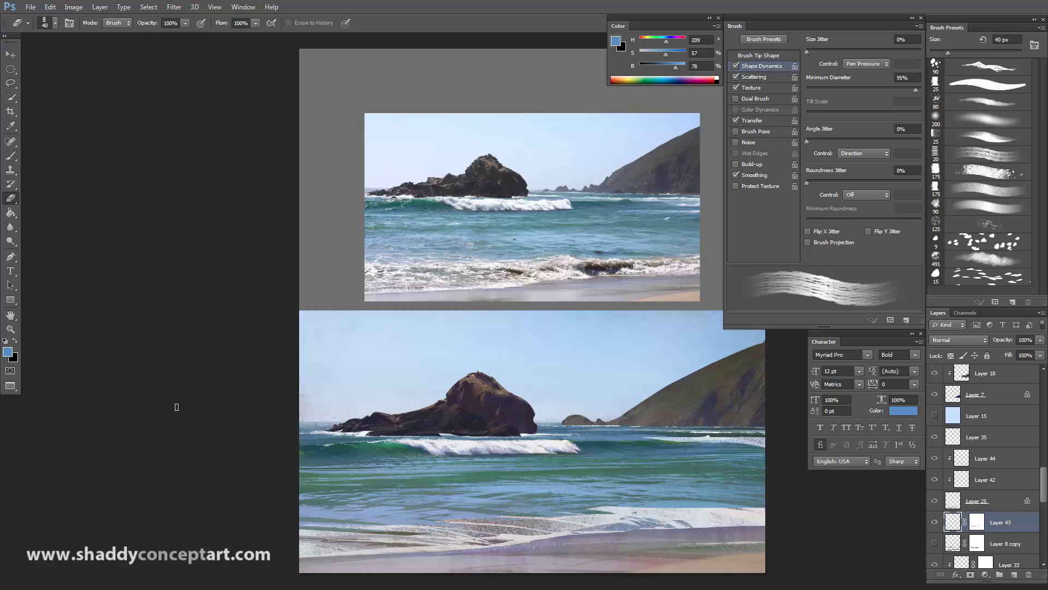
{"action": "key", "text": "ctrl+plus"}
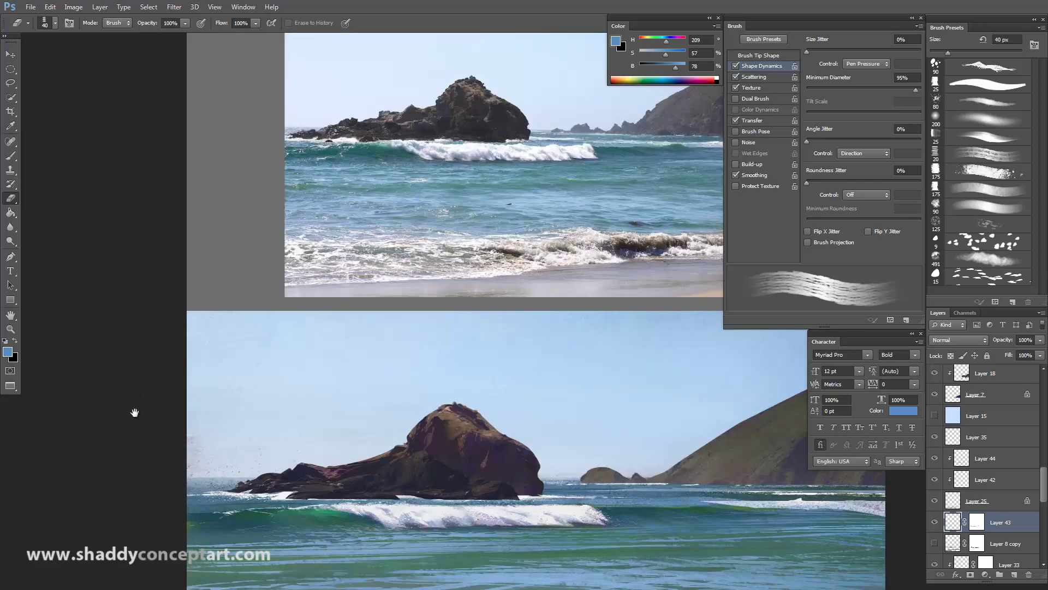
Toggle the visibility of Layers 23 and 34 to check their contribution to the water, and make Layer 23 the active layer.
{"action": "left_click_drag", "start_coordinate": [143, 384], "coordinate": [201, 293]}
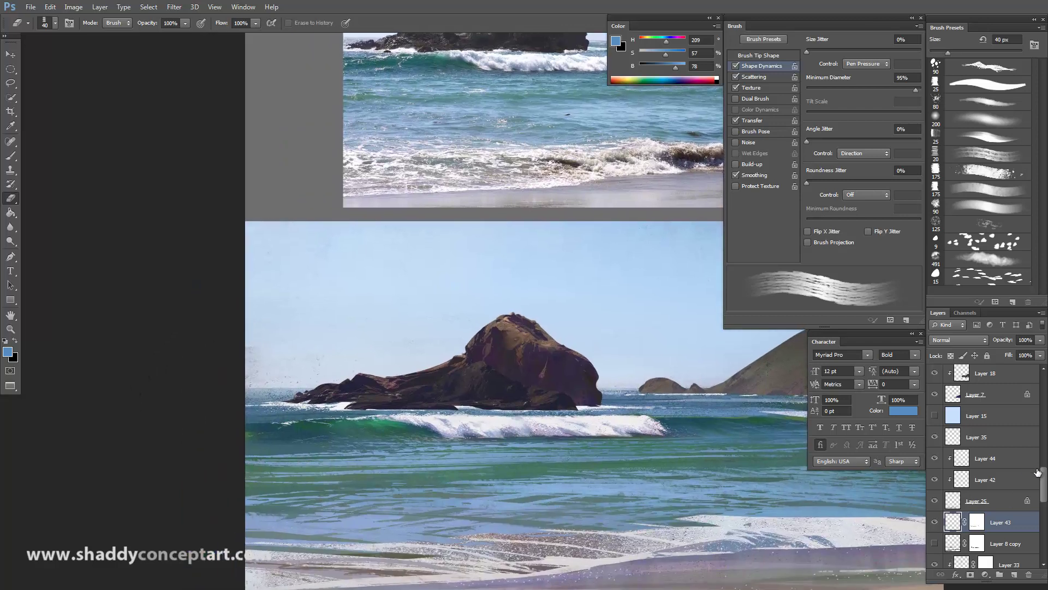
{"action": "scroll", "coordinate": [983, 470], "scroll_direction": "down", "scroll_amount": 2}
{"action": "scroll", "coordinate": [982, 470], "scroll_direction": "up", "scroll_amount": 4}
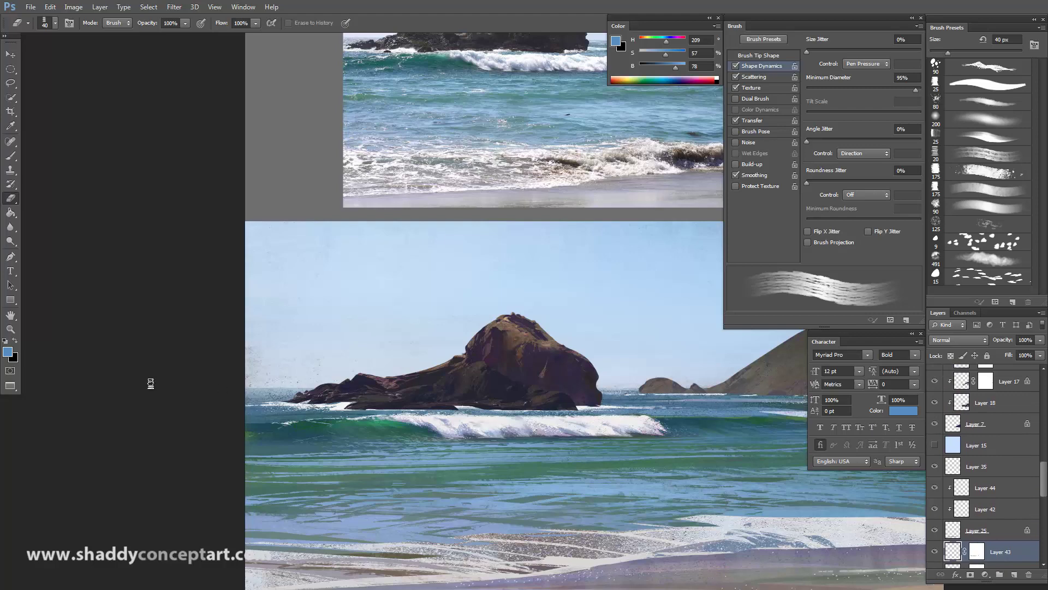
{"action": "mouse_move", "coordinate": [143, 398]}
{"action": "left_mouse_down"}
{"action": "mouse_move", "coordinate": [165, 454]}
{"action": "mouse_move", "coordinate": [145, 393]}
{"action": "left_mouse_up"}
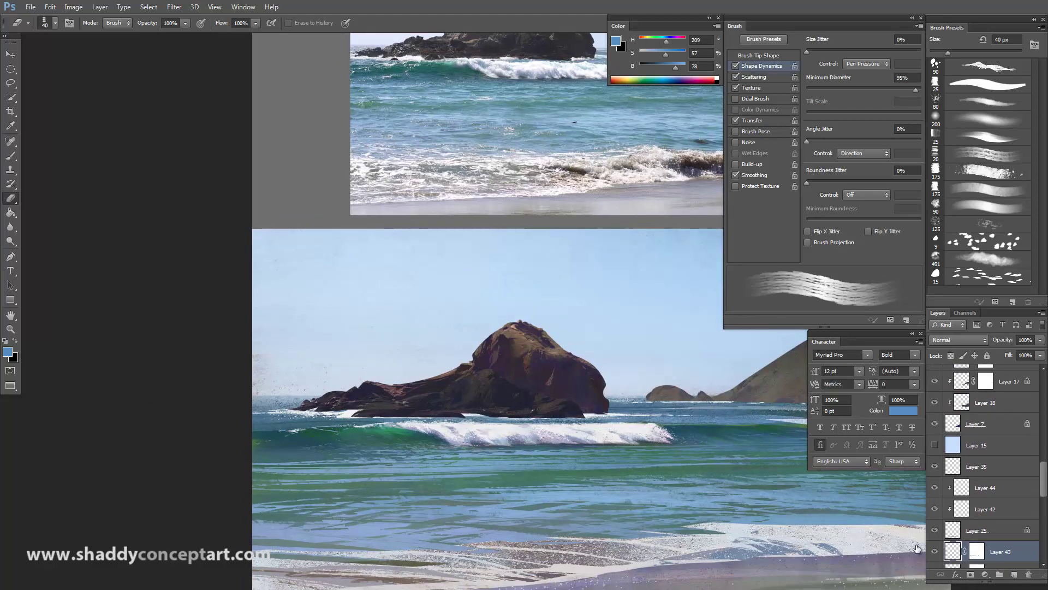
{"action": "left_click_drag", "start_coordinate": [1042, 481], "coordinate": [1043, 530]}
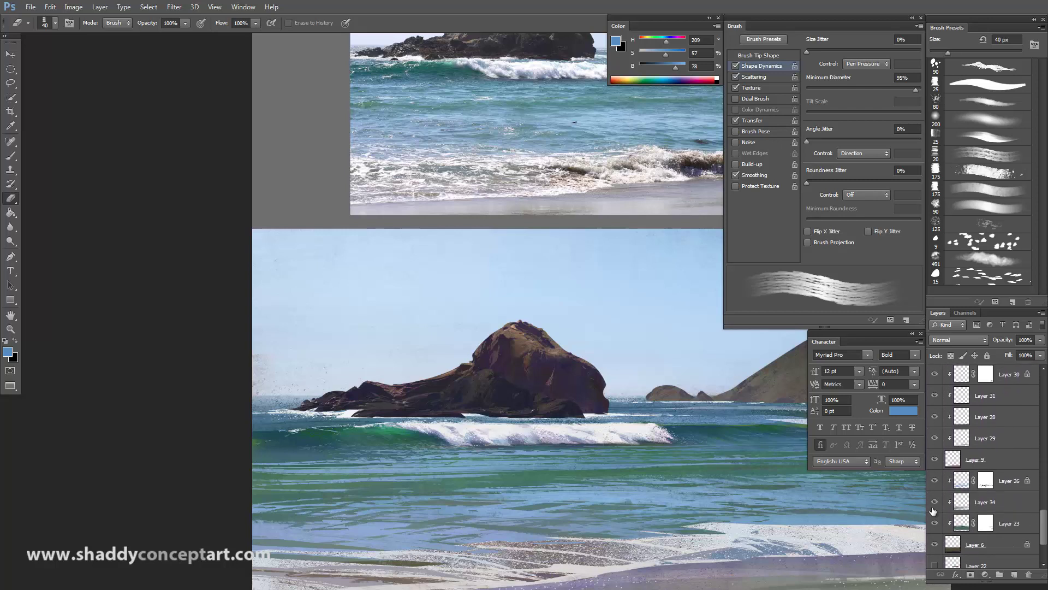
{"action": "left_click", "coordinate": [935, 524]}
{"action": "left_click", "coordinate": [936, 524]}
{"action": "left_click", "coordinate": [960, 526]}
{"action": "left_click", "coordinate": [934, 504]}
{"action": "left_click", "coordinate": [935, 505]}
{"action": "left_click", "coordinate": [935, 507]}
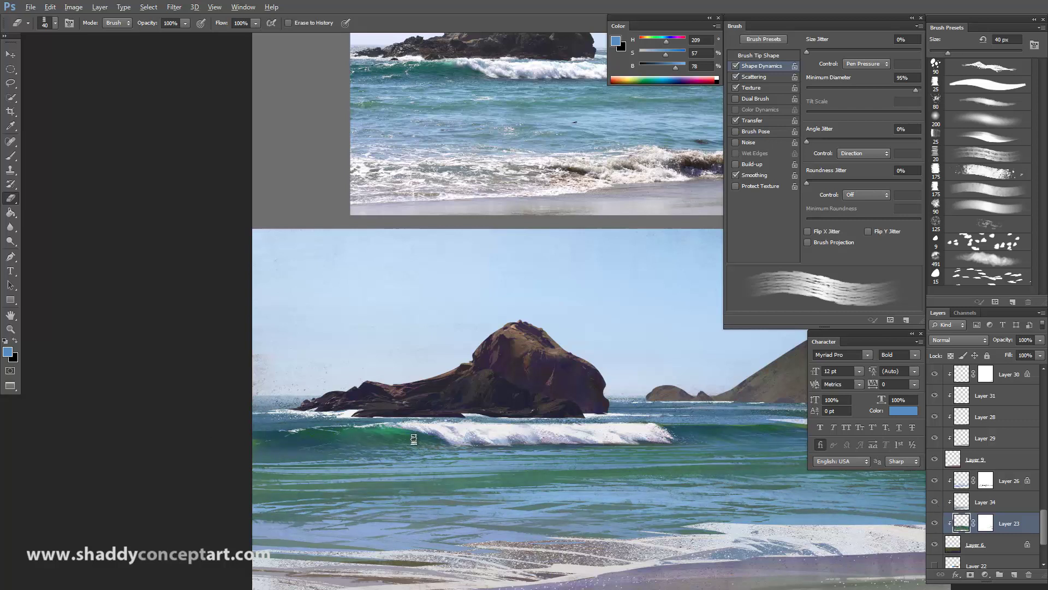
On Layer 23, brush dark teal sampled from the water onto the wave's green face left of the foam, using the streaky preset at 35 and 45 px.
{"action": "left_click", "coordinate": [10, 155]}
{"action": "left_click", "coordinate": [391, 421], "text": "alt"}
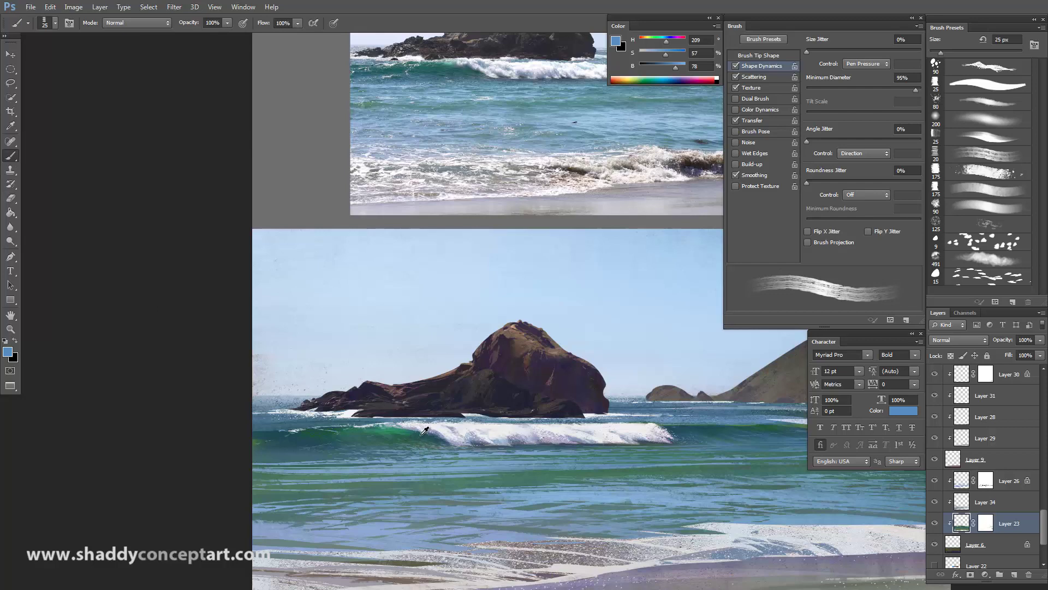
{"action": "key", "text": "bracketright"}
{"action": "key", "text": "ctrl+plus"}
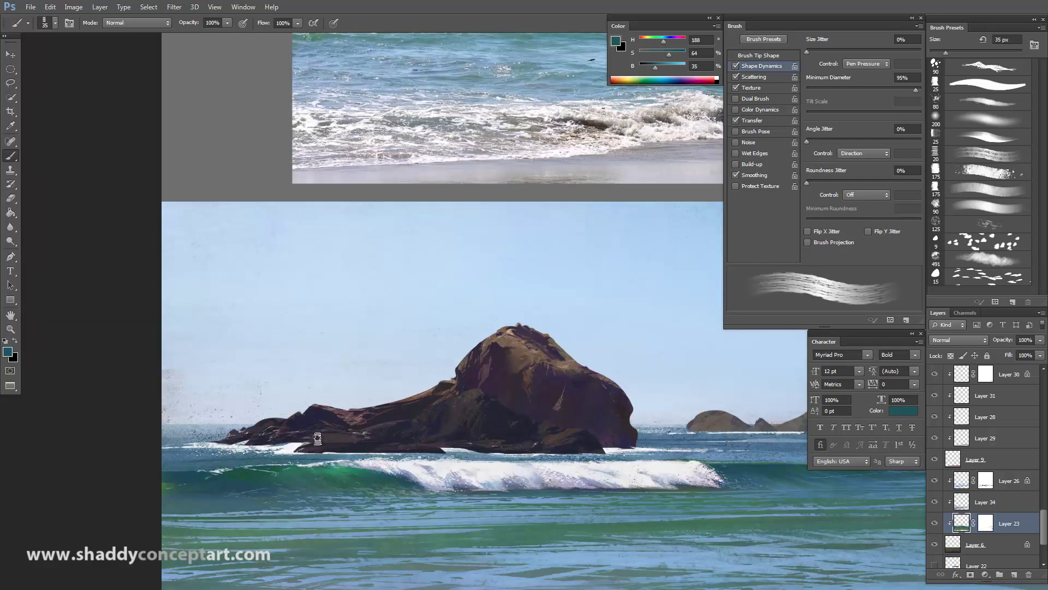
{"action": "key", "text": "ctrl+0"}
{"action": "key", "text": "ctrl+plus"}
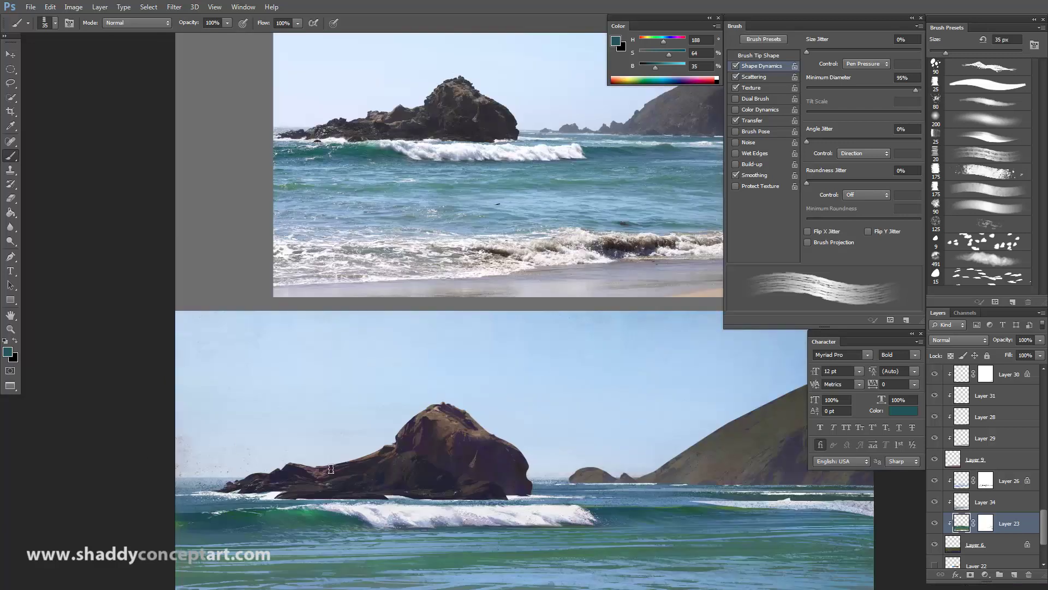
{"action": "scroll", "coordinate": [179, 448], "scroll_direction": "down", "scroll_amount": 1}
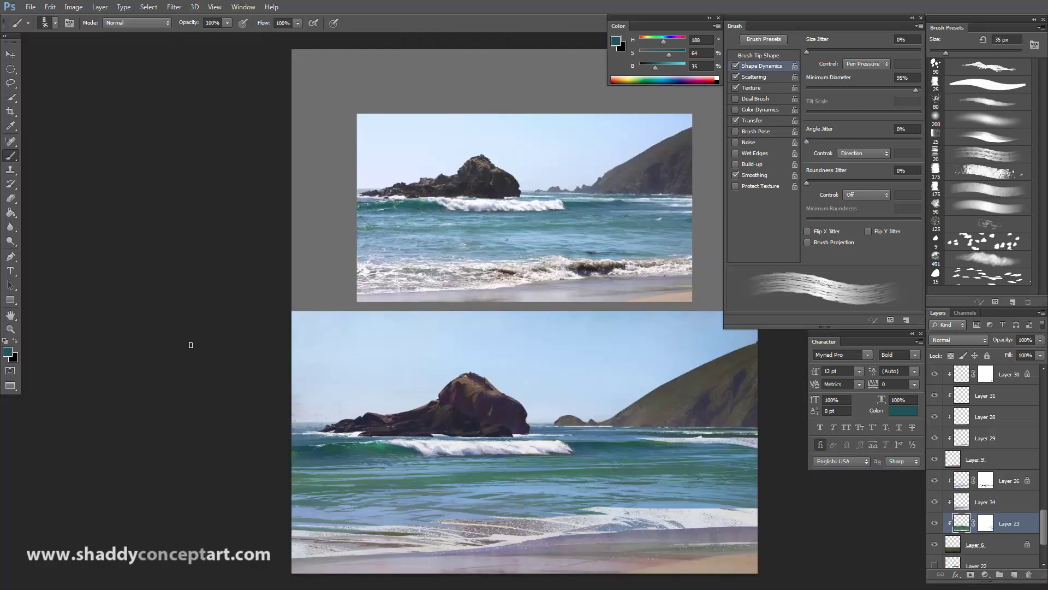
{"action": "key", "text": "bracketright"}
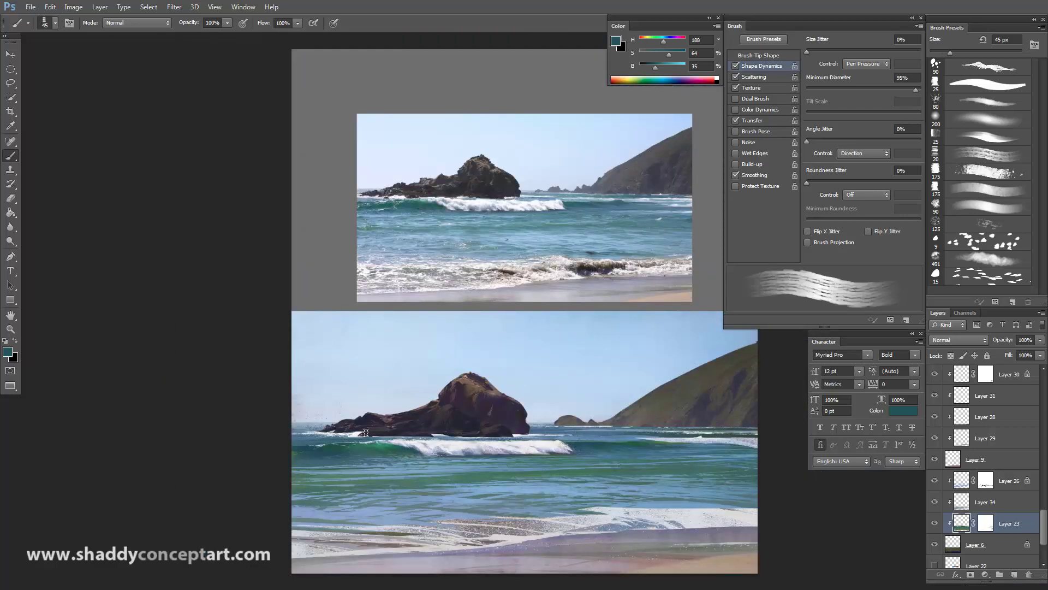
{"action": "key", "text": "ctrl+plus"}
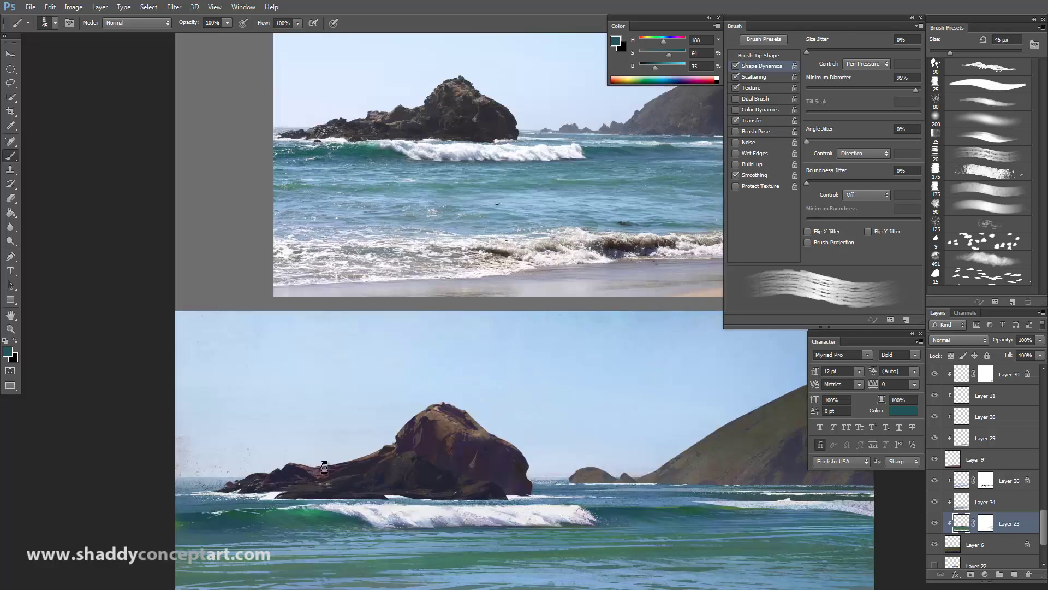
{"action": "key", "text": "bracketleft"}
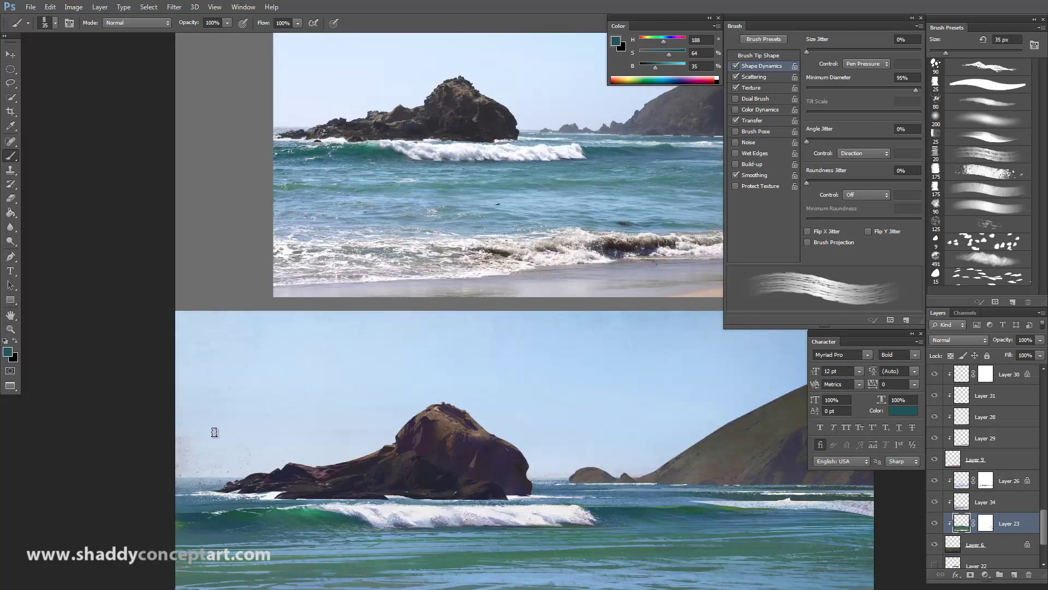
{"action": "scroll", "coordinate": [207, 407], "scroll_direction": "down", "scroll_amount": 1}
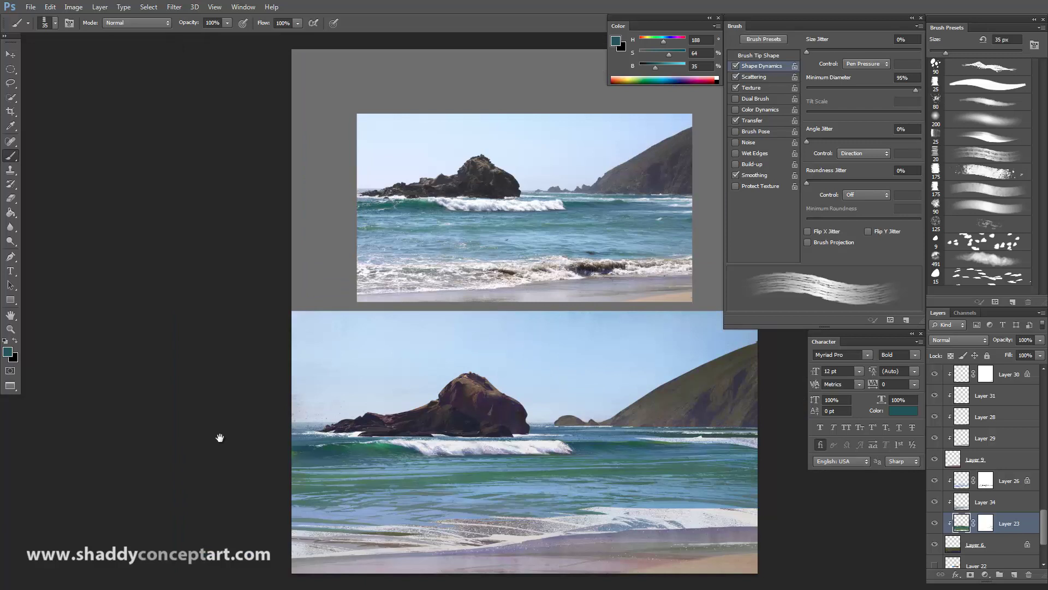
Make Layer 26 the active layer and choose the 9 px scattered-speck brush preset.
{"action": "left_click_drag", "start_coordinate": [213, 435], "coordinate": [167, 387]}
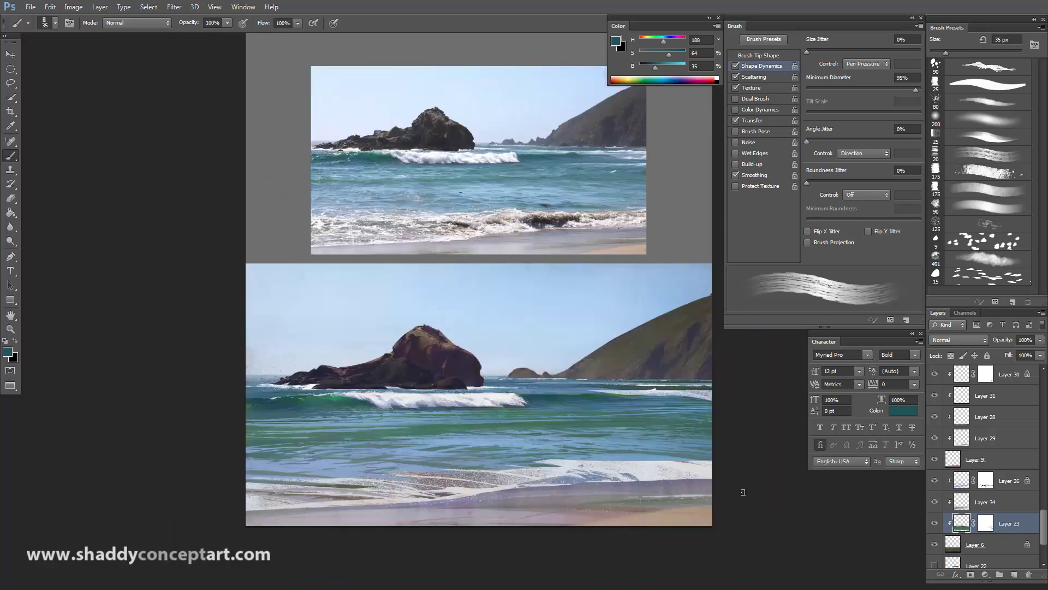
{"action": "left_click", "coordinate": [960, 483]}
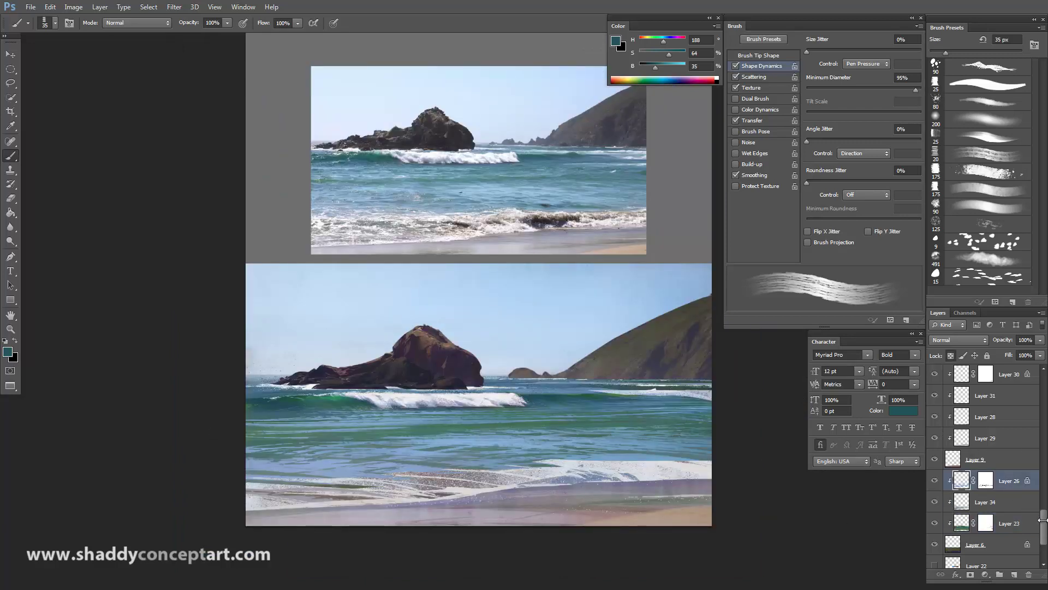
{"action": "left_click_drag", "start_coordinate": [1046, 527], "coordinate": [1044, 517]}
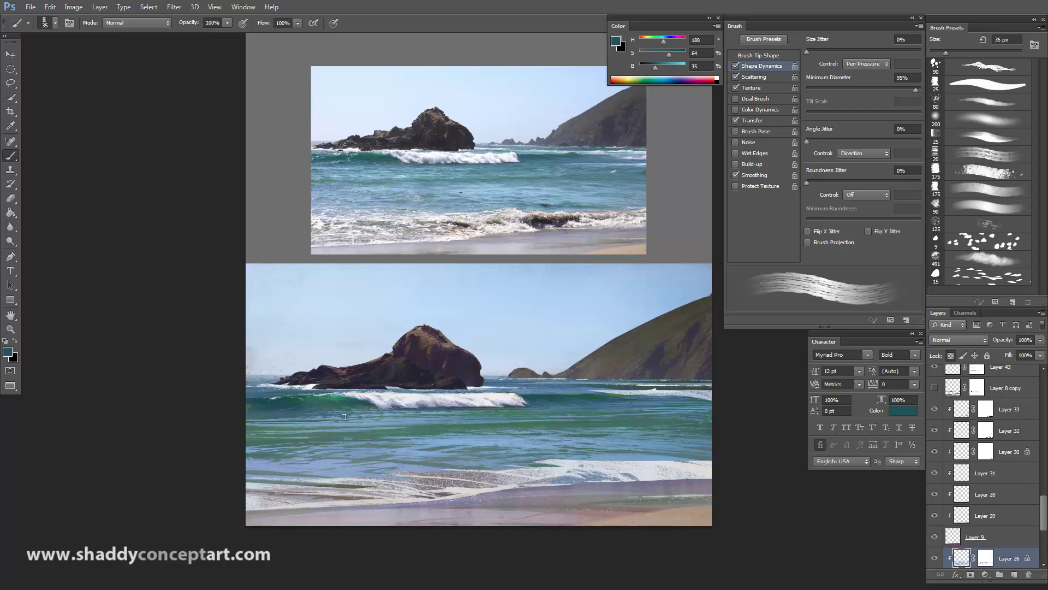
{"action": "left_click", "coordinate": [978, 67]}
{"action": "left_click", "coordinate": [981, 242]}
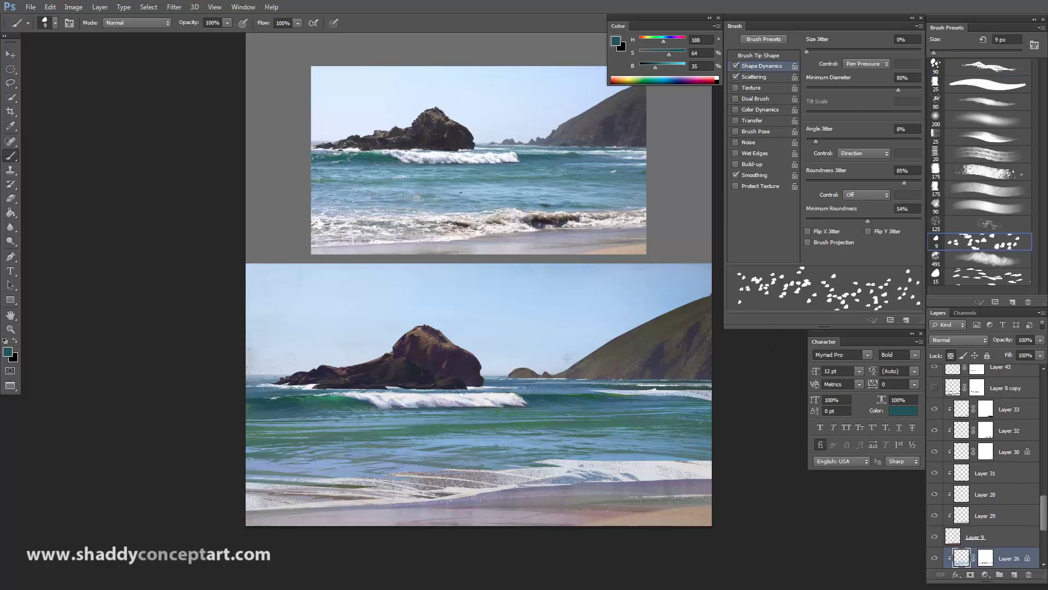
Thin out the scattered-speck brush by setting its scatter count to 1 and its tip spacing to 636%.
{"action": "key", "text": "["}
{"action": "key", "text": "["}
{"action": "key", "text": "["}
{"action": "key", "text": "period"}
{"action": "left_click", "coordinate": [754, 77]}
{"action": "left_click_drag", "start_coordinate": [810, 96], "coordinate": [783, 94]}
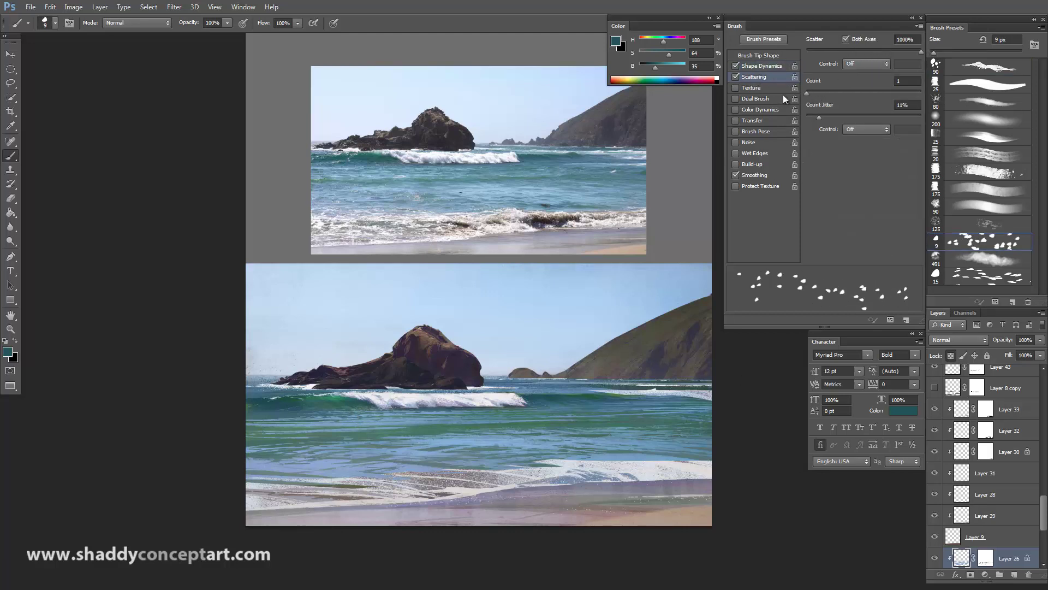
{"action": "left_click", "coordinate": [752, 66]}
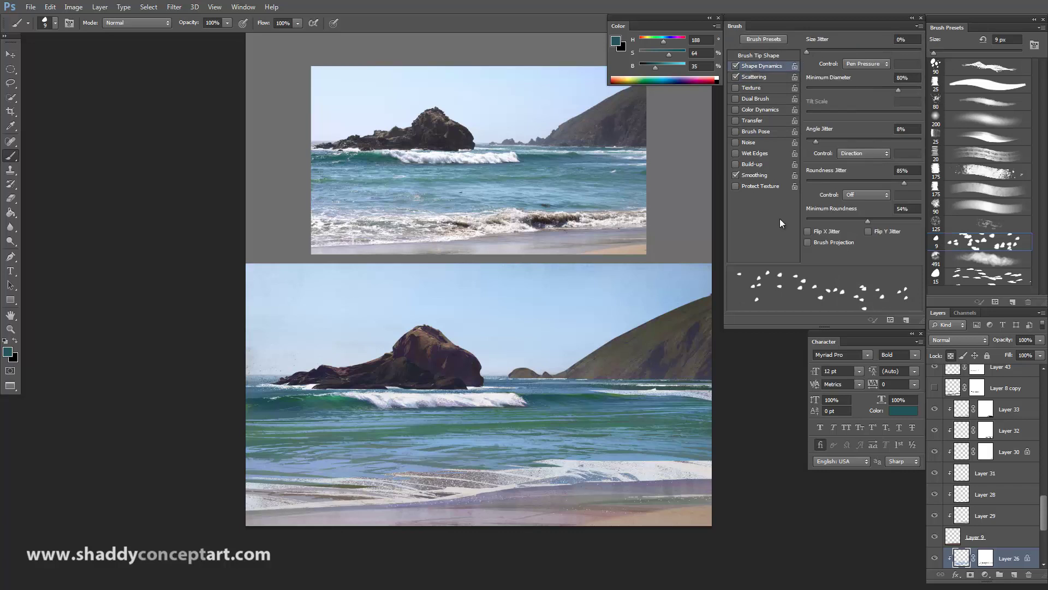
{"action": "left_click", "coordinate": [746, 55]}
{"action": "left_click_drag", "start_coordinate": [862, 228], "coordinate": [911, 229]}
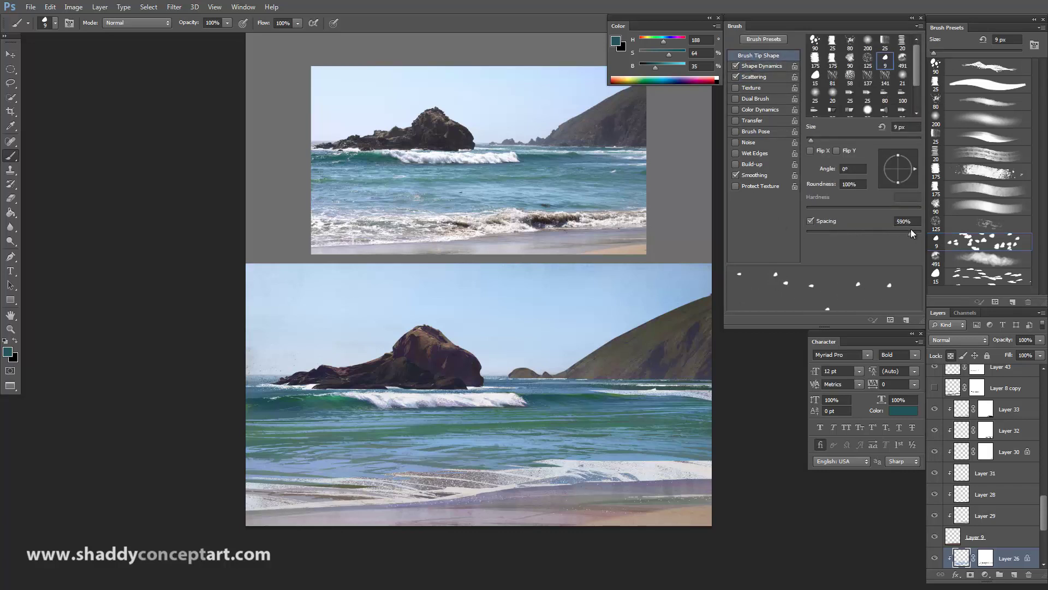
On Layer 45, scatter near-white specks (0% saturation, 94% brightness) over the water below the breaking foam at 10 px.
{"action": "key", "text": "bracketright"}
{"action": "scroll", "coordinate": [983, 464], "scroll_direction": "up", "scroll_amount": 5}
{"action": "left_click", "coordinate": [977, 413]}
{"action": "mouse_move", "coordinate": [655, 67]}
{"action": "left_mouse_down"}
{"action": "mouse_move", "coordinate": [683, 67]}
{"action": "mouse_move", "coordinate": [639, 55]}
{"action": "left_mouse_up"}
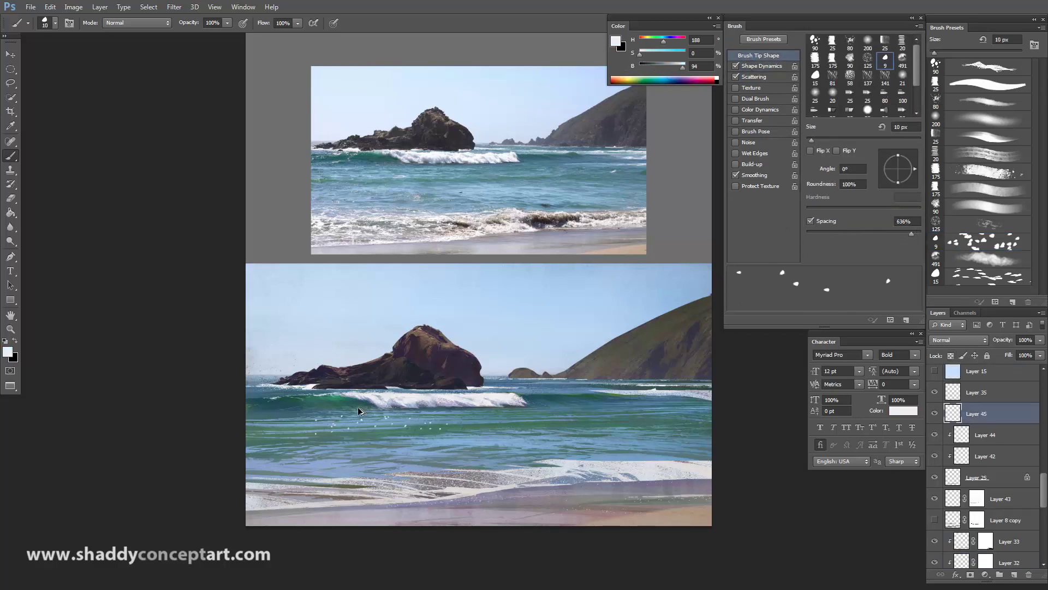
Change the colour to light blue (hue 193, saturation 32%, brightness 83%) and scatter finer specks over the water at 4 px.
{"action": "key", "text": "bracketleft"}
{"action": "key", "text": "bracketleft"}
{"action": "key", "text": "bracketleft"}
{"action": "key", "text": "bracketleft"}
{"action": "left_click", "coordinate": [674, 66]}
{"action": "left_click_drag", "start_coordinate": [648, 51], "coordinate": [678, 66]}
{"action": "left_click", "coordinate": [654, 54]}
Examine the glints and whitecaps on the water in the reference photo up close and compare them with the painting.
{"action": "key", "text": "ctrl+plus"}
{"action": "key", "text": "ctrl+plus"}
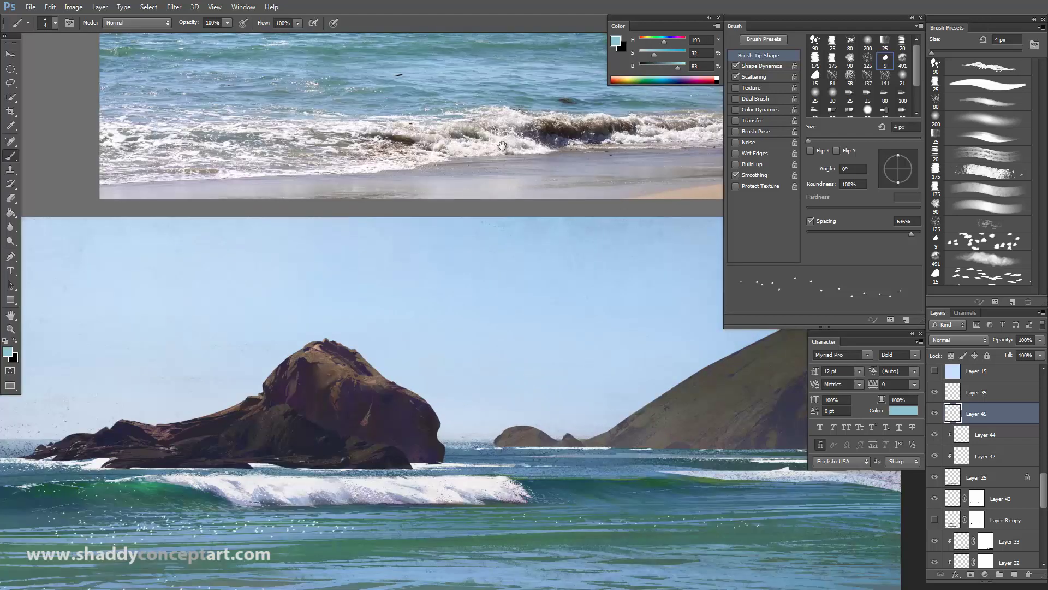
{"action": "left_click_drag", "start_coordinate": [486, 243], "coordinate": [382, 581]}
{"action": "key", "text": "ctrl+plus"}
{"action": "scroll", "coordinate": [341, 471], "scroll_direction": "up", "scroll_amount": 1}
{"action": "scroll", "coordinate": [351, 491], "scroll_direction": "down", "scroll_amount": 1}
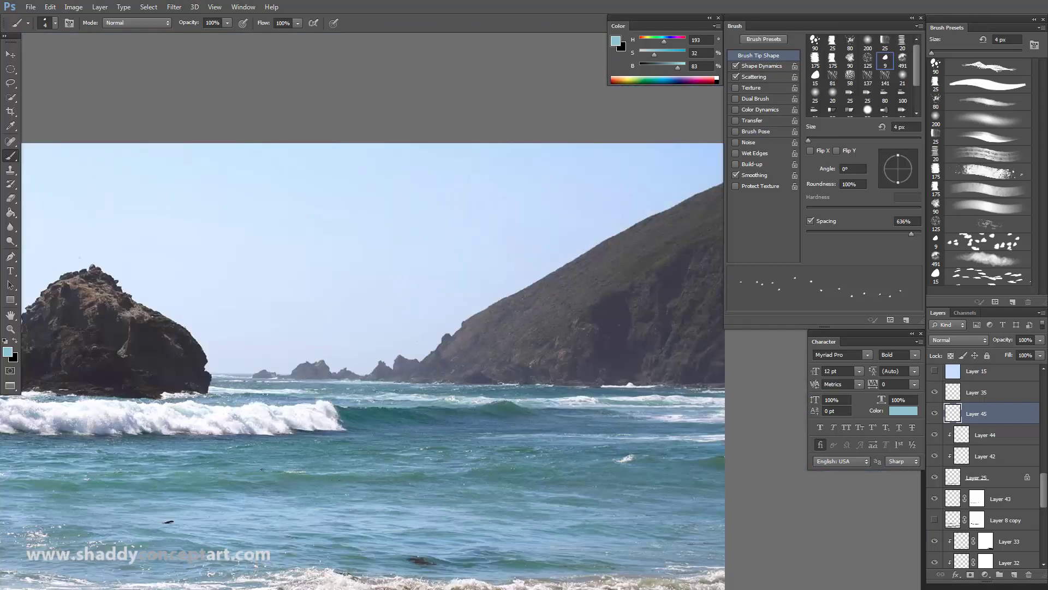
{"action": "key", "text": "ctrl+minus"}
{"action": "key", "text": "ctrl+minus"}
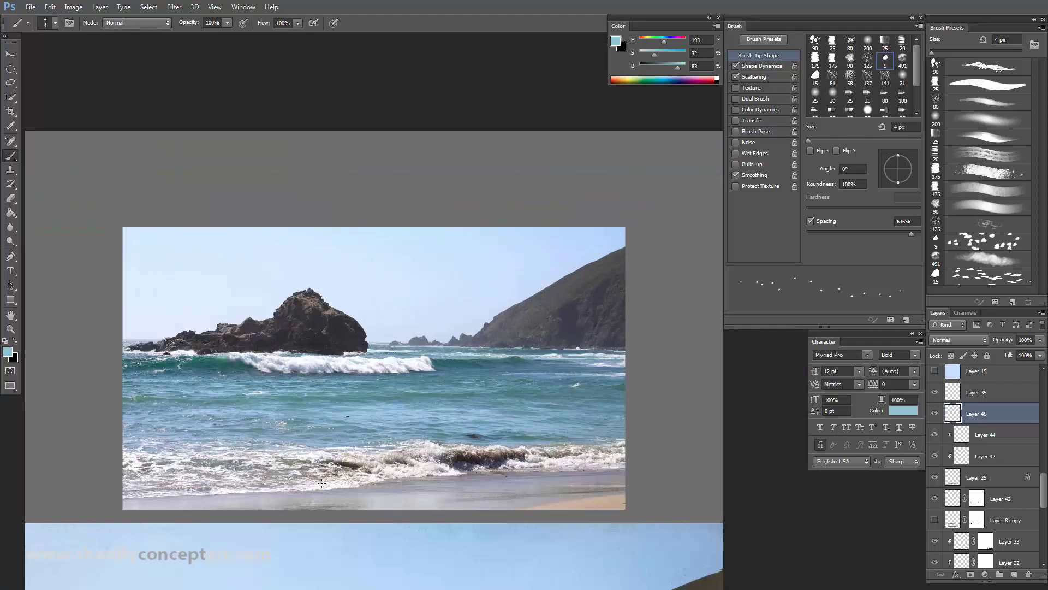
{"action": "left_click_drag", "start_coordinate": [366, 499], "coordinate": [467, 356]}
{"action": "left_click_drag", "start_coordinate": [433, 481], "coordinate": [309, 448]}
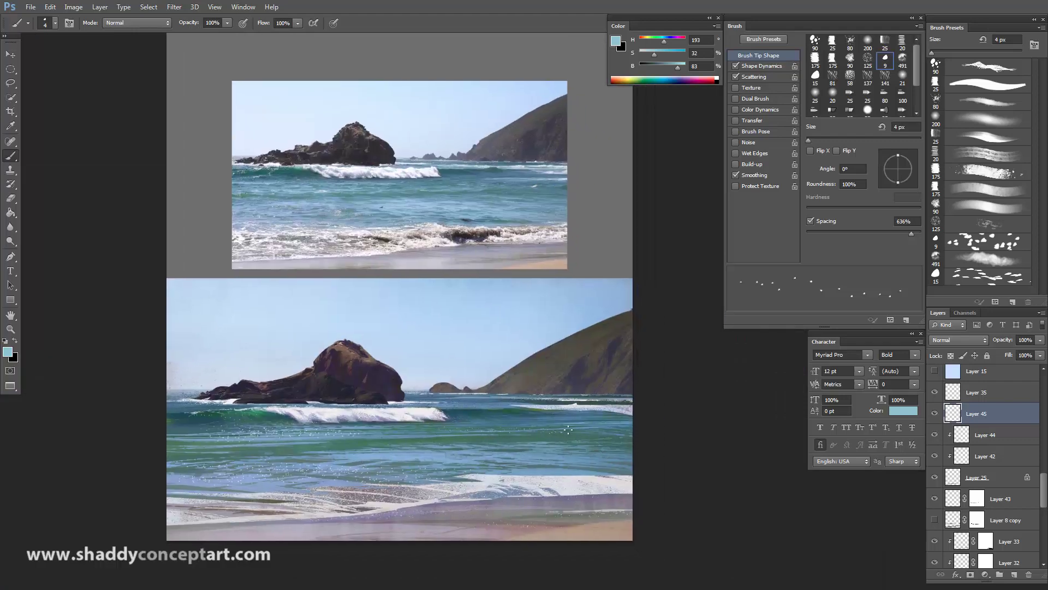
Lighten the speck colour to 15% saturation and 85% brightness and add specks to the water at 5 px.
{"action": "left_click", "coordinate": [676, 65]}
{"action": "left_click", "coordinate": [660, 55]}
{"action": "left_click", "coordinate": [647, 55]}
Check the reference water up close, set the speck brush's spacing to 174% and scatter denser pale specks at 4 and 5 px.
{"action": "key", "text": "ctrl+plus"}
{"action": "left_click_drag", "start_coordinate": [339, 174], "coordinate": [380, 436]}
{"action": "key", "text": "ctrl+plus"}
{"action": "key", "text": "ctrl+plus"}
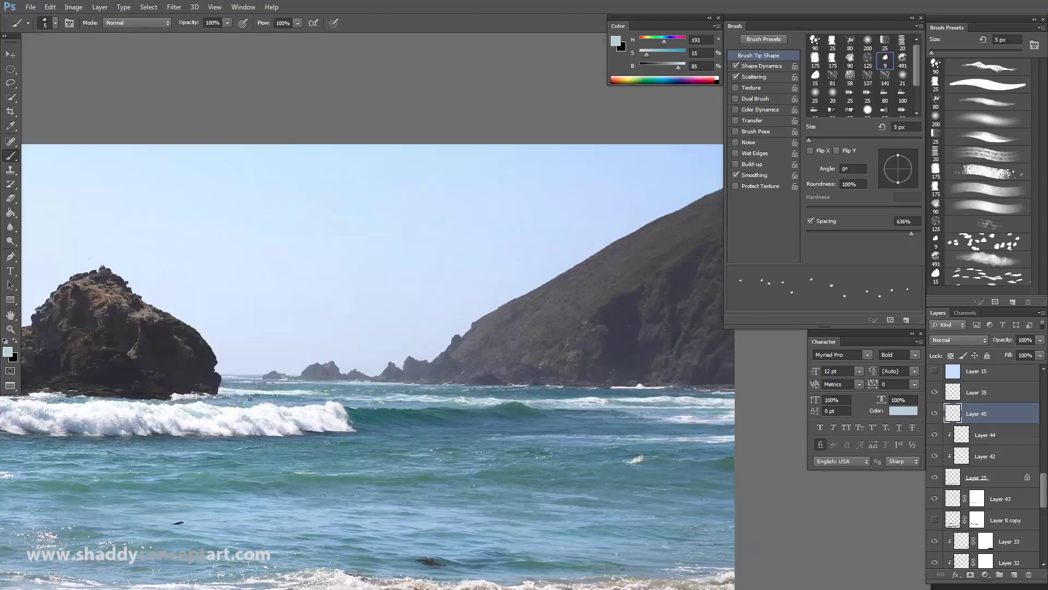
{"action": "key", "text": "ctrl+minus"}
{"action": "key", "text": "ctrl+minus"}
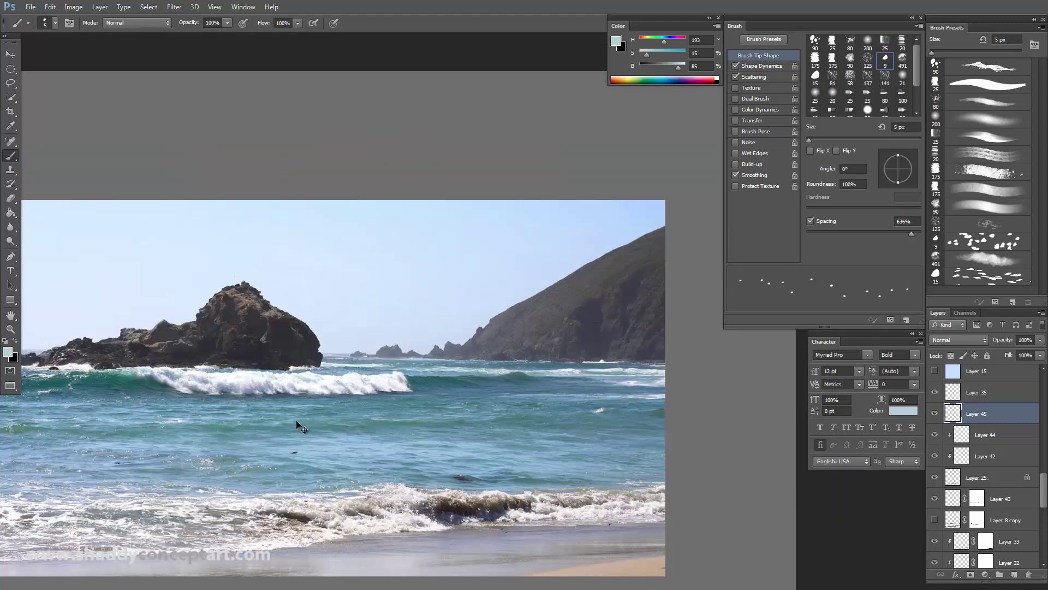
{"action": "left_click_drag", "start_coordinate": [893, 234], "coordinate": [885, 234]}
{"action": "left_click_drag", "start_coordinate": [295, 403], "coordinate": [207, 323]}
{"action": "key", "text": "bracketleft"}
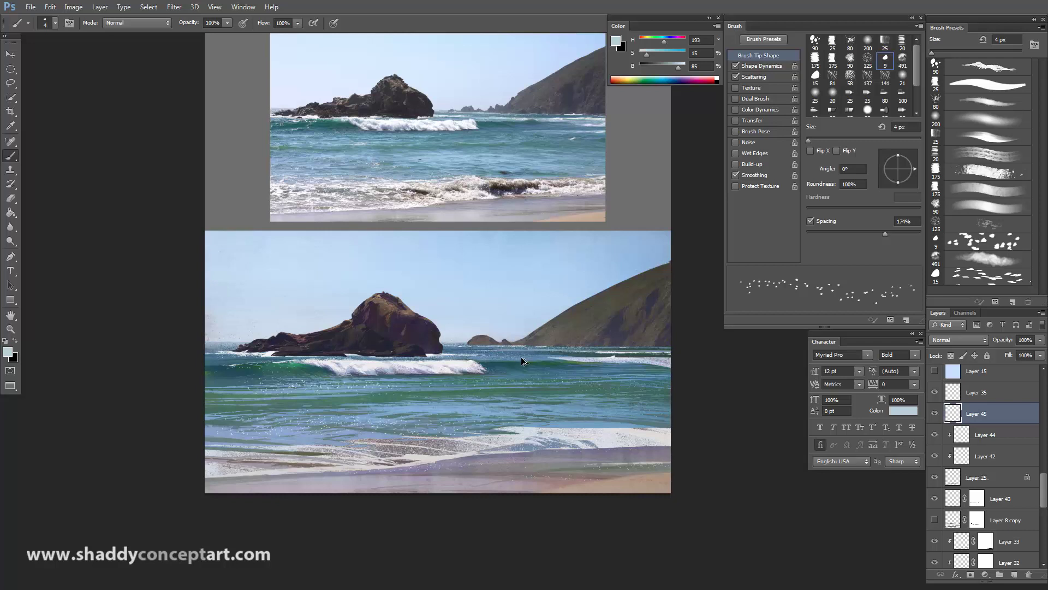
{"action": "key", "text": "bracketleft"}
{"action": "key", "text": "bracketright"}
{"action": "key", "text": "bracketright"}
Switch to the rough-edged 90 px preset and paint a small whitecap right of the breaking wave at 15 px, in off-white sampled from the foam.
{"action": "left_click", "coordinate": [983, 67]}
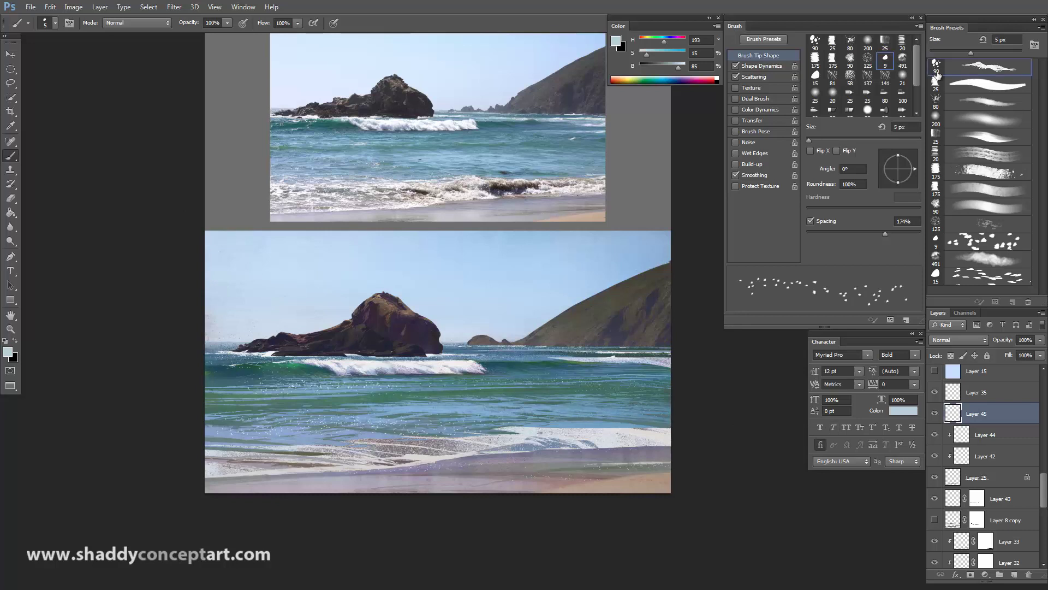
{"action": "key", "text": "ctrl+z"}
{"action": "key", "text": "bracketleft"}
{"action": "key", "text": "bracketleft"}
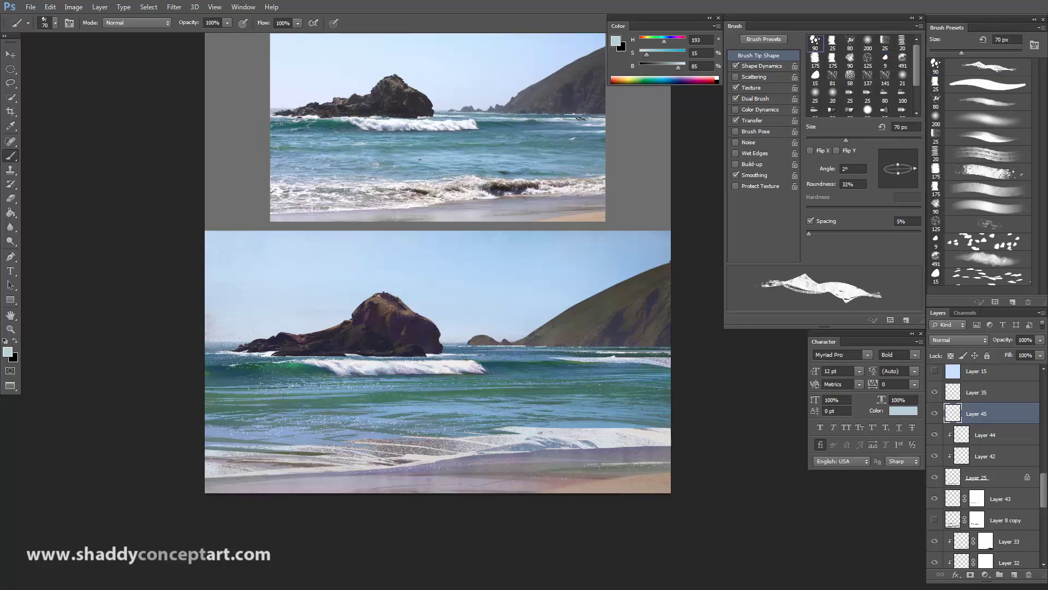
{"action": "left_click_drag", "start_coordinate": [679, 67], "coordinate": [687, 67]}
{"action": "key", "text": "["}
{"action": "key", "text": "["}
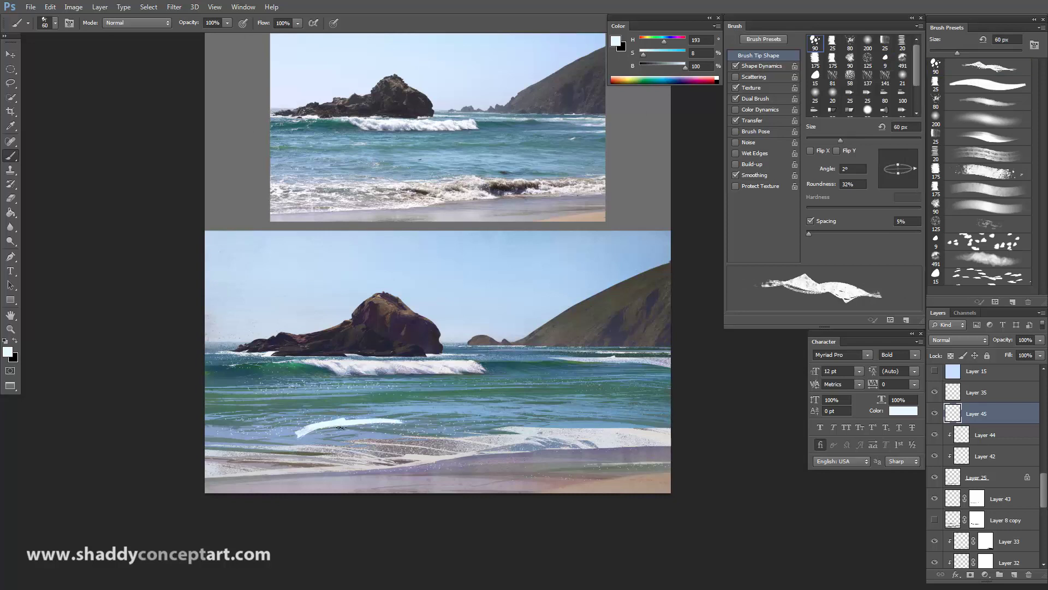
{"action": "left_click", "coordinate": [382, 361], "text": "alt"}
{"action": "key", "text": "["}
{"action": "key", "text": "["}
{"action": "key", "text": "["}
{"action": "key", "text": "["}
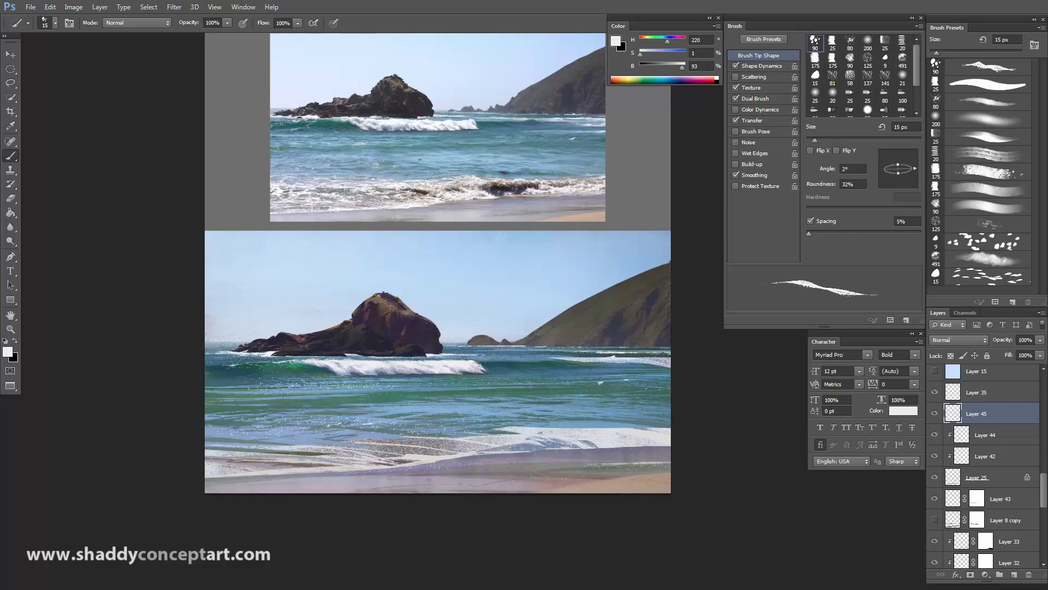
{"action": "key", "text": "bracketleft"}
Try a grainy off-white stroke across the water right of the foam with the speckled 175 px preset at a reduced size.
{"action": "left_click", "coordinate": [966, 172]}
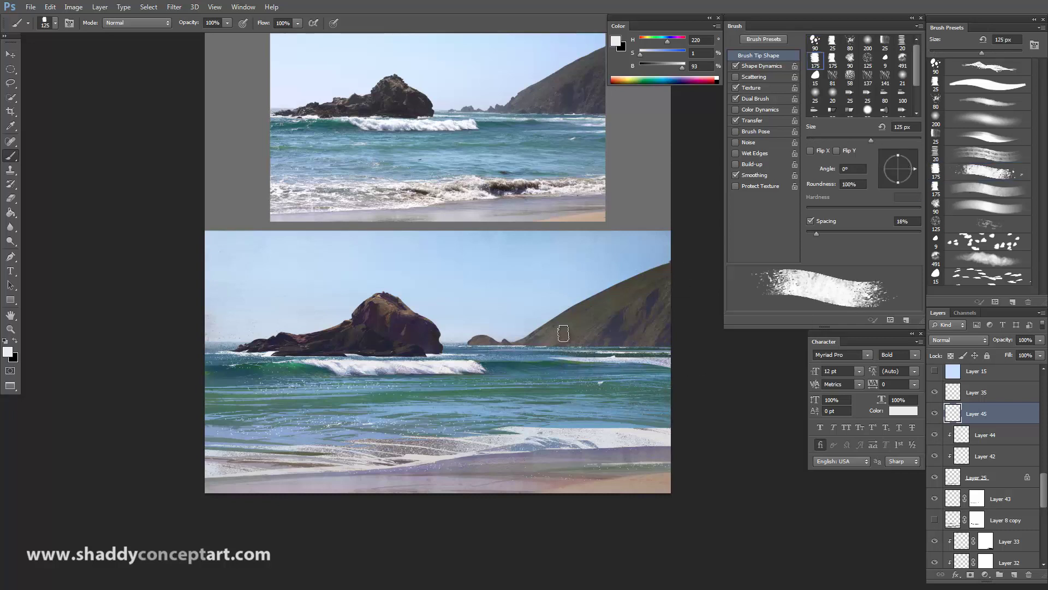
{"action": "key", "text": "bracketleft"}
{"action": "key", "text": "bracketleft"}
{"action": "key", "text": "bracketleft"}
{"action": "key", "text": "bracketleft"}
{"action": "key", "text": "bracketleft"}
{"action": "mouse_move", "coordinate": [548, 378]}
{"action": "left_mouse_down"}
{"action": "mouse_move", "coordinate": [724, 379]}
{"action": "mouse_move", "coordinate": [648, 375]}
{"action": "left_mouse_up"}
{"action": "key", "text": "ctrl+z"}
{"action": "key", "text": "bracketleft"}
{"action": "key", "text": "bracketleft"}
Return to the rough-edged preset and touch off-white foam onto the distant wave below the headland at 30 and 20 px.
{"action": "left_click", "coordinate": [961, 70]}
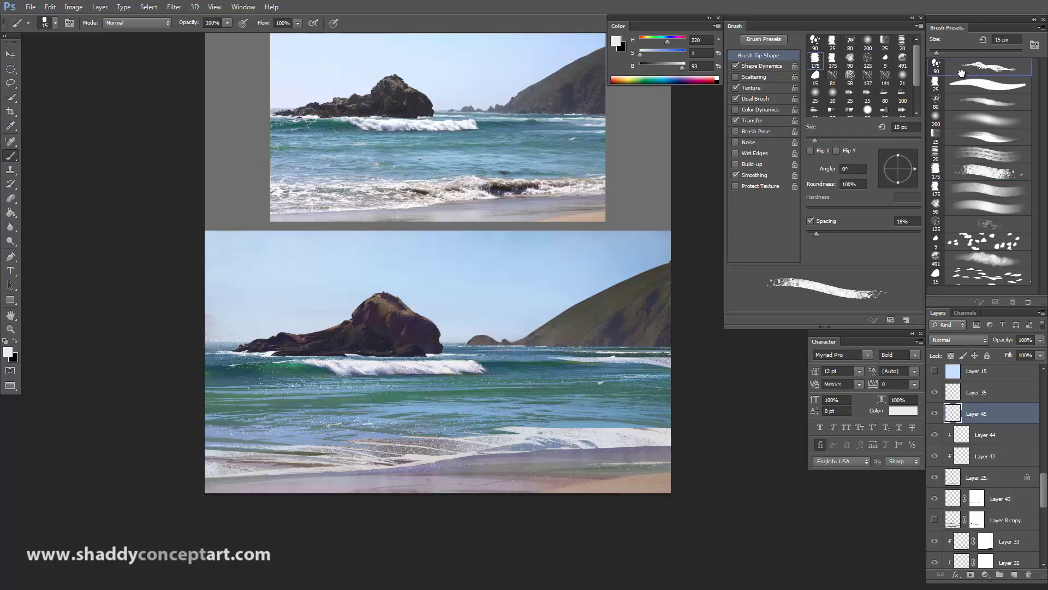
{"action": "key", "text": "bracketleft"}
{"action": "key", "text": "bracketleft"}
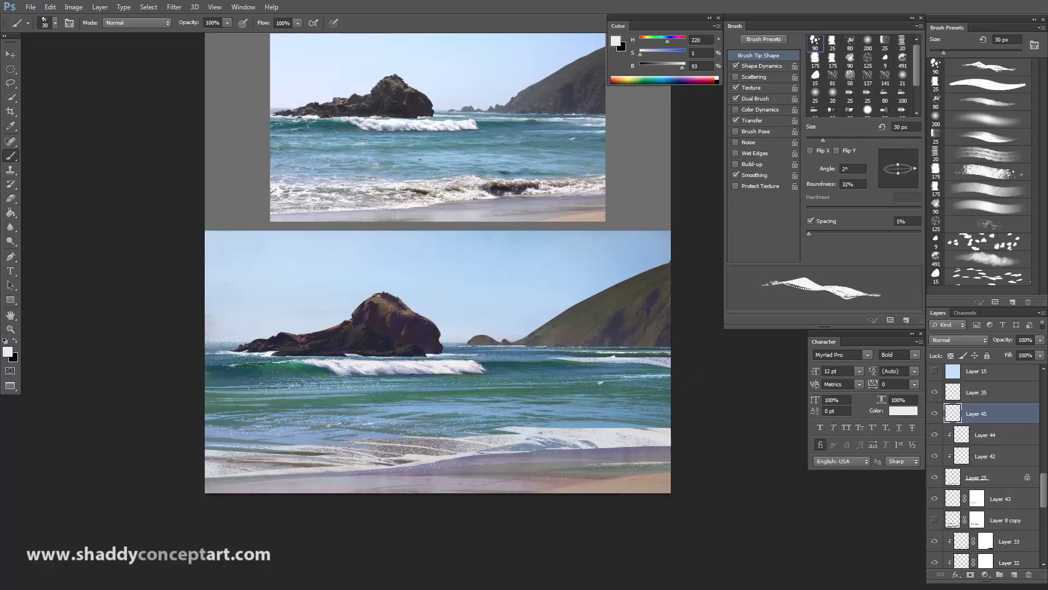
{"action": "key", "text": "bracketleft"}
{"action": "key", "text": "bracketleft"}
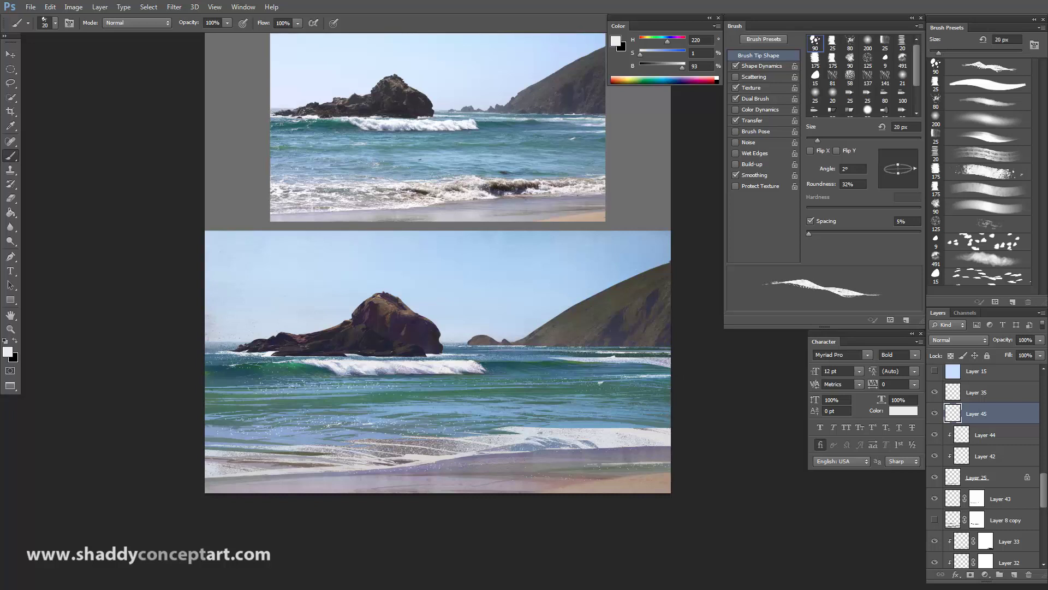
{"action": "key", "text": "bracketleft"}
{"action": "key", "text": "bracketleft"}
Set the colour to muted light blue (hue 201, saturation 30%, brightness 79%) and work on the distant foam at 20 and 45 px.
{"action": "left_click", "coordinate": [651, 54]}
{"action": "left_click", "coordinate": [676, 68]}
{"action": "left_click", "coordinate": [653, 51]}
{"action": "key", "text": "bracketright"}
{"action": "key", "text": "bracketright"}
{"action": "key", "text": "bracketright"}
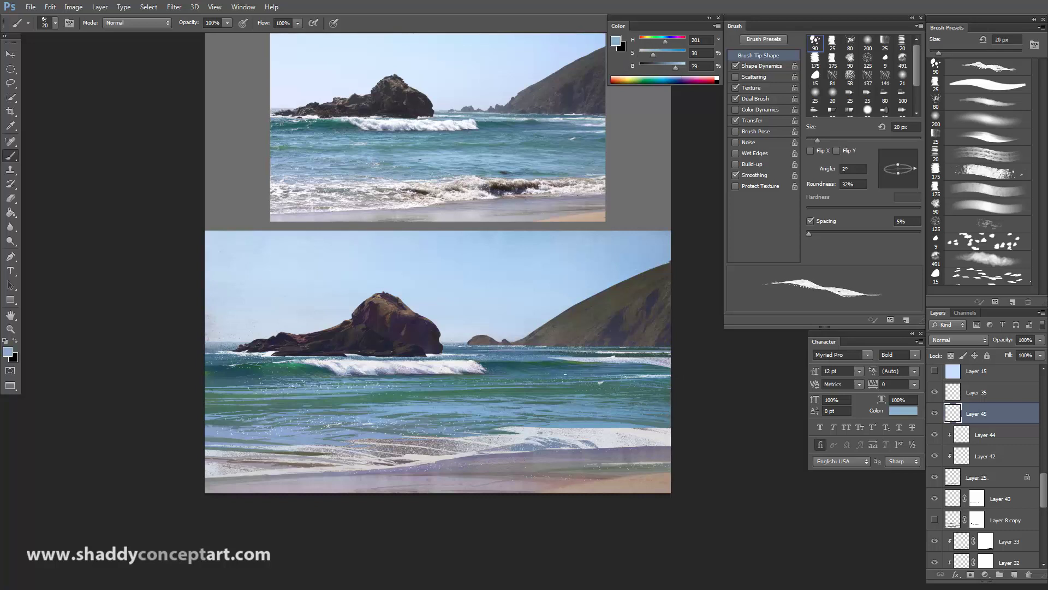
{"action": "key", "text": "bracketright"}
{"action": "key", "text": "bracketright"}
{"action": "key", "text": "bracketright"}
{"action": "key", "text": "bracketright"}
{"action": "key", "text": "bracketright"}
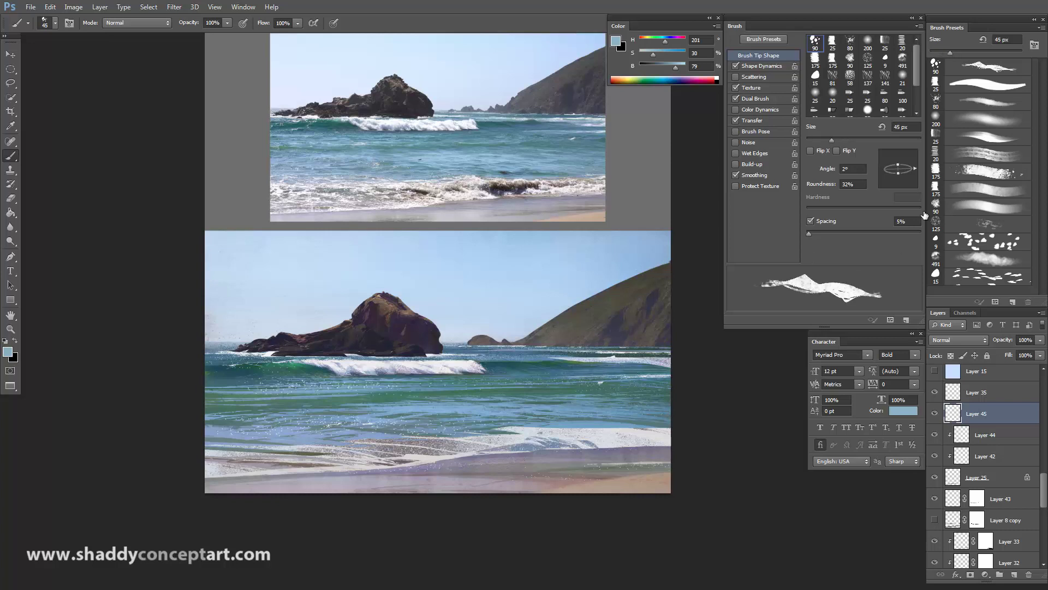
Switch to the soft textured 25 px preset and brush the light blue into the distant foam at 20, 15 and 45 px.
{"action": "key", "text": "period"}
{"action": "key", "text": "bracketleft"}
{"action": "key", "text": "bracketleft"}
{"action": "key", "text": "bracketleft"}
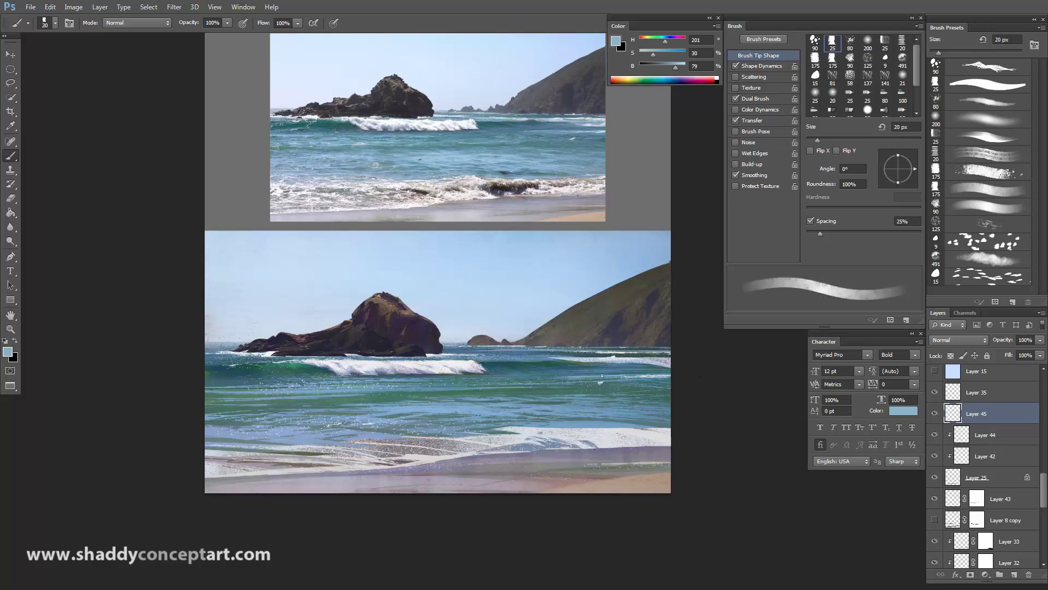
{"action": "key", "text": "bracketleft"}
{"action": "key", "text": "bracketleft"}
{"action": "key", "text": "bracketright"}
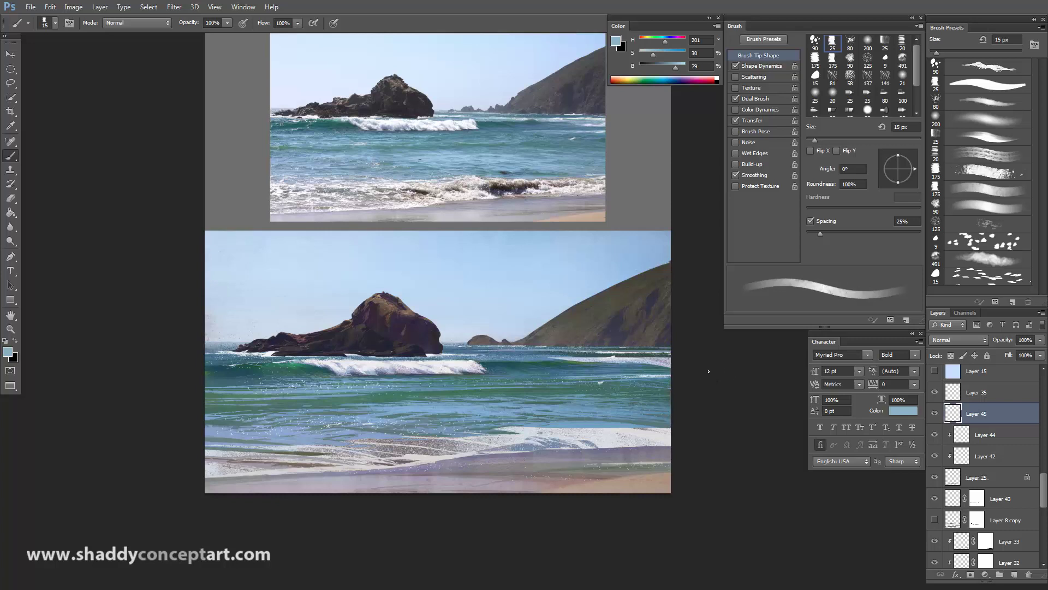
{"action": "key", "text": "bracketright"}
{"action": "key", "text": "bracketright"}
{"action": "key", "text": "bracketright"}
{"action": "key", "text": "bracketright"}
{"action": "key", "text": "bracketright"}
{"action": "key", "text": "bracketright"}
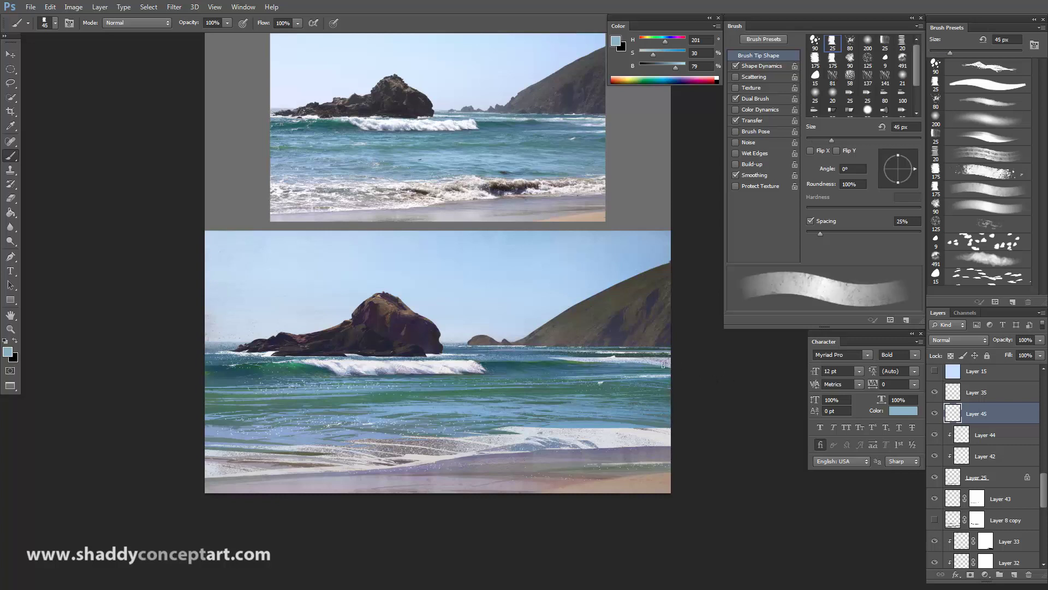
Refine the distant water below the headland with smaller light blue strokes at 30 and 8 px.
{"action": "key", "text": "bracketleft"}
{"action": "key", "text": "bracketleft"}
{"action": "key", "text": "bracketleft"}
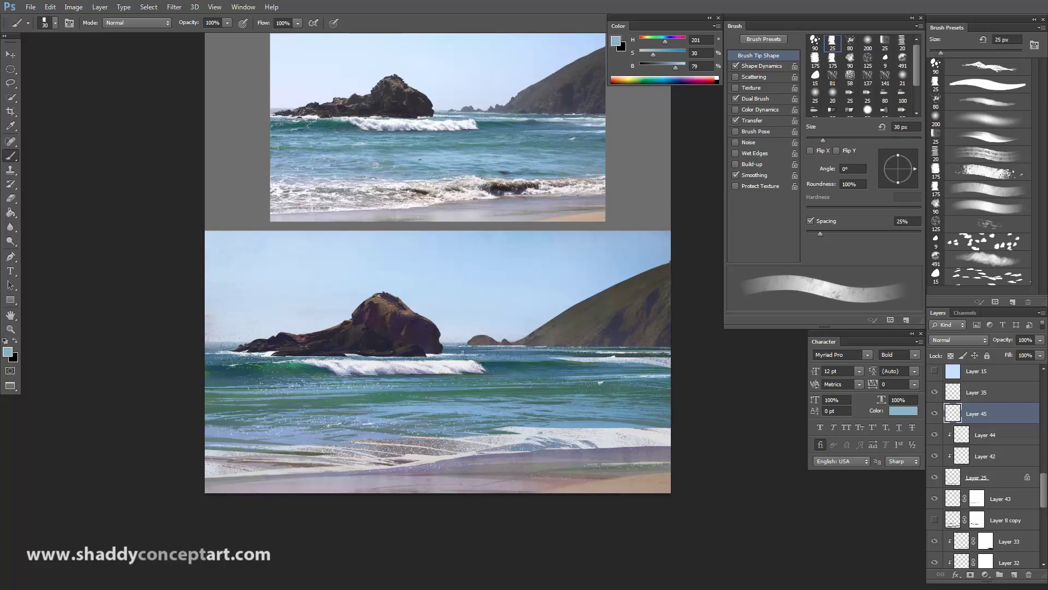
{"action": "key", "text": "bracketleft"}
Sample a paler blue from the distant foam and brush it onto the water right of the rock at 20 px.
{"action": "key", "text": "bracketleft"}
{"action": "key", "text": "bracketleft"}
{"action": "key", "text": "bracketleft"}
{"action": "key", "text": "bracketleft"}
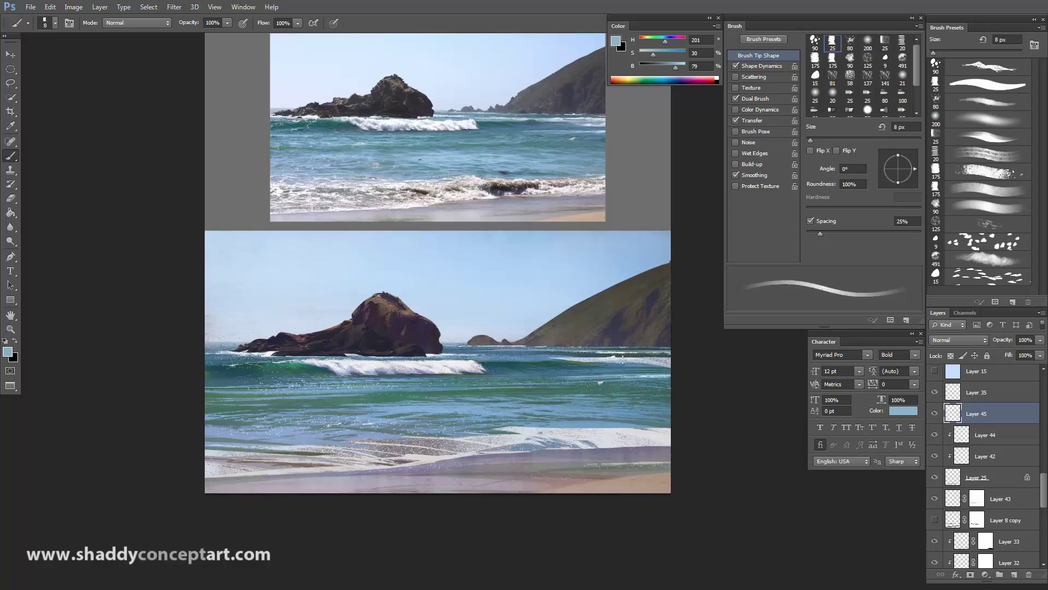
{"action": "left_click", "coordinate": [571, 354], "text": "alt"}
{"action": "key", "text": "bracketright"}
{"action": "key", "text": "bracketright"}
{"action": "key", "text": "bracketright"}
{"action": "key", "text": "bracketleft"}
{"action": "key", "text": "bracketleft"}
{"action": "key", "text": "bracketleft"}
{"action": "key", "text": "bracketleft"}
{"action": "key", "text": "bracketleft"}
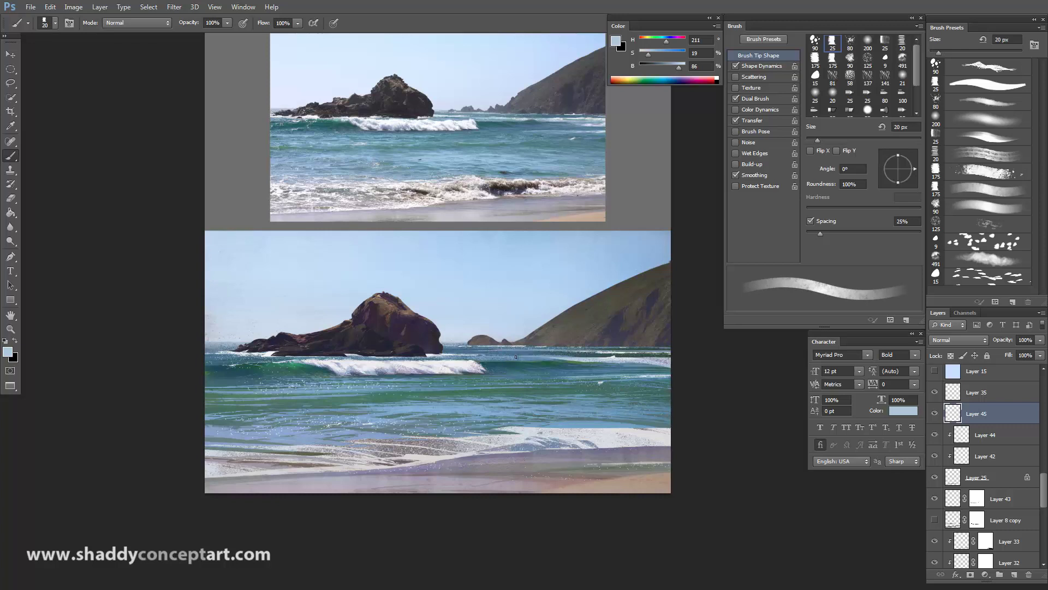
Switch to the grainy 175 px preset and add pale blue flecks to the water right of the breaking wave at 25, 30 and 6 px.
{"action": "left_click", "coordinate": [964, 180]}
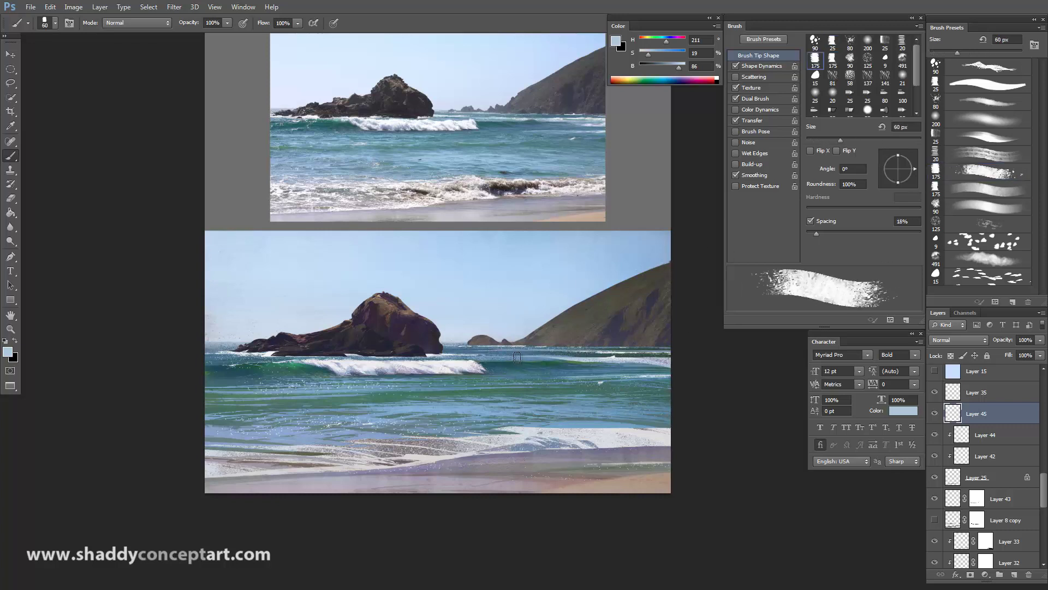
{"action": "key", "text": "bracketleft"}
{"action": "key", "text": "bracketleft"}
{"action": "key", "text": "bracketleft"}
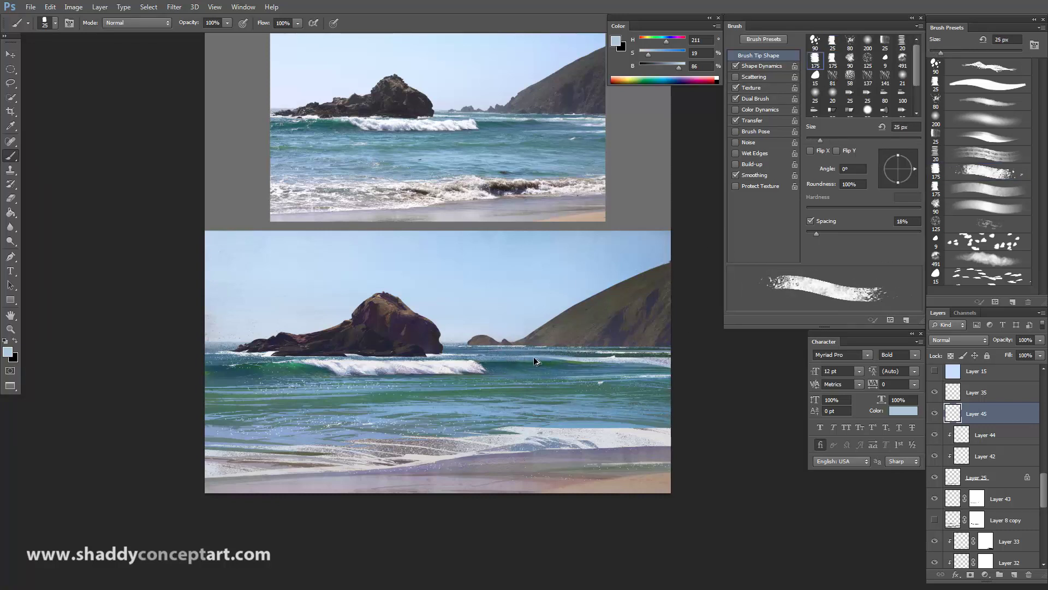
{"action": "key", "text": "ctrl+minus"}
{"action": "key", "text": "bracketright"}
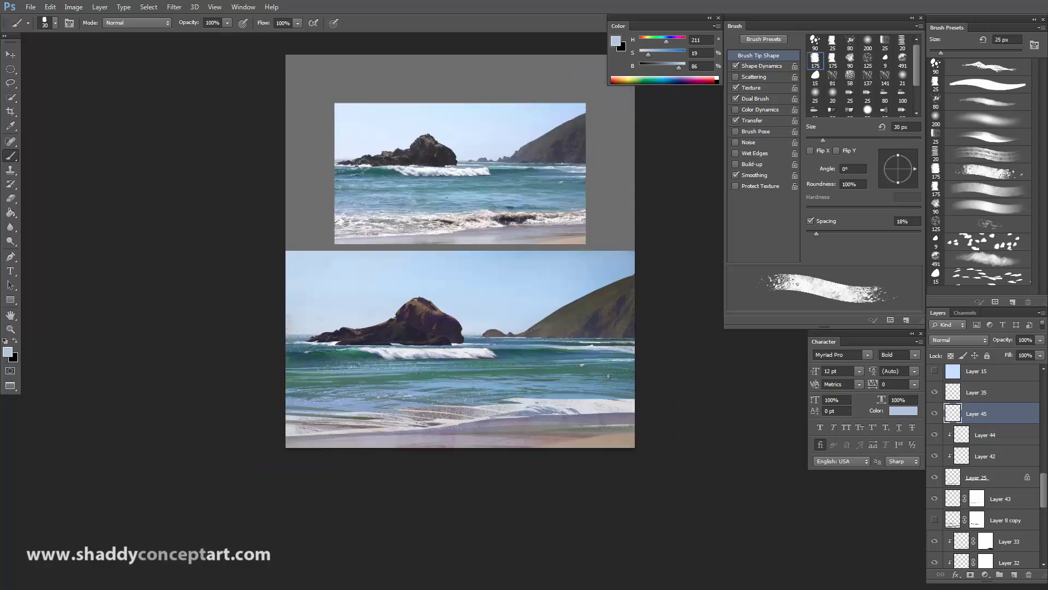
{"action": "key", "text": "bracketleft"}
{"action": "key", "text": "bracketleft"}
{"action": "key", "text": "bracketleft"}
{"action": "key", "text": "bracketleft"}
{"action": "key", "text": "bracketleft"}
{"action": "key", "text": "bracketleft"}
{"action": "key", "text": "bracketleft"}
{"action": "key", "text": "bracketleft"}
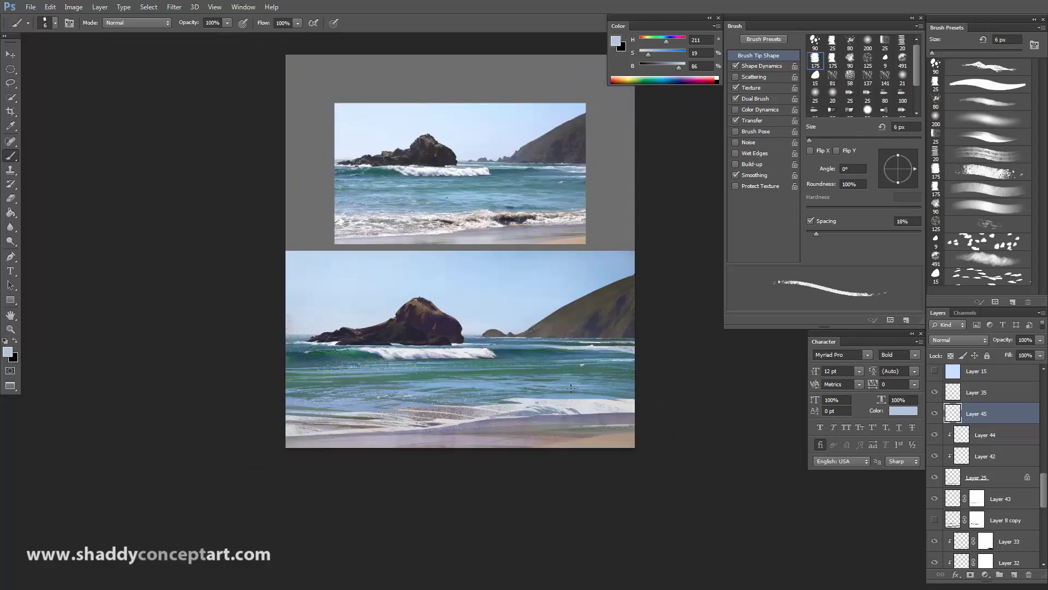
Sample pale greys from the shore foam and brush them over the foam's edge at 9 and 7 px.
{"action": "key", "text": "bracketleft"}
{"action": "key", "text": "bracketright"}
{"action": "key", "text": "bracketright"}
{"action": "key", "text": "bracketright"}
{"action": "key", "text": "bracketright"}
{"action": "left_click", "coordinate": [354, 414], "text": "alt"}
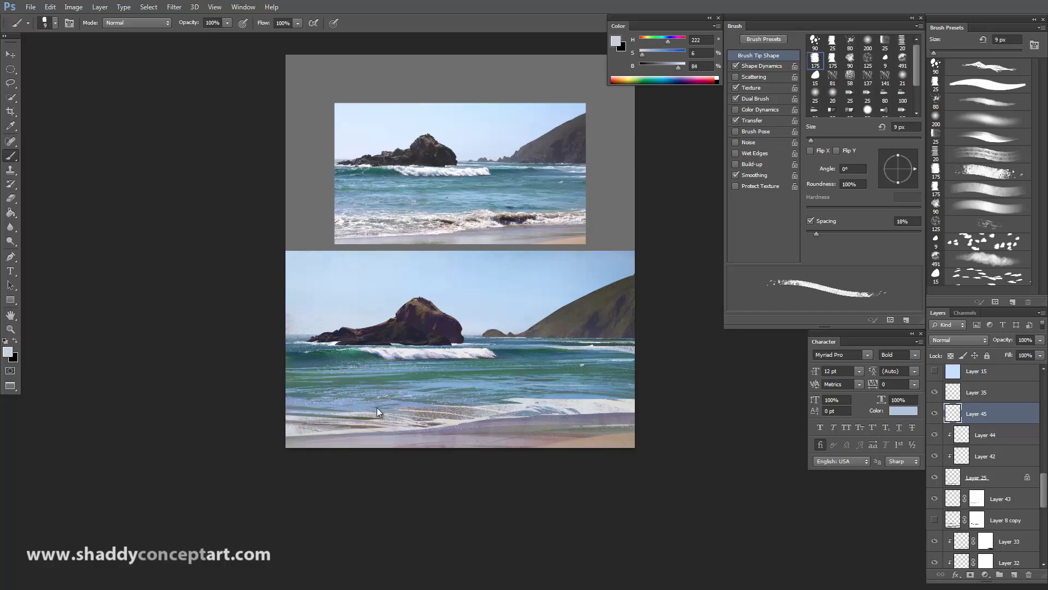
{"action": "key", "text": "bracketleft"}
{"action": "key", "text": "bracketleft"}
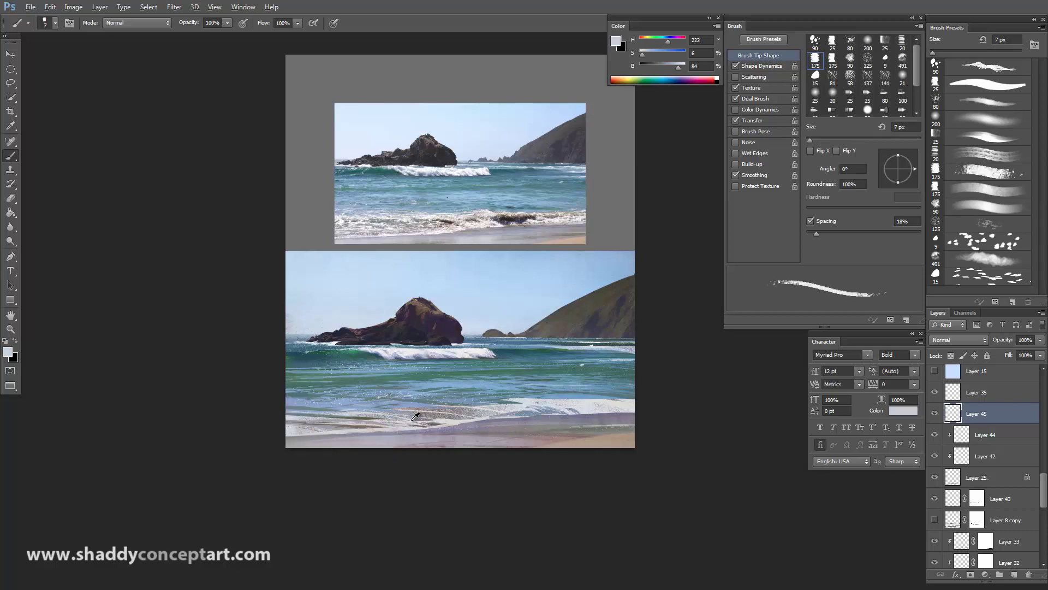
{"action": "left_click", "coordinate": [447, 418], "text": "alt"}
Compare the painting with Layer 45 hidden and shown, add a mask to that layer, and choose the flat textured 90 px preset.
{"action": "left_click", "coordinate": [961, 71]}
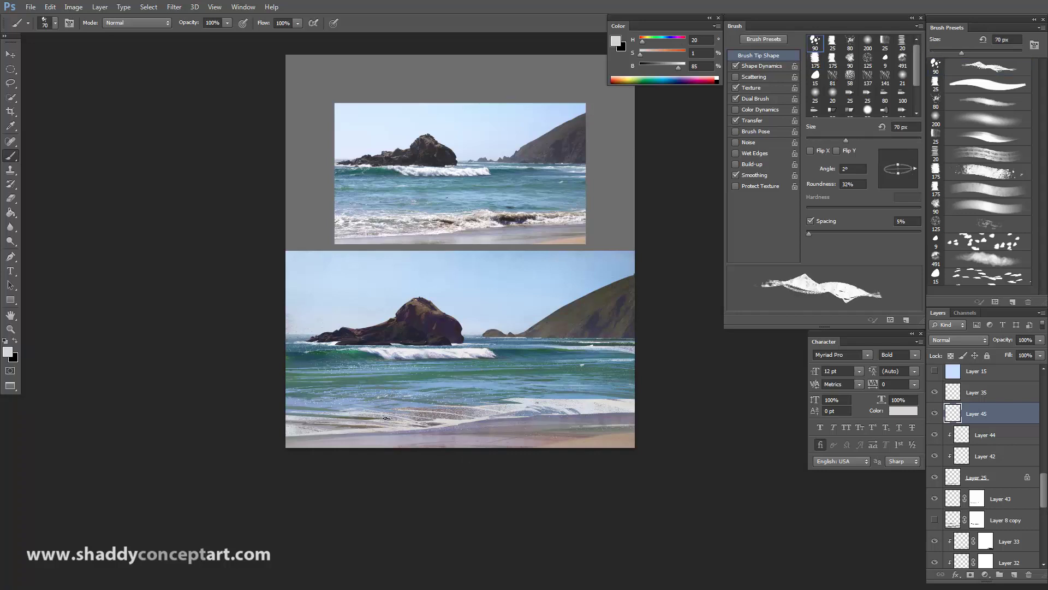
{"action": "left_click", "coordinate": [934, 415]}
{"action": "left_click", "coordinate": [935, 415]}
{"action": "left_click", "coordinate": [970, 574]}
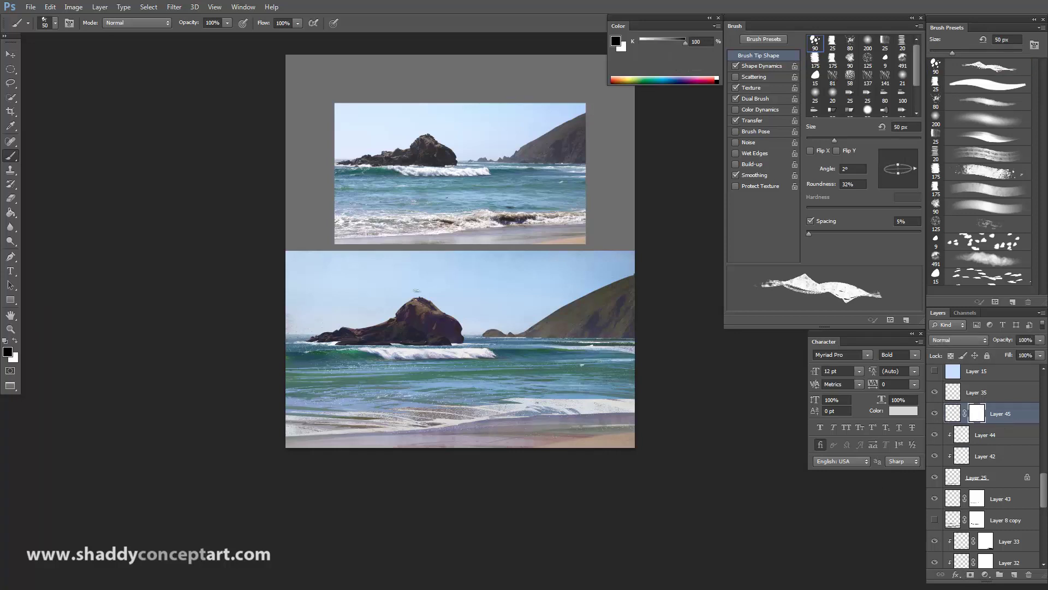
{"action": "left_click", "coordinate": [965, 67]}
Paint black on Layer 45's mask at 80 and 30 px to hide specks in the water above the shore foam.
{"action": "key", "text": "bracketleft"}
{"action": "key", "text": "bracketleft"}
{"action": "key", "text": "bracketleft"}
{"action": "key", "text": "bracketleft"}
{"action": "key", "text": "bracketleft"}
{"action": "key", "text": "ctrl+plus"}
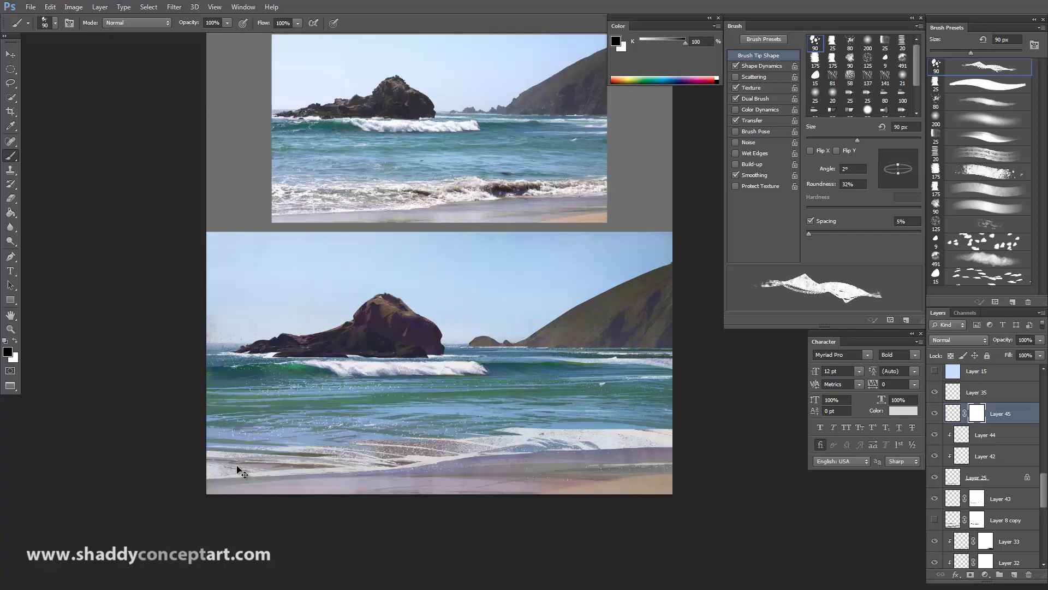
{"action": "key", "text": "bracketleft"}
{"action": "key", "text": "bracketleft"}
{"action": "key", "text": "bracketleft"}
{"action": "key", "text": "bracketleft"}
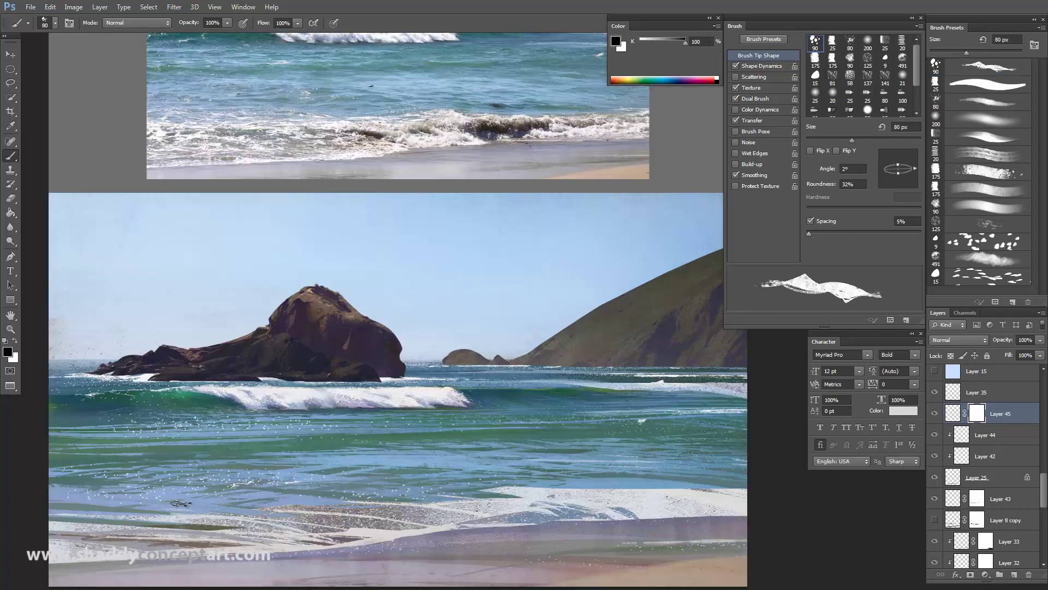
Thin out the remaining mid-water specks on Layer 45's mask with finer black strokes at 15 and 25 px.
{"action": "key", "text": "bracketleft"}
{"action": "key", "text": "bracketleft"}
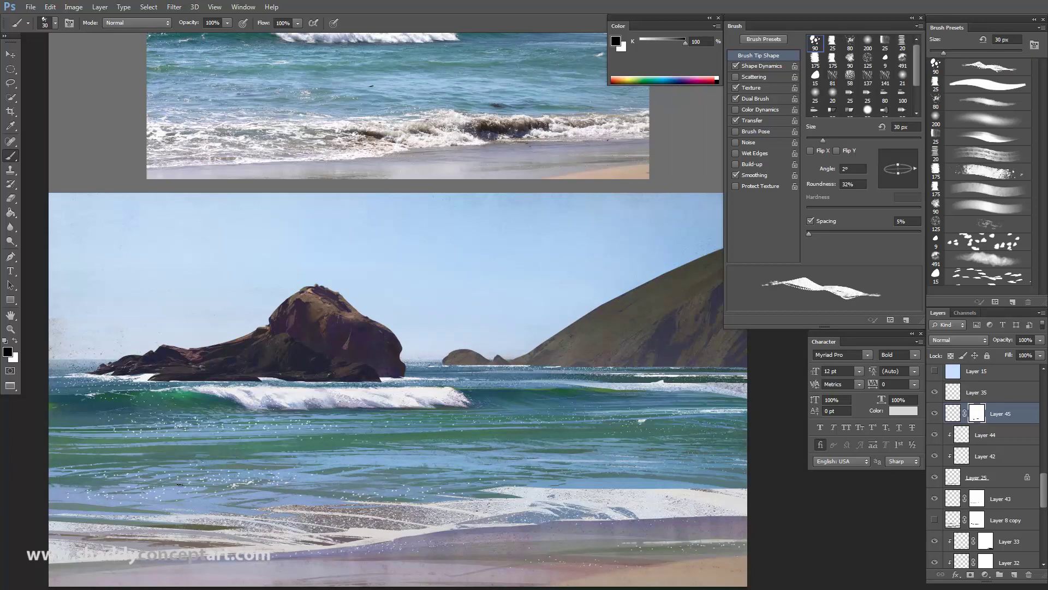
{"action": "key", "text": "bracketleft"}
{"action": "key", "text": "bracketleft"}
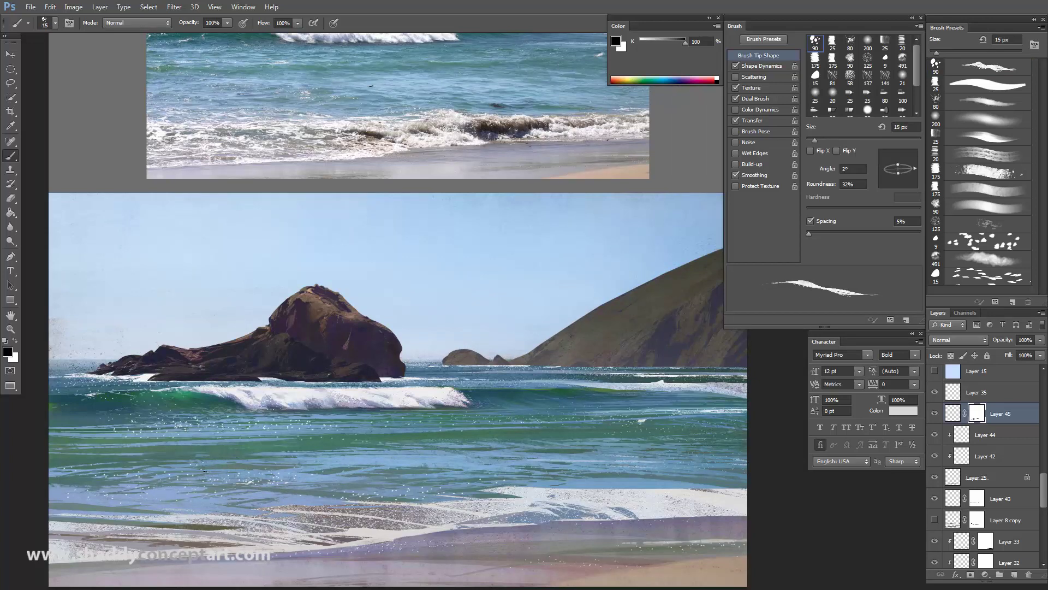
{"action": "key", "text": "bracketleft"}
{"action": "key", "text": "bracketright"}
{"action": "key", "text": "bracketright"}
{"action": "key", "text": "bracketright"}
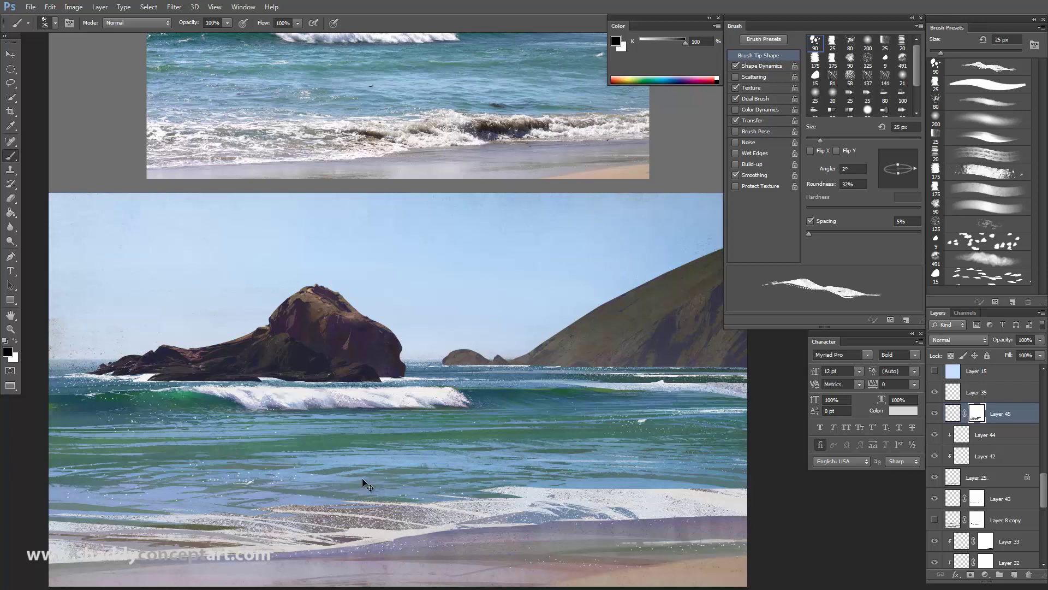
Mask out more specks across the water around the breaking wave at 20 and 10 px.
{"action": "key", "text": "ctrl+minus"}
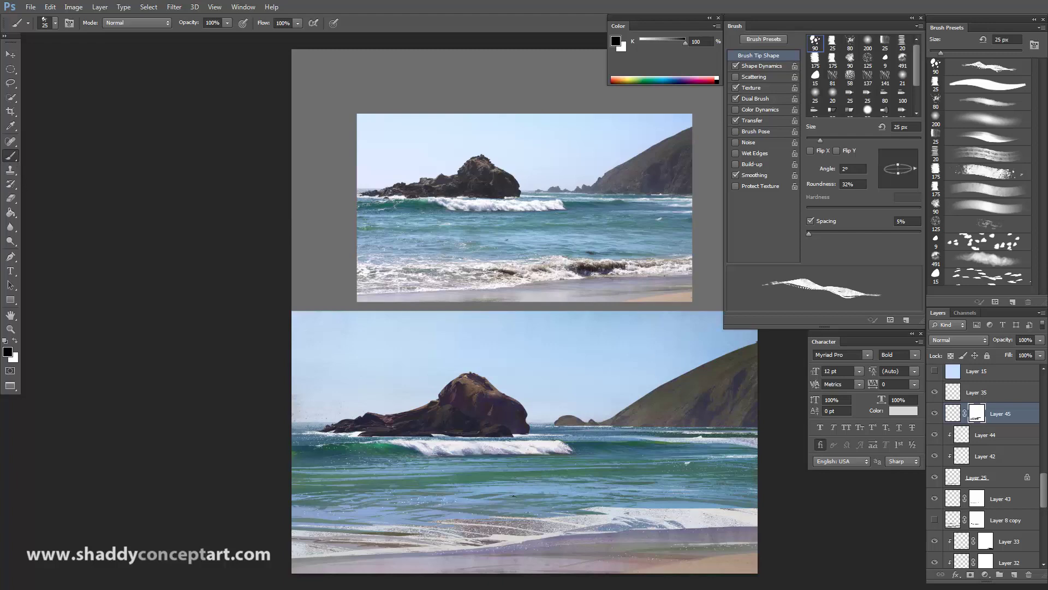
{"action": "key", "text": "bracketleft"}
{"action": "key", "text": "ctrl+plus"}
{"action": "key", "text": "ctrl+plus"}
{"action": "left_click_drag", "start_coordinate": [555, 421], "coordinate": [303, 430]}
{"action": "key", "text": "ctrl+minus"}
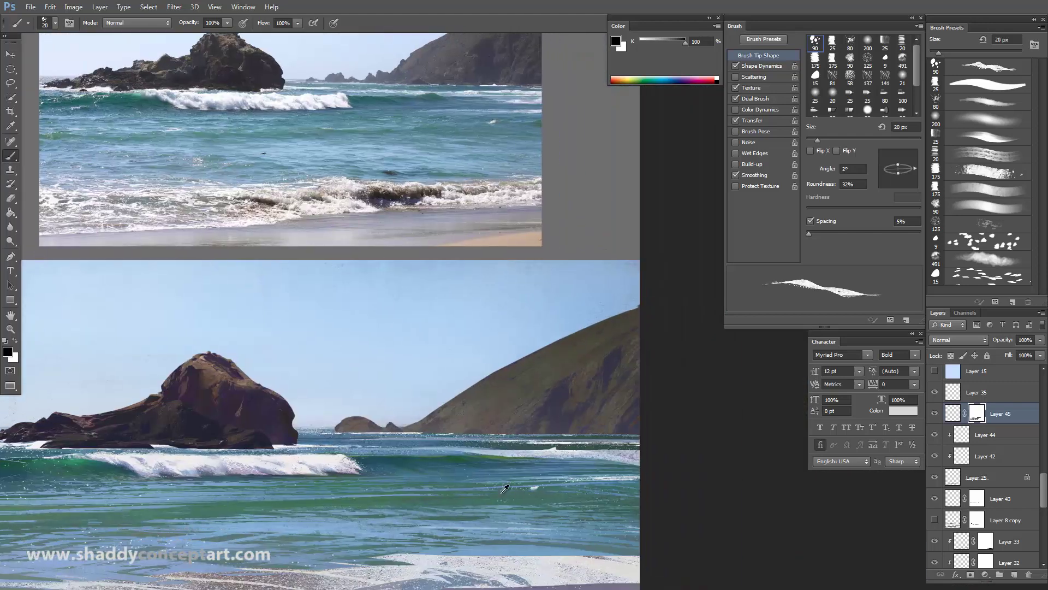
{"action": "key", "text": "ctrl+minus"}
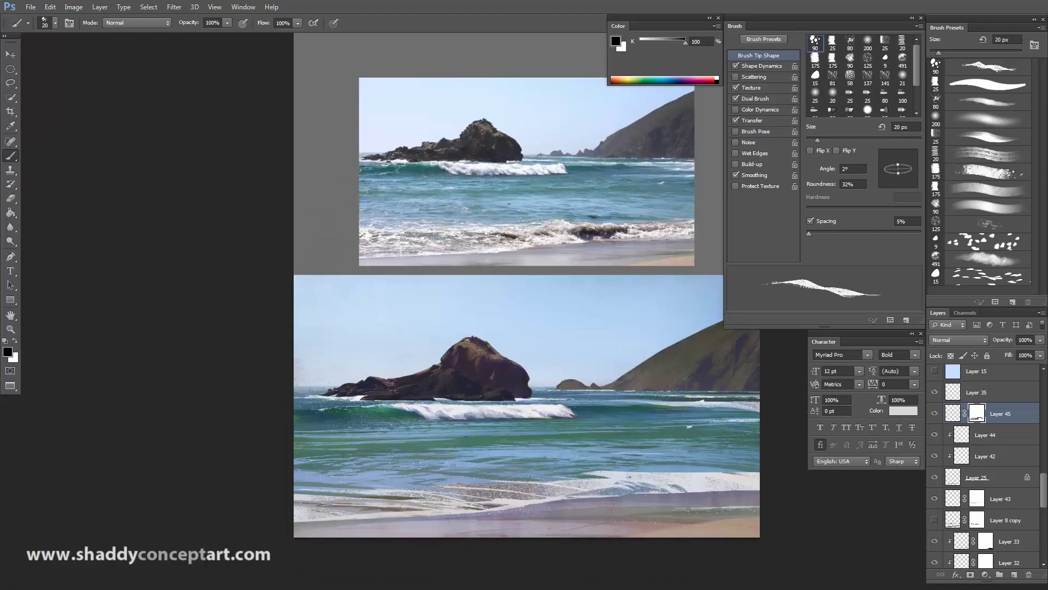
{"action": "key", "text": "bracketleft"}
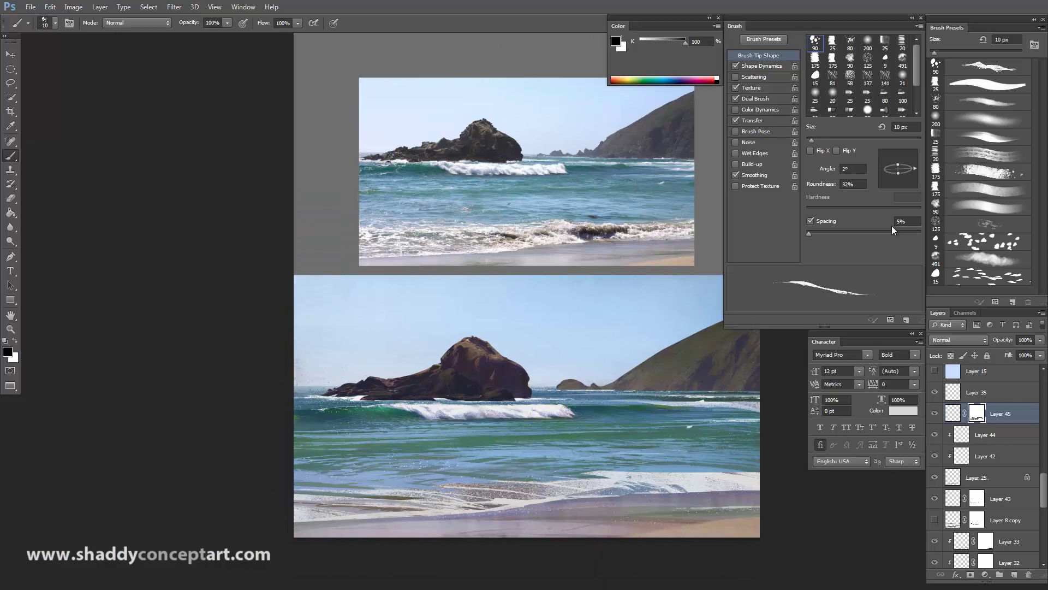
Touch up Layer 45's mask with the grainy 175 px preset, using black at 40 px and white at 50 and 35 px.
{"action": "left_click", "coordinate": [988, 172]}
{"action": "key", "text": "bracketleft"}
{"action": "key", "text": "bracketleft"}
{"action": "key", "text": "bracketleft"}
{"action": "key", "text": "bracketleft"}
{"action": "key", "text": "bracketleft"}
{"action": "key", "text": "bracketleft"}
{"action": "key", "text": "bracketleft"}
{"action": "key", "text": "bracketleft"}
{"action": "key", "text": "bracketleft"}
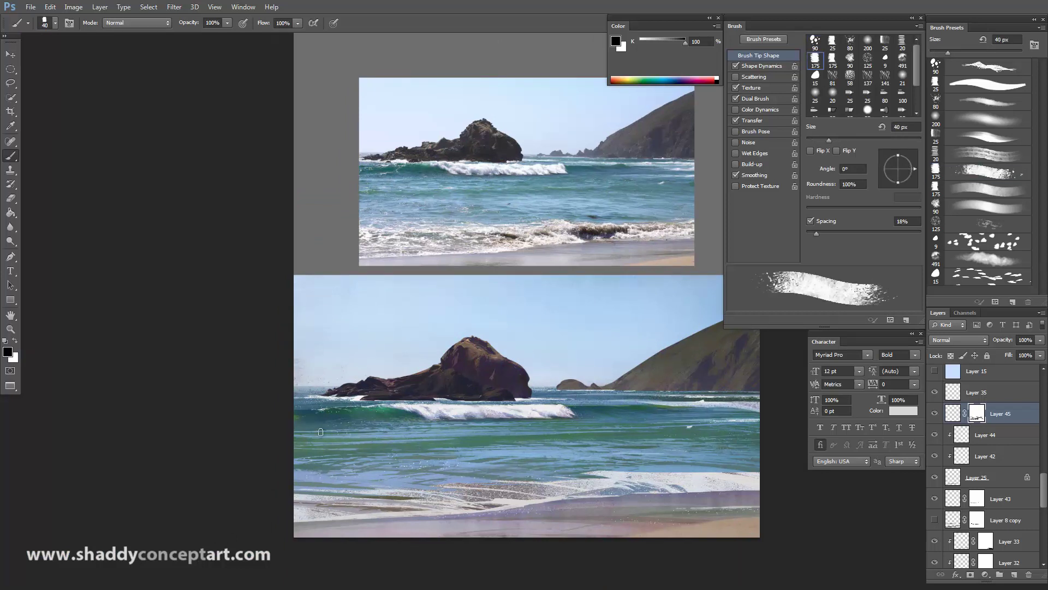
{"action": "key", "text": "bracketright"}
{"action": "key", "text": "x"}
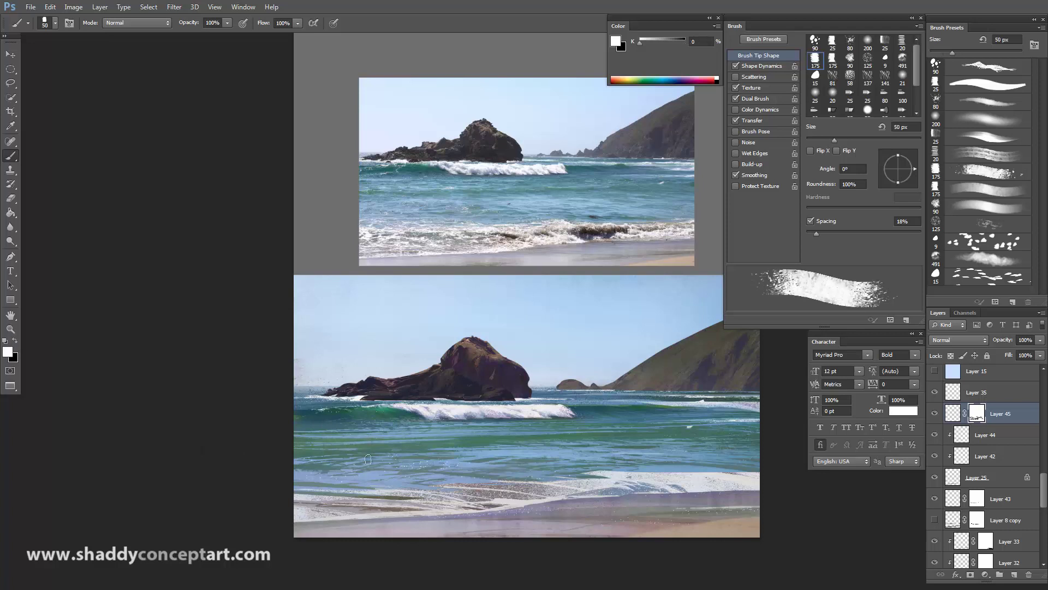
{"action": "key", "text": "bracketleft"}
{"action": "key", "text": "bracketleft"}
{"action": "key", "text": "bracketleft"}
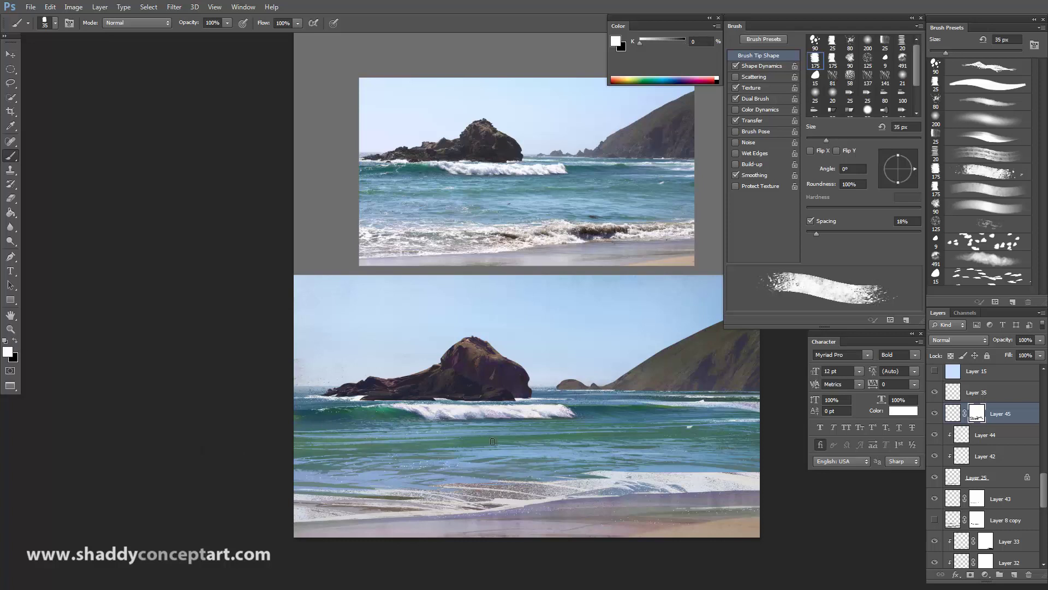
Create a new layer and merge it with the masked Layer 45.
{"action": "left_click", "coordinate": [1015, 575]}
{"action": "left_click", "coordinate": [1001, 435], "text": "ctrl"}
{"action": "key", "text": "ctrl+e"}
{"action": "left_click_drag", "start_coordinate": [373, 435], "coordinate": [495, 435]}
{"action": "key", "text": "bracketright"}
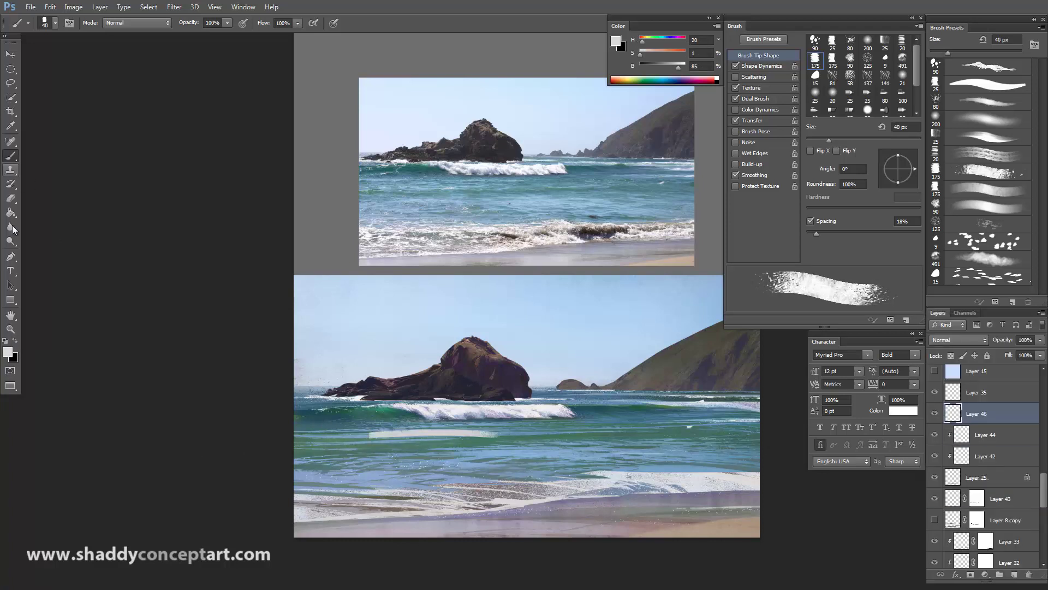
{"action": "key", "text": "ctrl+z"}
{"action": "key", "text": "e"}
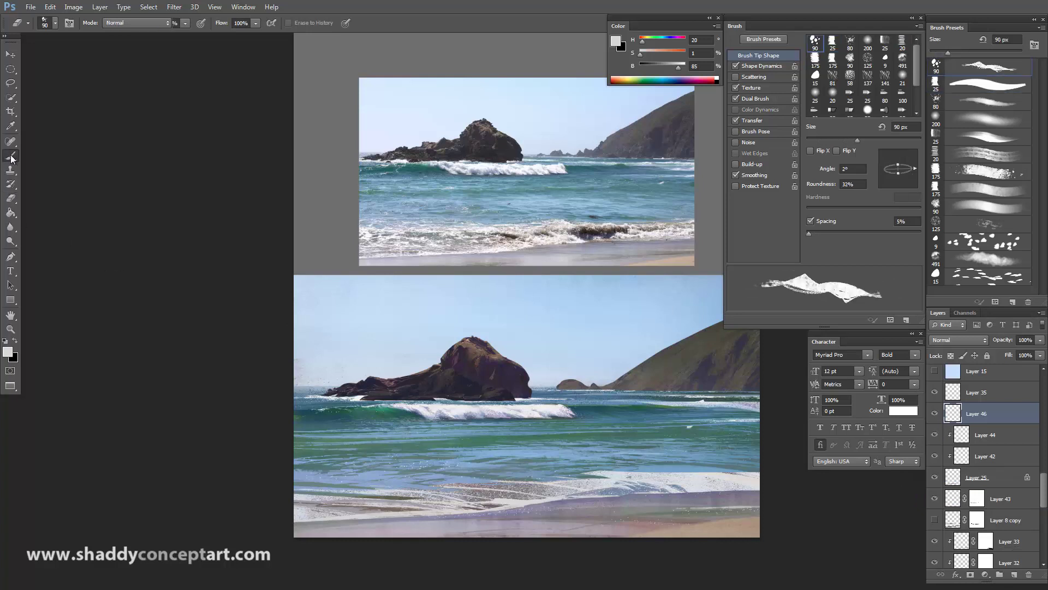
Sample near-white from the breaking wave and paint small whitecaps in front of it with the flat textured brush at 35 and 20 px.
{"action": "left_click", "coordinate": [11, 157]}
{"action": "left_click", "coordinate": [472, 407], "text": "alt"}
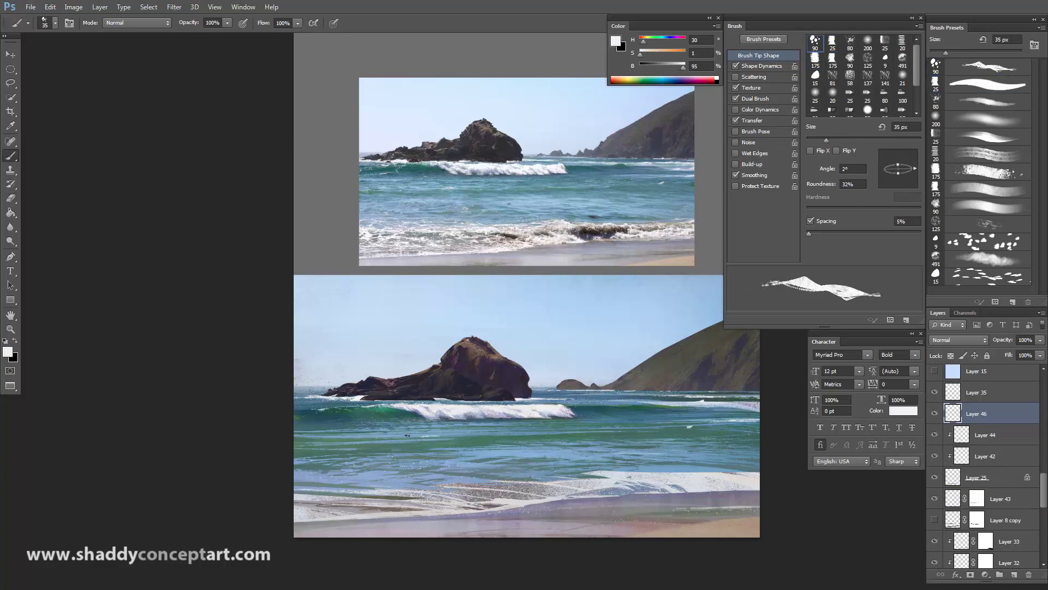
{"action": "key", "text": "bracketleft"}
{"action": "key", "text": "bracketleft"}
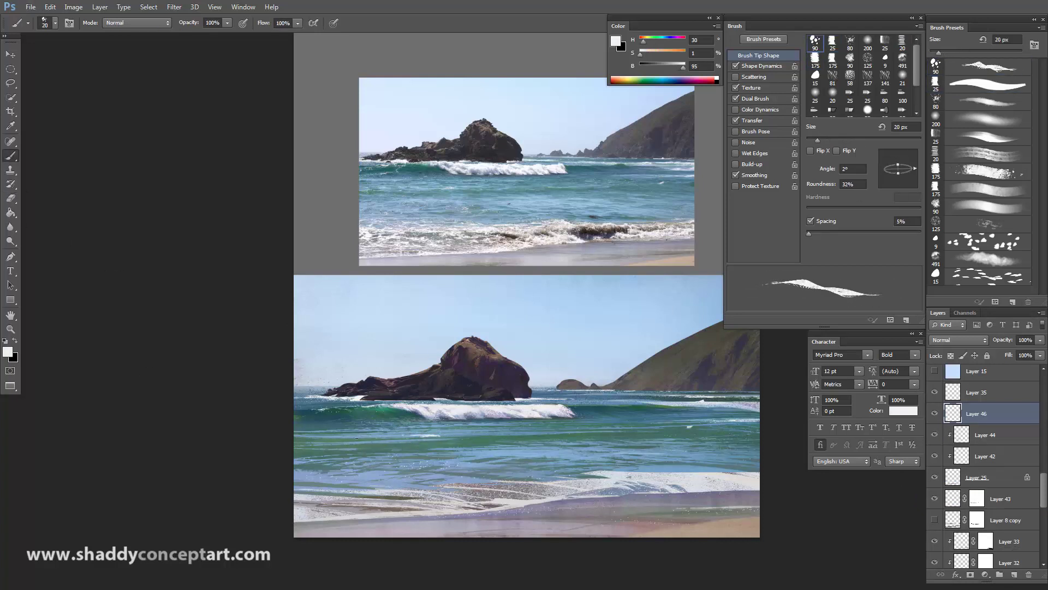
{"action": "key", "text": "bracketleft"}
{"action": "key", "text": "bracketright"}
{"action": "key", "text": "ctrl+minus"}
{"action": "key", "text": "ctrl+minus"}
{"action": "key", "text": "ctrl+plus"}
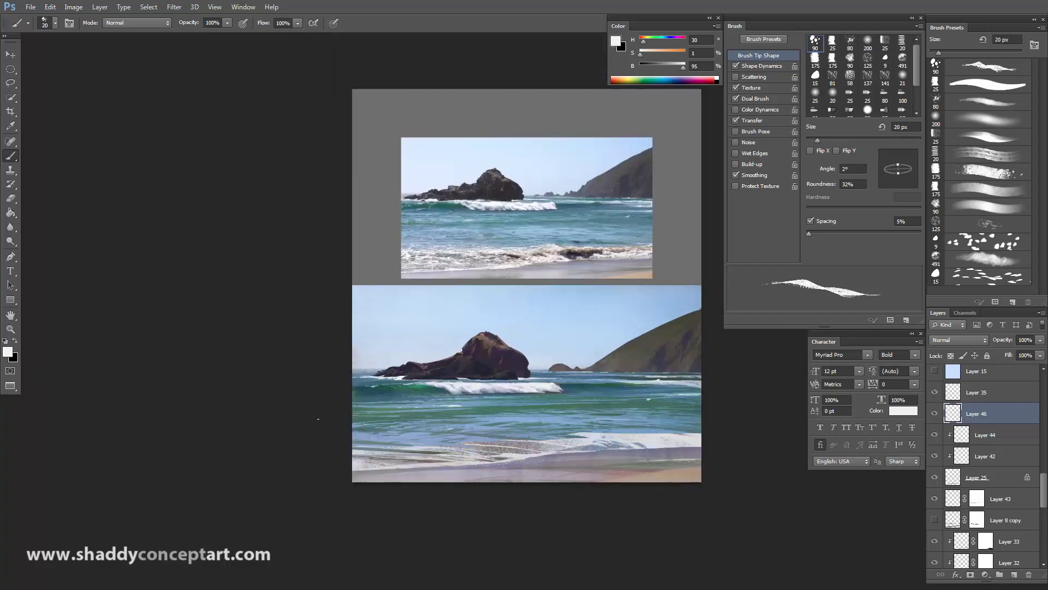
{"action": "key", "text": "bracketleft"}
Soften the new whitecaps with the textured eraser at 80 px and check the painting at a smaller scale.
{"action": "key", "text": "e"}
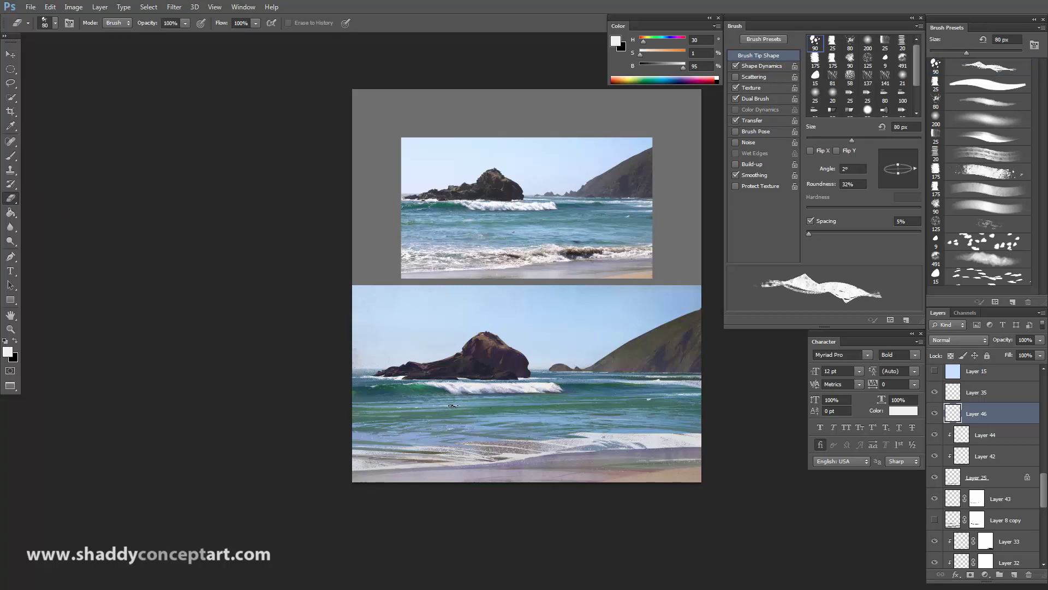
{"action": "key", "text": "ctrl+minus"}
{"action": "key", "text": "ctrl+minus"}
{"action": "key", "text": "ctrl+plus"}
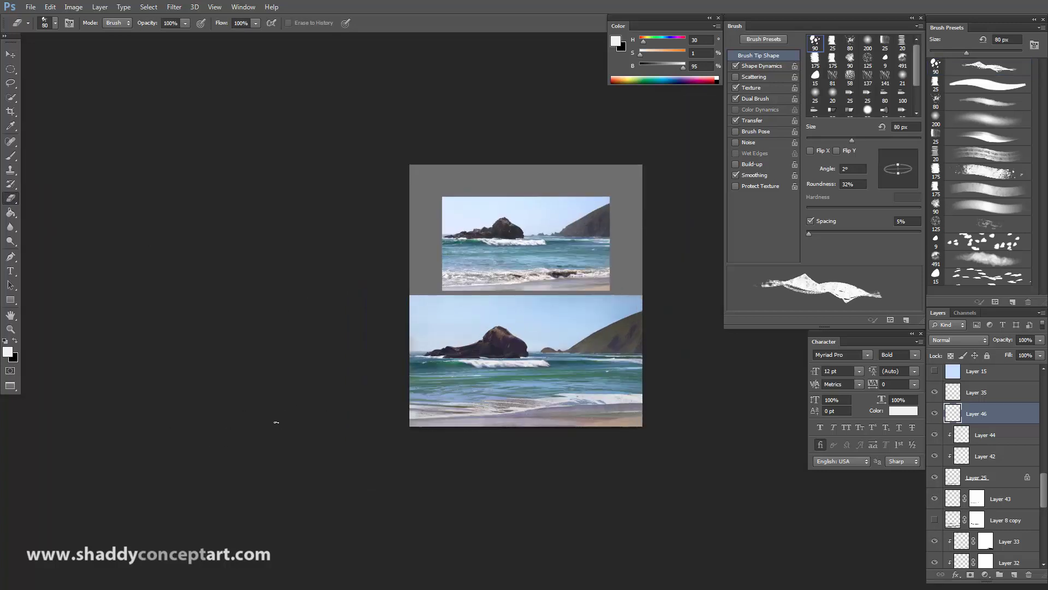
Brush near-white streaks into the shore foam at 25 and 35 px.
{"action": "key", "text": "b"}
{"action": "key", "text": "ctrl+plus"}
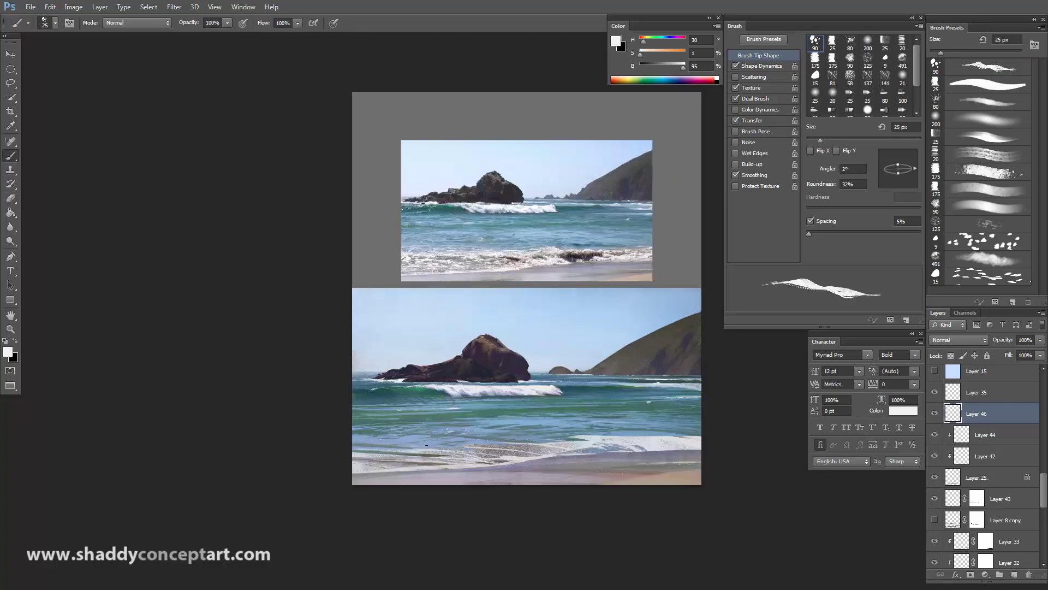
{"action": "key", "text": "bracketleft"}
{"action": "key", "text": "bracketright"}
{"action": "key", "text": "bracketright"}
{"action": "key", "text": "bracketright"}
{"action": "left_click_drag", "start_coordinate": [440, 449], "coordinate": [460, 452]}
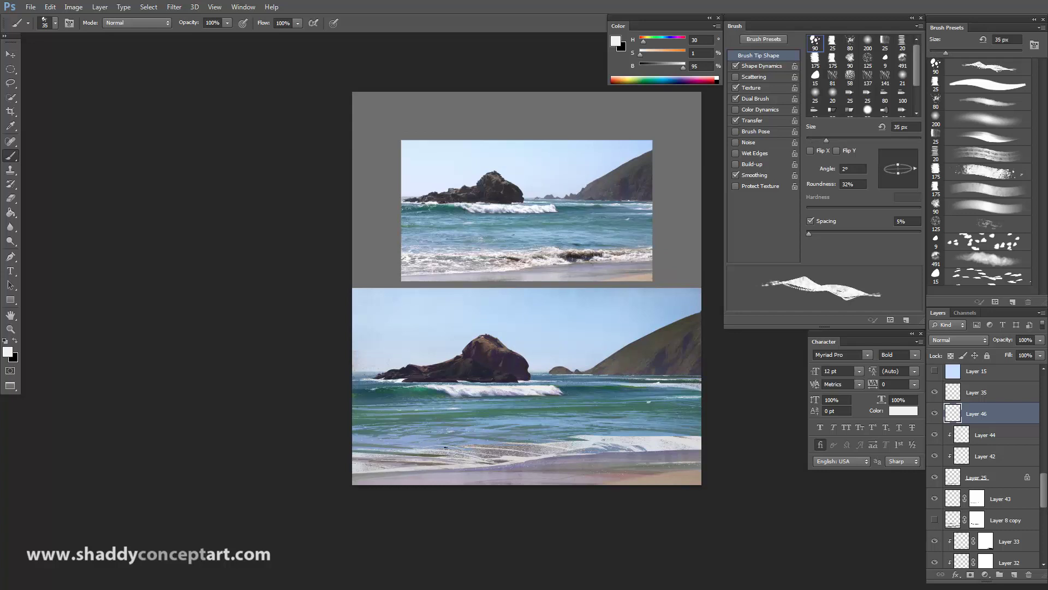
Extend the near-white foam streaks along the lower shoreline at 25, 20 and 30 px.
{"action": "key", "text": "bracketleft"}
{"action": "key", "text": "bracketleft"}
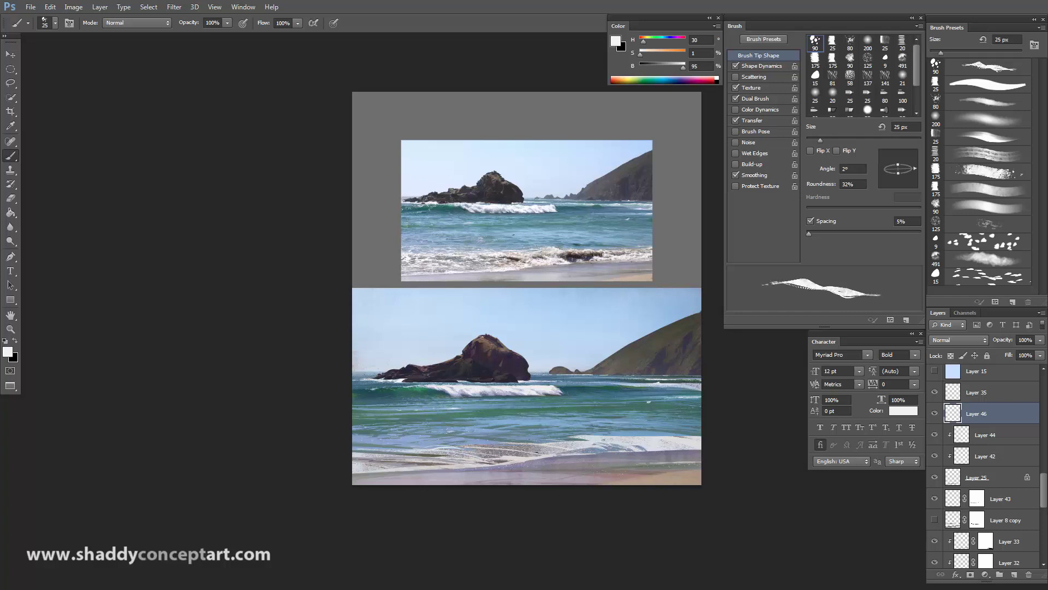
{"action": "key", "text": "bracketleft"}
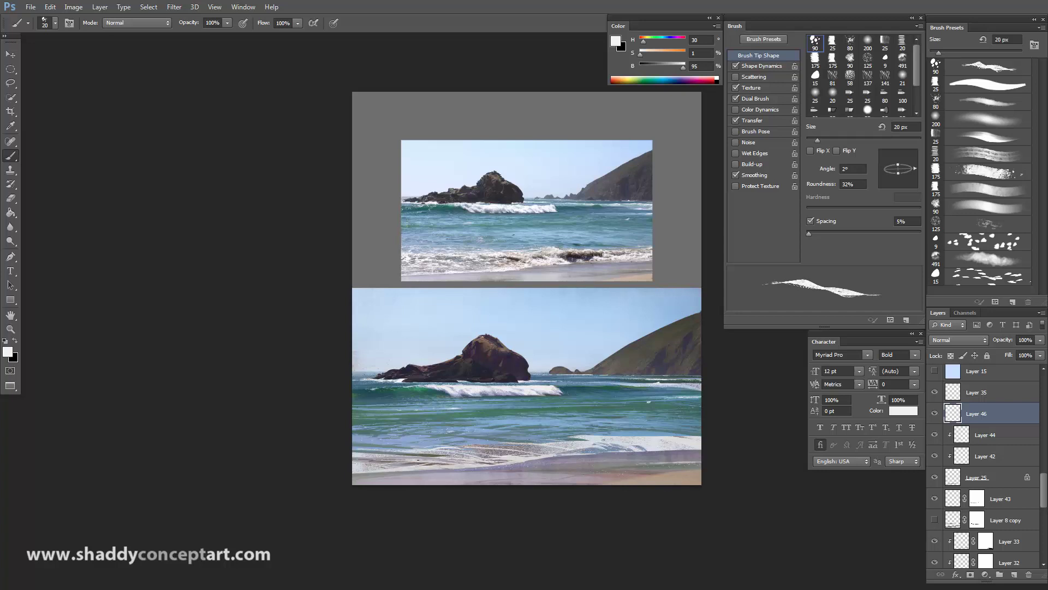
{"action": "key", "text": "bracketright"}
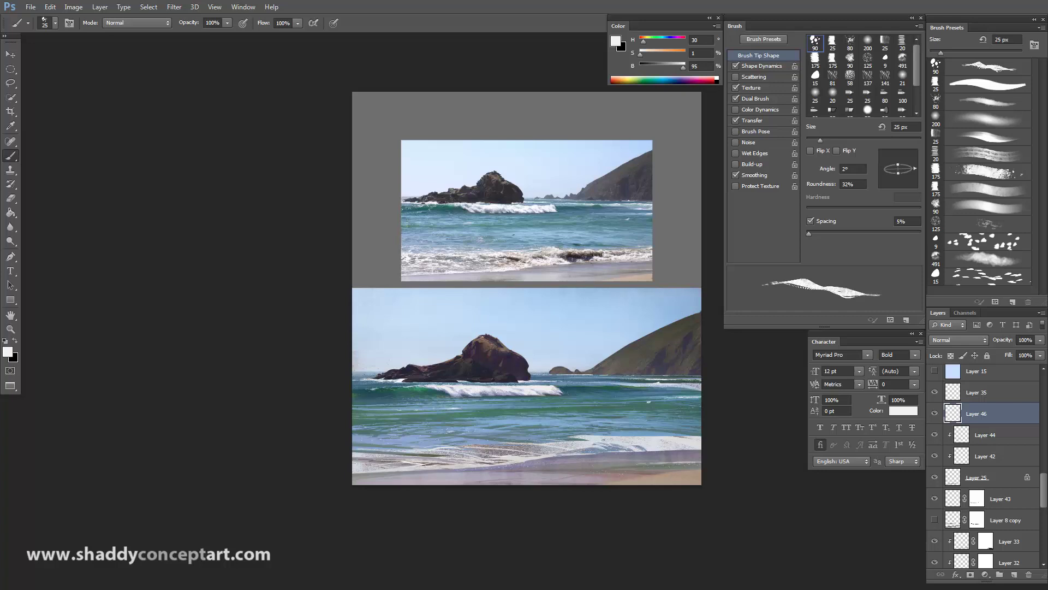
{"action": "left_click_drag", "start_coordinate": [402, 469], "coordinate": [428, 466]}
{"action": "key", "text": "bracketright"}
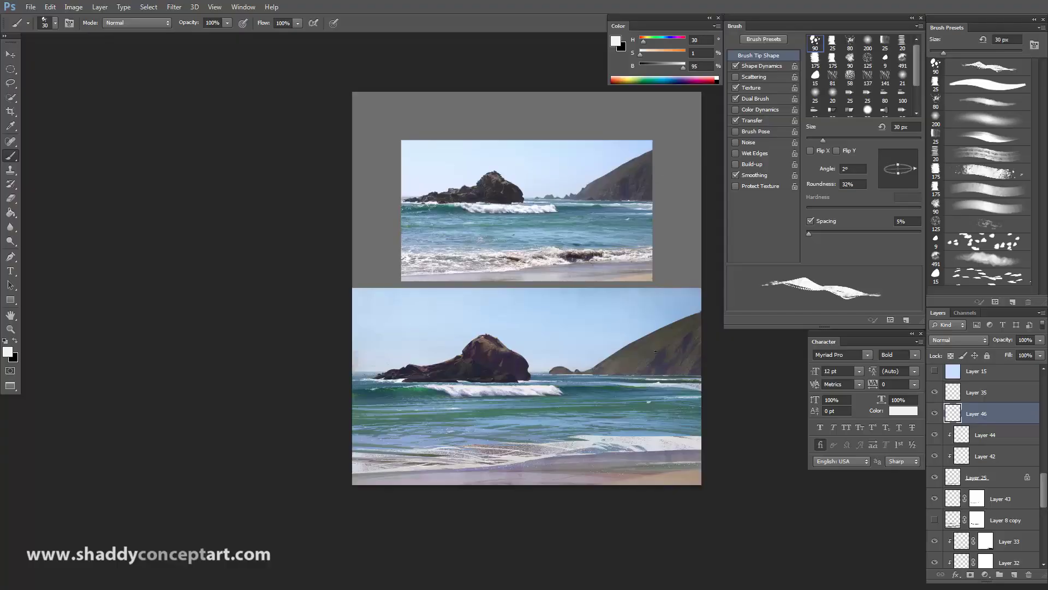
{"action": "left_click", "coordinate": [988, 172]}
{"action": "left_click_drag", "start_coordinate": [462, 454], "coordinate": [422, 456]}
{"action": "key", "text": "ctrl+z"}
{"action": "key", "text": "bracketleft"}
{"action": "key", "text": "bracketleft"}
{"action": "key", "text": "bracketleft"}
{"action": "key", "text": "bracketleft"}
{"action": "key", "text": "ctrl+minus"}
{"action": "key", "text": "ctrl+plus"}
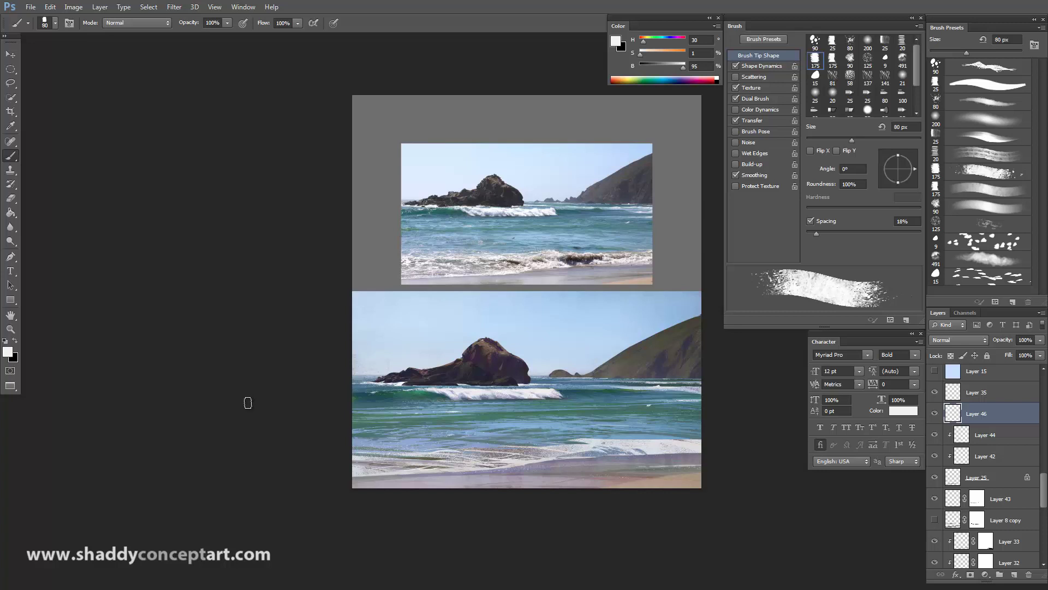
{"action": "key", "text": "bracketleft"}
Break up the new shore foam with the textured eraser, starting at 90 px and using smaller sizes.
{"action": "left_click", "coordinate": [10, 198]}
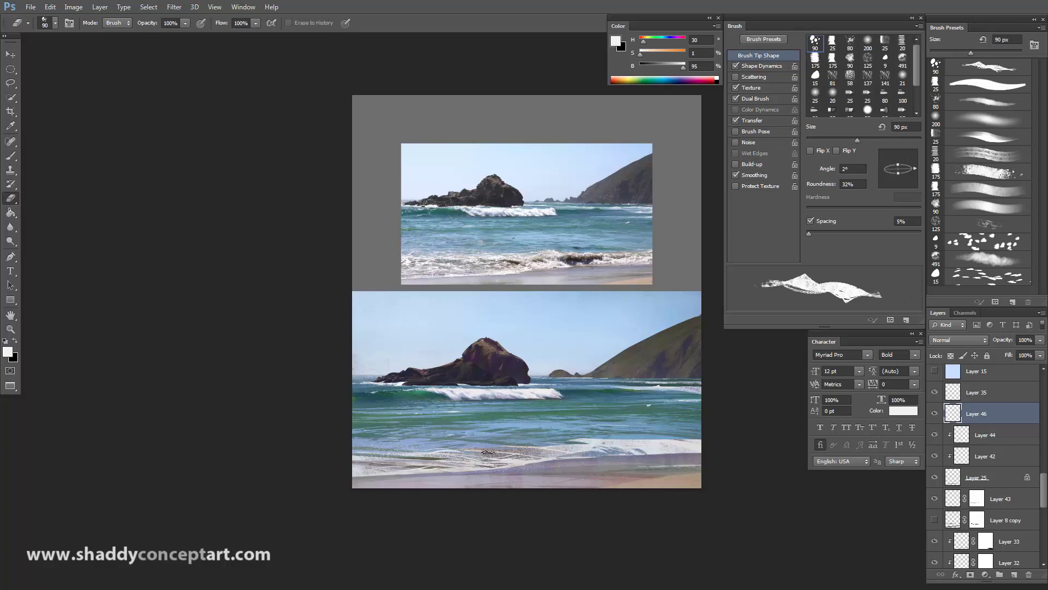
{"action": "key", "text": "bracketleft"}
{"action": "key", "text": "bracketleft"}
{"action": "key", "text": "bracketleft"}
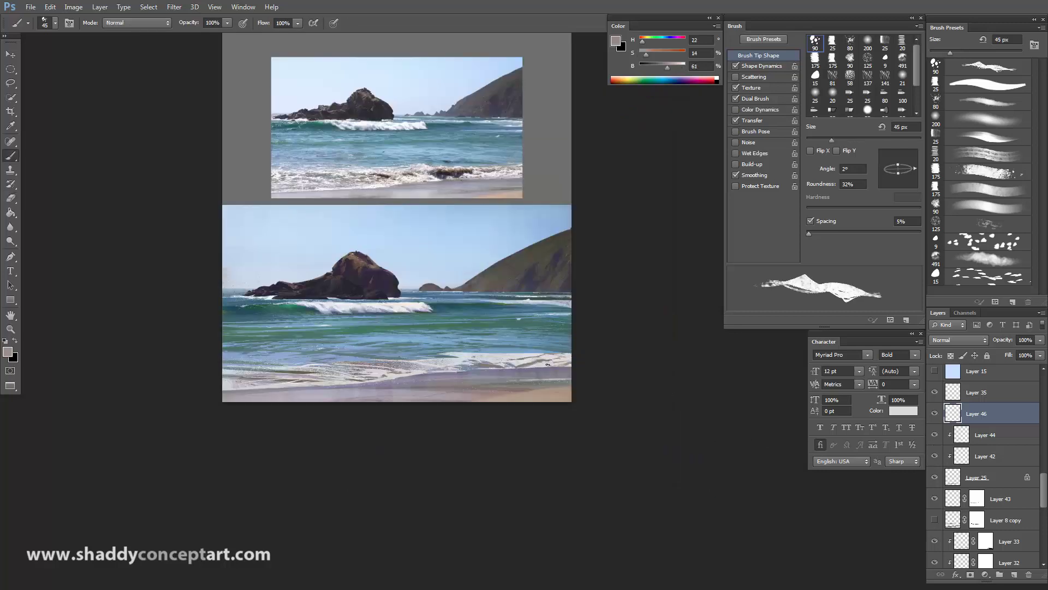
Sample a greyish brown and brush it into the shore foam's upper edge with the grainy 175 px preset at 40, 35 and 25 px.
{"action": "left_click", "coordinate": [549, 367], "text": "alt"}
{"action": "left_click", "coordinate": [969, 171]}
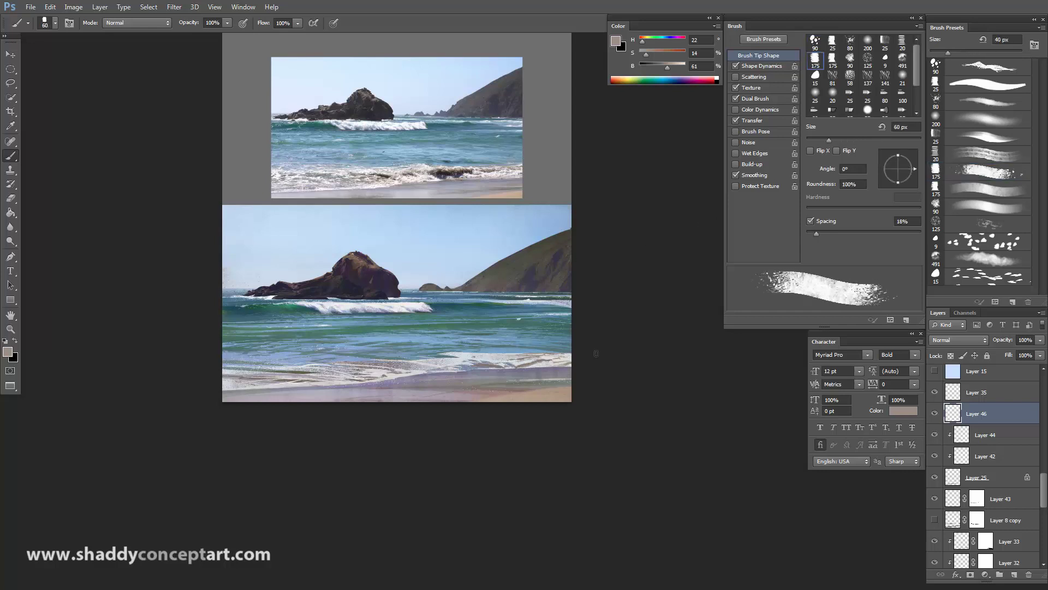
{"action": "left_click_drag", "start_coordinate": [493, 356], "coordinate": [561, 353]}
{"action": "key", "text": "bracketleft"}
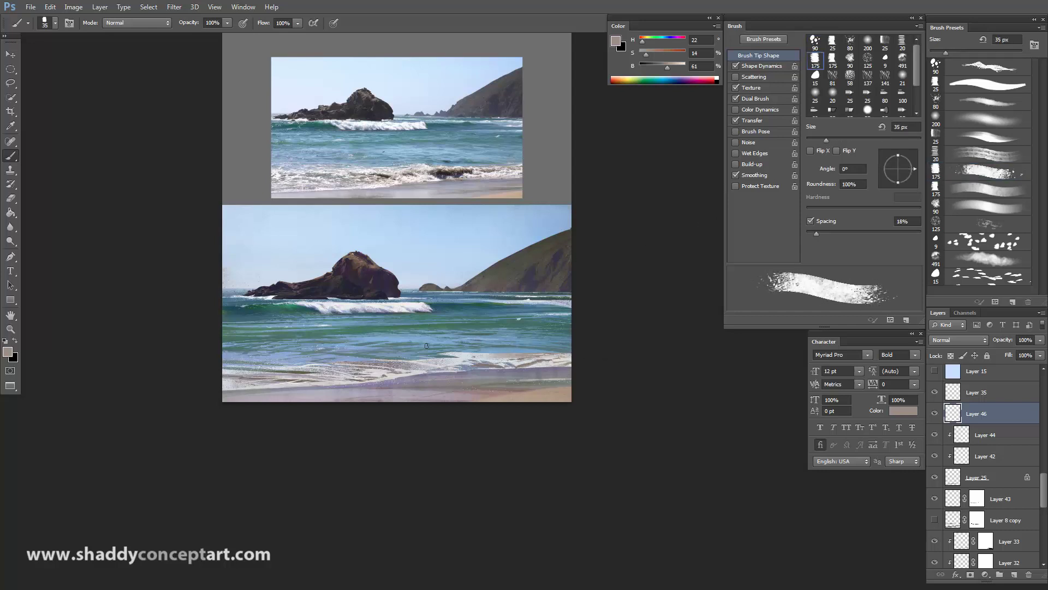
{"action": "left_click_drag", "start_coordinate": [447, 356], "coordinate": [488, 357]}
{"action": "key", "text": "bracketleft"}
{"action": "key", "text": "bracketleft"}
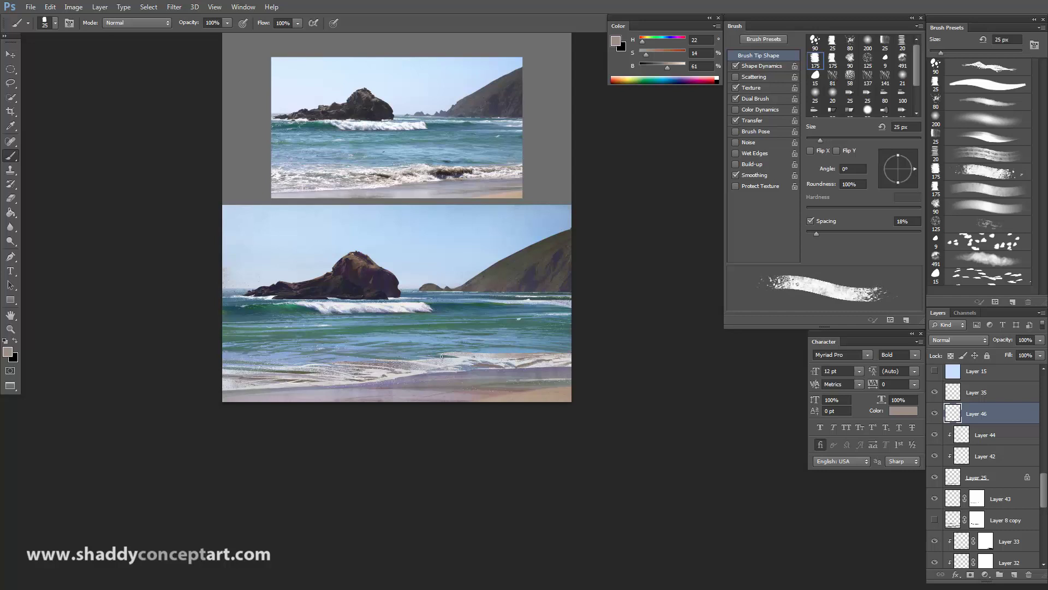
Sample light blues from the water and brush them above the shore foam with the grainy preset at 30, 25 and 10 px.
{"action": "left_click", "coordinate": [460, 349], "text": "alt"}
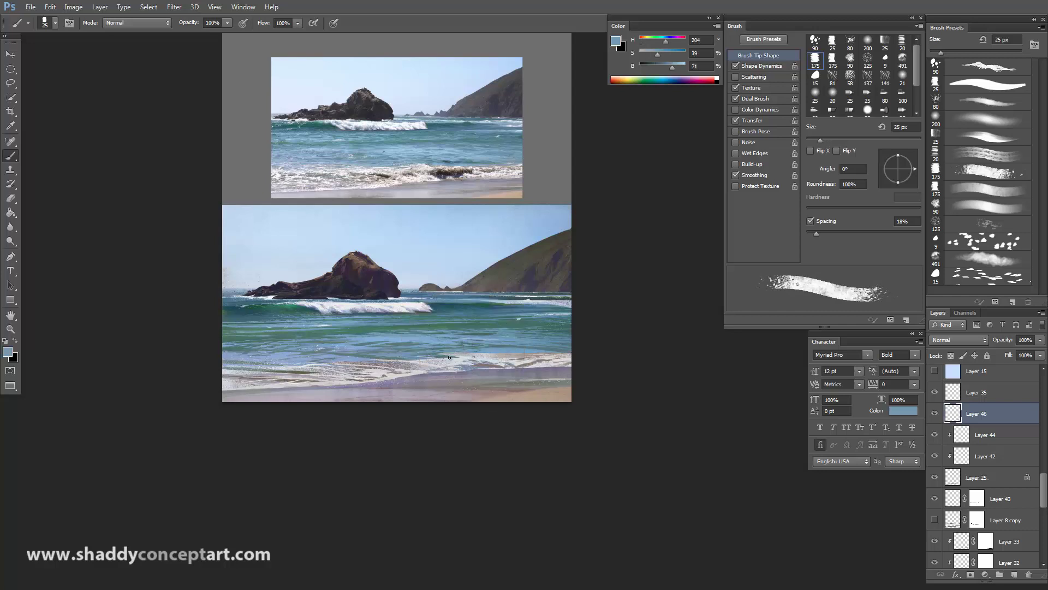
{"action": "key", "text": "bracketright"}
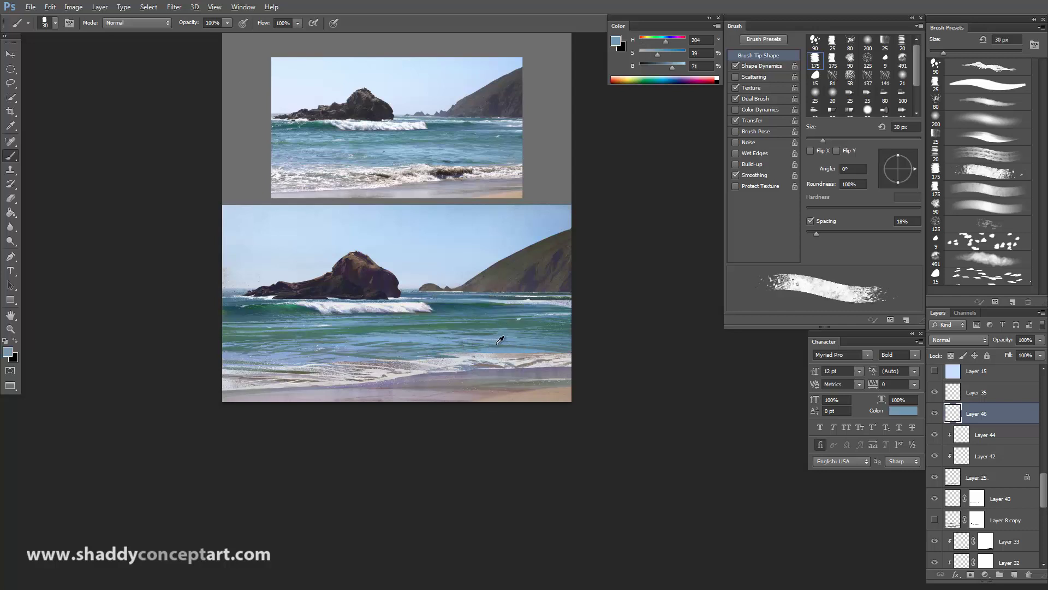
{"action": "left_click", "coordinate": [499, 341], "text": "alt"}
{"action": "key", "text": "bracketleft"}
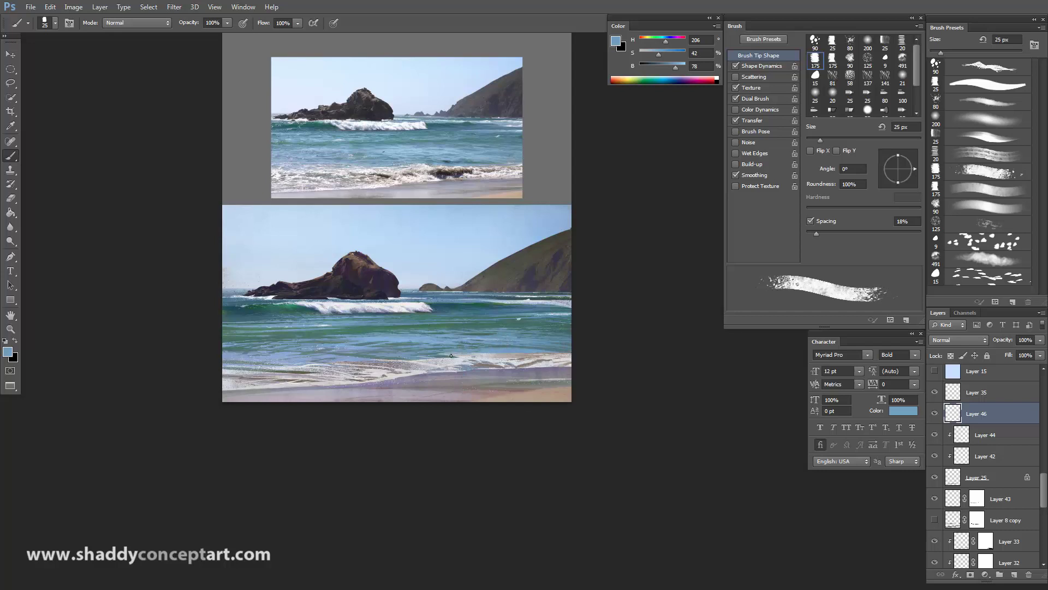
{"action": "key", "text": "bracketleft"}
{"action": "key", "text": "bracketleft"}
{"action": "key", "text": "bracketleft"}
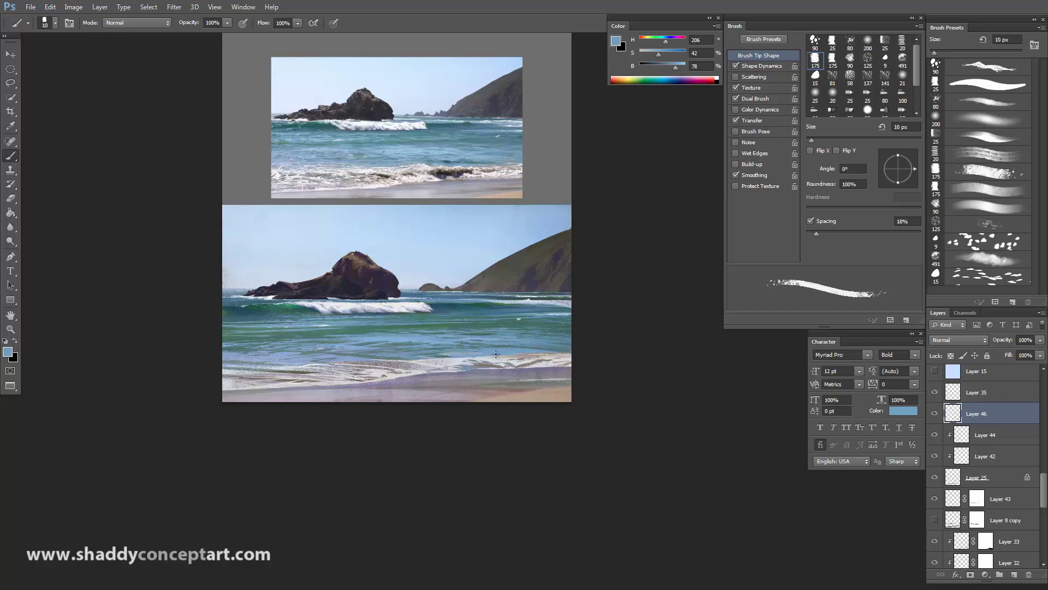
Sample a greyish teal and brush it along the water just above the shore foam at 20 px.
{"action": "left_click", "coordinate": [444, 352], "text": "alt"}
{"action": "key", "text": "bracketright"}
{"action": "key", "text": "bracketright"}
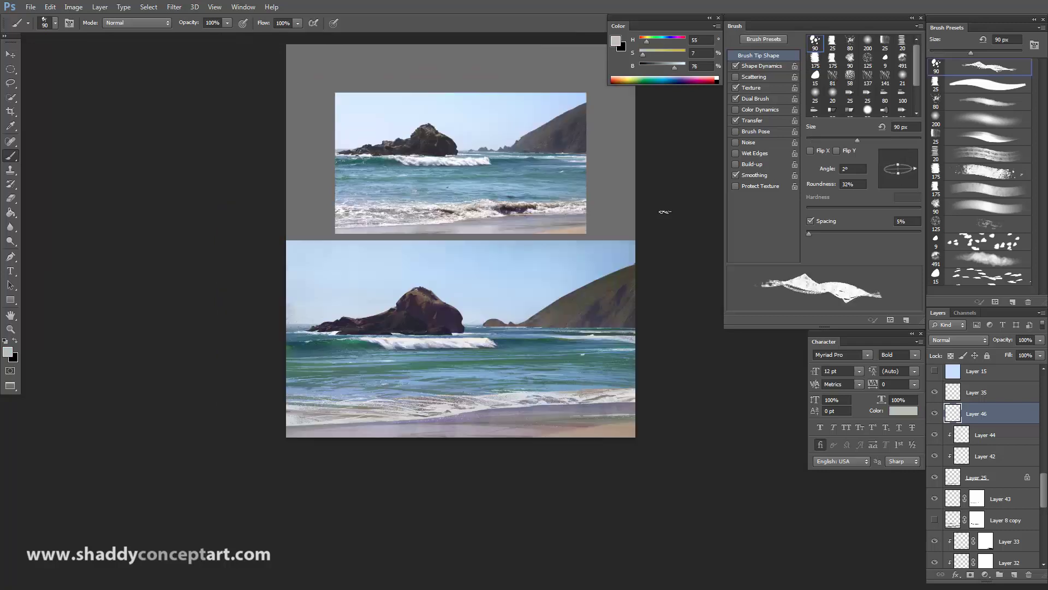
Sample a dark greyish brown and blend the shore foam with the Mixer Brush, using the streaky 20 px preset at 35 px.
{"action": "left_click", "coordinate": [549, 380], "text": "alt"}
{"action": "key", "text": "ctrl+minus"}
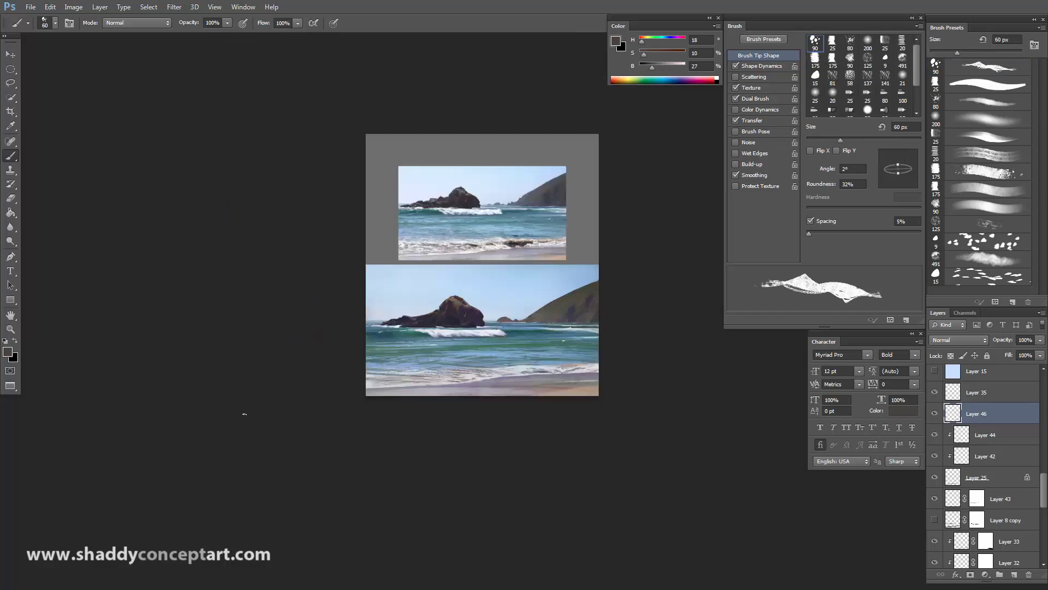
{"action": "key", "text": "ctrl+plus"}
{"action": "left_click", "coordinate": [978, 155]}
{"action": "key", "text": "shift+b"}
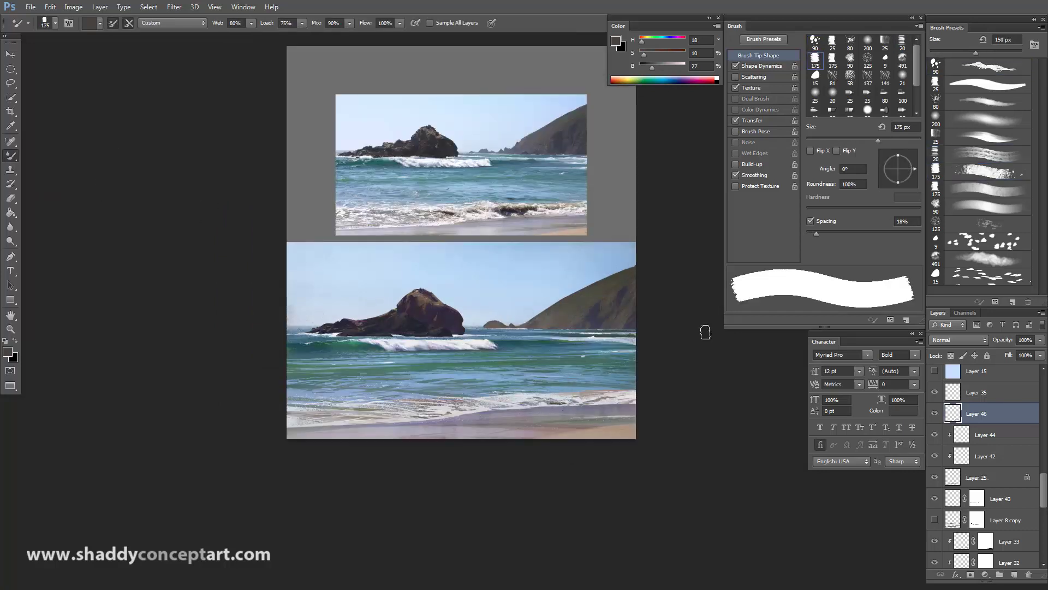
{"action": "left_click", "coordinate": [977, 154]}
{"action": "key", "text": "bracketright"}
{"action": "key", "text": "bracketright"}
{"action": "key", "text": "bracketright"}
{"action": "key", "text": "ctrl+minus"}
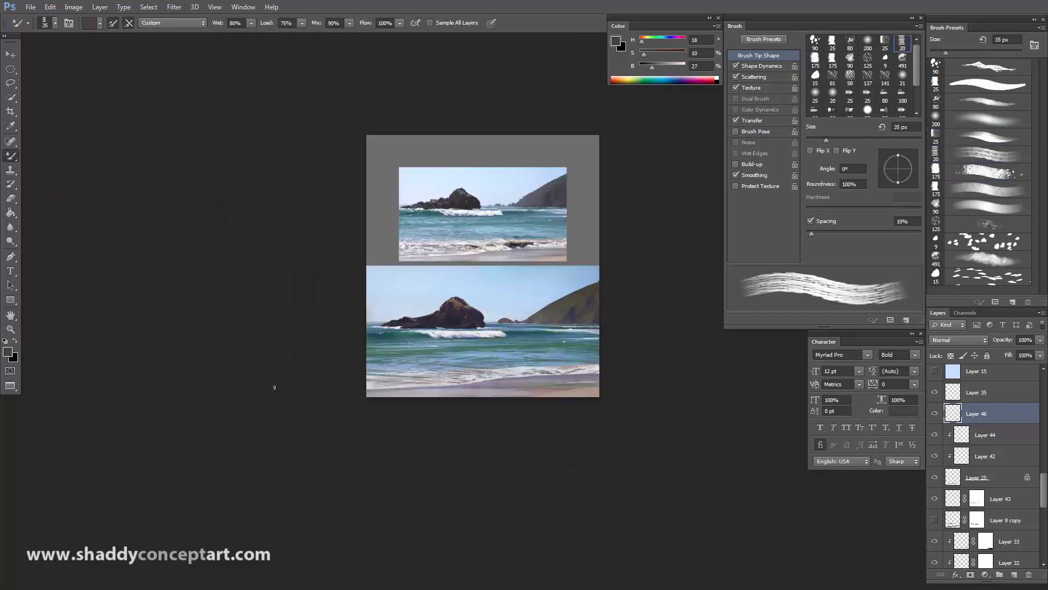
Return to the grainy 175 px brush and paint sampled near-white into the shore foam at 45 px.
{"action": "key", "text": "ctrl+plus"}
{"action": "left_click", "coordinate": [987, 172]}
{"action": "key", "text": "shift+b"}
{"action": "key", "text": "period"}
{"action": "left_click", "coordinate": [534, 398], "text": "alt"}
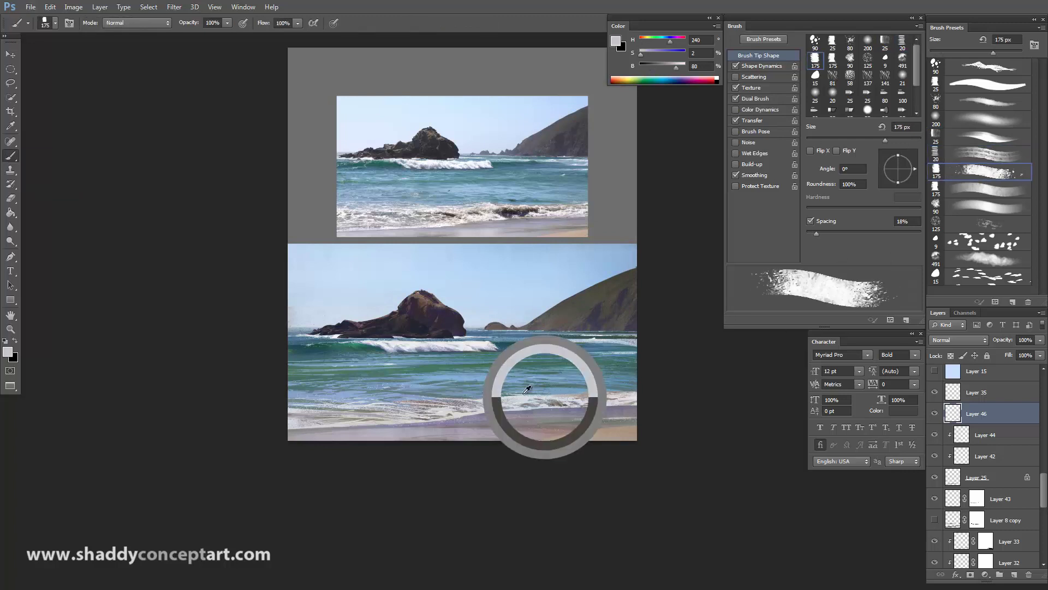
{"action": "left_click", "coordinate": [444, 415], "text": "alt"}
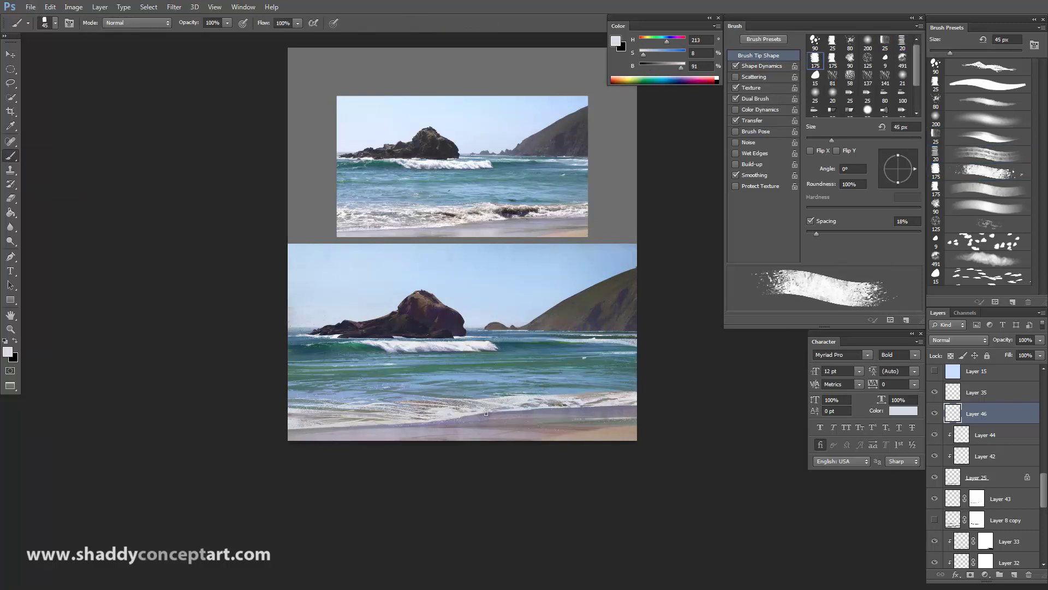
Refine the shore foam with finer near-white strokes at 30 px.
{"action": "key", "text": "bracketleft"}
{"action": "key", "text": "bracketleft"}
{"action": "key", "text": "ctrl+minus"}
{"action": "key", "text": "ctrl+minus"}
{"action": "key", "text": "ctrl+minus"}
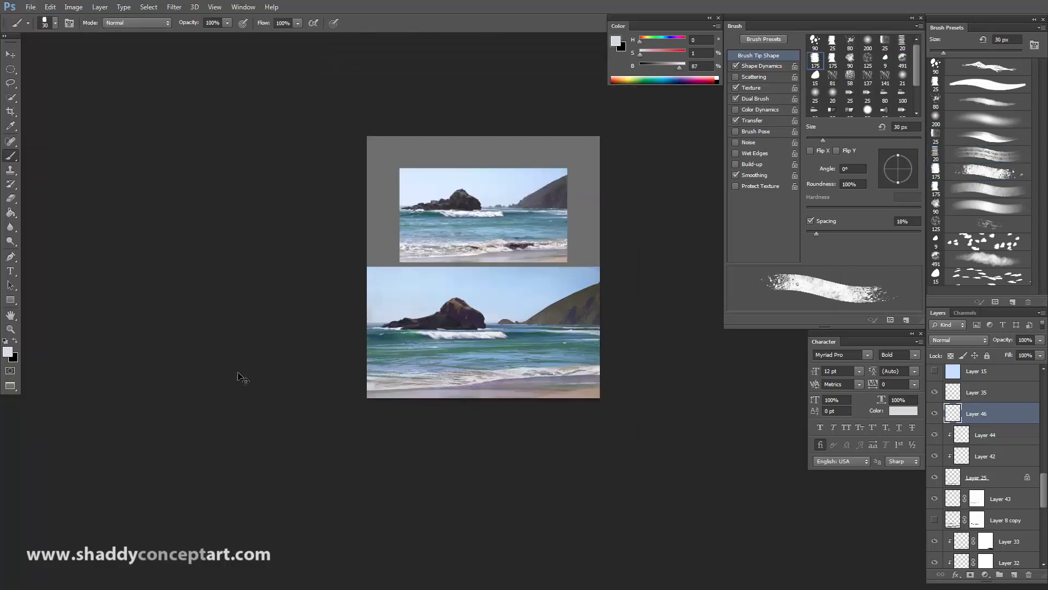
{"action": "key", "text": "ctrl+plus"}
{"action": "key", "text": "ctrl+plus"}
{"action": "key", "text": "ctrl+plus"}
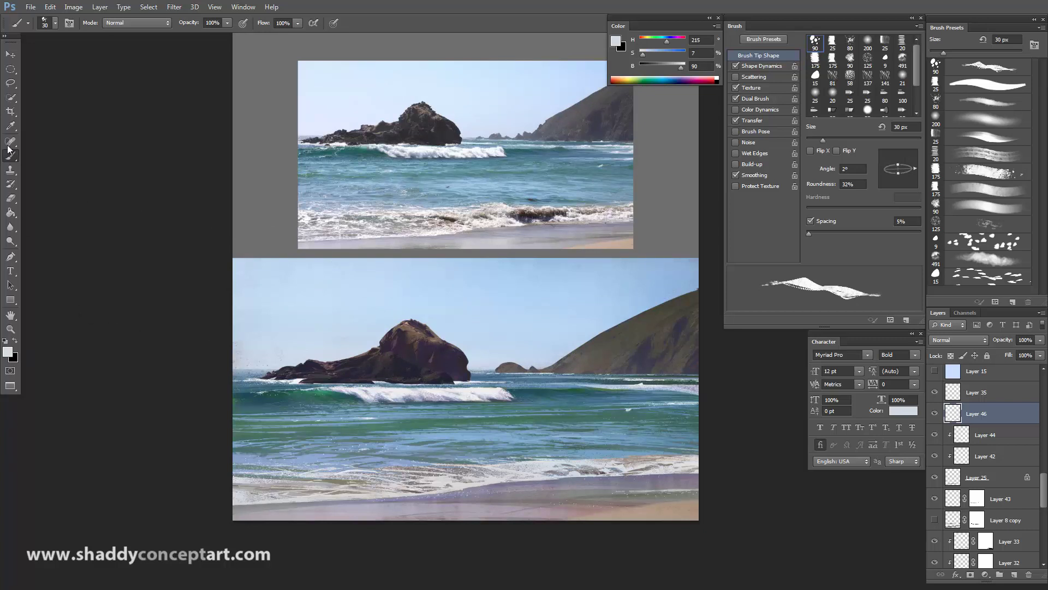
Merge a duplicate of Layers 25, 42 and 44 into a single layer and hide the originals.
{"action": "left_click", "coordinate": [952, 482]}
{"action": "left_click", "coordinate": [935, 478]}
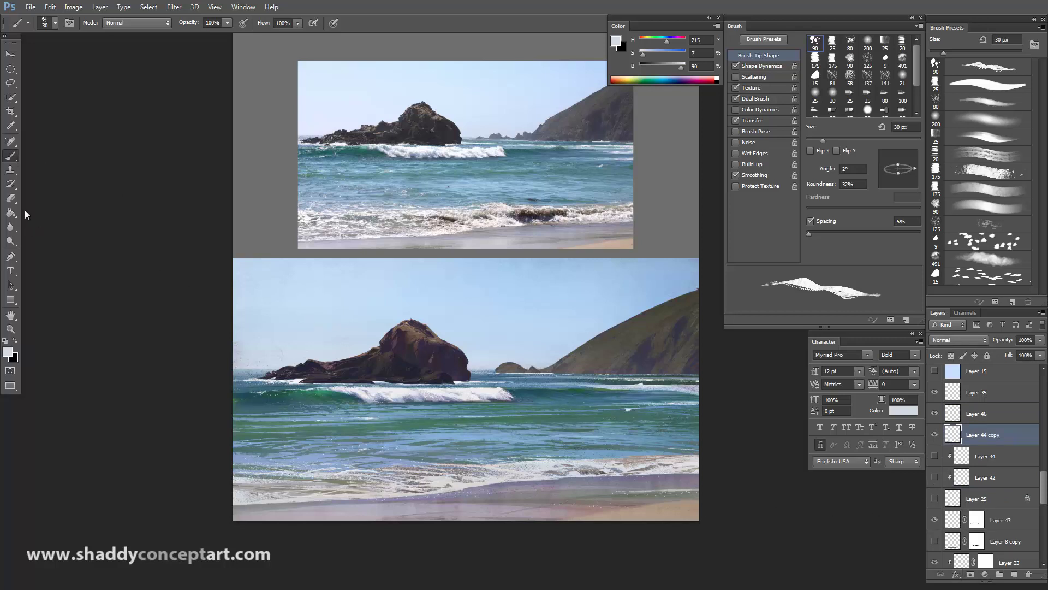
Erase along the left end of the breaking wave with the grainy 175 px preset at 70 px.
{"action": "left_click", "coordinate": [11, 197]}
{"action": "left_click", "coordinate": [976, 173]}
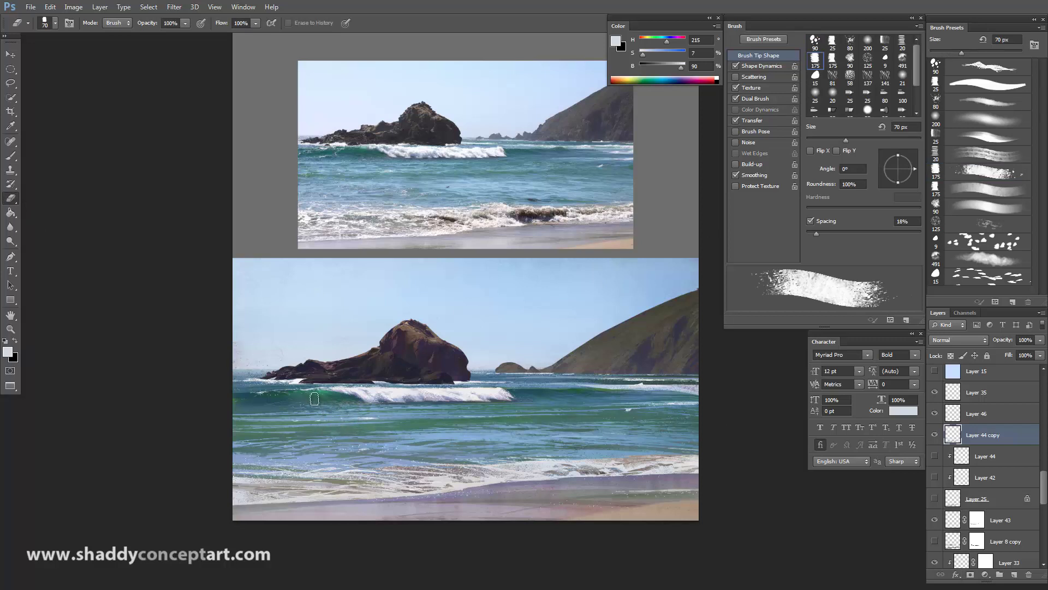
{"action": "key", "text": "bracketright"}
{"action": "key", "text": "bracketleft"}
{"action": "key", "text": "ctrl+plus"}
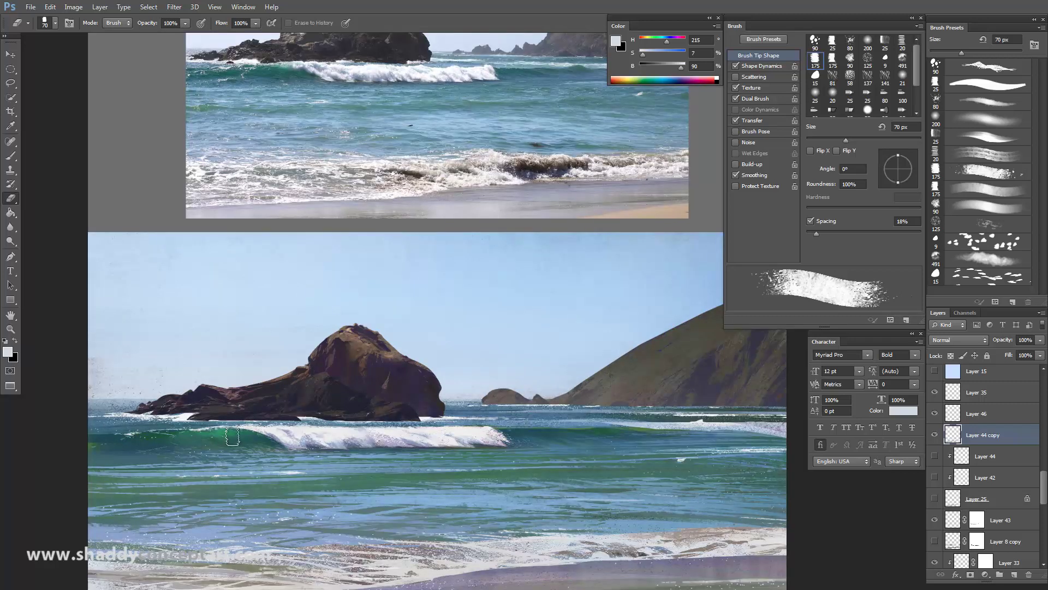
{"action": "left_click_drag", "start_coordinate": [220, 426], "coordinate": [219, 434]}
Soften the breaking wave's left end and the water below with the 80 px preset eraser at 90, 70, 50 and 45 px.
{"action": "left_click", "coordinate": [966, 106]}
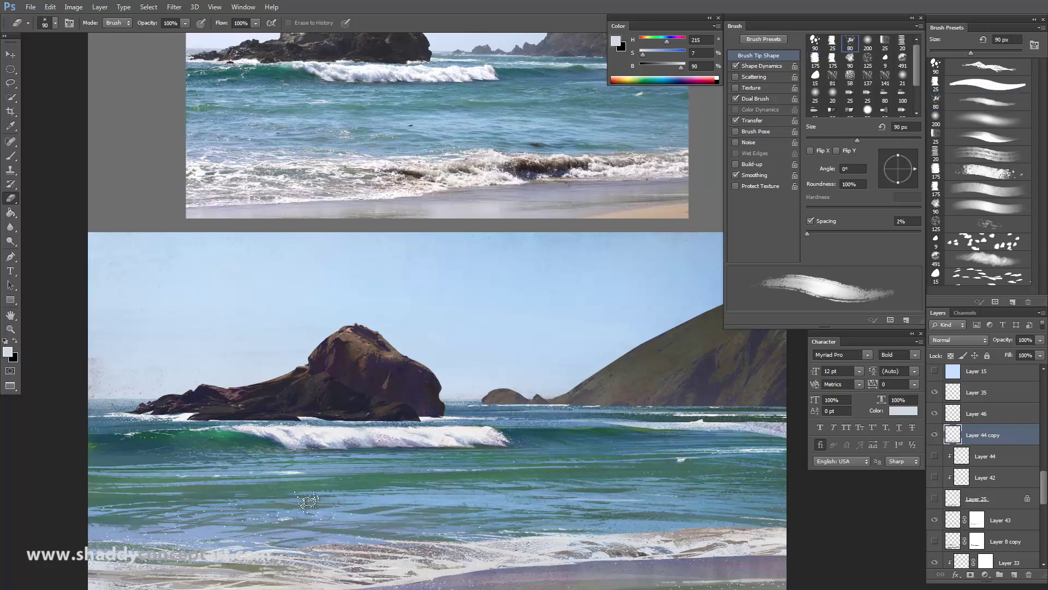
{"action": "key", "text": "bracketleft"}
{"action": "key", "text": "bracketleft"}
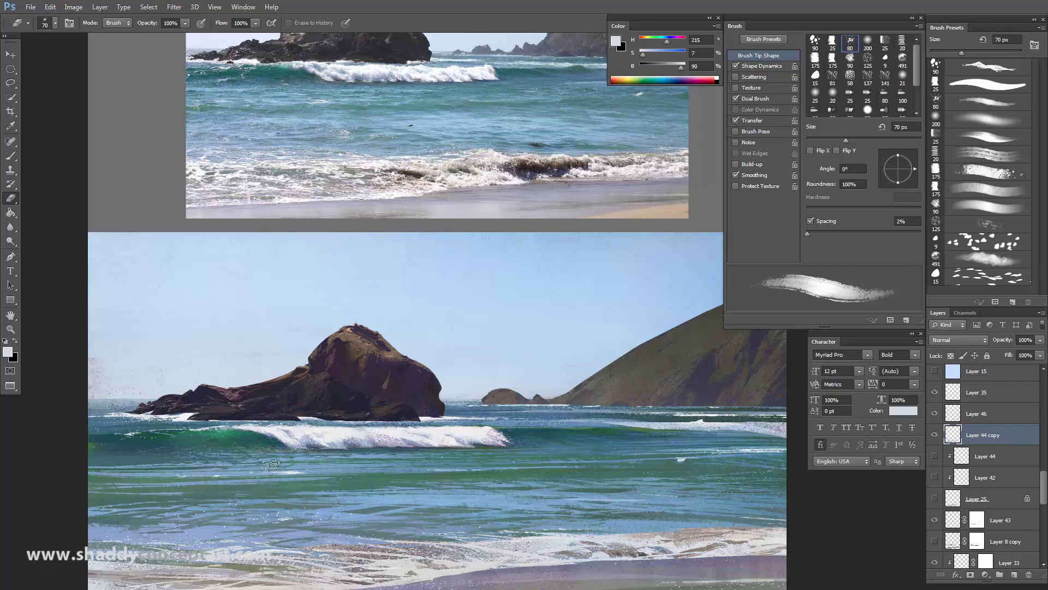
{"action": "key", "text": "ctrl+minus"}
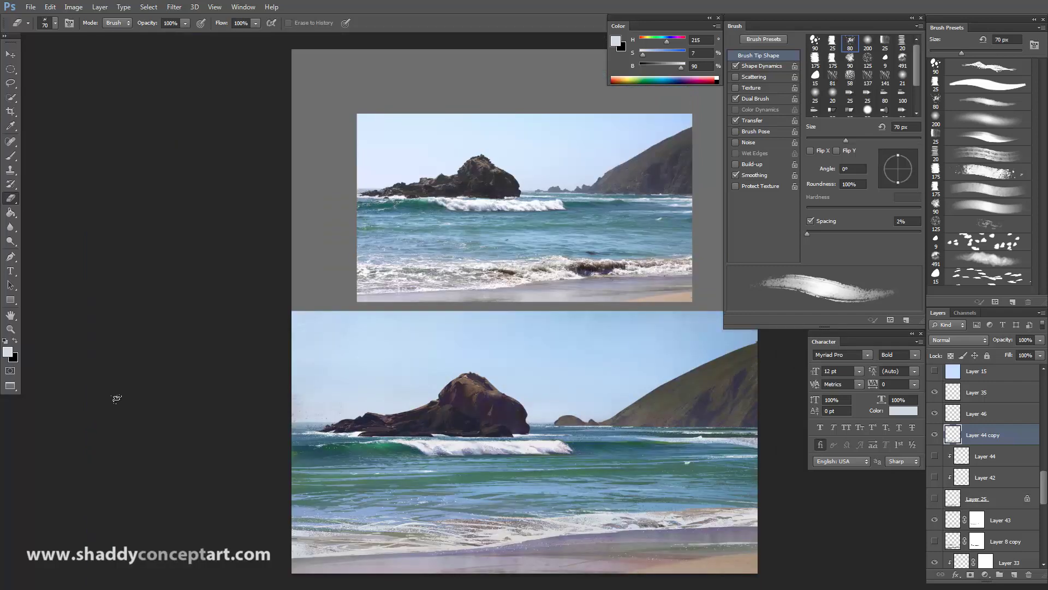
{"action": "key", "text": "ctrl+plus"}
{"action": "key", "text": "bracketleft"}
{"action": "key", "text": "bracketleft"}
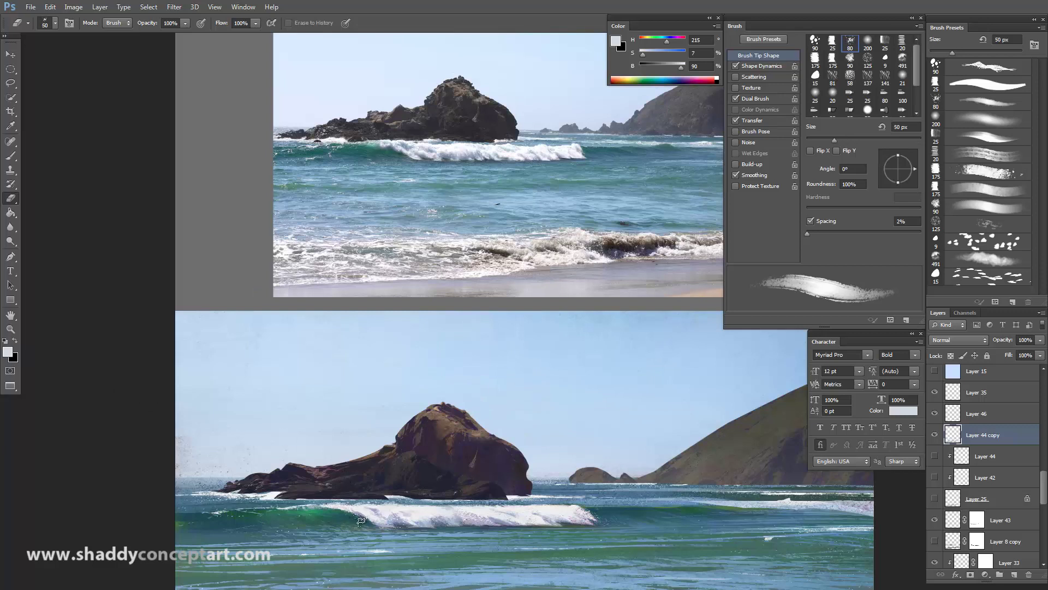
{"action": "key", "text": "bracketleft"}
Load the grainy 175 px brush with near-white sampled from the breaking wave and add a new layer above Layer 44 copy.
{"action": "key", "text": "b"}
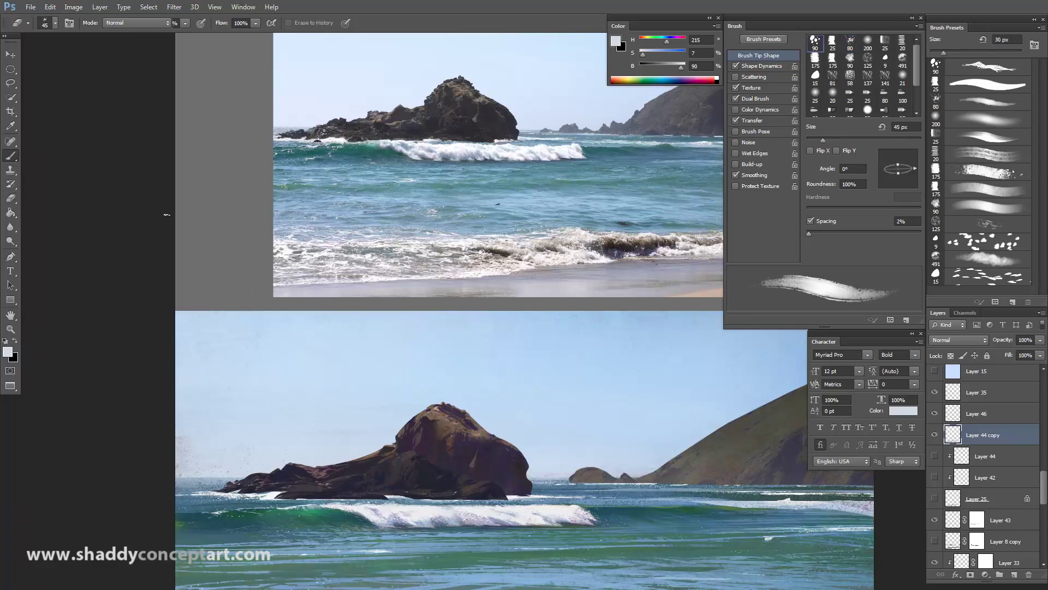
{"action": "left_click", "coordinate": [962, 171]}
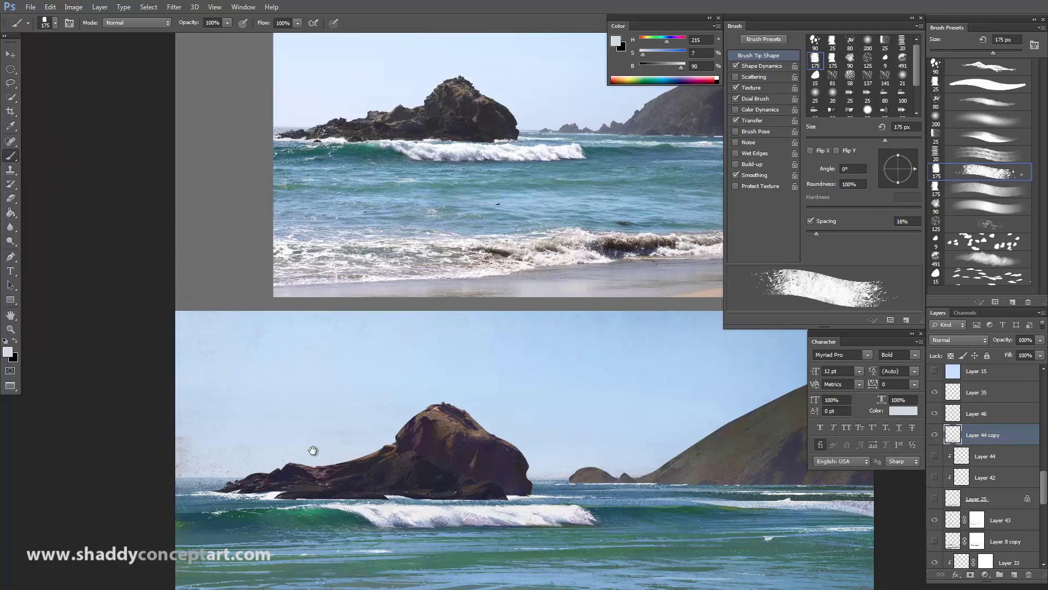
{"action": "mouse_move", "coordinate": [311, 449]}
{"action": "left_mouse_down"}
{"action": "mouse_move", "coordinate": [322, 309]}
{"action": "mouse_move", "coordinate": [292, 356]}
{"action": "left_mouse_up"}
{"action": "key", "text": "bracketleft"}
{"action": "key", "text": "bracketleft"}
{"action": "key", "text": "bracketleft"}
{"action": "key", "text": "bracketleft"}
{"action": "key", "text": "bracketleft"}
{"action": "key", "text": "bracketleft"}
{"action": "key", "text": "bracketleft"}
{"action": "key", "text": "bracketleft"}
{"action": "key", "text": "bracketleft"}
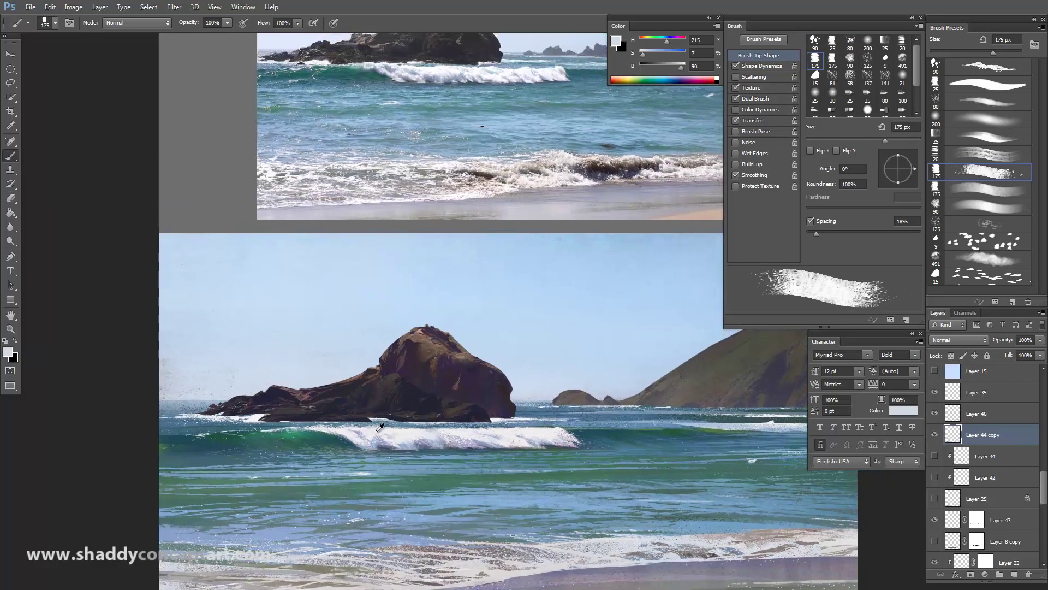
{"action": "left_click", "coordinate": [381, 427], "text": "alt"}
{"action": "key", "text": "bracketright"}
{"action": "key", "text": "bracketright"}
{"action": "key", "text": "bracketright"}
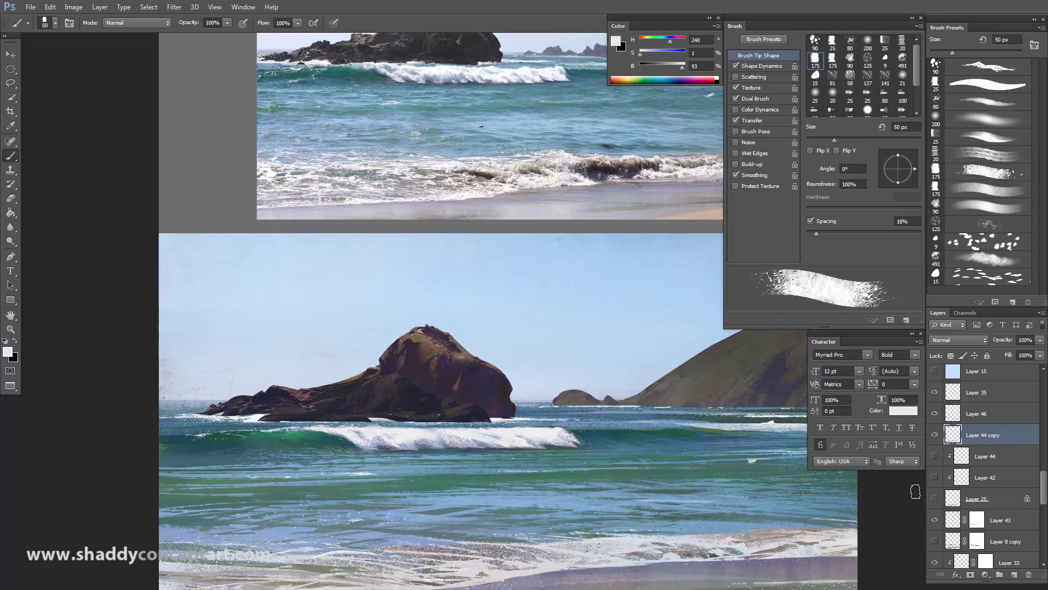
{"action": "left_click", "coordinate": [1014, 574]}
Try extending the breaking wave's left end with near-white foam strokes at 70 px.
{"action": "left_click_drag", "start_coordinate": [308, 429], "coordinate": [394, 432]}
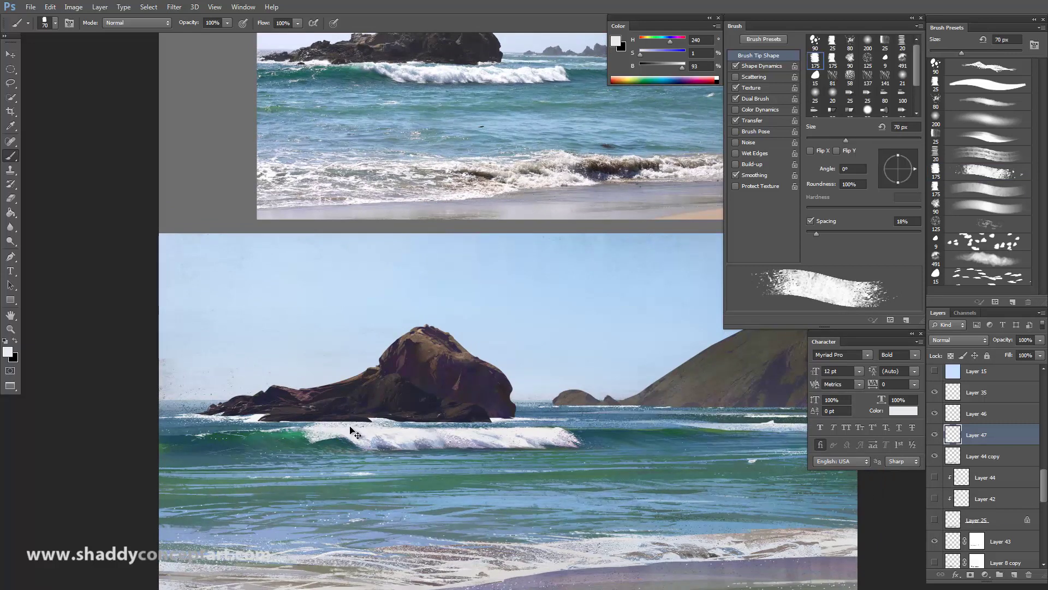
{"action": "key", "text": "ctrl+z"}
{"action": "left_click_drag", "start_coordinate": [327, 431], "coordinate": [346, 439]}
{"action": "key", "text": "ctrl+z"}
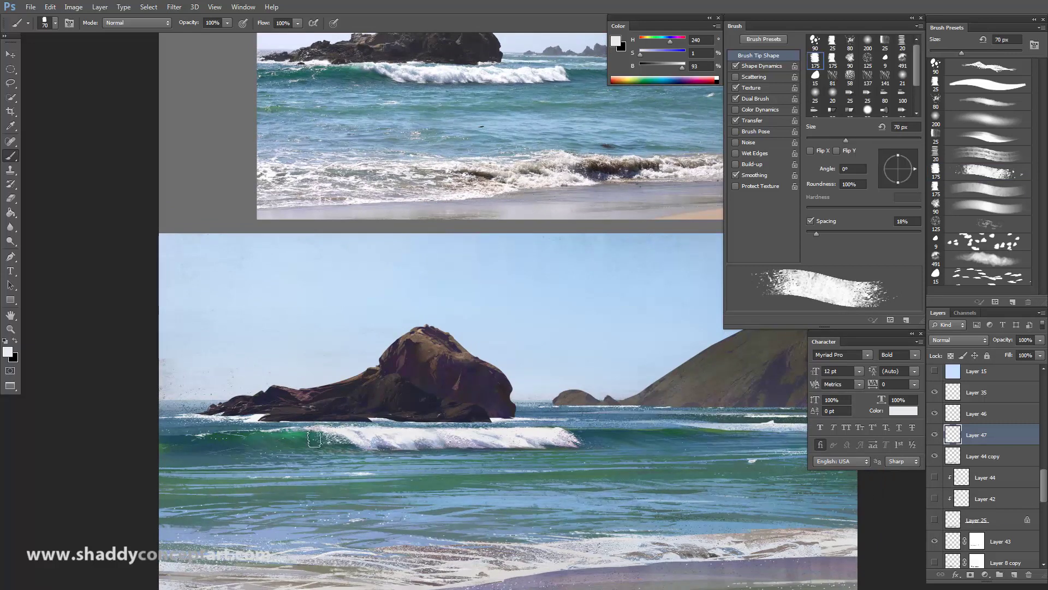
Brush near-white foam touches along the breaking wave on the new layer at 70 and 45 px.
{"action": "key", "text": "ctrl+minus"}
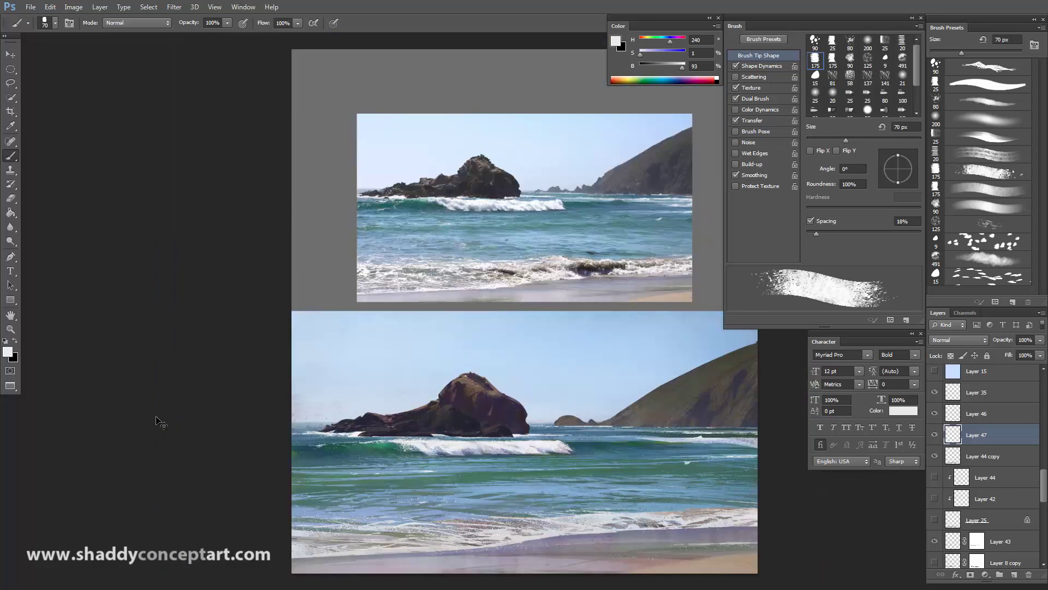
{"action": "key", "text": "ctrl+minus"}
{"action": "key", "text": "ctrl+plus"}
{"action": "key", "text": "bracketleft"}
{"action": "key", "text": "bracketleft"}
{"action": "key", "text": "bracketleft"}
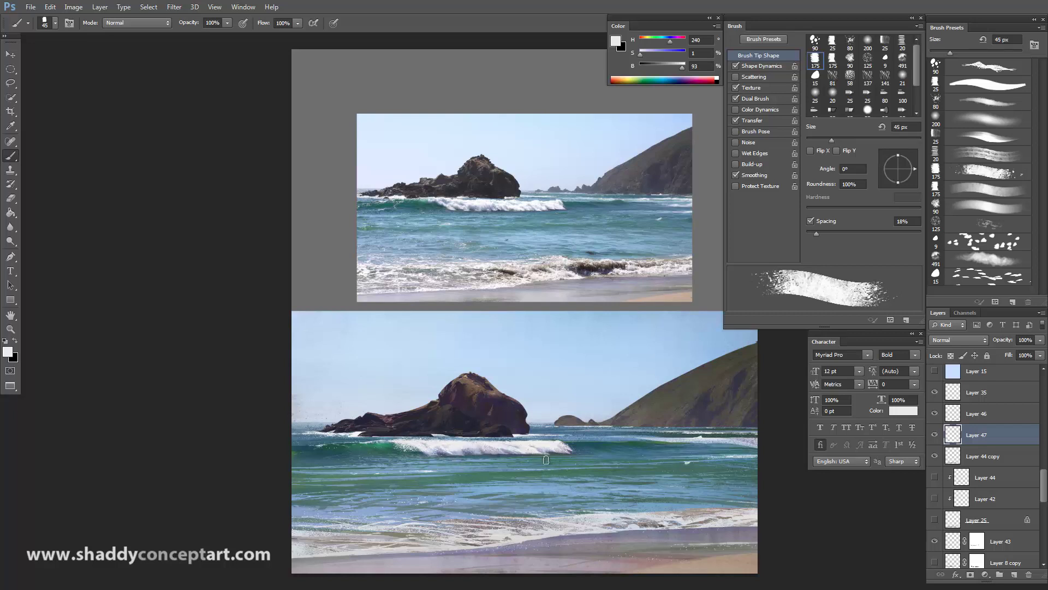
Soften the new wave foam with the 70 px eraser and merge Layer 47 into Layer 44 copy.
{"action": "left_click", "coordinate": [10, 198]}
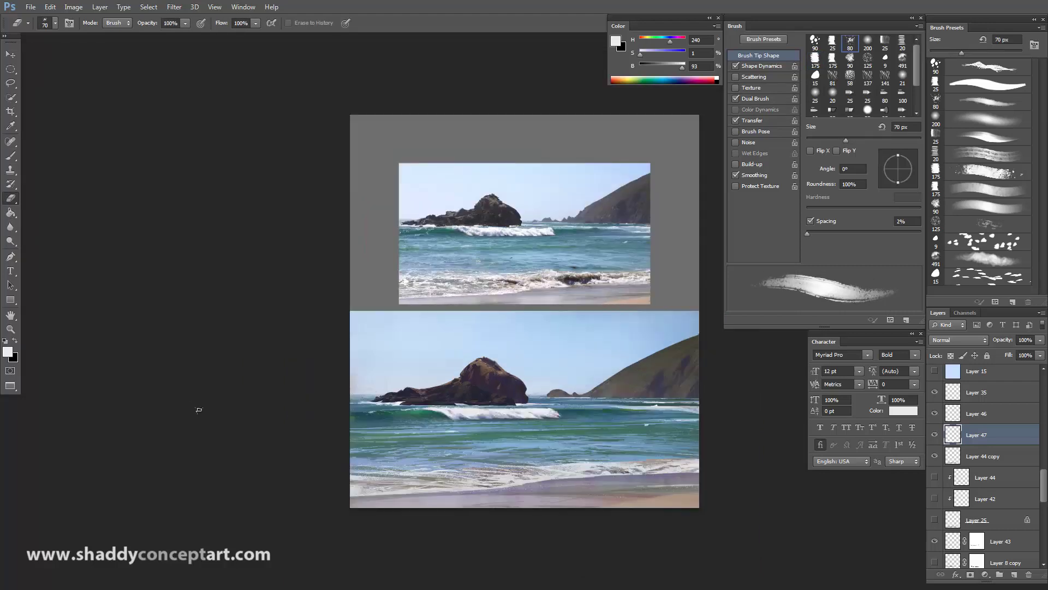
{"action": "key", "text": "ctrl+plus"}
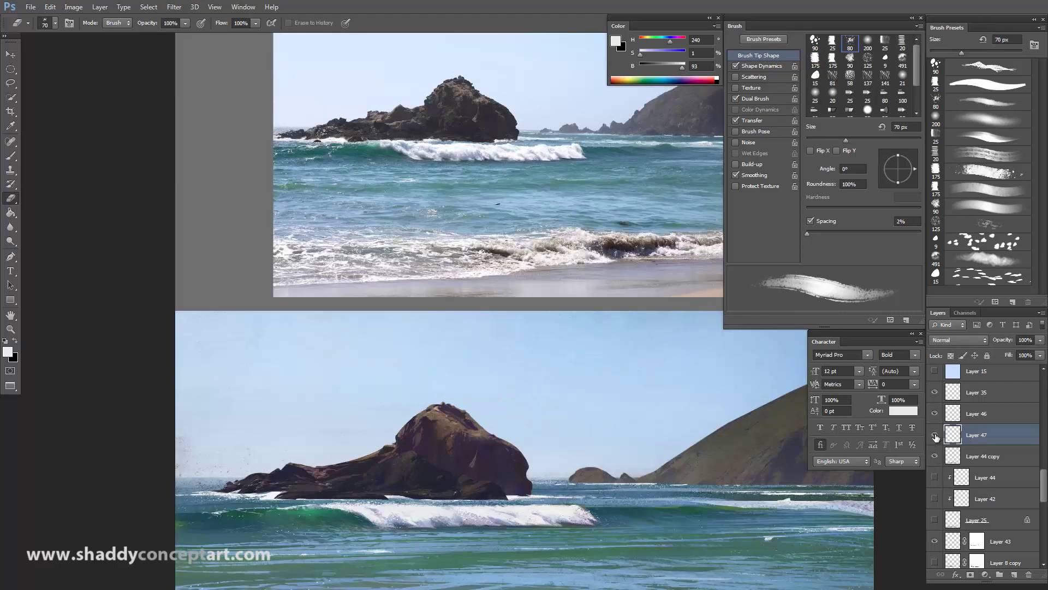
{"action": "left_click", "coordinate": [1041, 313]}
{"action": "left_click", "coordinate": [961, 500]}
{"action": "left_click", "coordinate": [935, 435]}
{"action": "left_click", "coordinate": [935, 435]}
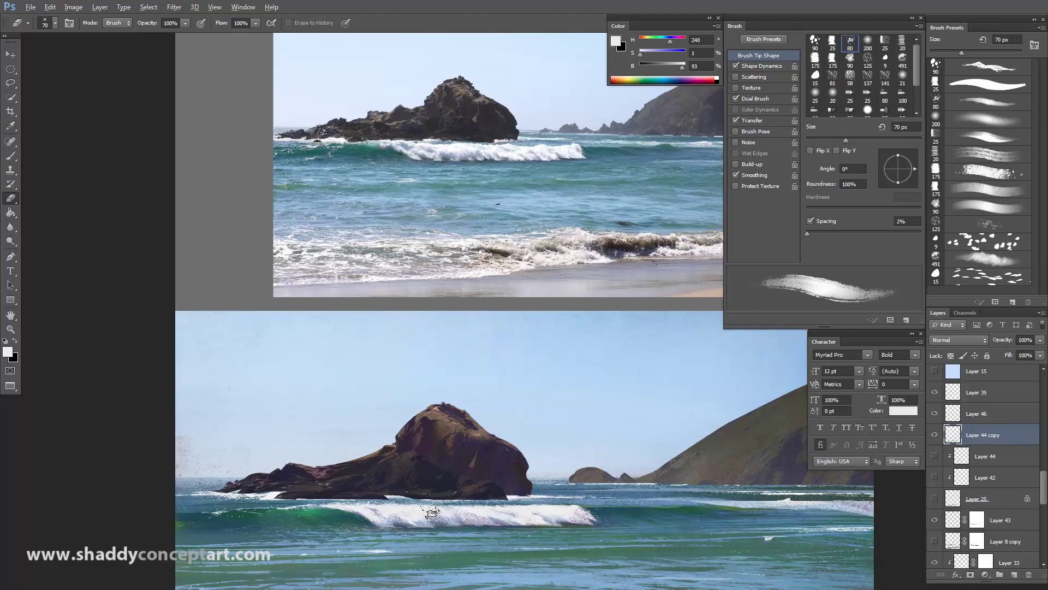
Pick the soft 80 px brush preset for the breaking wave and lock Layer 44 copy's transparent pixels.
{"action": "key", "text": "b"}
{"action": "left_click", "coordinate": [463, 516], "text": "alt"}
{"action": "left_click", "coordinate": [980, 102]}
{"action": "key", "text": "ctrl+z"}
{"action": "left_click", "coordinate": [951, 356]}
Try shading the left part of the breaking wave with soft brush strokes.
{"action": "mouse_move", "coordinate": [330, 505]}
{"action": "left_mouse_down"}
{"action": "mouse_move", "coordinate": [391, 544]}
{"action": "mouse_move", "coordinate": [392, 556]}
{"action": "left_mouse_up"}
{"action": "mouse_move", "coordinate": [347, 508]}
{"action": "left_mouse_down"}
{"action": "mouse_move", "coordinate": [389, 552]}
{"action": "mouse_move", "coordinate": [380, 538]}
{"action": "left_mouse_up"}
{"action": "key", "text": "ctrl+z"}
{"action": "key", "text": "bracketleft"}
{"action": "key", "text": "bracketleft"}
{"action": "key", "text": "ctrl+z"}
Sample a dark greyish blue for the wave's shading and reselect Layer 44 copy.
{"action": "key", "text": "ctrl+minus"}
{"action": "key", "text": "ctrl+minus"}
{"action": "key", "text": "ctrl+minus"}
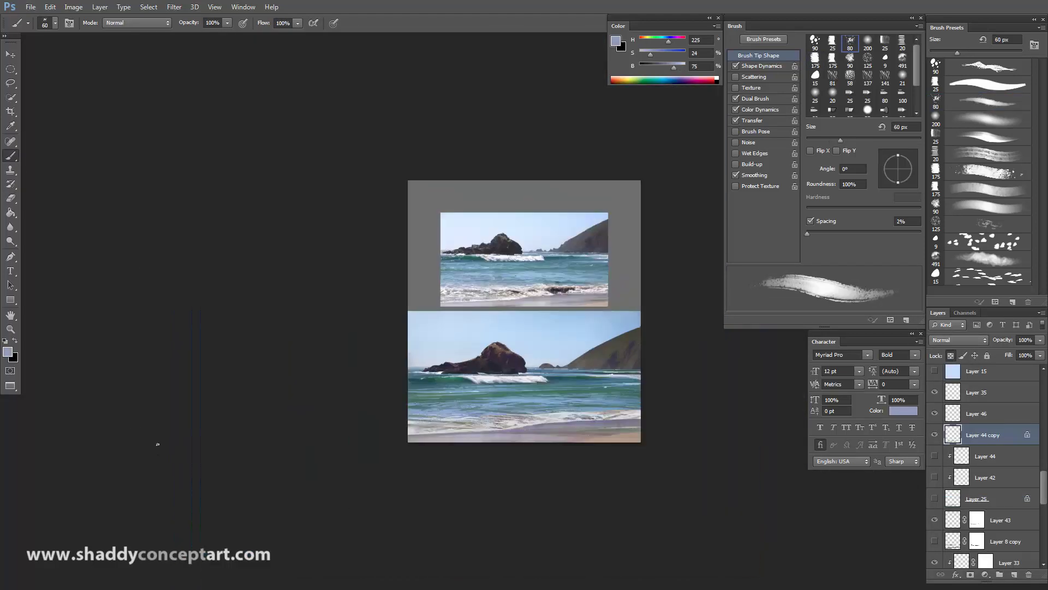
{"action": "key", "text": "ctrl+plus"}
{"action": "key", "text": "ctrl+plus"}
{"action": "key", "text": "ctrl+plus"}
{"action": "left_click", "coordinate": [385, 541], "text": "alt"}
{"action": "left_click", "coordinate": [446, 520], "text": "ctrl"}
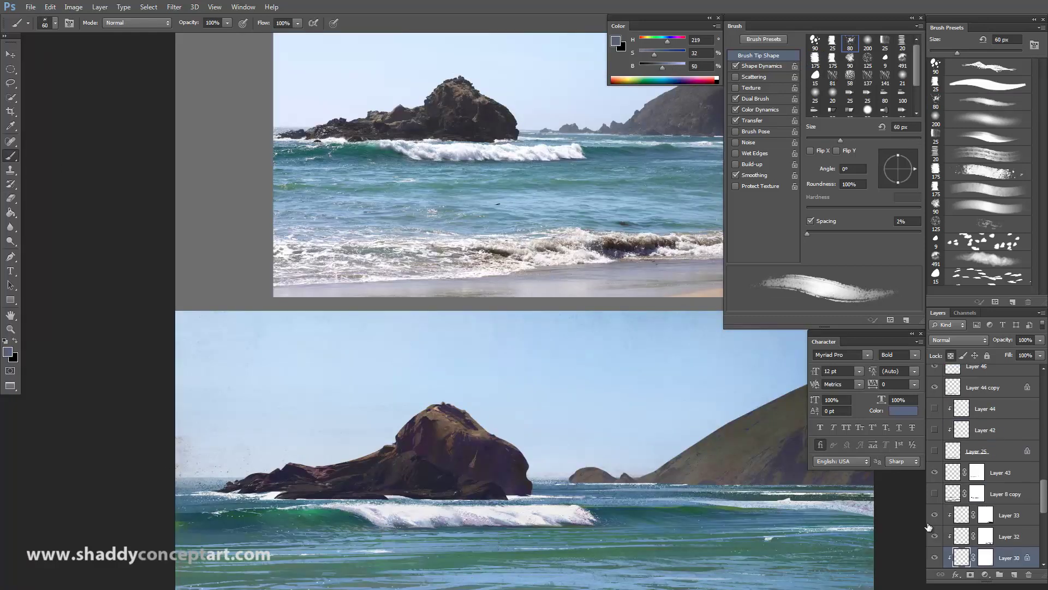
{"action": "left_click", "coordinate": [983, 387]}
Brush sampled muted blues into the breaking wave's foam as shadows at 60 px.
{"action": "left_click", "coordinate": [426, 519], "text": "alt"}
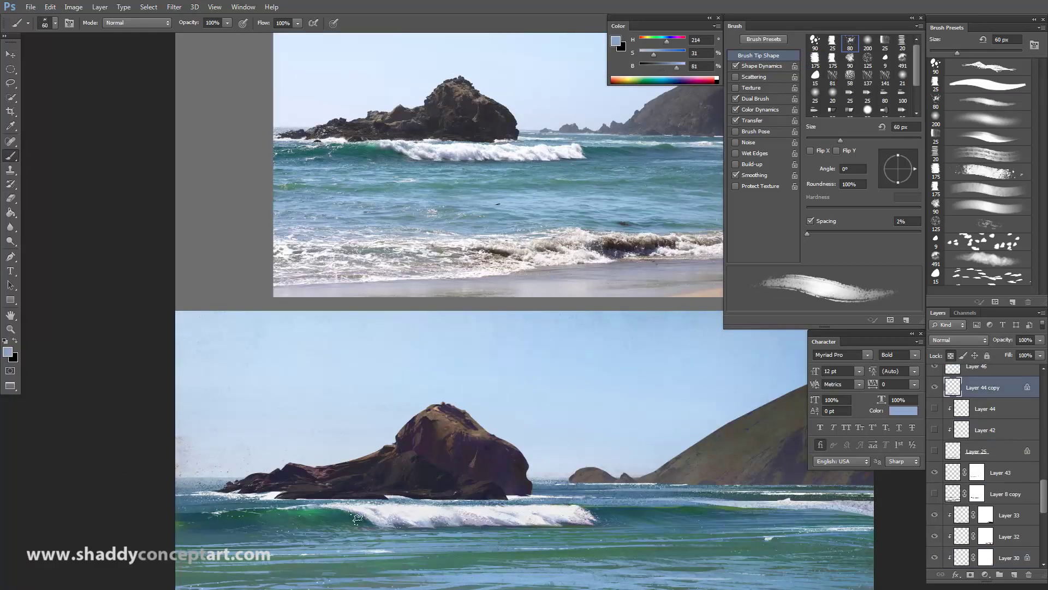
{"action": "left_click", "coordinate": [440, 524], "text": "alt"}
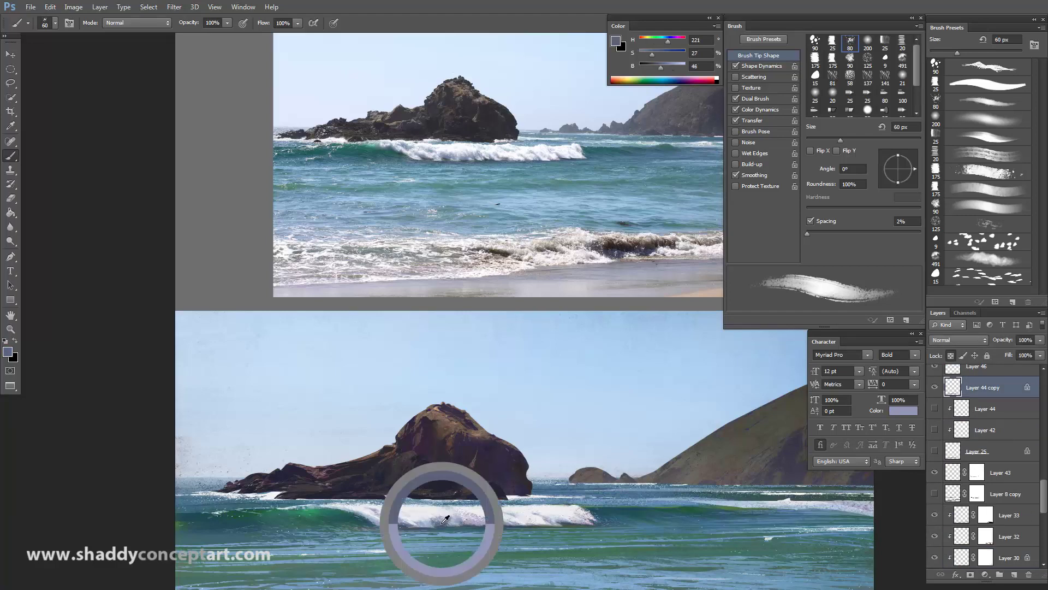
{"action": "key", "text": "ctrl+minus"}
{"action": "key", "text": "ctrl+minus"}
{"action": "key", "text": "ctrl+minus"}
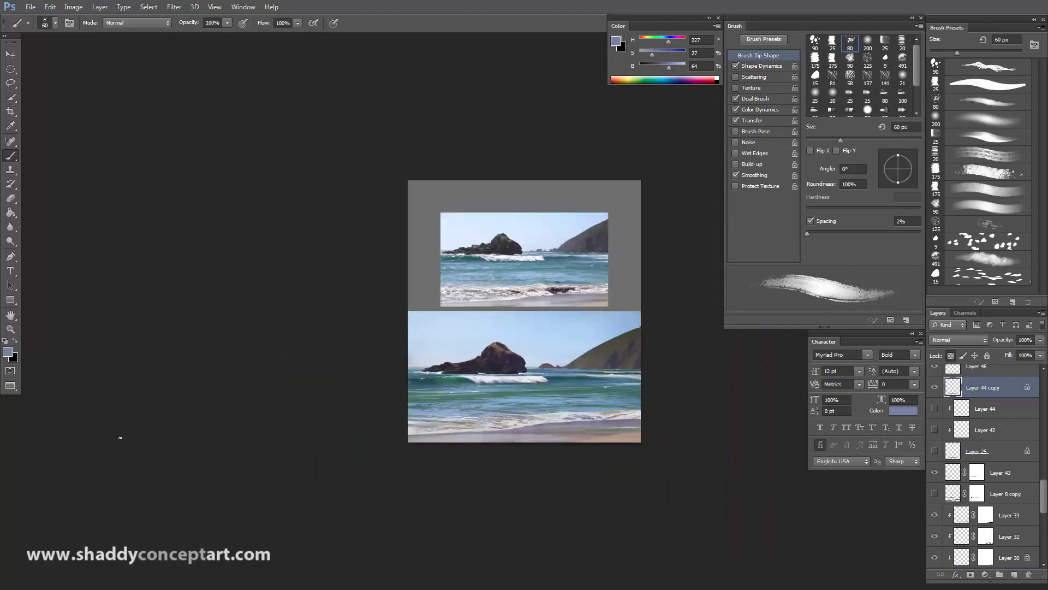
{"action": "key", "text": "ctrl+plus"}
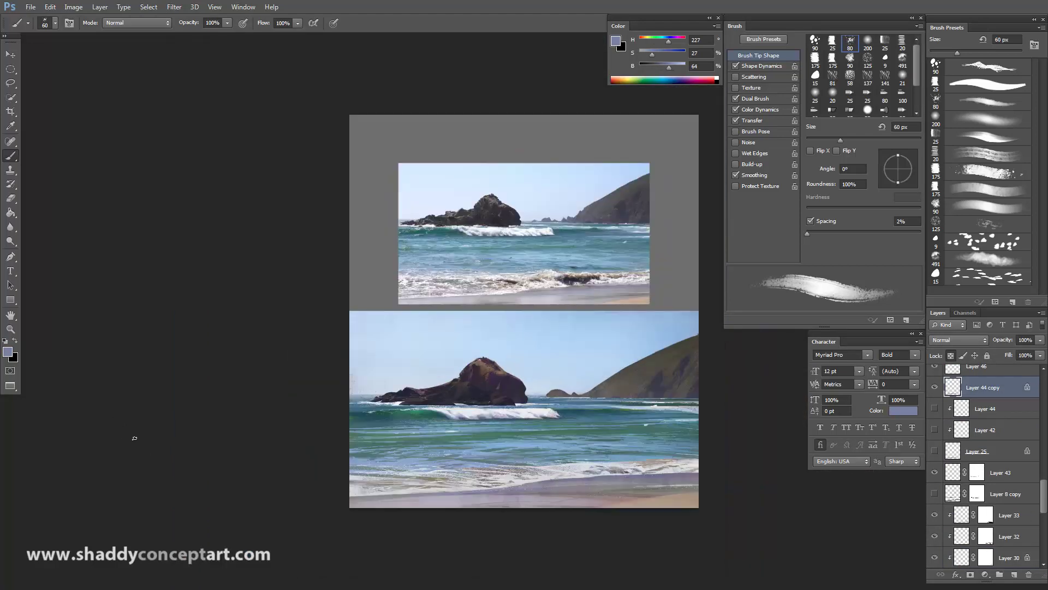
Group Layer 44, Layer 42 and Layer 25, compare the wave with and without them, and leave the group hidden beneath Layer 44 copy.
{"action": "left_click_drag", "start_coordinate": [937, 396], "coordinate": [934, 432]}
{"action": "left_click", "coordinate": [961, 447]}
{"action": "left_click", "coordinate": [981, 409], "text": "shift"}
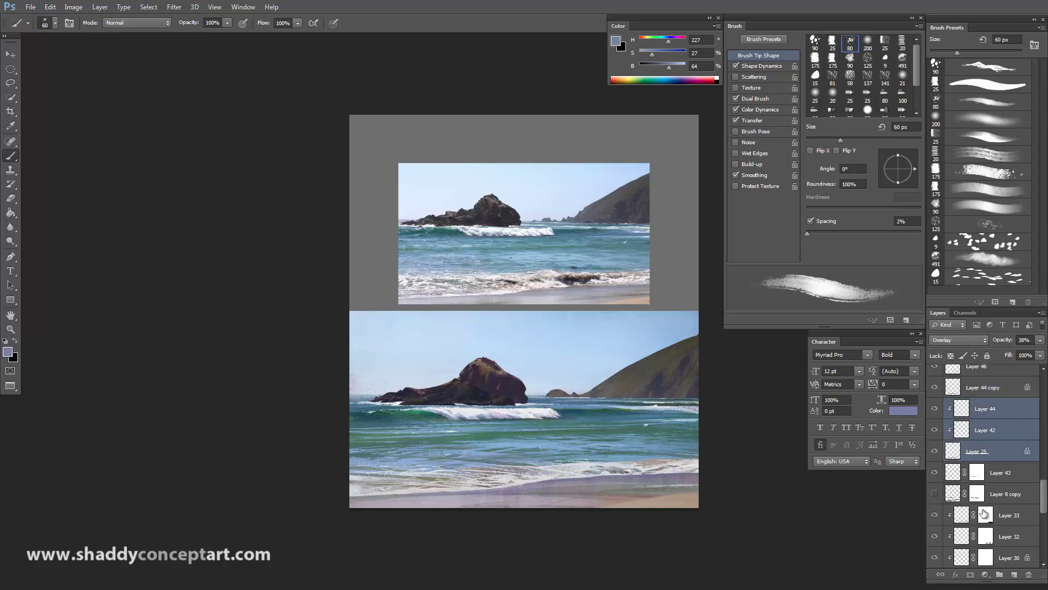
{"action": "left_click", "coordinate": [994, 575]}
{"action": "left_click", "coordinate": [936, 404]}
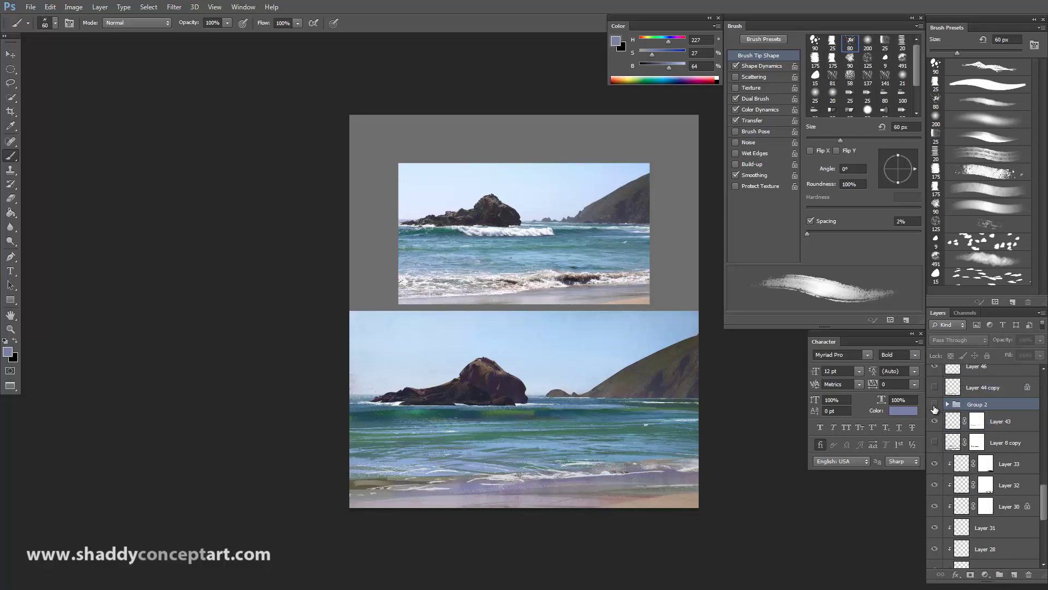
{"action": "left_click", "coordinate": [936, 405]}
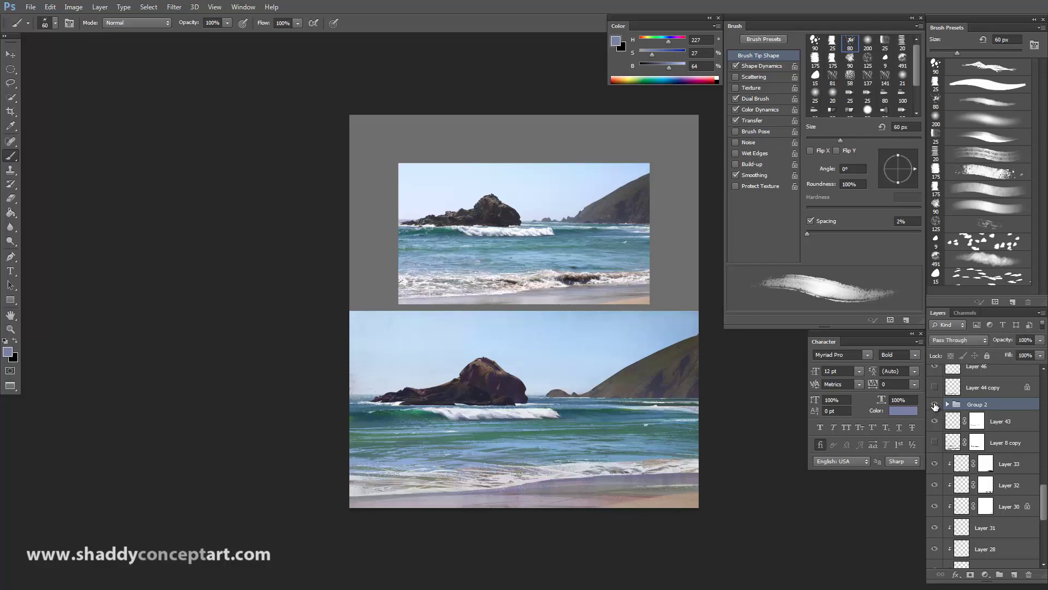
{"action": "left_click", "coordinate": [935, 405]}
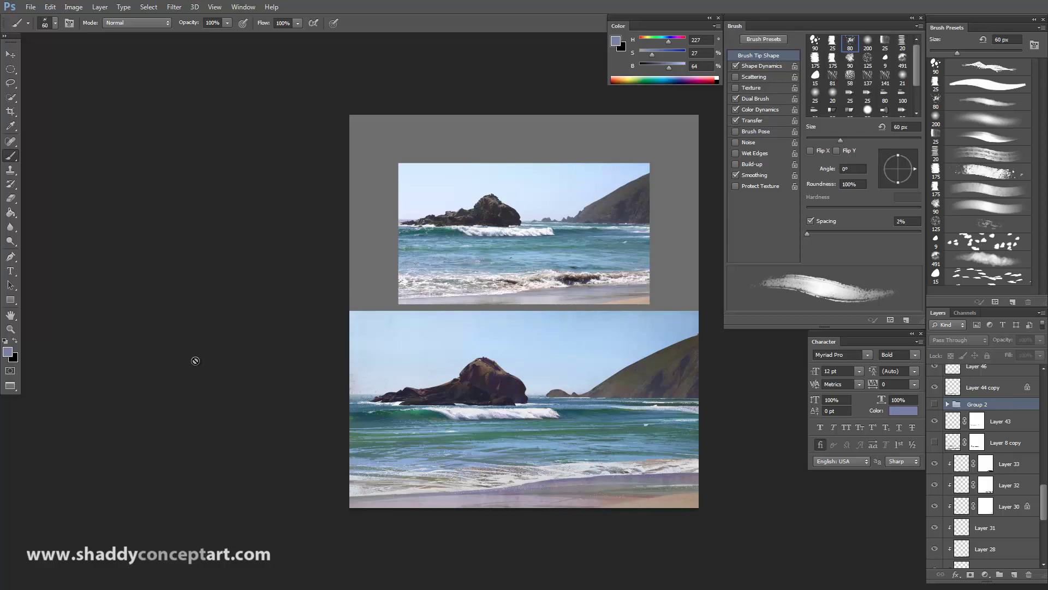
Add a new layer directly beneath Layer 44 copy for the water around the breaking wave.
{"action": "key", "text": "ctrl+plus"}
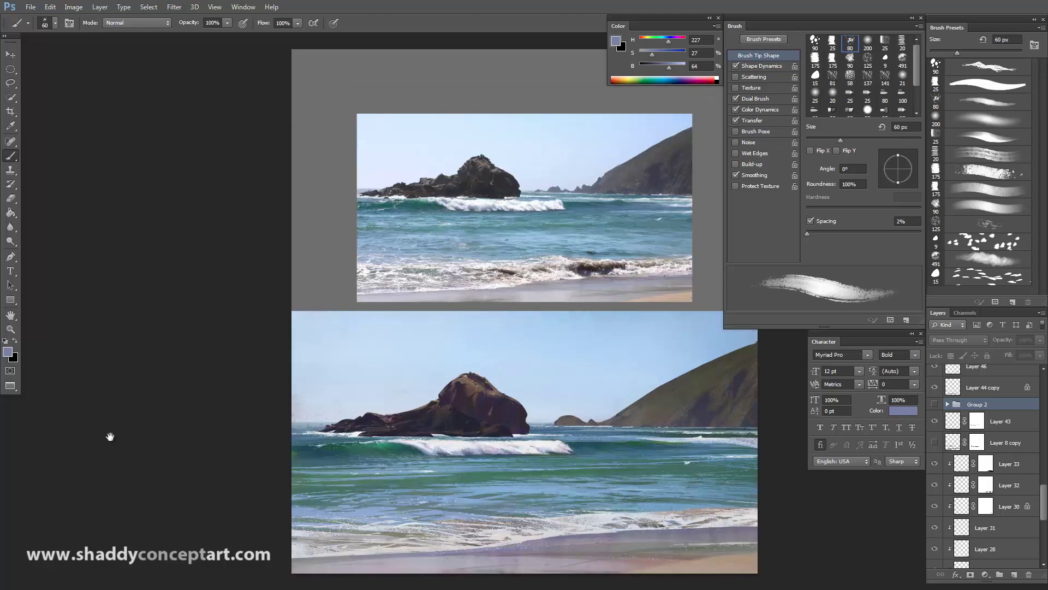
{"action": "left_click_drag", "start_coordinate": [118, 443], "coordinate": [205, 296]}
{"action": "key", "text": "ctrl+plus"}
{"action": "mouse_move", "coordinate": [199, 335]}
{"action": "left_mouse_down"}
{"action": "mouse_move", "coordinate": [145, 365]}
{"action": "mouse_move", "coordinate": [117, 398]}
{"action": "left_mouse_up"}
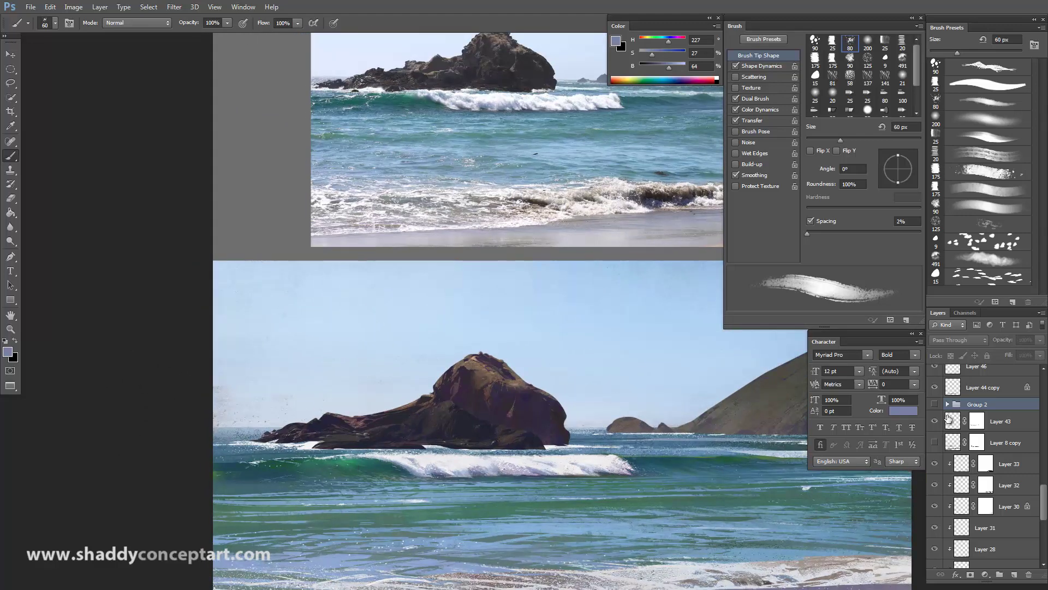
{"action": "left_click", "coordinate": [980, 388]}
{"action": "left_click", "coordinate": [1014, 574]}
{"action": "key", "text": "ctrl+bracketleft"}
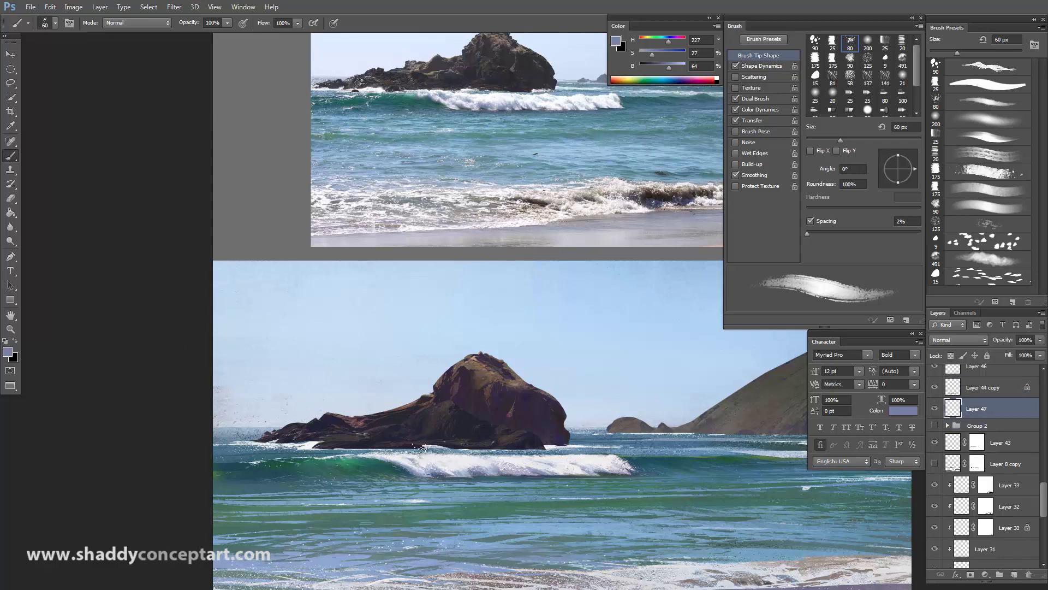
Sample a dark blue from the wave, set its brightness to 24%, and shade around the foam's left end at 50 px.
{"action": "left_click", "coordinate": [391, 467], "text": "alt"}
{"action": "left_click", "coordinate": [402, 470], "text": "alt"}
{"action": "left_click_drag", "start_coordinate": [400, 462], "coordinate": [337, 459]}
{"action": "left_click_drag", "start_coordinate": [654, 68], "coordinate": [650, 68]}
{"action": "key", "text": "bracketleft"}
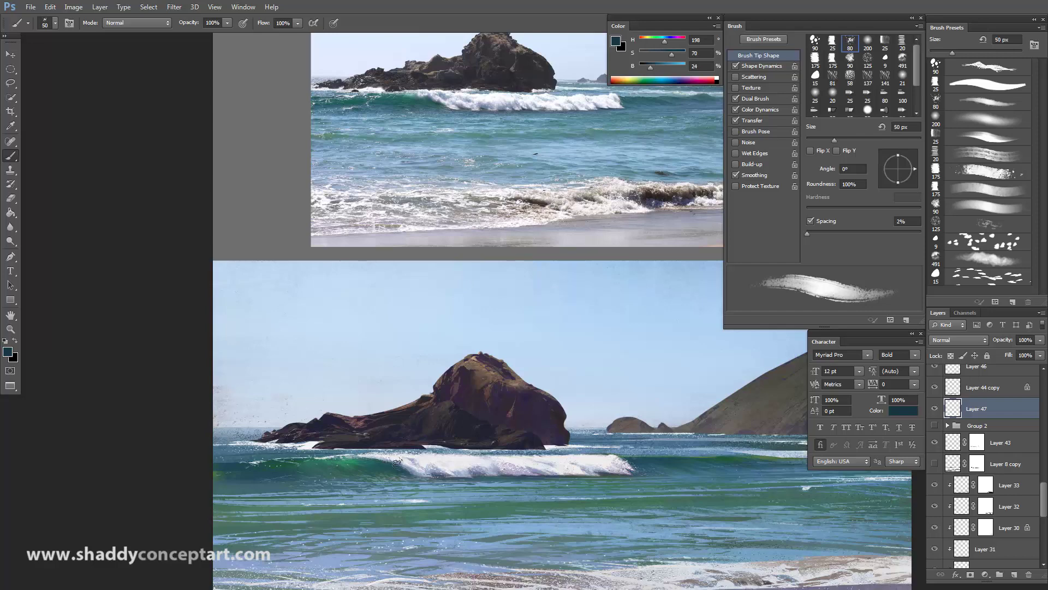
{"action": "key", "text": "ctrl+minus"}
{"action": "key", "text": "ctrl+minus"}
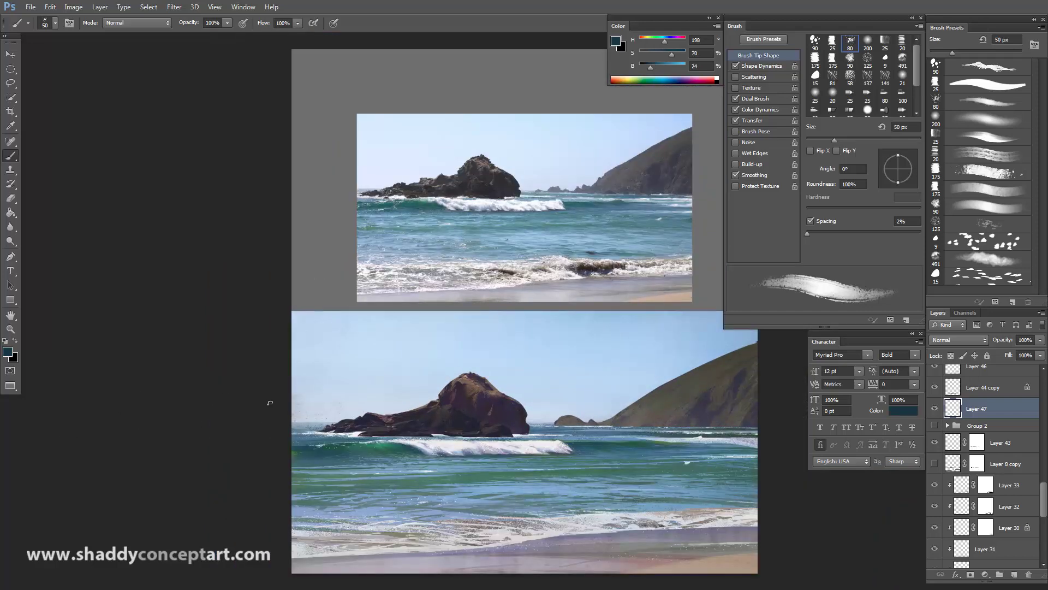
Sample a sea green from the wave face and brush it at 80 px beside the left end of the foam.
{"action": "key", "text": "ctrl+plus"}
{"action": "left_click", "coordinate": [324, 507], "text": "alt"}
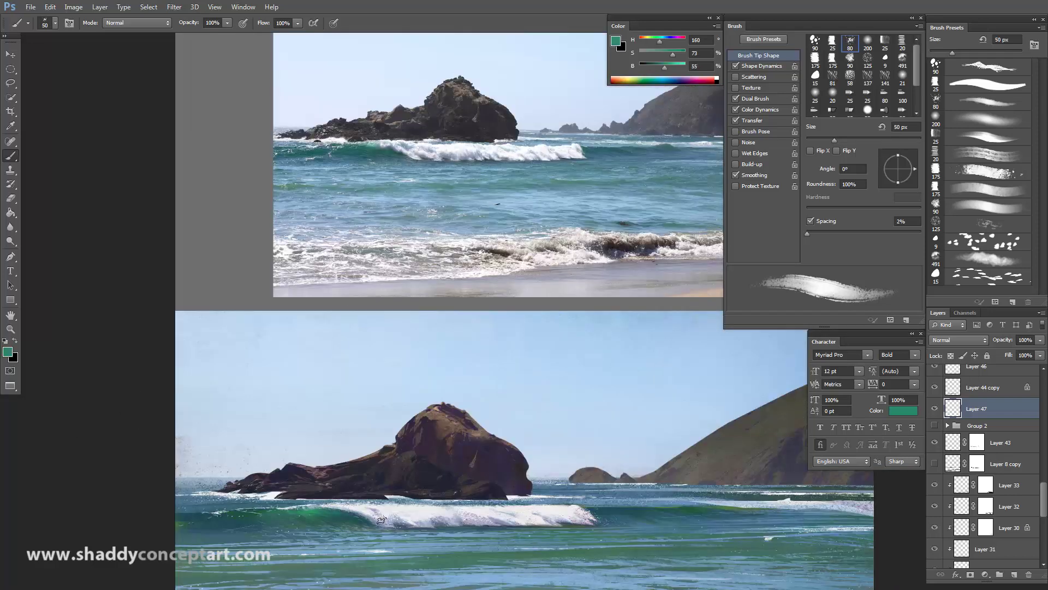
{"action": "key", "text": "bracketright"}
{"action": "key", "text": "bracketright"}
{"action": "key", "text": "bracketright"}
{"action": "left_click_drag", "start_coordinate": [340, 510], "coordinate": [325, 510]}
{"action": "key", "text": "ctrl+minus"}
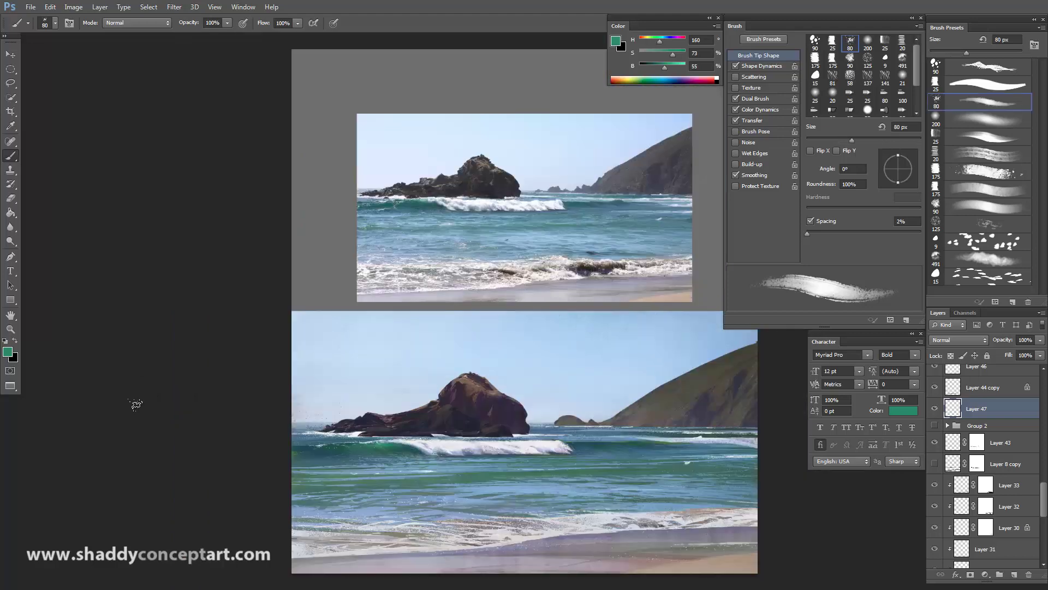
Switch to the streaky bristle brush preset at 25 px for the green wave face beside the foam.
{"action": "key", "text": "ctrl+plus"}
{"action": "key", "text": "period"}
{"action": "key", "text": "period"}
{"action": "key", "text": "period"}
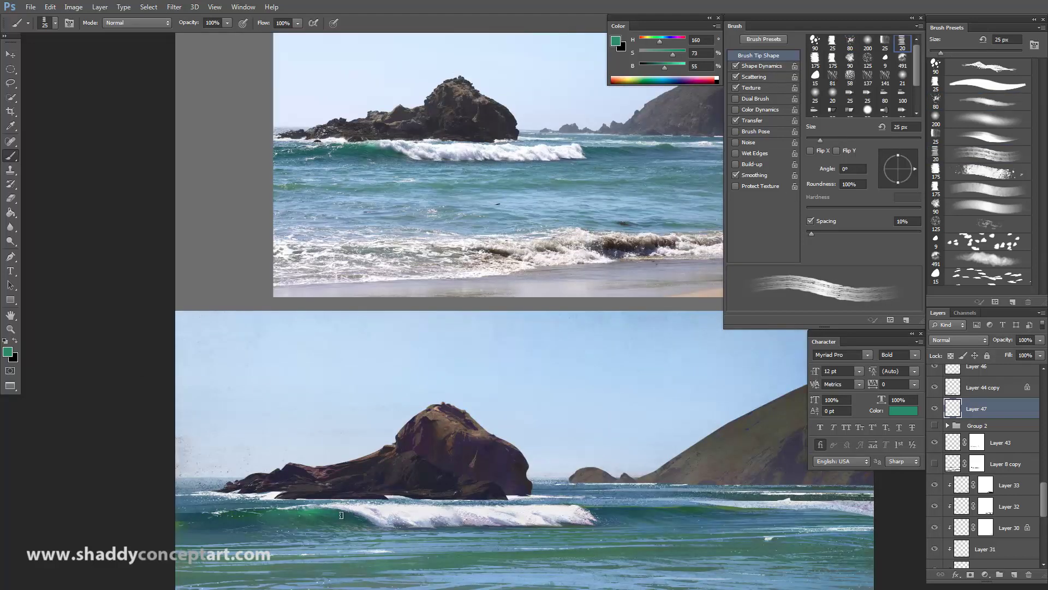
{"action": "key", "text": "ctrl+minus"}
{"action": "key", "text": "ctrl+minus"}
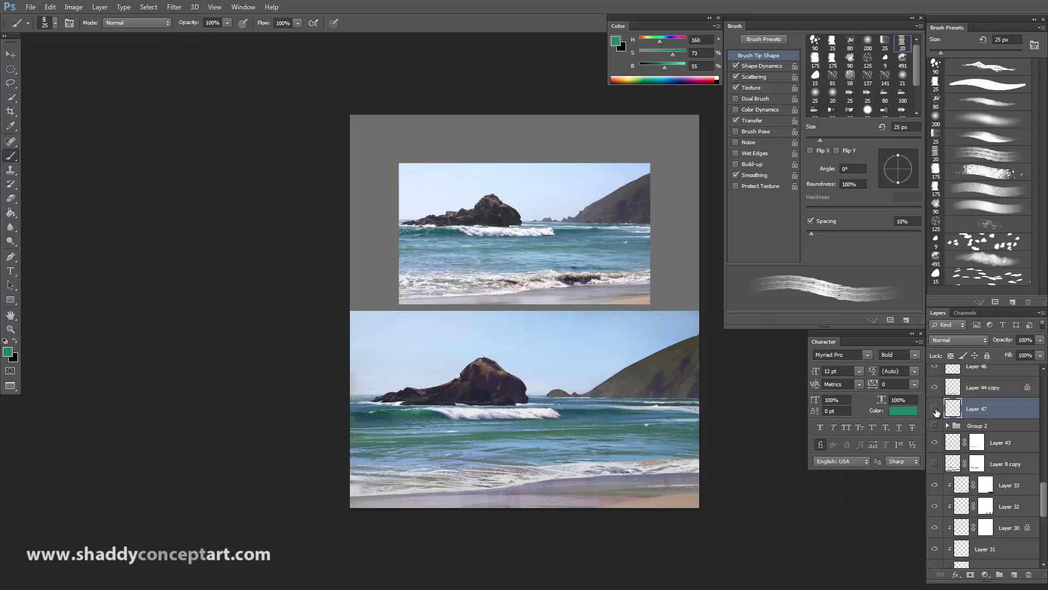
Compare the wave with Layer 47 and Layer 44 copy toggled, and add a new layer above Layer 44 copy.
{"action": "left_click", "coordinate": [935, 408]}
{"action": "left_click", "coordinate": [935, 408]}
{"action": "left_click", "coordinate": [980, 388]}
{"action": "left_click", "coordinate": [935, 387]}
{"action": "left_click", "coordinate": [934, 387]}
{"action": "left_click", "coordinate": [1014, 574]}
Pick the rough 90 px brush preset, sample near-white from the breaking wave's foam, and reduce the brush to 60 px.
{"action": "left_click", "coordinate": [936, 67]}
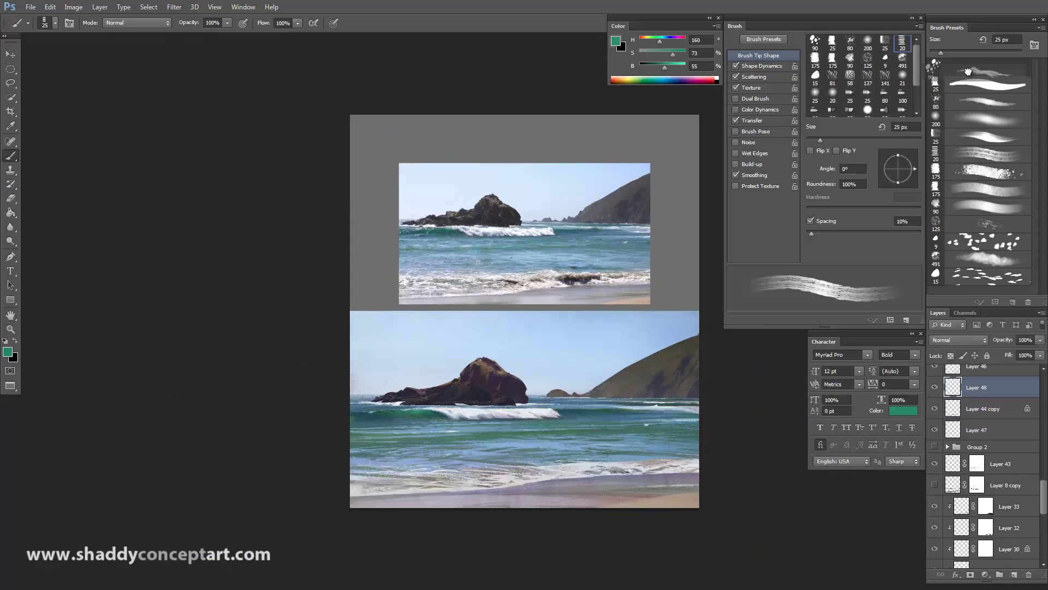
{"action": "left_click", "coordinate": [454, 410], "text": "alt"}
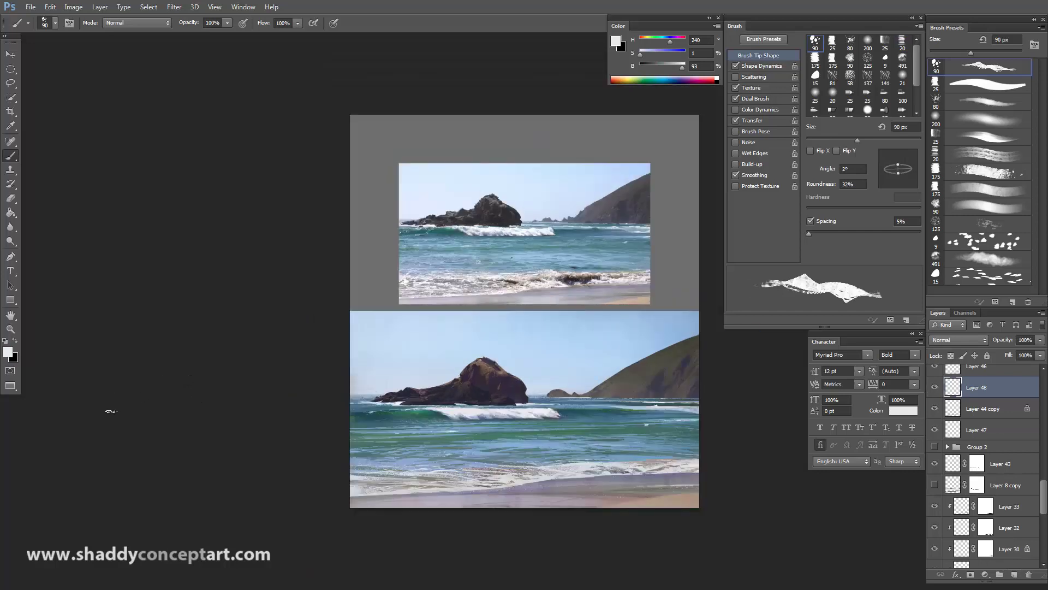
{"action": "key", "text": "ctrl+plus"}
{"action": "key", "text": "ctrl+plus"}
{"action": "key", "text": "bracketleft"}
{"action": "key", "text": "bracketleft"}
{"action": "key", "text": "bracketleft"}
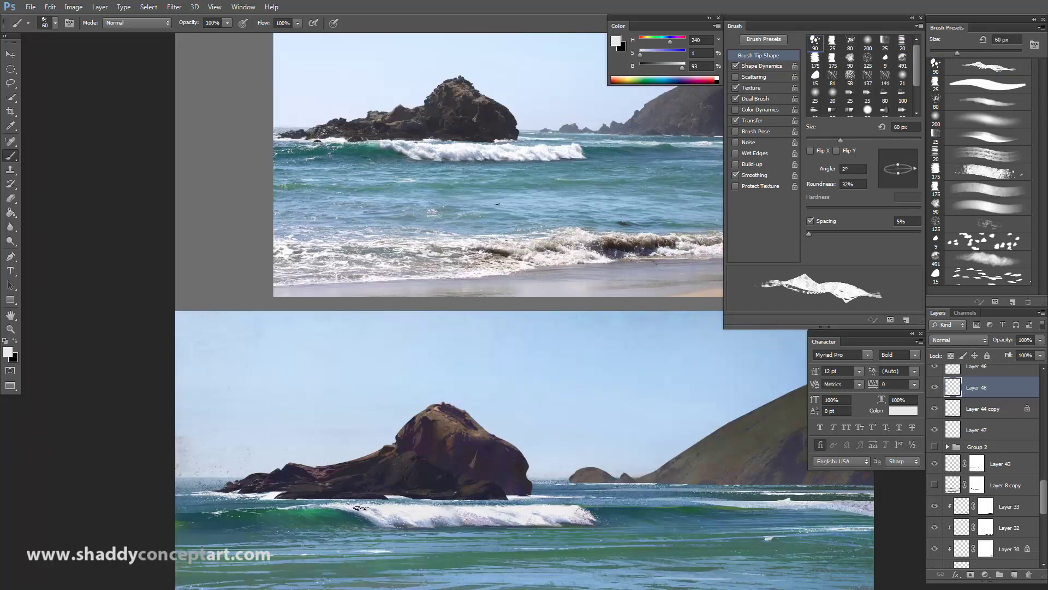
Add fine near-white foam details along the breaking wave on the new layer, reducing the brush to 25 px and 20 px.
{"action": "key", "text": "bracketleft"}
{"action": "key", "text": "bracketleft"}
{"action": "key", "text": "bracketleft"}
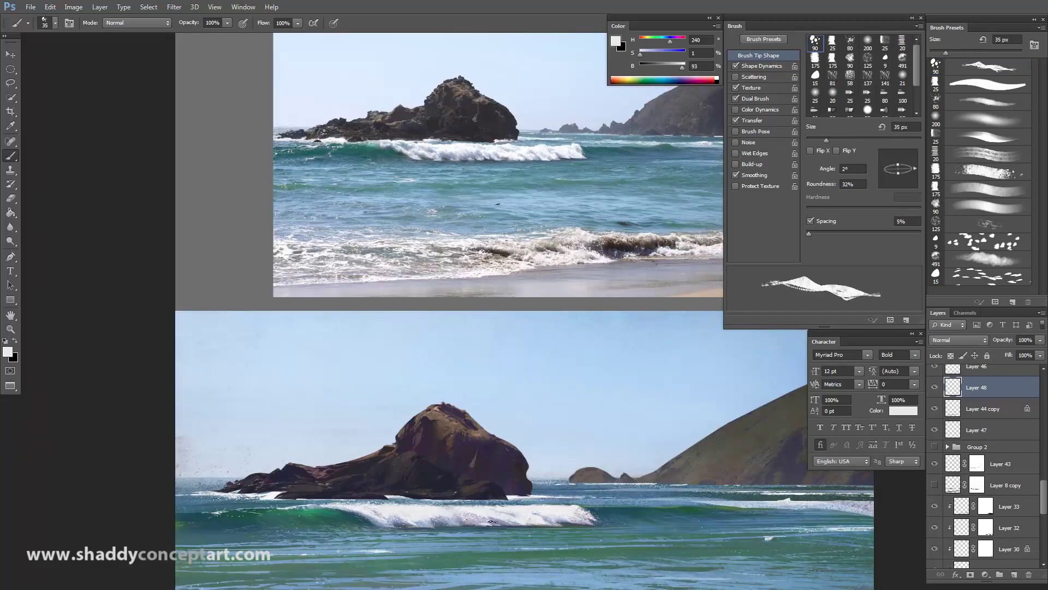
{"action": "key", "text": "bracketleft"}
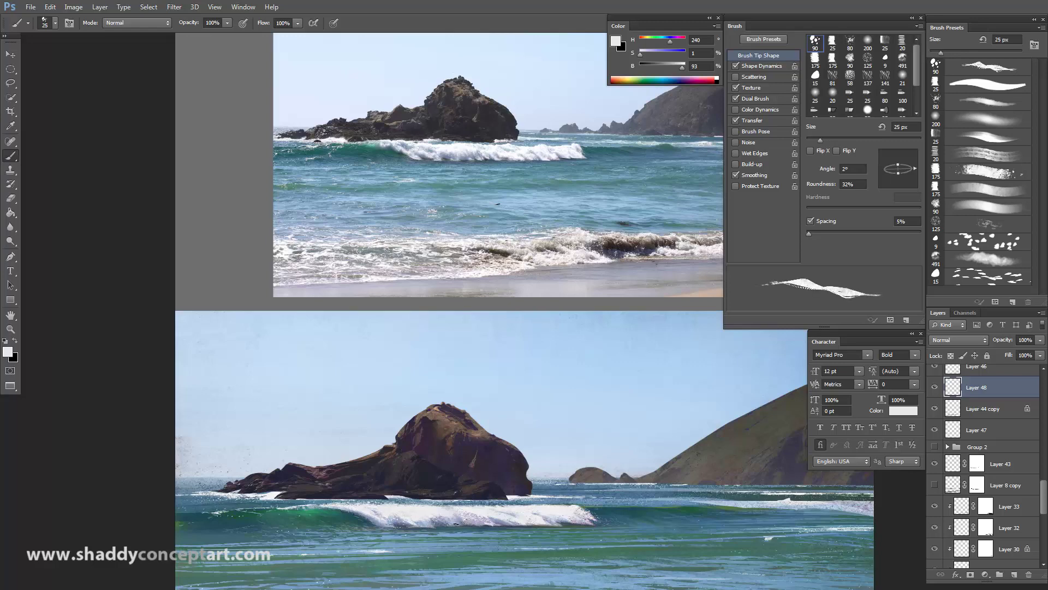
{"action": "key", "text": "ctrl+minus"}
{"action": "key", "text": "ctrl+minus"}
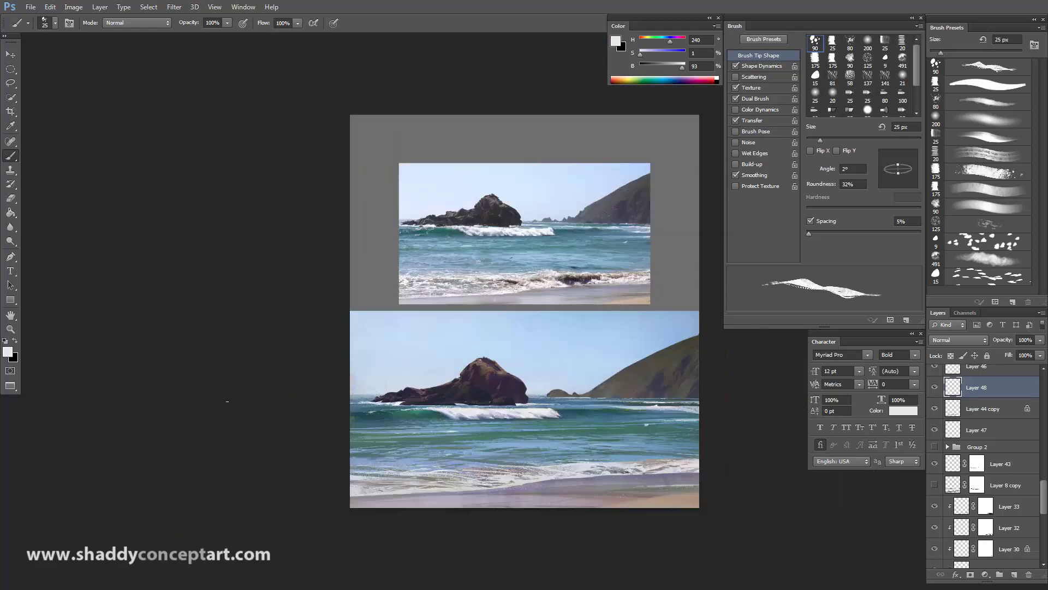
{"action": "key", "text": "ctrl+plus"}
{"action": "key", "text": "bracketleft"}
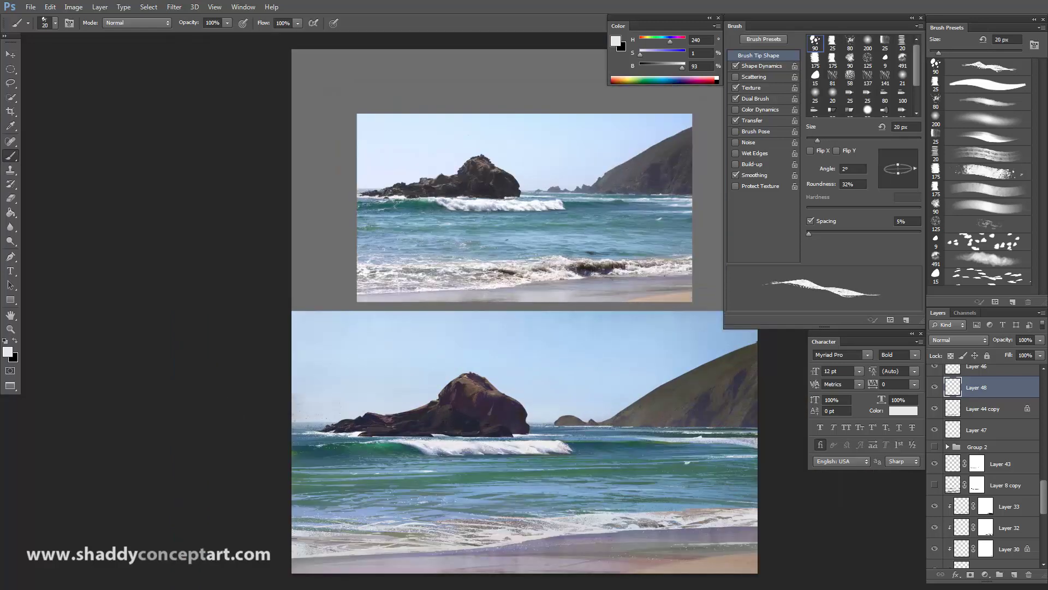
Pick the textured 125 px brush preset, reduce it to 60 px, and lock the transparent pixels of Layer 48.
{"action": "key", "text": "bracketright"}
{"action": "key", "text": "bracketright"}
{"action": "left_click", "coordinate": [969, 220]}
{"action": "key", "text": "bracketleft"}
{"action": "key", "text": "bracketleft"}
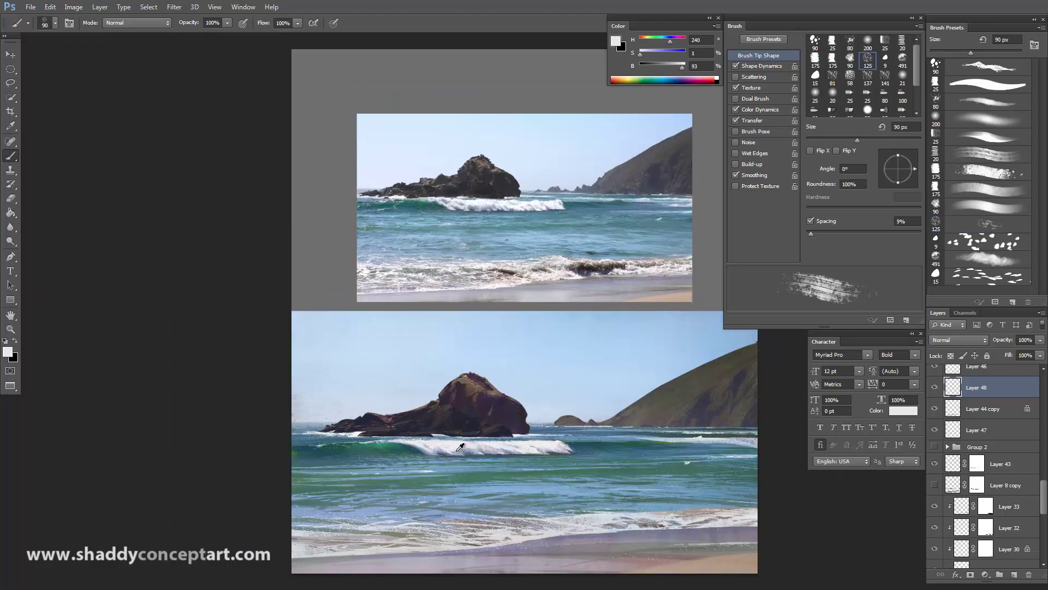
{"action": "key", "text": "bracketleft"}
{"action": "key", "text": "bracketleft"}
{"action": "key", "text": "slash"}
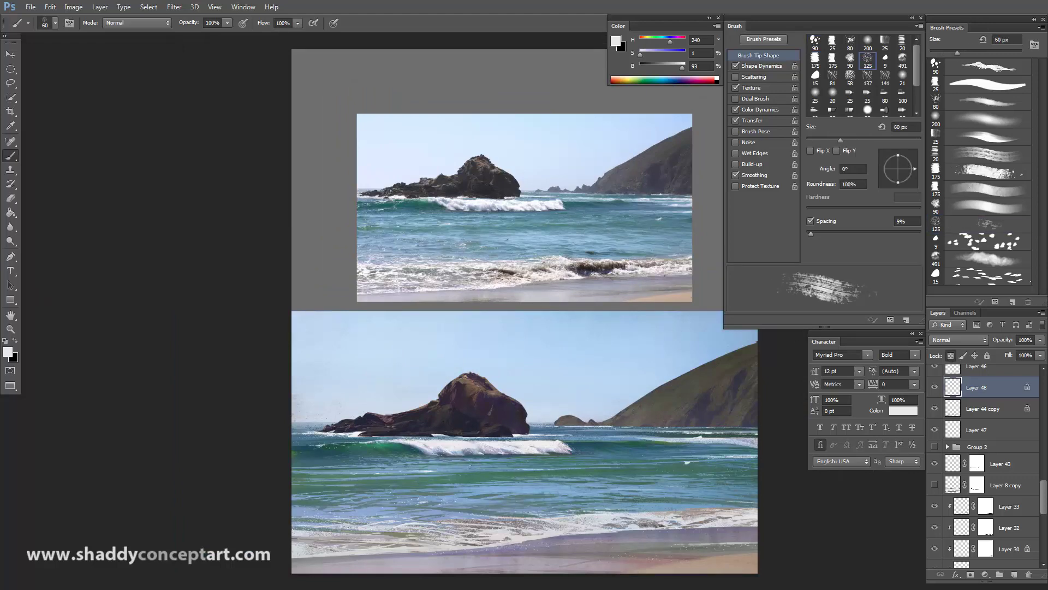